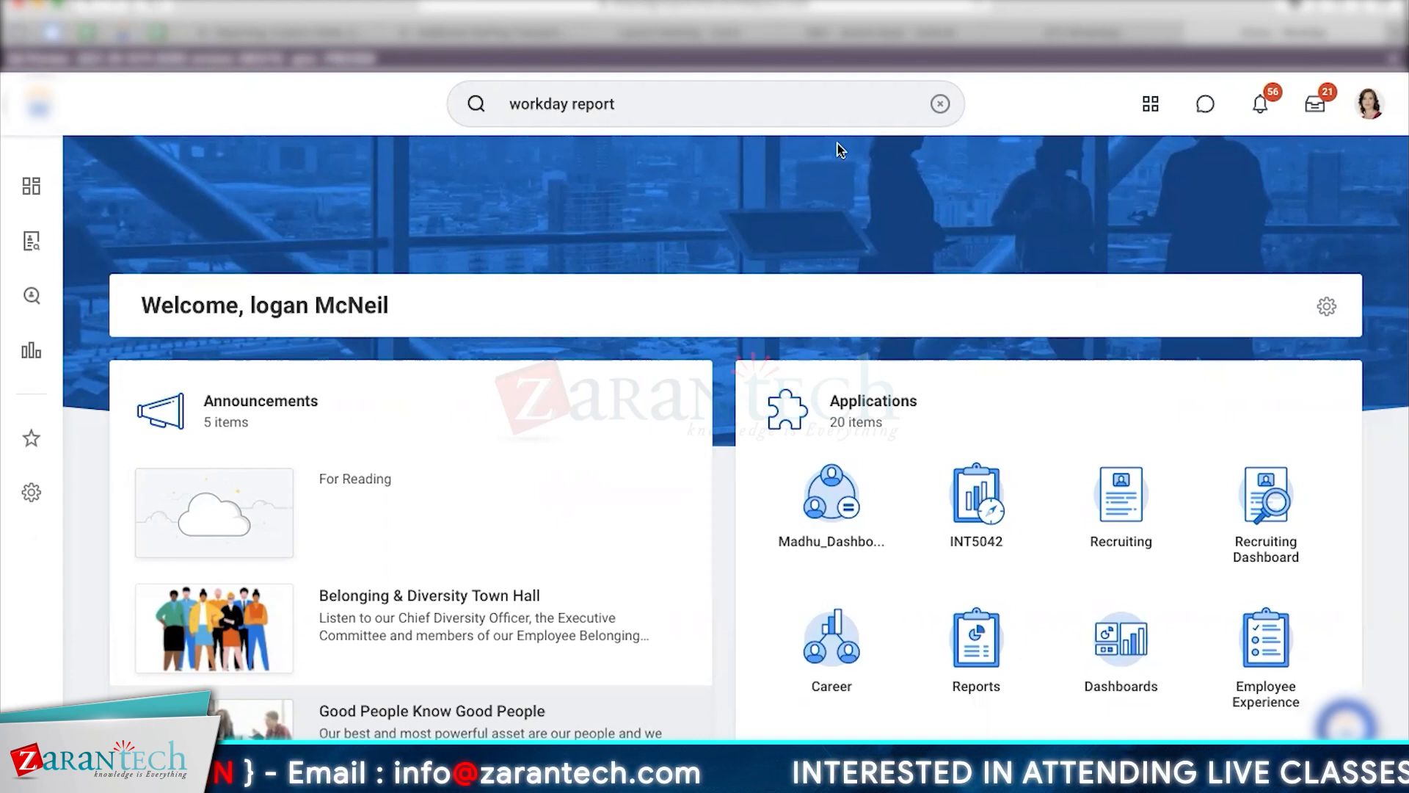
Search for the employee by first name and open the profile of the Systems Analyst in Dallas.
left_click(546, 112)
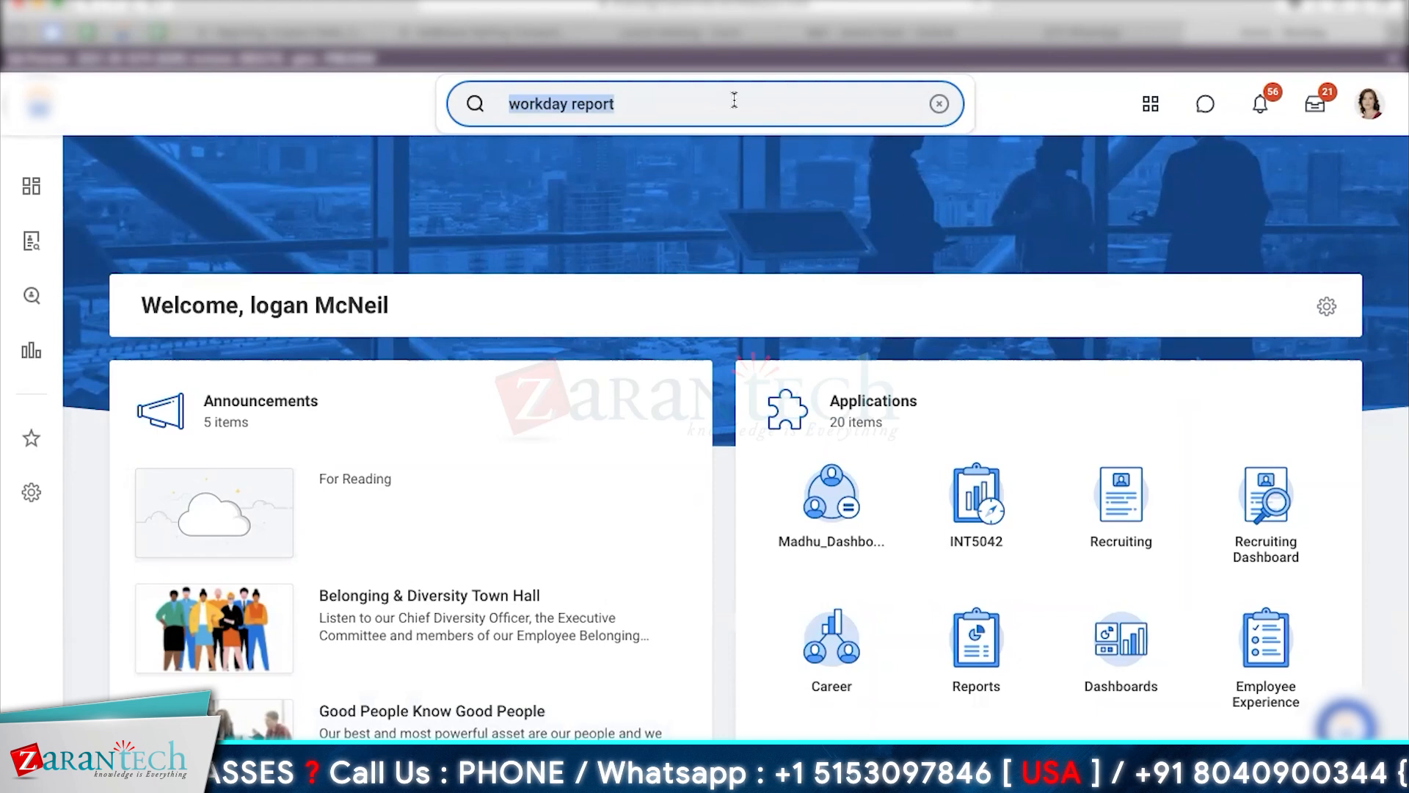
type("L")
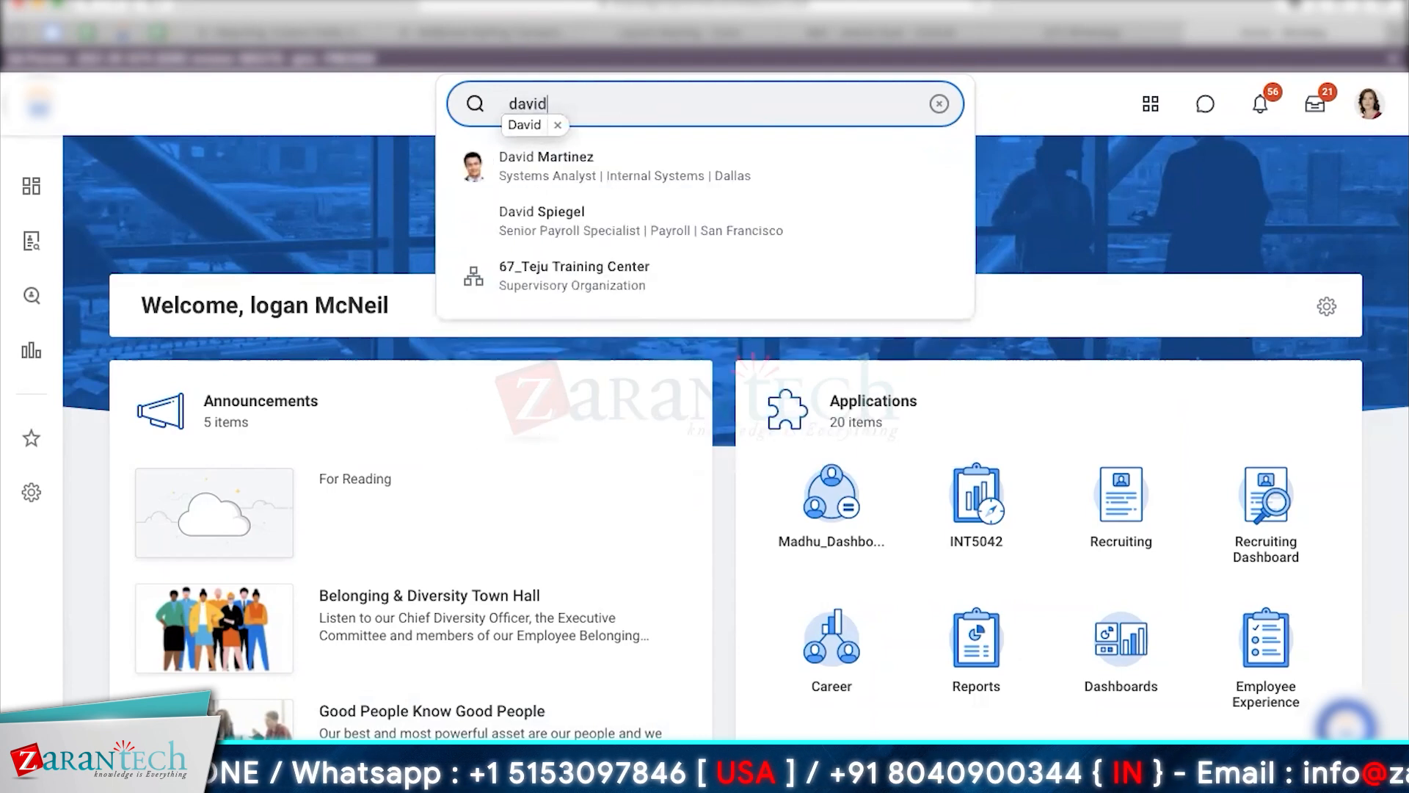
left_click(673, 178)
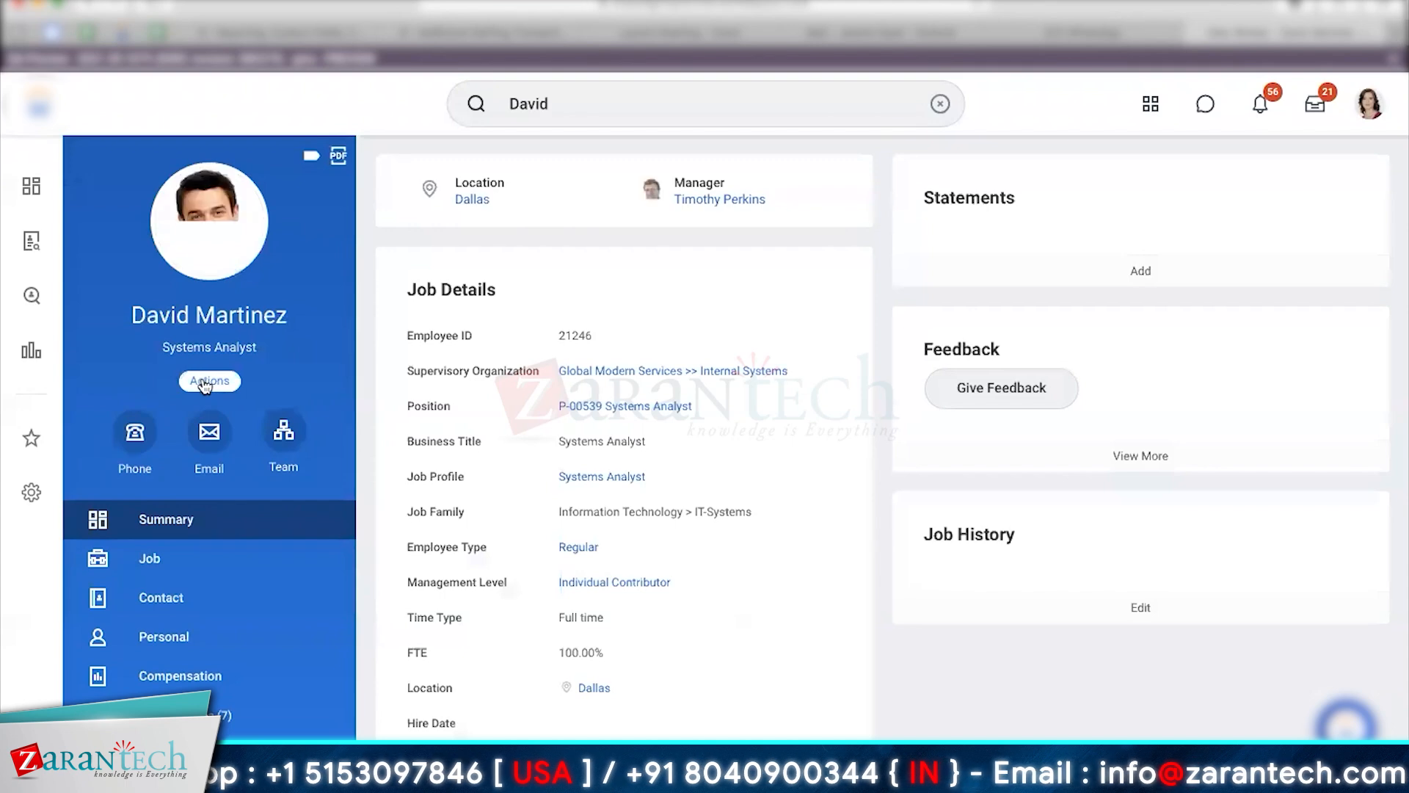
Start the Transfer, Promote or Change Job action for this employee and dismiss the job change help panel.
left_click(207, 382)
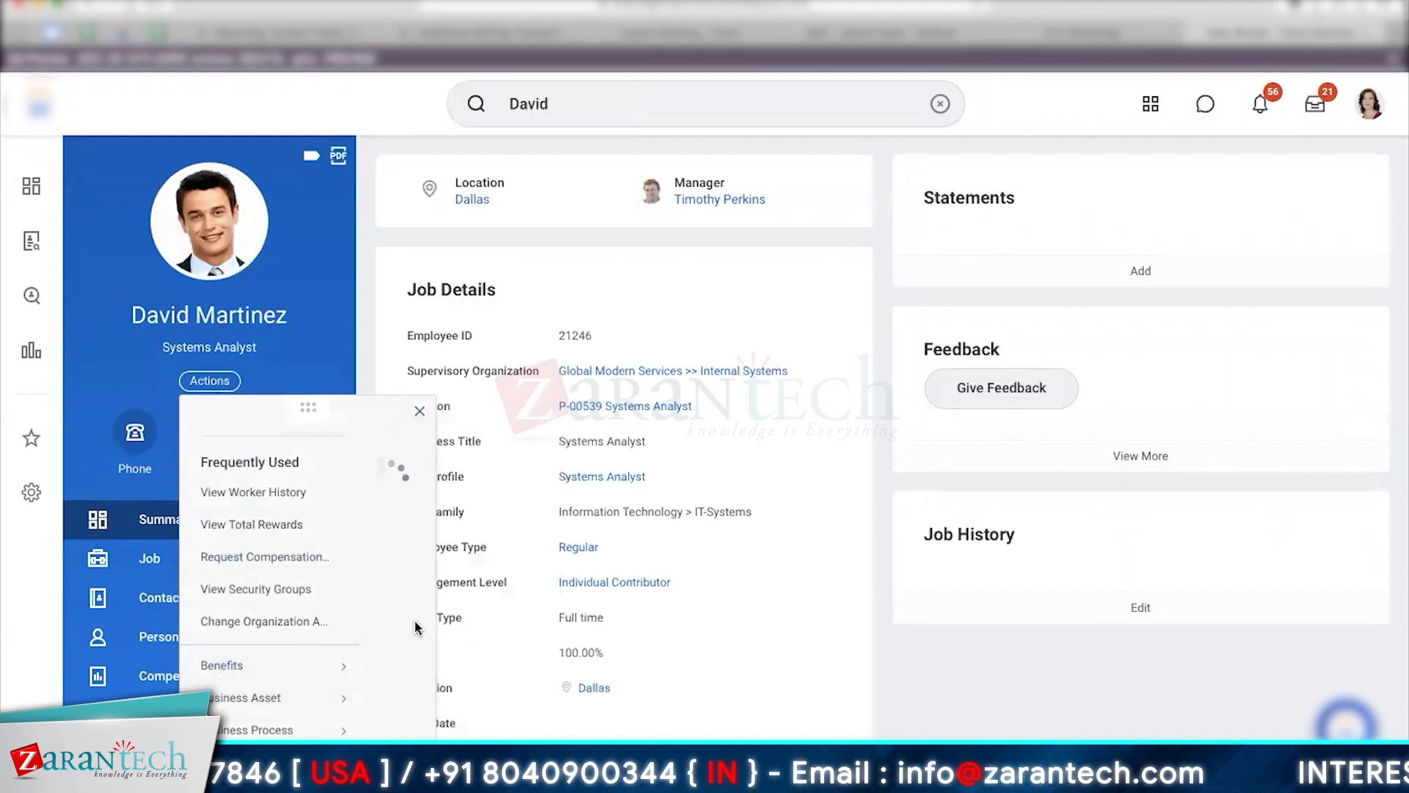
scroll(271, 559, "down", 5)
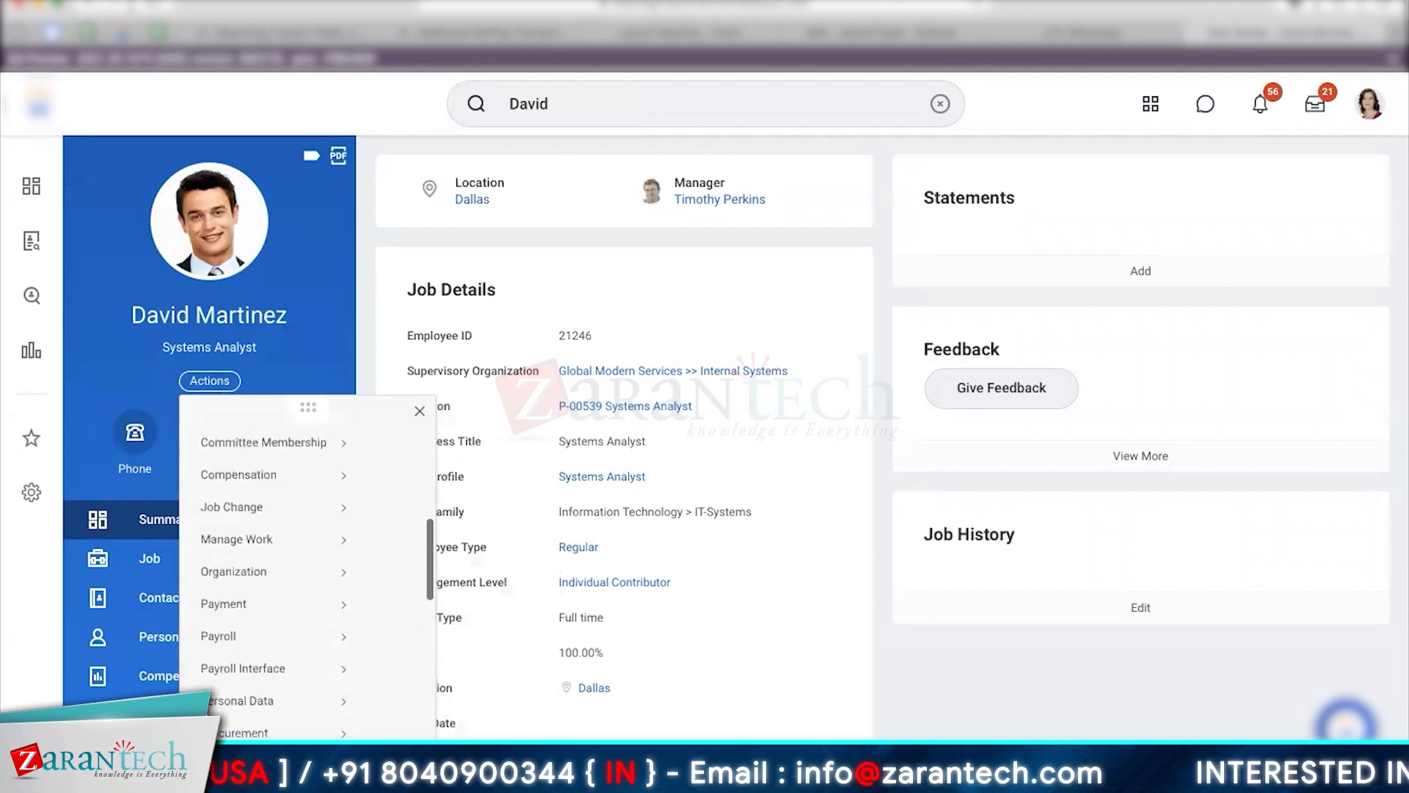
mouse_move(314, 539)
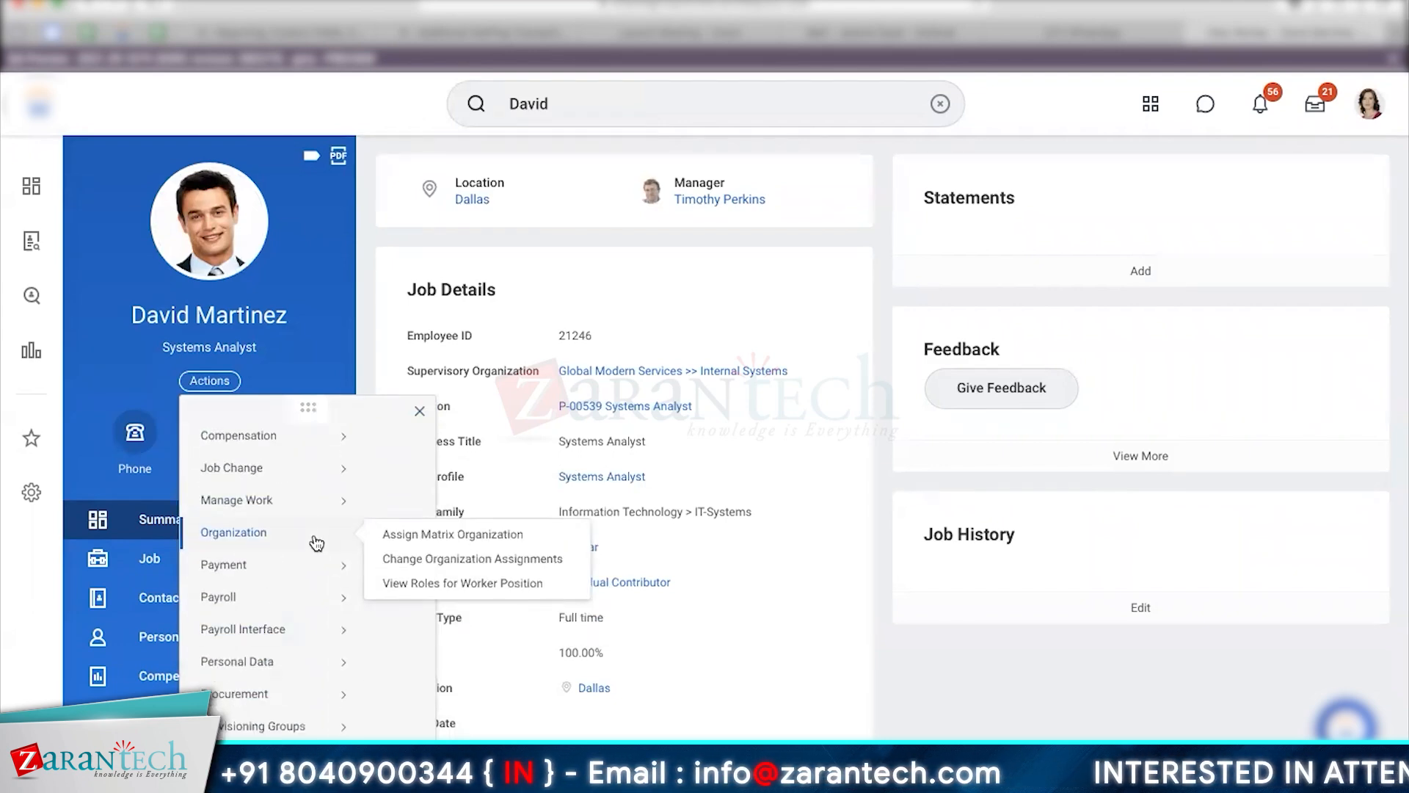
mouse_move(349, 480)
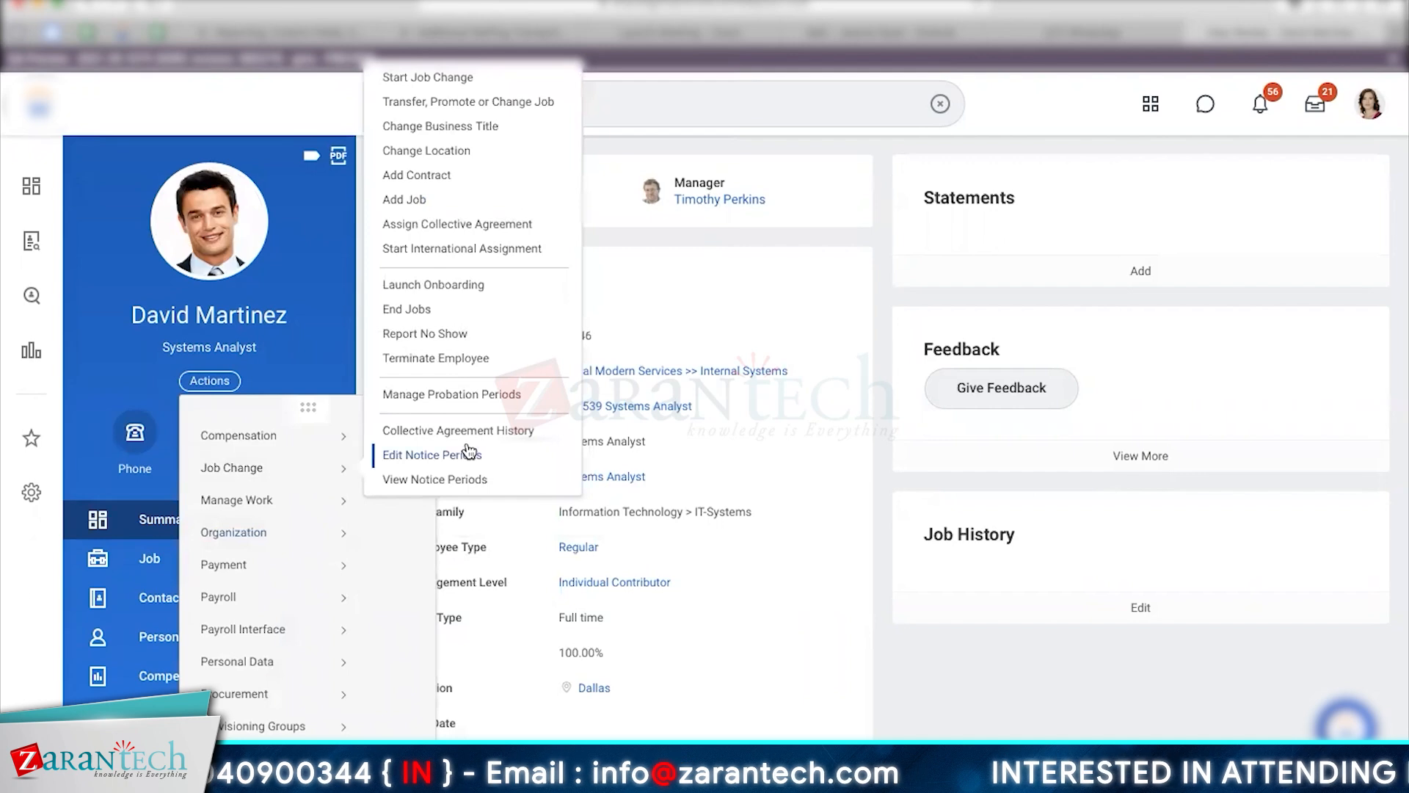
left_click(499, 105)
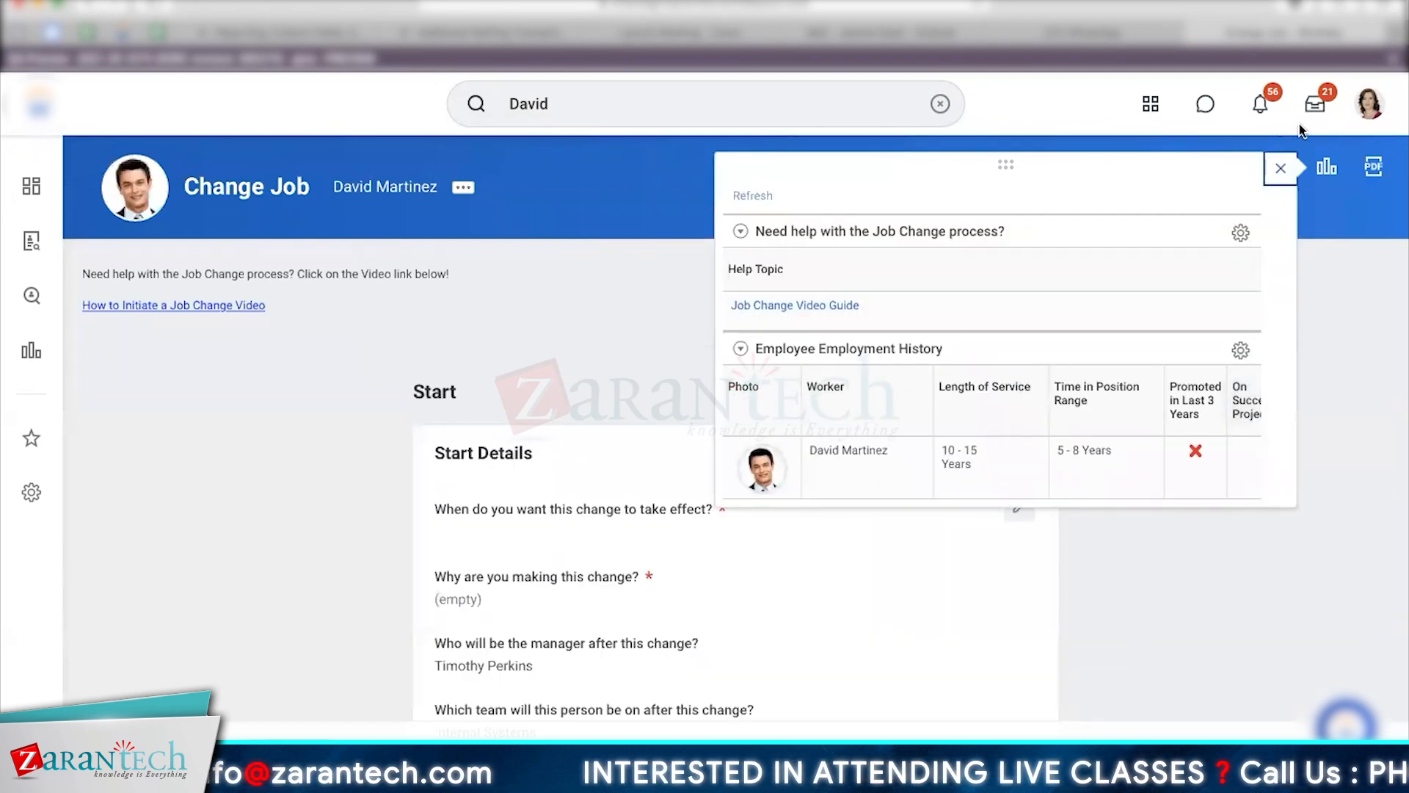
left_click(1278, 174)
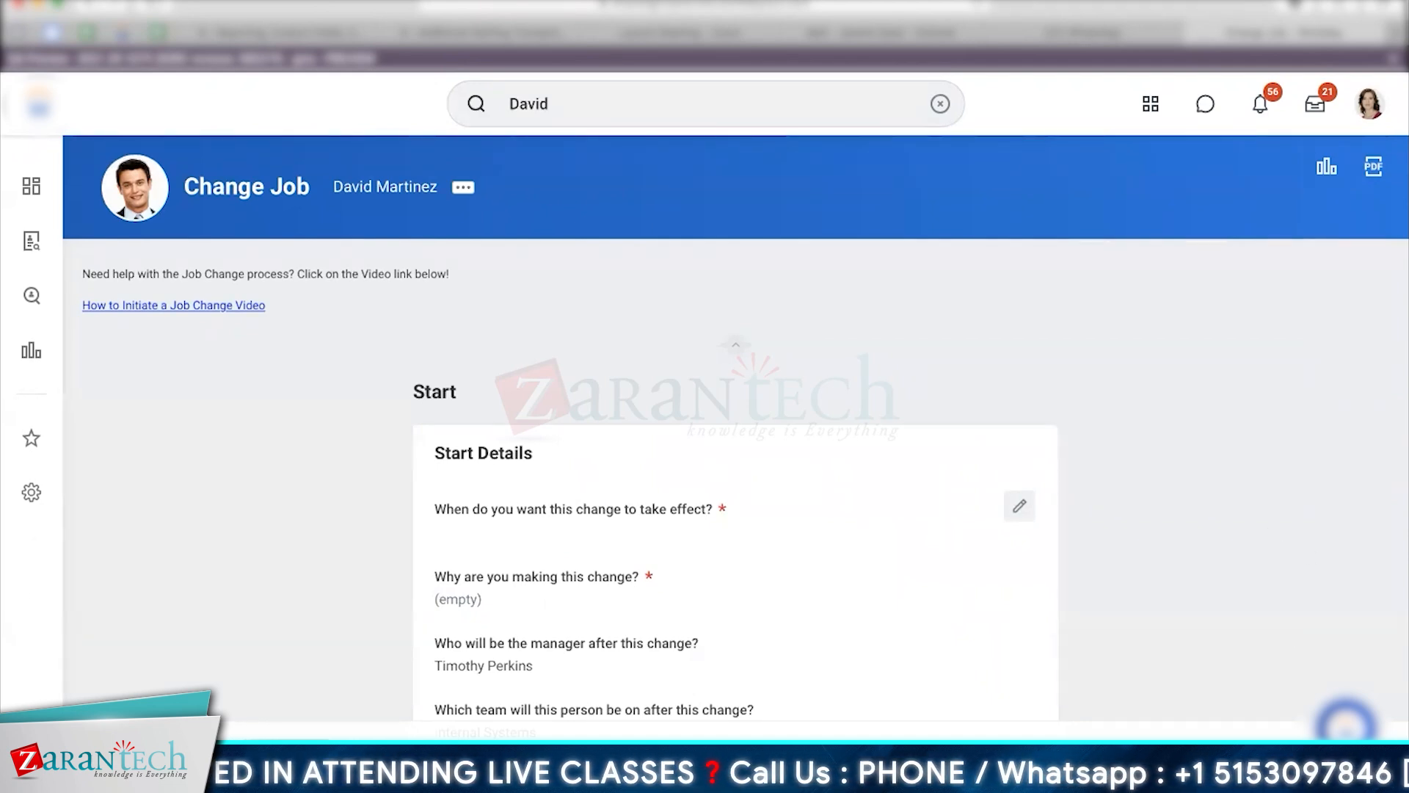
Edit the Start Details and set the reason for the change to Move to Another Manager.
scroll(1270, 527, "down", 3)
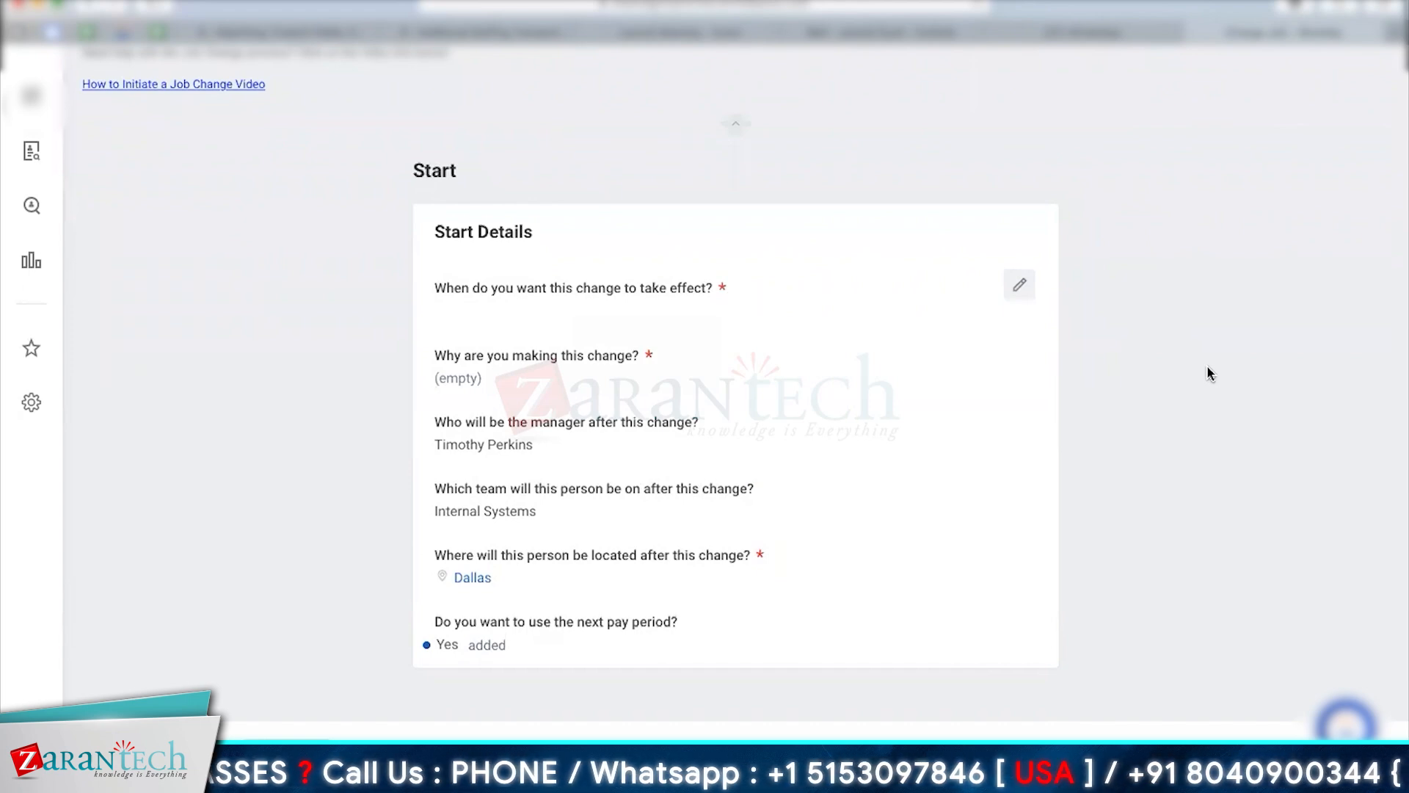
scroll(1207, 364, "up", 3)
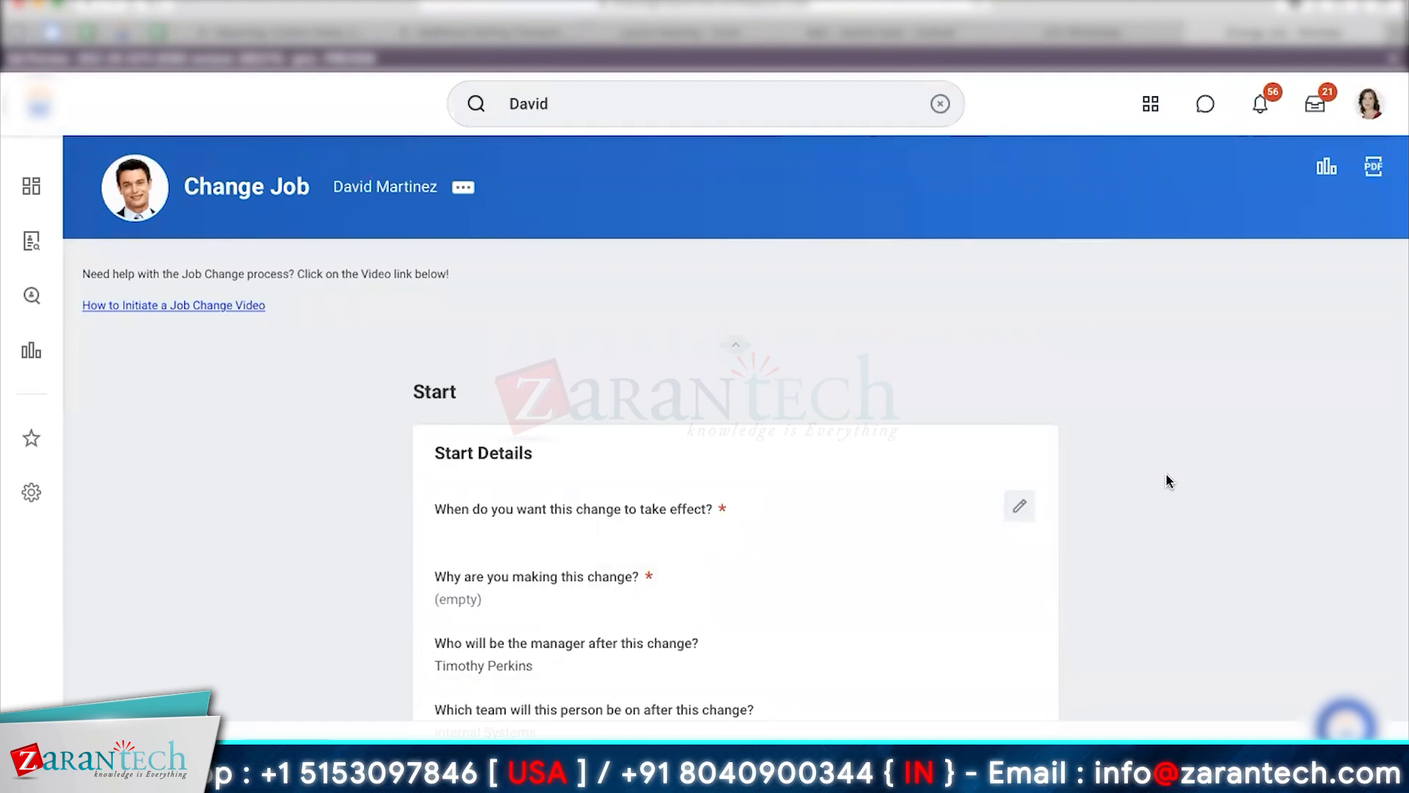
scroll(1167, 480, "down", 3)
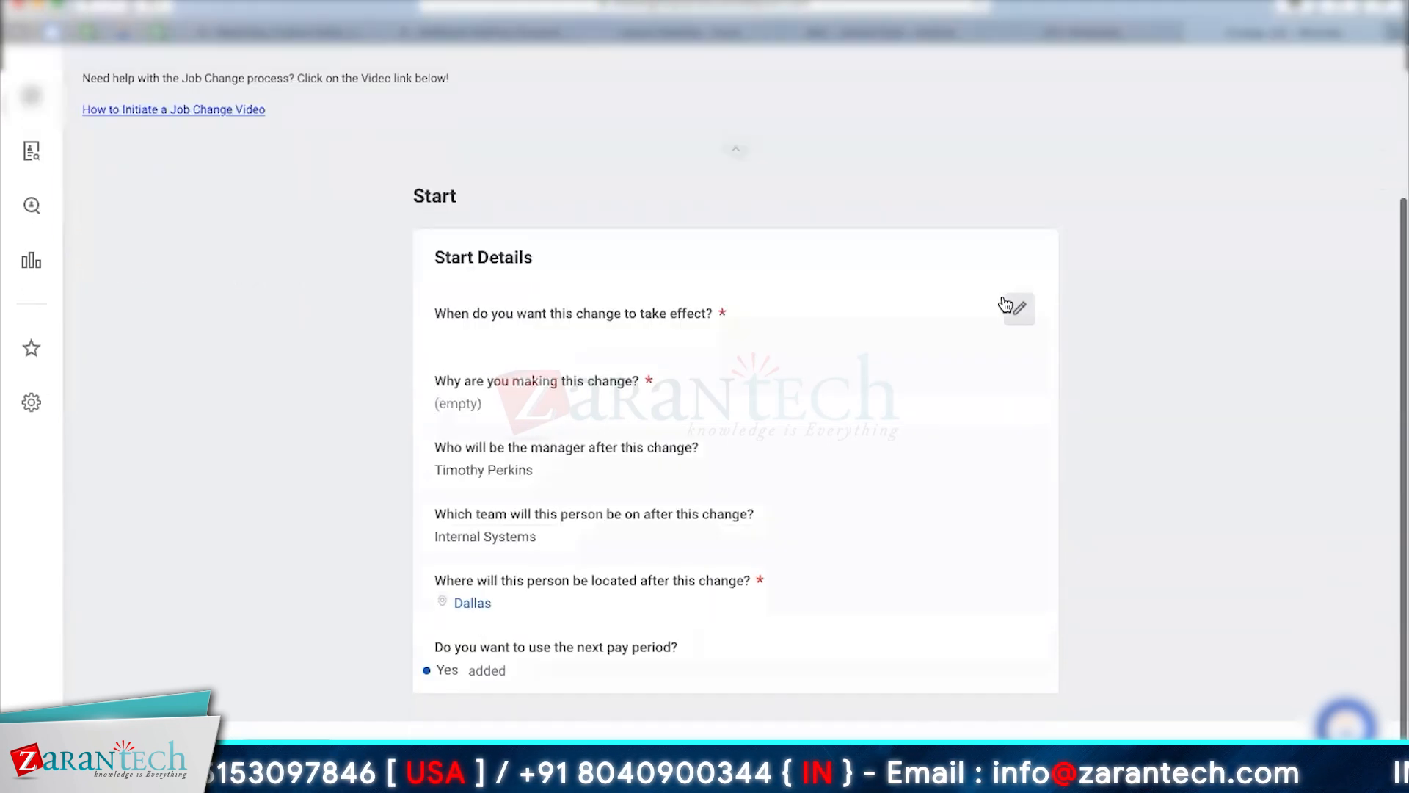
left_click(1018, 309)
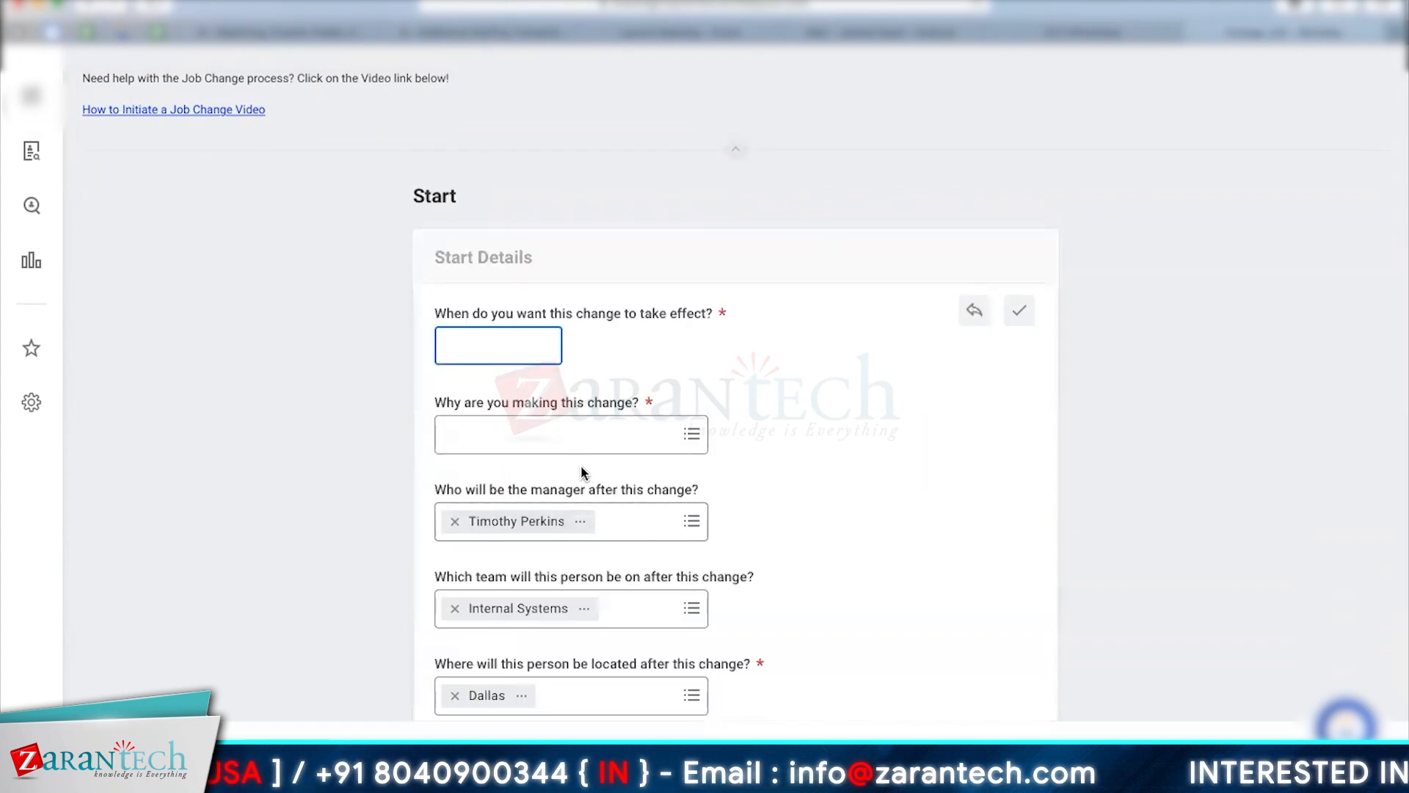
left_click(560, 433)
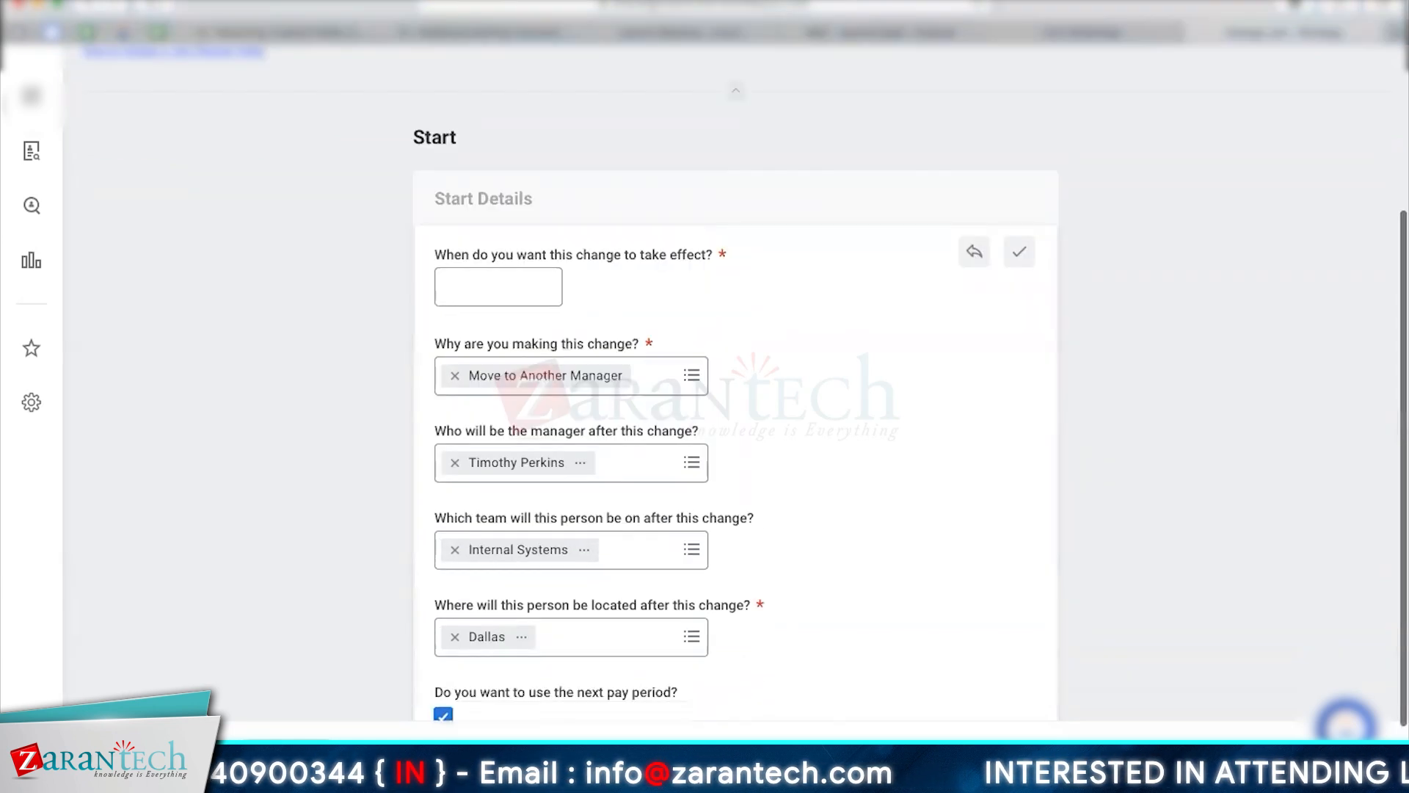
scroll(571, 457, "down", 1)
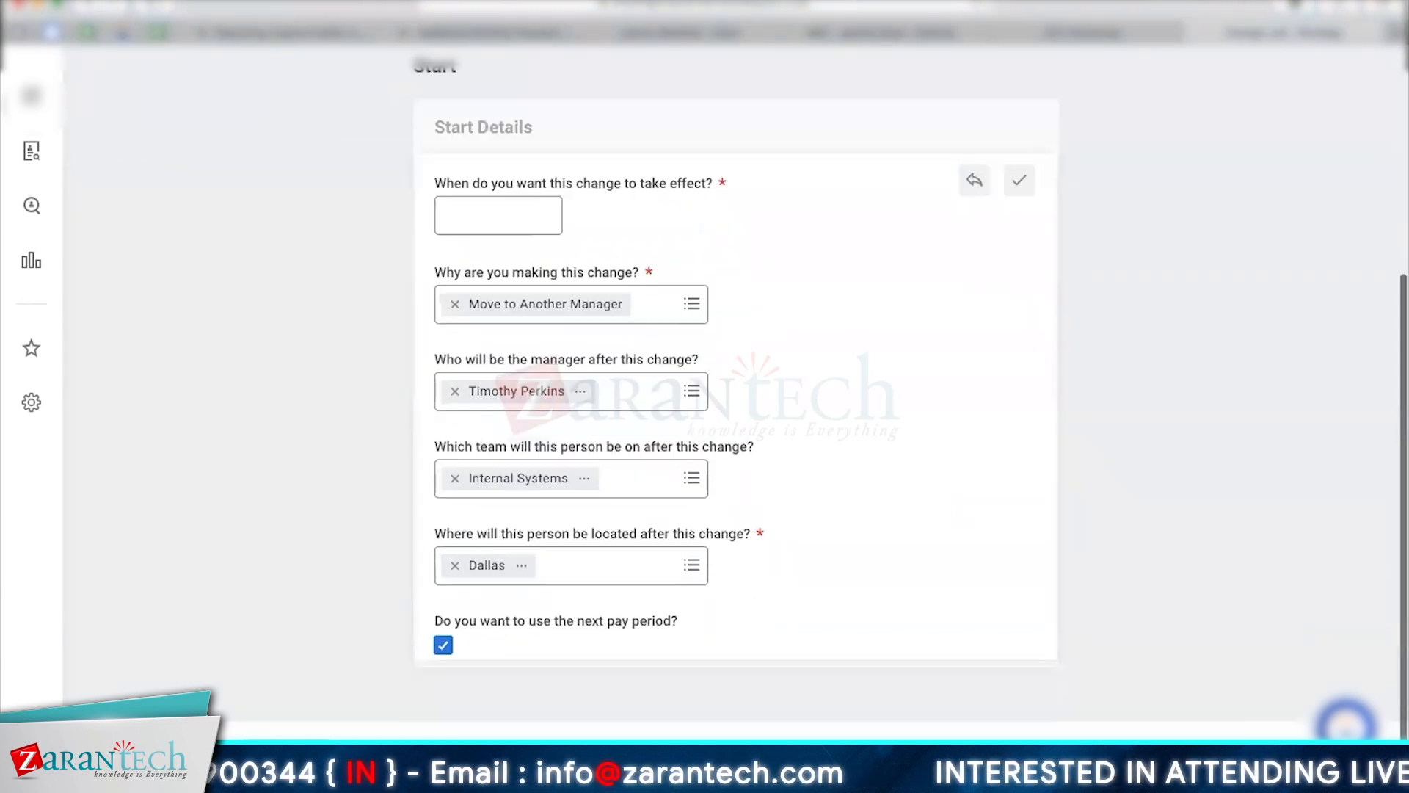
Replace the manager after the change by searching for a new manager by name.
left_click(455, 391)
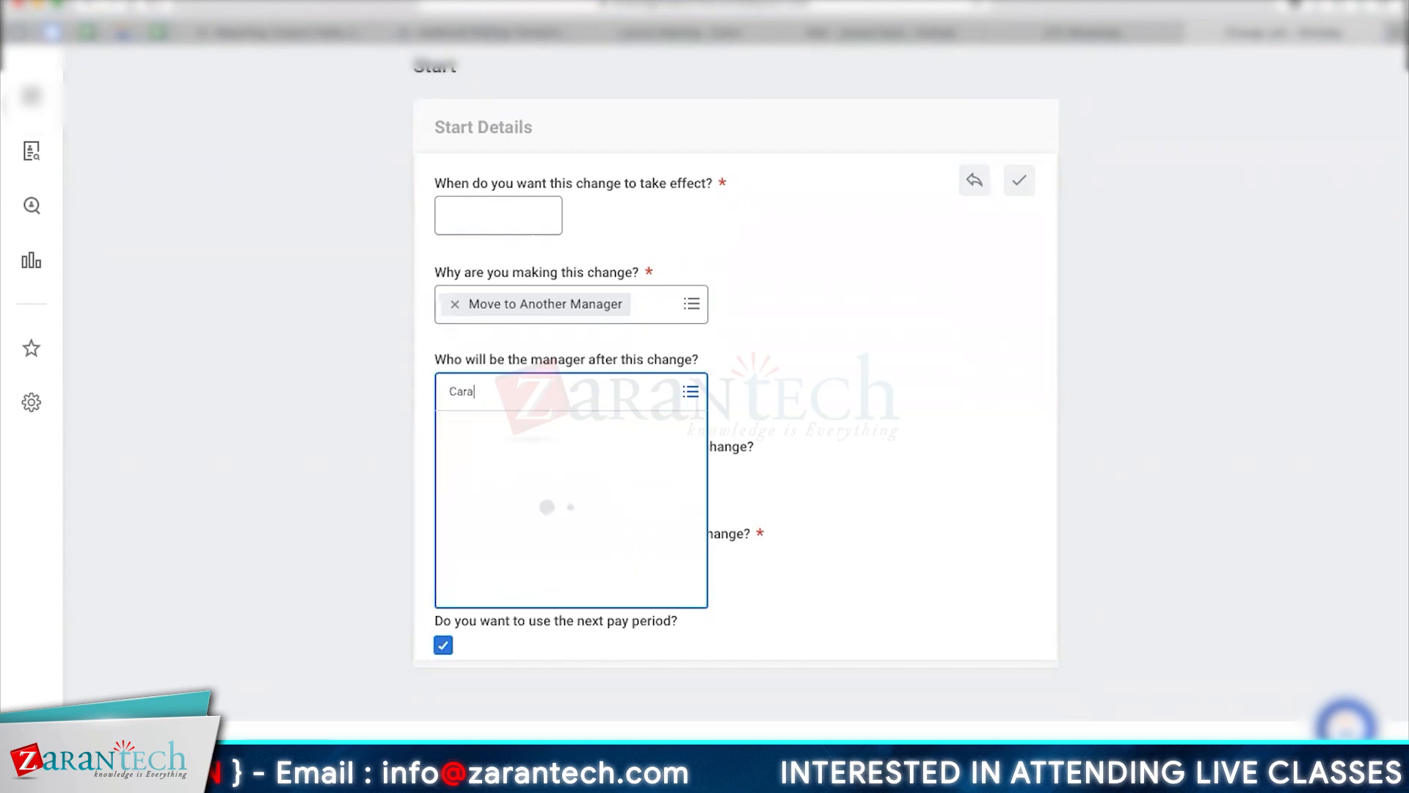
type("William")
left_click(630, 484)
left_click(455, 391)
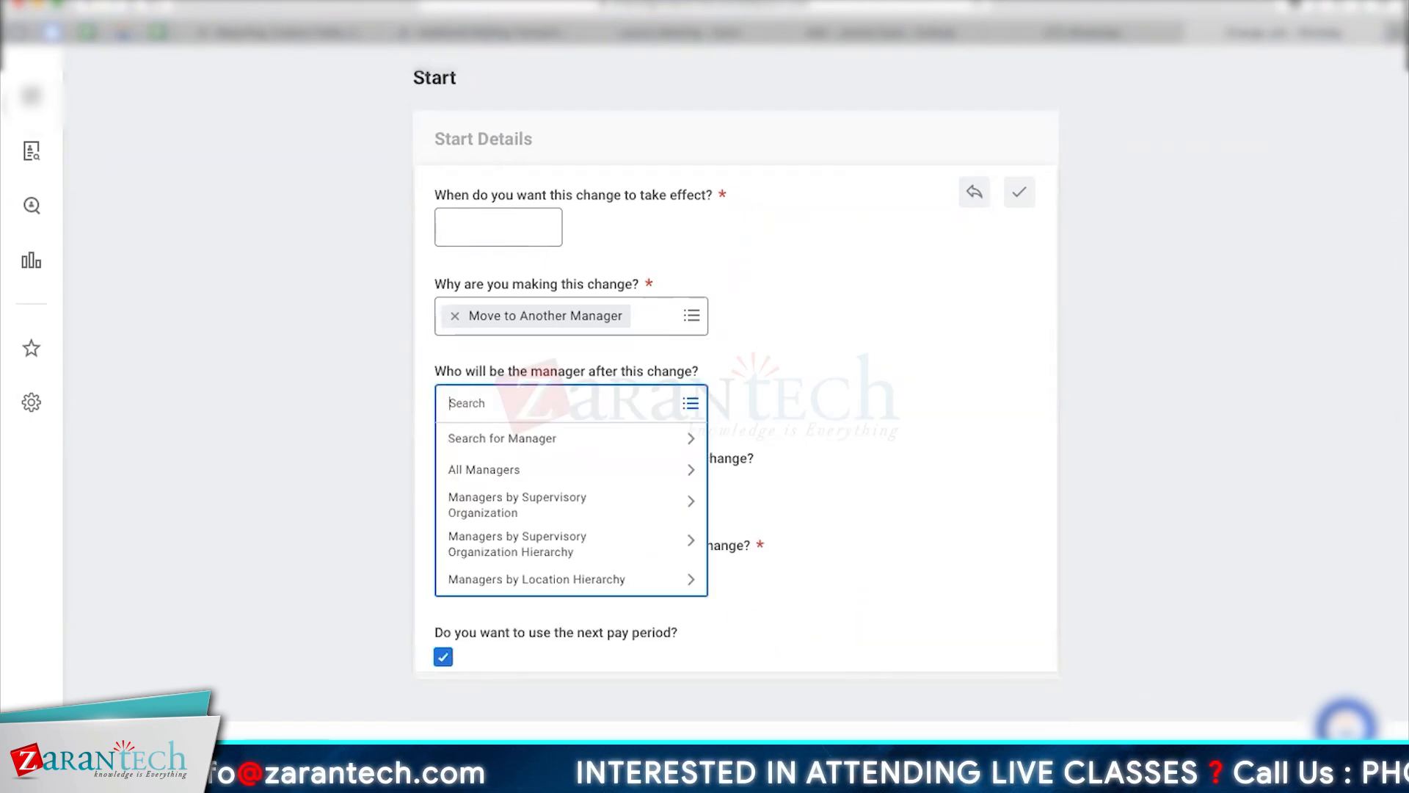
type("Logan")
key("Return")
Set the team after the change to Learning and Development, picked from My Organizations.
left_click(576, 482)
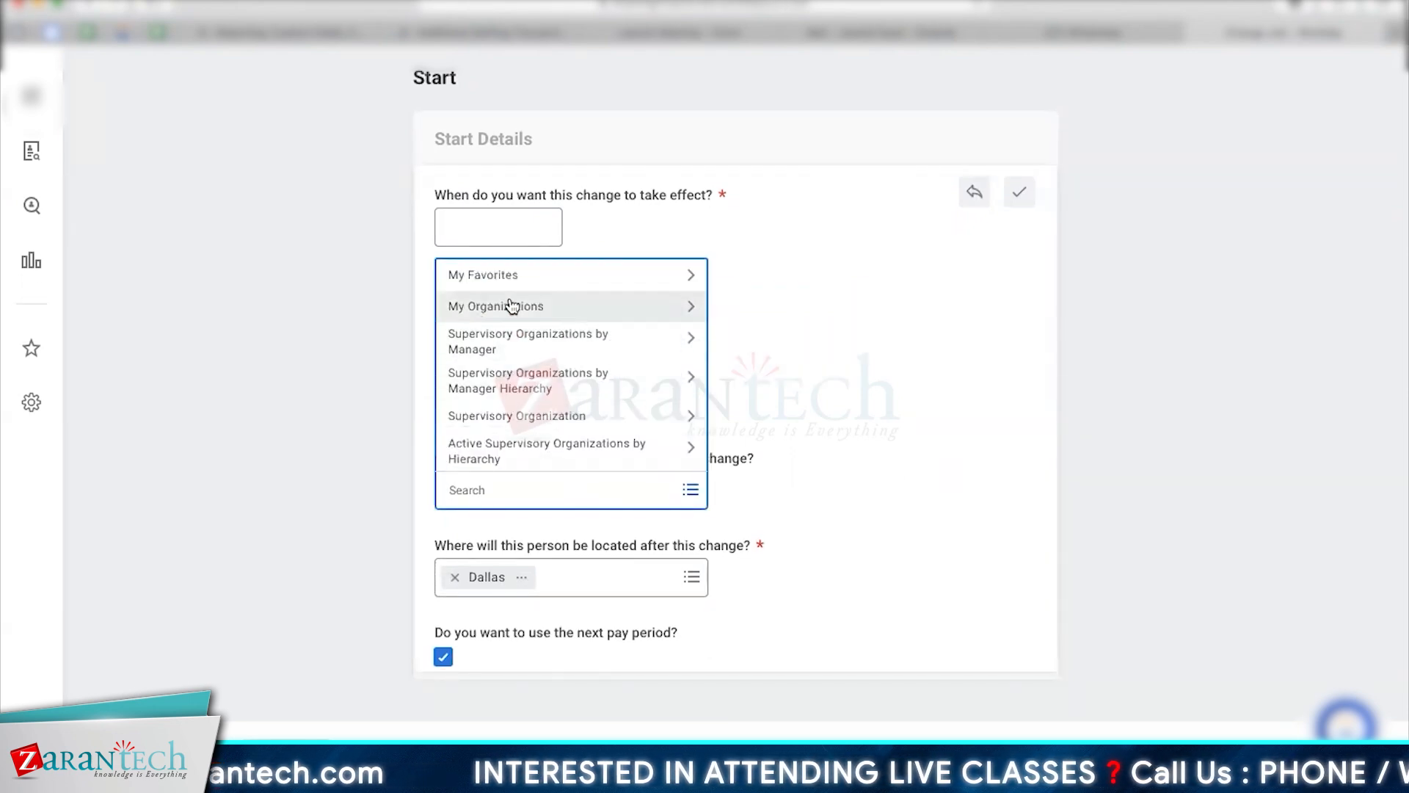
left_click(513, 311)
left_click(477, 452)
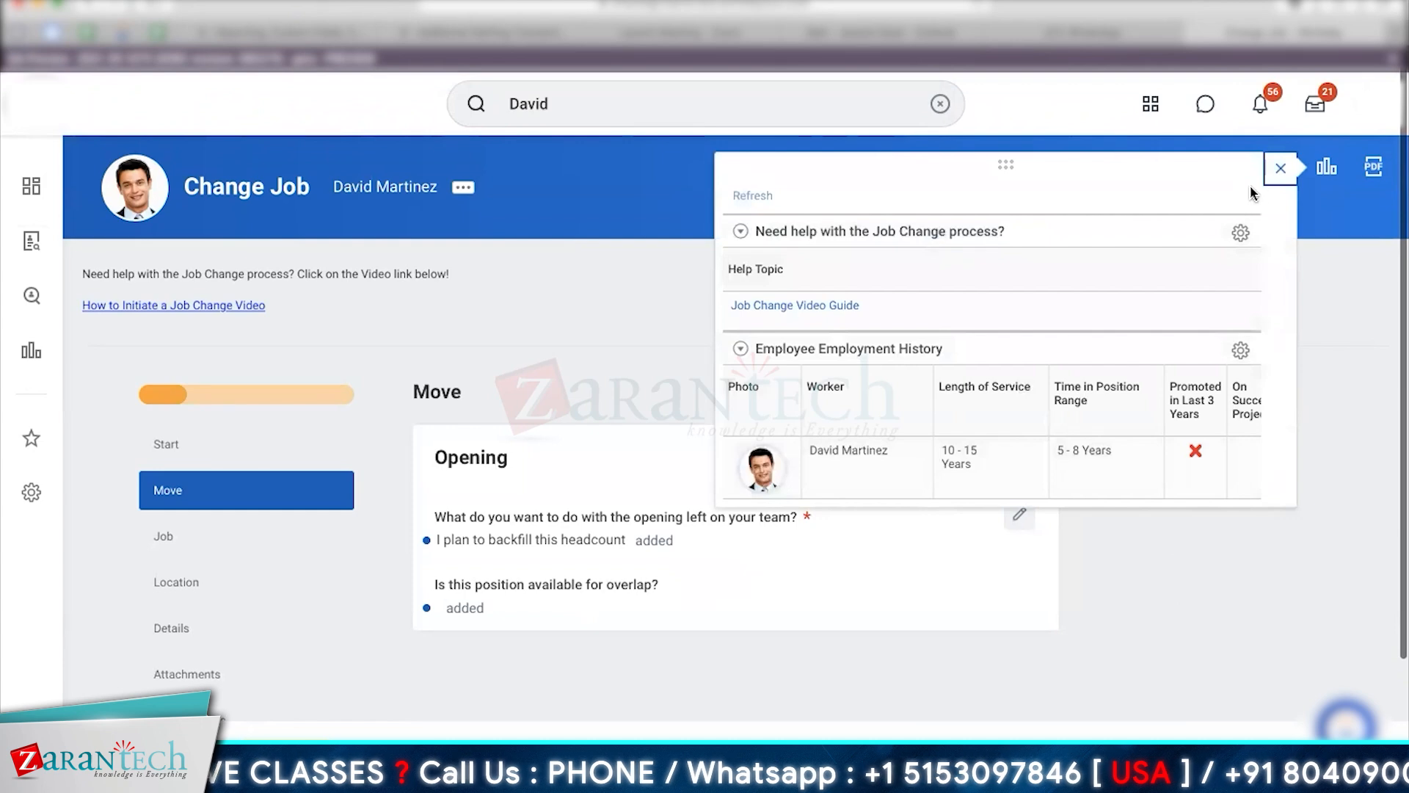
Dismiss the help panel and advance through the Move, Job, Location, Details and remaining guided sections to the full job change summary.
left_click(1280, 168)
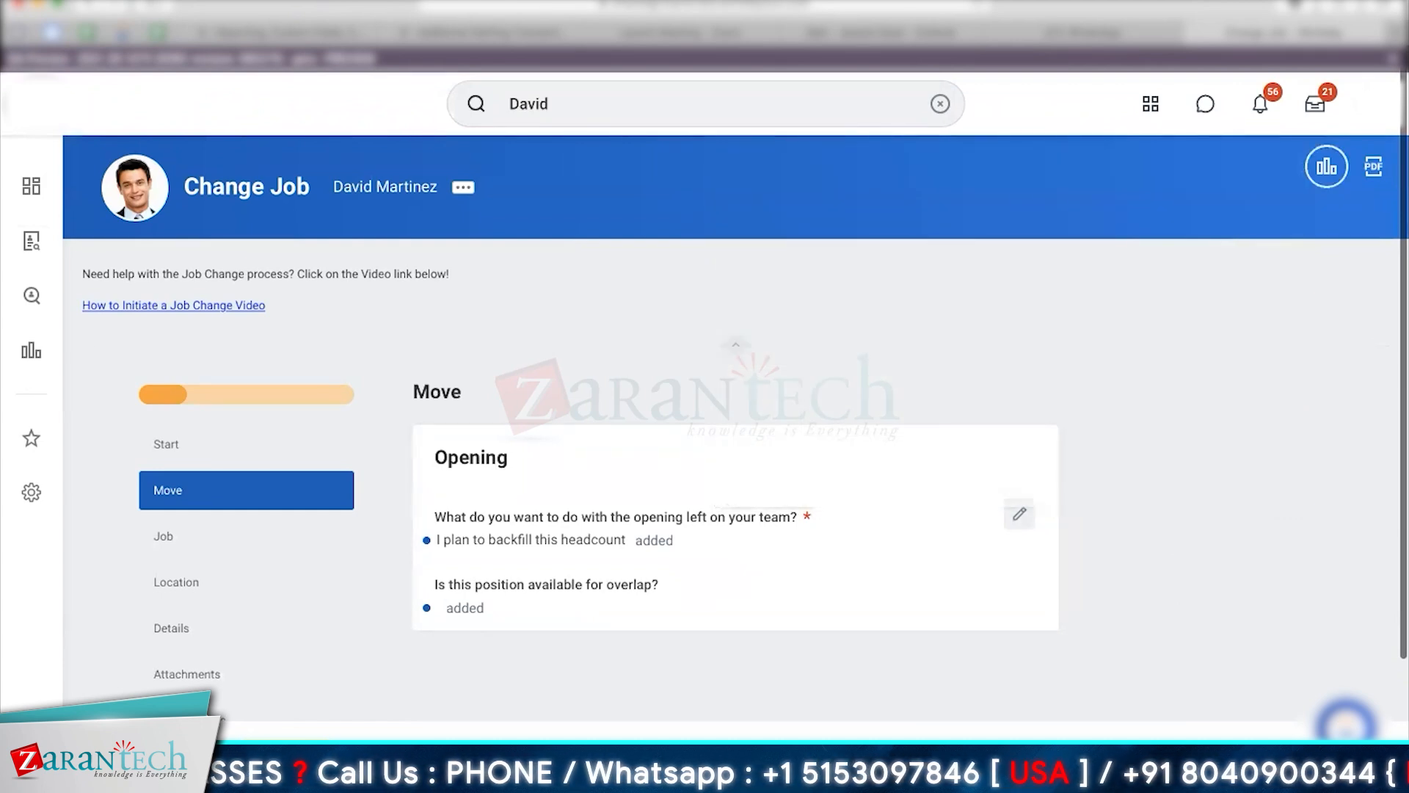
left_click(242, 763)
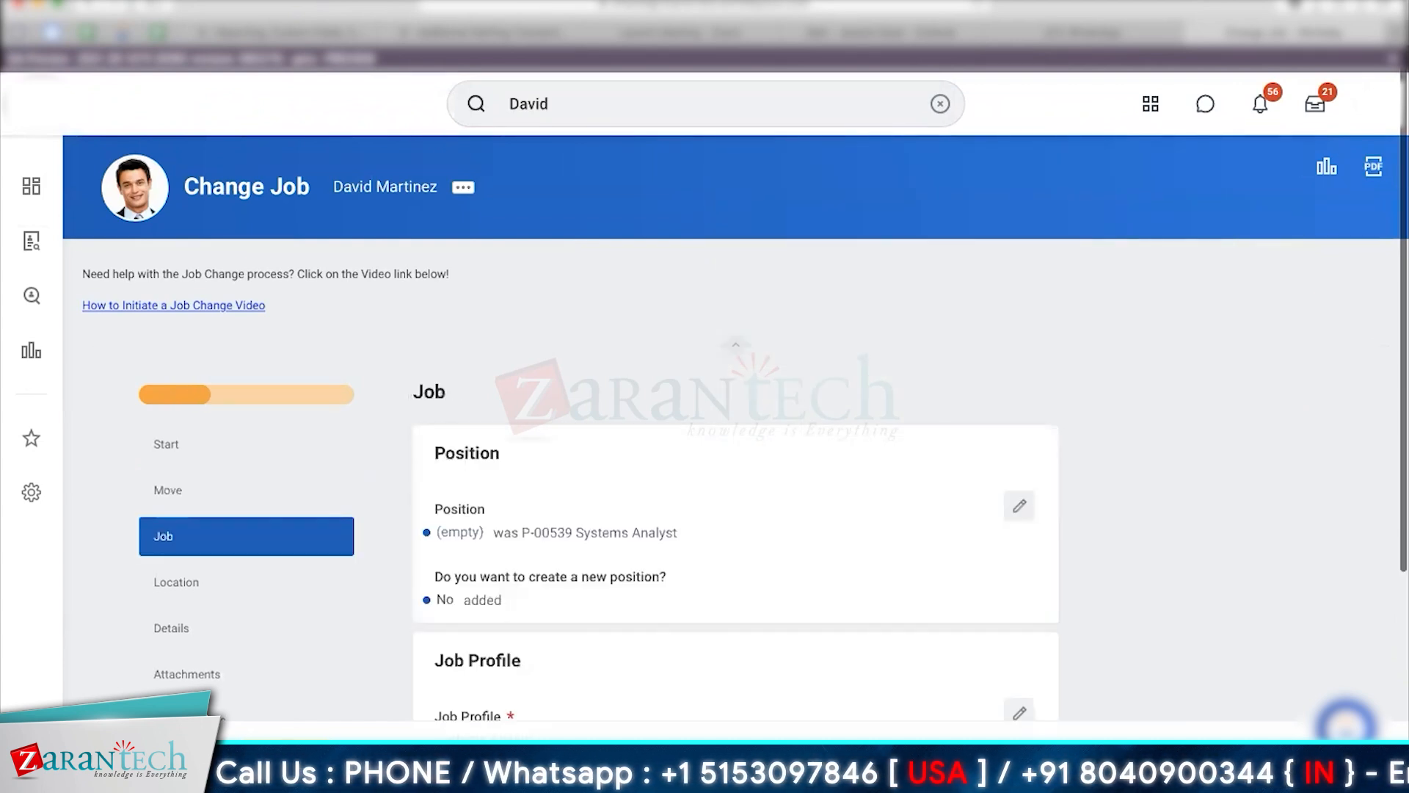
left_click(286, 760)
left_click(286, 759)
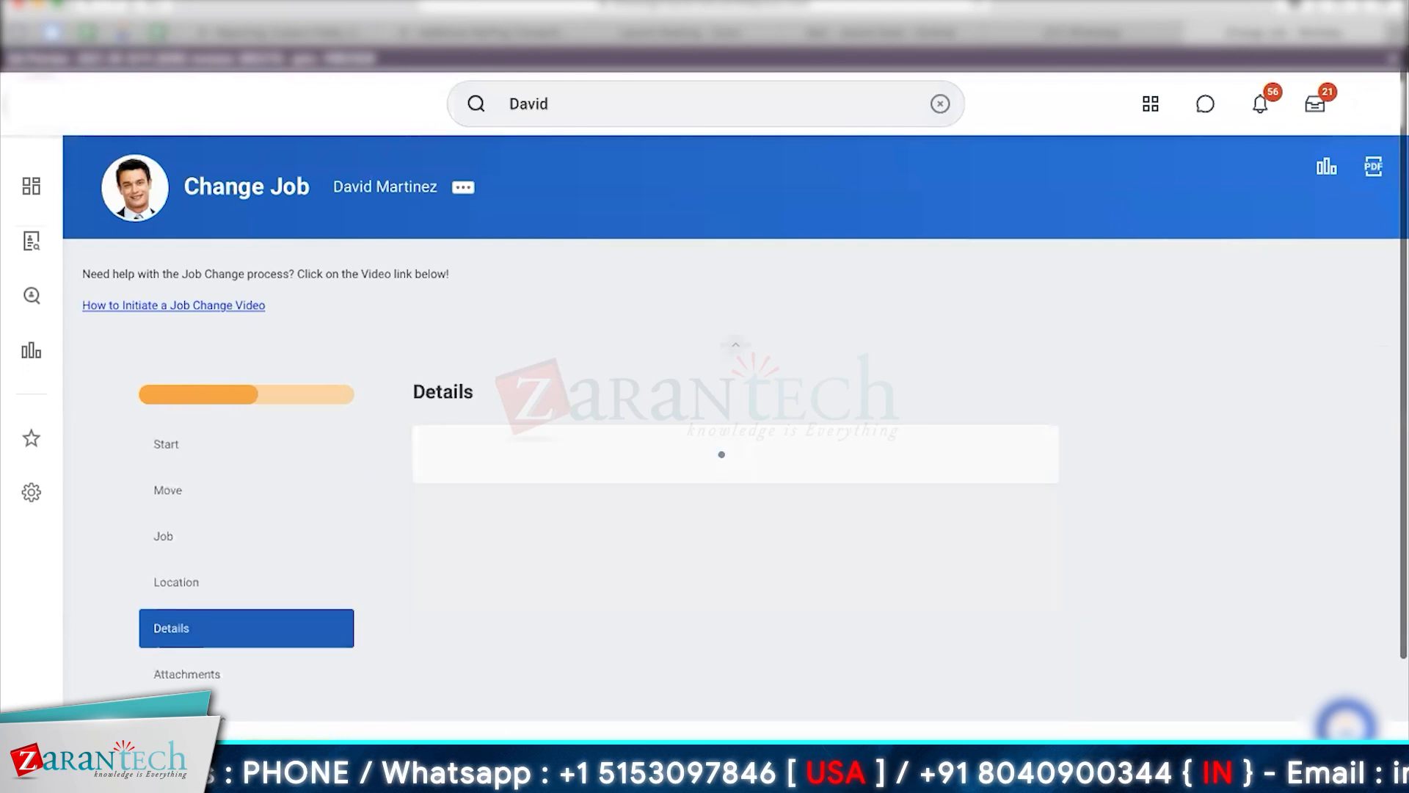
left_click(286, 760)
left_click(286, 760)
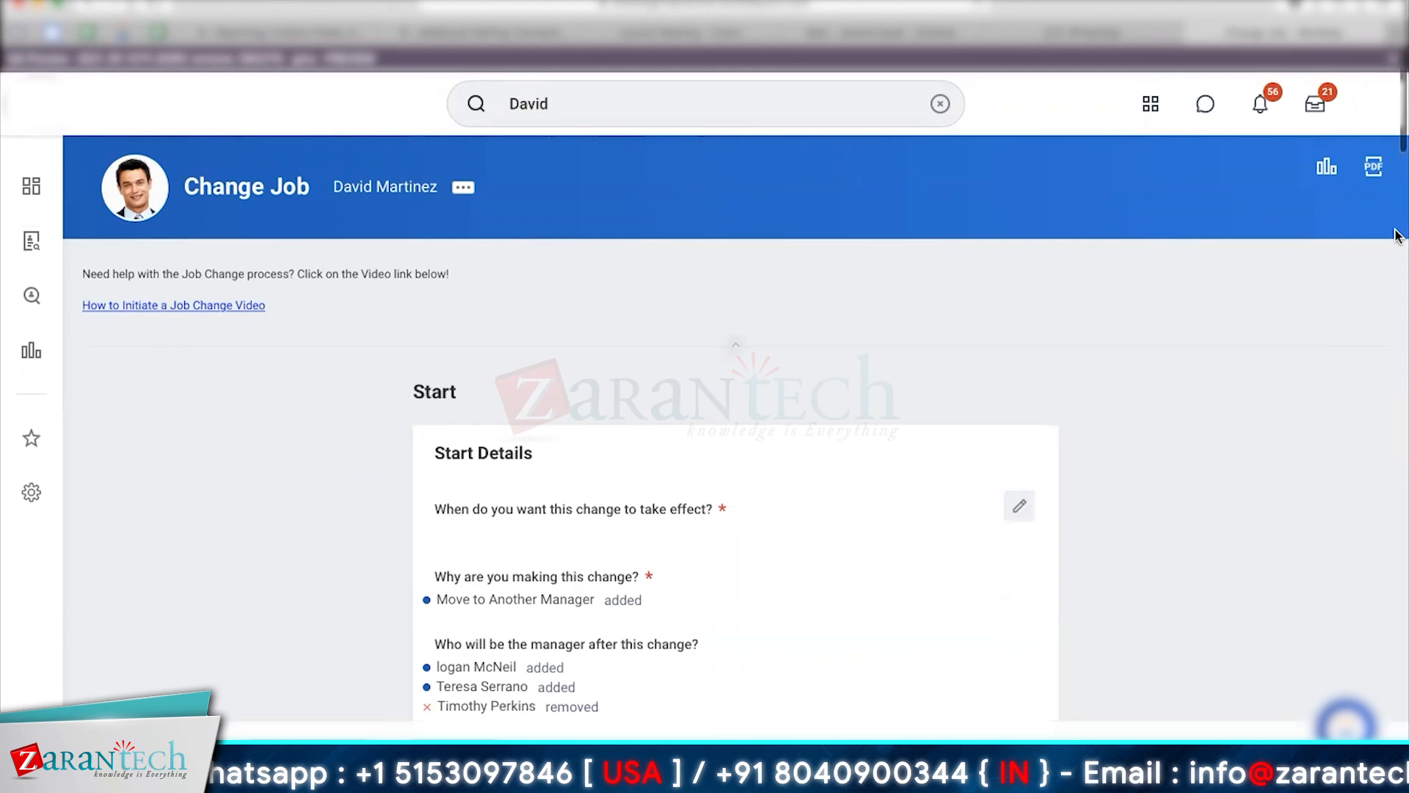
Review the listed errors and set the Position in the Job section to P-00858 Learning Program Manager.
scroll(1397, 462, "down", 10)
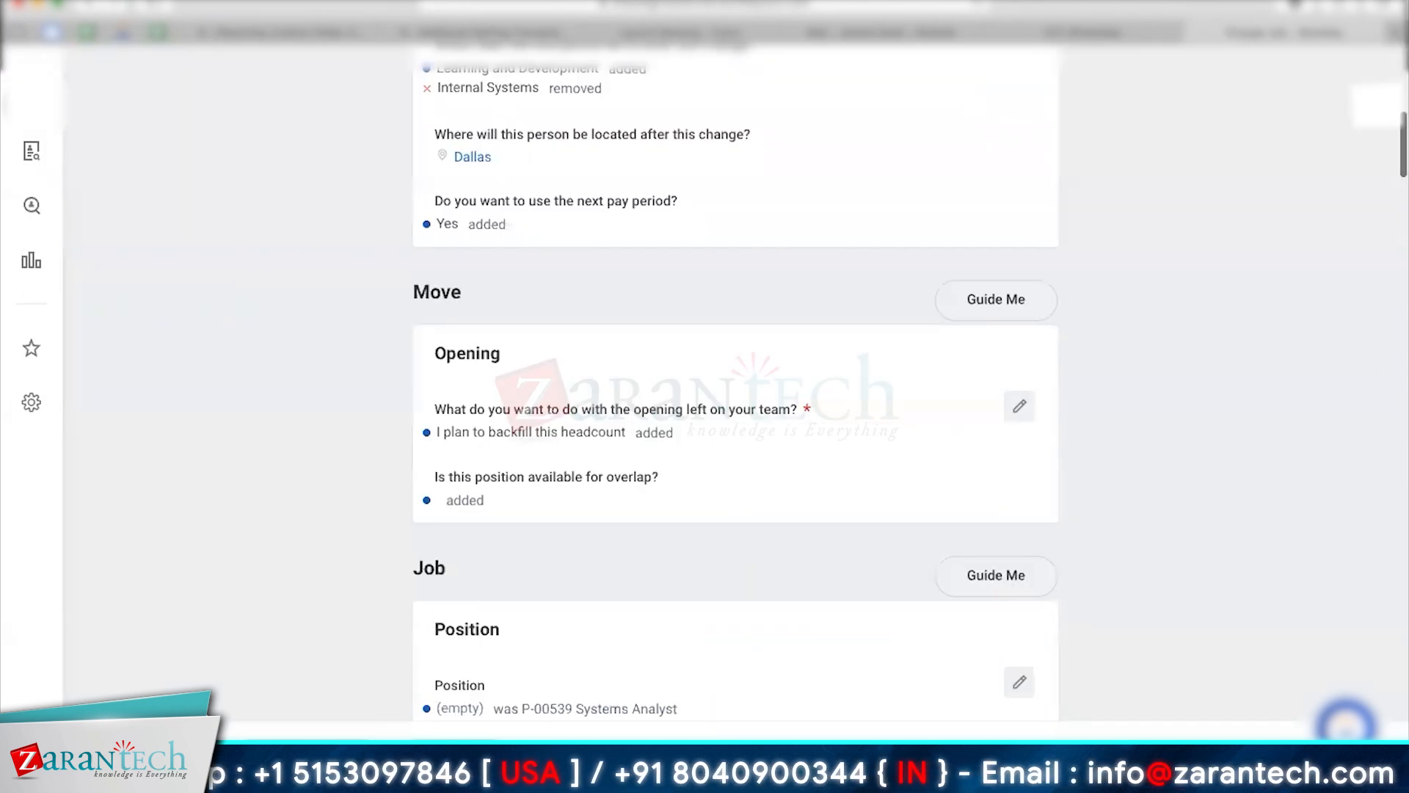
left_click(1278, 180)
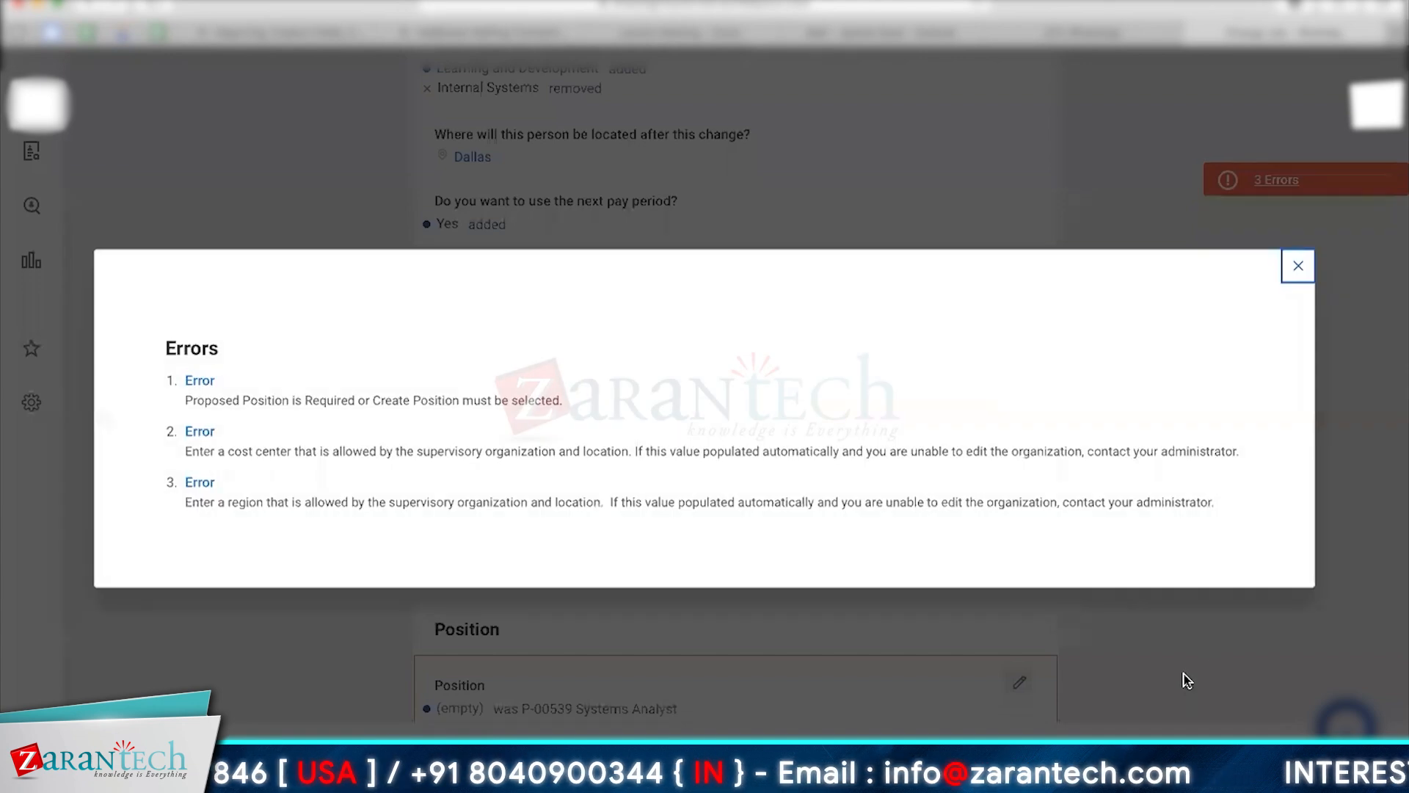
left_click(1183, 673)
scroll(1184, 674, "down", 2)
scroll(1184, 674, "down", 5)
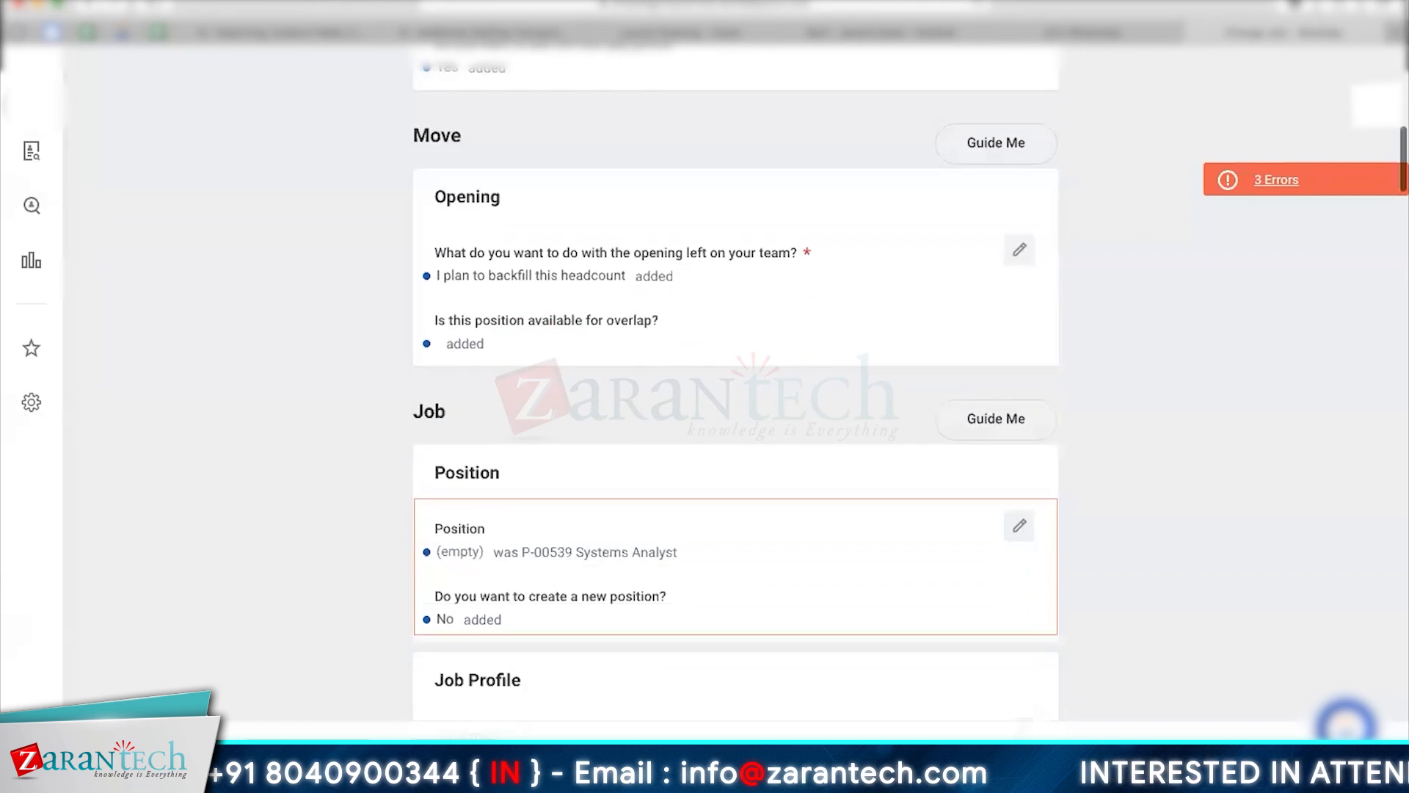
left_click(1020, 291)
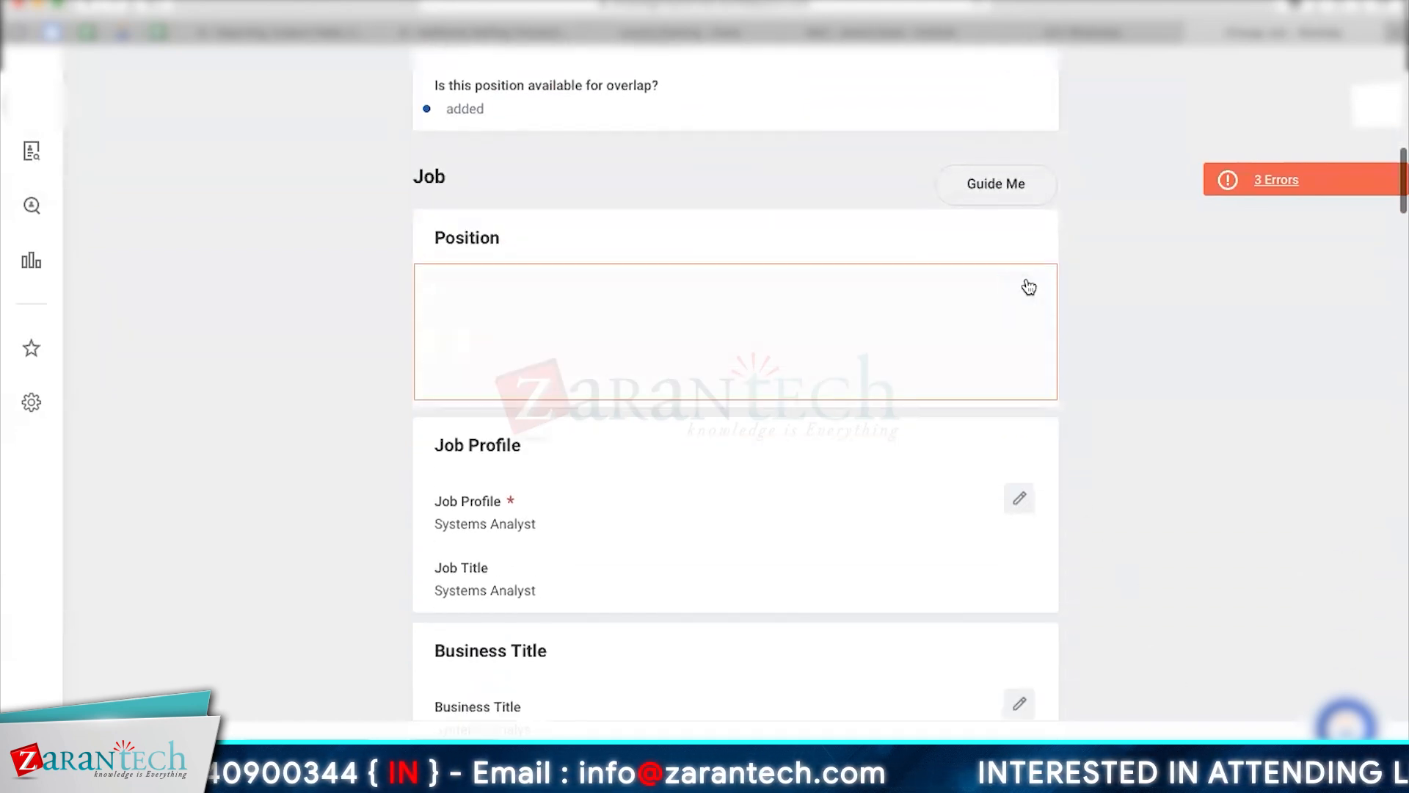
left_click(493, 380)
left_click(470, 449)
left_click(381, 473)
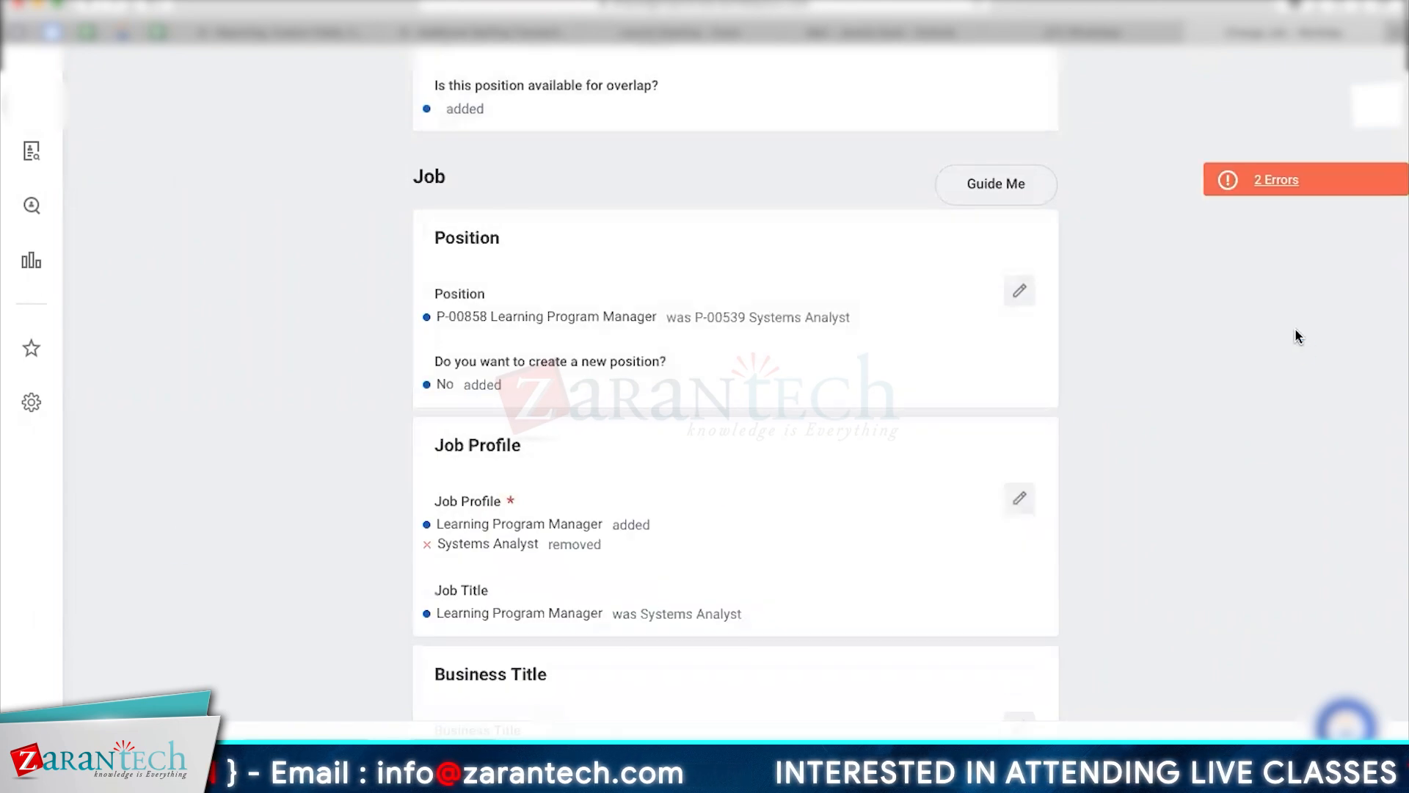
Review the remaining errors and select a Compensation Package in the Guidelines of the Compensation section.
scroll(1295, 337, "down", 15)
scroll(1266, 220, "down", 3)
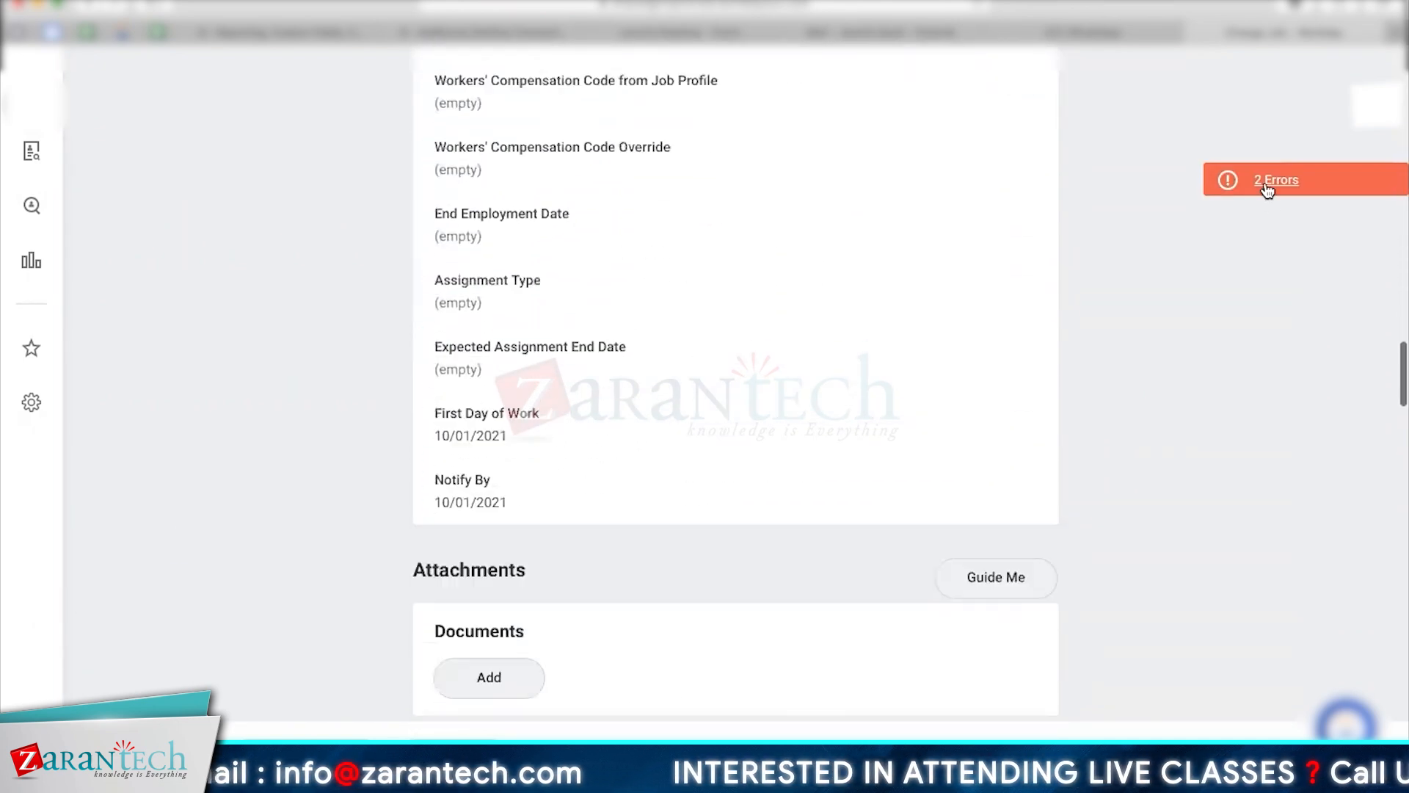
left_click(1266, 183)
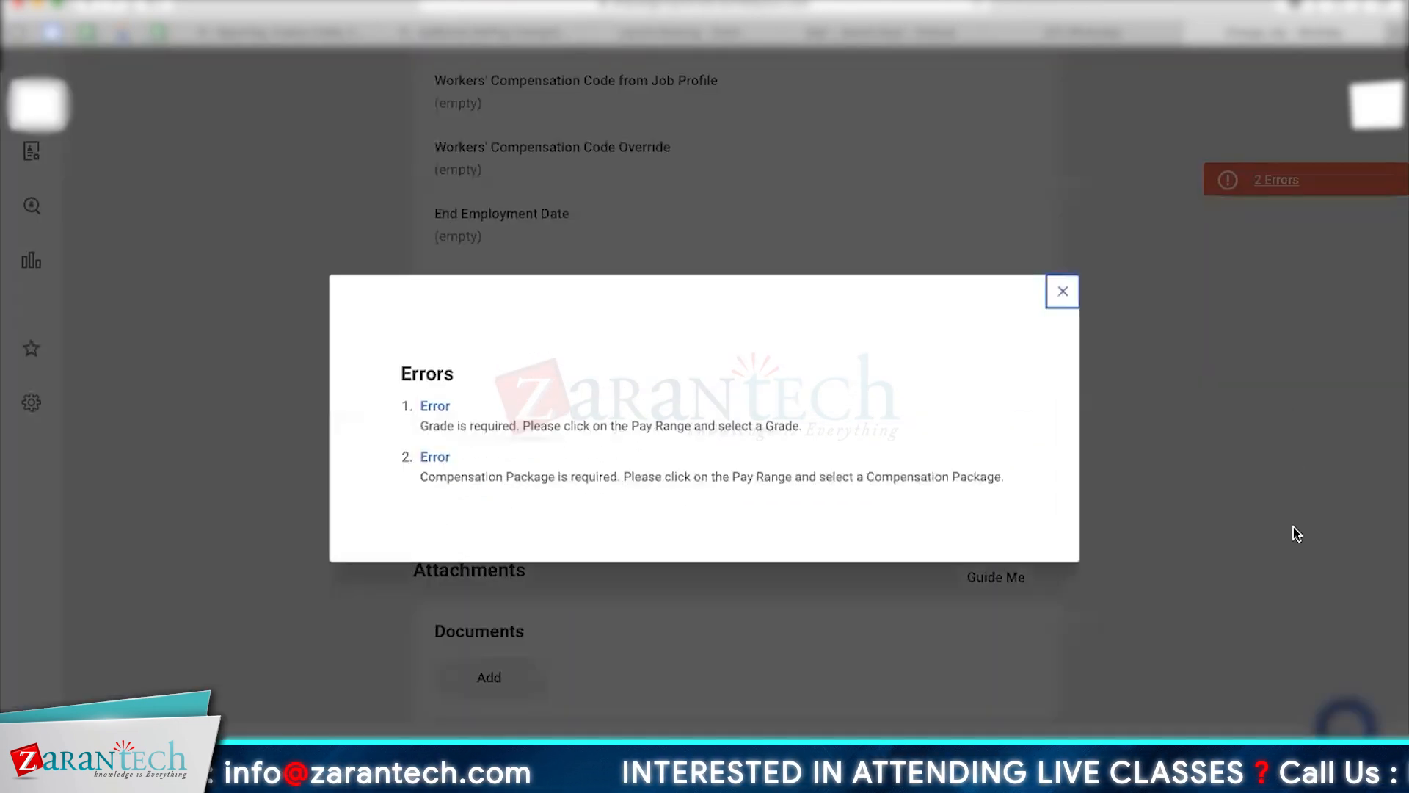
left_click(1277, 569)
scroll(1278, 569, "down", 1)
scroll(735, 382, "down", 8)
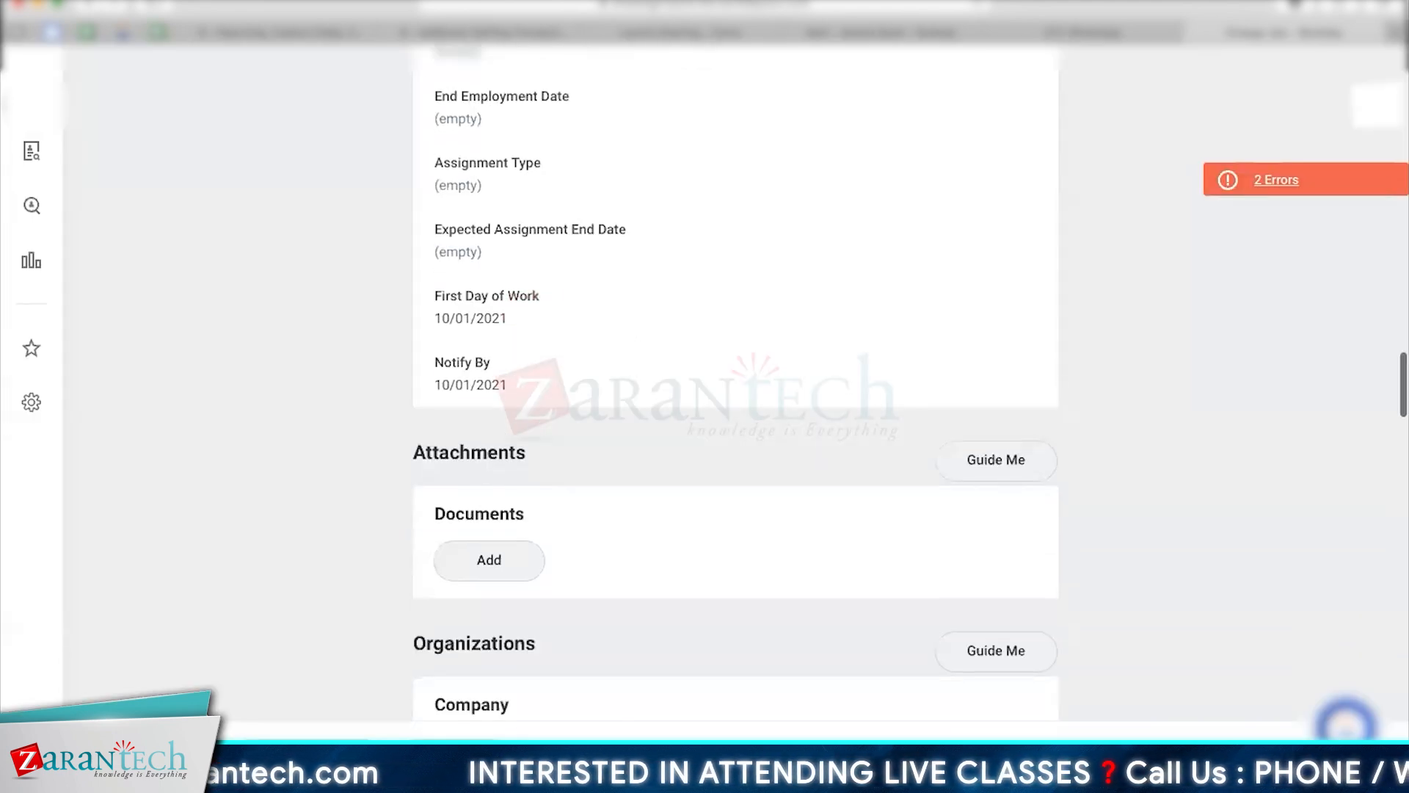
scroll(736, 382, "down", 14)
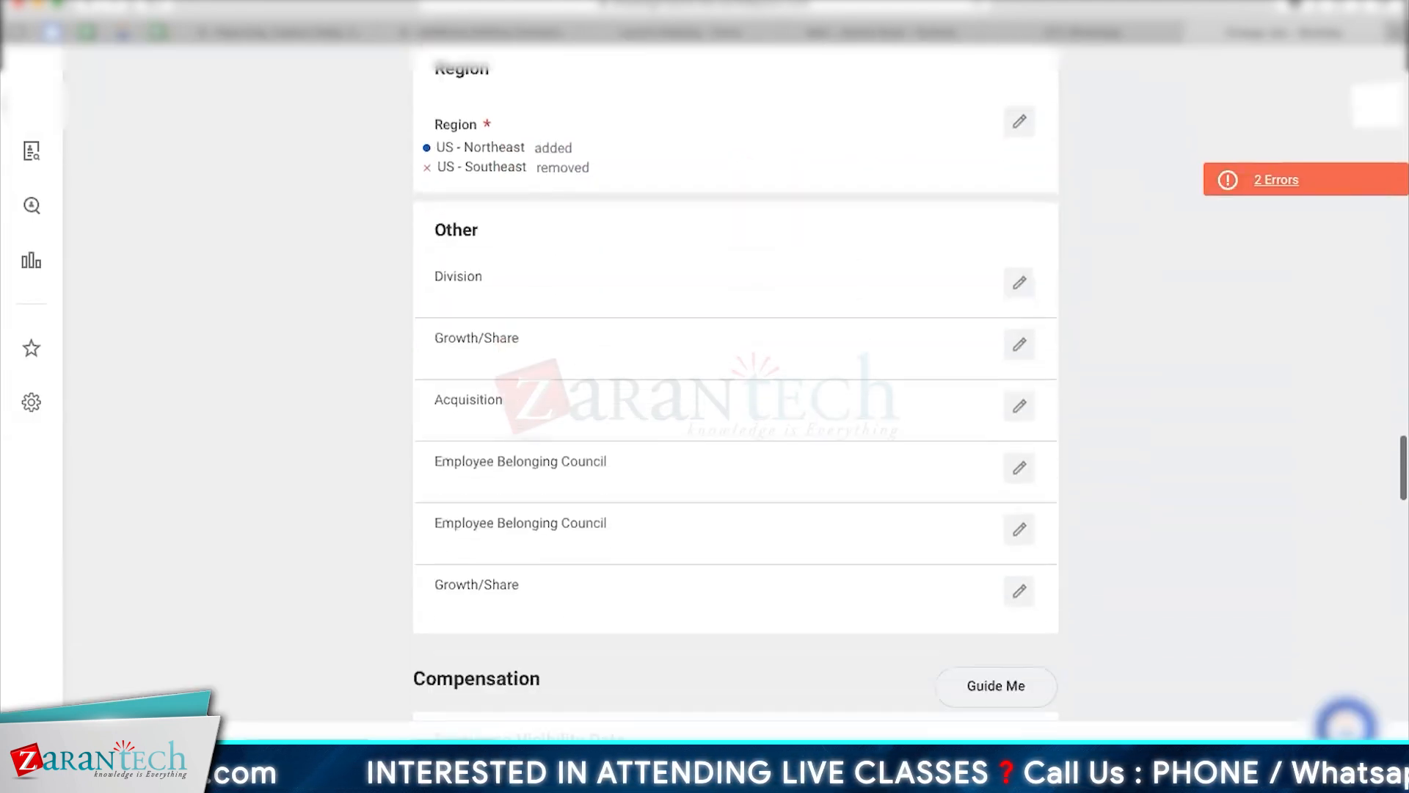
scroll(736, 382, "down", 2)
left_click(818, 621)
left_click(1240, 459)
mouse_move(1400, 528)
left_mouse_down()
mouse_move(1400, 586)
mouse_move(1399, 544)
left_mouse_up()
left_click(522, 380)
left_click(516, 414)
left_click(502, 449)
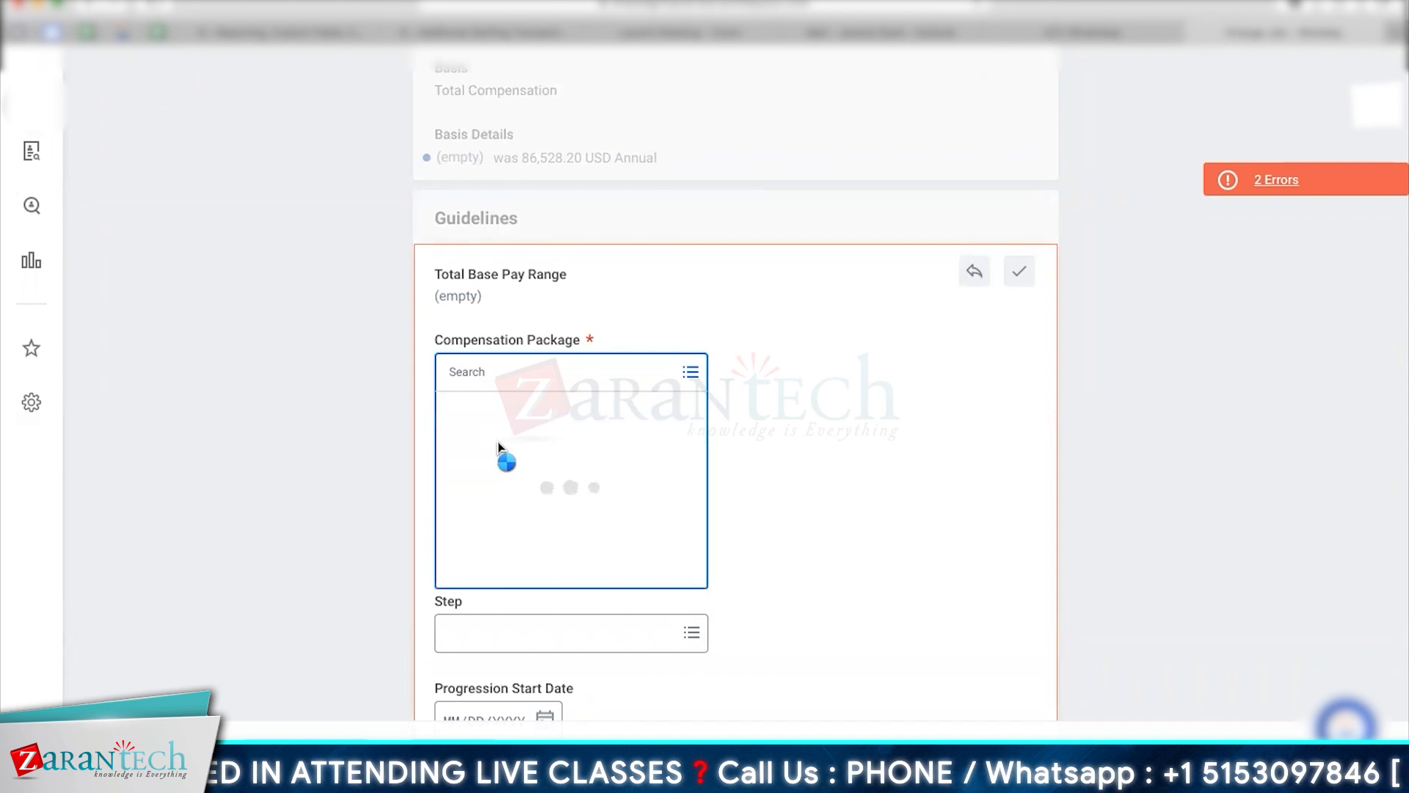
left_click(457, 602)
Select a grade from All Compensation Grades in the Guidelines and submit the job change.
left_click(538, 463)
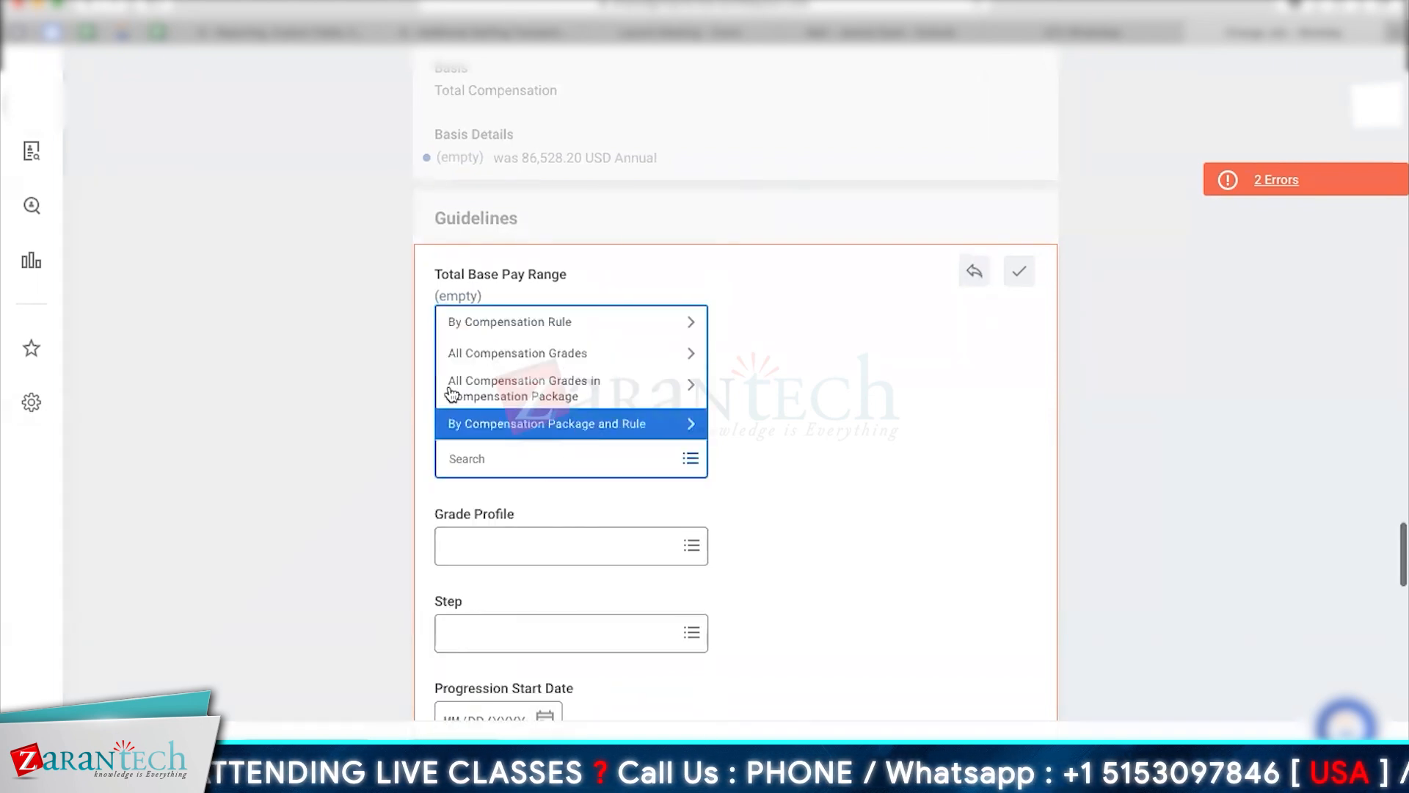
left_click(506, 354)
left_click(519, 175)
left_click(1254, 540)
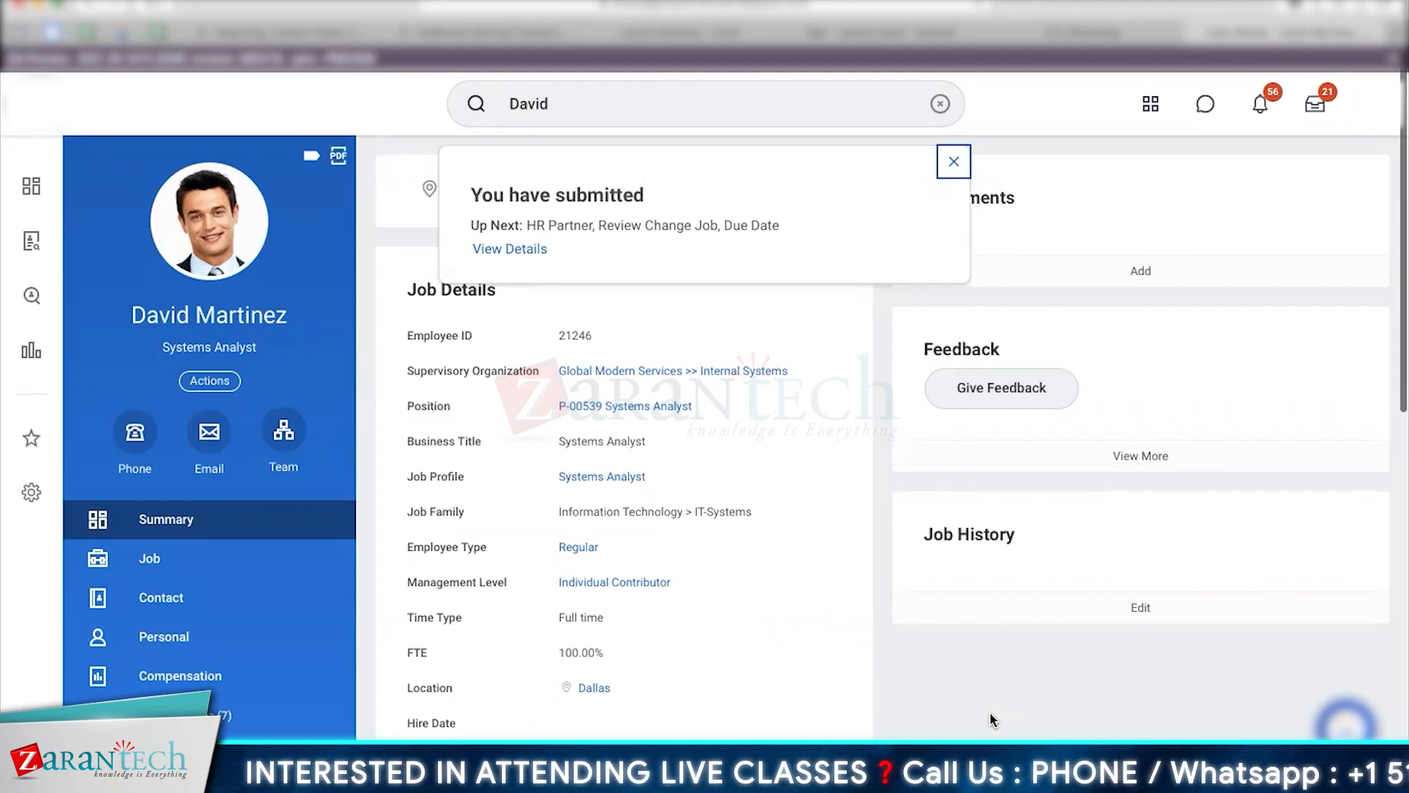
Search for Org Studio and open the Org Studio report.
left_click(762, 113)
key("BackSpace")
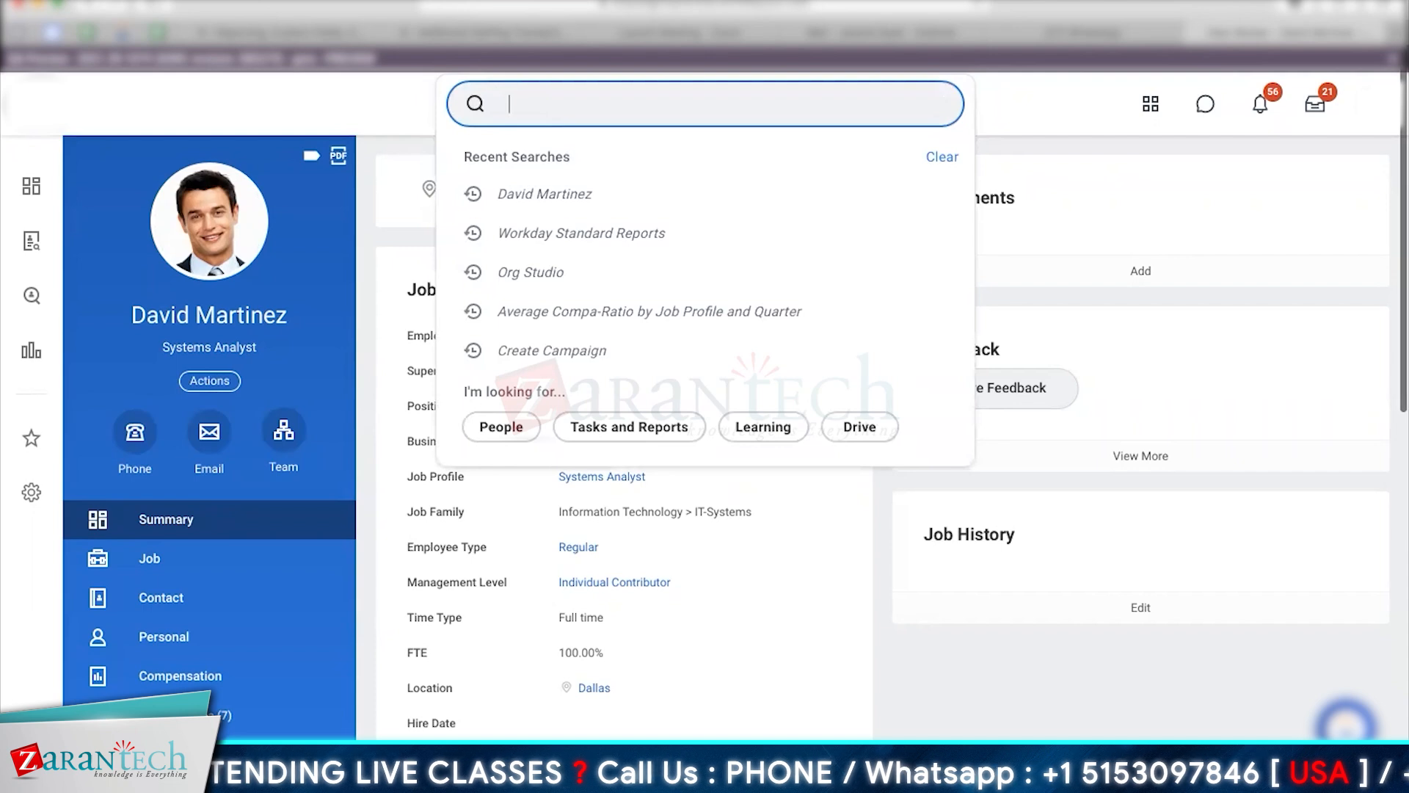
type("Org Studio")
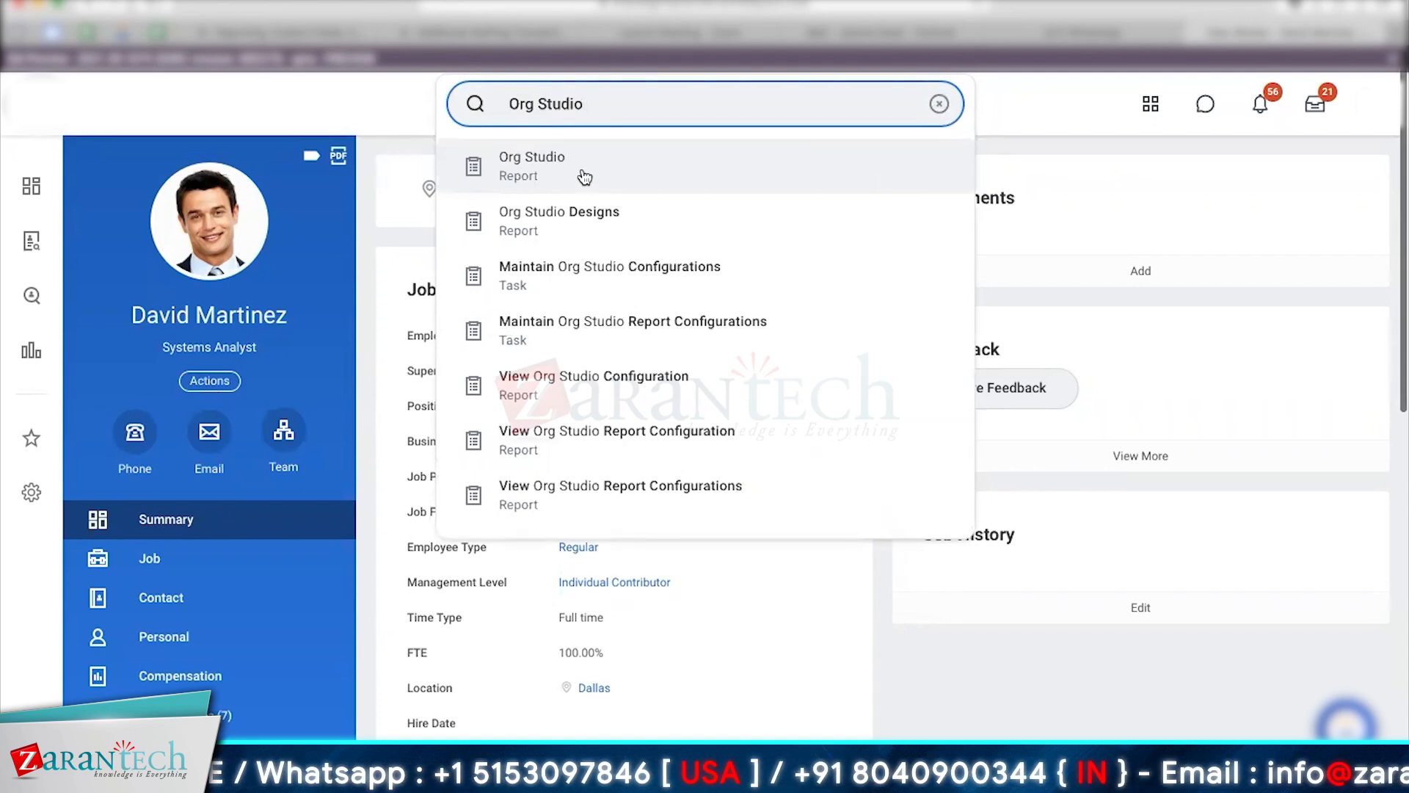
left_click(585, 177)
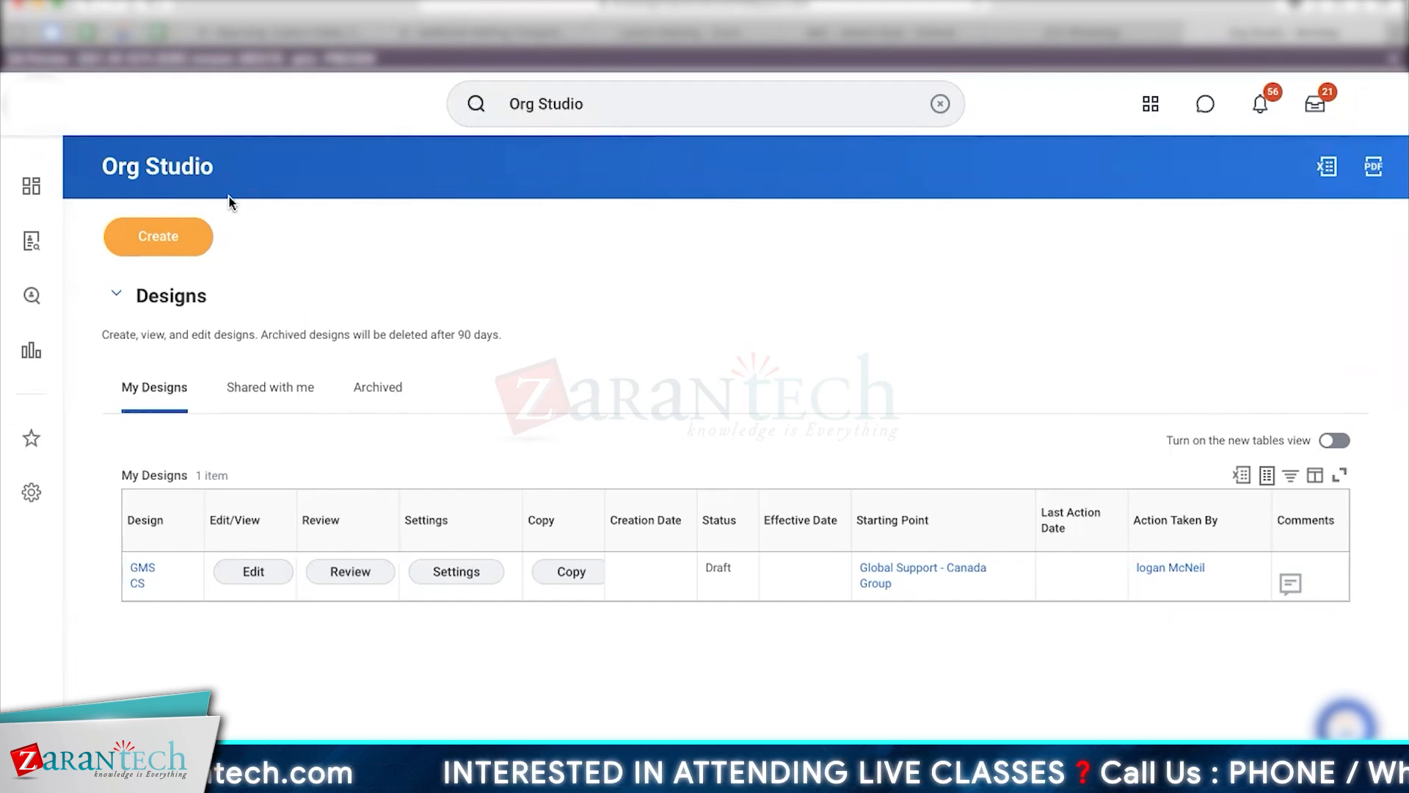
Start a new org design and set its Design Name to GMS - HR.
left_click(151, 253)
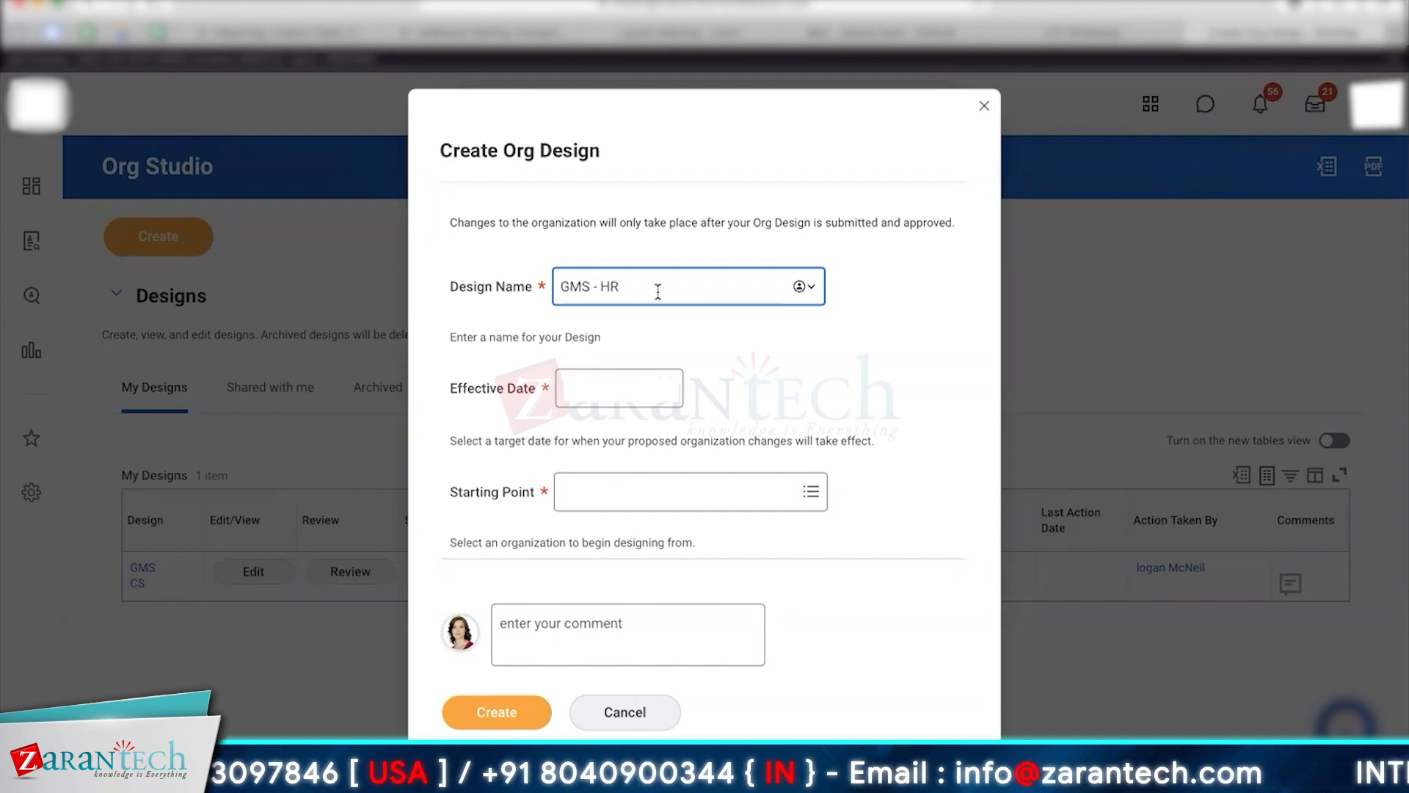
double_click(628, 285)
triple_click(628, 285)
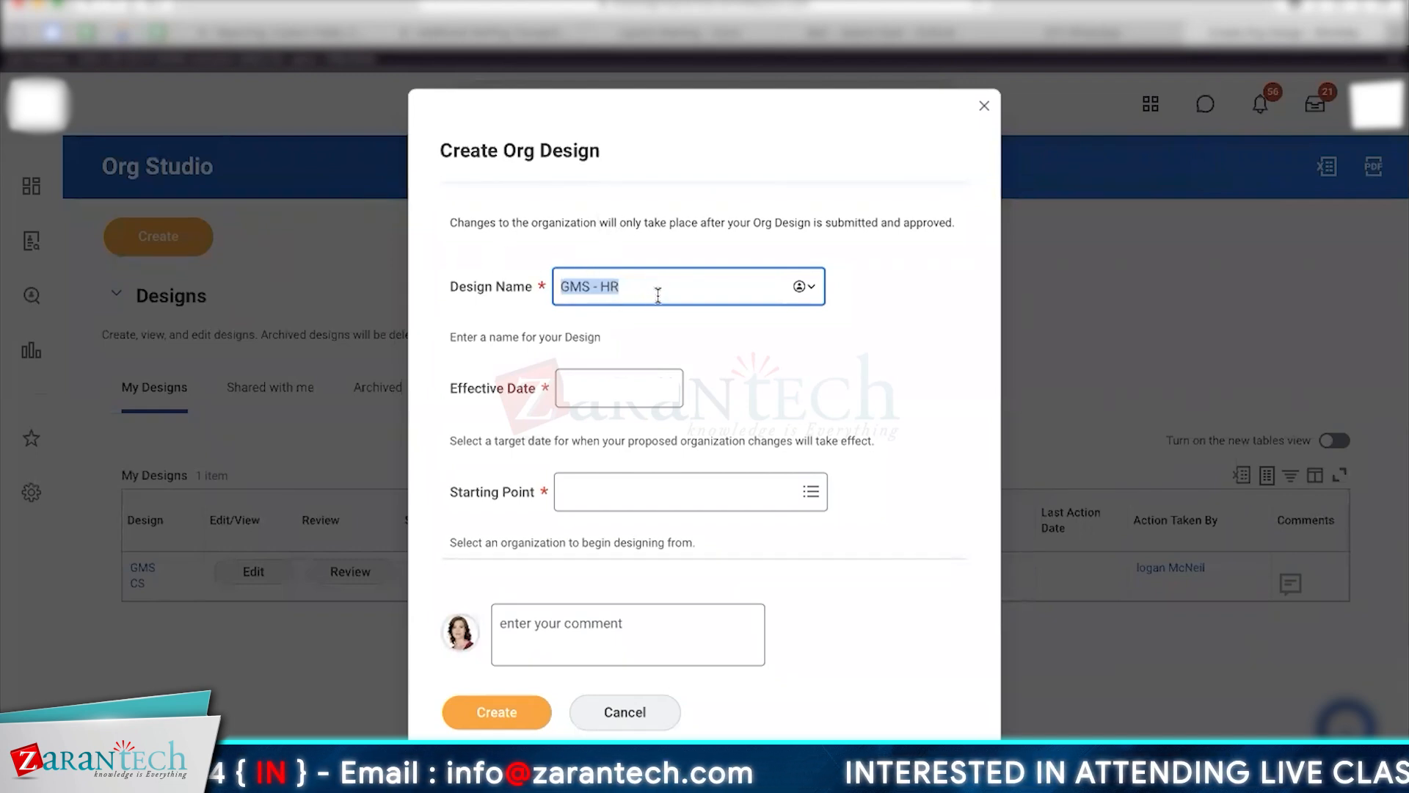
left_click(760, 388)
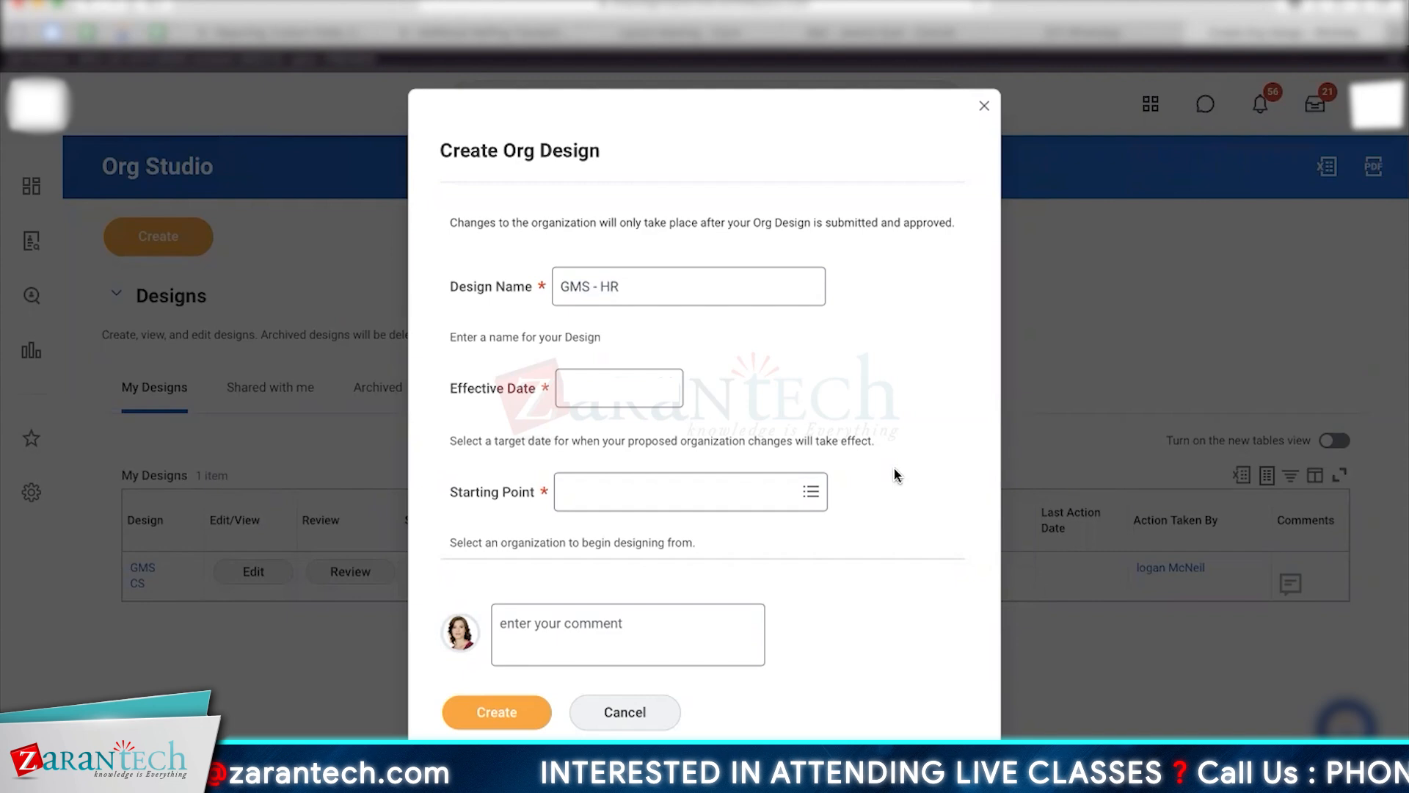
Search the Starting Point by the manager's first name, choose Learning and Development, and create the org design.
left_click(623, 490)
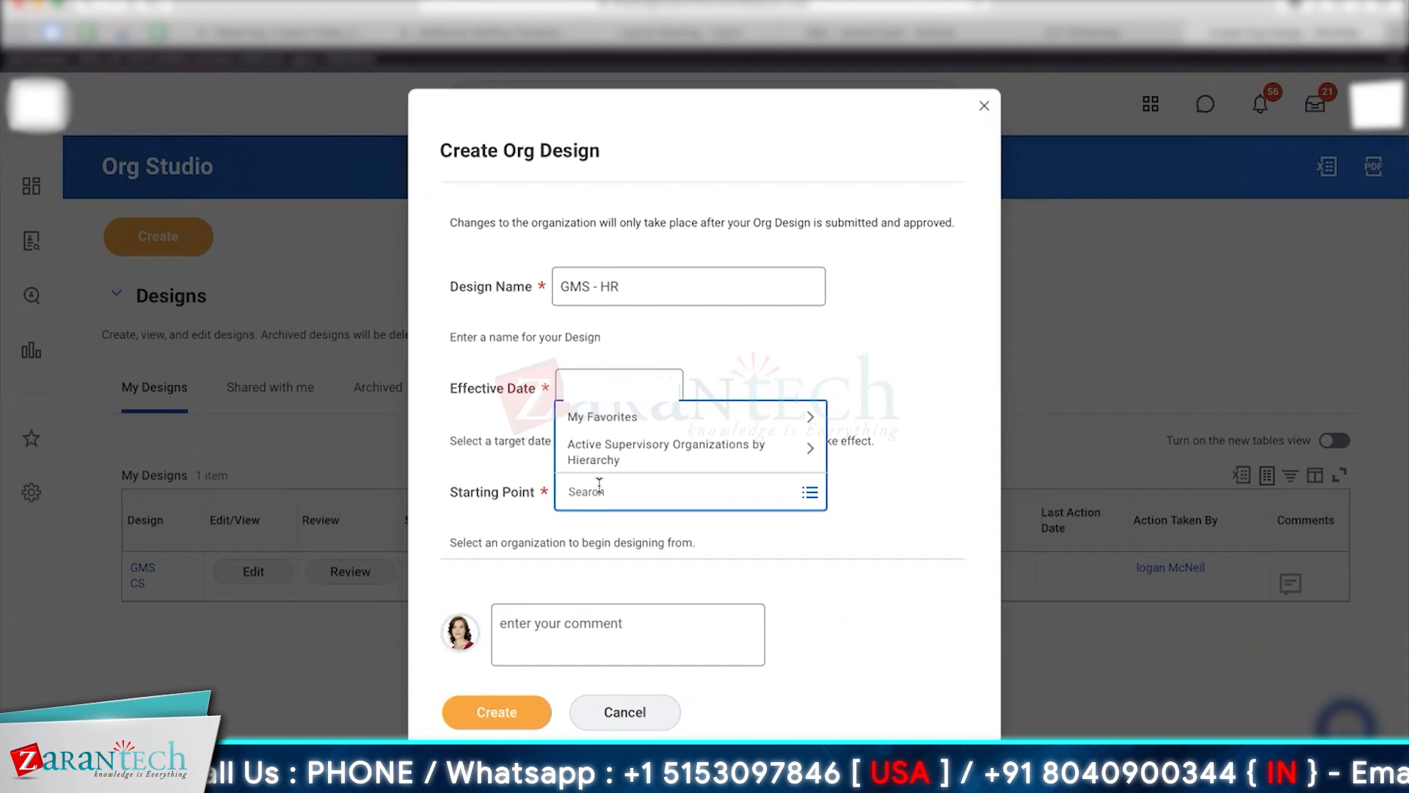
type("Logan")
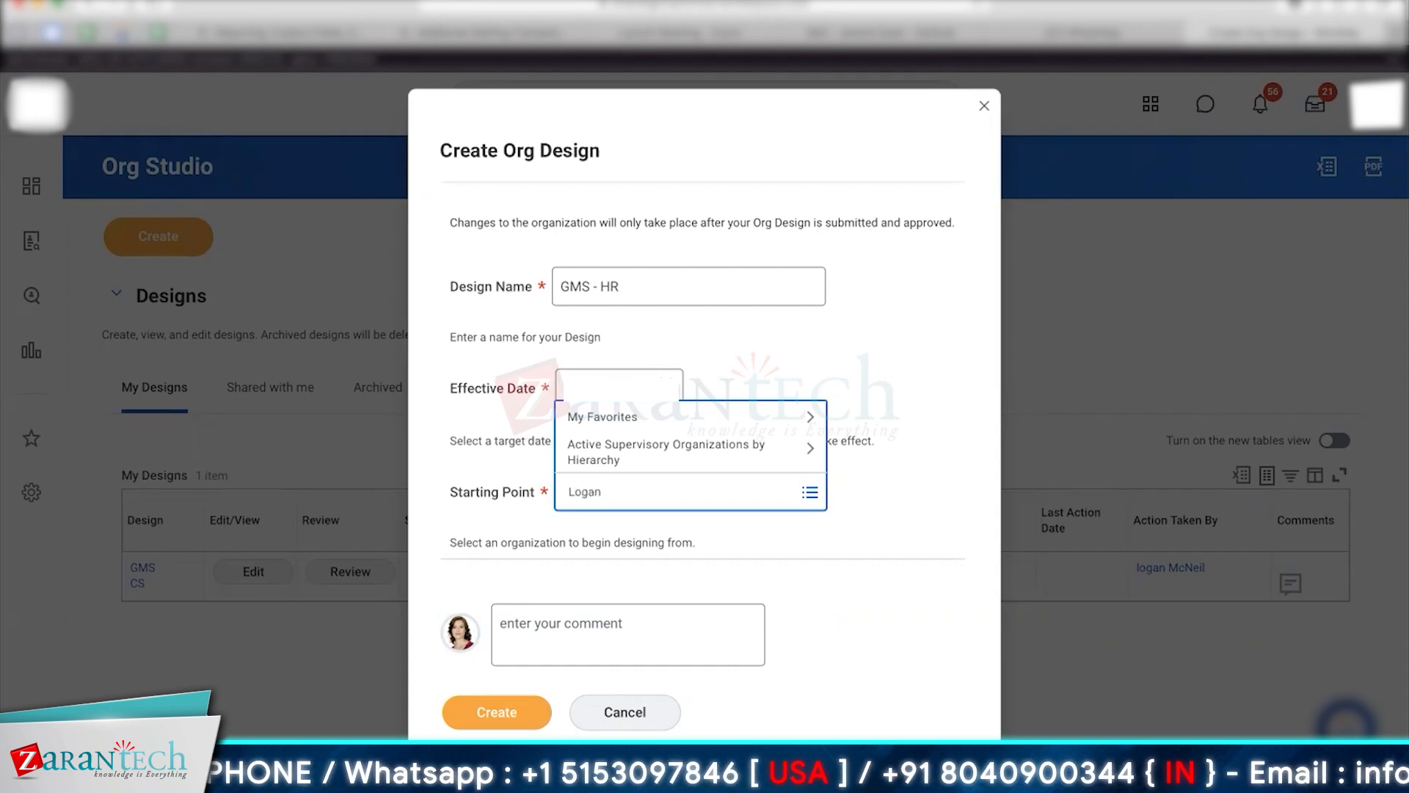
key("Return")
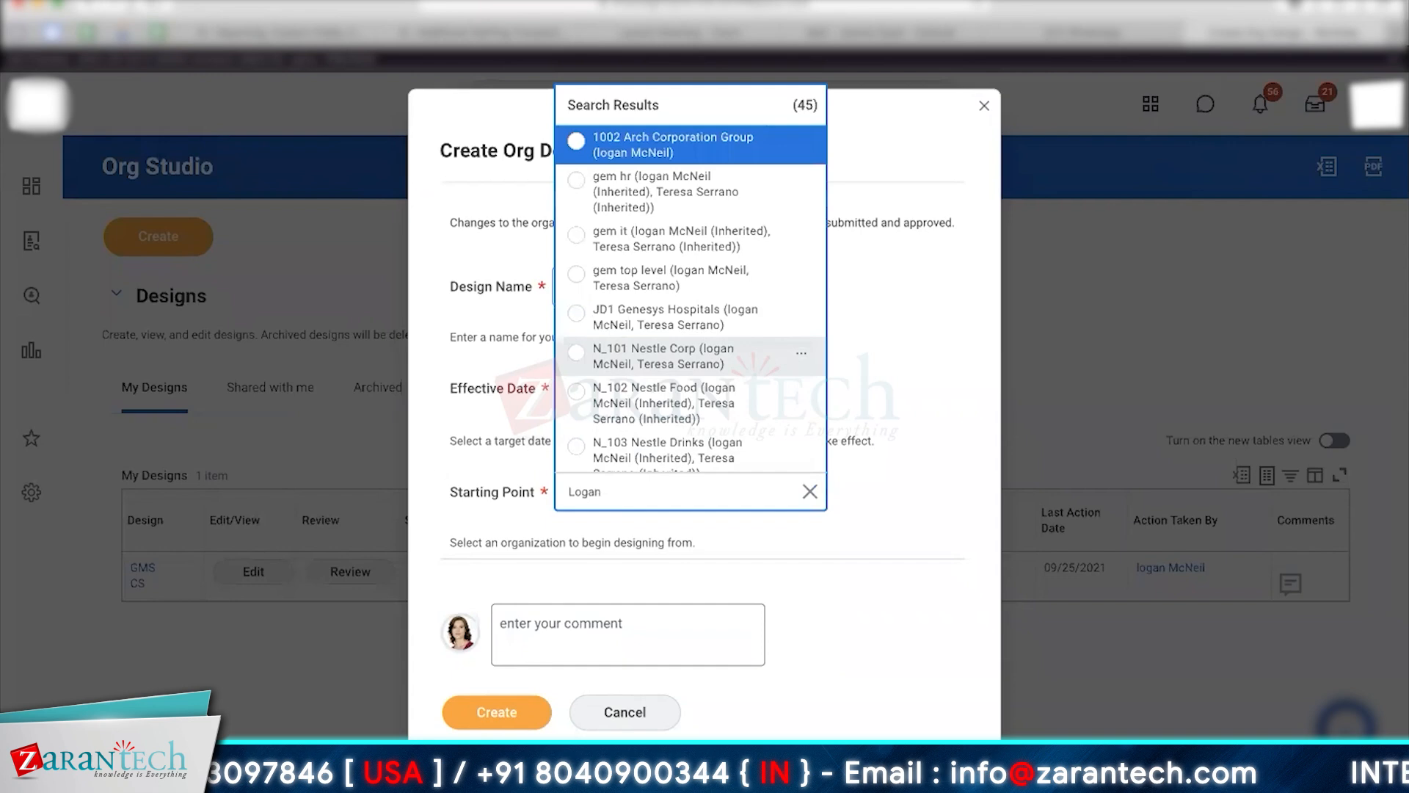
key("Down")
key("Down")
key("Down")
key("Down")
key("Down")
key("Down")
key("Down")
key("Down")
key("Down")
key("Down")
key("Down")
key("Down")
key("Down")
key("Down")
key("Down")
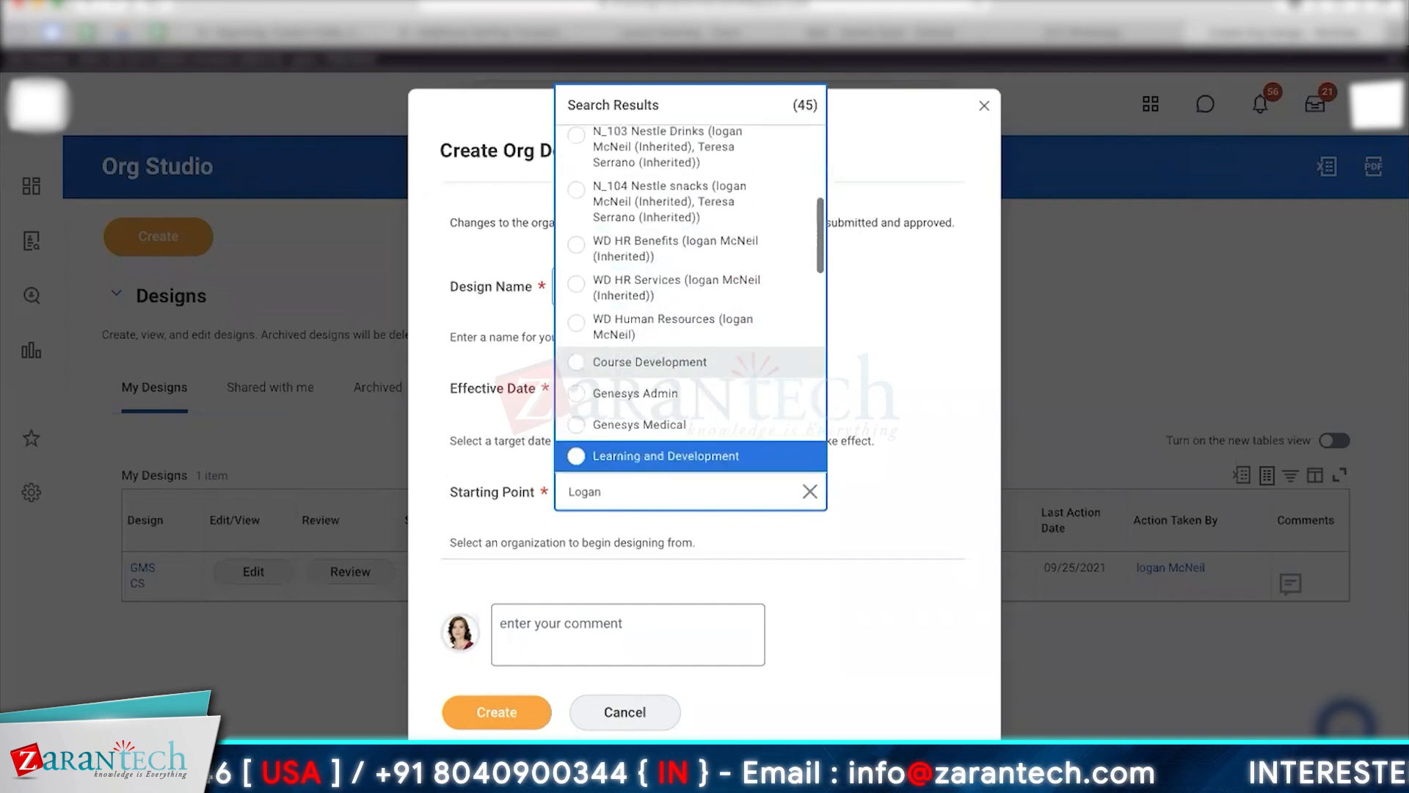
key("Up")
key("Up")
key("Up")
key("Up")
key("Up")
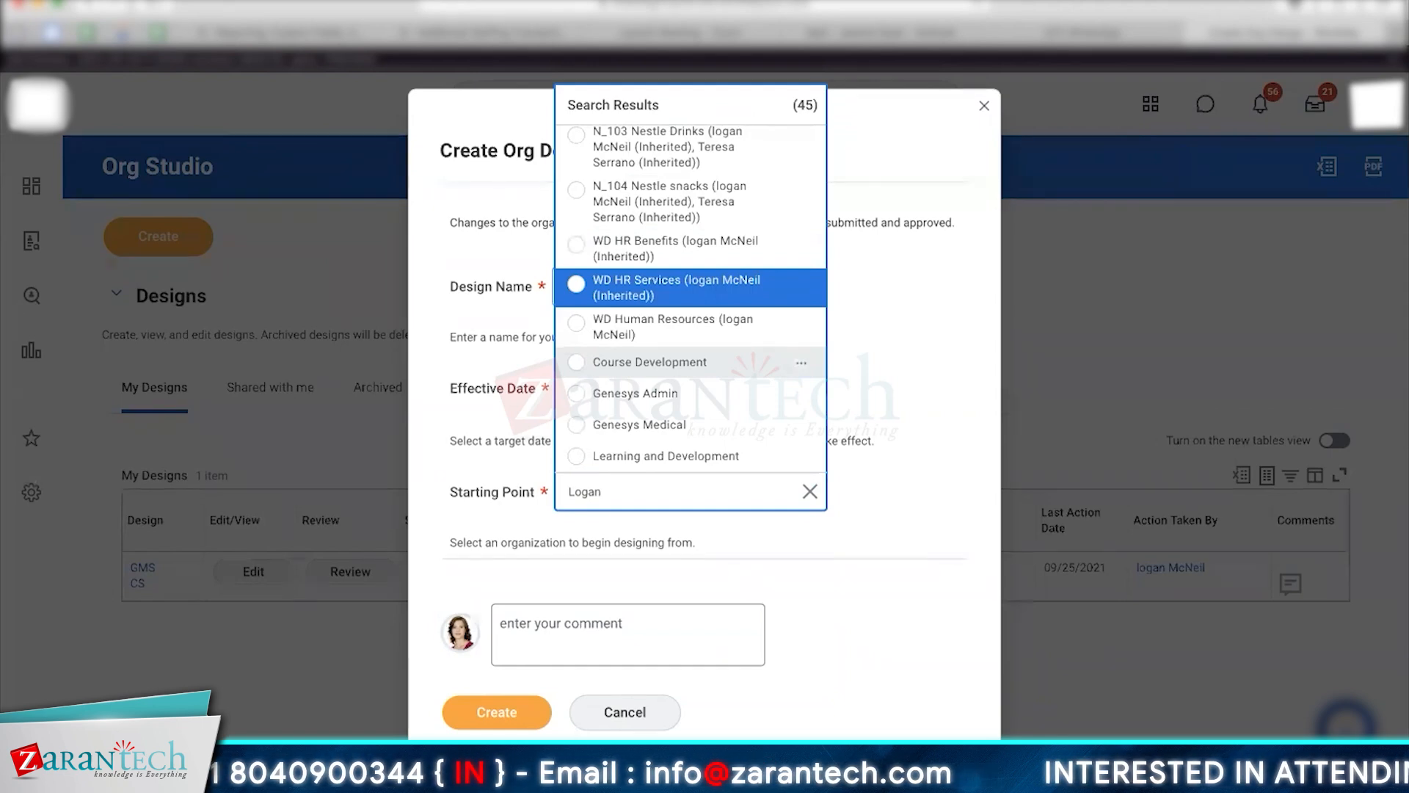
key("Down")
key("Down")
key("Down")
key("Down")
key("Down")
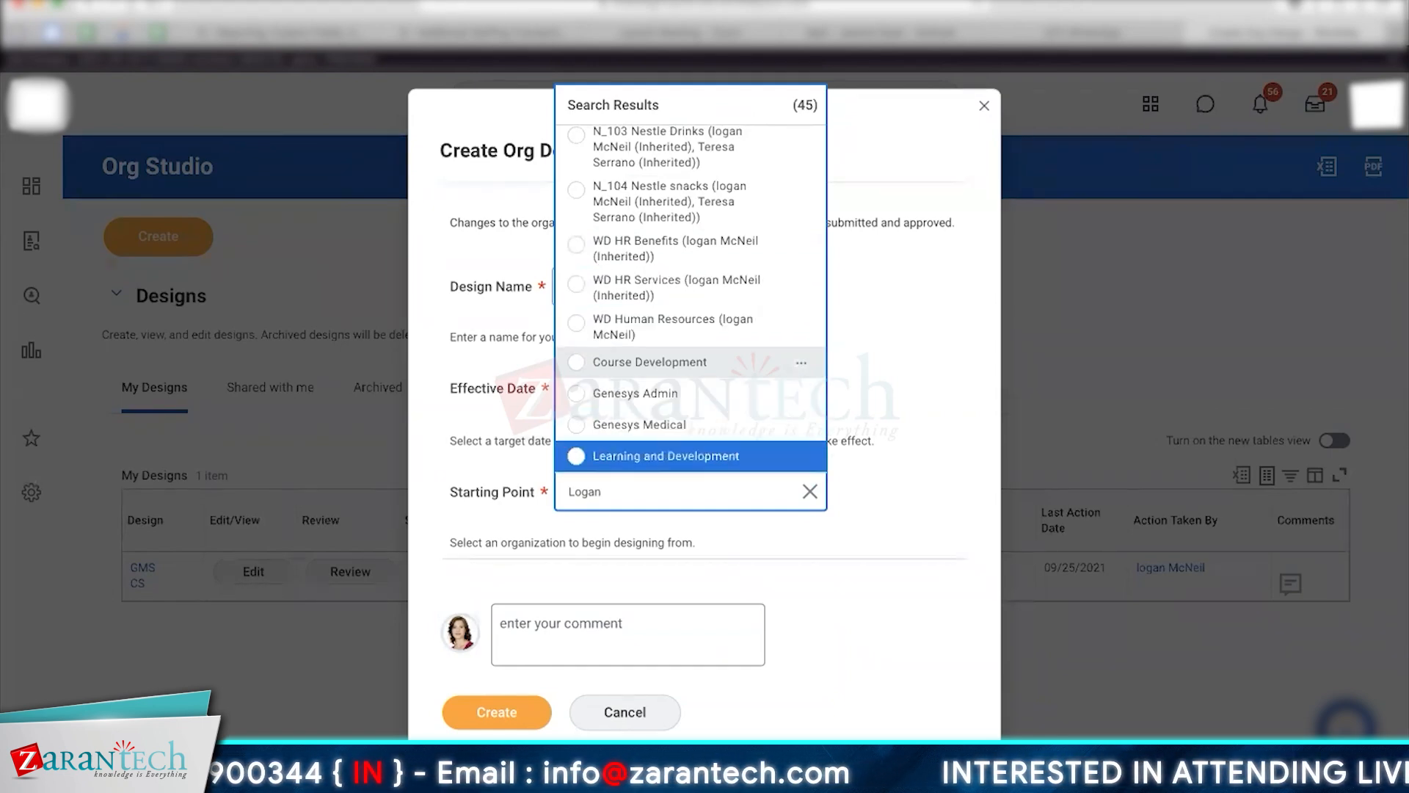
key("Up")
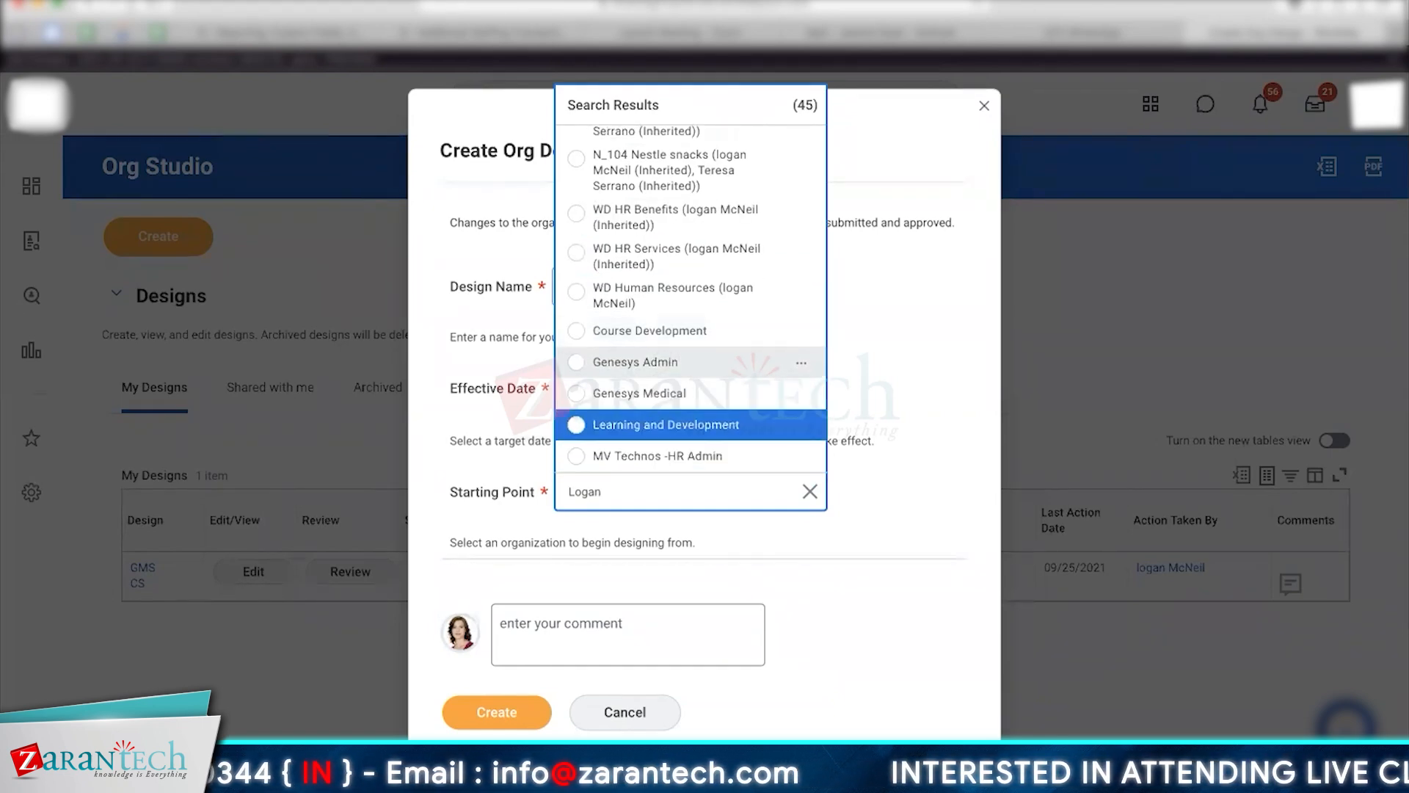
left_click(645, 429)
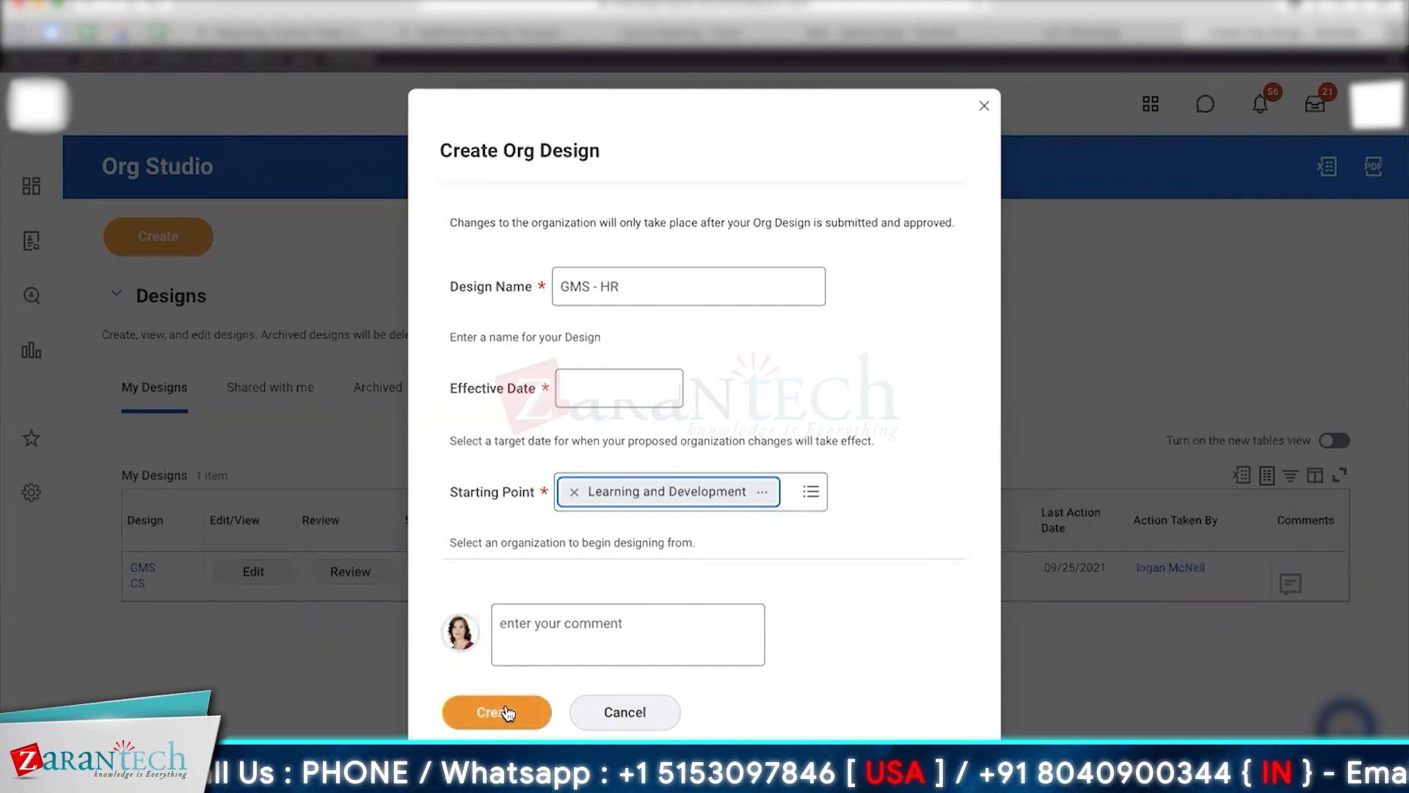
left_click(507, 712)
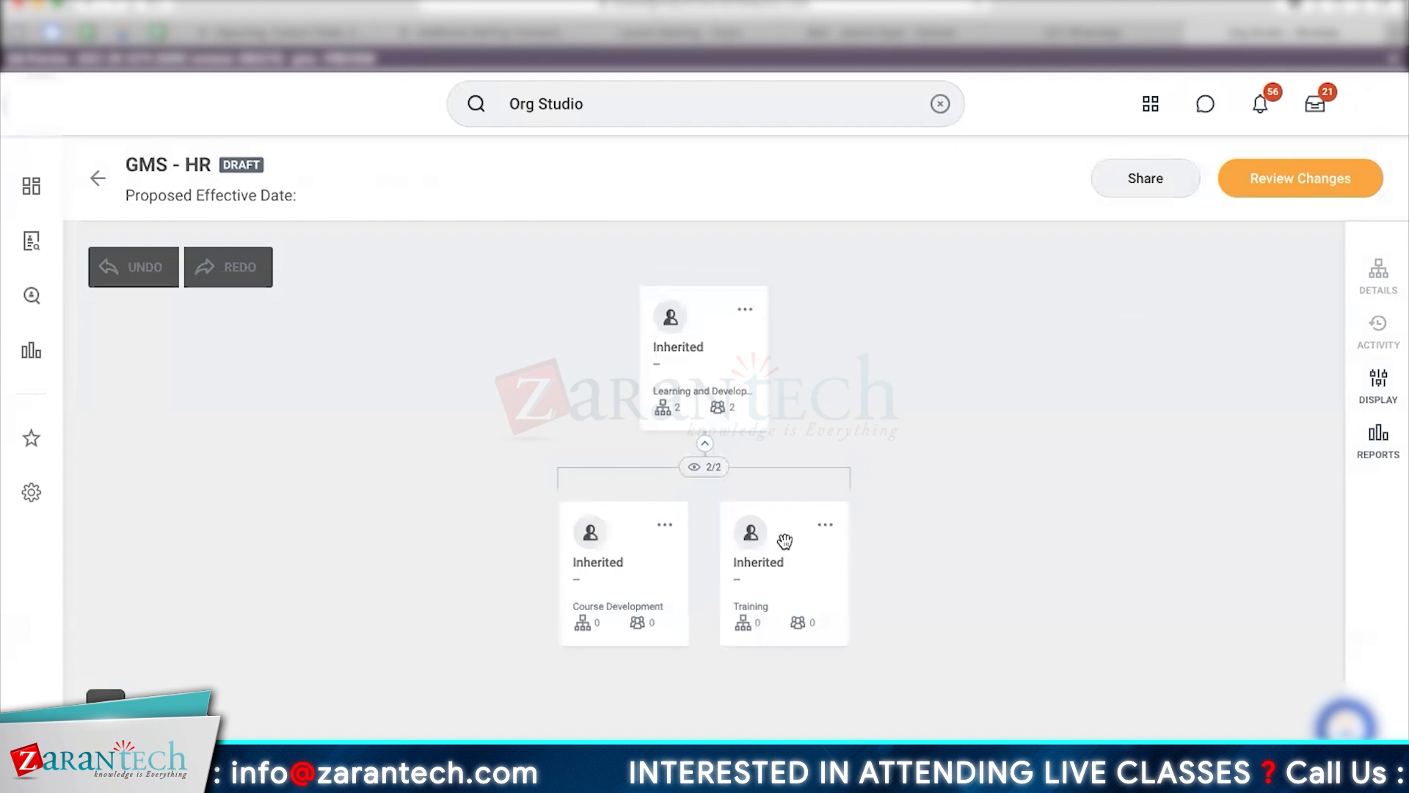
Create a subordinate org named L&D - South Region under Learning and Development, keeping the default location, staffing model and subtype.
left_click_drag(759, 545, 446, 565)
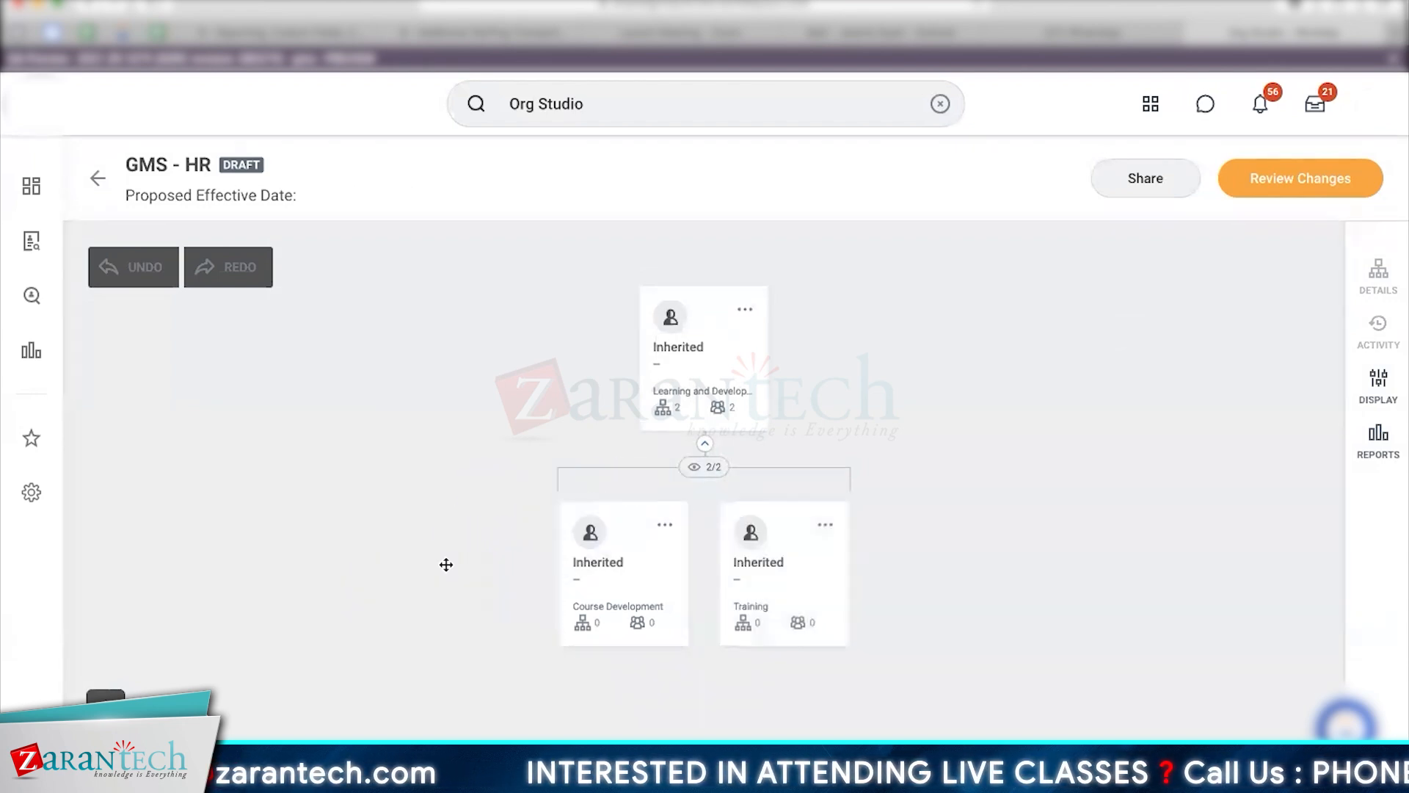
right_click(747, 312)
left_click(725, 311)
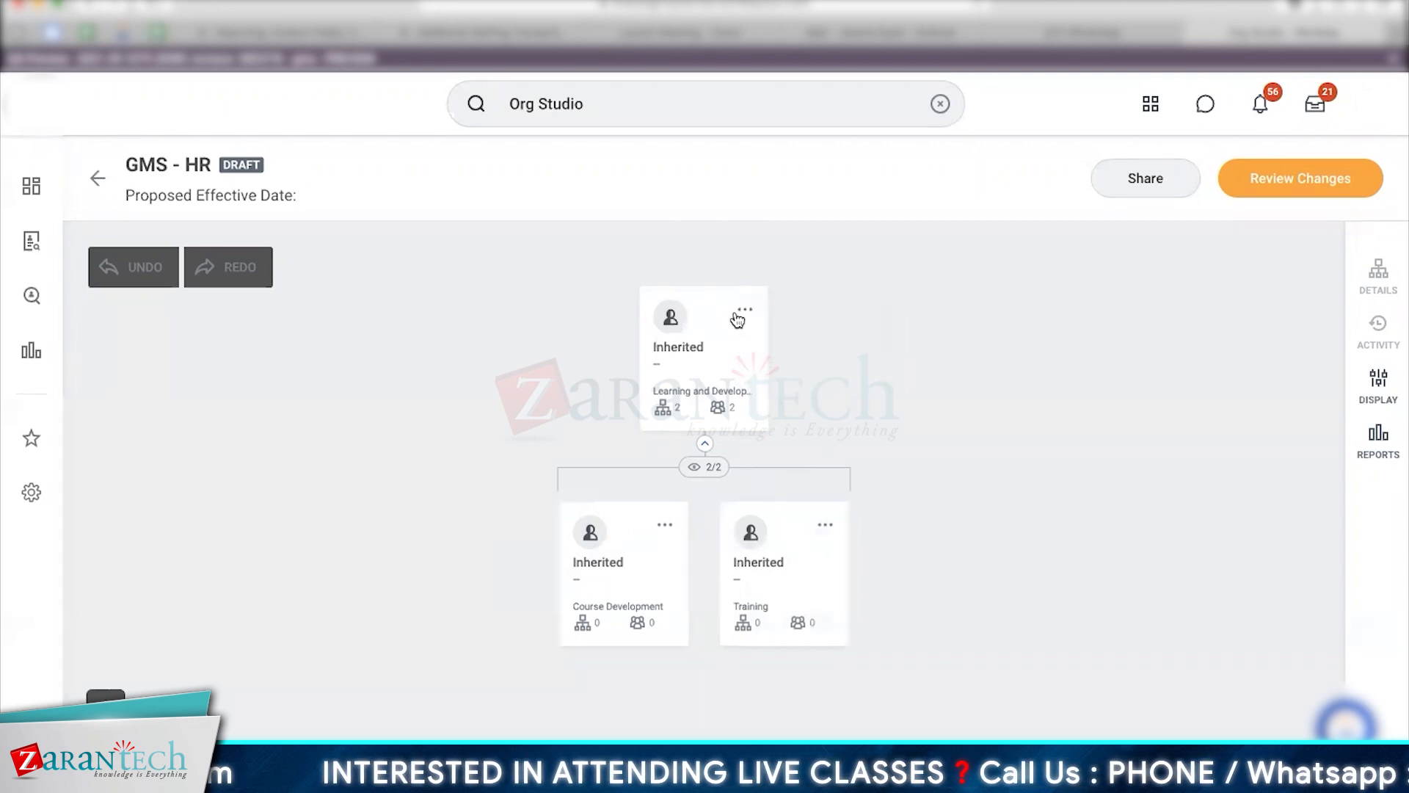
right_click(743, 314)
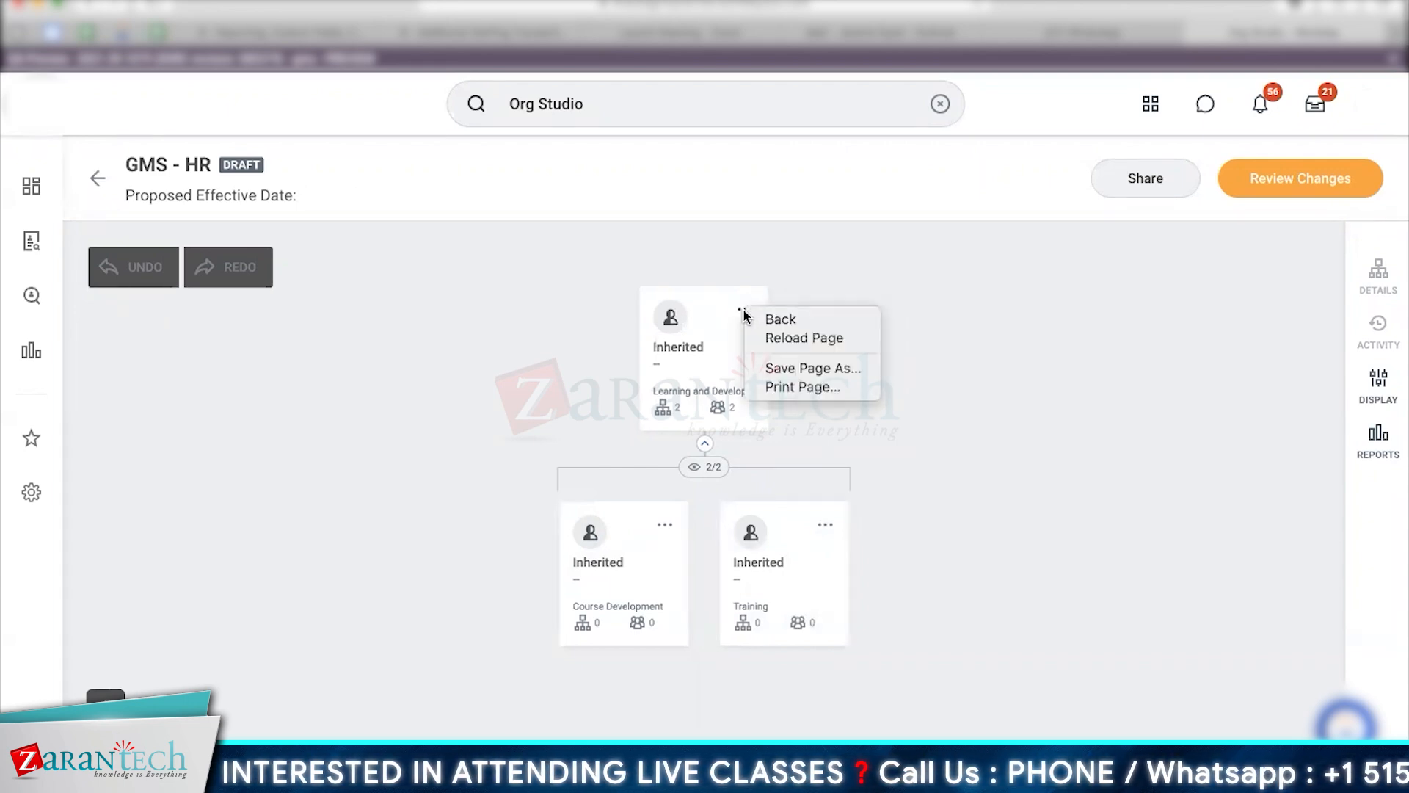
left_click(743, 314)
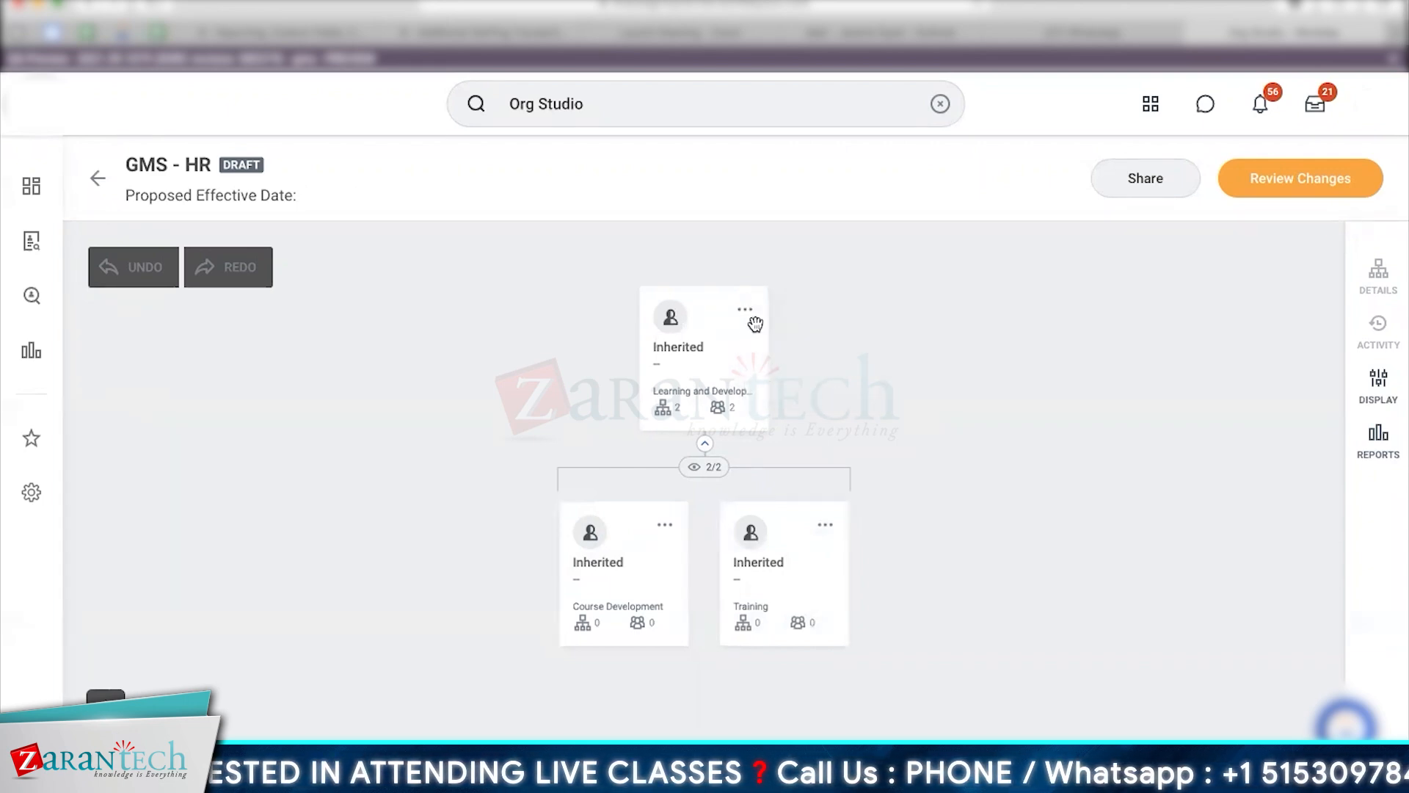
left_click(745, 314)
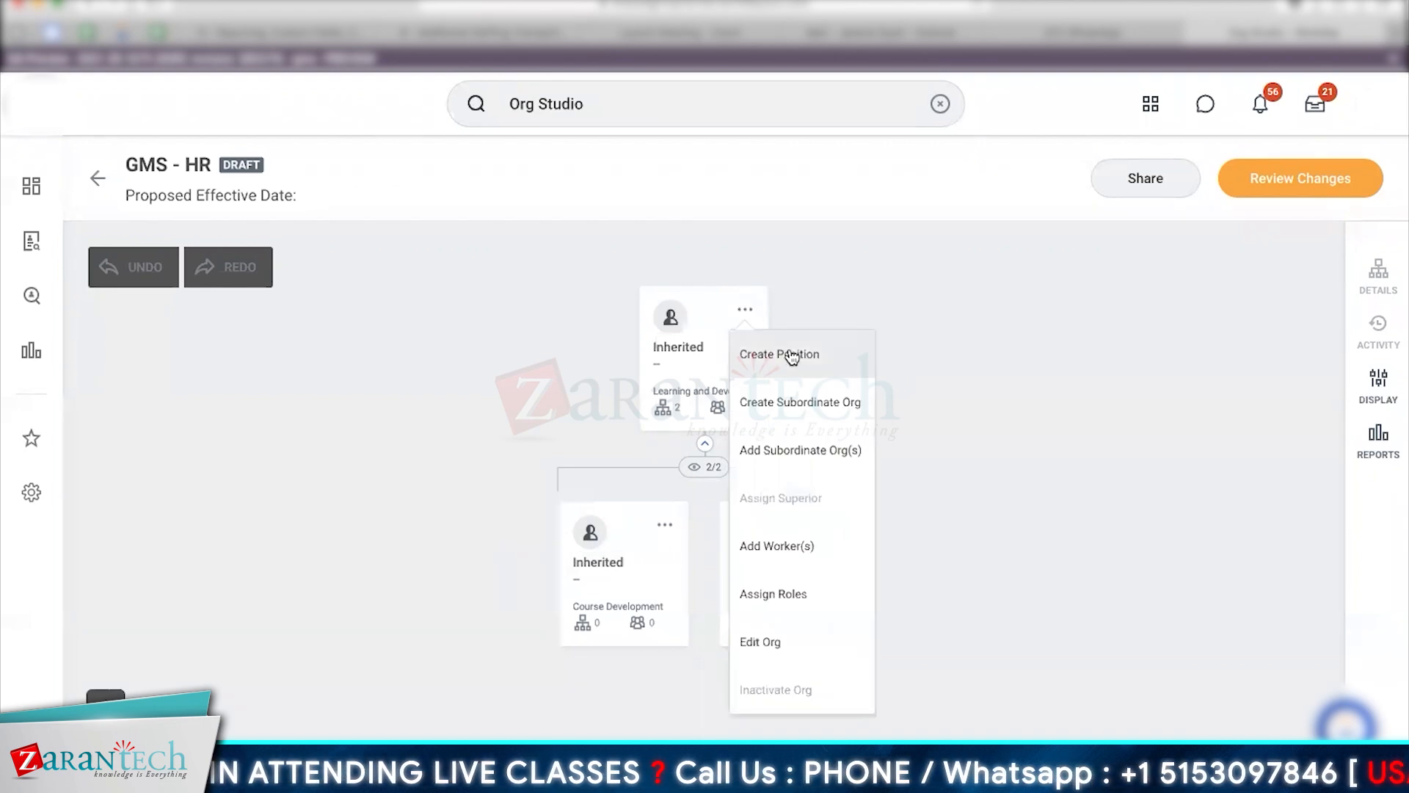
left_click(808, 400)
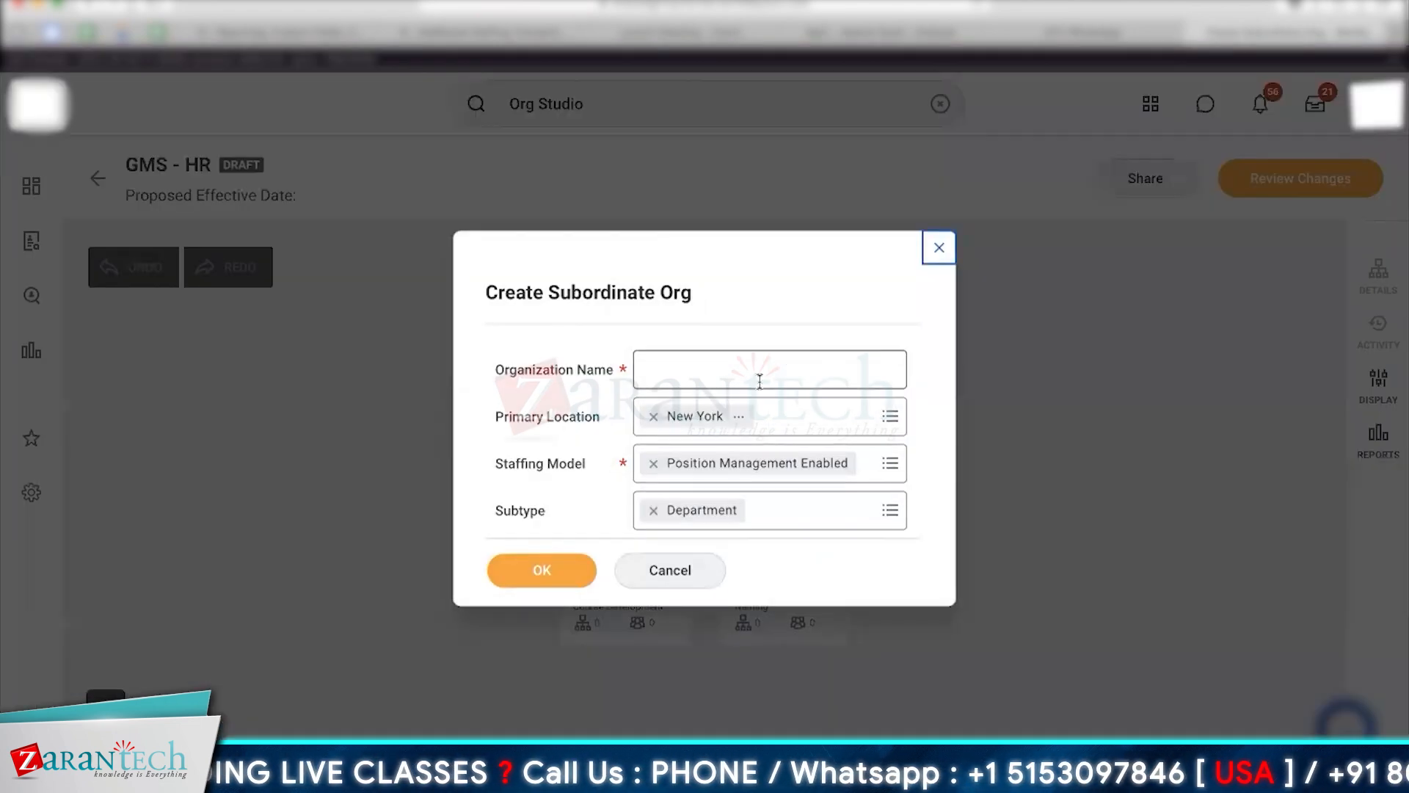
left_click(760, 376)
type("L&D - South Region")
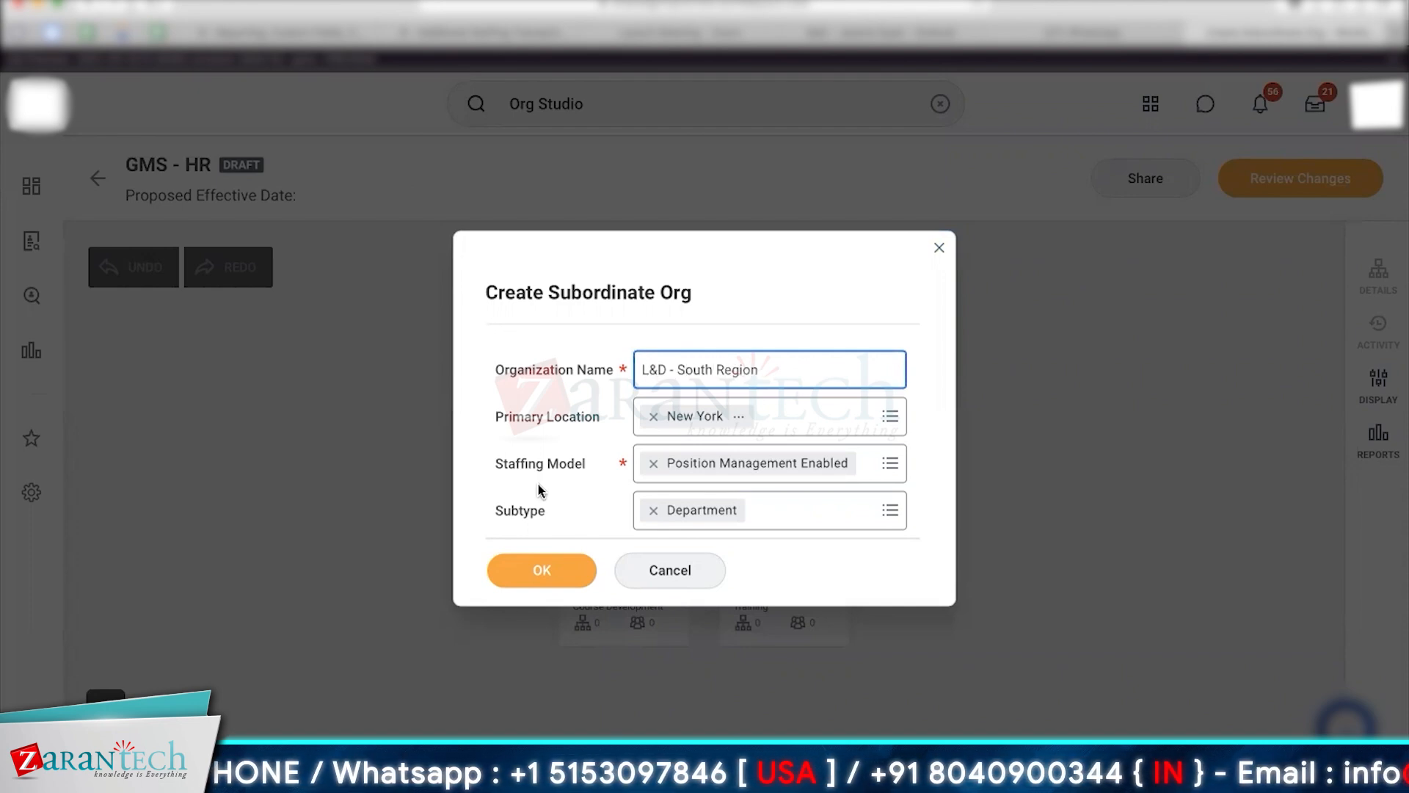
left_click(563, 584)
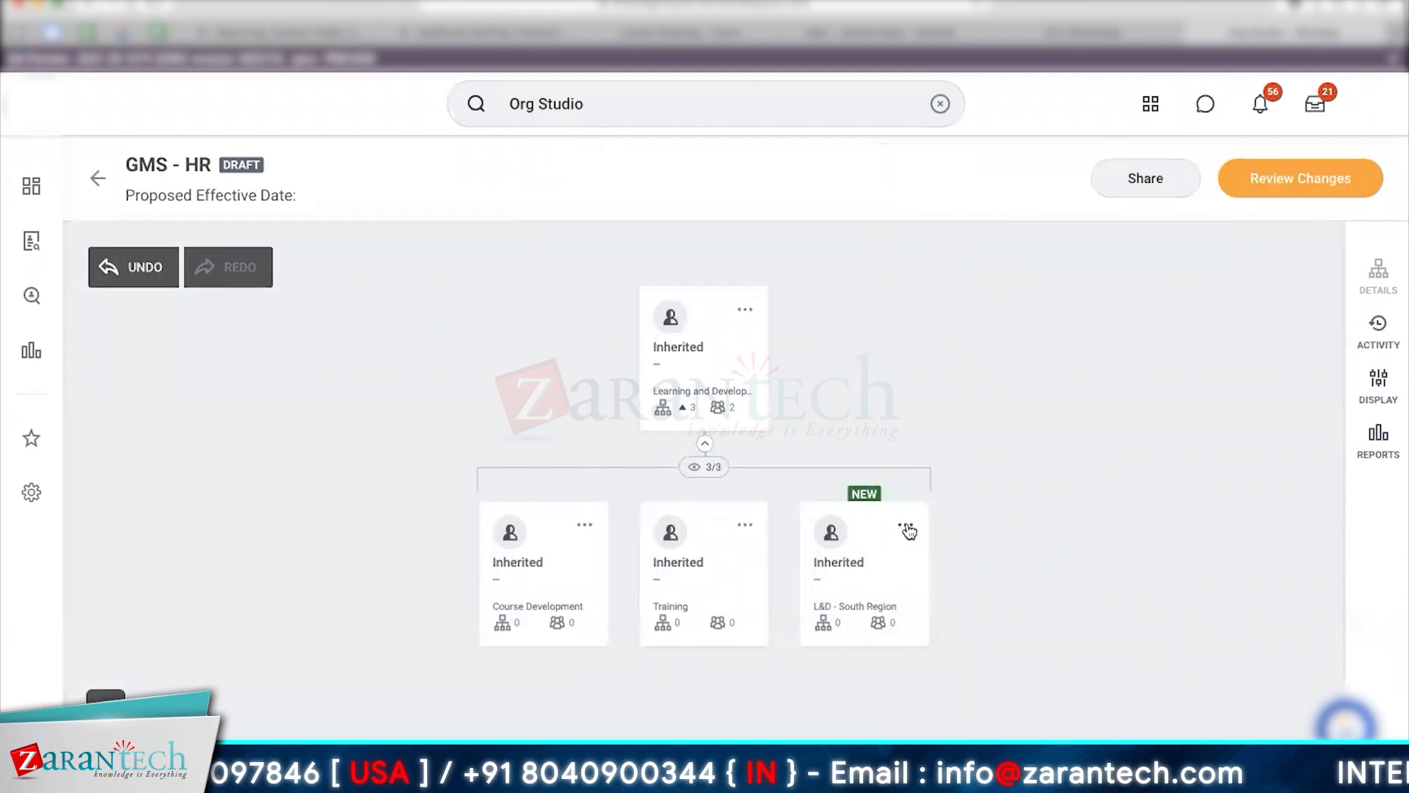
Review the actions available for the L&D - South Region and Training orgs in the chart.
left_click(908, 528)
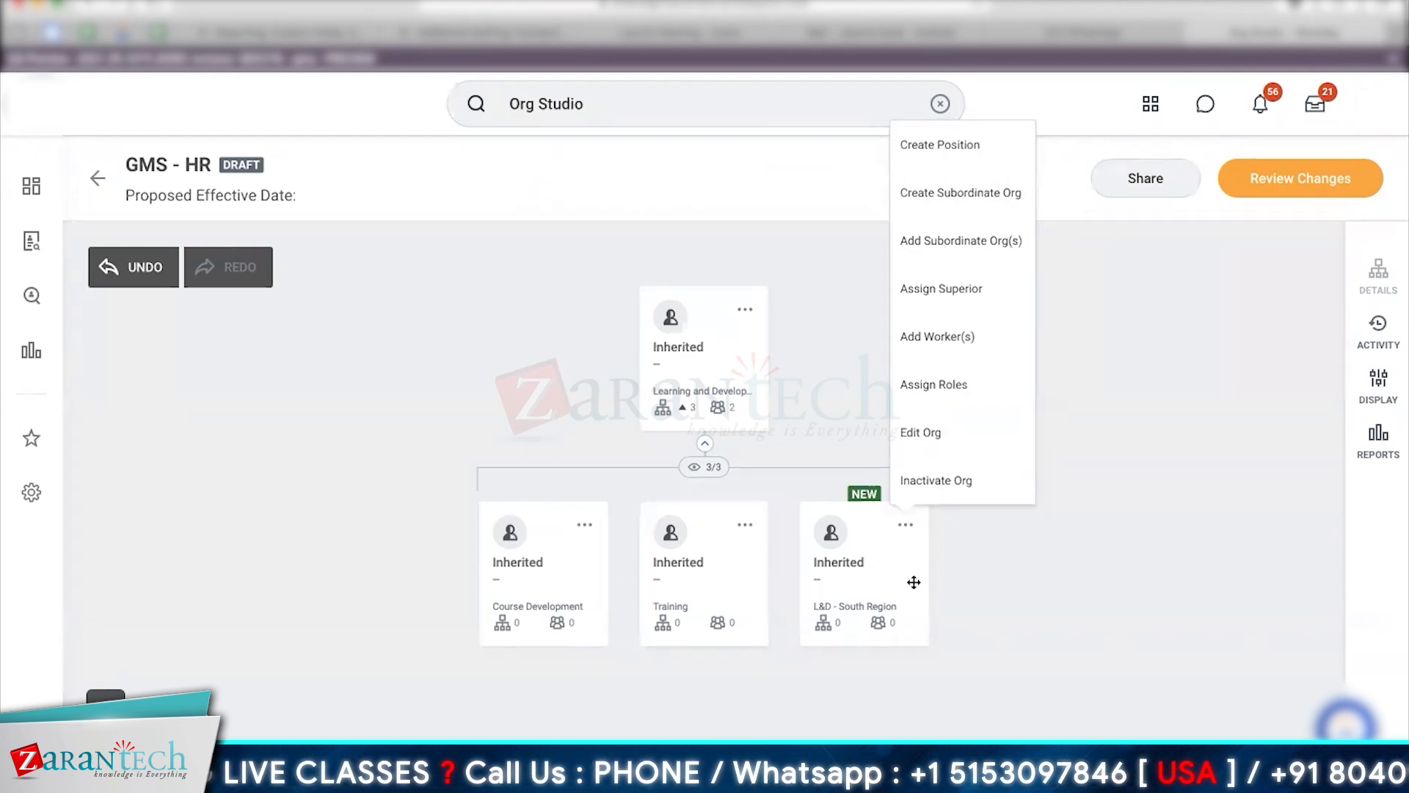
left_click(1064, 658)
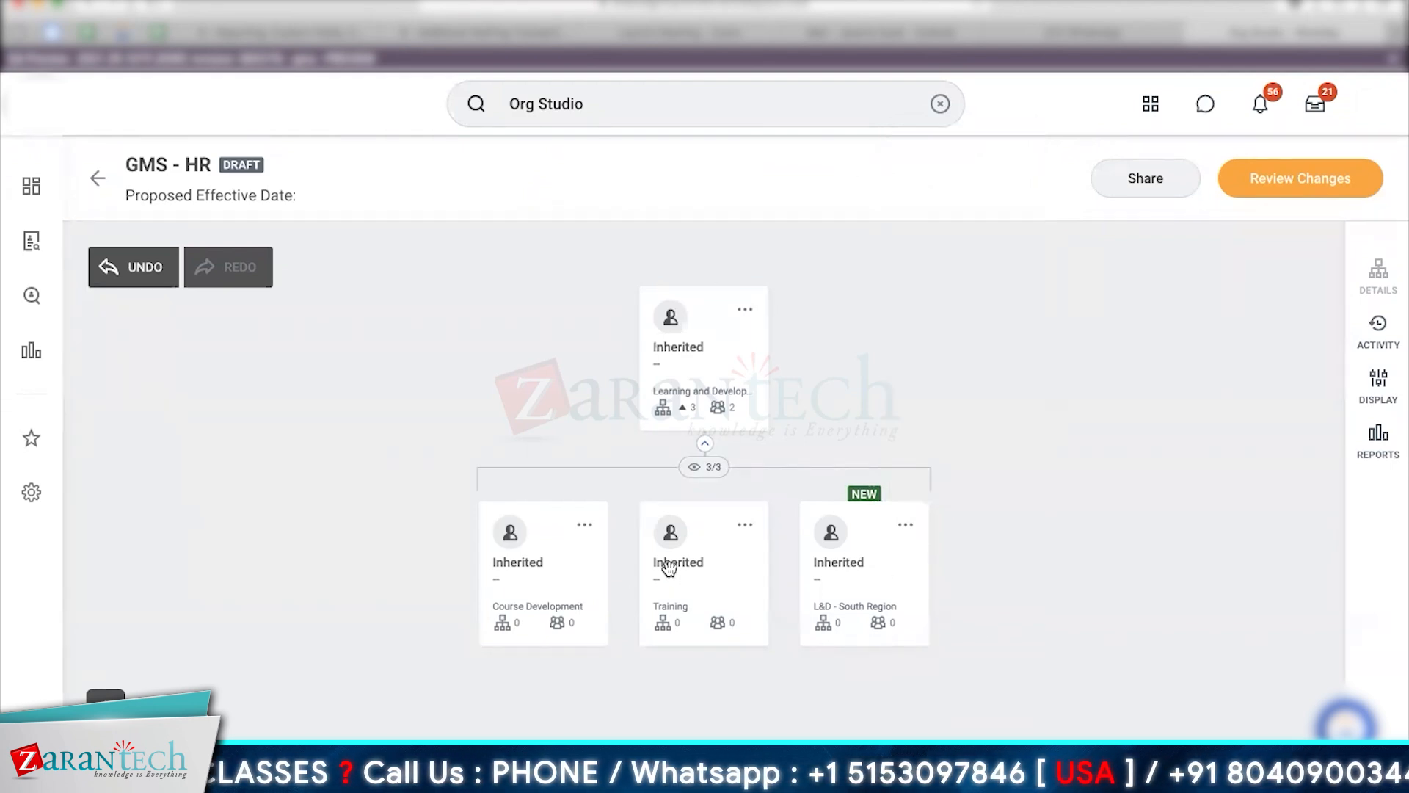
left_click_drag(668, 567, 876, 656)
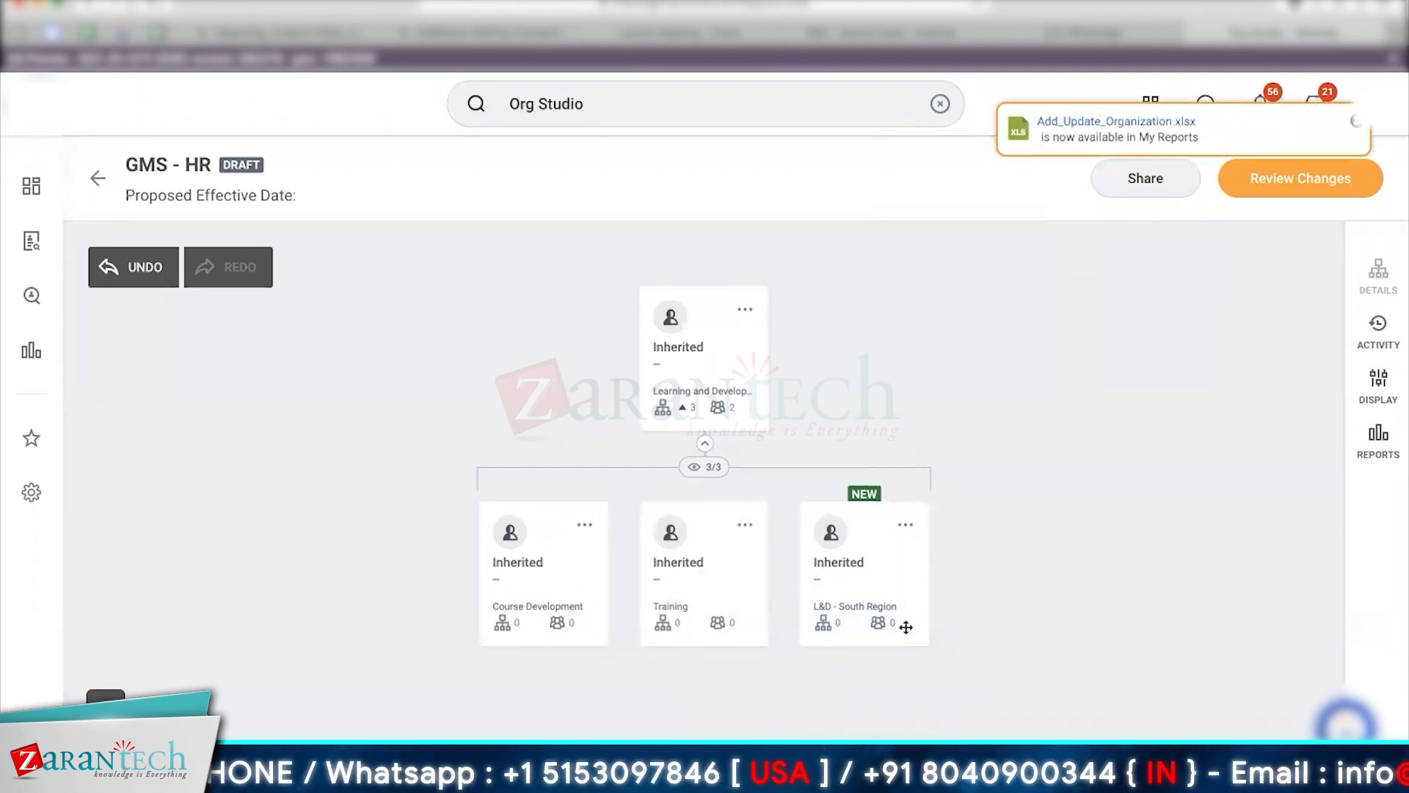
scroll(1027, 516, "down", 3)
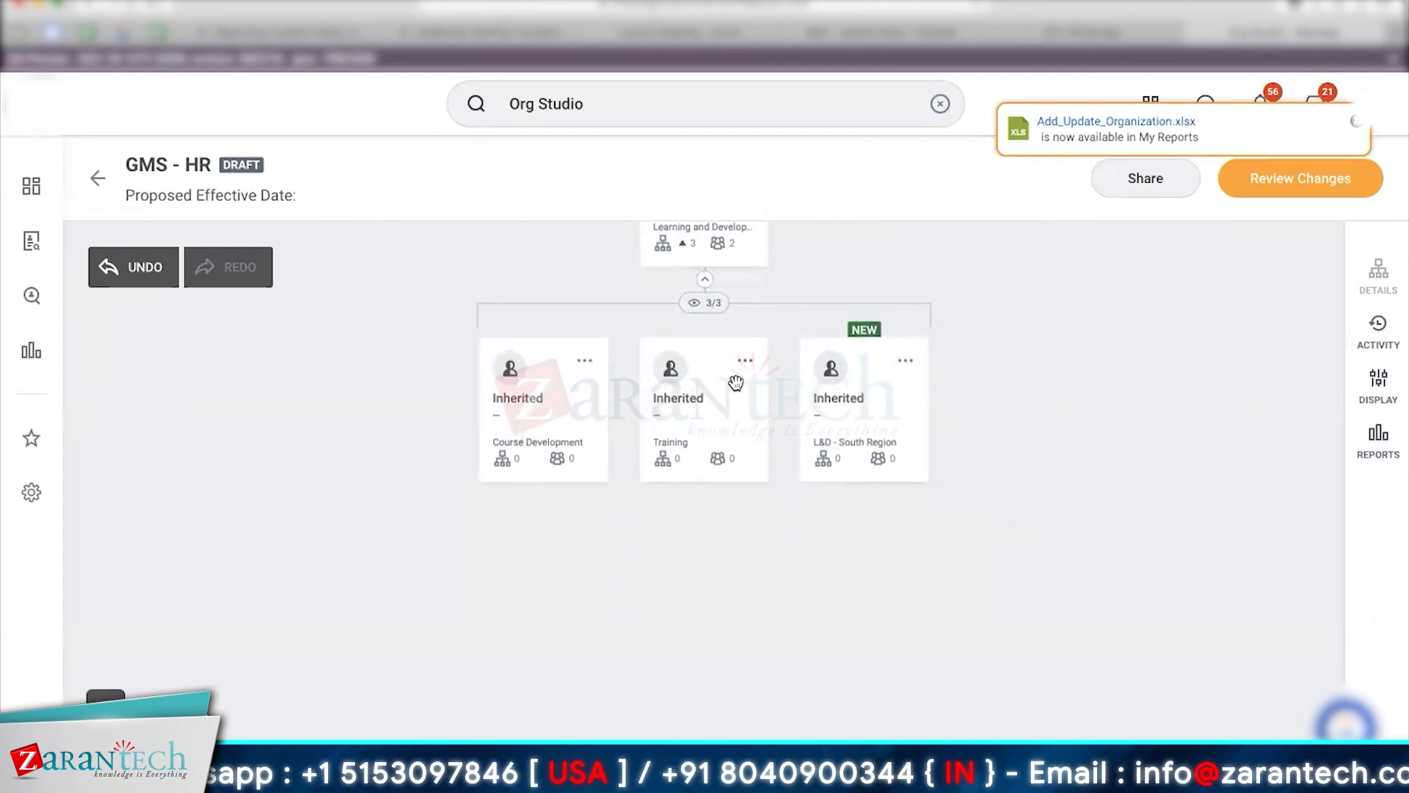
left_click(743, 365)
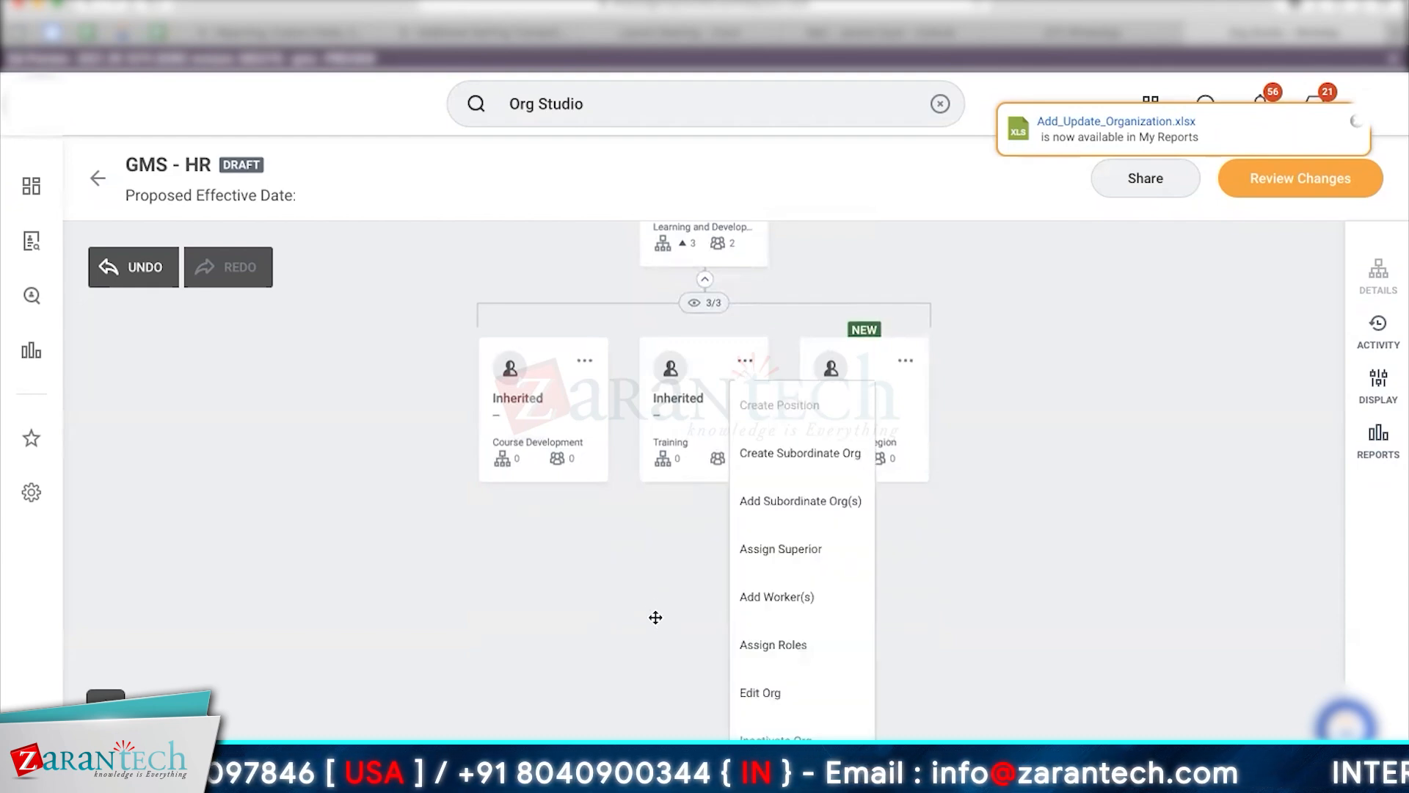
left_click(655, 617)
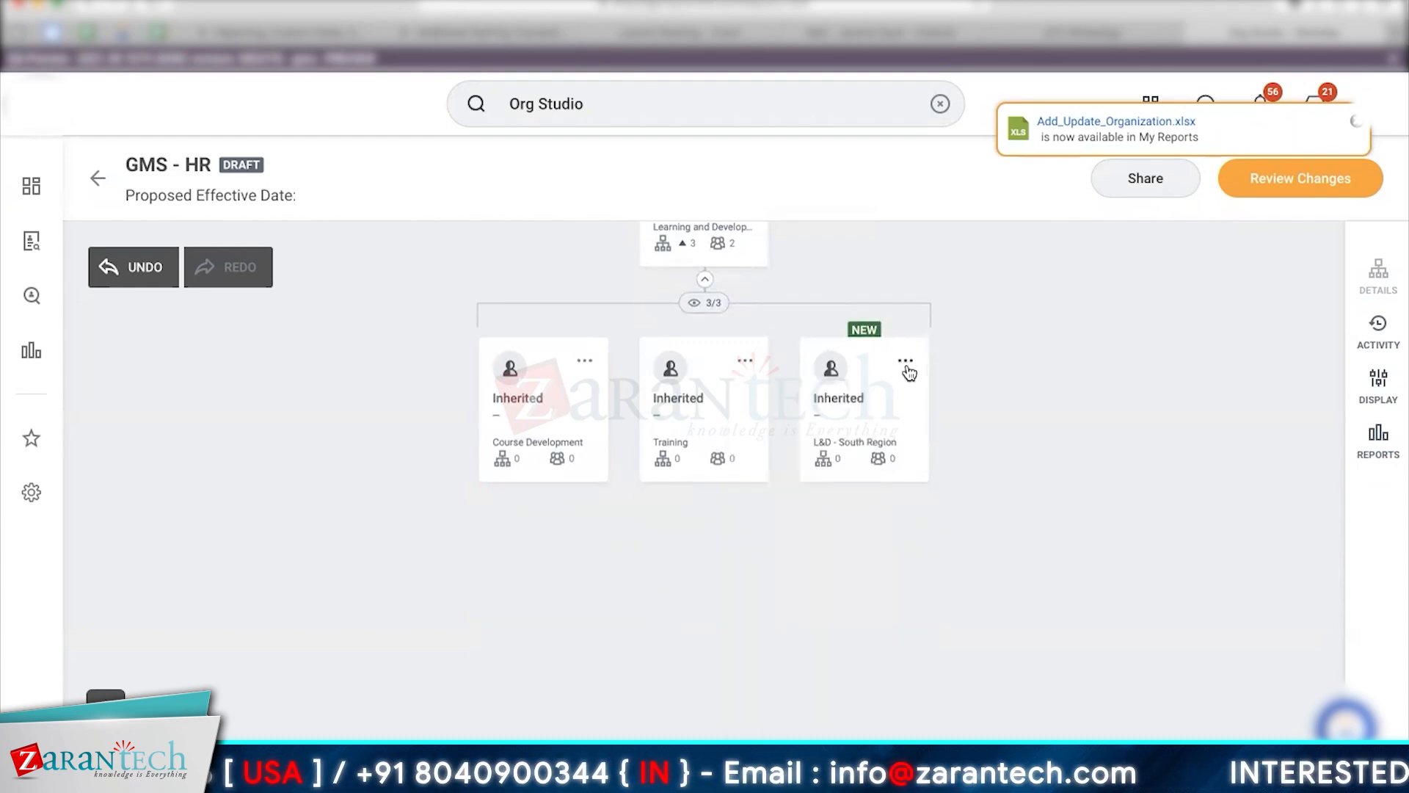
View the details and workers of L&D - South Region and of Learning and Development.
left_click(871, 429)
mouse_move(684, 250)
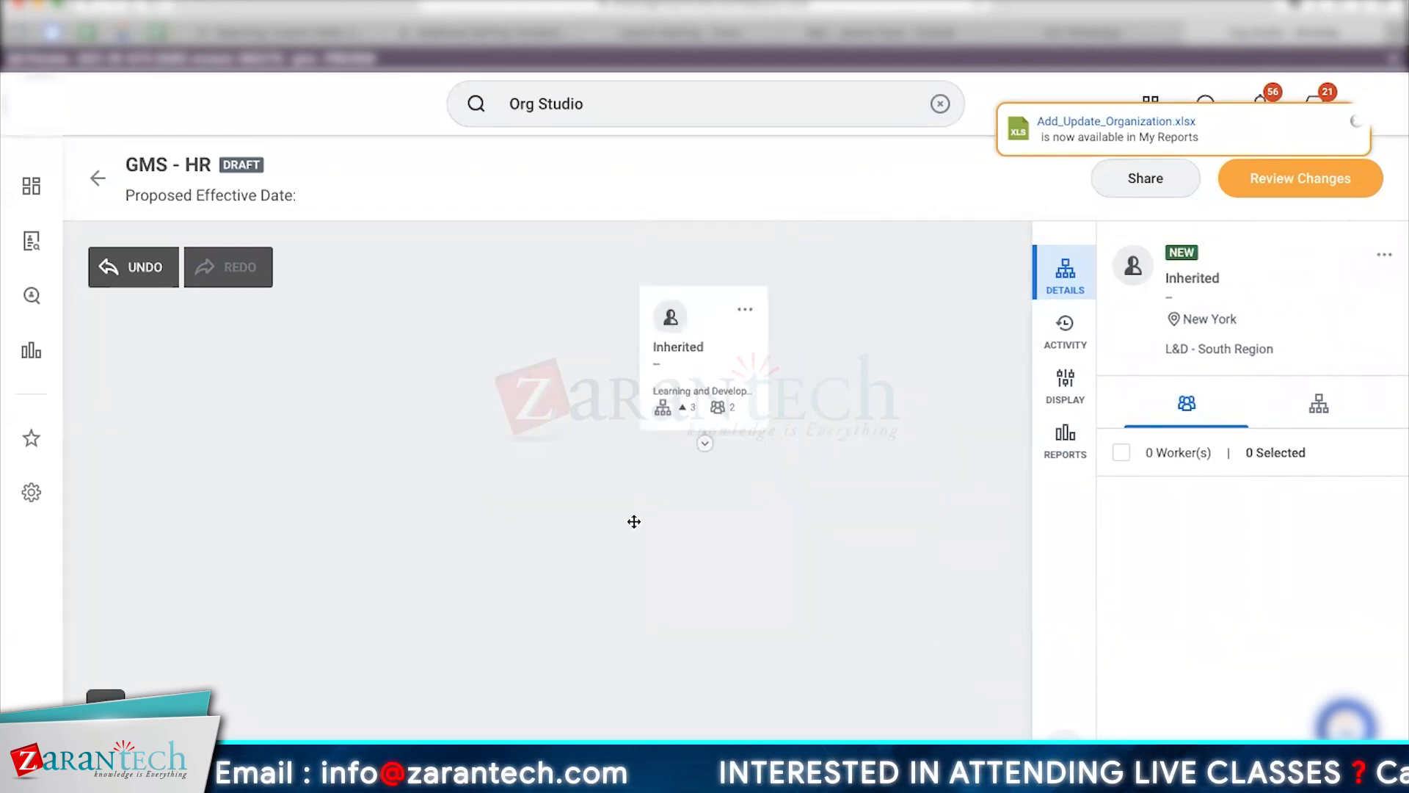
left_click(678, 417)
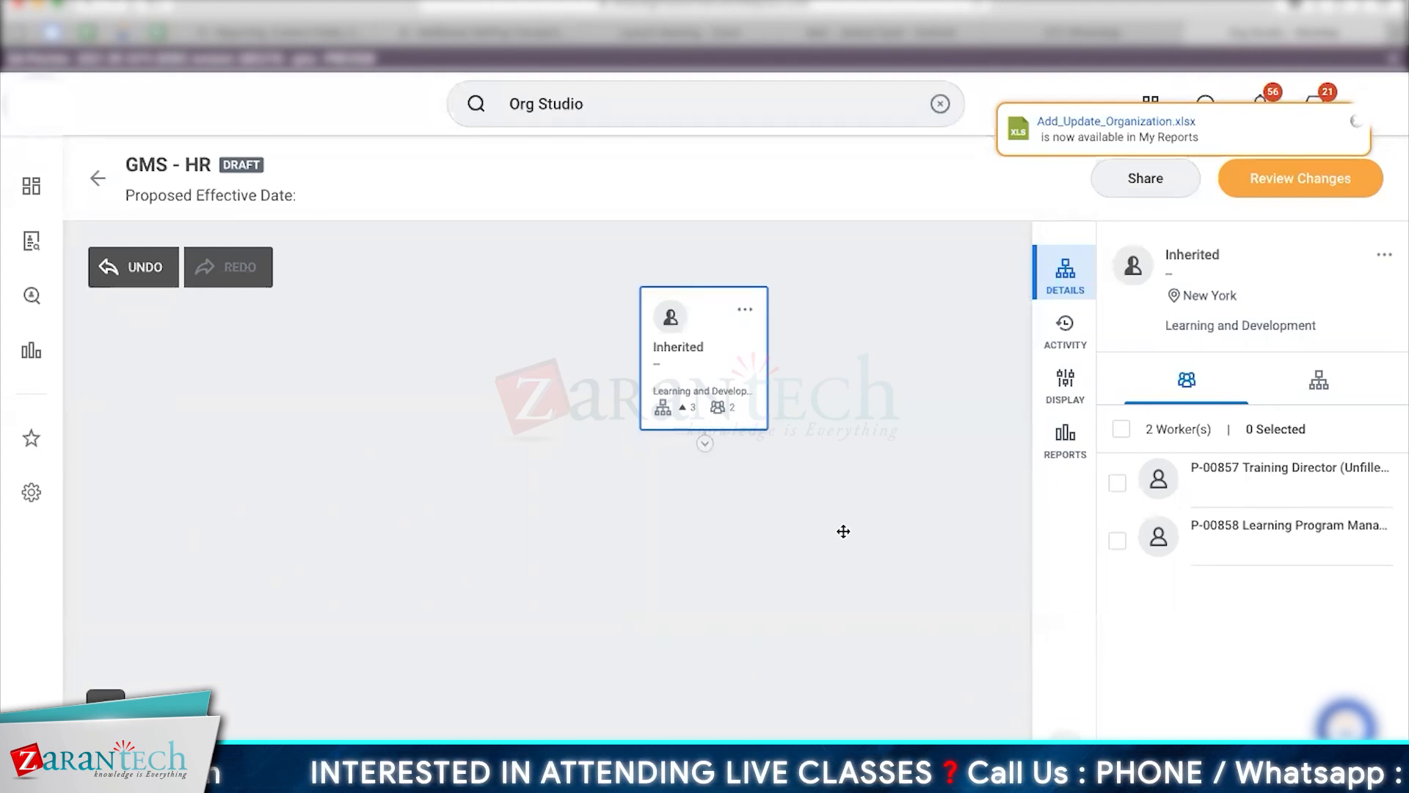
Expand the Learning and Development subordinates, try moving L&D - South Region under Course Development, and undo the move.
left_click(705, 444)
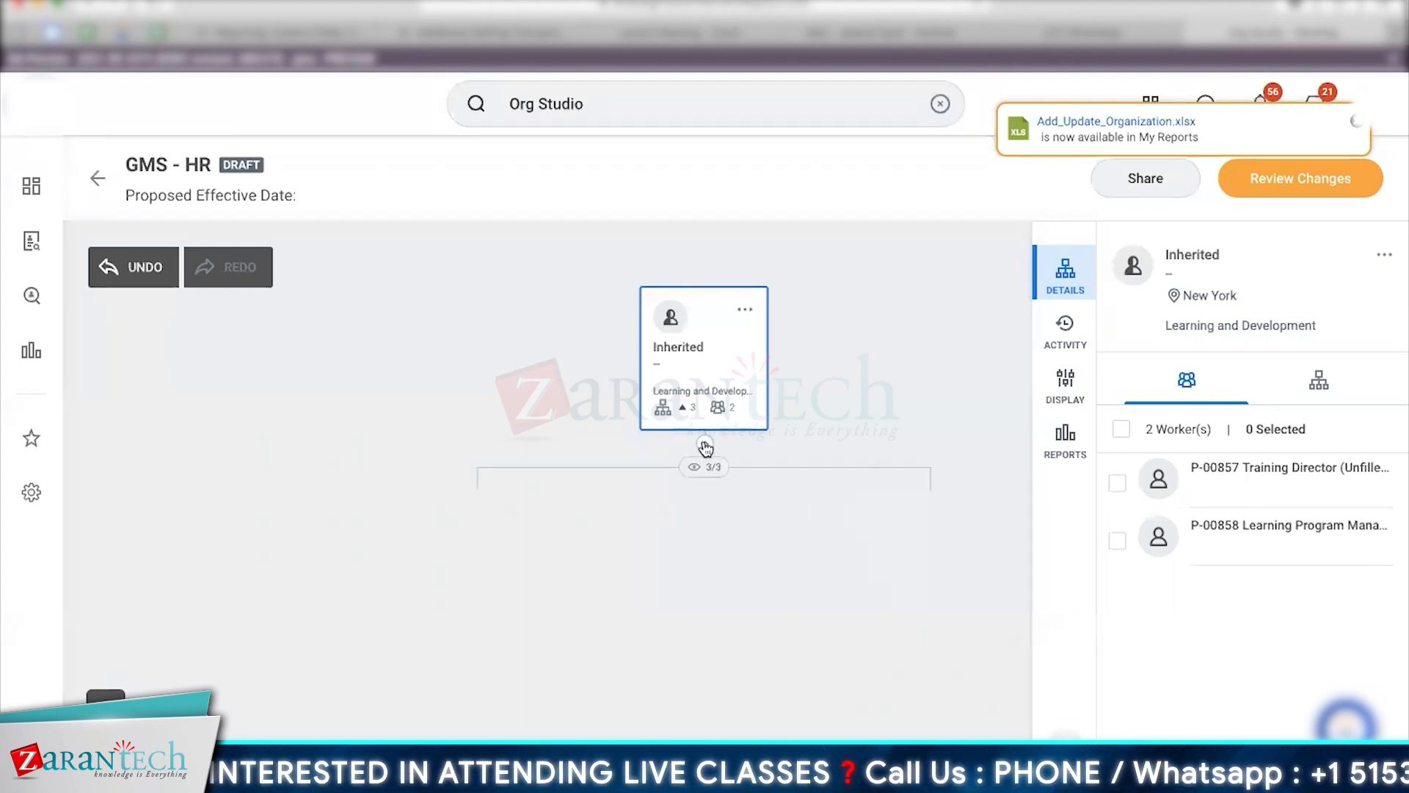
left_click_drag(698, 587, 898, 649)
left_click_drag(833, 561, 507, 624)
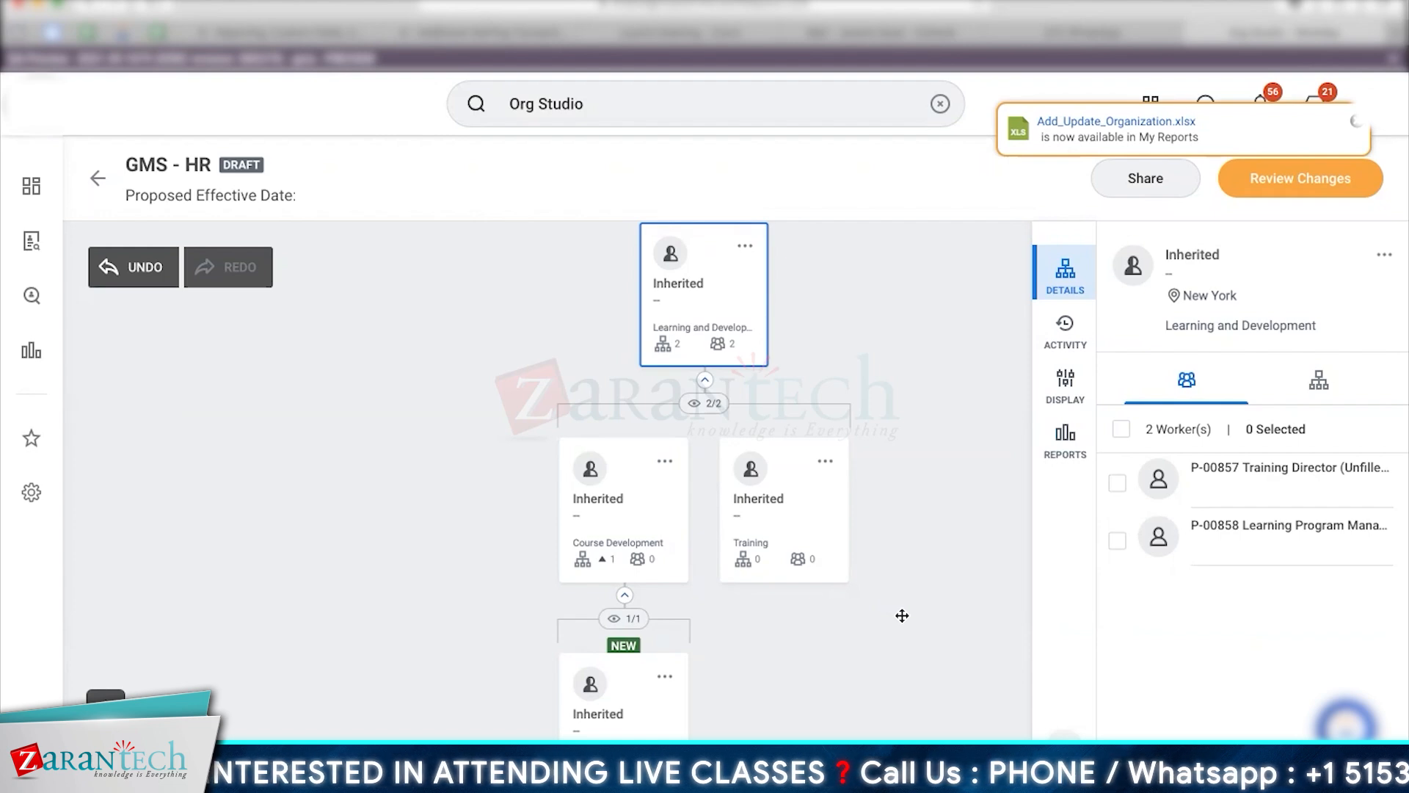
left_click(124, 266)
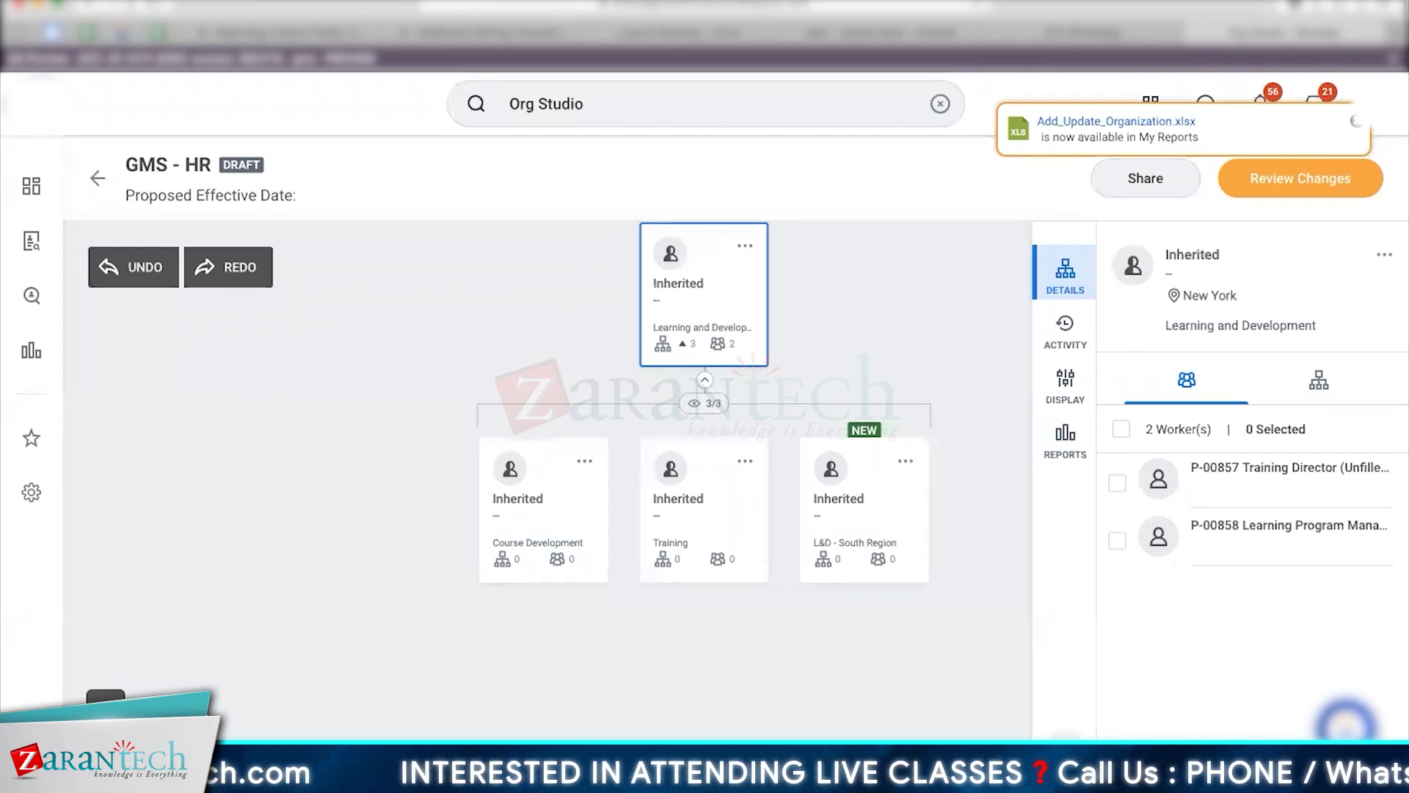
Check the actions available for the Training org and review the proposed changes of the GMS - HR design, including its error.
left_click(744, 460)
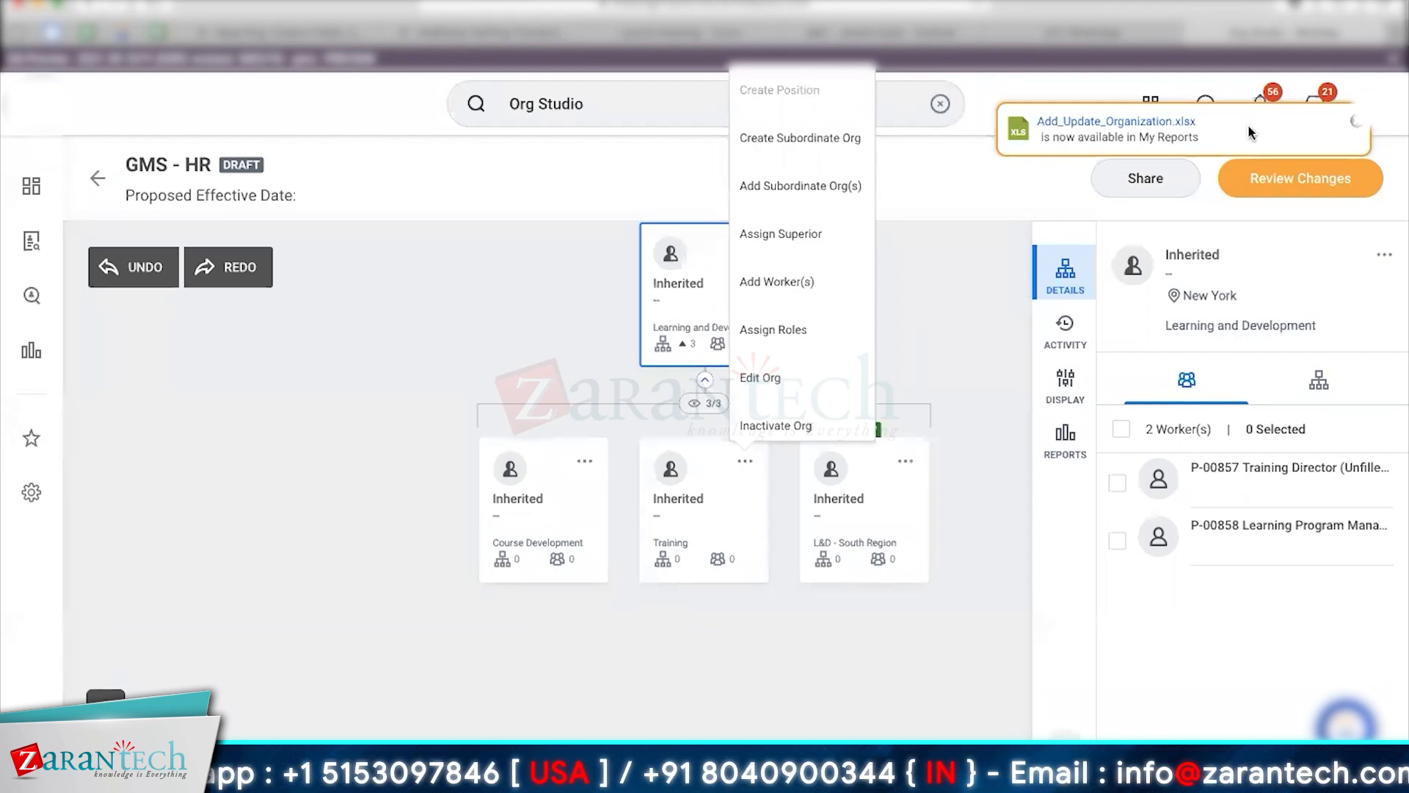
left_click(401, 374)
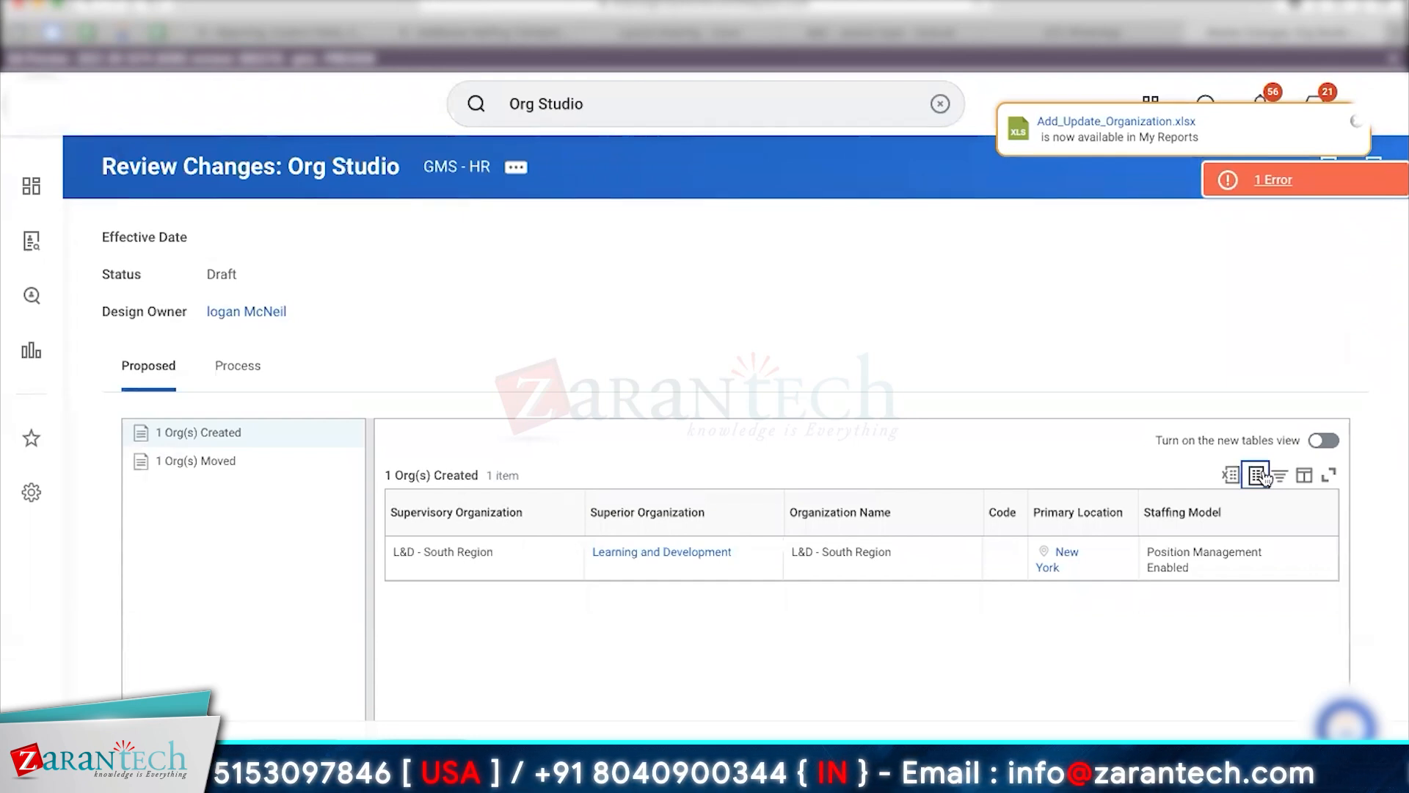
left_click(1272, 180)
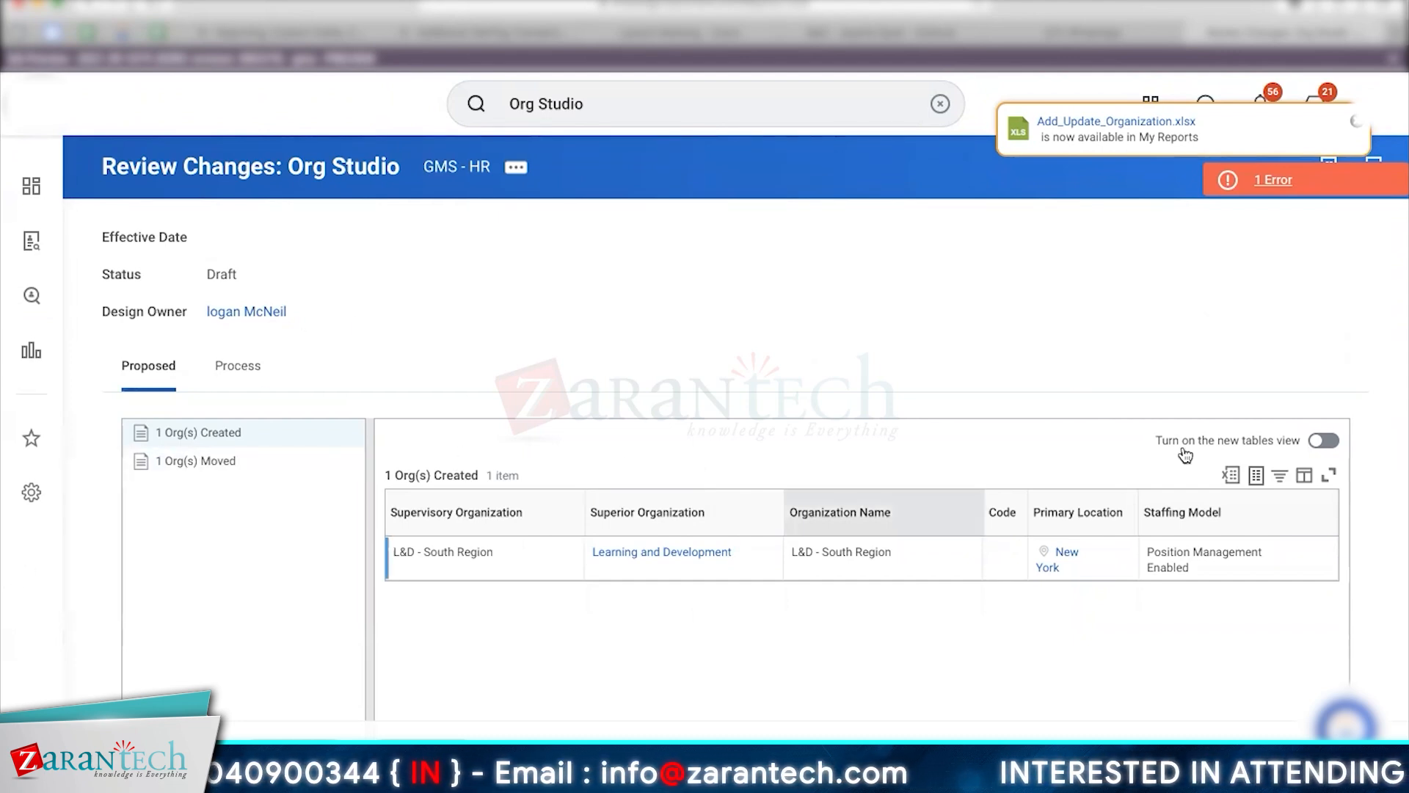
Export the table of created orgs to a worksheet, and view the design's process history.
left_click(1232, 477)
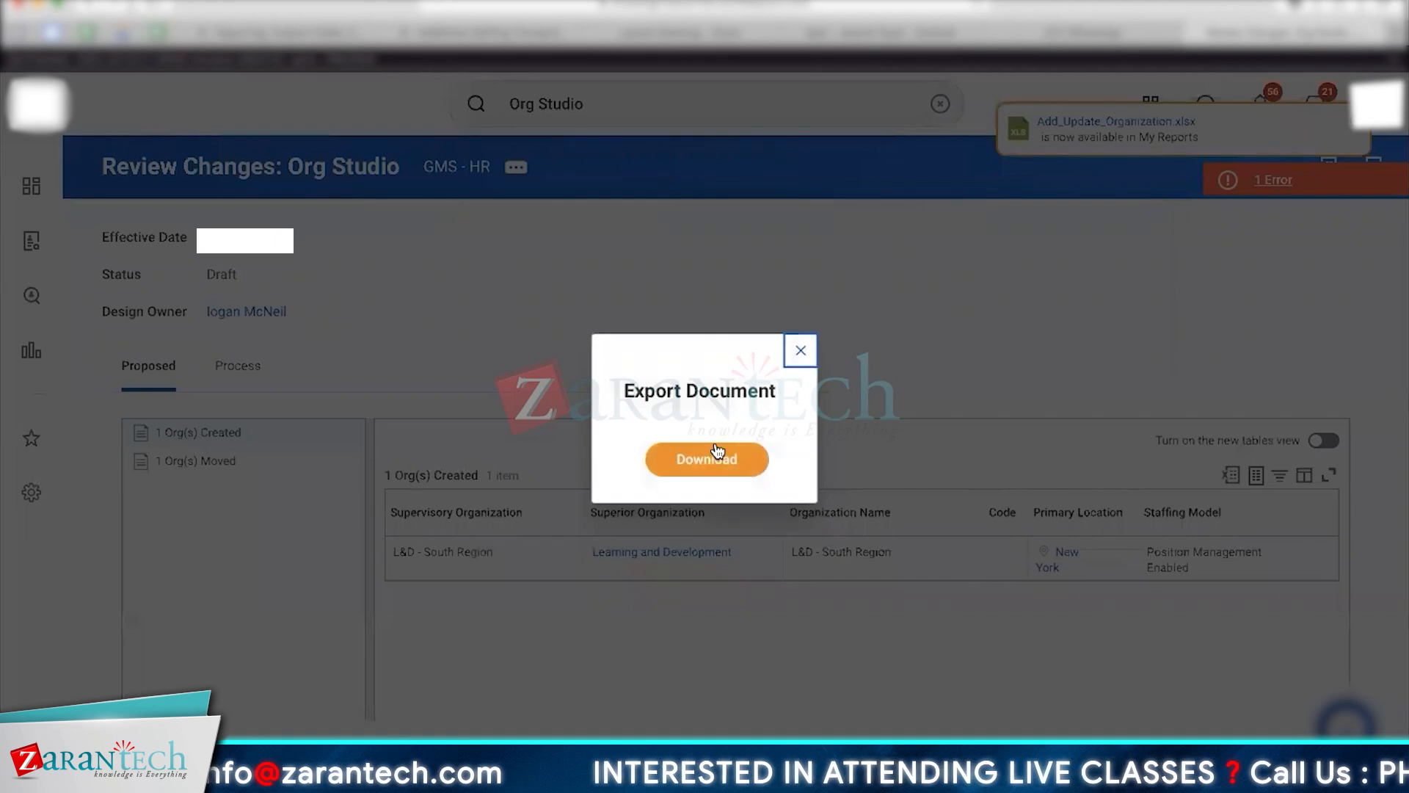
left_click(716, 455)
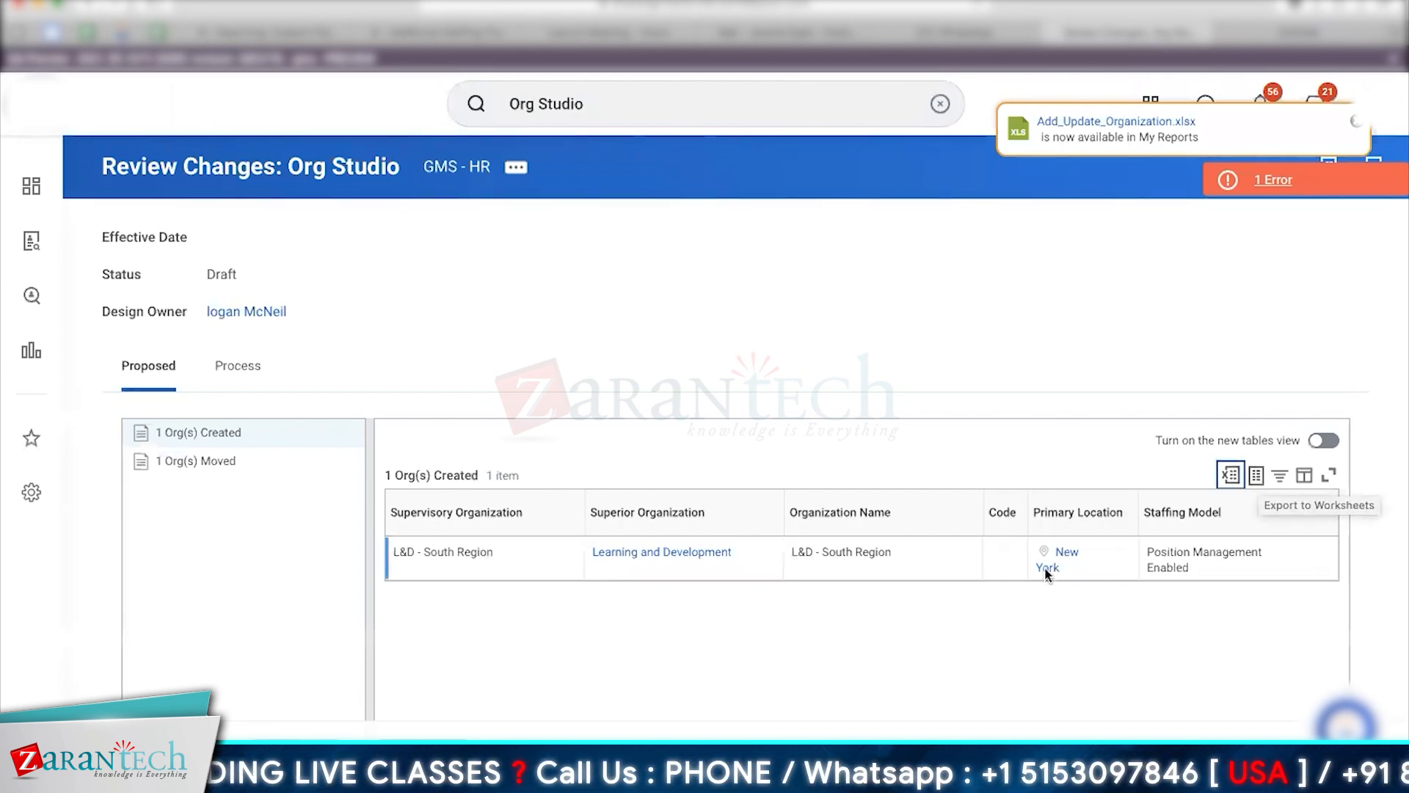
left_click(549, 549)
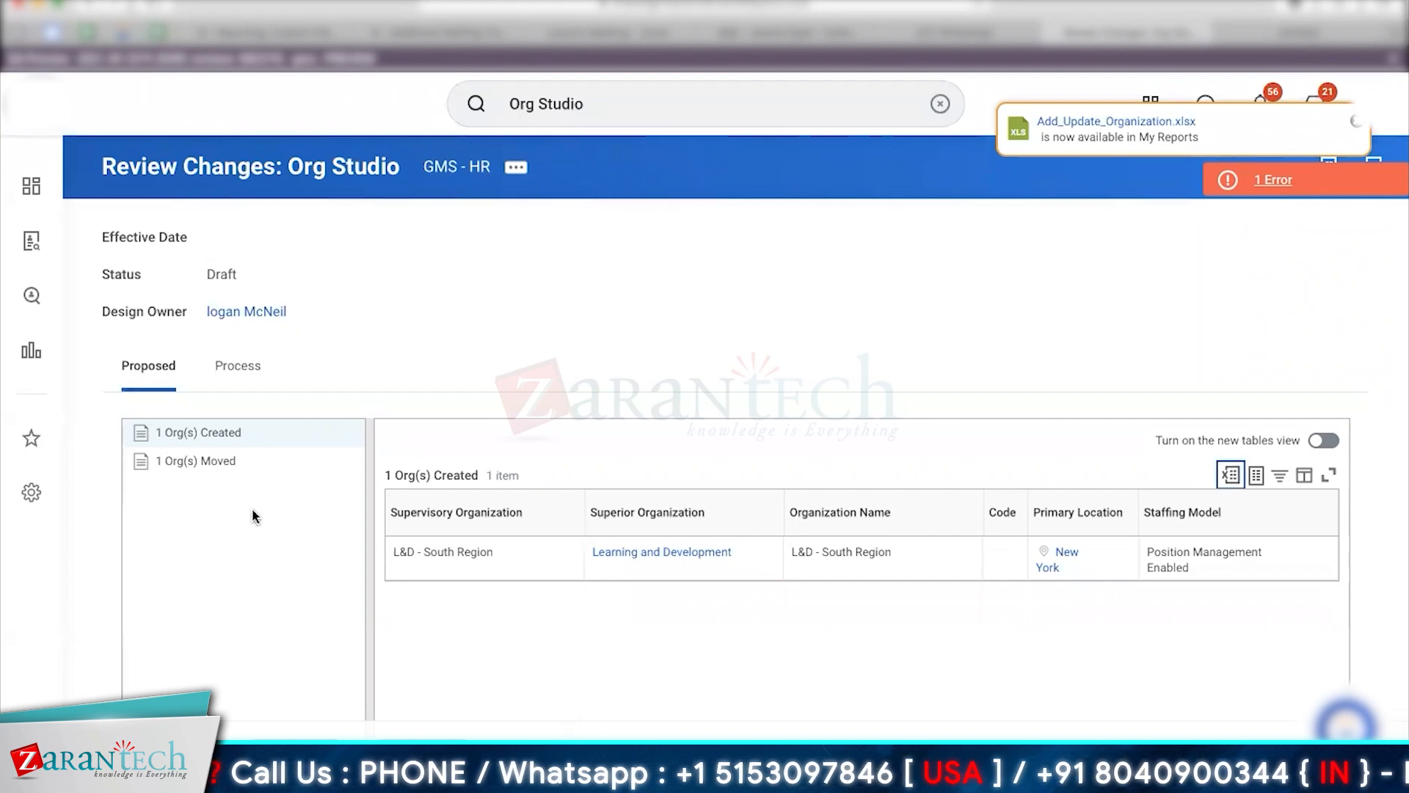
left_click(231, 367)
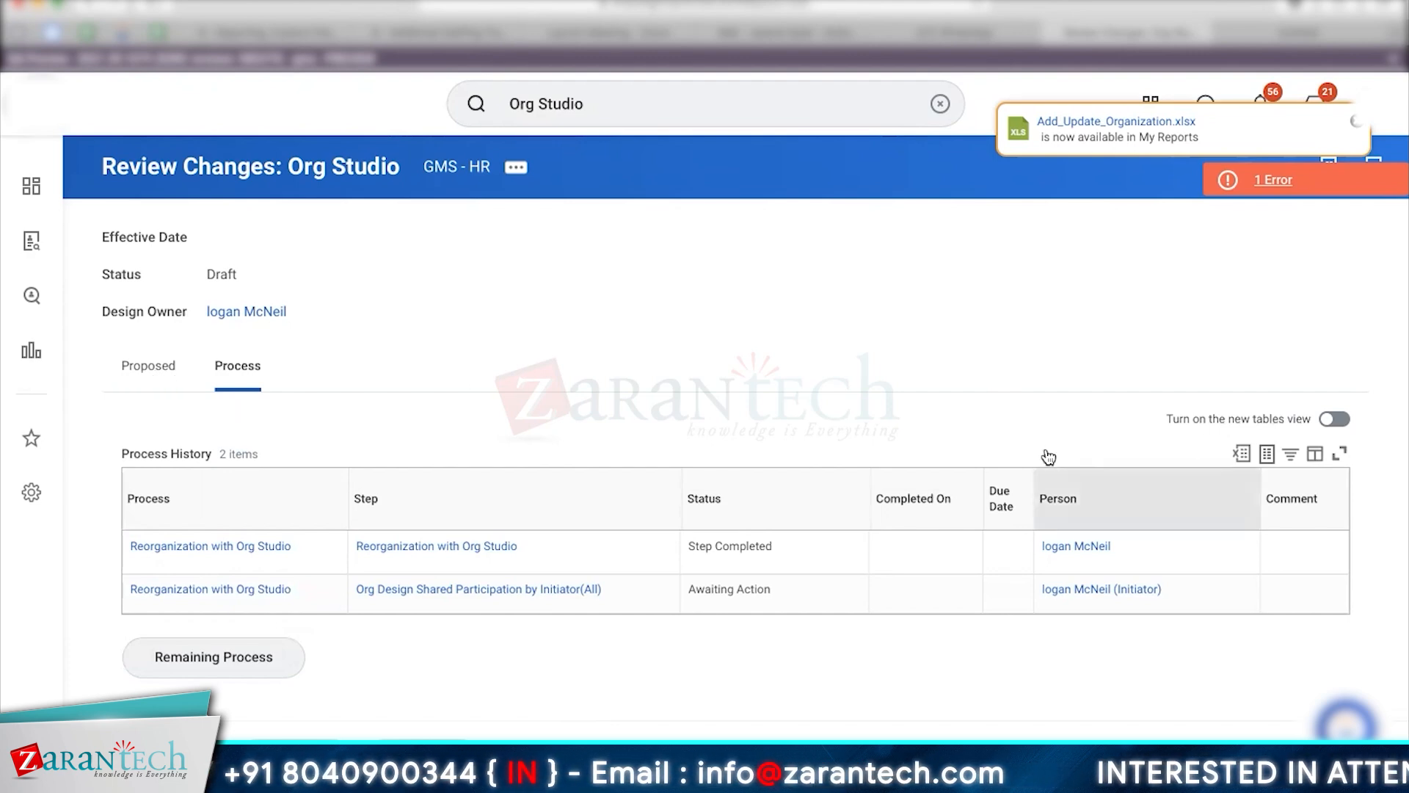
Search for "Move Worker" and open the Move Workers (Supervisory) task.
left_click(675, 113)
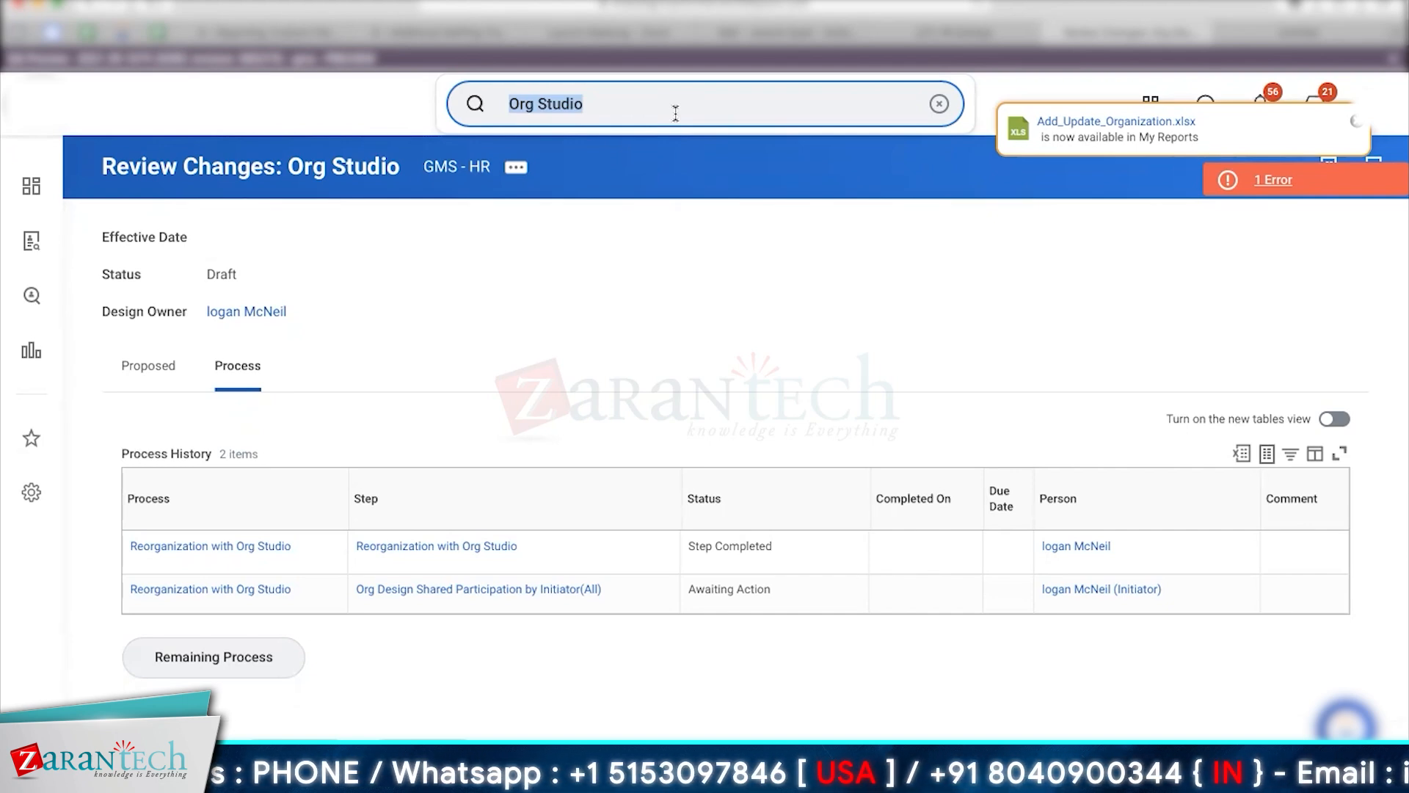
type("WorkEr")
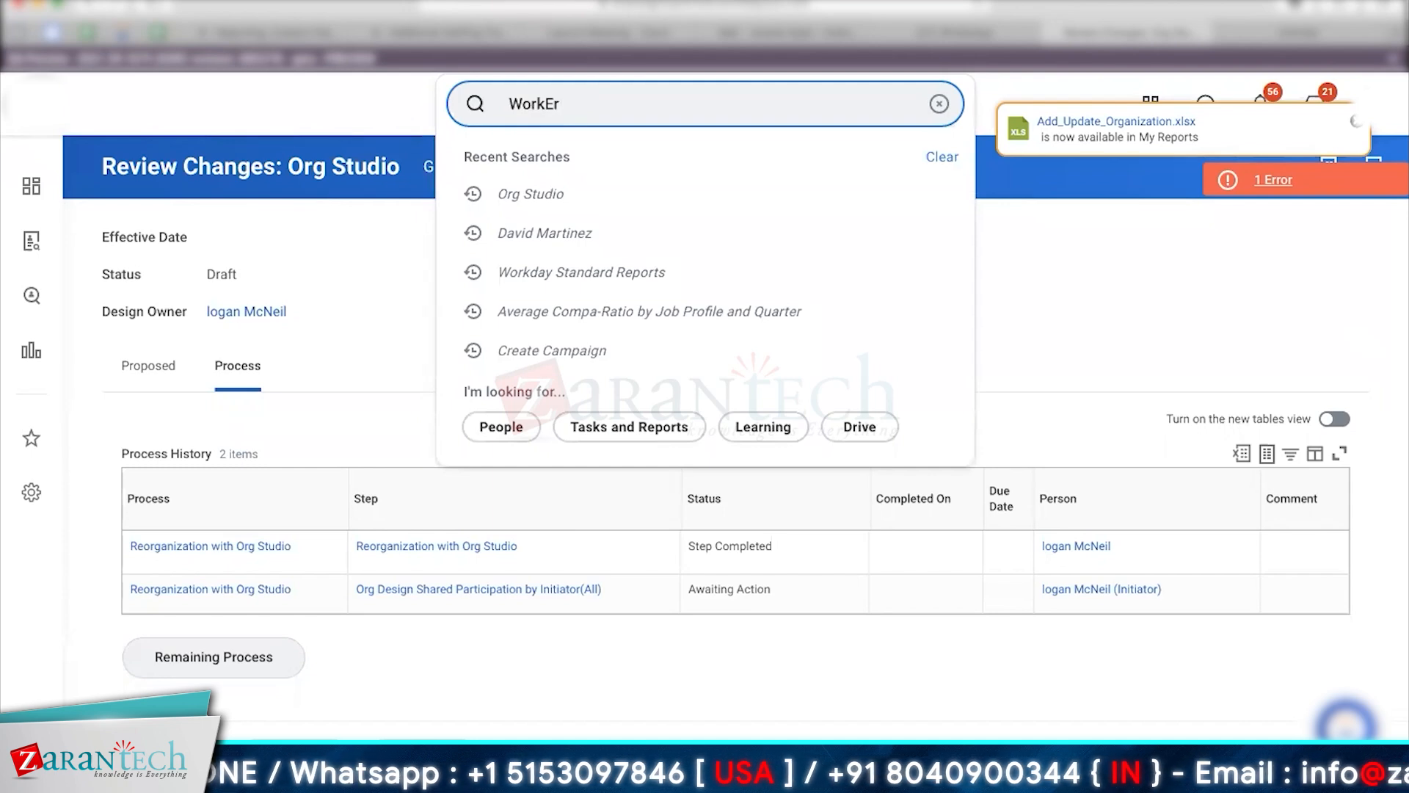
type("r")
key("BackSpace")
key("BackSpace")
key("BackSpace")
key("BackSpace")
key("BackSpace")
key("BackSpace")
type("Move Wo")
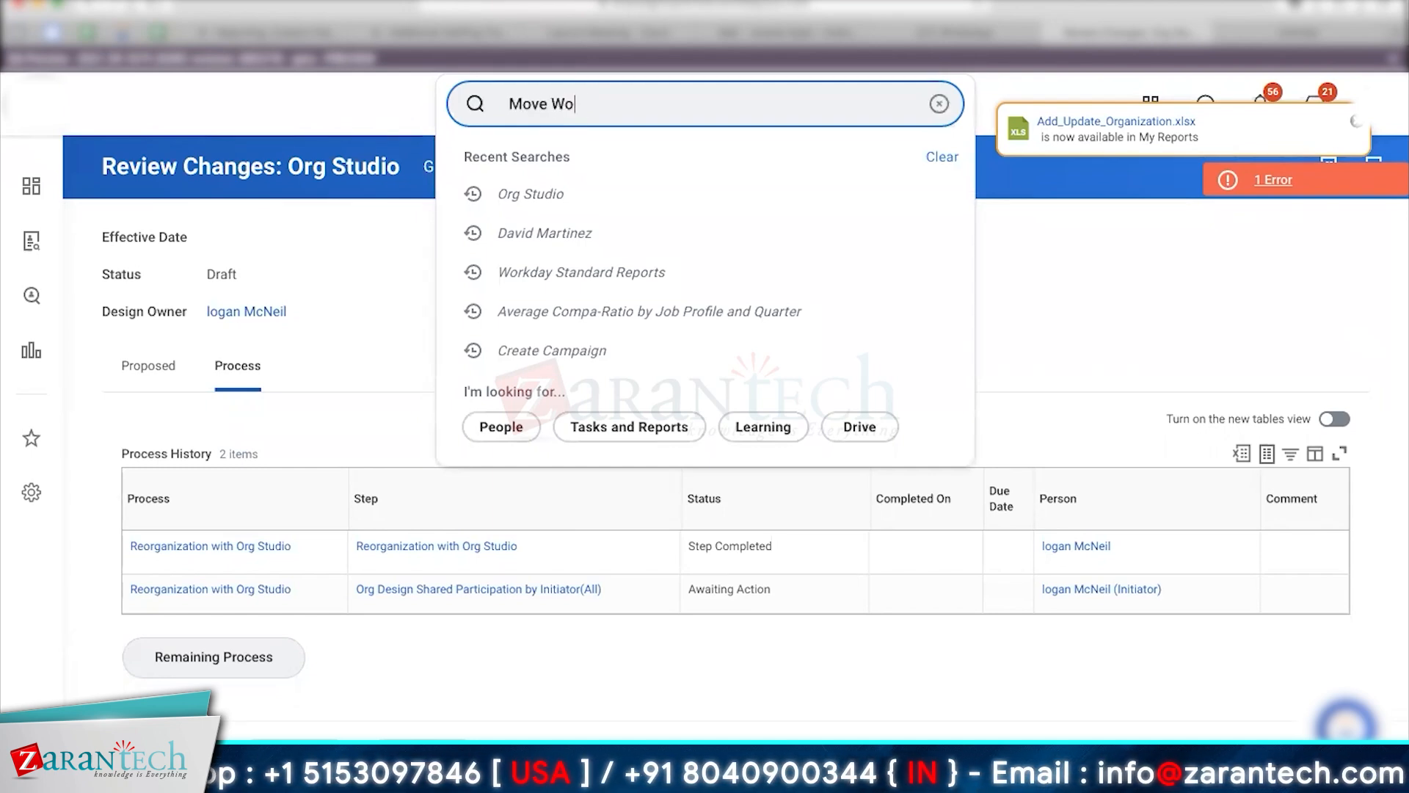
type("rkDe")
key("BackSpace")
key("BackSpace")
type("er")
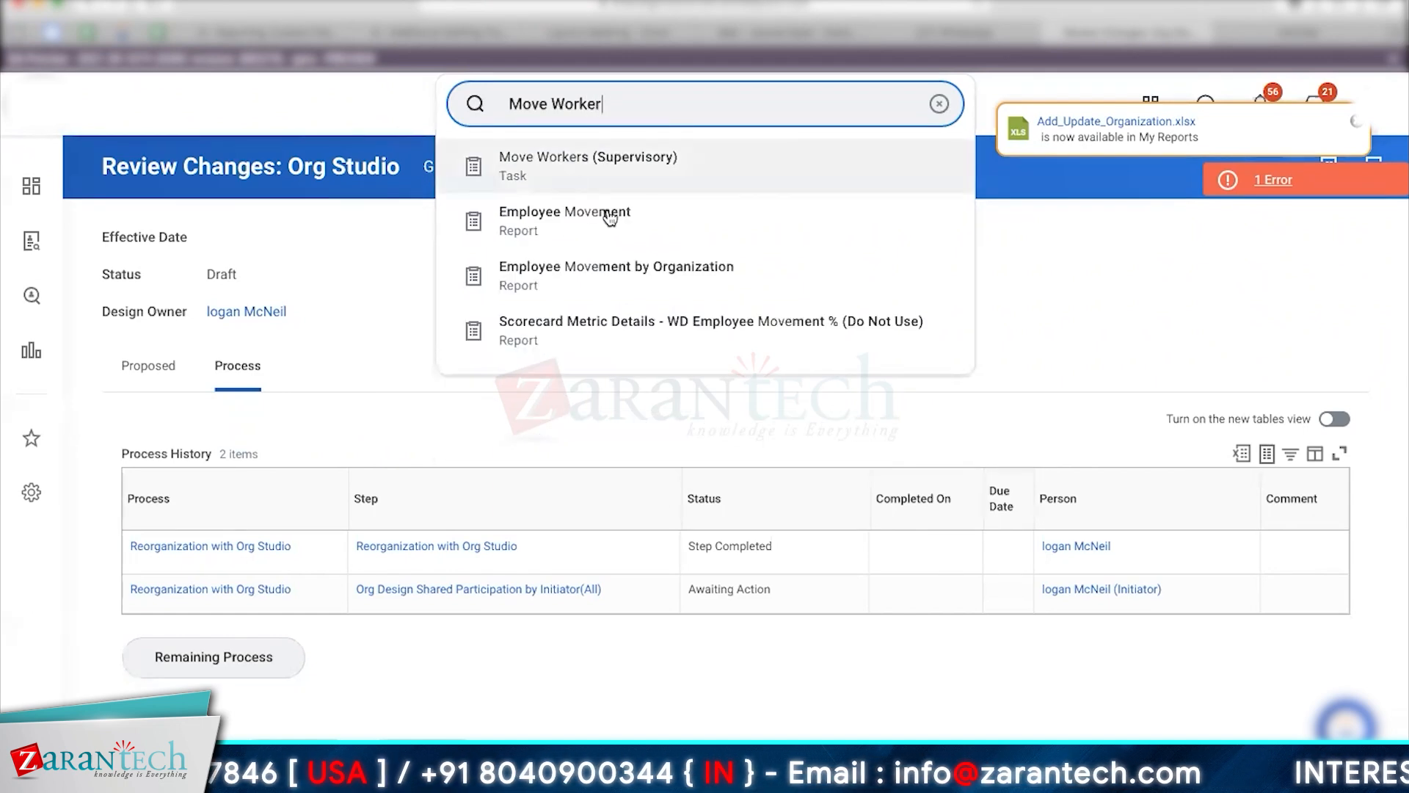
left_click(571, 179)
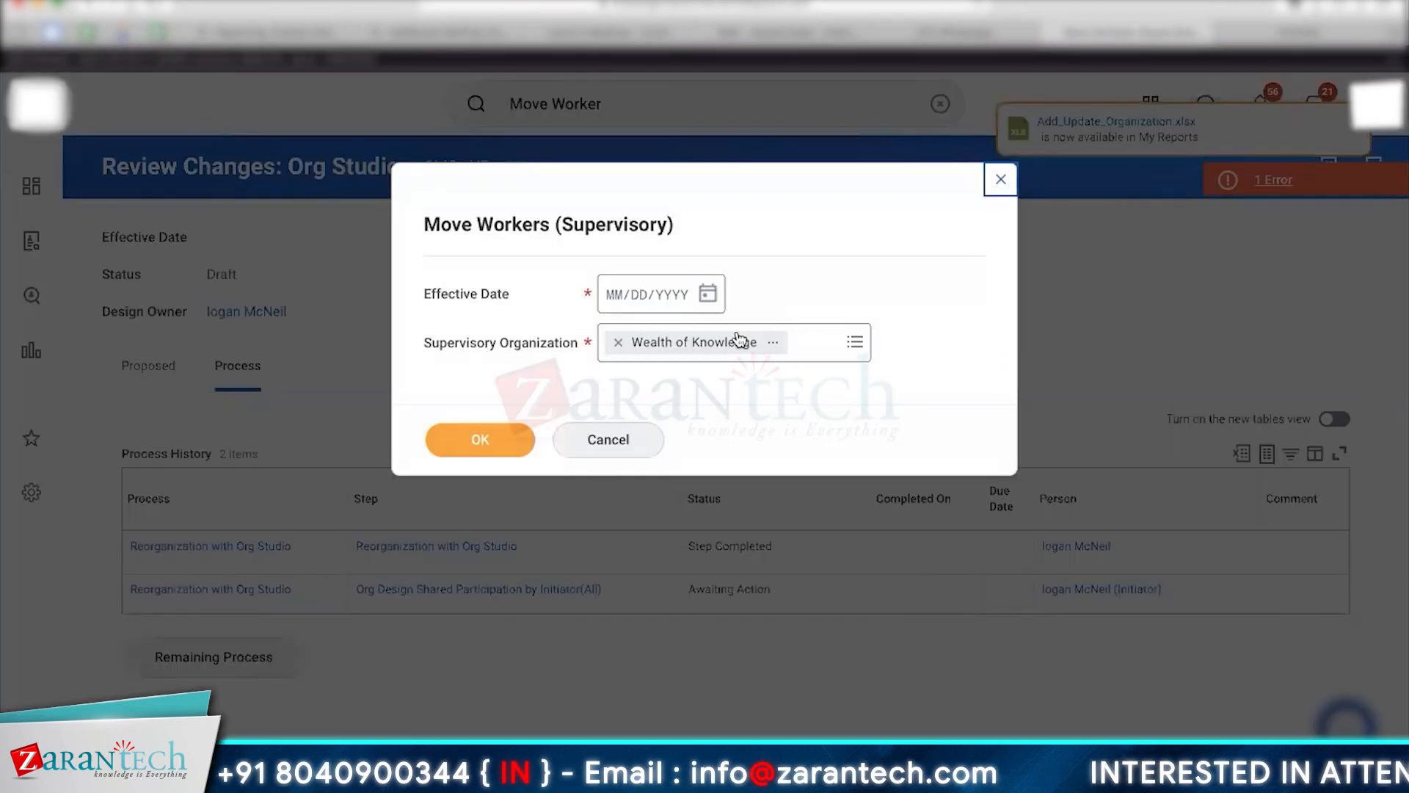
Start the worker move by setting an accepted effective date, with Wealth of Knowledge as the supervisory organization.
left_click(707, 294)
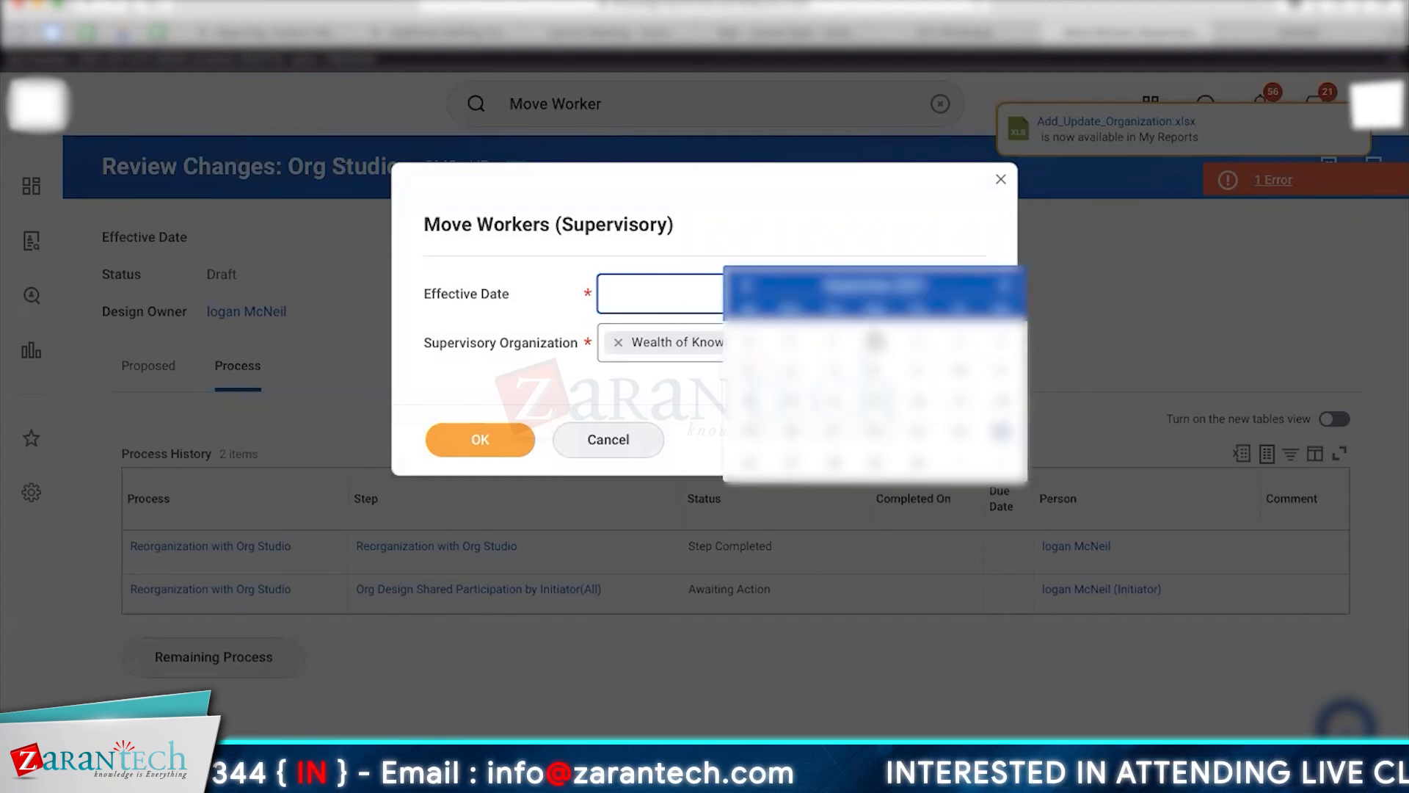
left_click(876, 342)
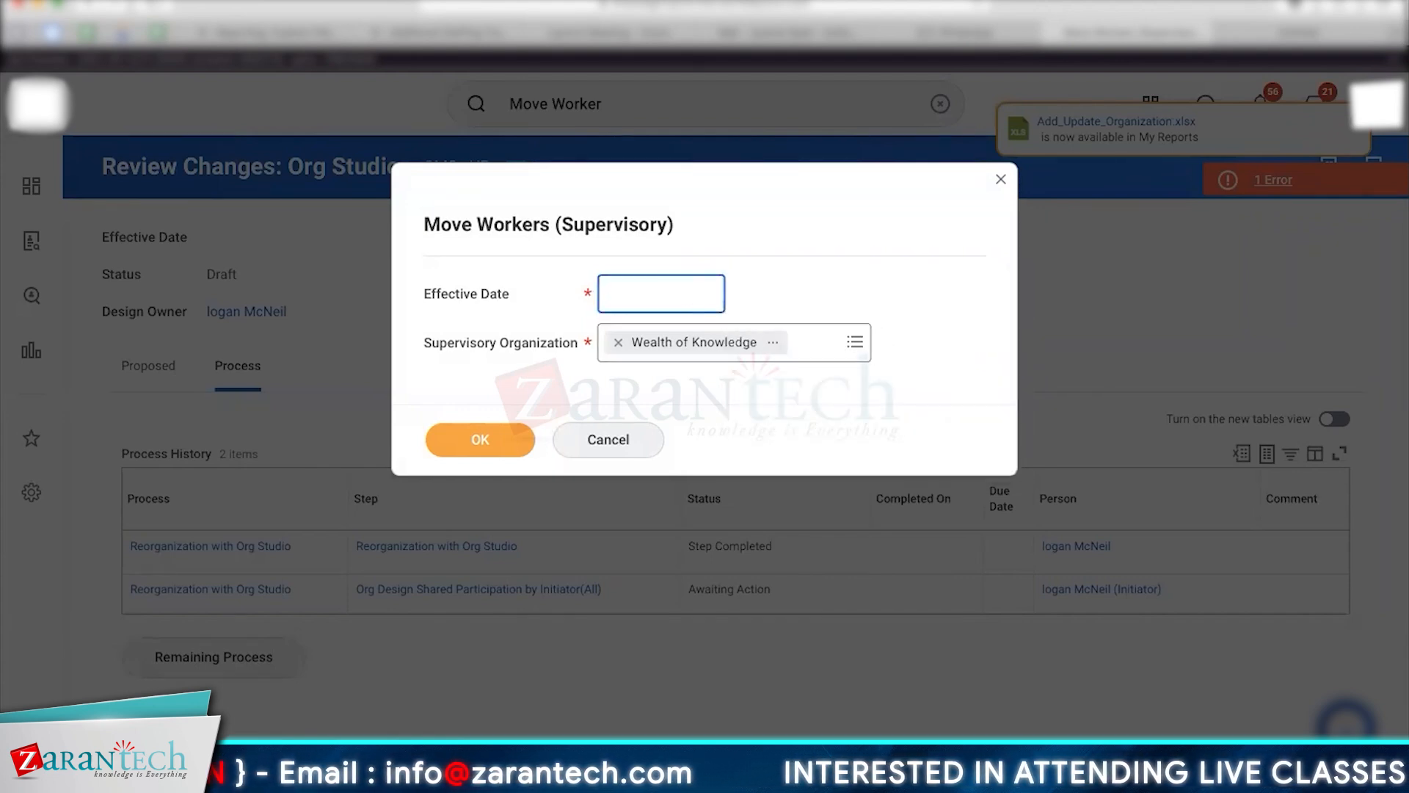
left_click(474, 439)
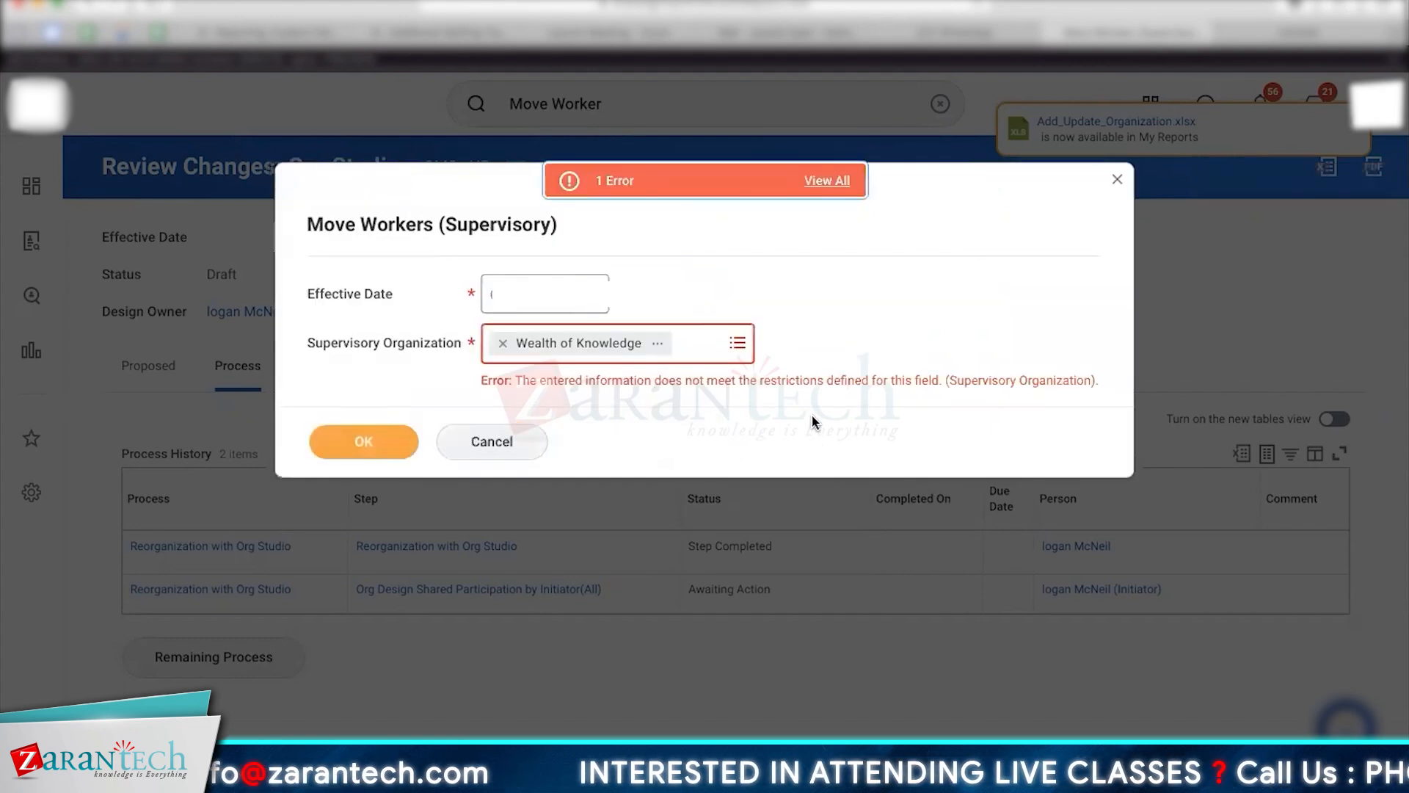
left_click(571, 305)
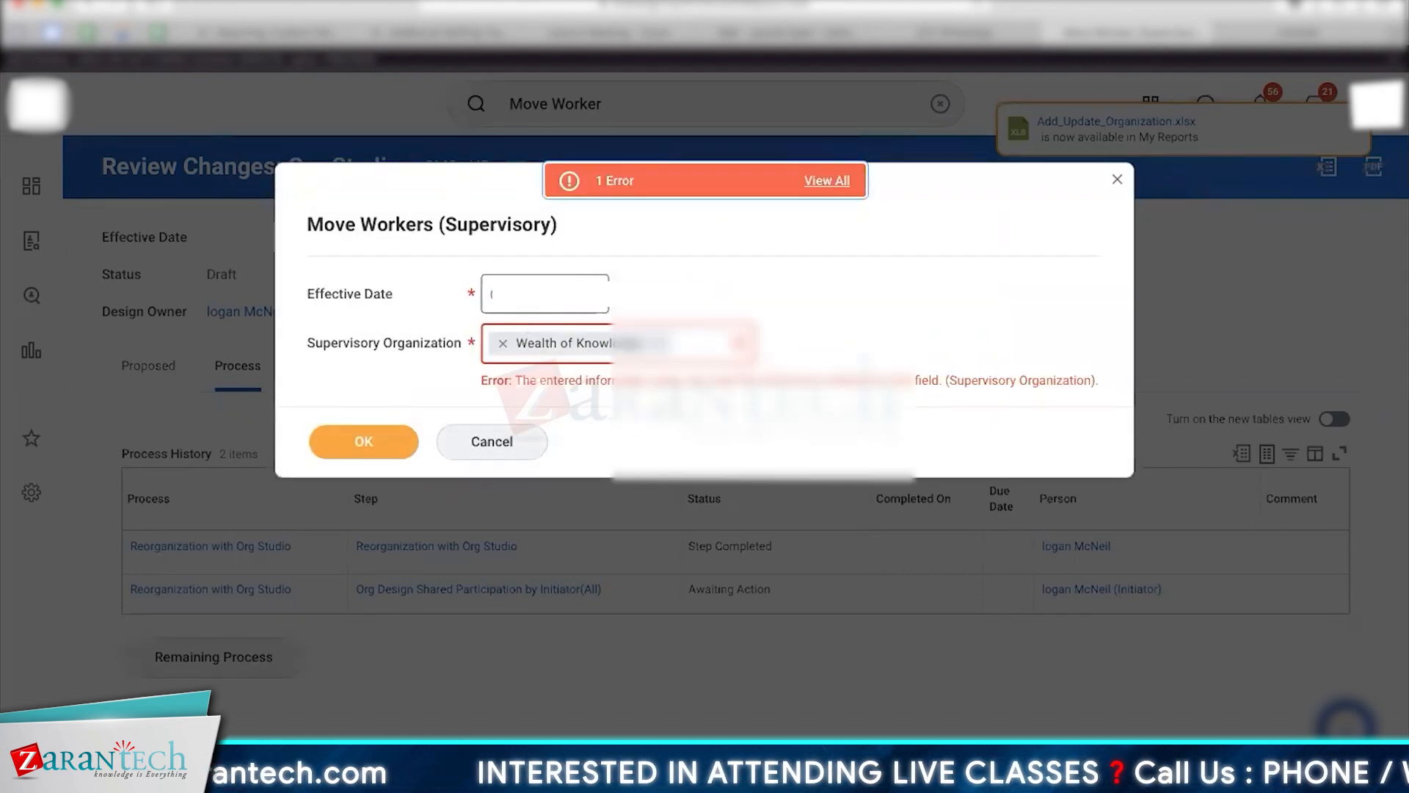
left_click(612, 480)
left_click(402, 441)
left_click(480, 439)
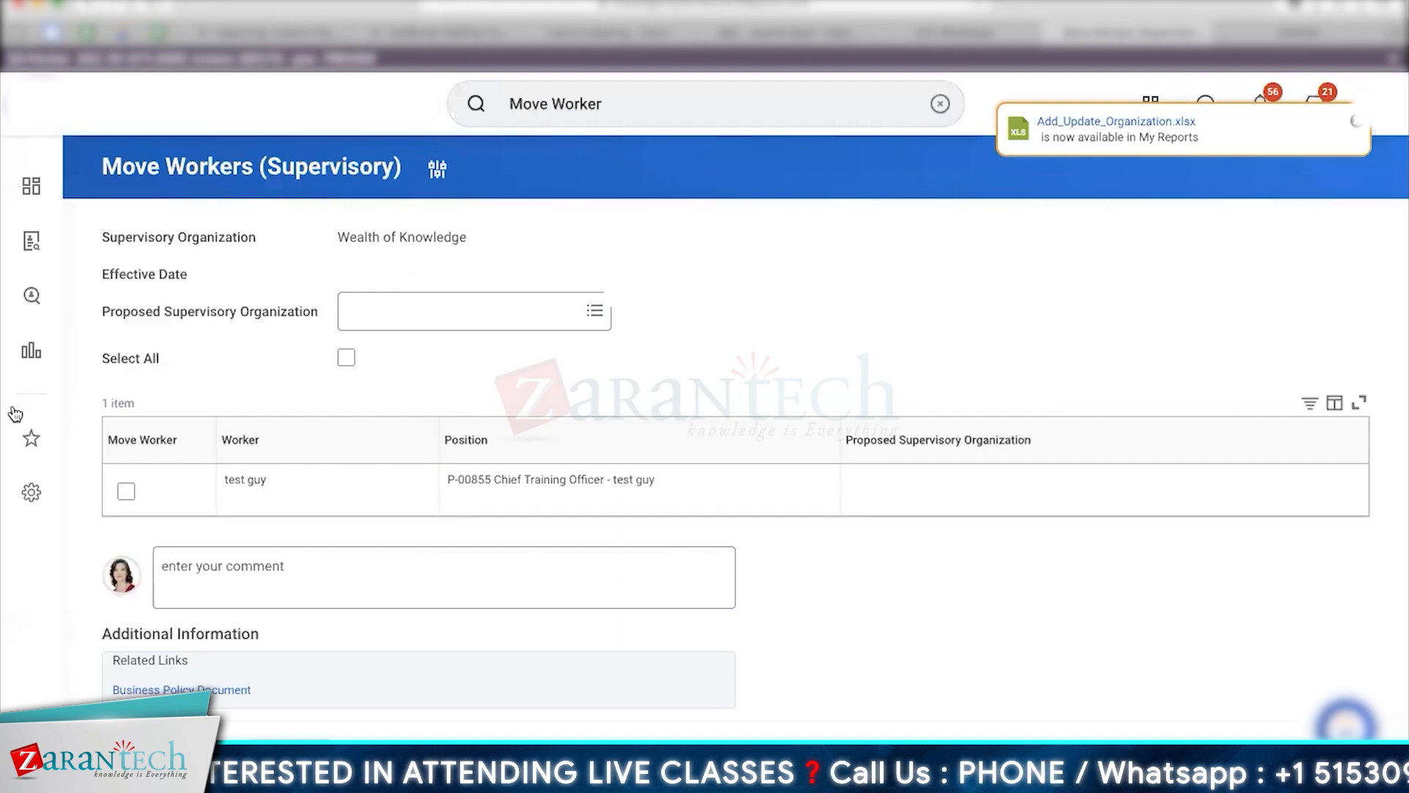
Select the Chief Training Officer for the move, propose Learning and Development as the supervisory organization, and submit.
left_click(126, 491)
left_click(942, 499)
type("Learning")
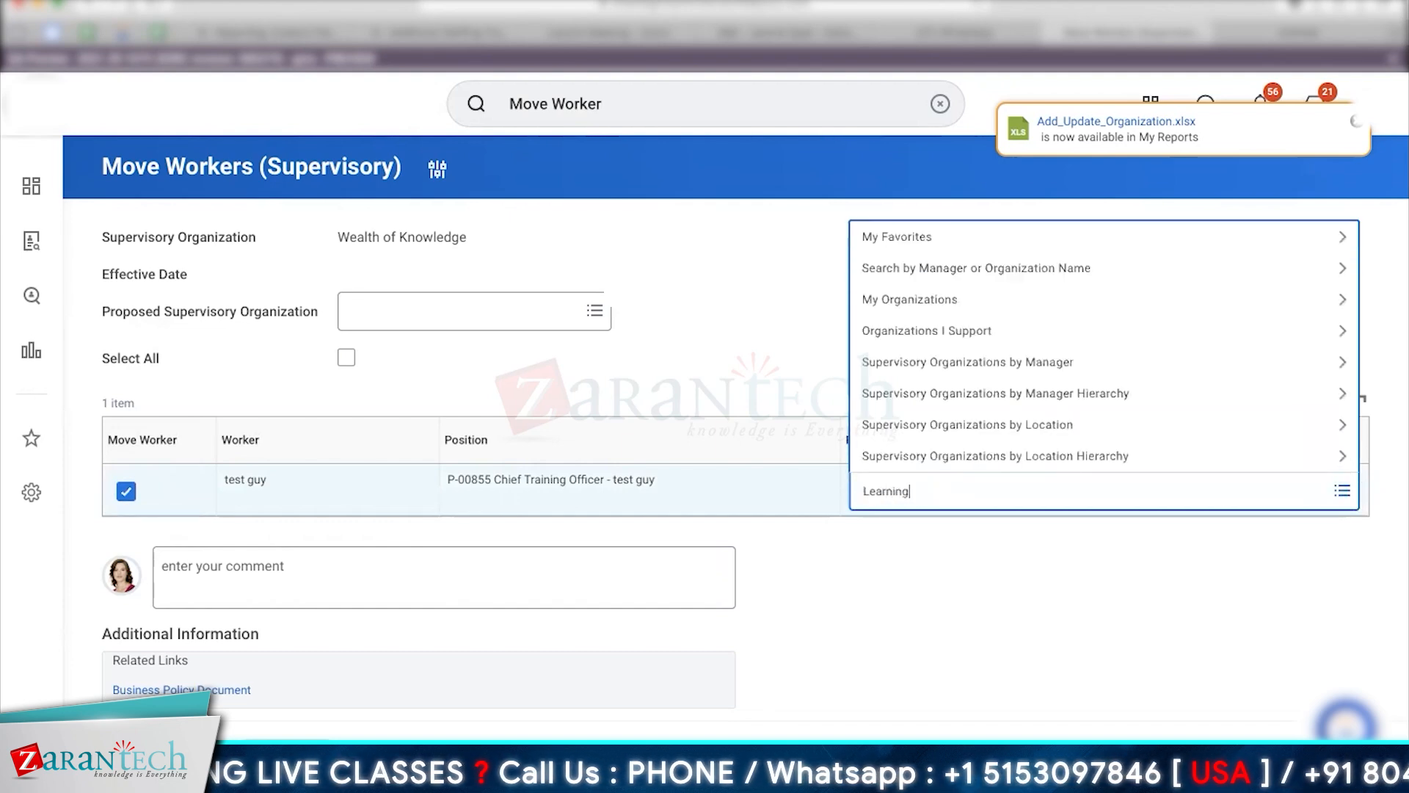
key("Return")
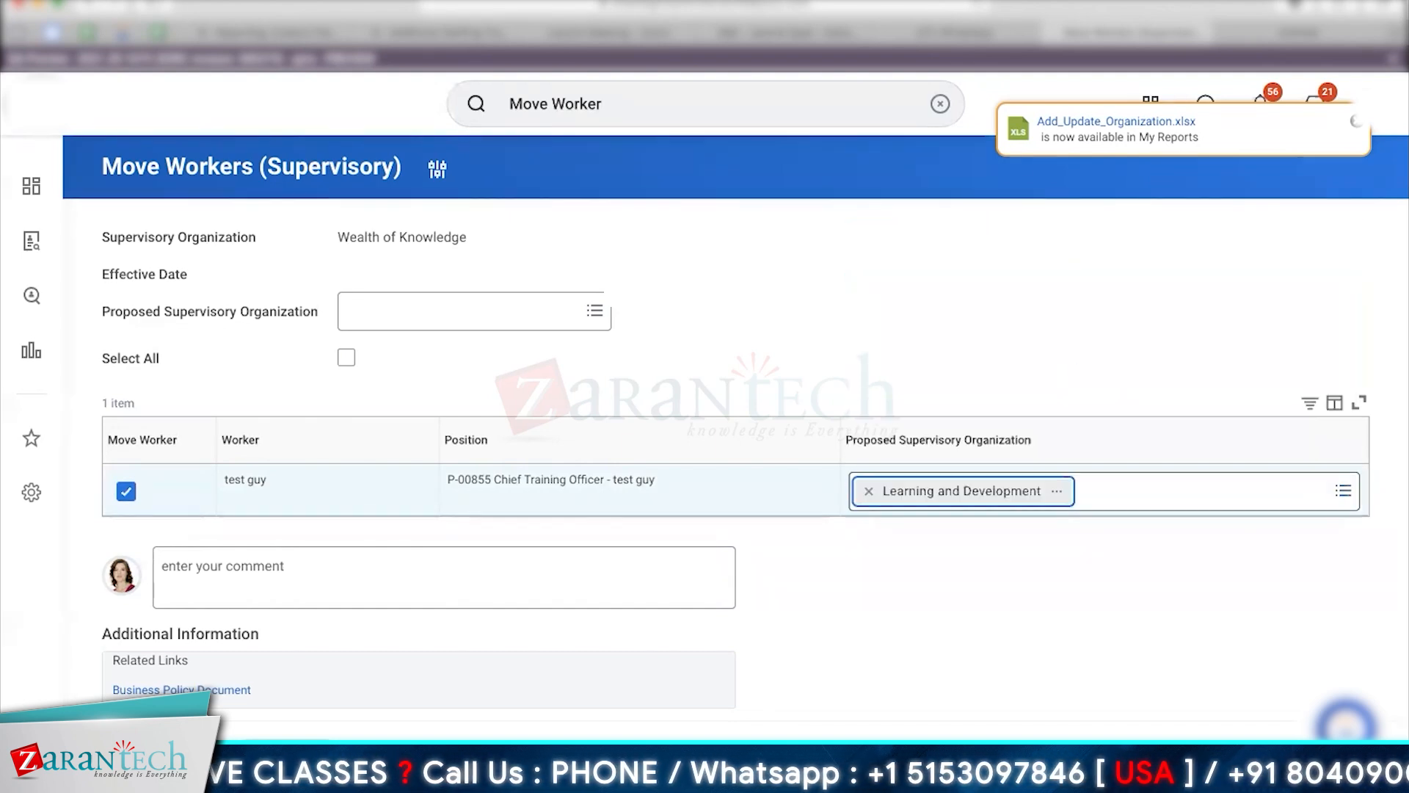
left_click(976, 615)
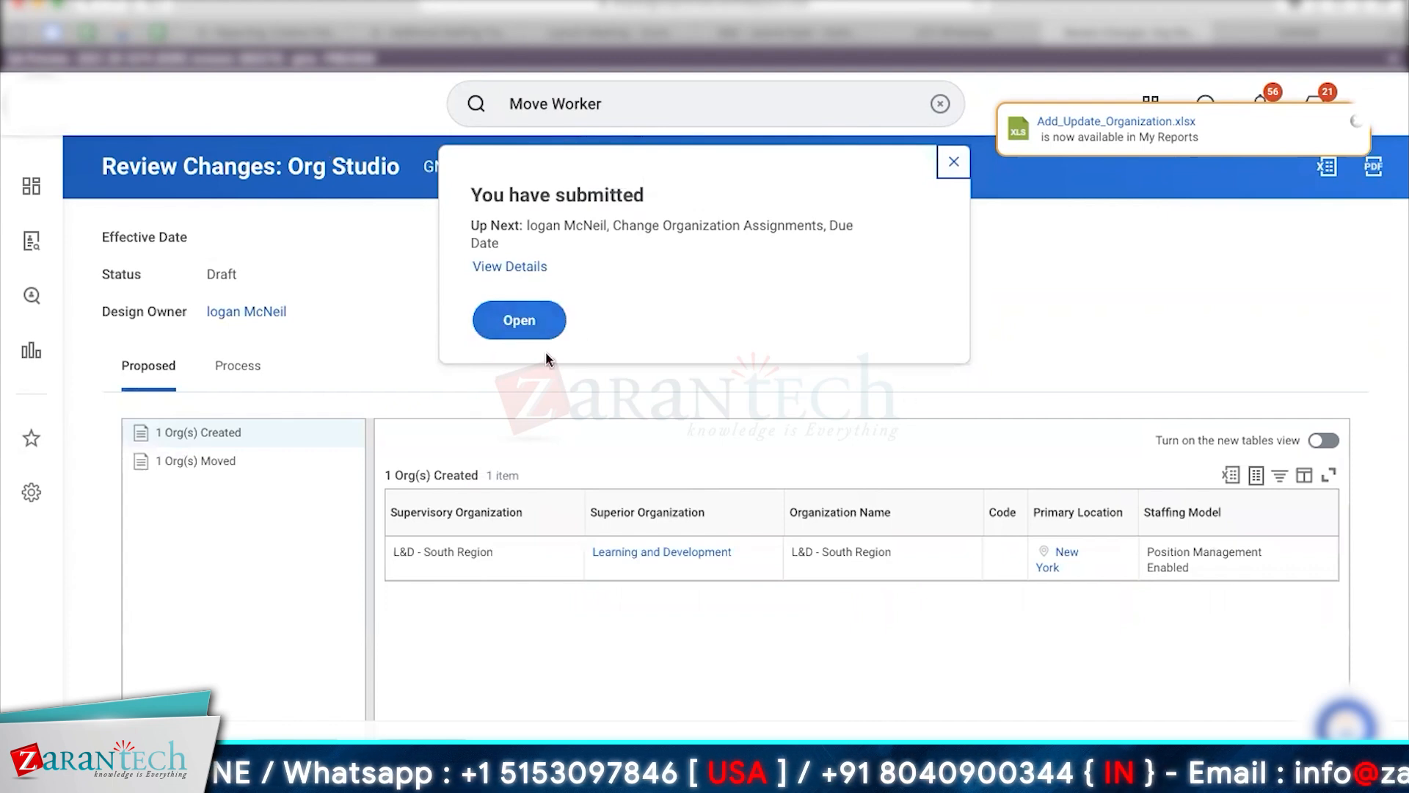
Submit the organization assignment change for Learning and Development with all workers selected and the default supervisory assignments kept.
left_click(523, 329)
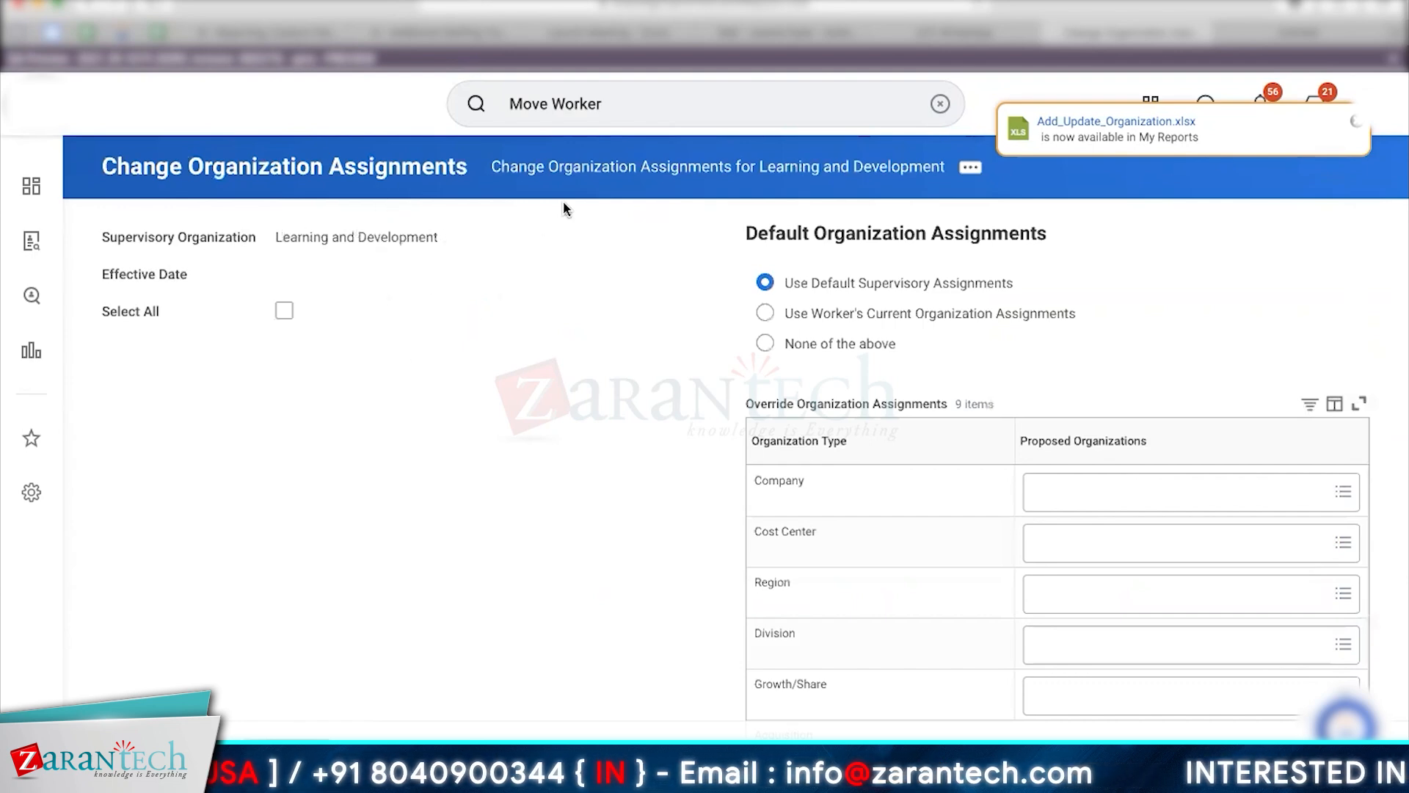
left_click(593, 102)
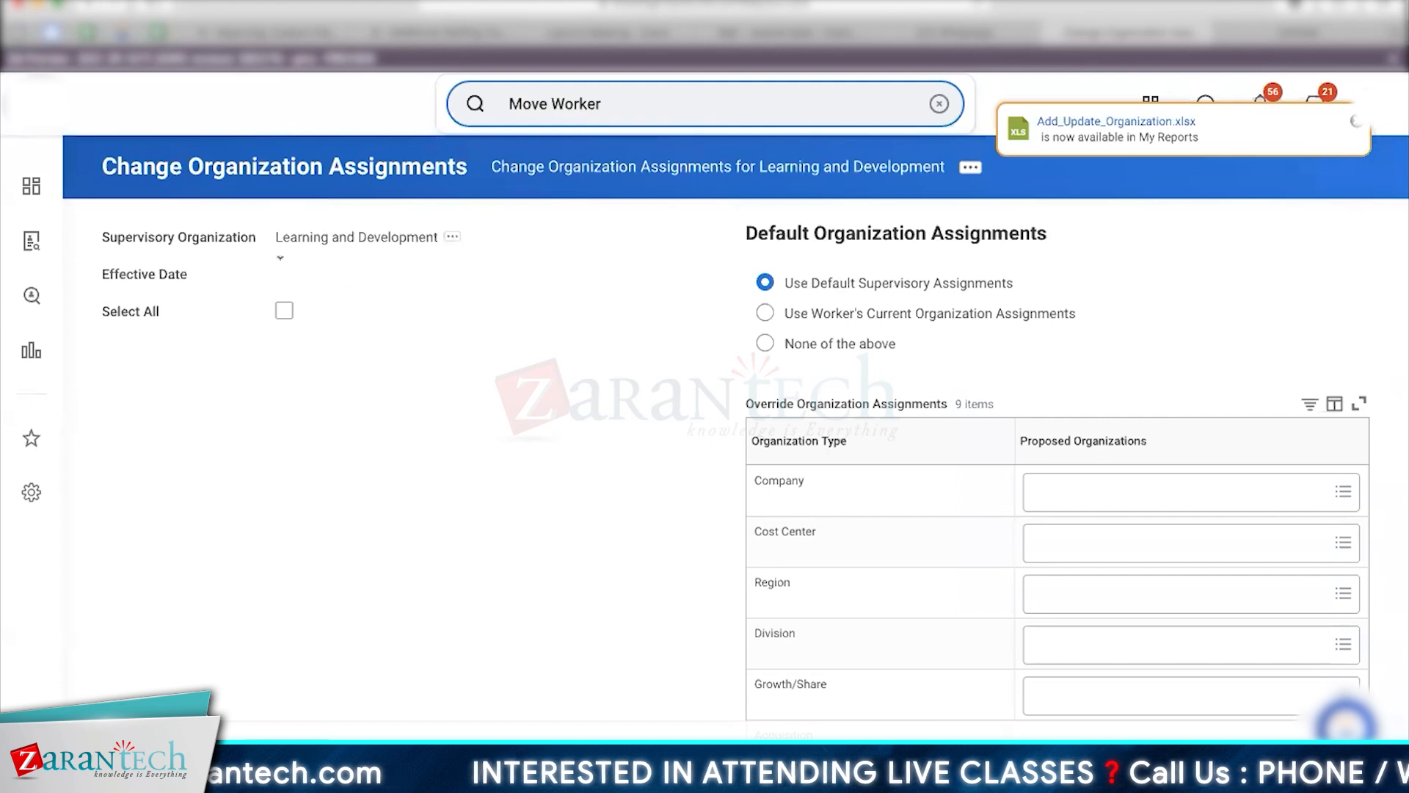
left_click(297, 321)
left_click(286, 316)
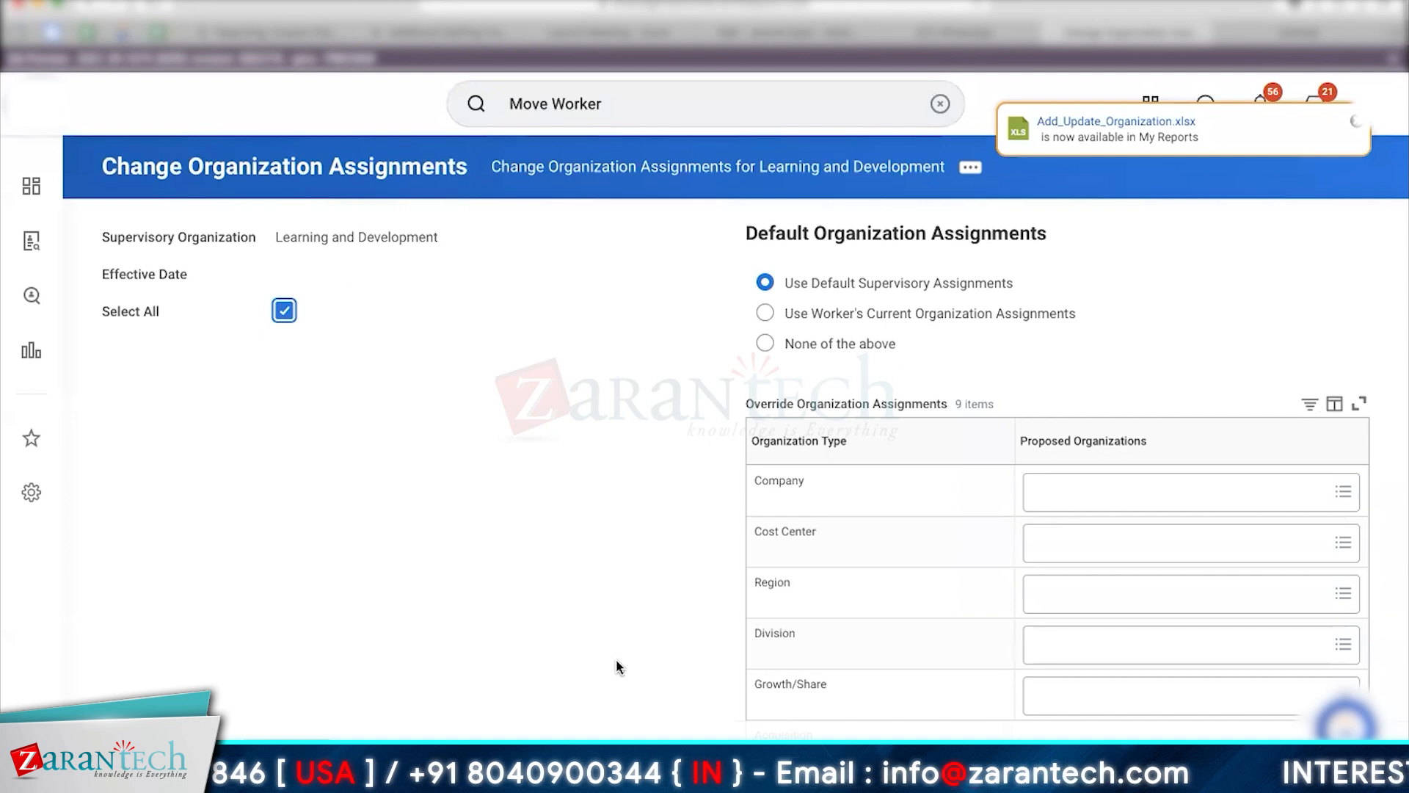
left_click(141, 760)
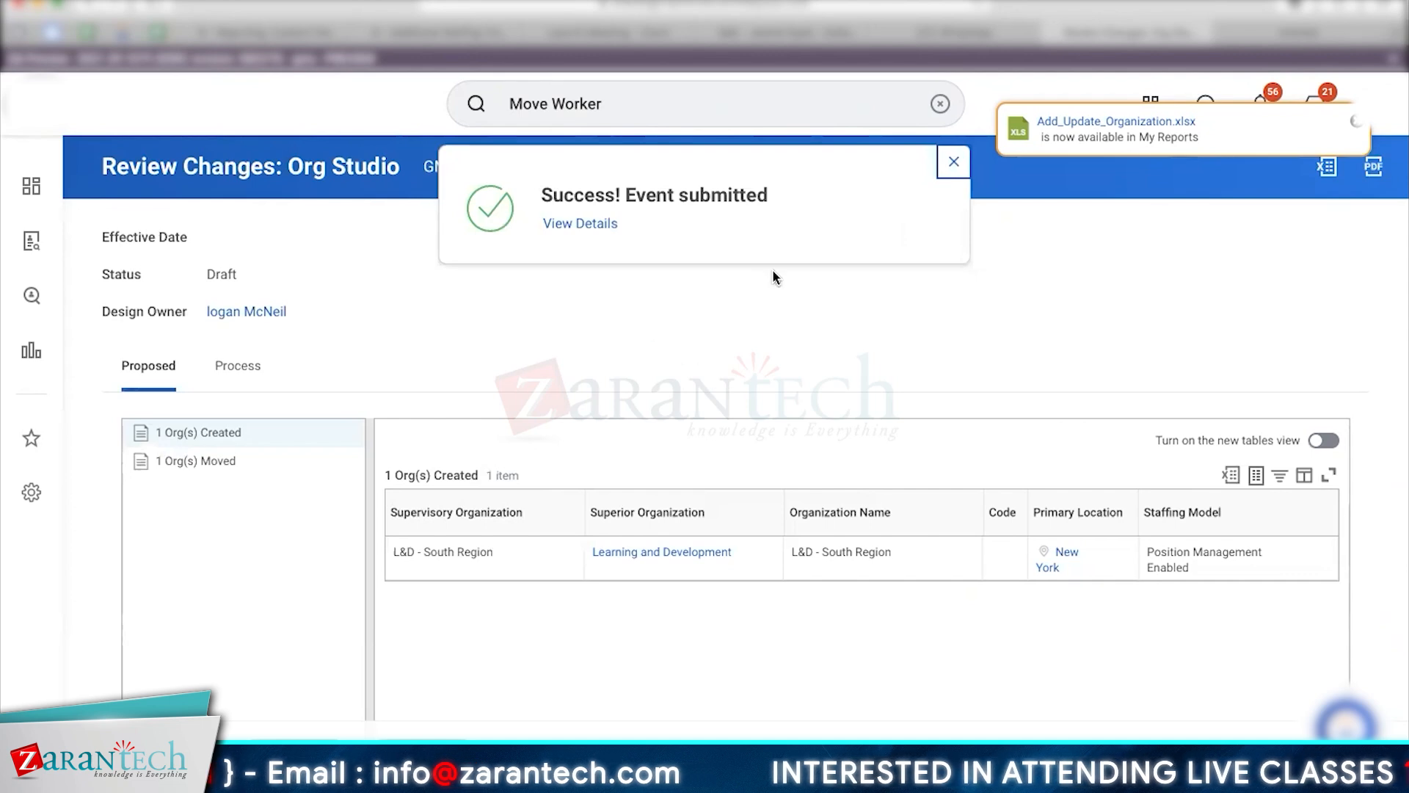
left_click(952, 165)
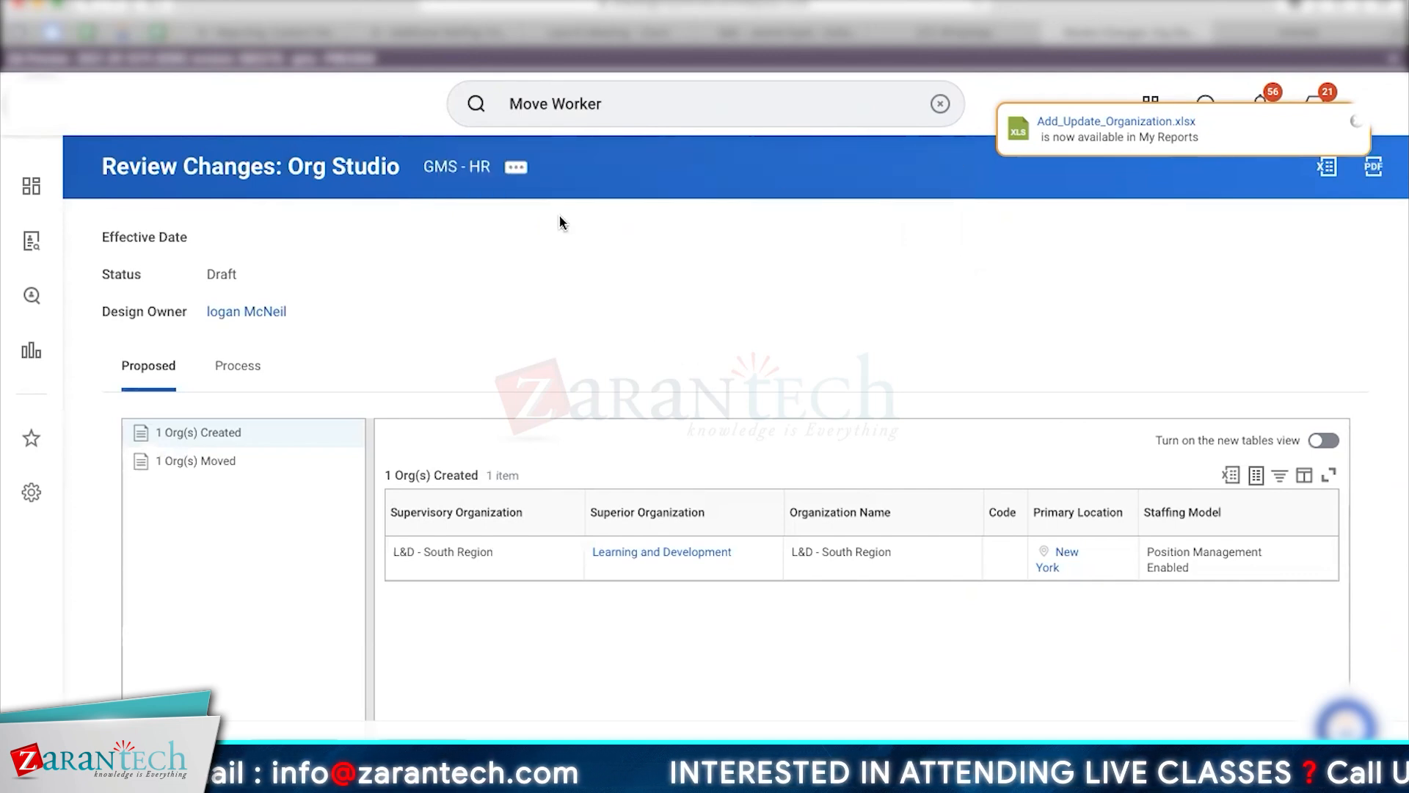
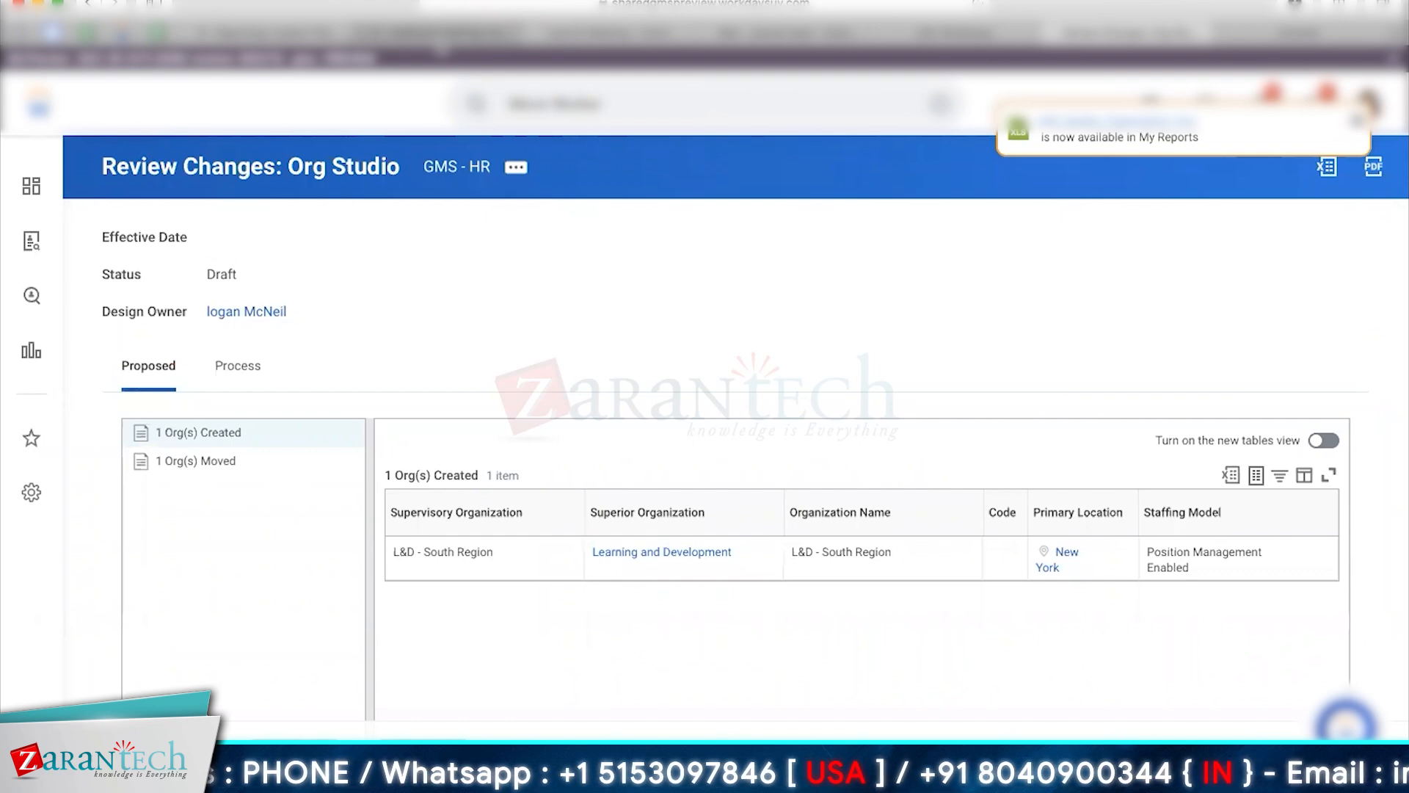
Try to open the Contract Contingent Worker task by searching for "Contract Conting".
triple_click(602, 108)
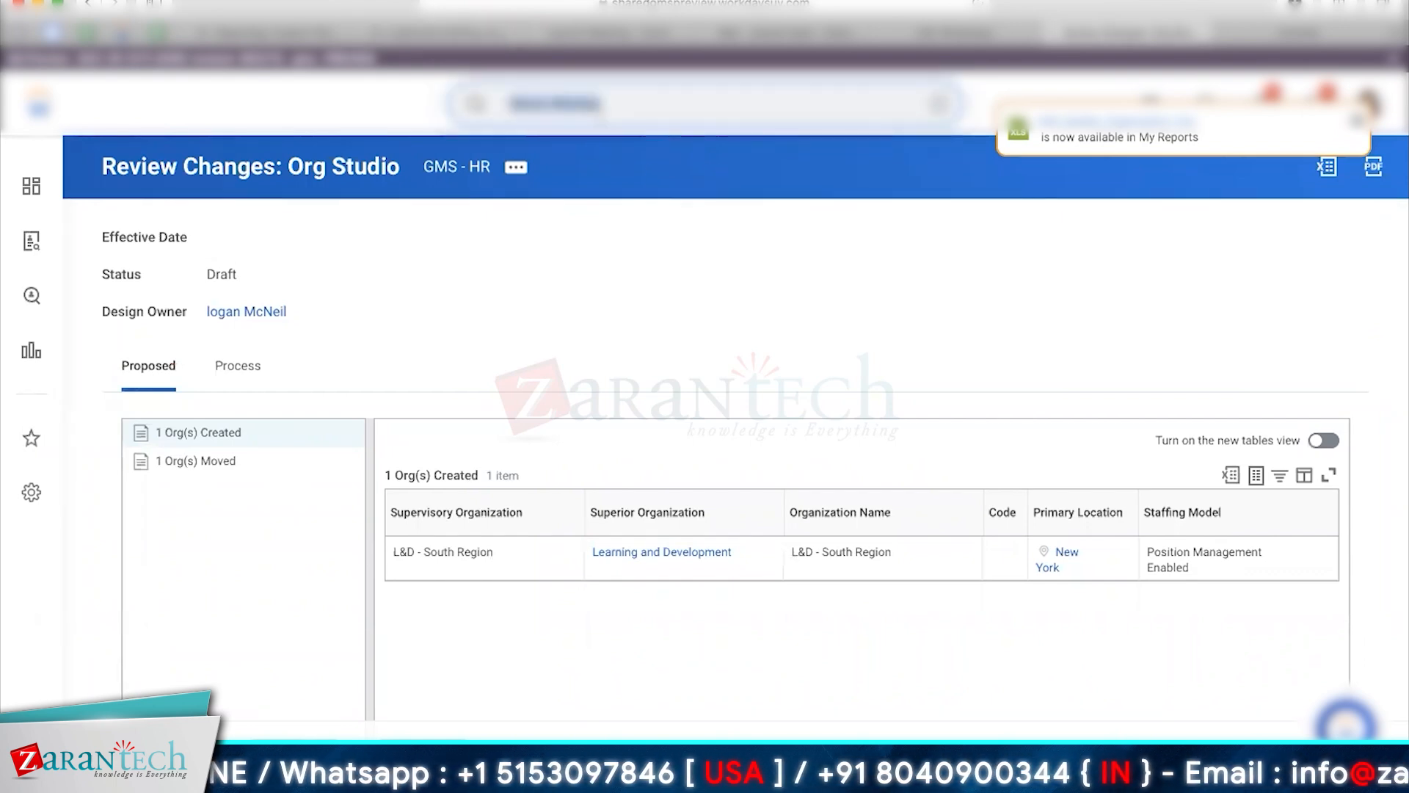
key("BackSpace")
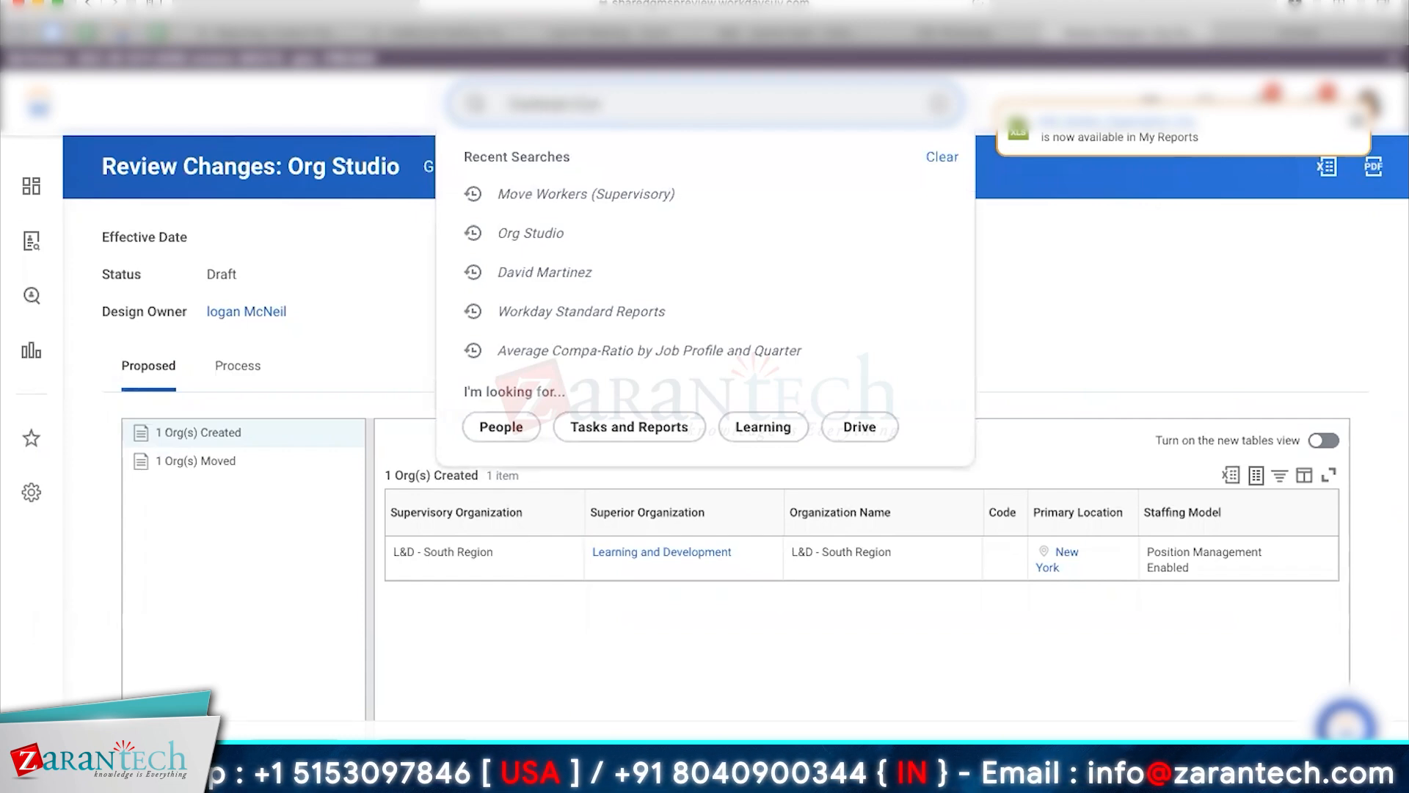
type("Contract Conting")
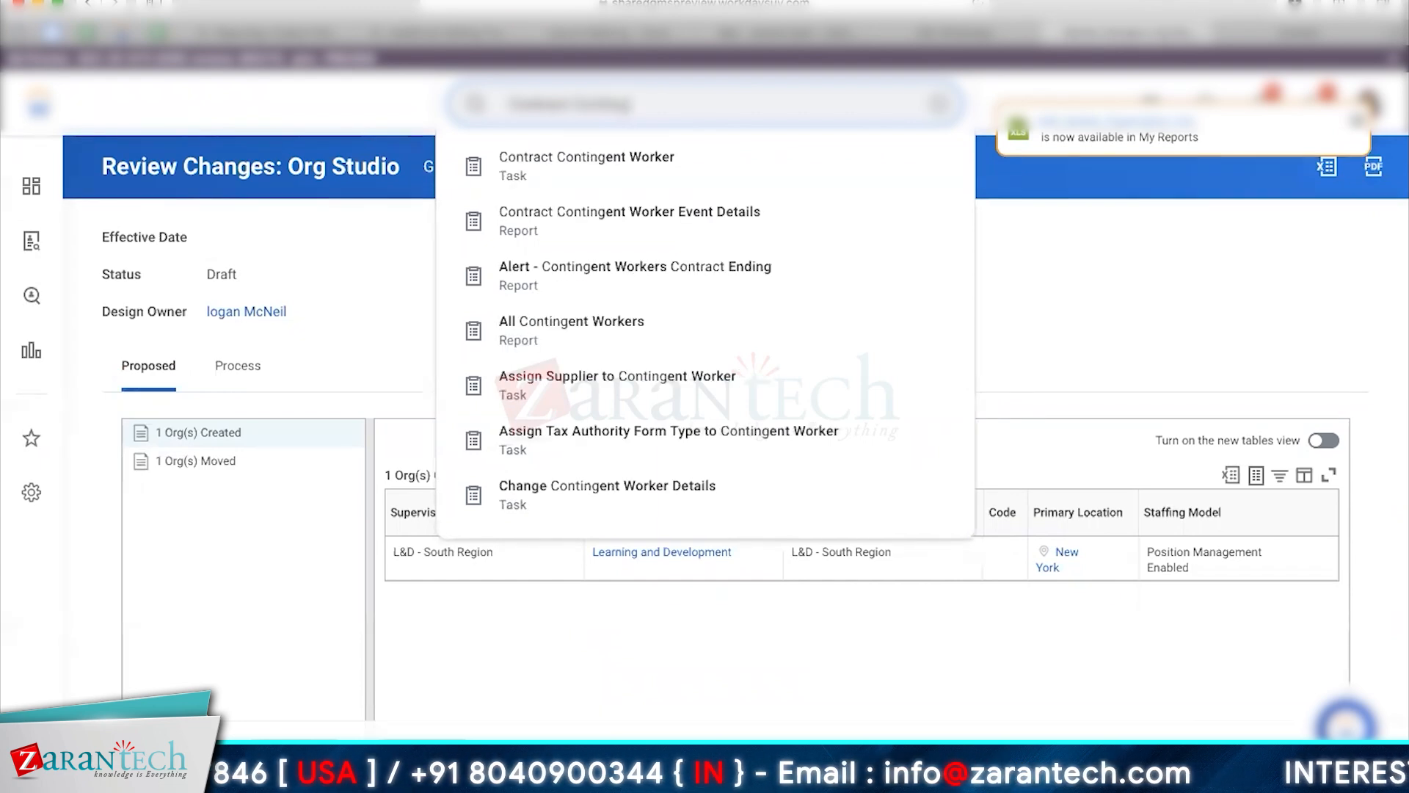
left_click(598, 156)
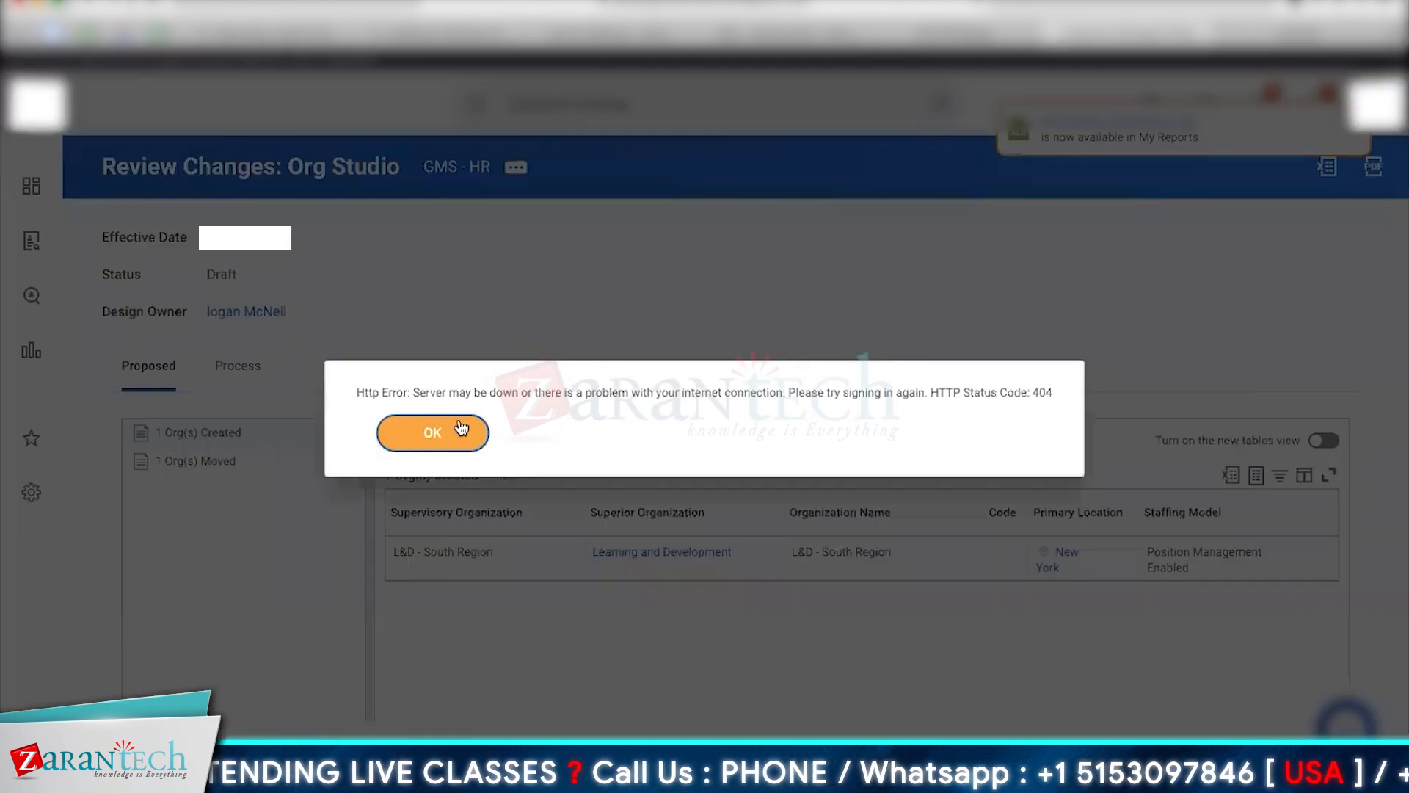
left_click(432, 433)
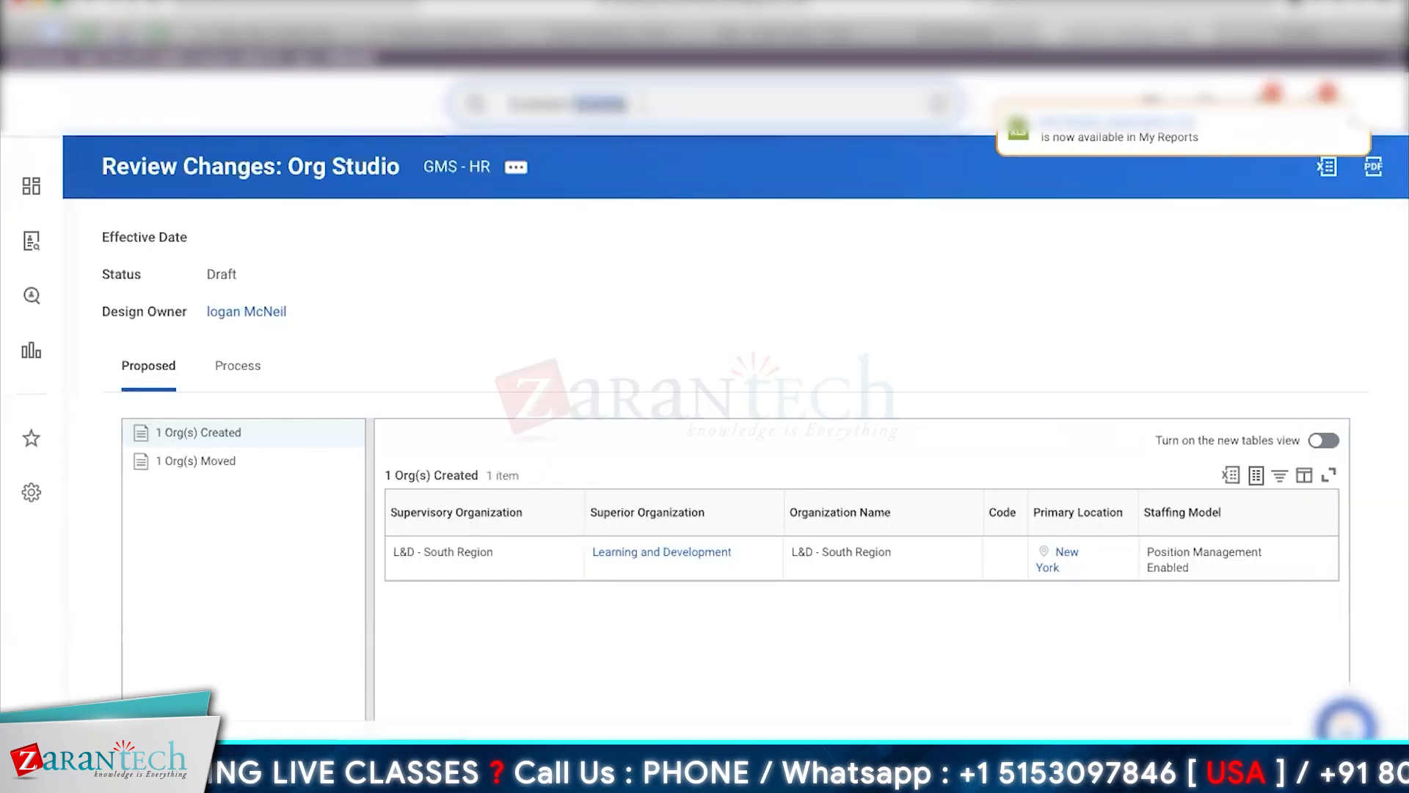
Open the org chart from the Vice President, Human Resources' profile and drill down to the Director, Employee Benefits' team.
left_click(1372, 103)
left_click(1248, 297)
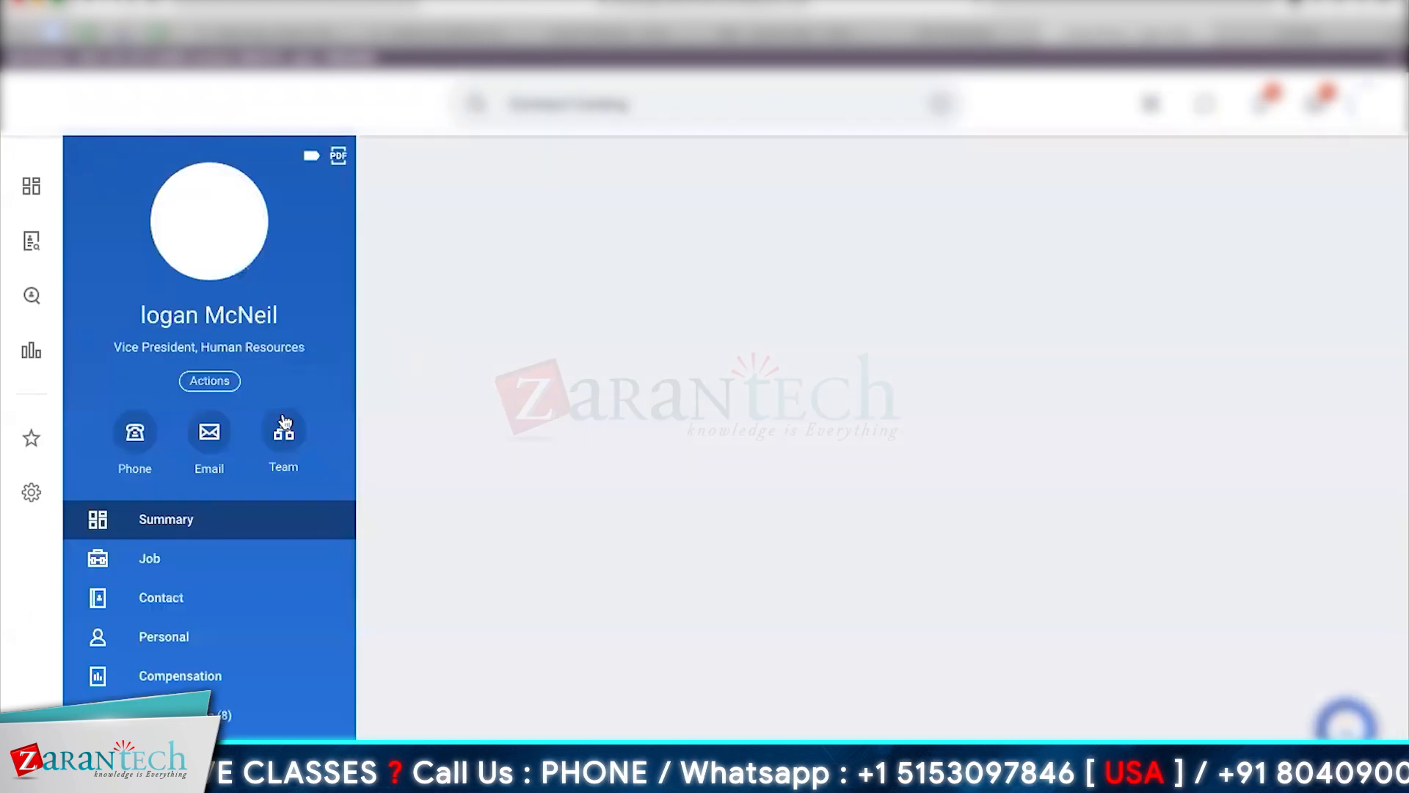
left_click(284, 432)
left_click(536, 640)
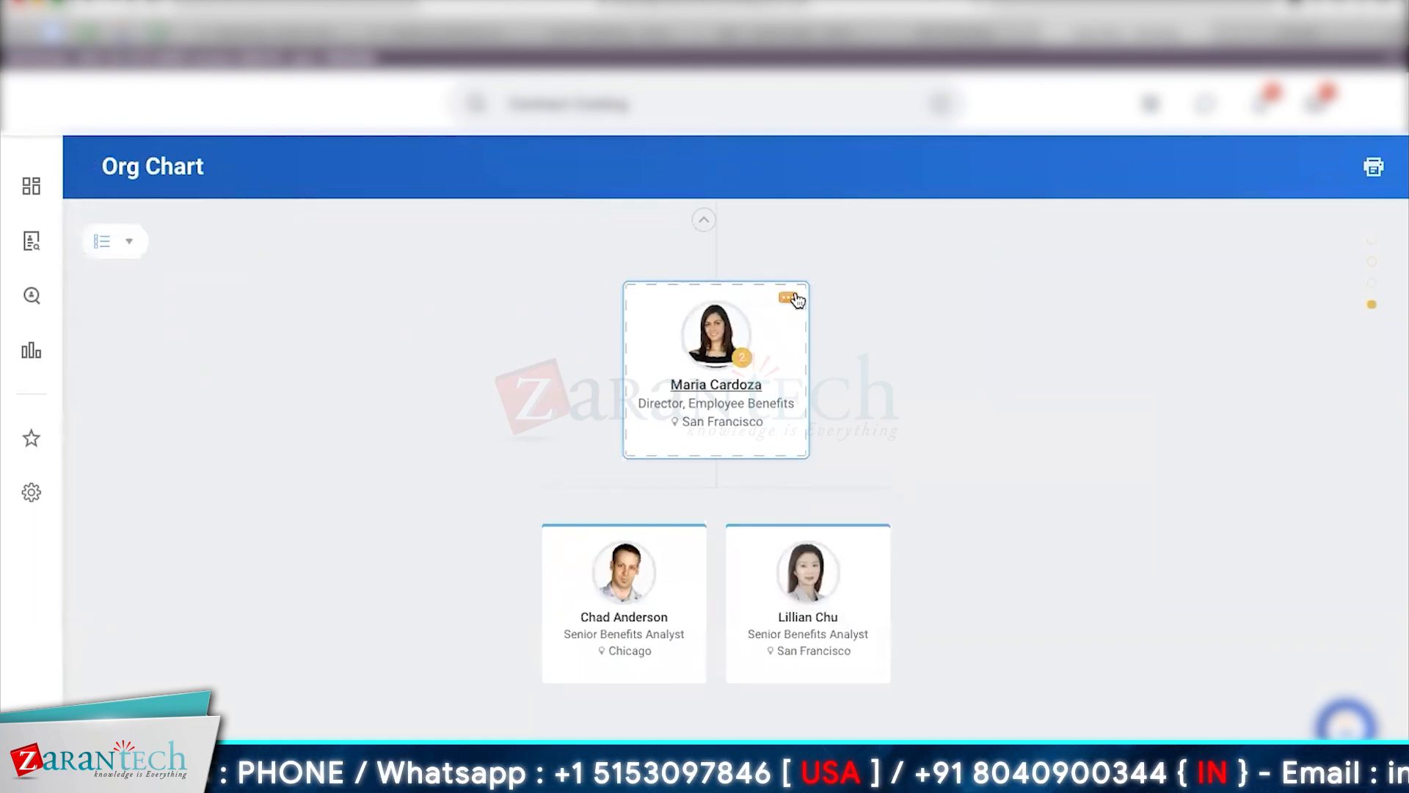
Look through the related actions of the Director, Employee Benefits, including the Calendar and Job Change options.
left_click(663, 394)
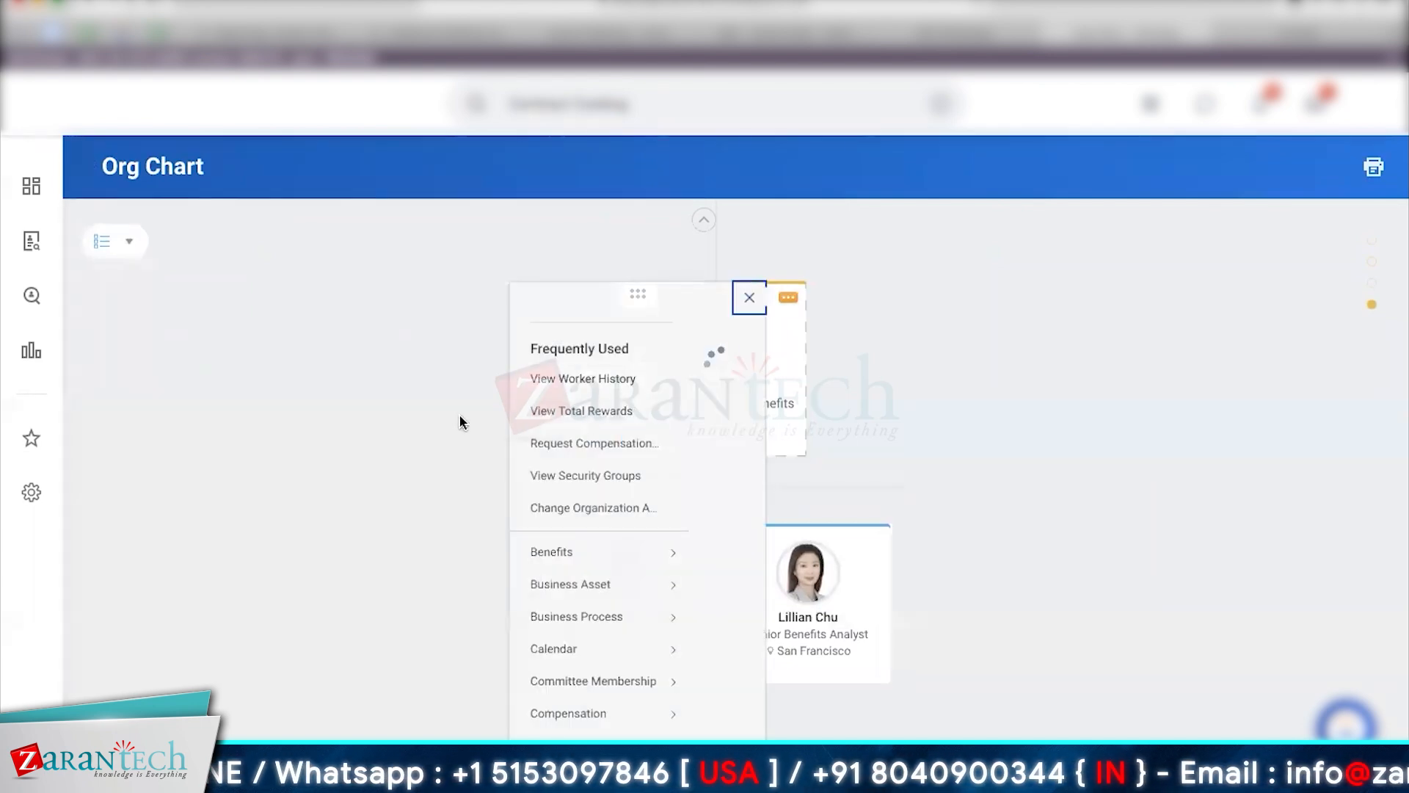
mouse_move(123, 676)
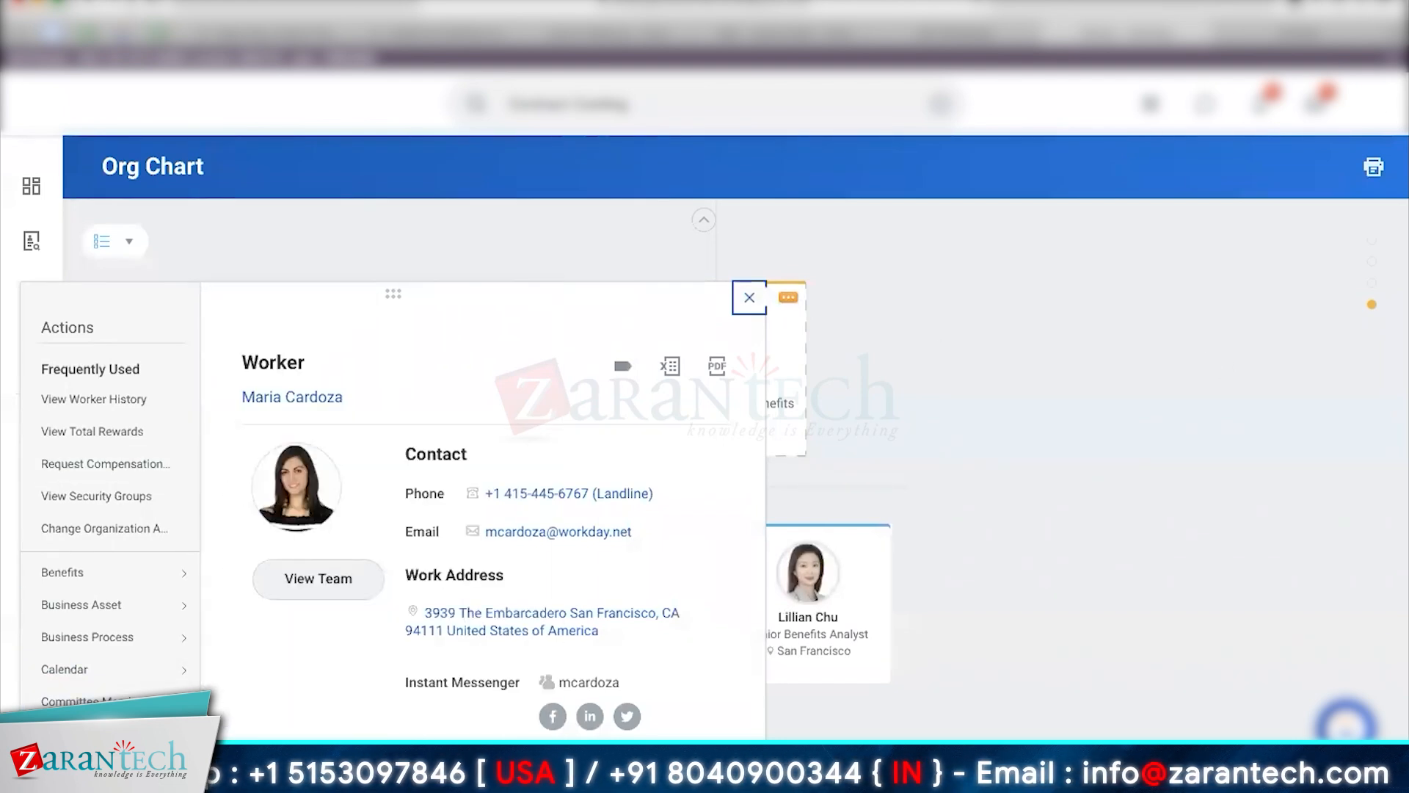
scroll(392, 522, "down", 8)
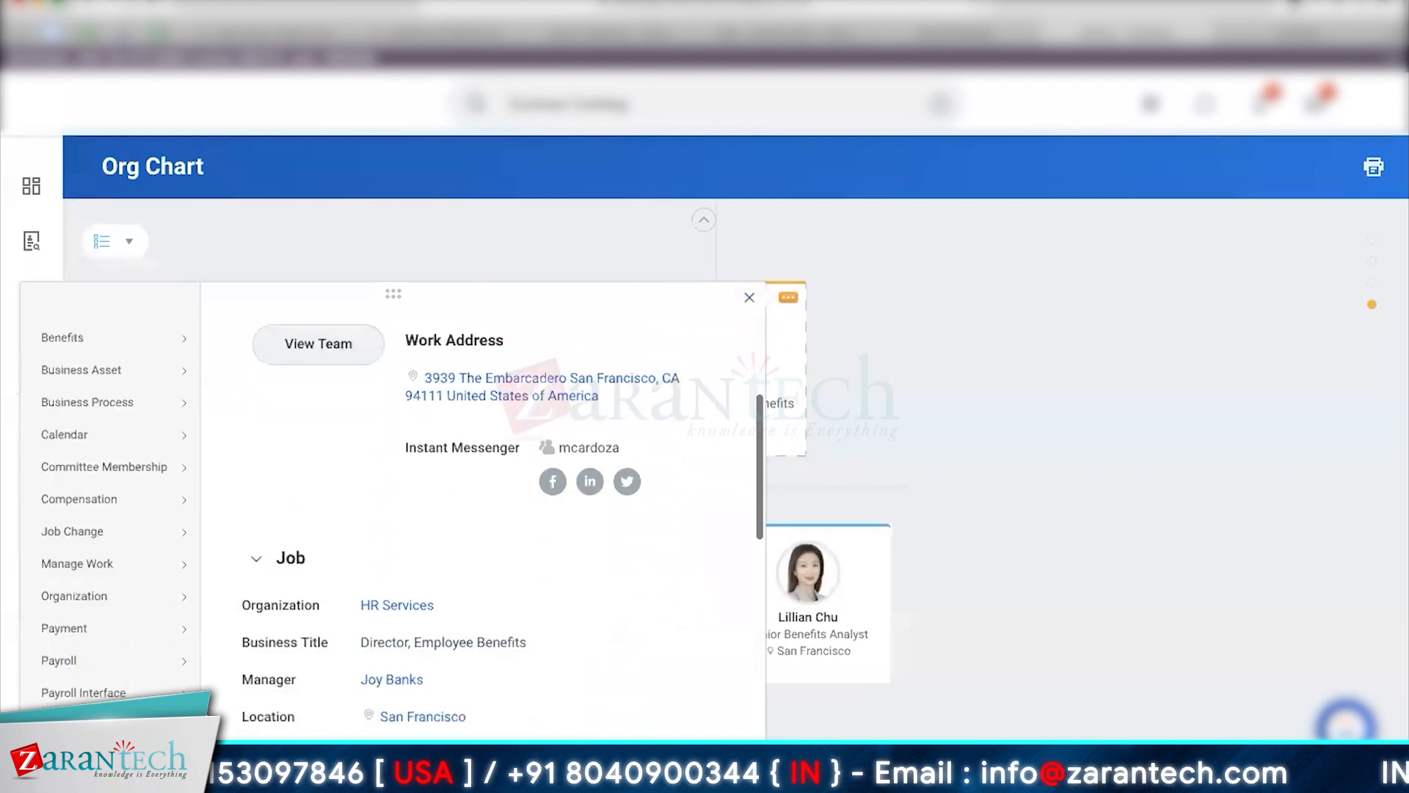
scroll(392, 523, "down", 4)
scroll(392, 523, "up", 3)
scroll(392, 522, "up", 2)
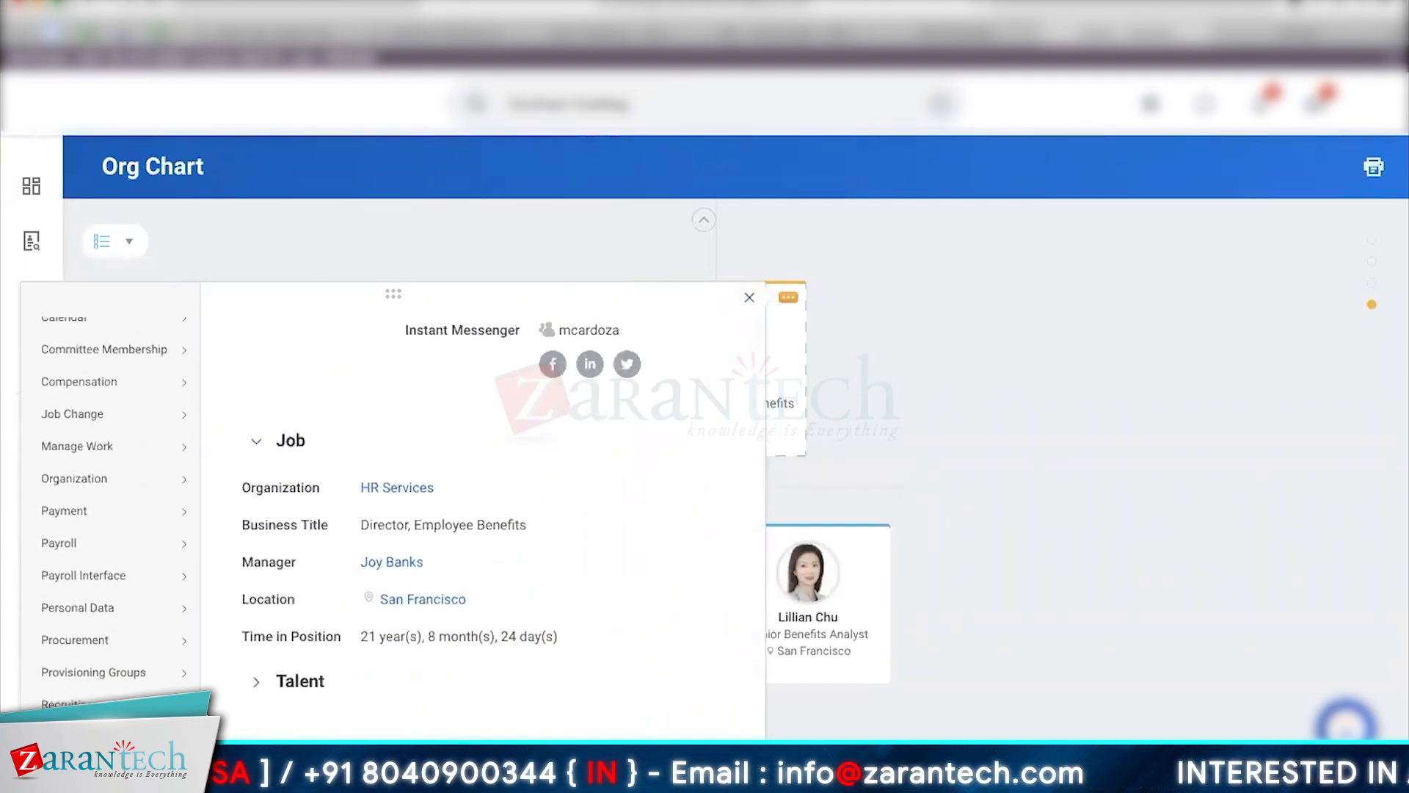
scroll(392, 522, "up", 2)
mouse_move(102, 503)
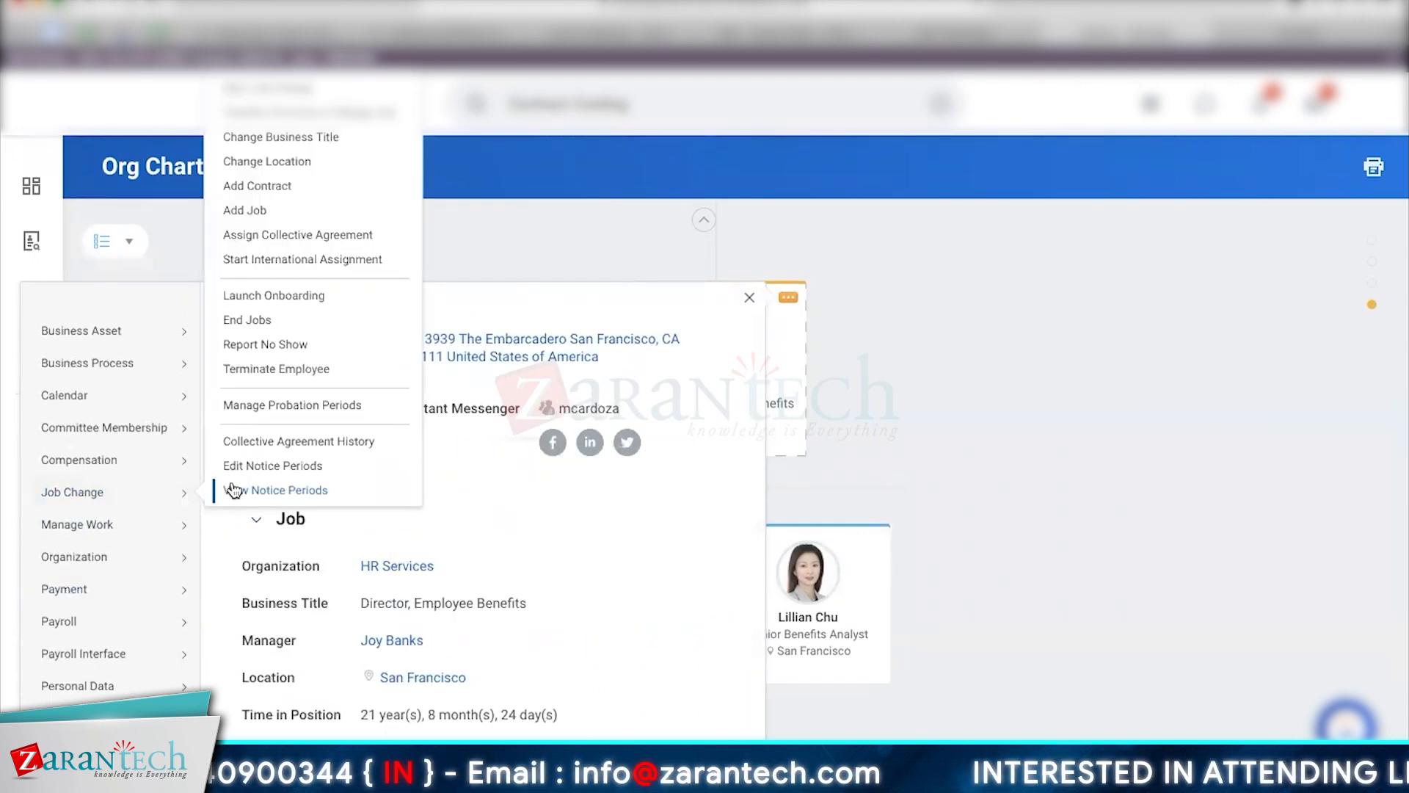
left_click(1123, 475)
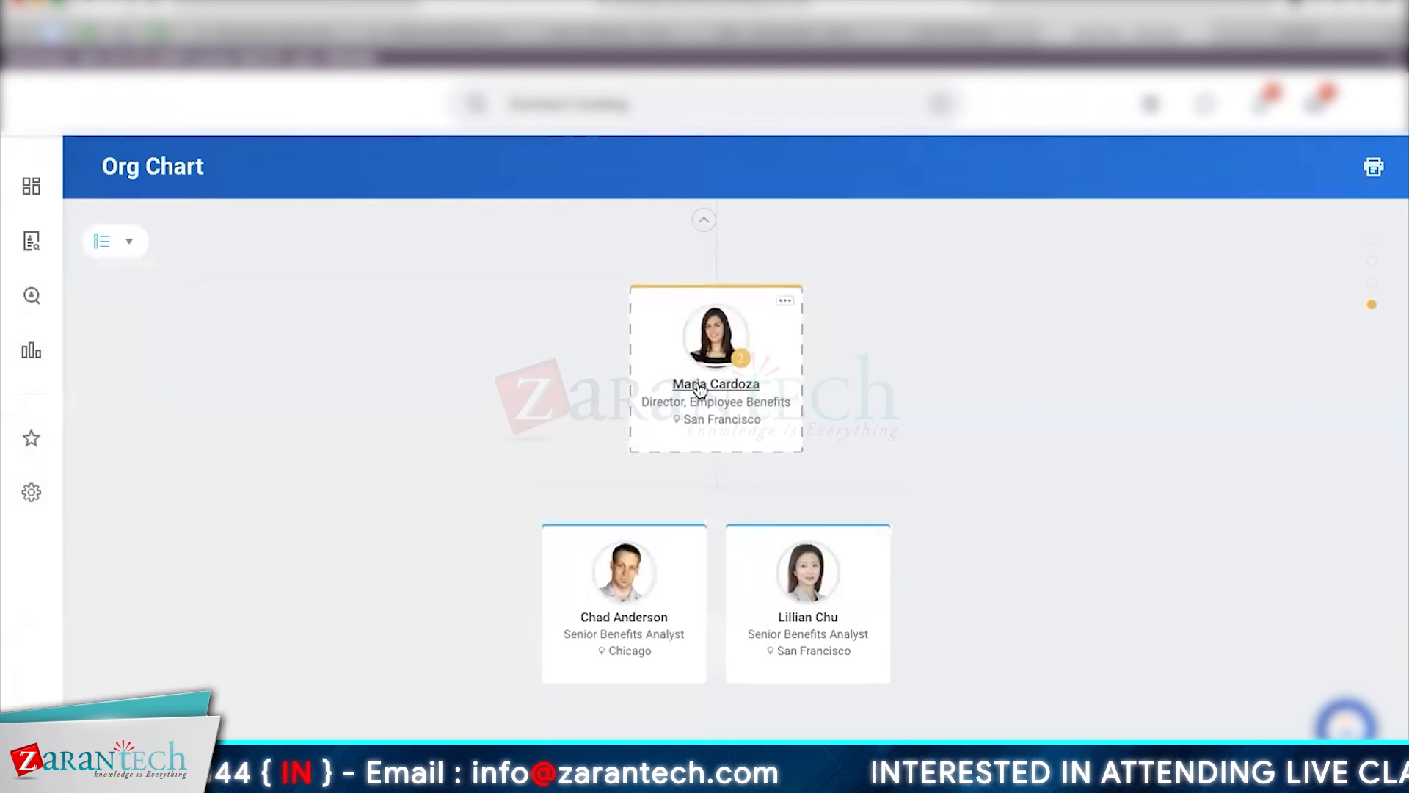
left_click(793, 300)
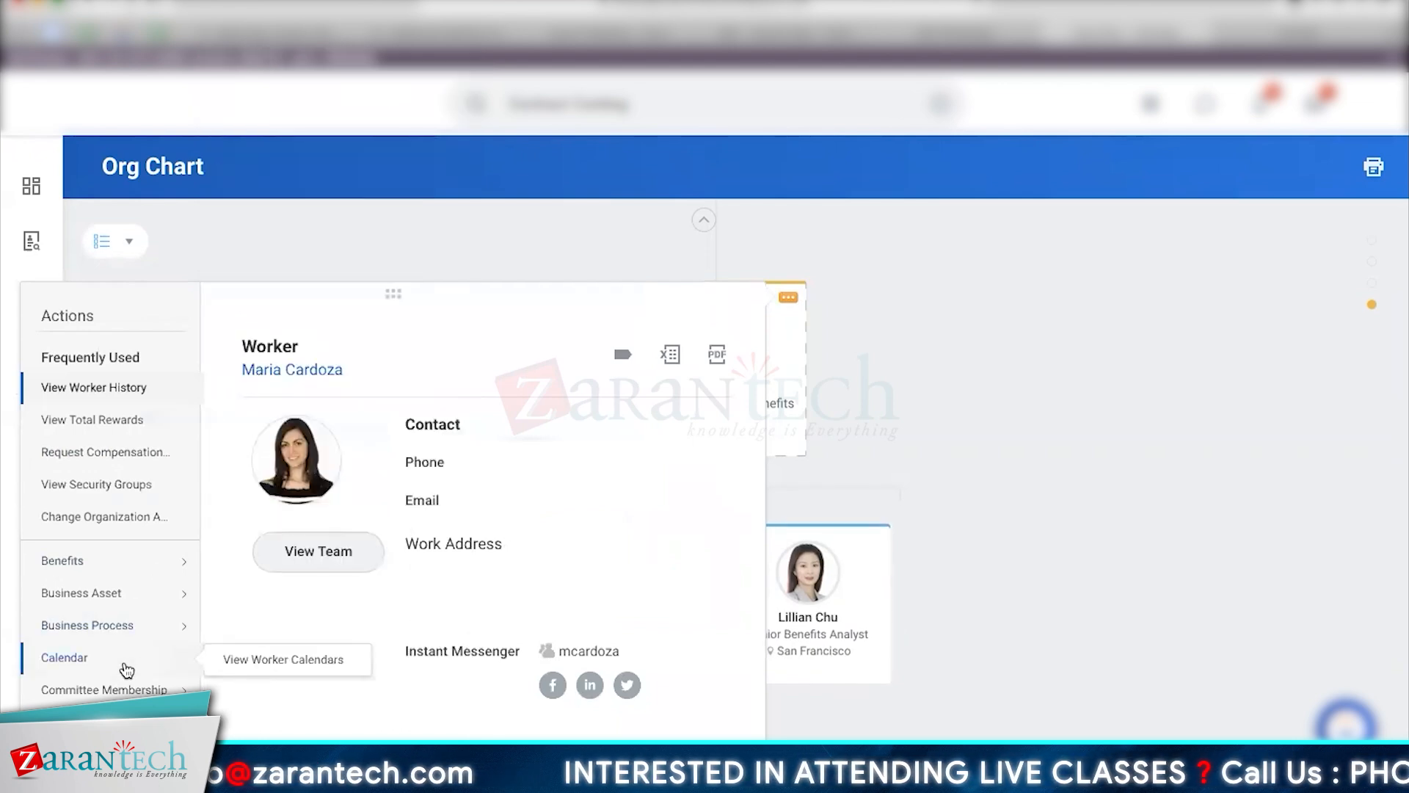
mouse_move(127, 756)
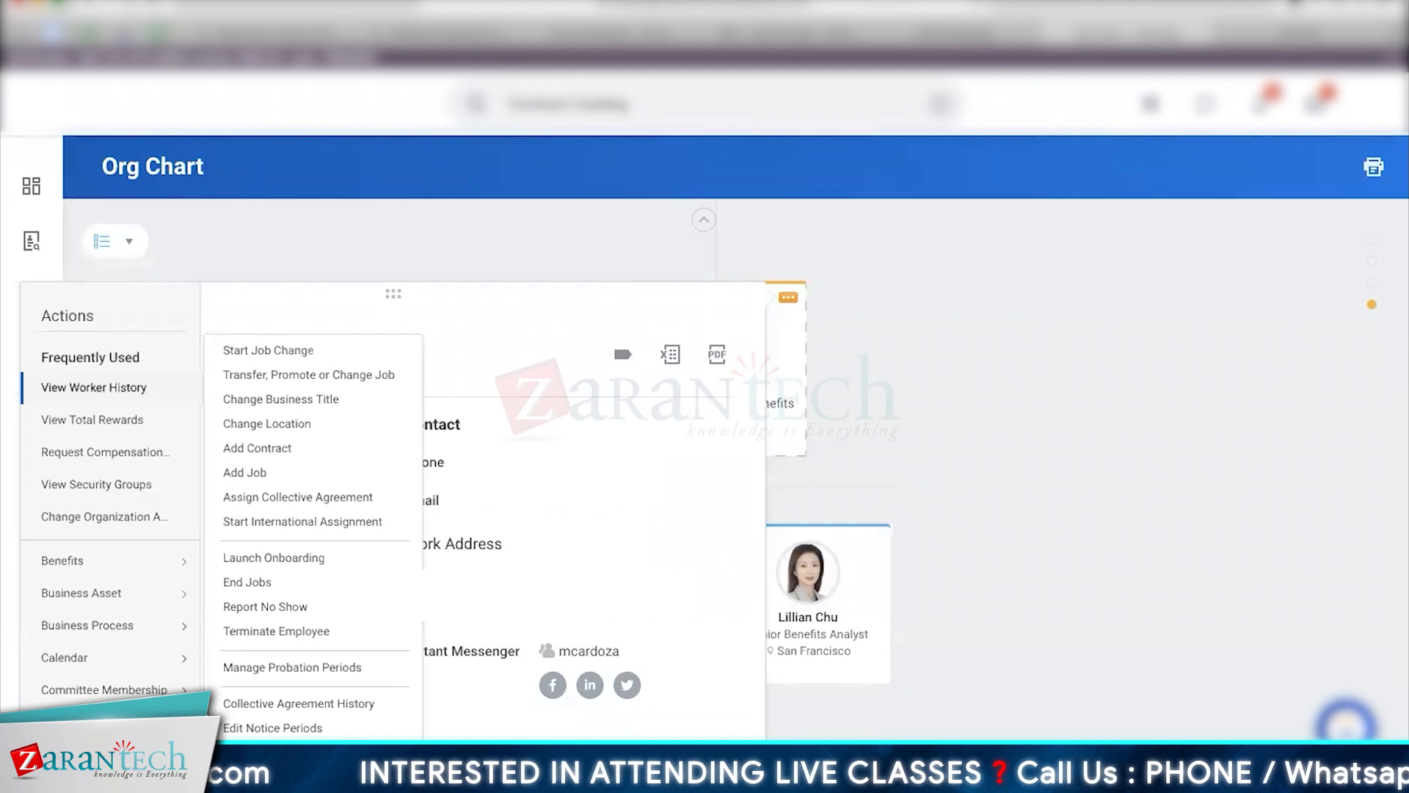
mouse_move(133, 723)
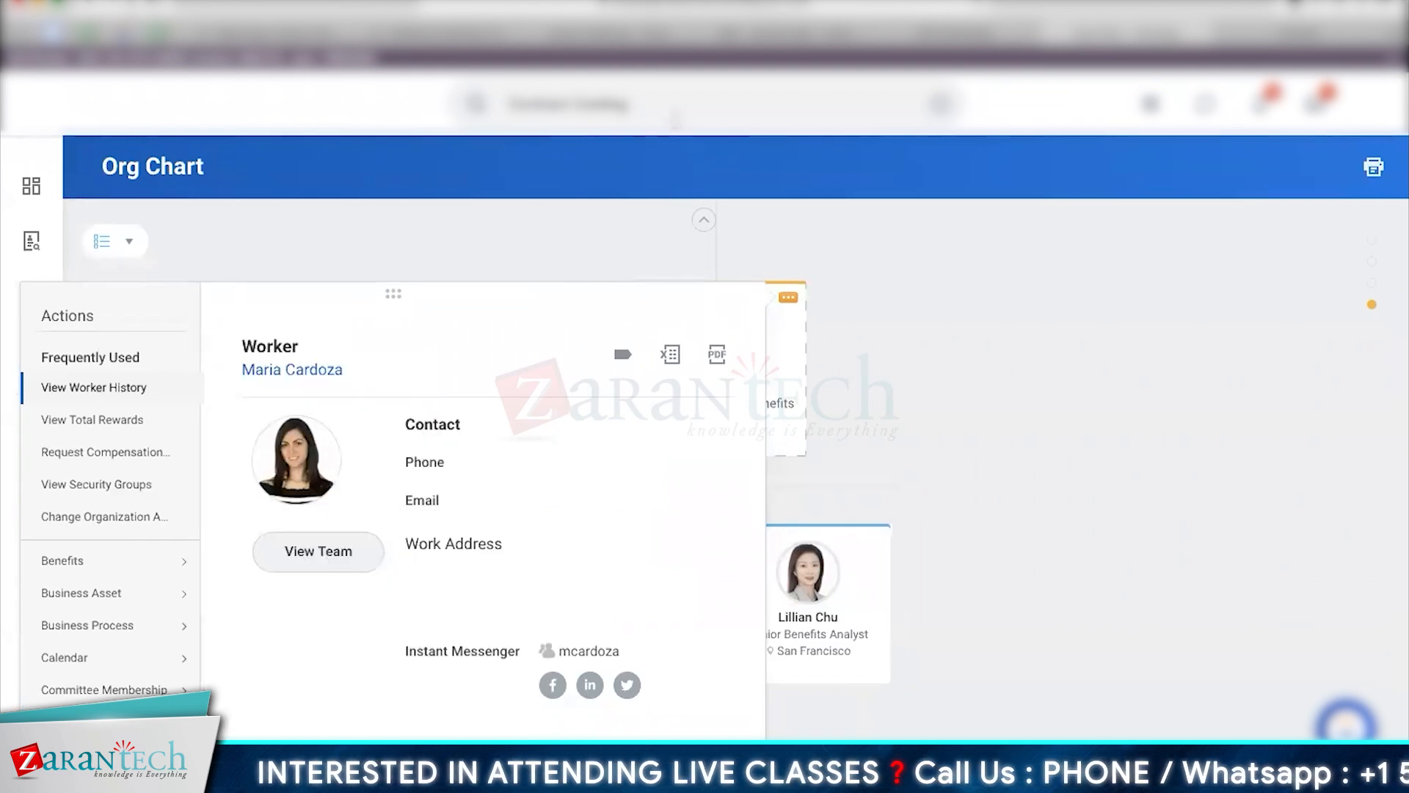
Search for the Create Position task and open it.
triple_click(667, 114)
type("crea")
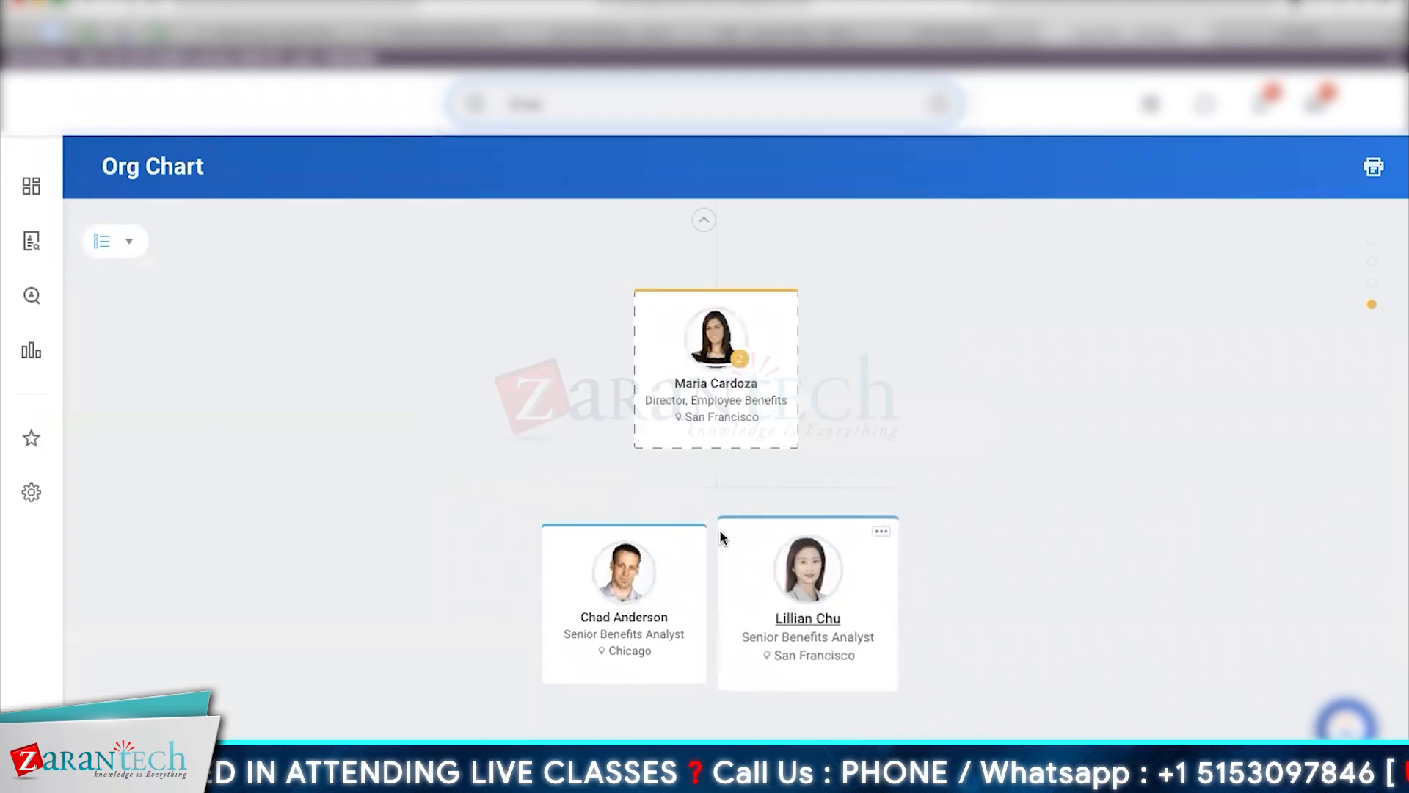
left_click(1252, 406)
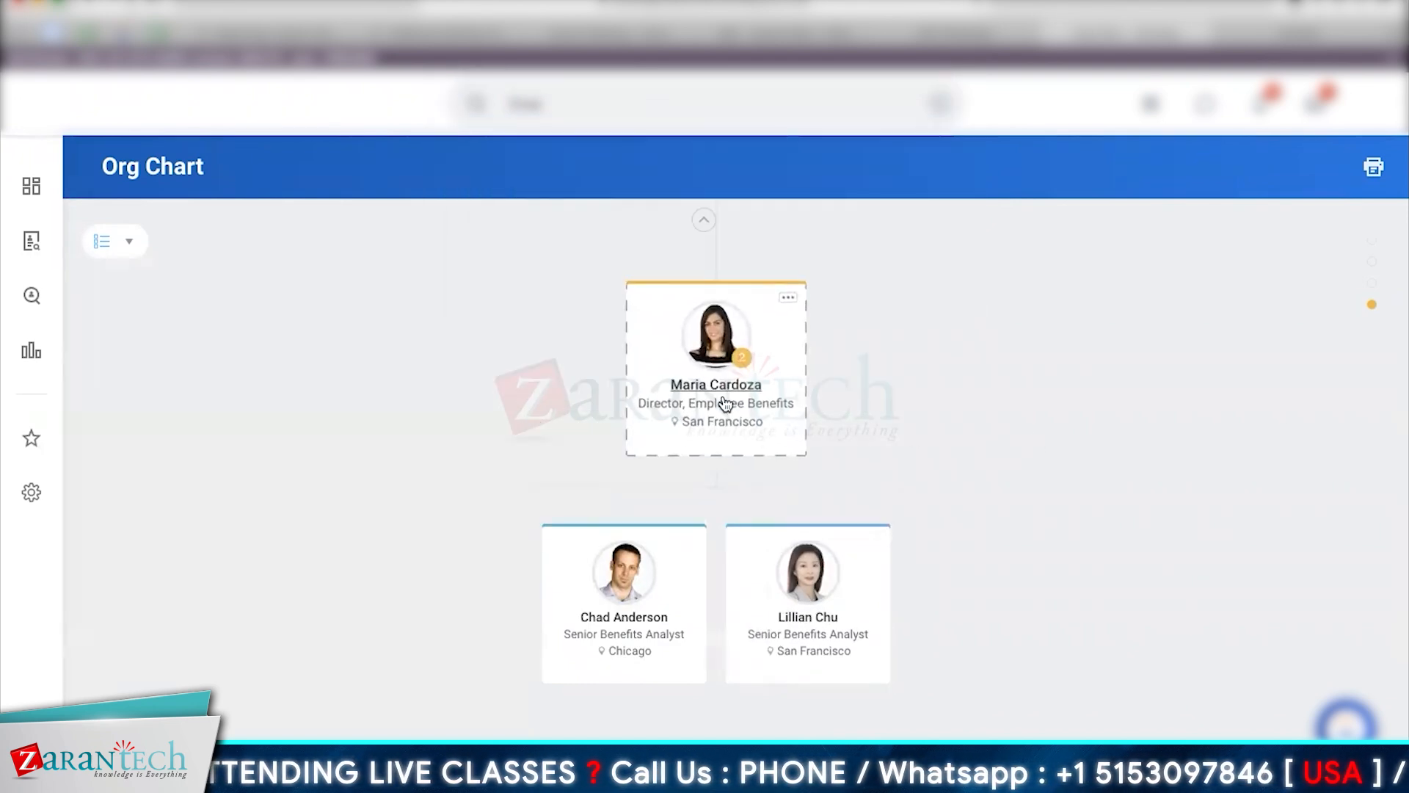
left_click(604, 105)
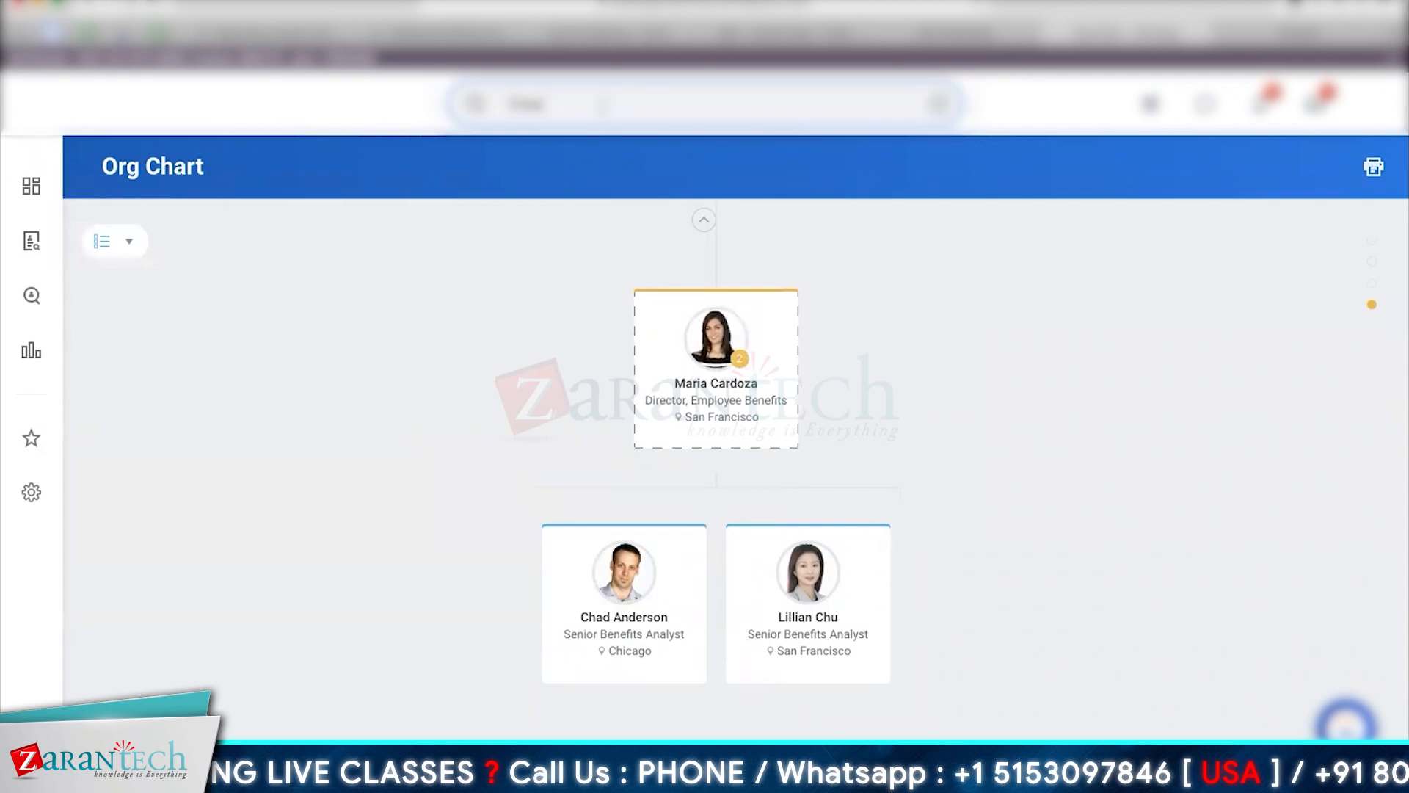
type("tion")
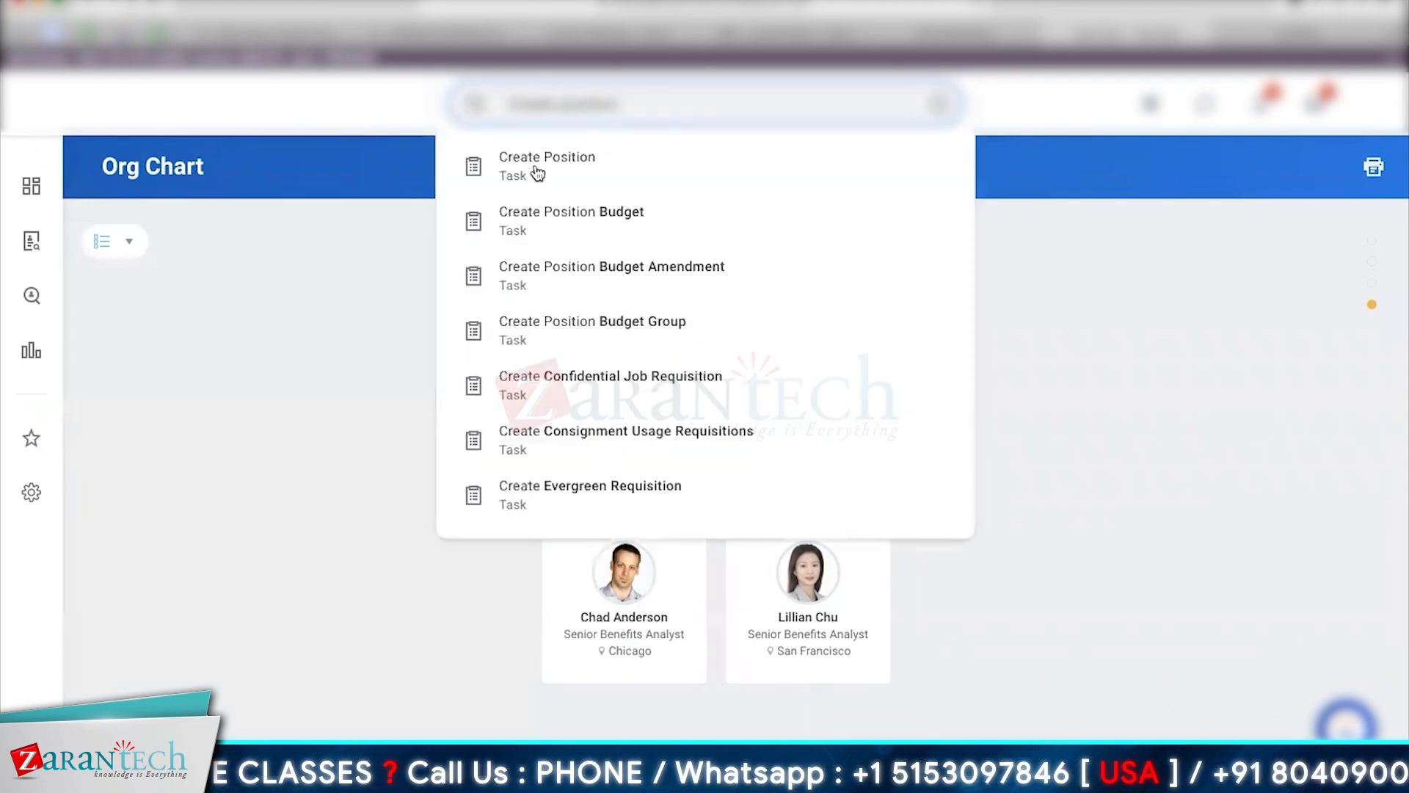
left_click(538, 173)
Choose Global Support - Canada Group under the Calgary location as the supervisory organization and continue to the position form.
key("BackSpace")
type("employee benefi")
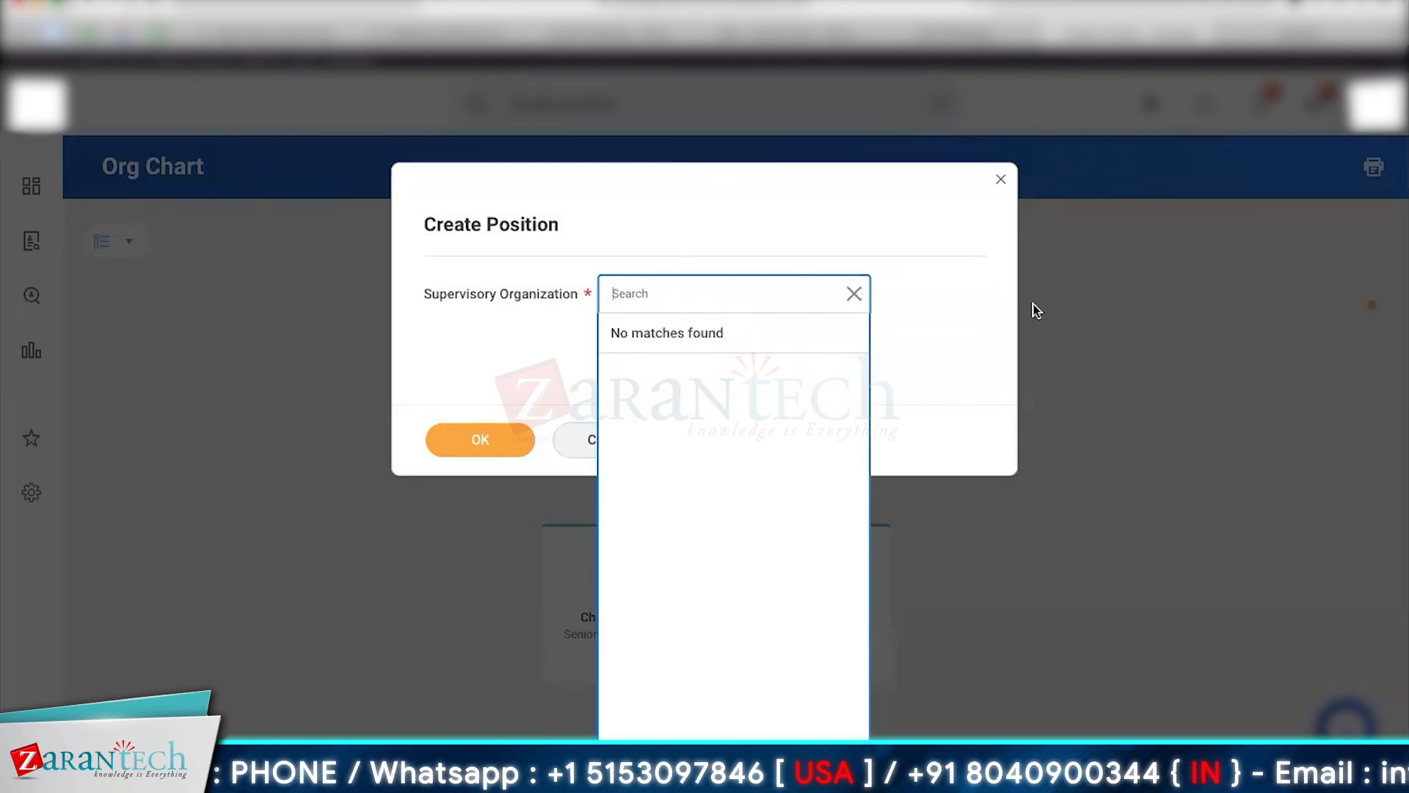
left_click(781, 294)
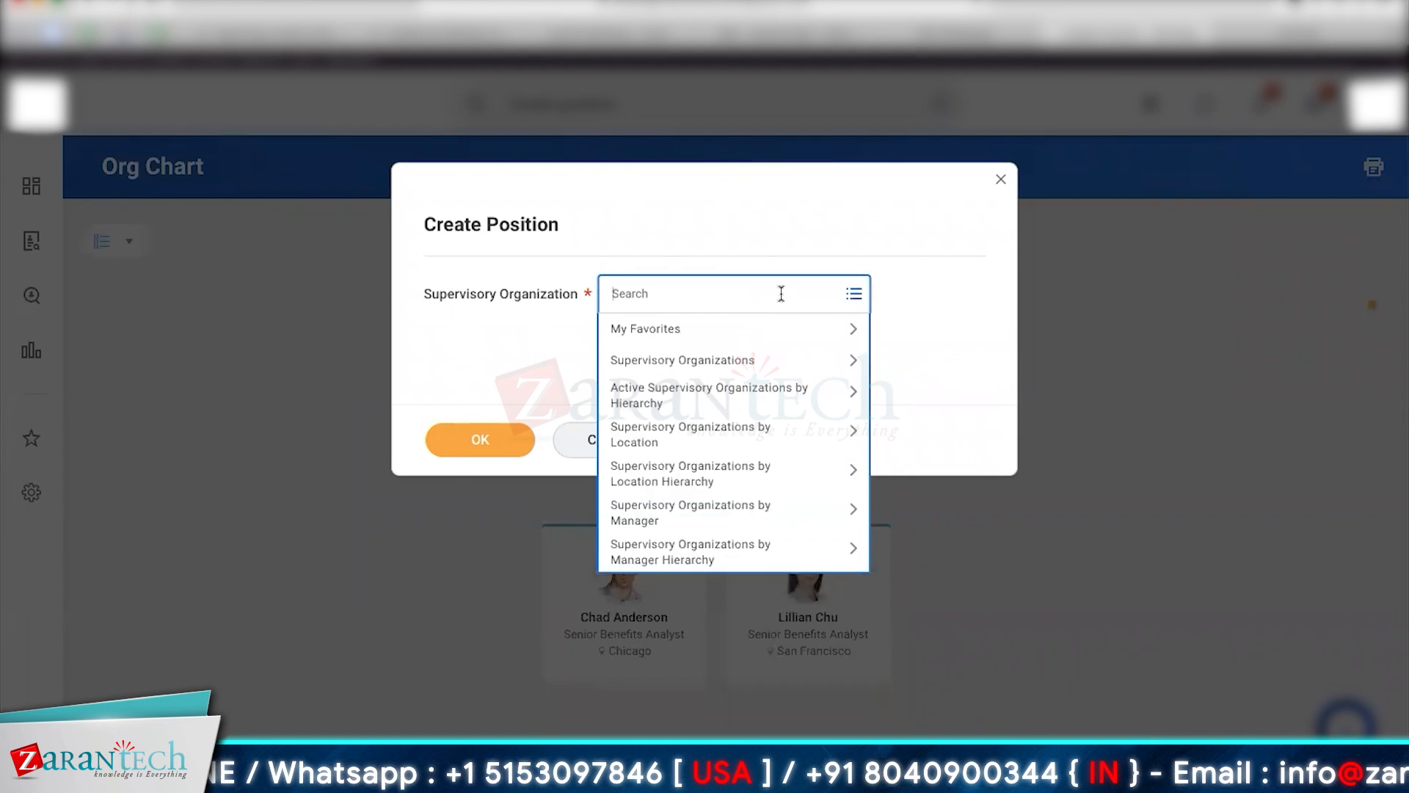
left_click(720, 437)
left_click(708, 679)
left_click(661, 367)
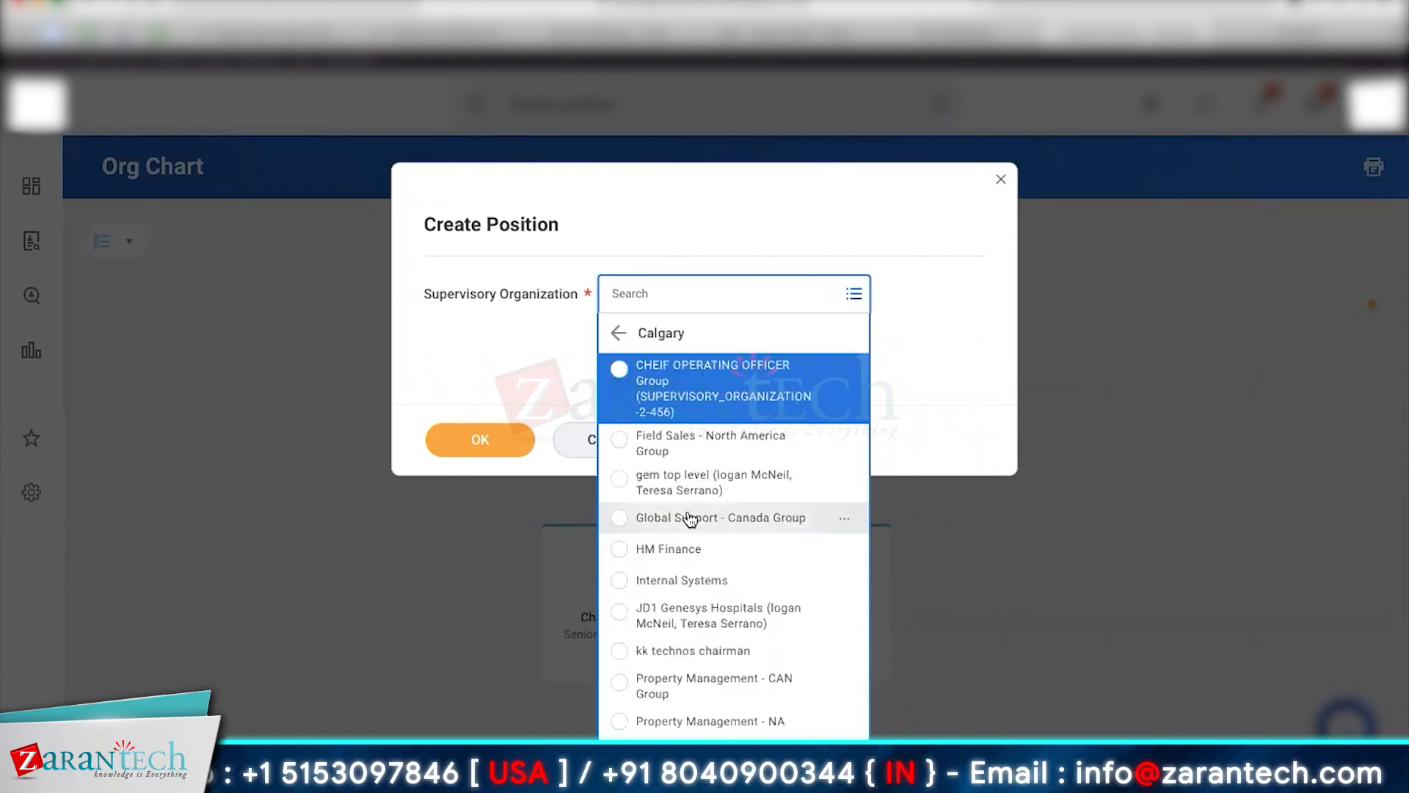
left_click(621, 519)
left_click(463, 448)
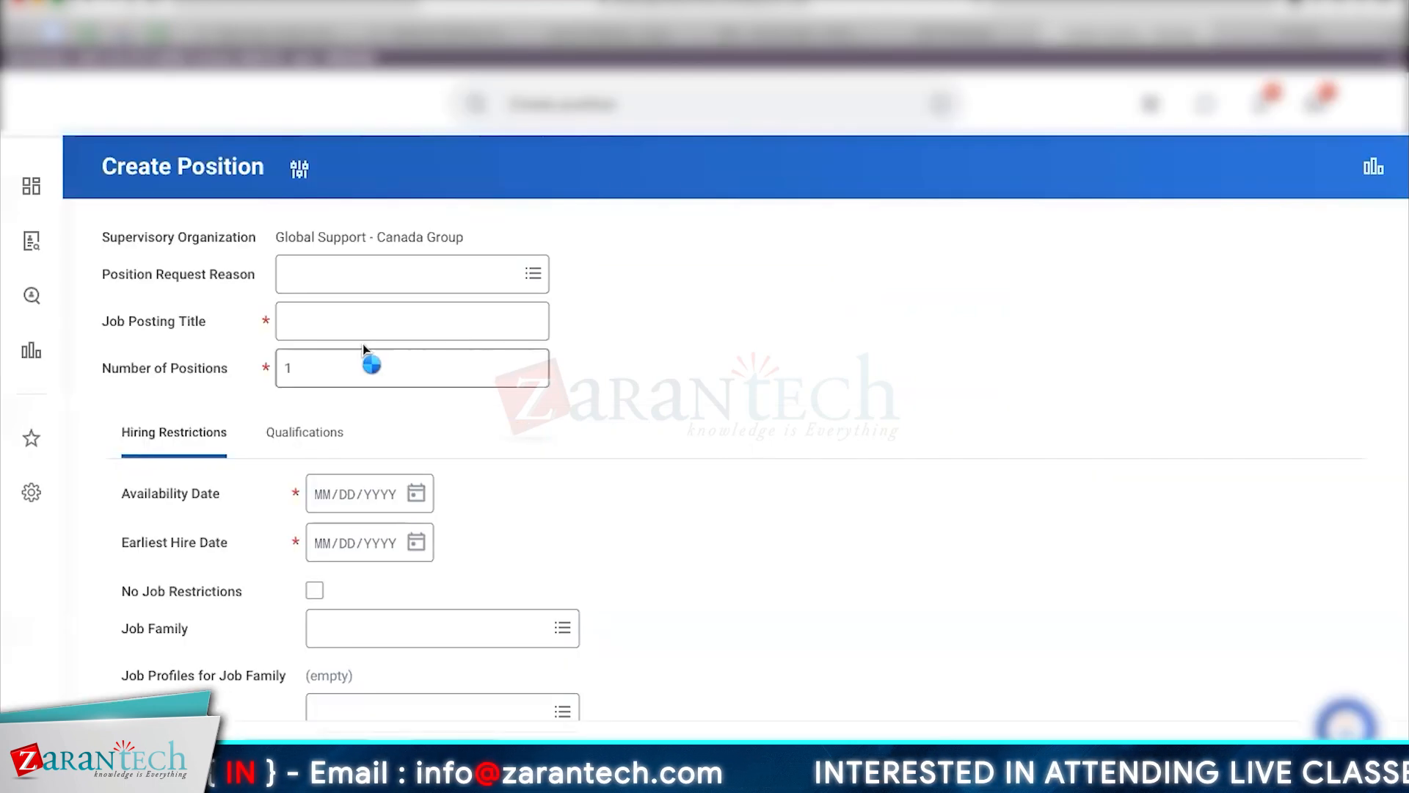
Set the position request reason to Position Request > Staff New Project and the job posting title to "Global Support Contractor".
left_click(335, 276)
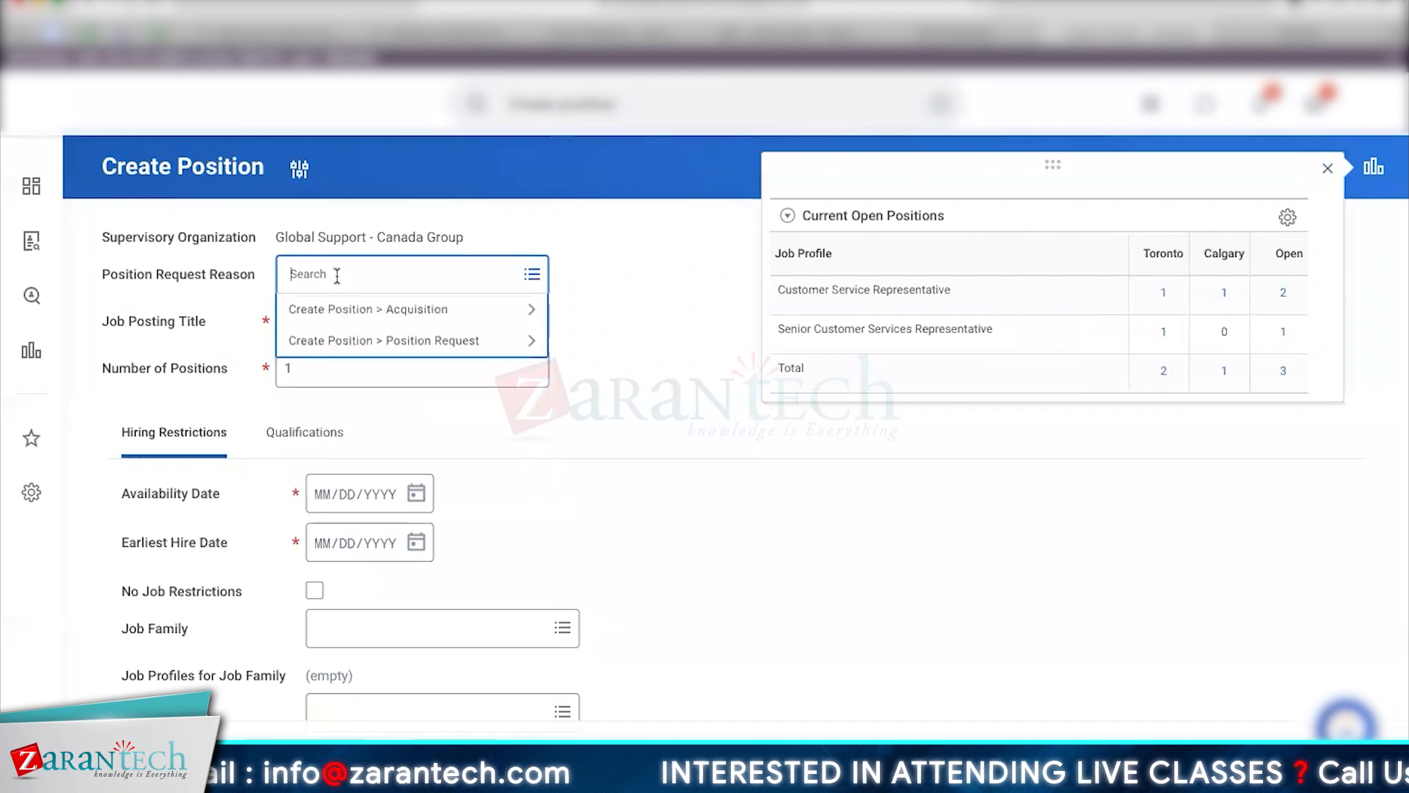
left_click(392, 342)
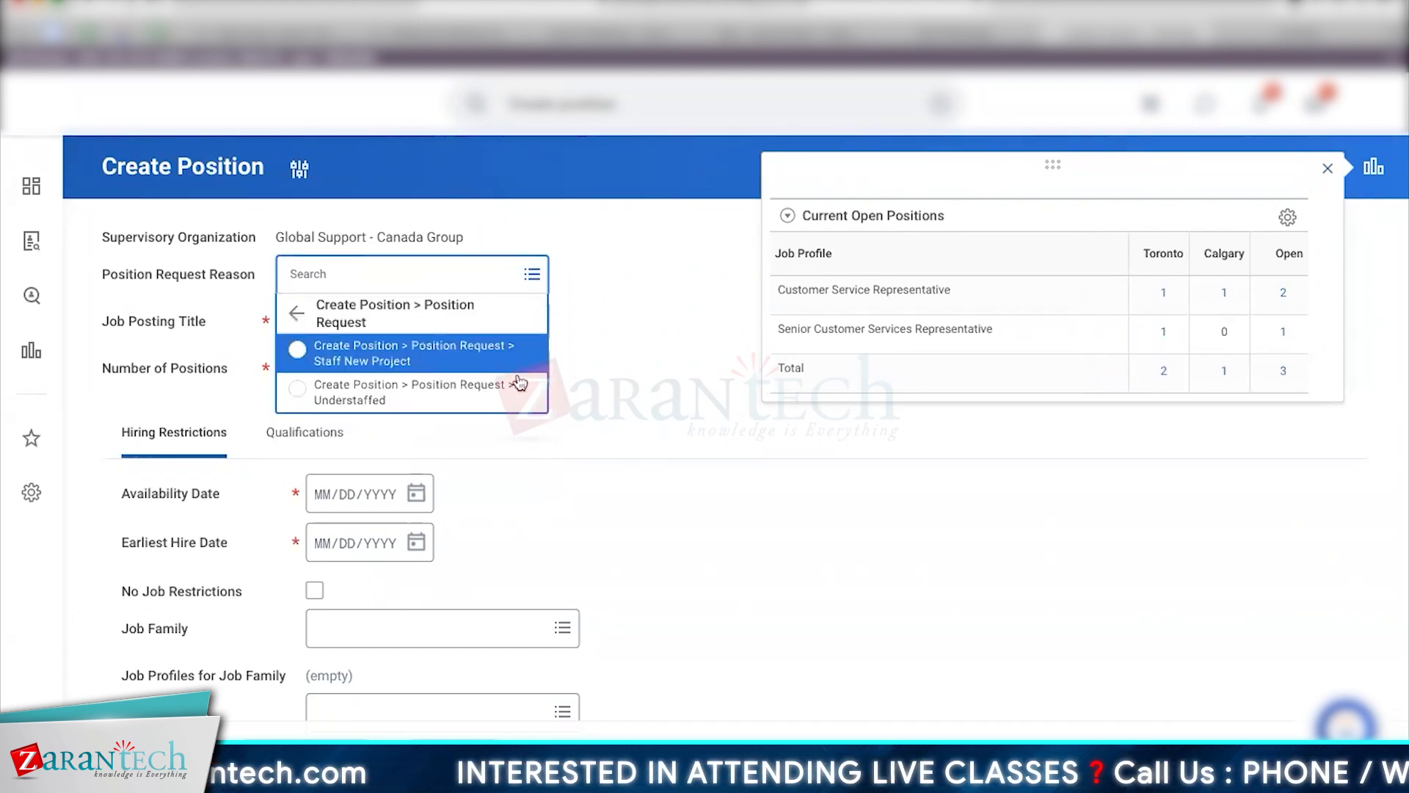
left_click(472, 355)
left_click(478, 332)
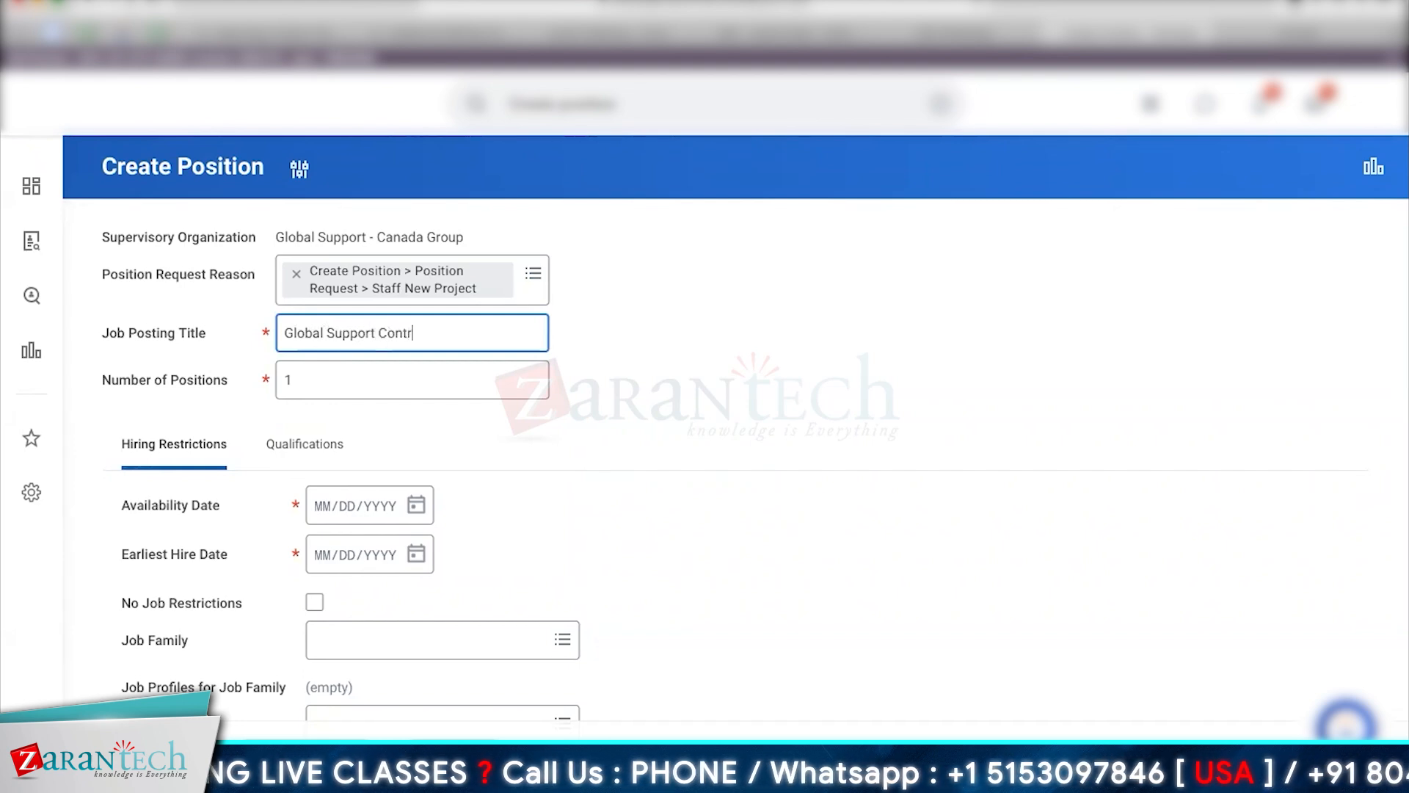
left_click(695, 463)
Set the number of positions to 2.
scroll(544, 384, "down", 3)
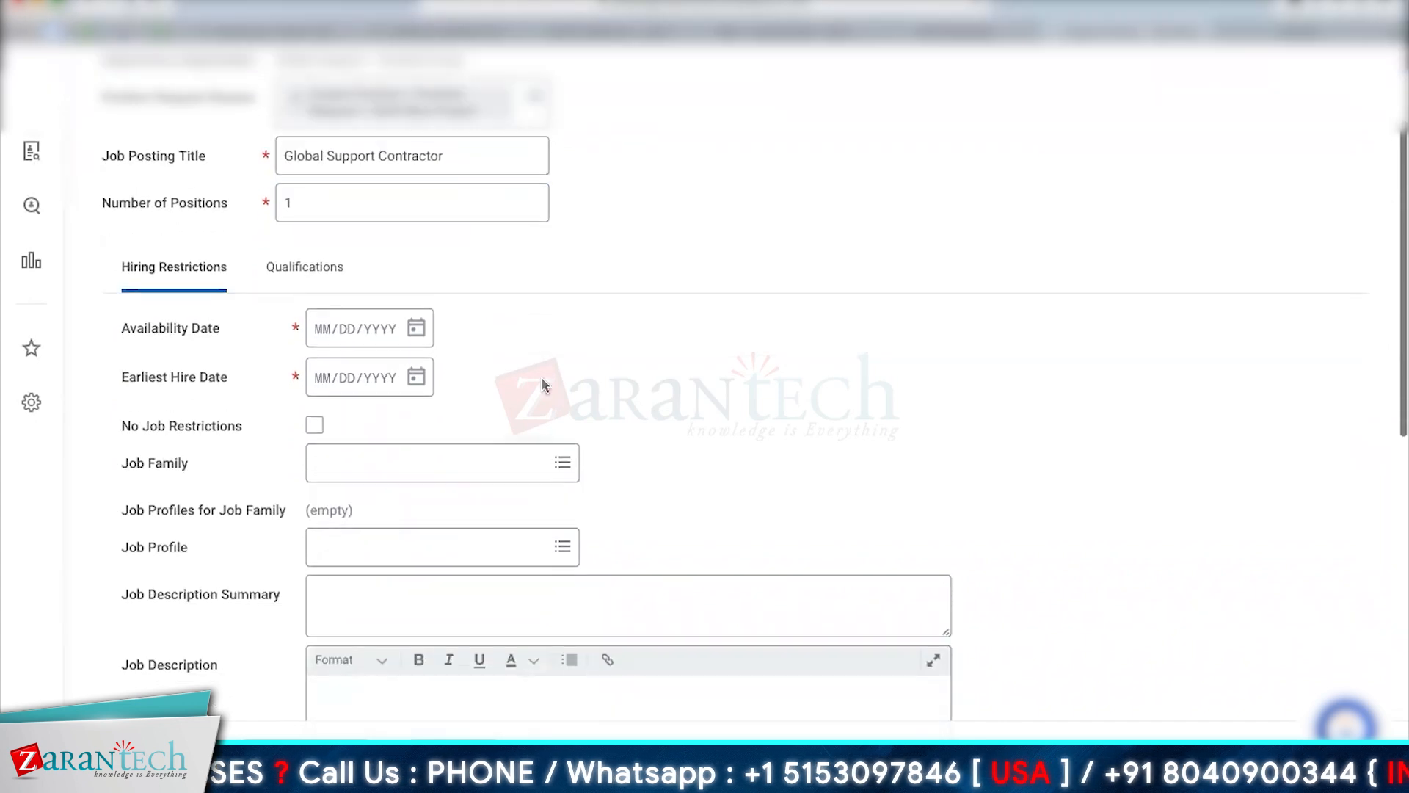
left_click(314, 171)
double_click(314, 203)
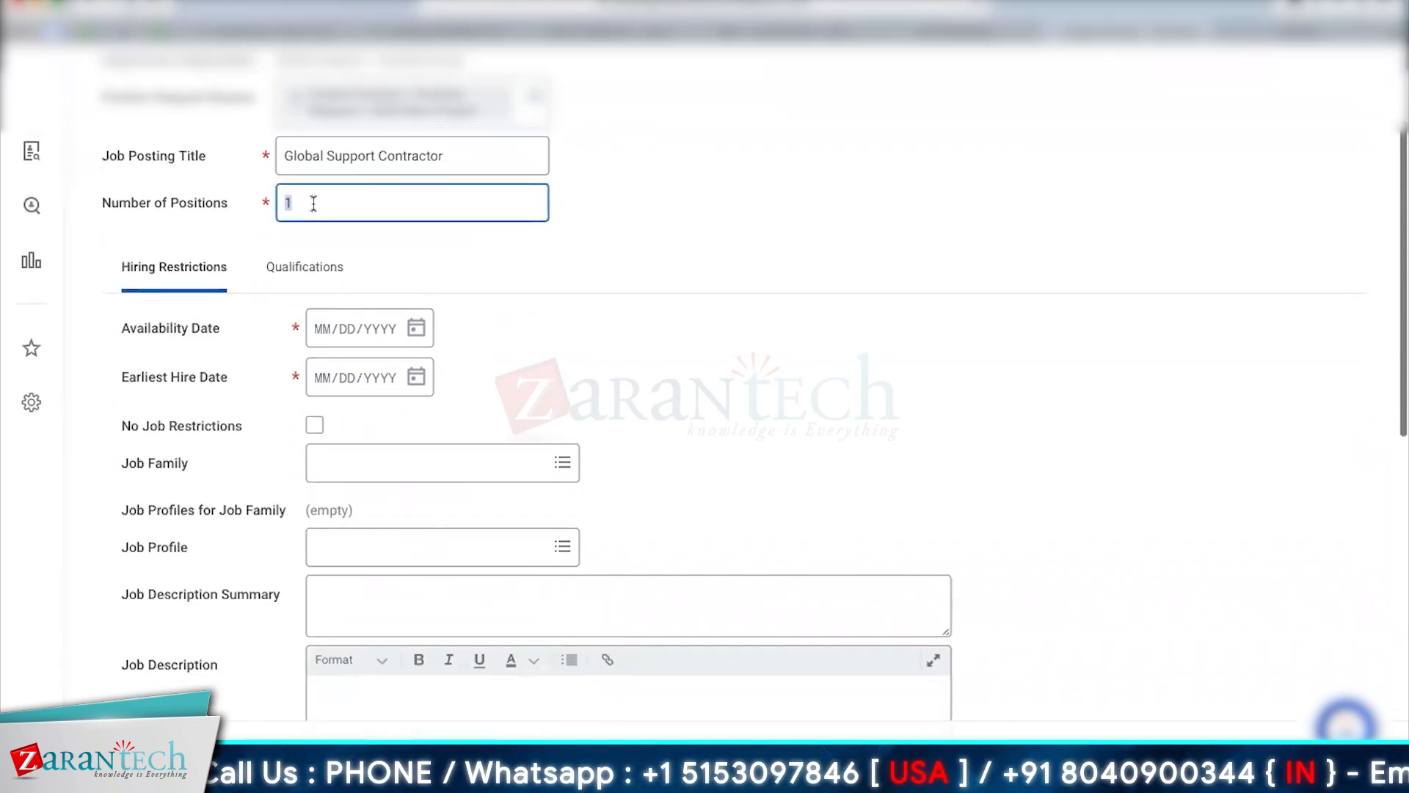
type("2")
left_click(664, 288)
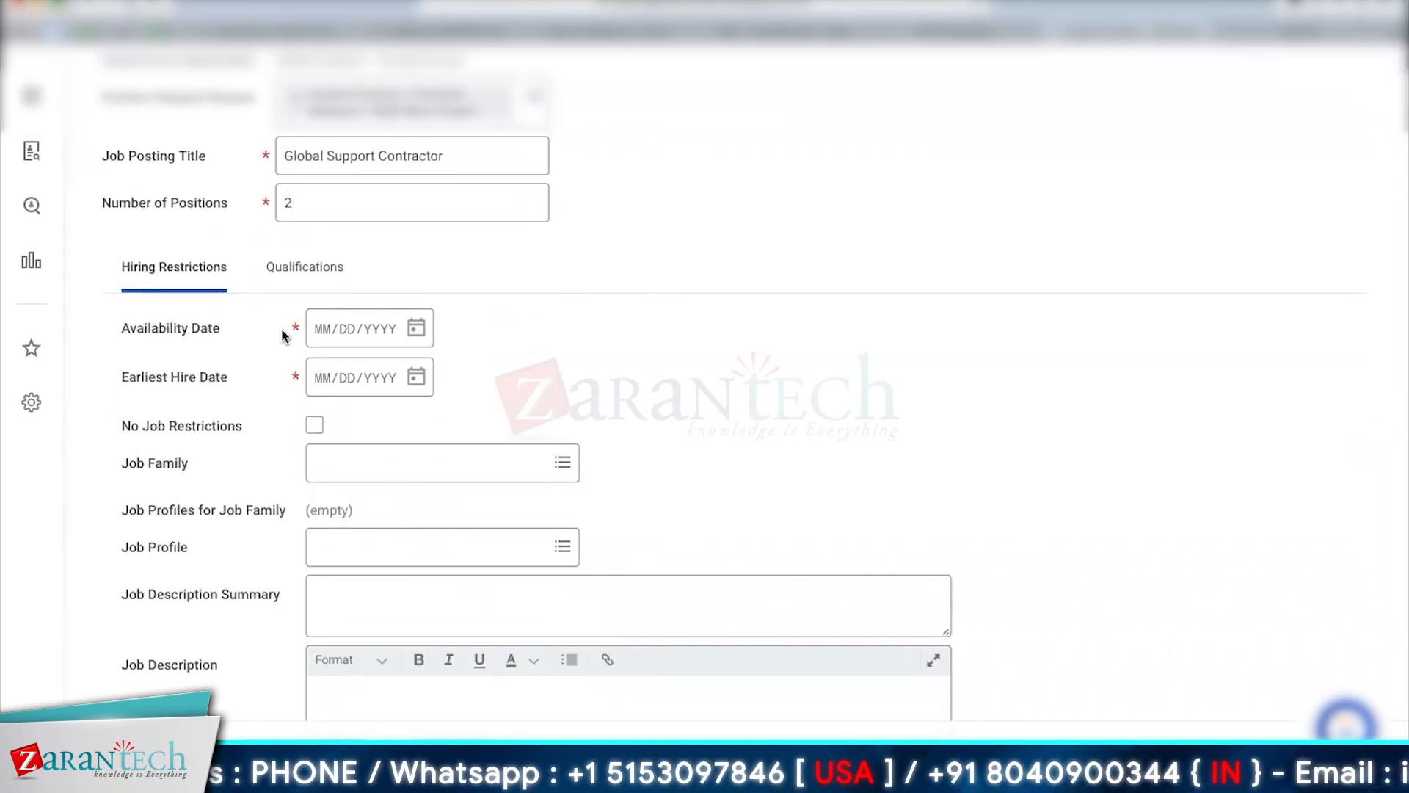
Fill in the availability date and the earliest hire date for the position.
left_click(416, 328)
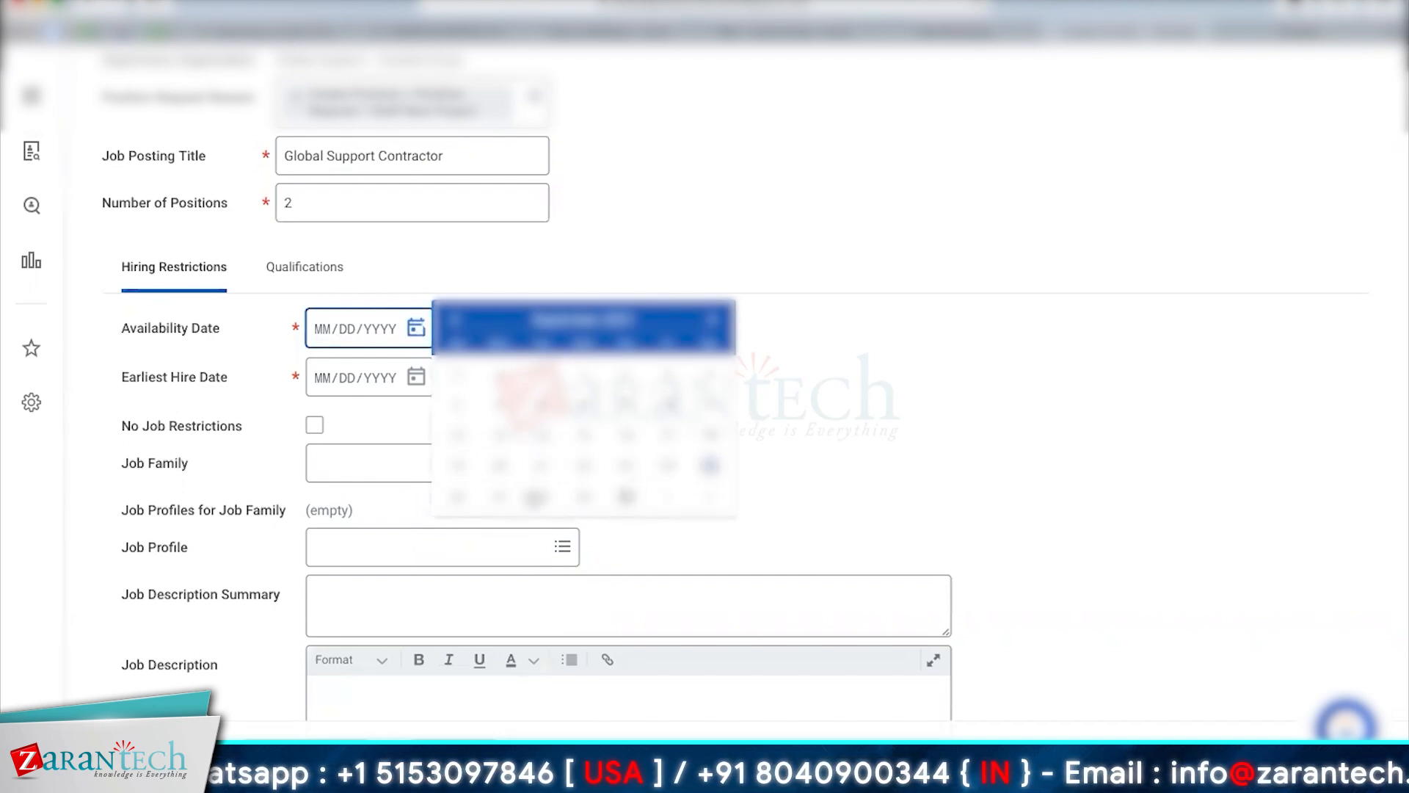
left_click(705, 469)
left_click(416, 377)
left_click(714, 515)
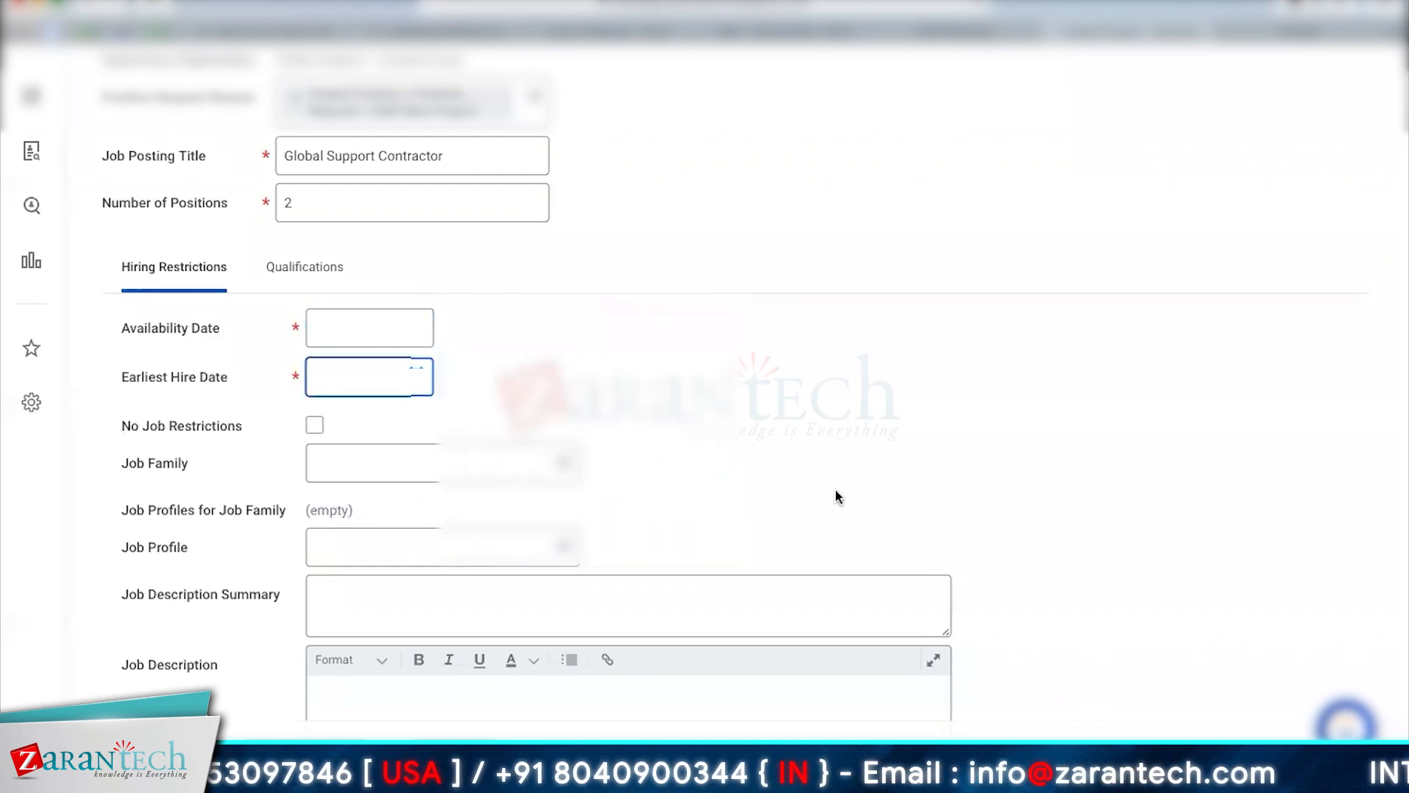
left_click(823, 422)
Restrict the position to the IT-Support job family and the Customer Service Operations Support job profile.
left_click(436, 468)
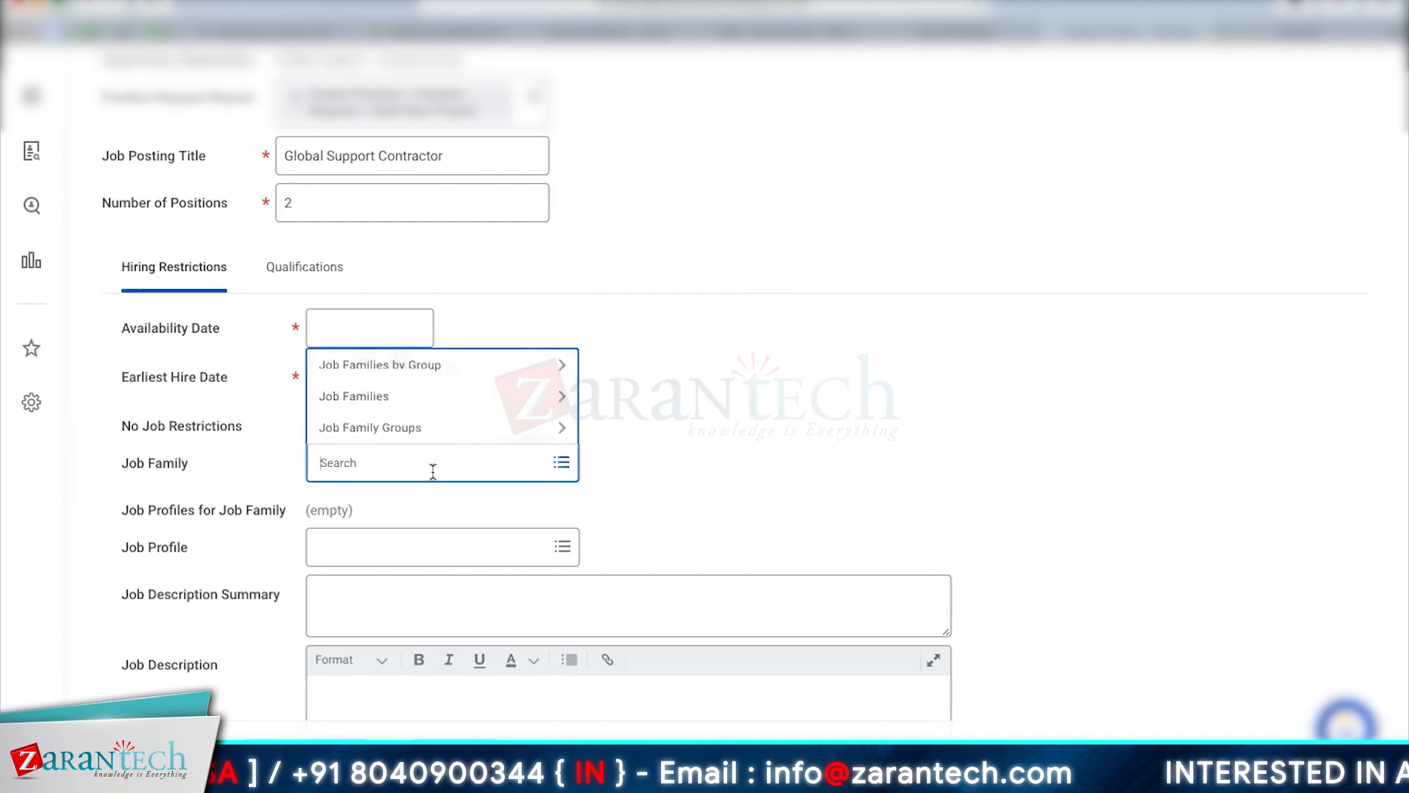
type("support")
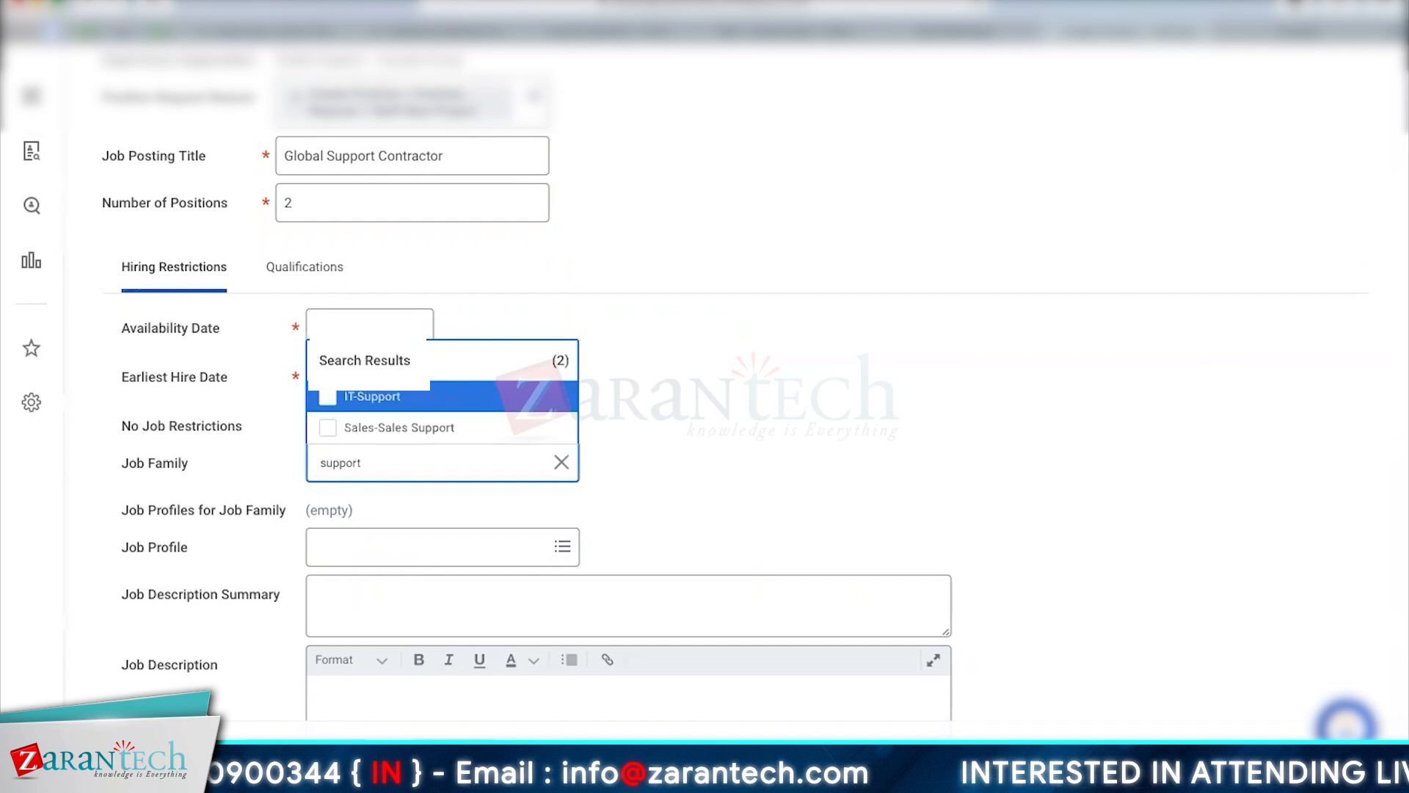
left_click(388, 413)
left_click(443, 505)
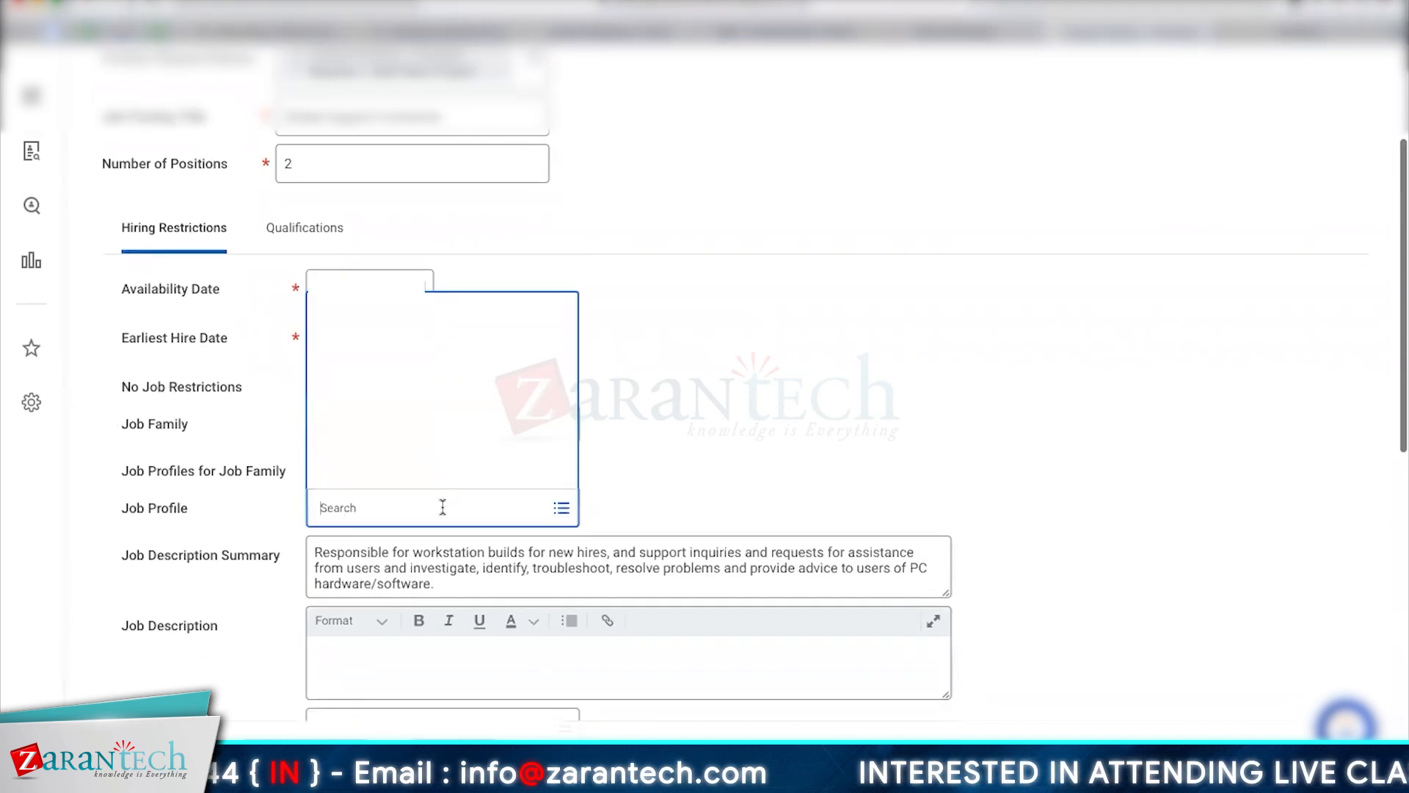
type("suppor")
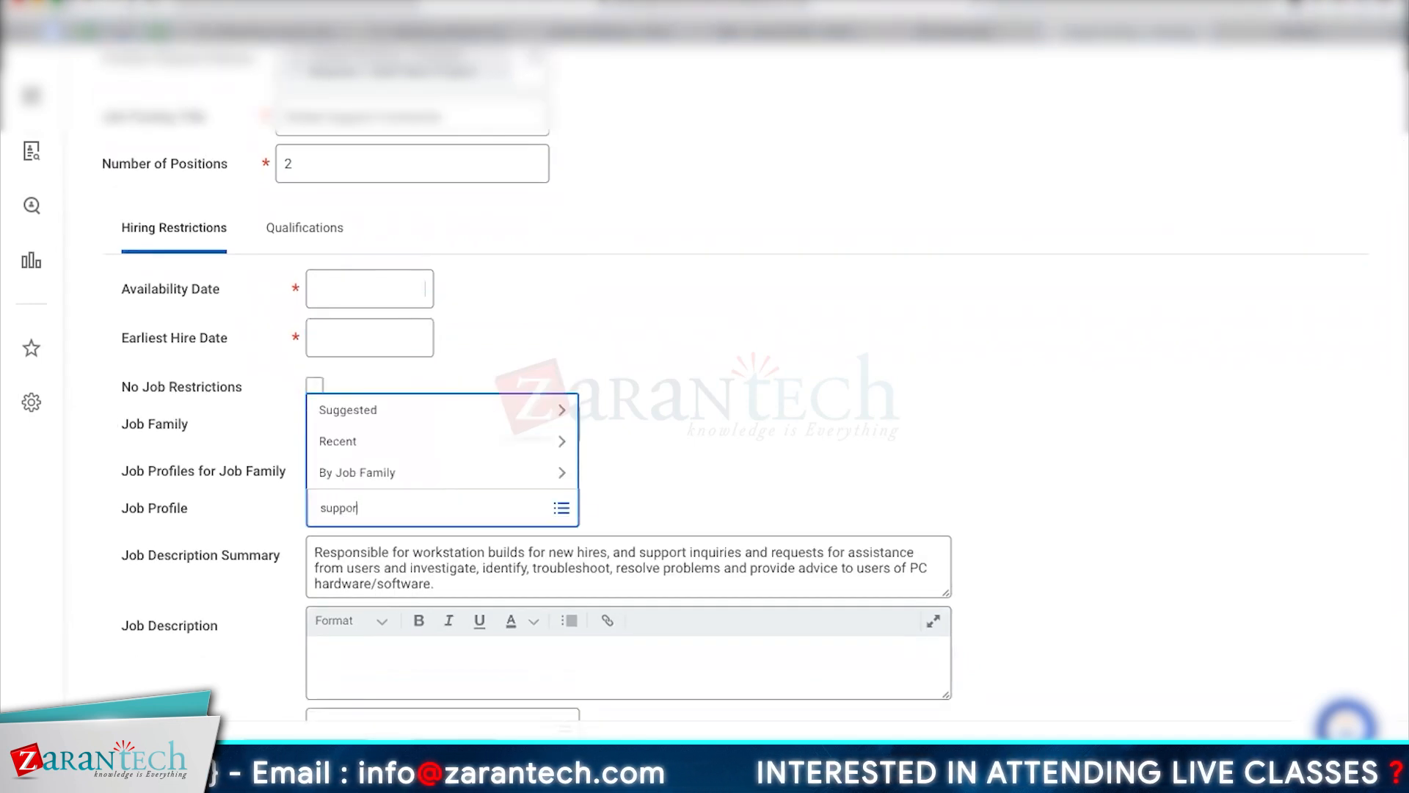
type("t")
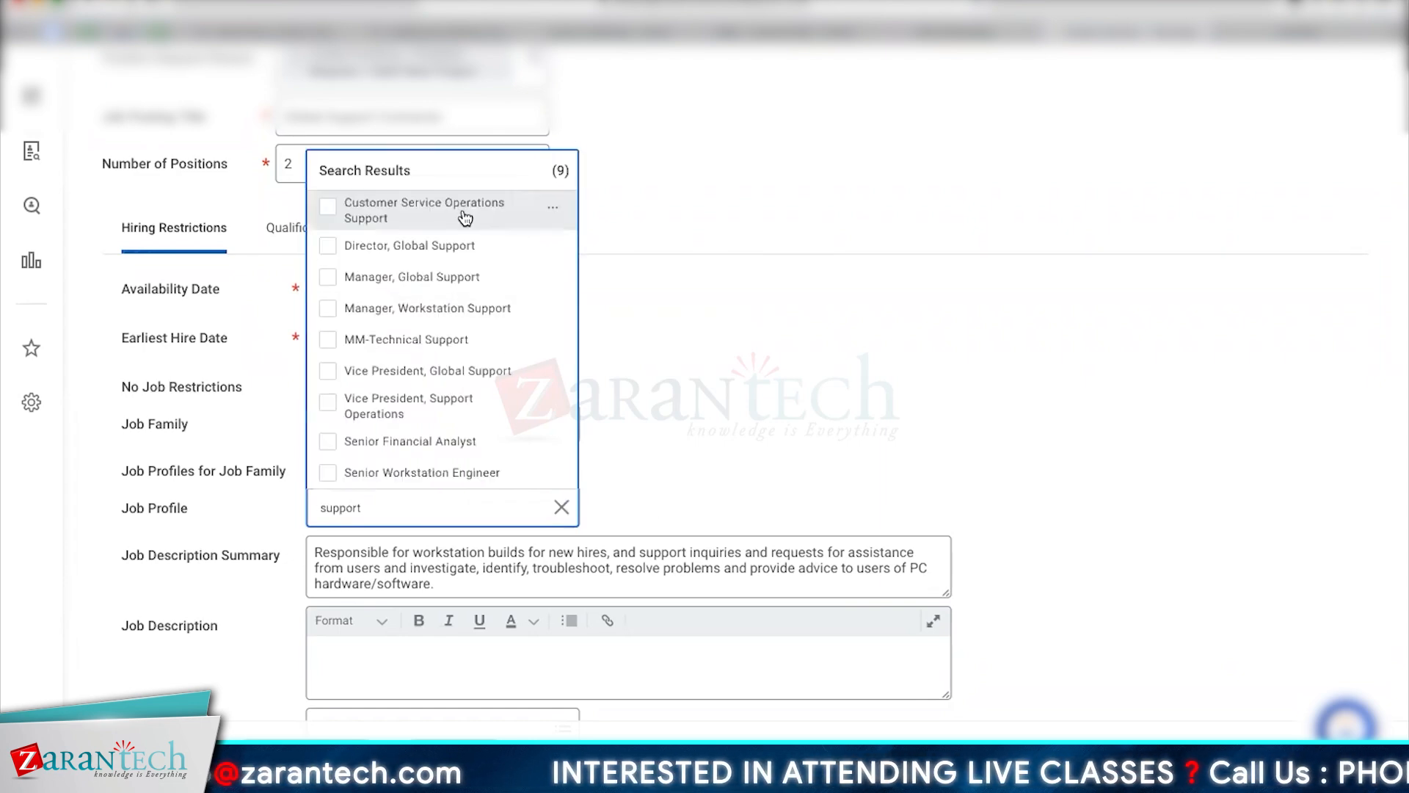
left_click(488, 218)
Review the job description summary and the remaining hiring restriction fields below it.
scroll(1174, 472, "down", 3)
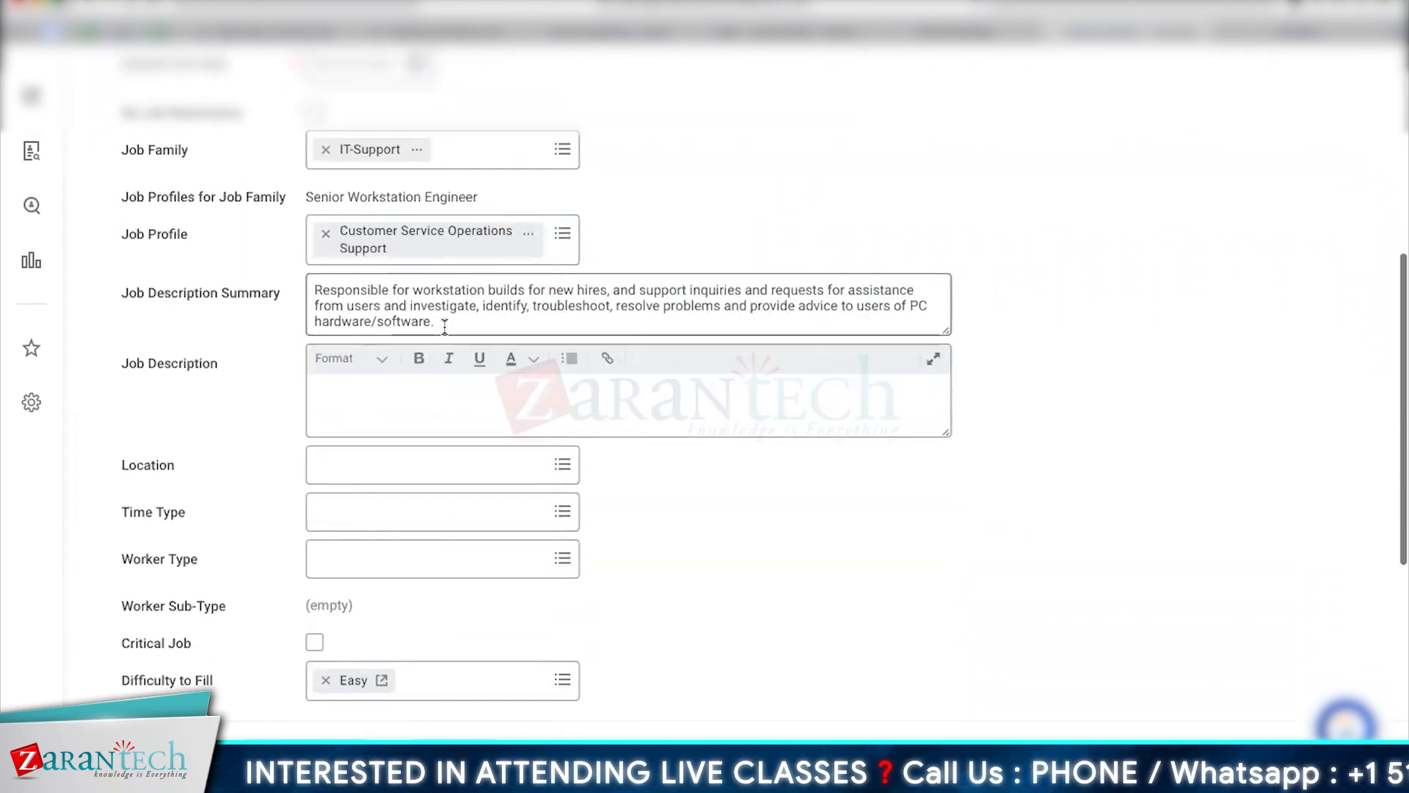
left_click_drag(439, 323, 318, 278)
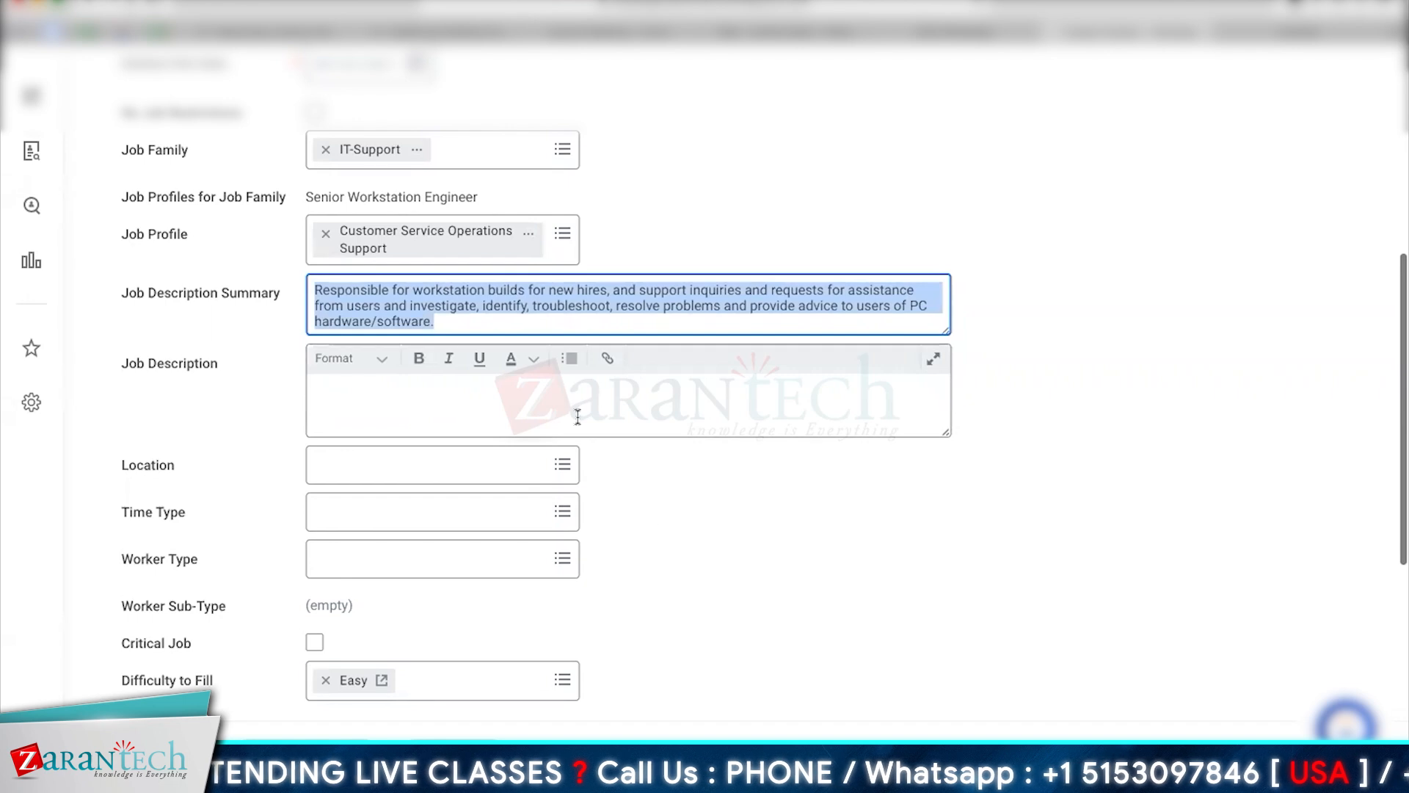
left_click(966, 586)
scroll(966, 585, "down", 1)
scroll(966, 586, "down", 3)
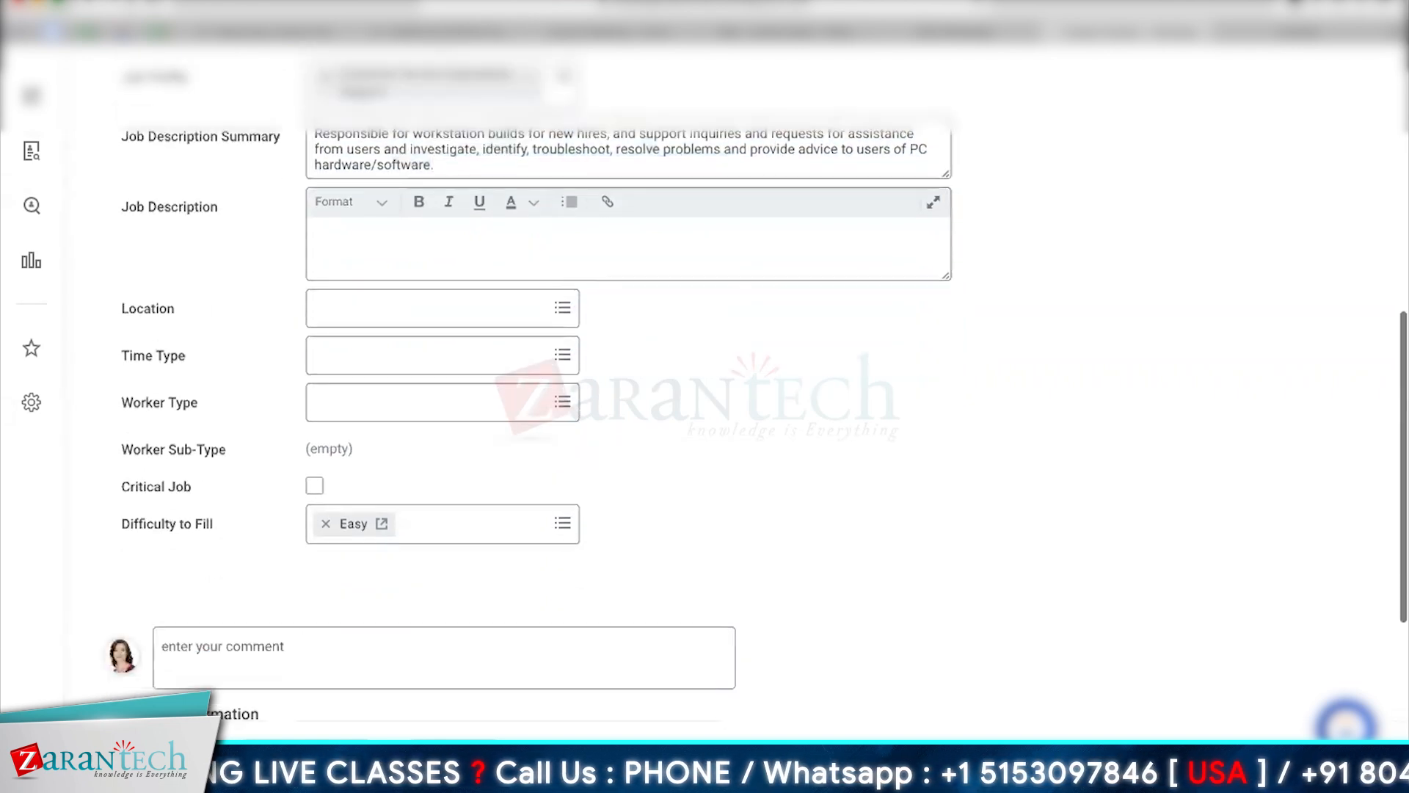
Set the position's location to Baltimore.
left_click(449, 302)
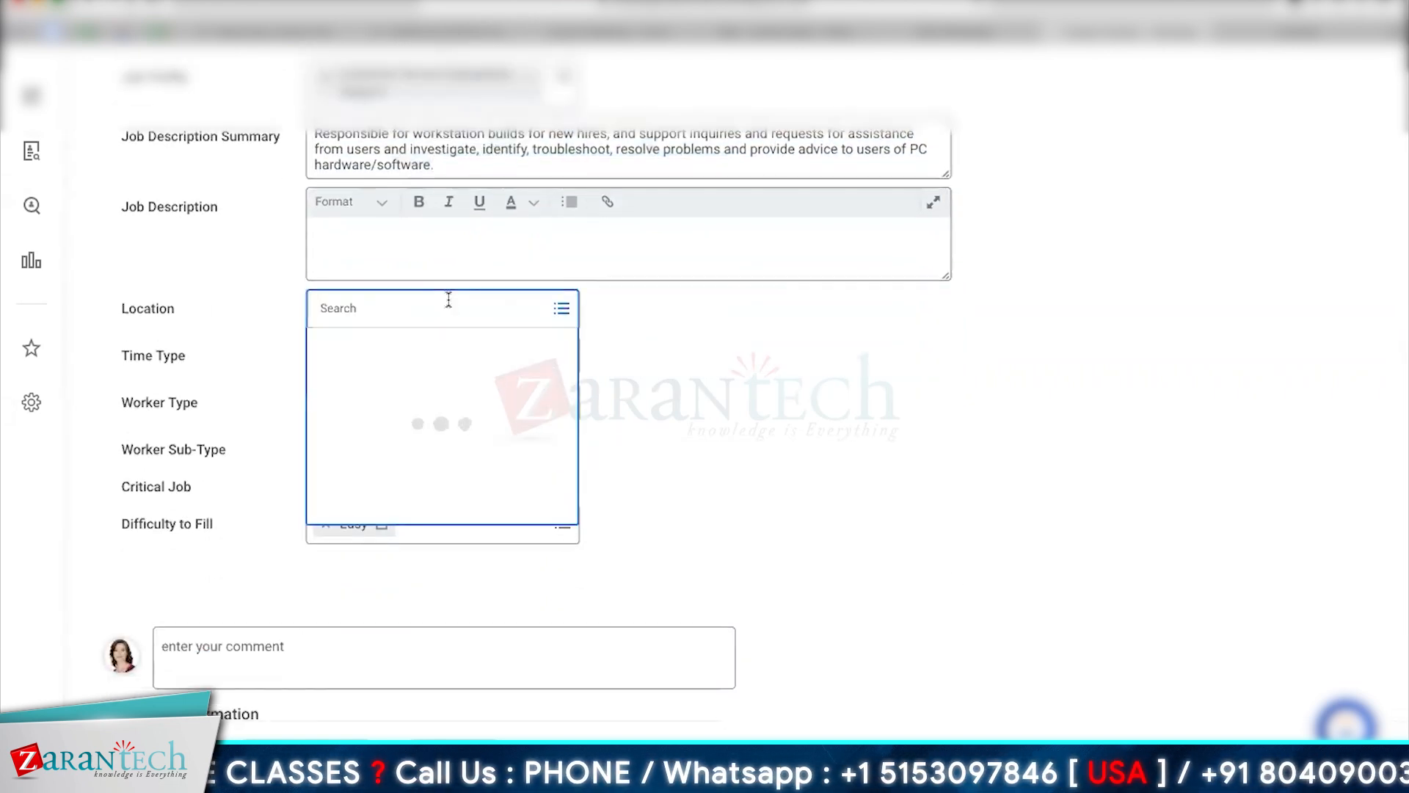
type("Can")
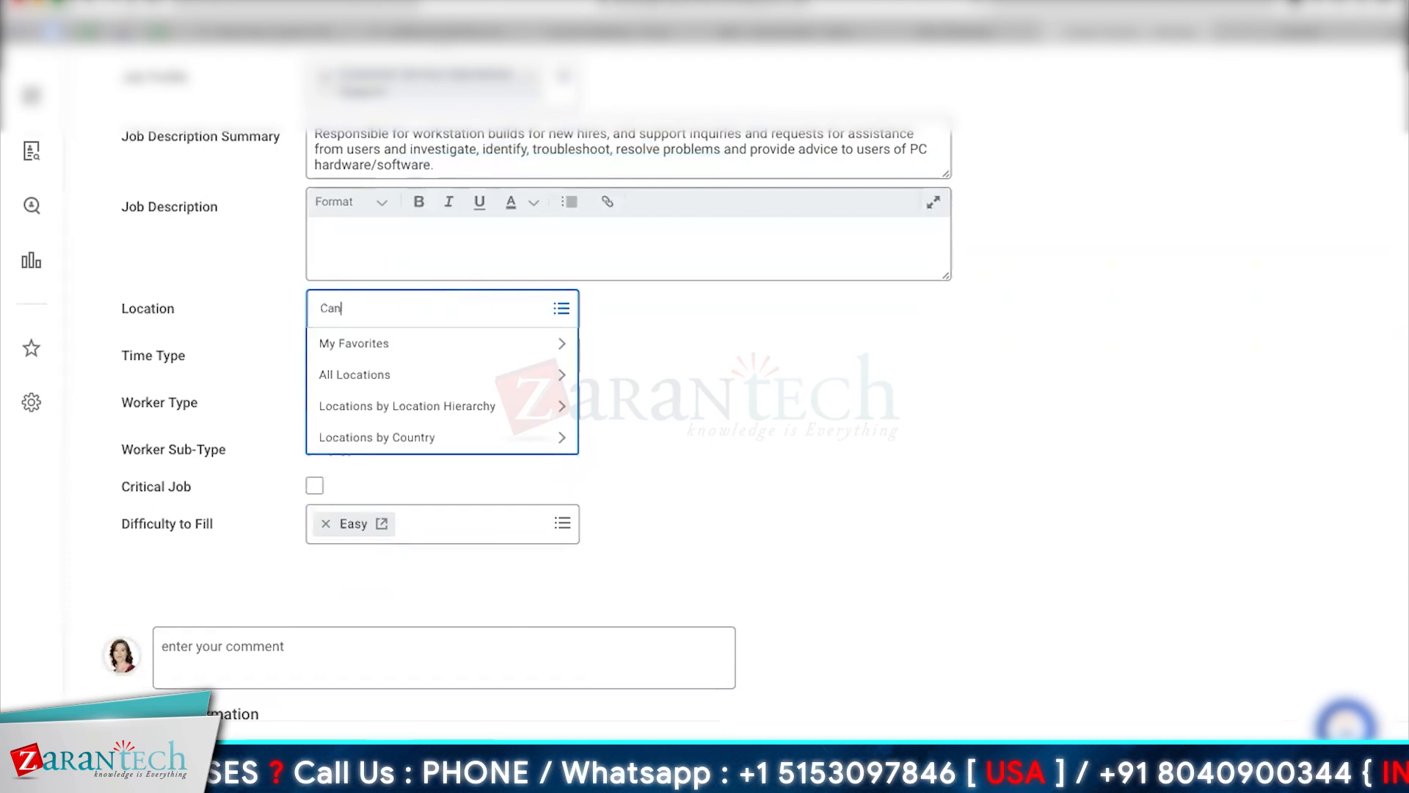
type("ada")
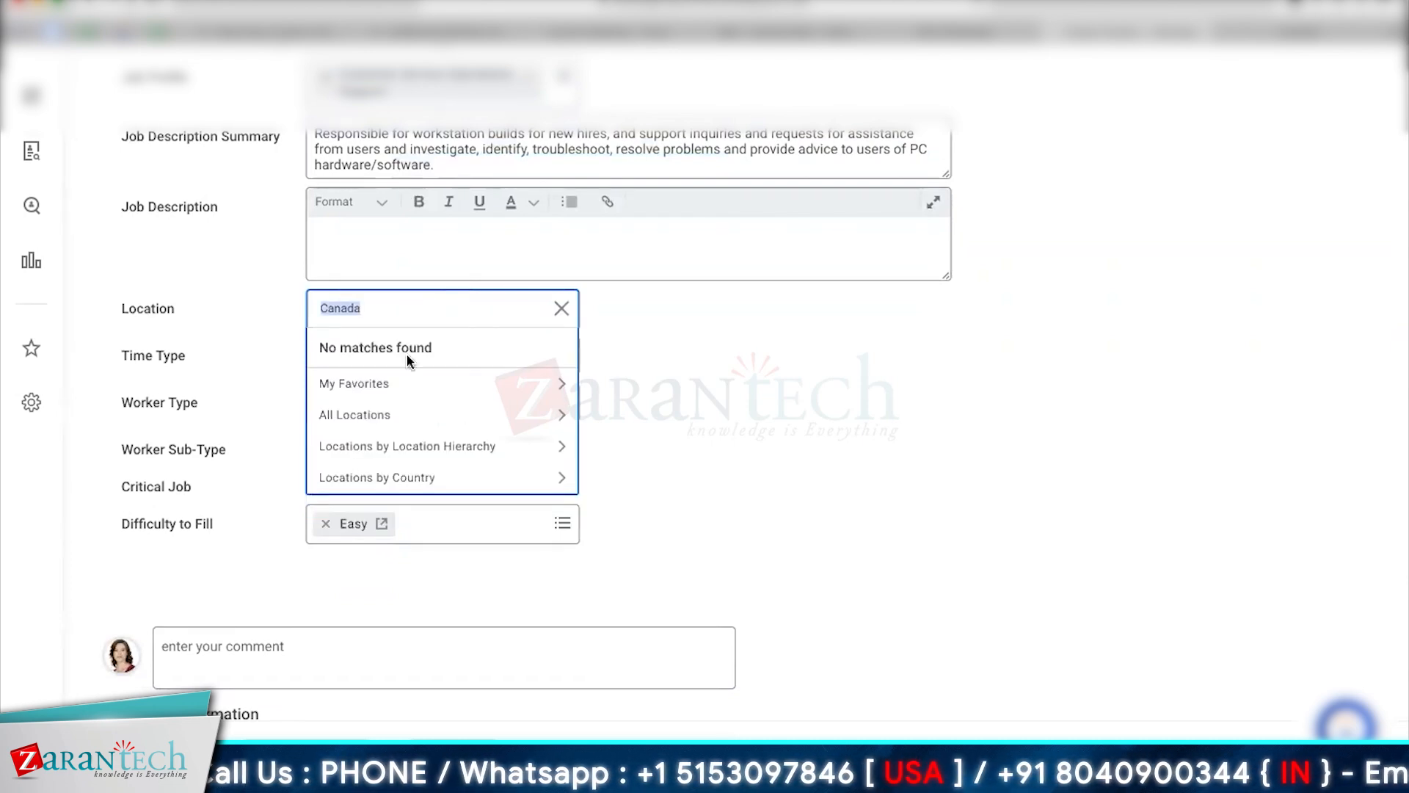
left_click(387, 417)
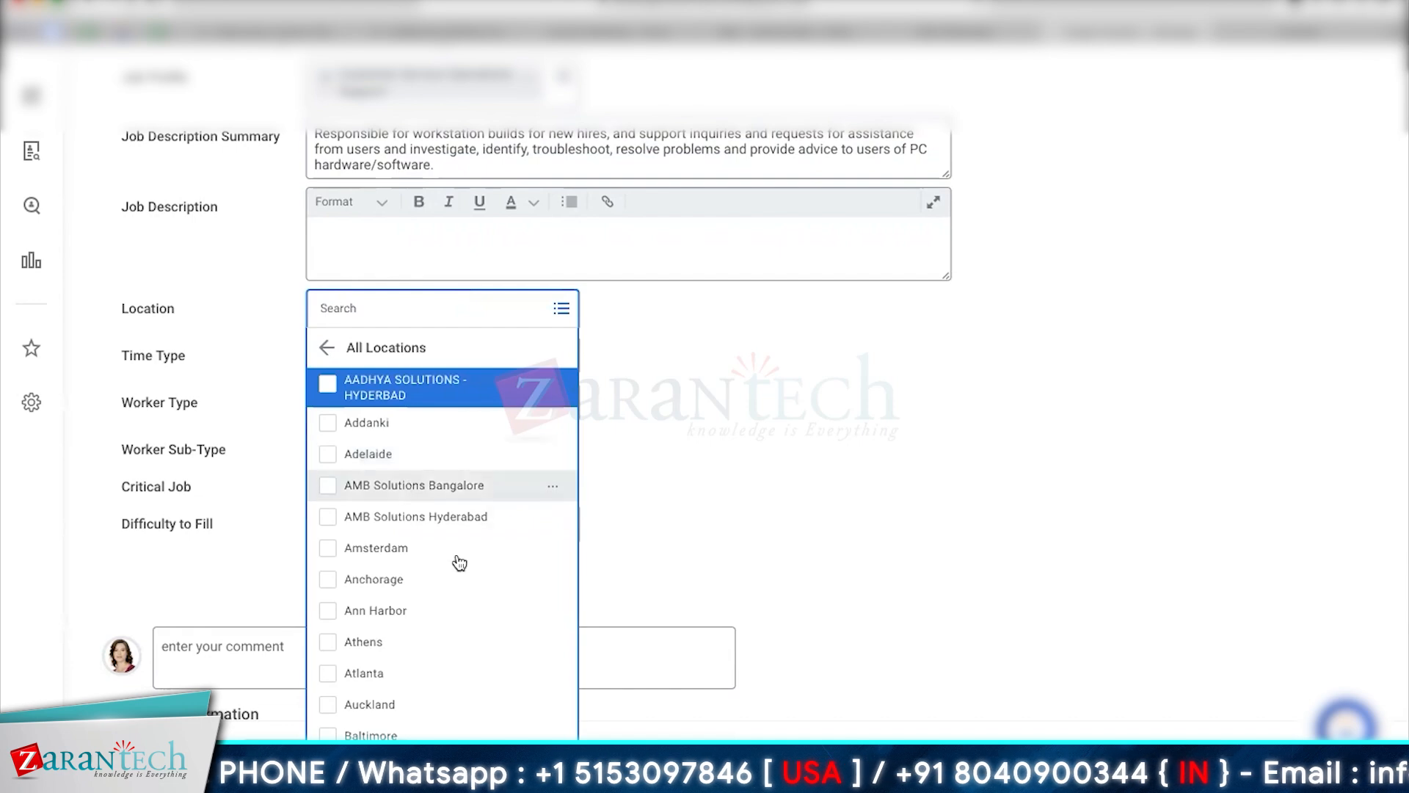
left_click(381, 734)
left_click(756, 429)
Set the time type to Full time and the worker type to Contingent Worker.
left_click(363, 360)
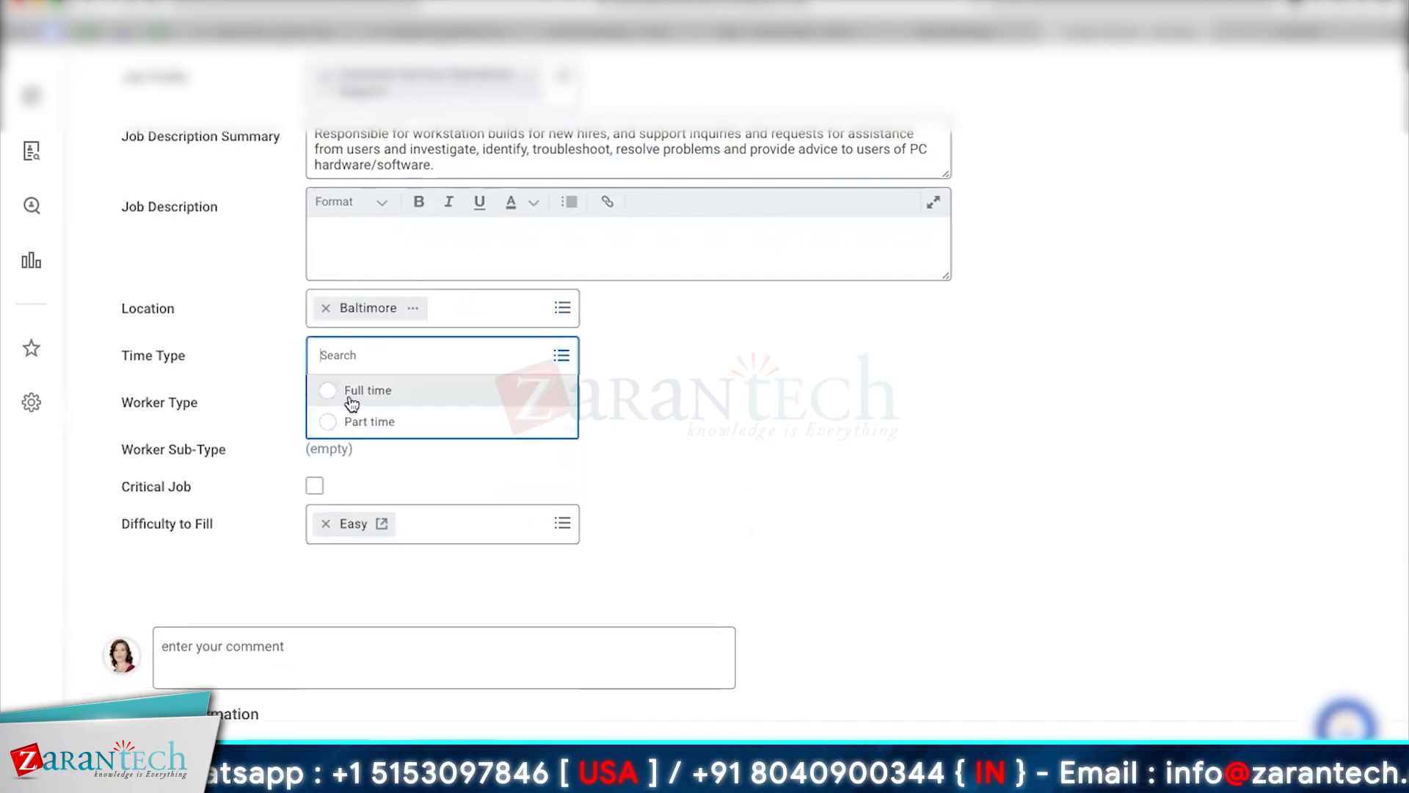
left_click(352, 403)
left_click(413, 402)
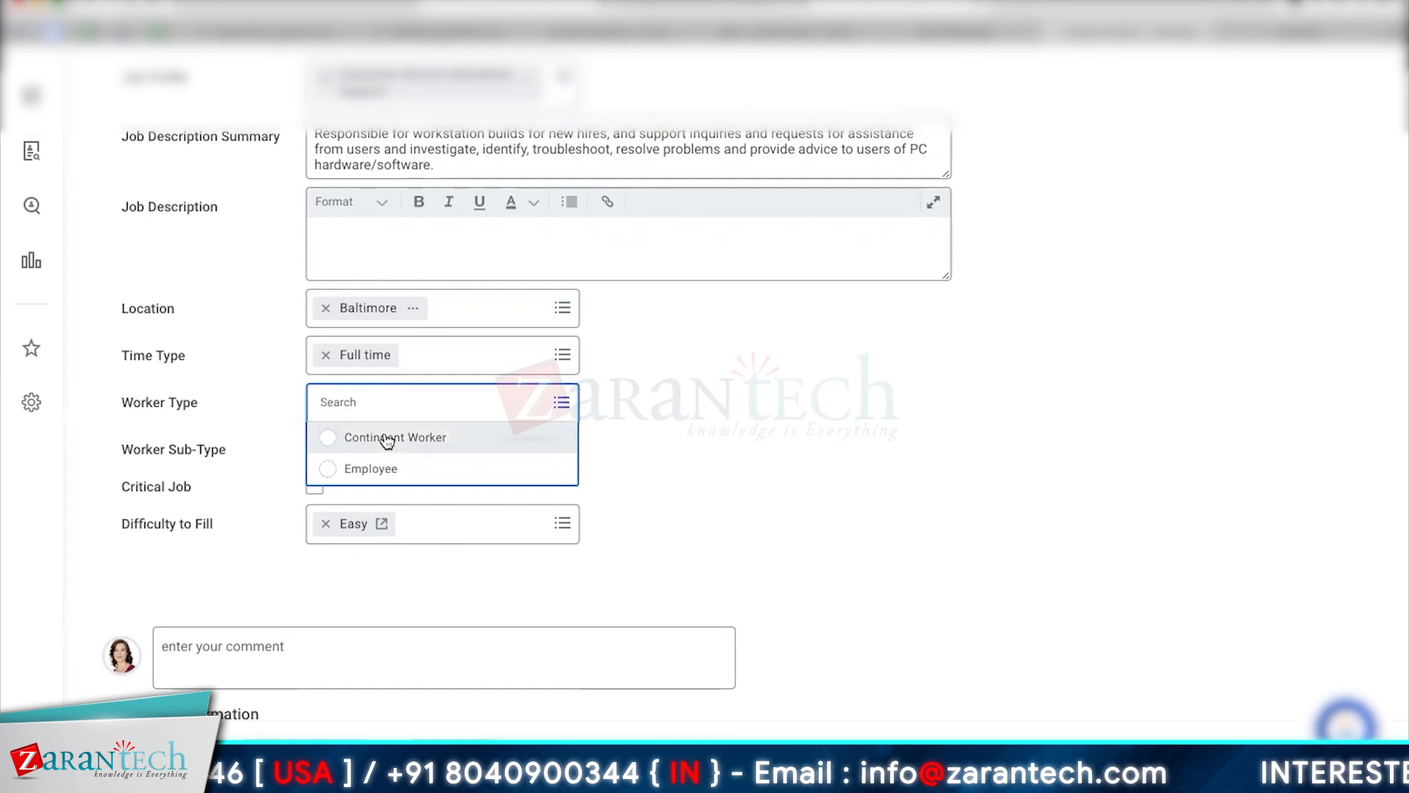
left_click(387, 438)
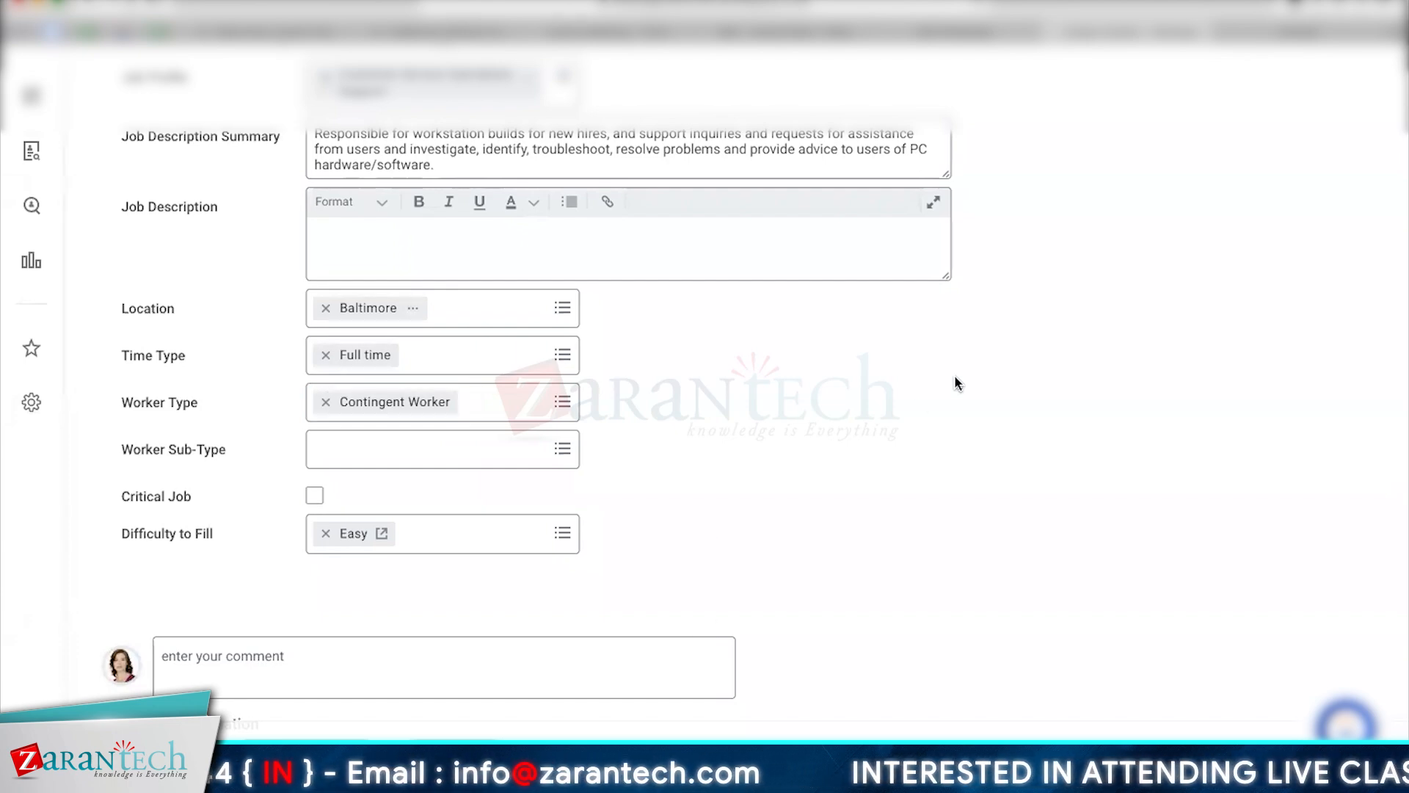
Re-enter the IT-Support job family and the Customer Service Operations Support job profile in the hiring restrictions.
scroll(956, 382, "down", 3)
scroll(942, 477, "up", 5)
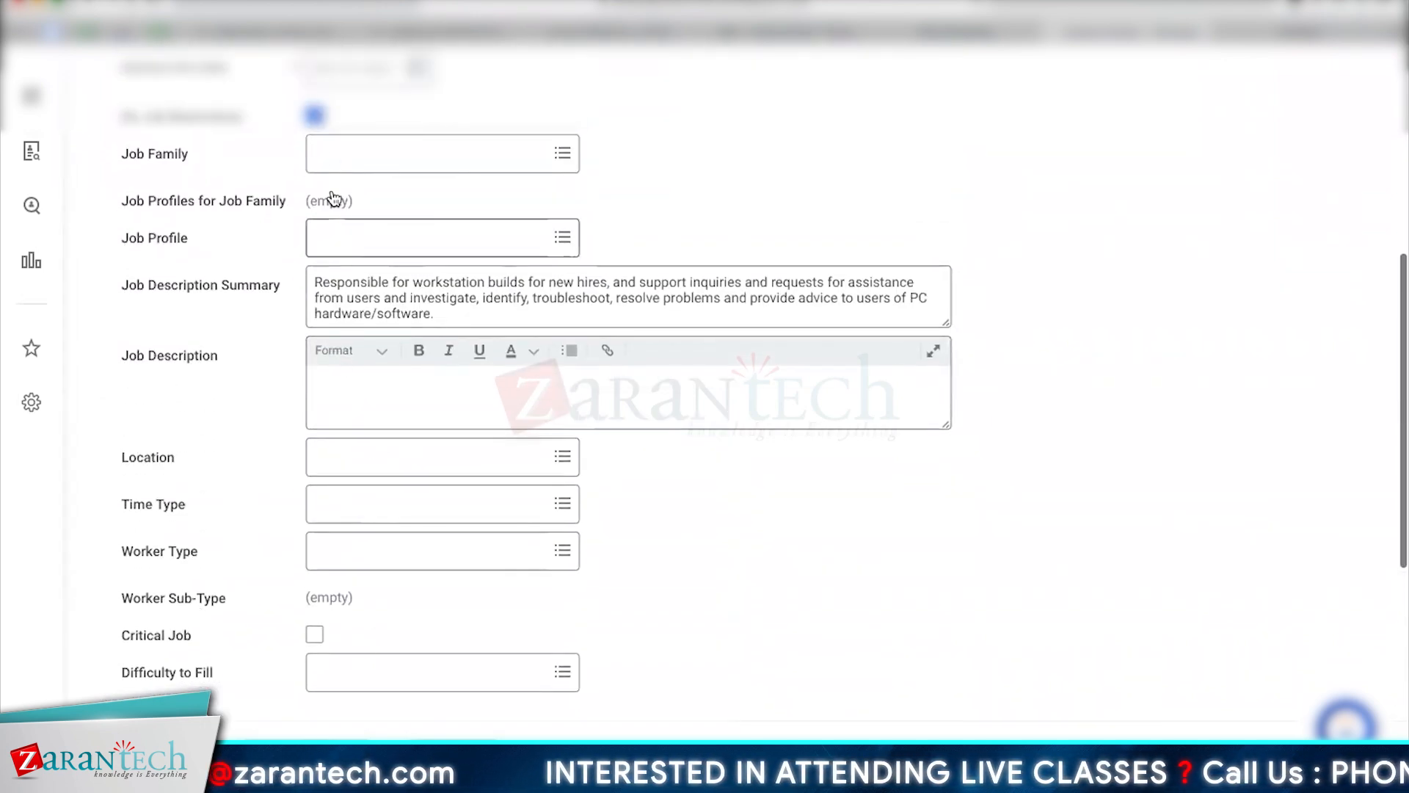
left_click(380, 157)
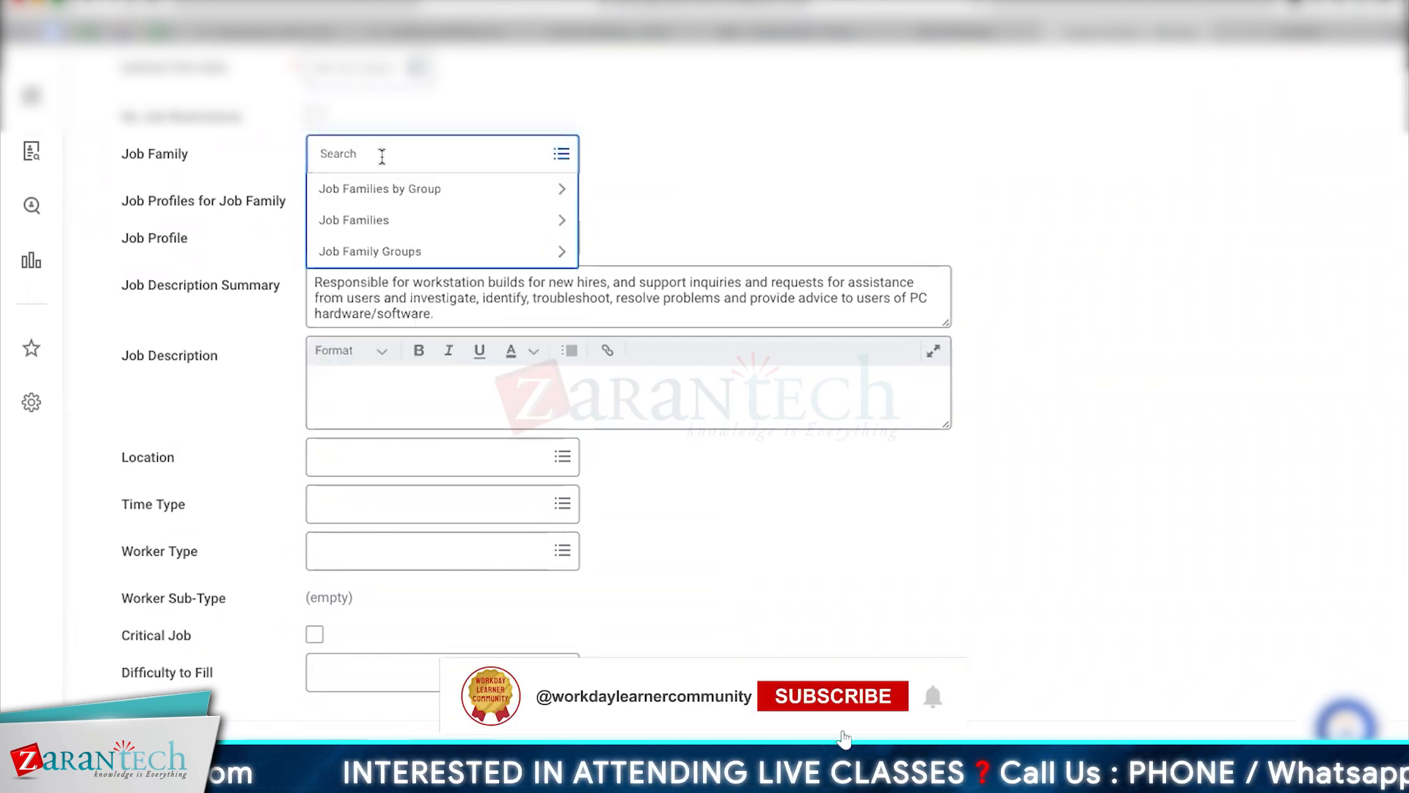
type("Support")
key("Return")
left_click(371, 229)
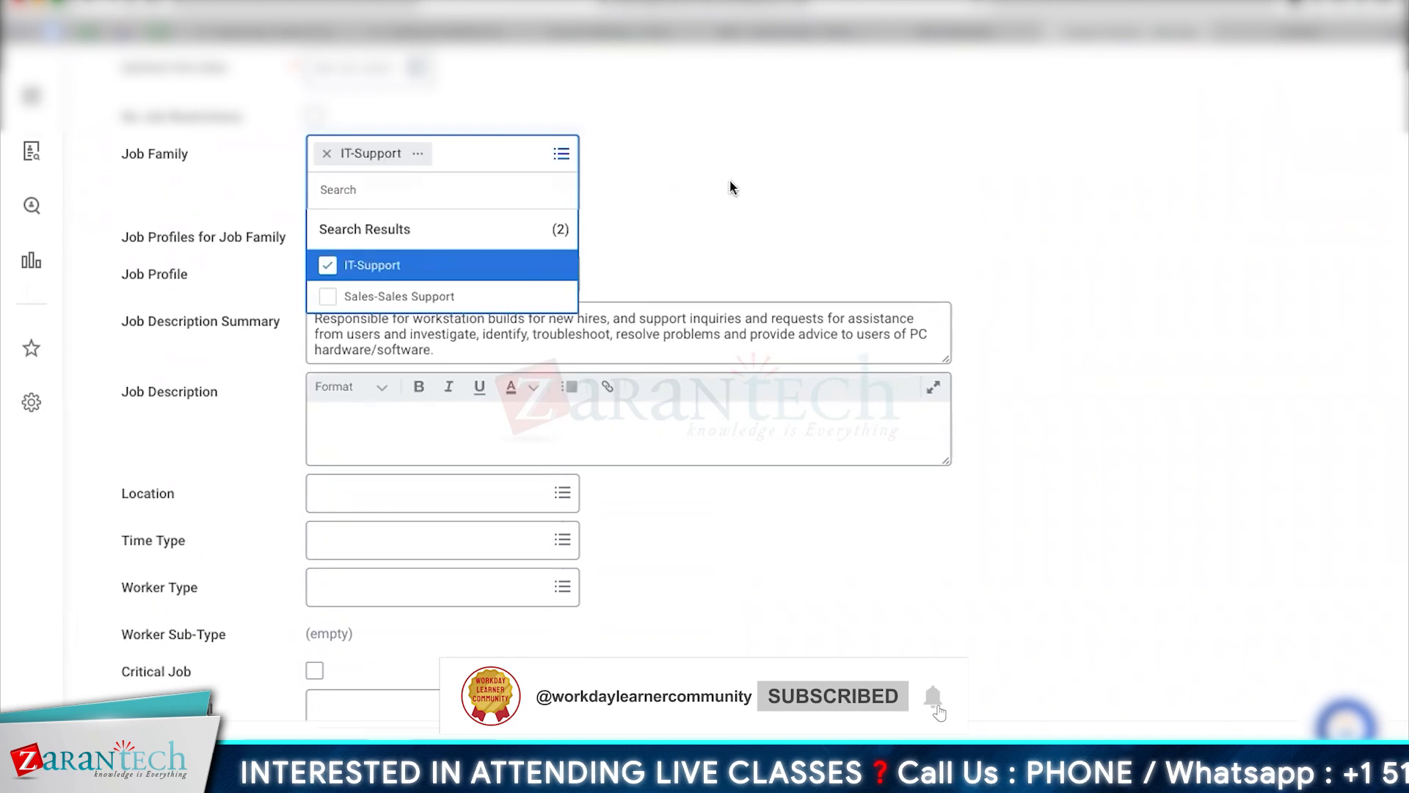
left_click(729, 189)
left_click(460, 245)
left_click(397, 308)
type("support")
key("Return")
left_click(411, 315)
Fill in Baltimore as the location, Full time as the time type and Contingent Worker as the worker type.
left_click(443, 469)
left_click(356, 372)
left_click(370, 354)
left_click(763, 592)
left_click(442, 515)
left_click(368, 454)
left_click(442, 563)
left_click(389, 497)
Set the worker sub-type to Contractor and the difficulty to fill to Easy.
scroll(440, 477, "down", 5)
left_click(472, 413)
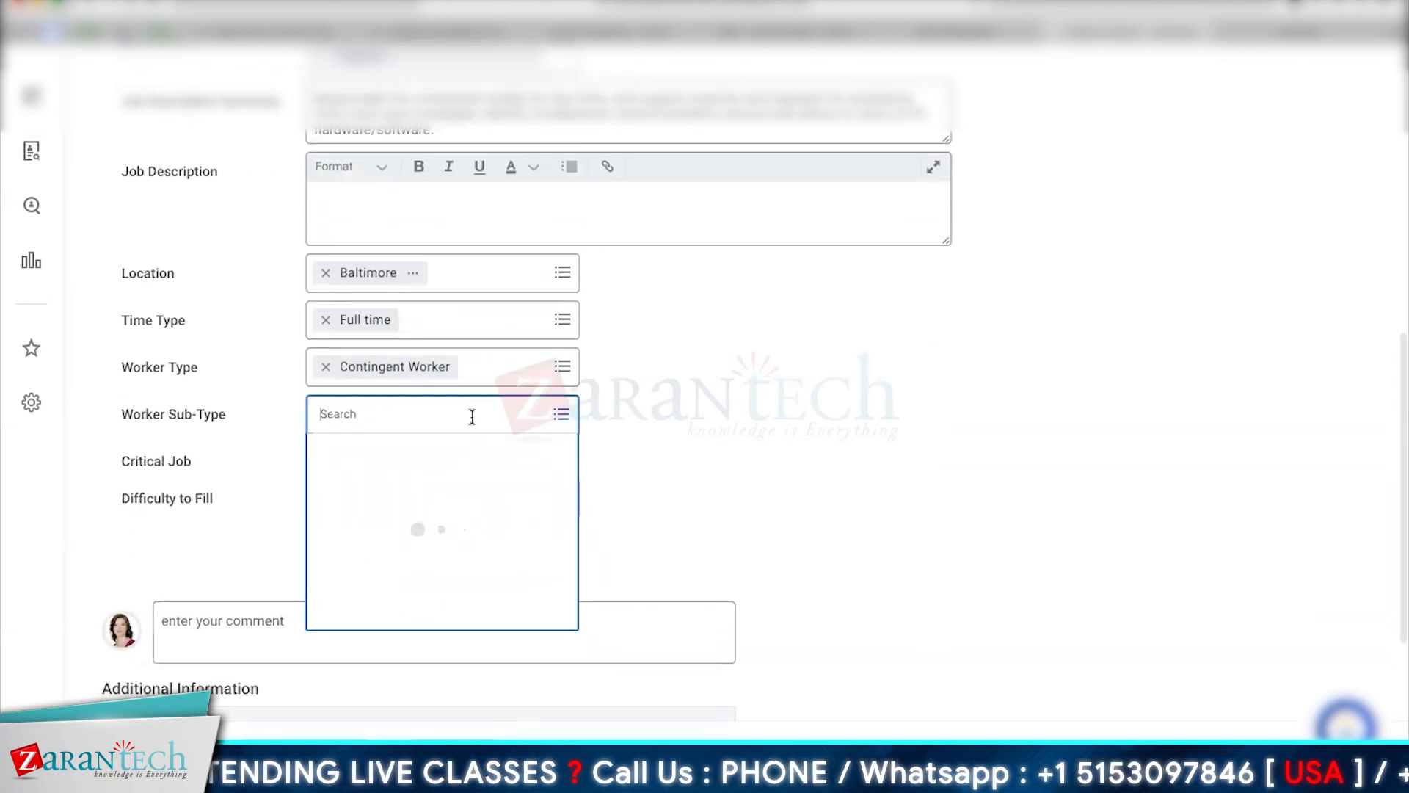
left_click(469, 479)
left_click(374, 521)
scroll(899, 504, "down", 3)
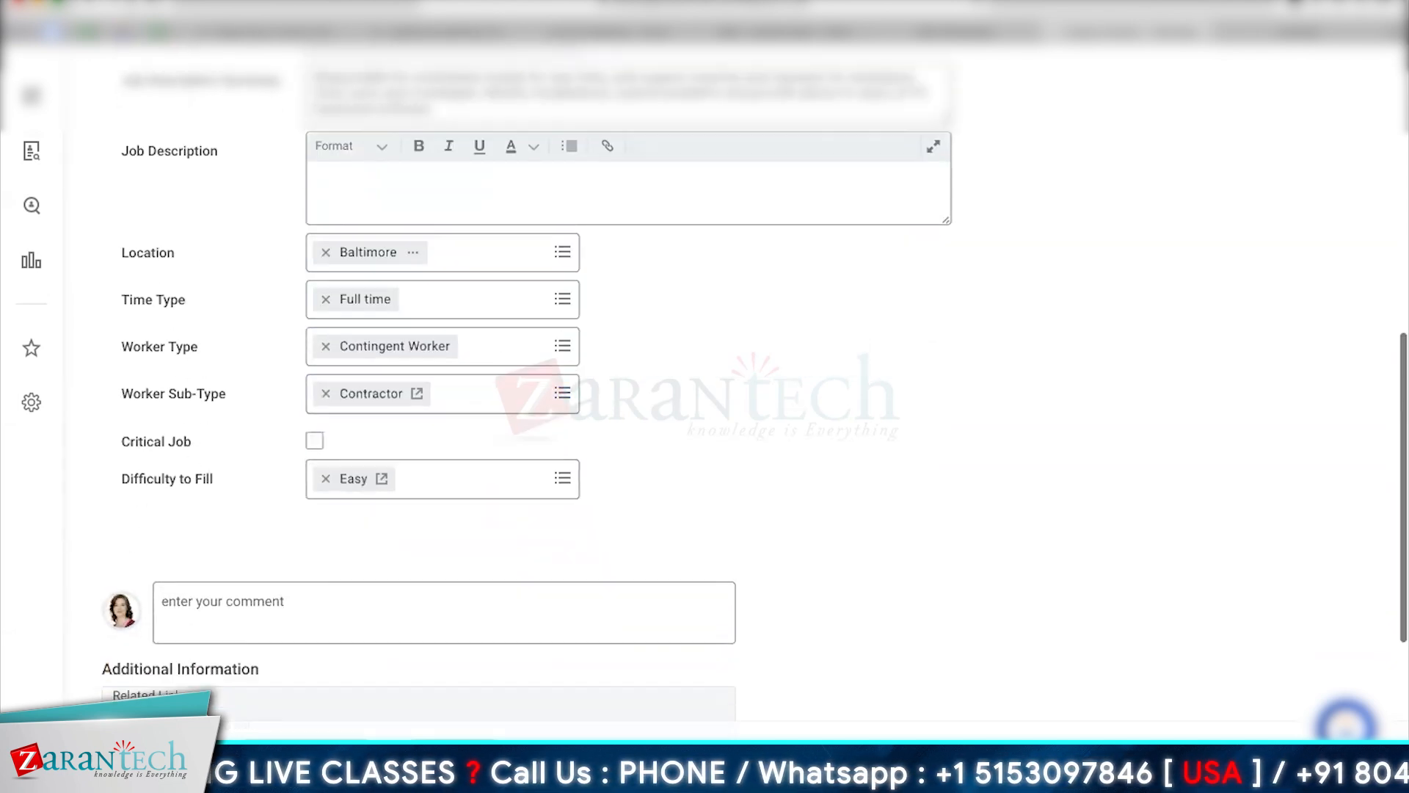
Add Communication as a skill in the position's qualifications.
scroll(1107, 452, "up", 10)
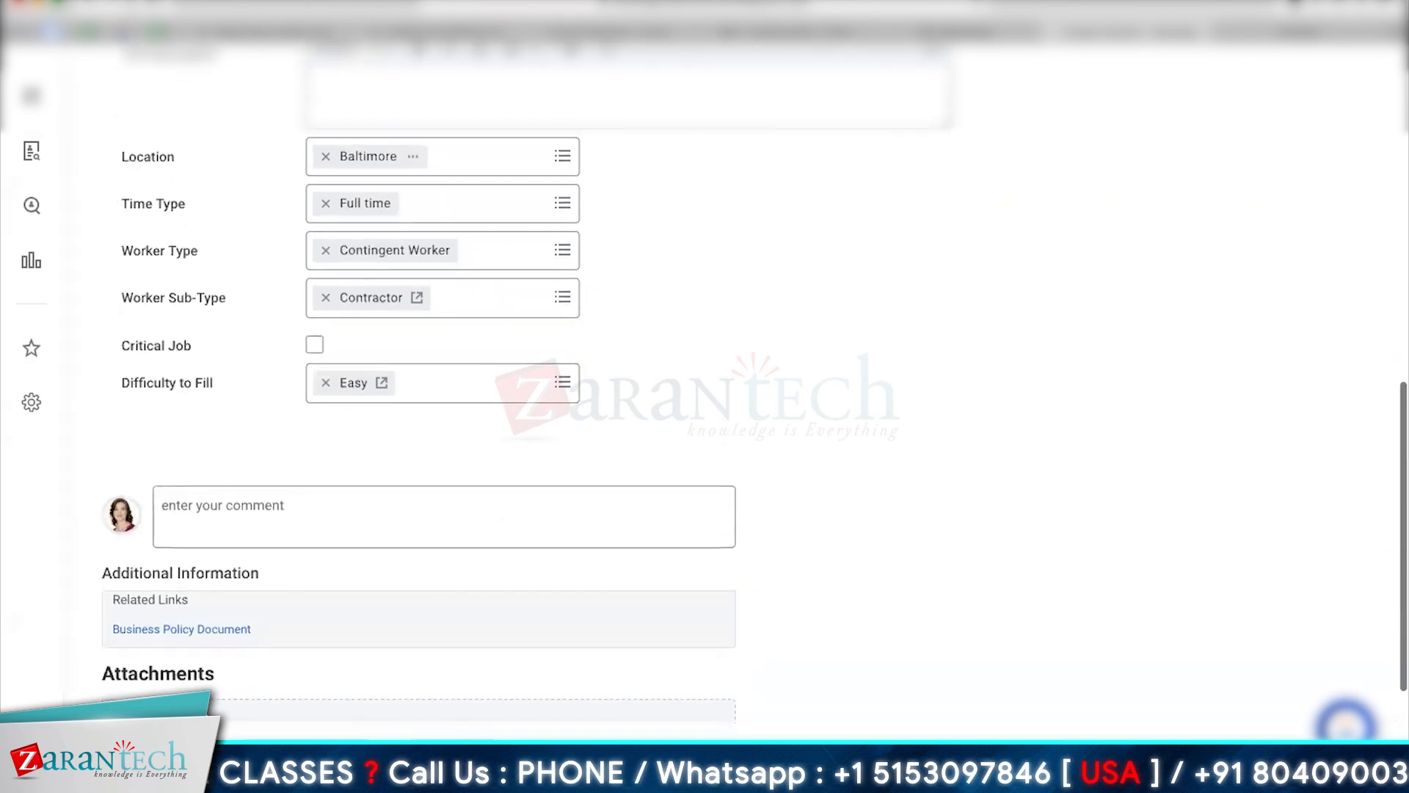
scroll(705, 440, "up", 4)
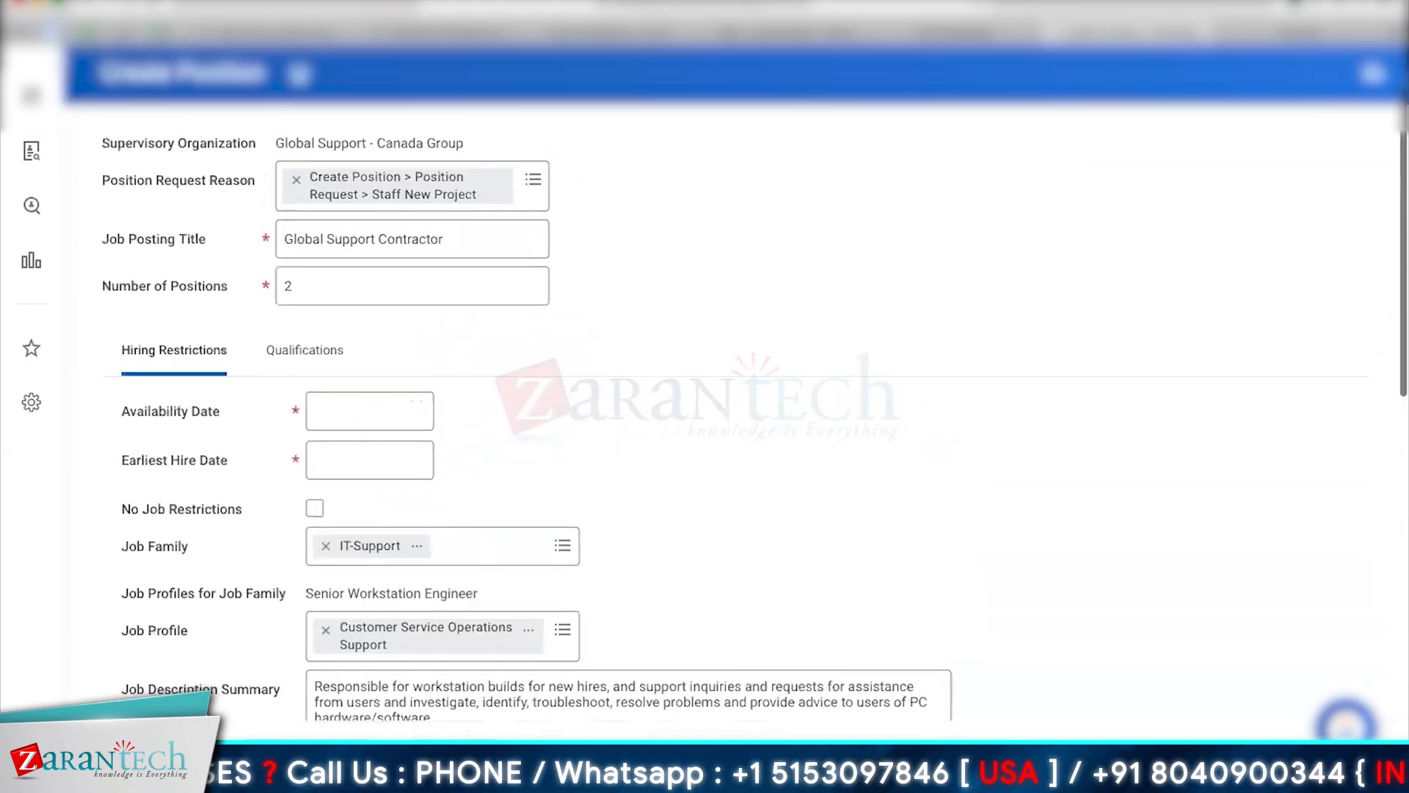
left_click(307, 402)
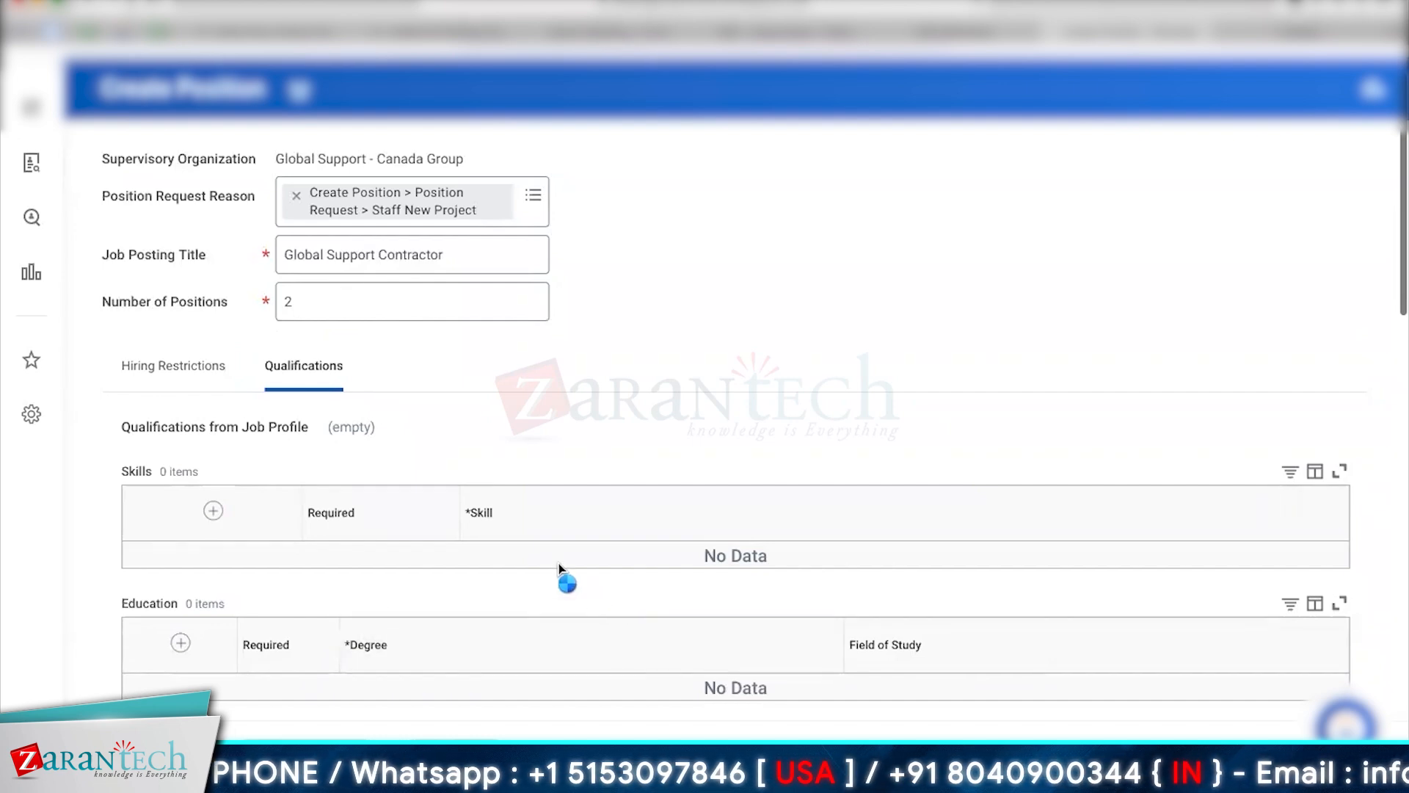
left_click(579, 575)
type("communication")
key("Return")
left_click(560, 503)
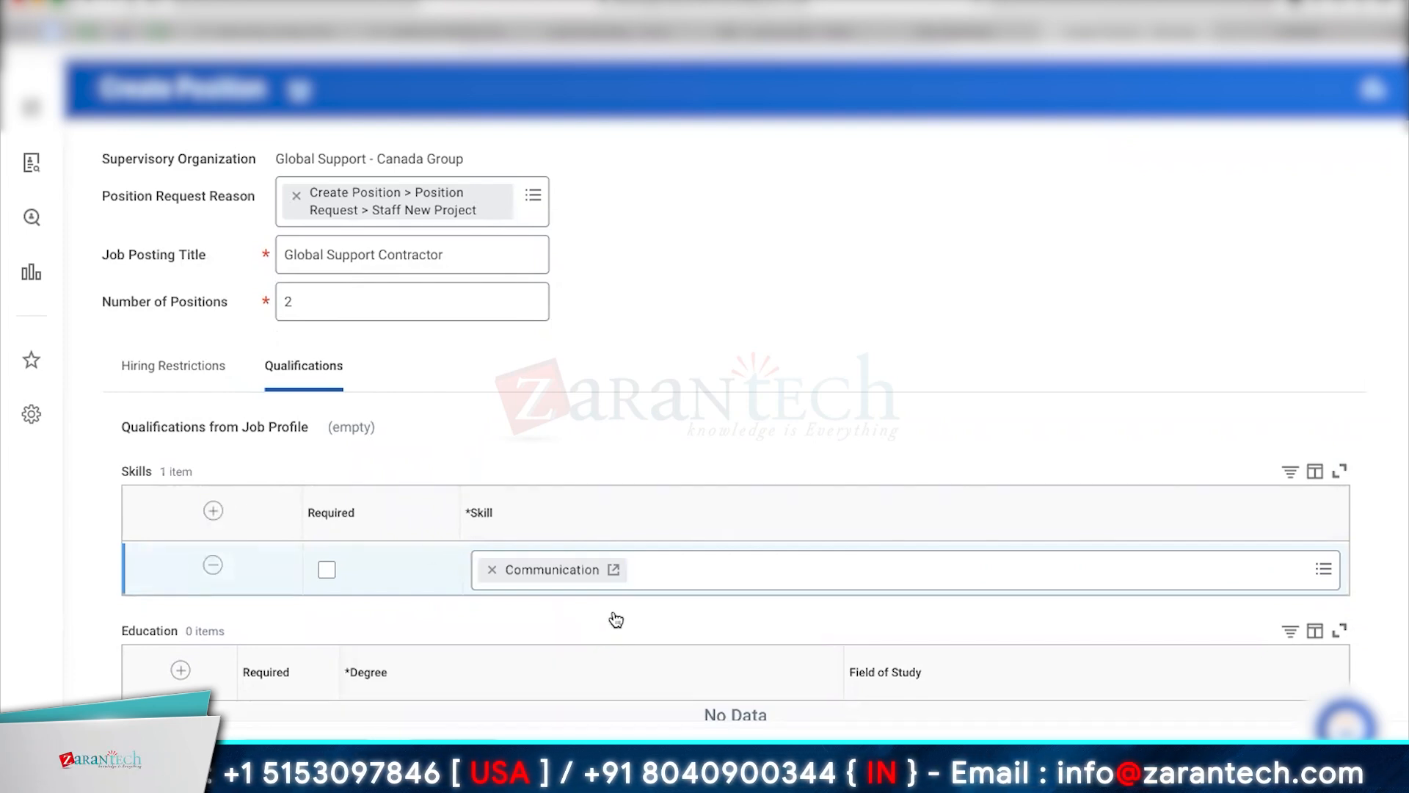
Try to add Networking as a second skill, and remove the empty skill row.
left_click(660, 572)
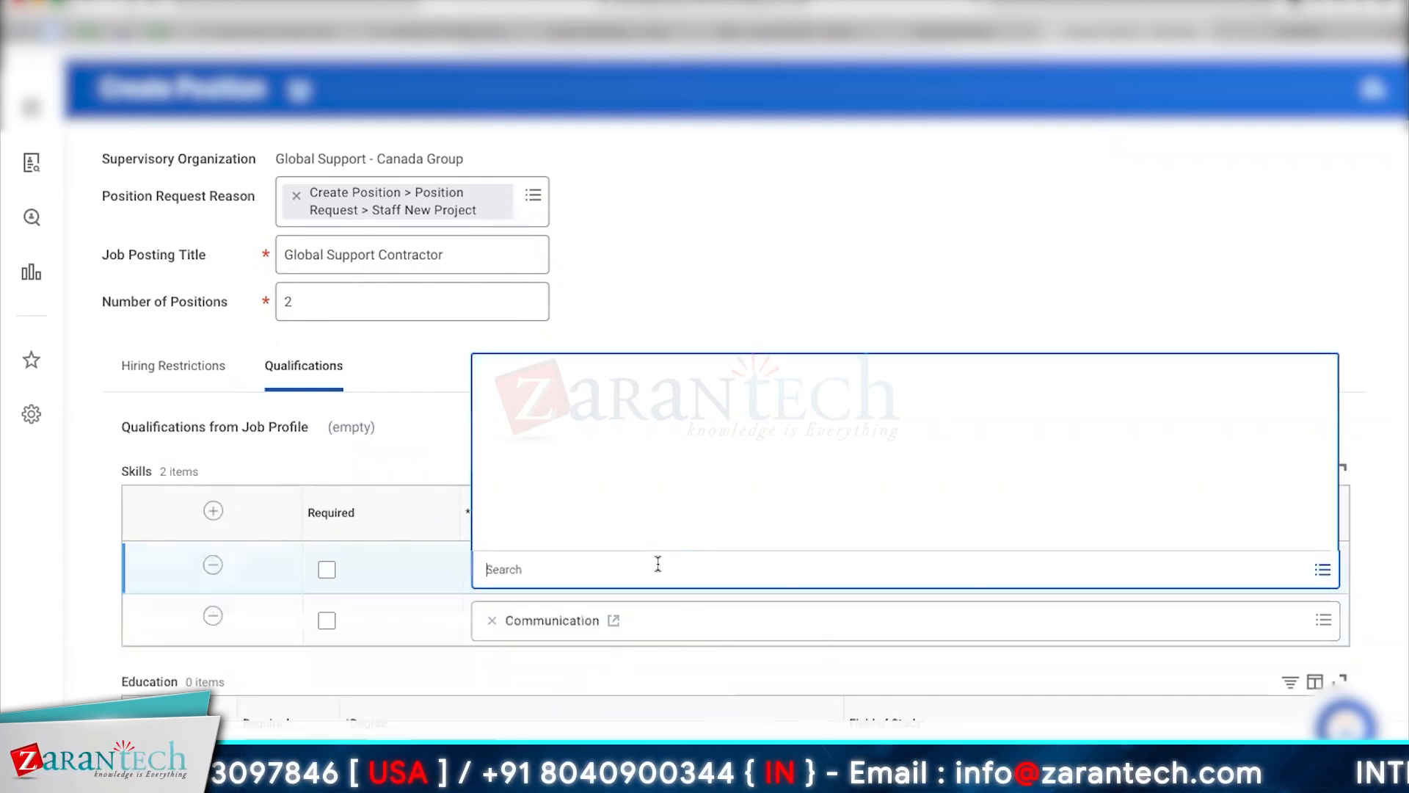
type("Networki")
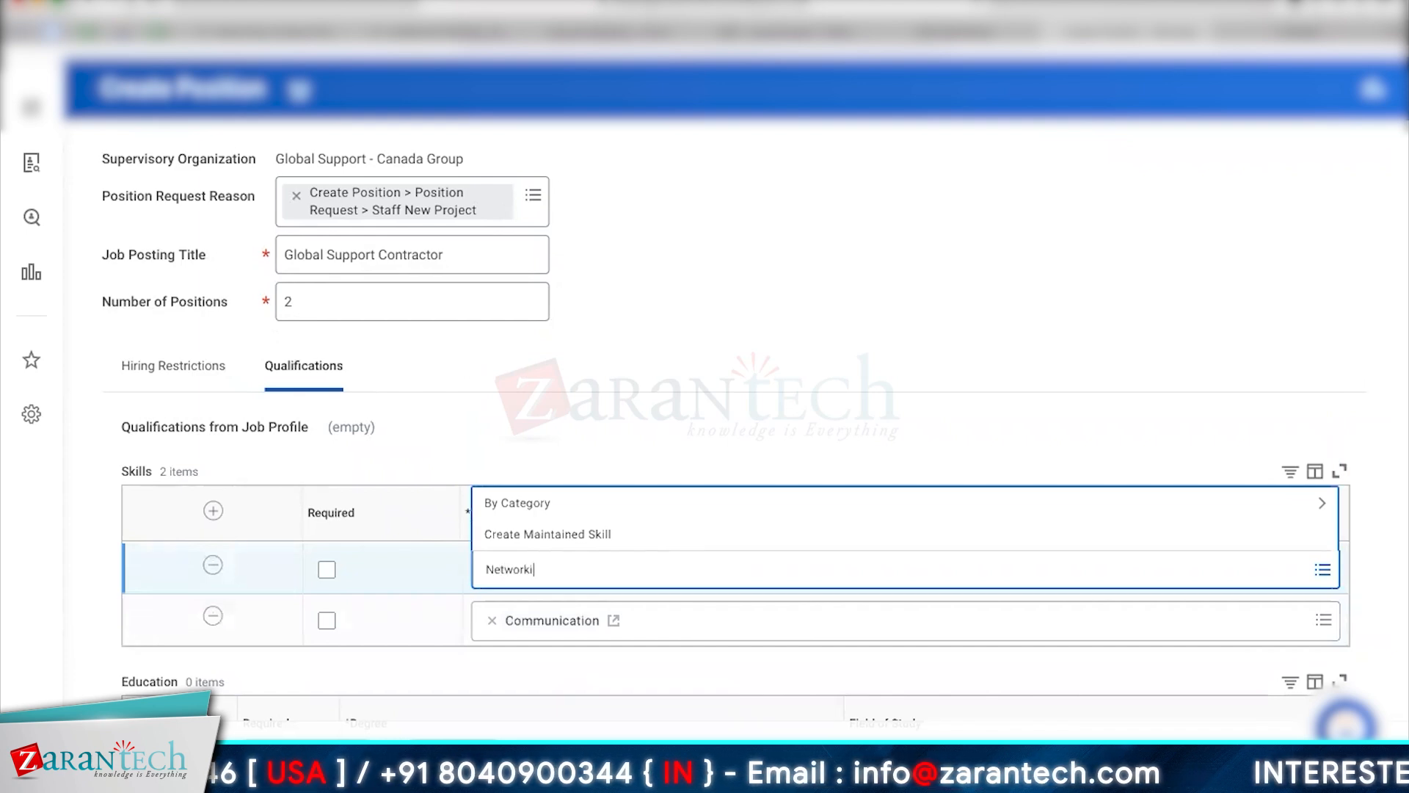
type("ng")
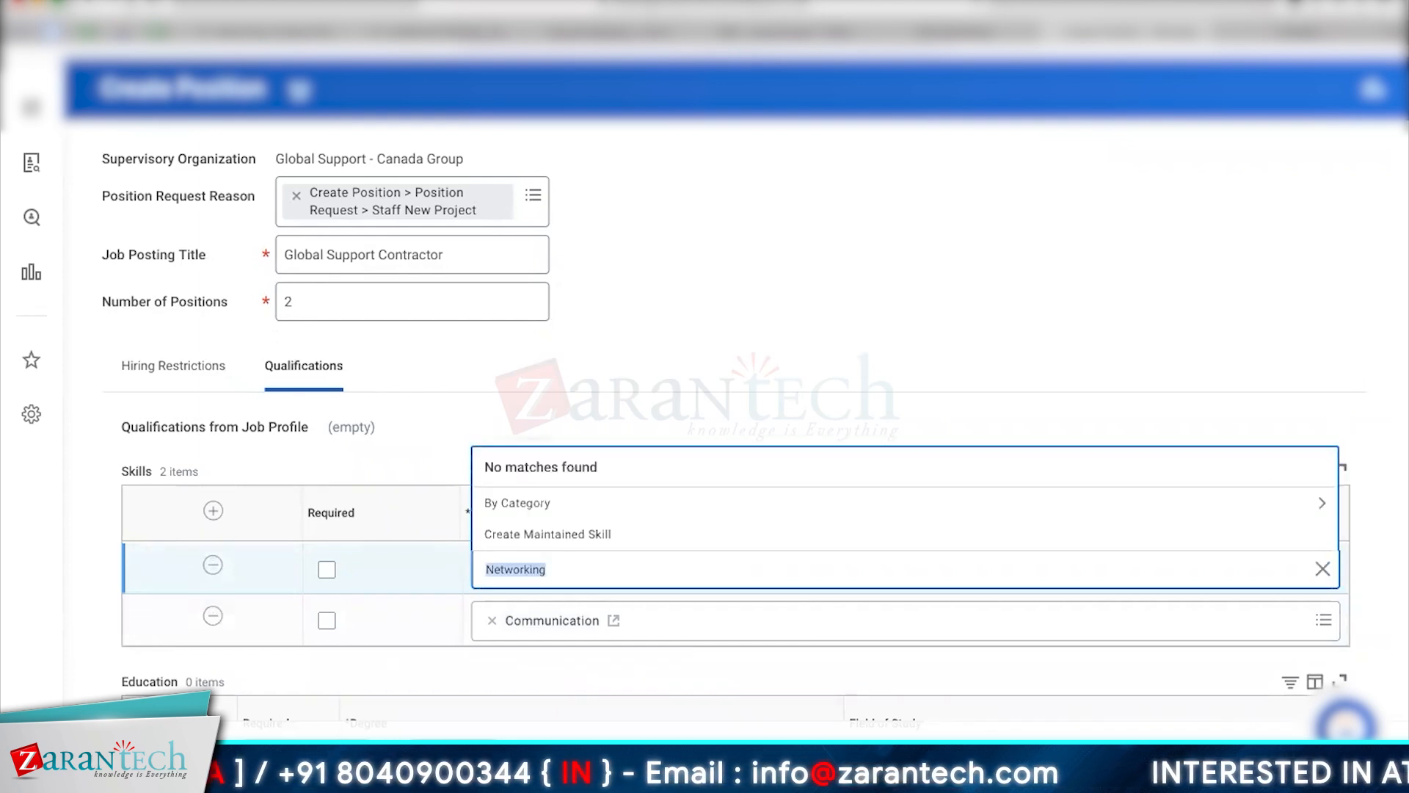
left_click(595, 503)
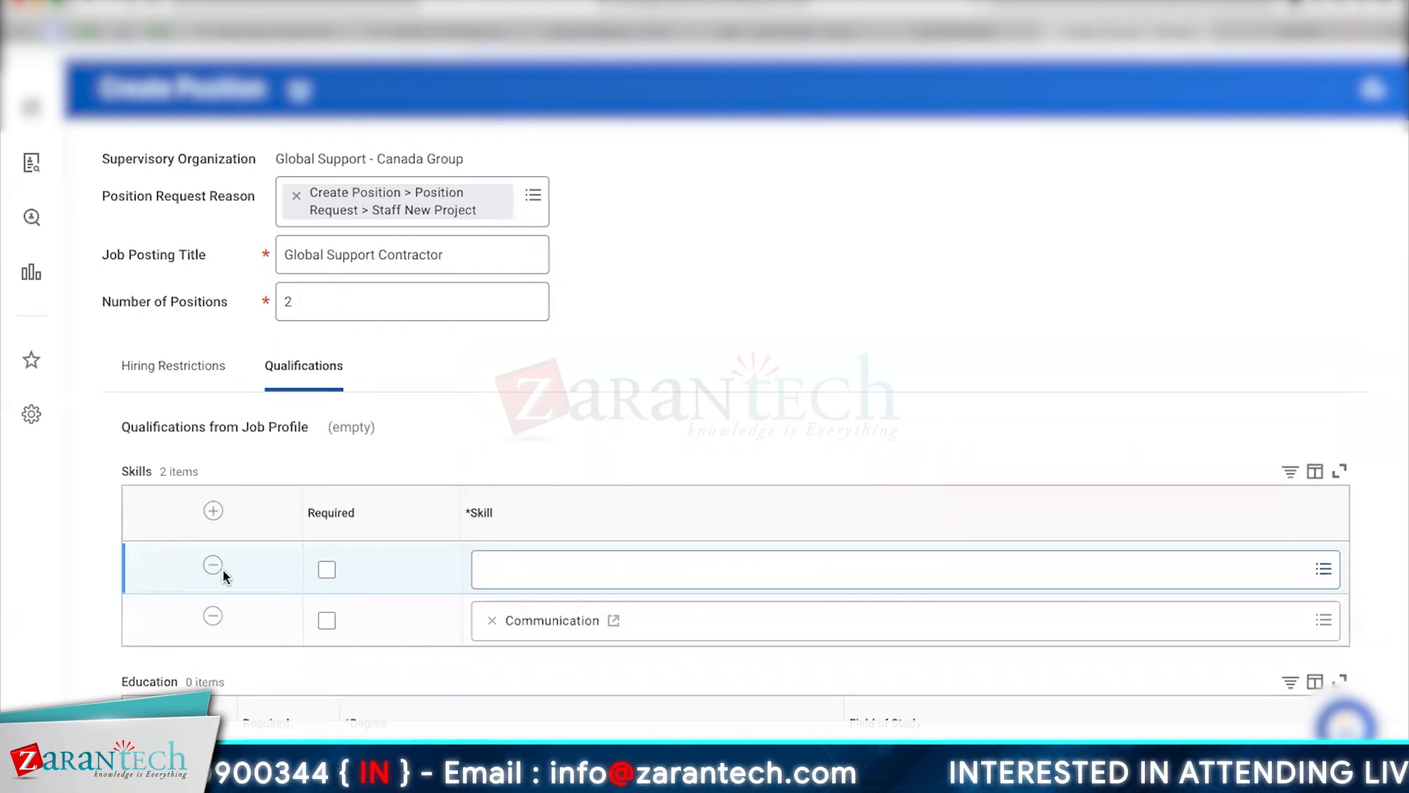
left_click(213, 564)
Review the education, languages, certifications and work experience sections of the position's qualifications.
scroll(216, 567, "down", 4)
scroll(734, 382, "down", 5)
scroll(734, 382, "up", 4)
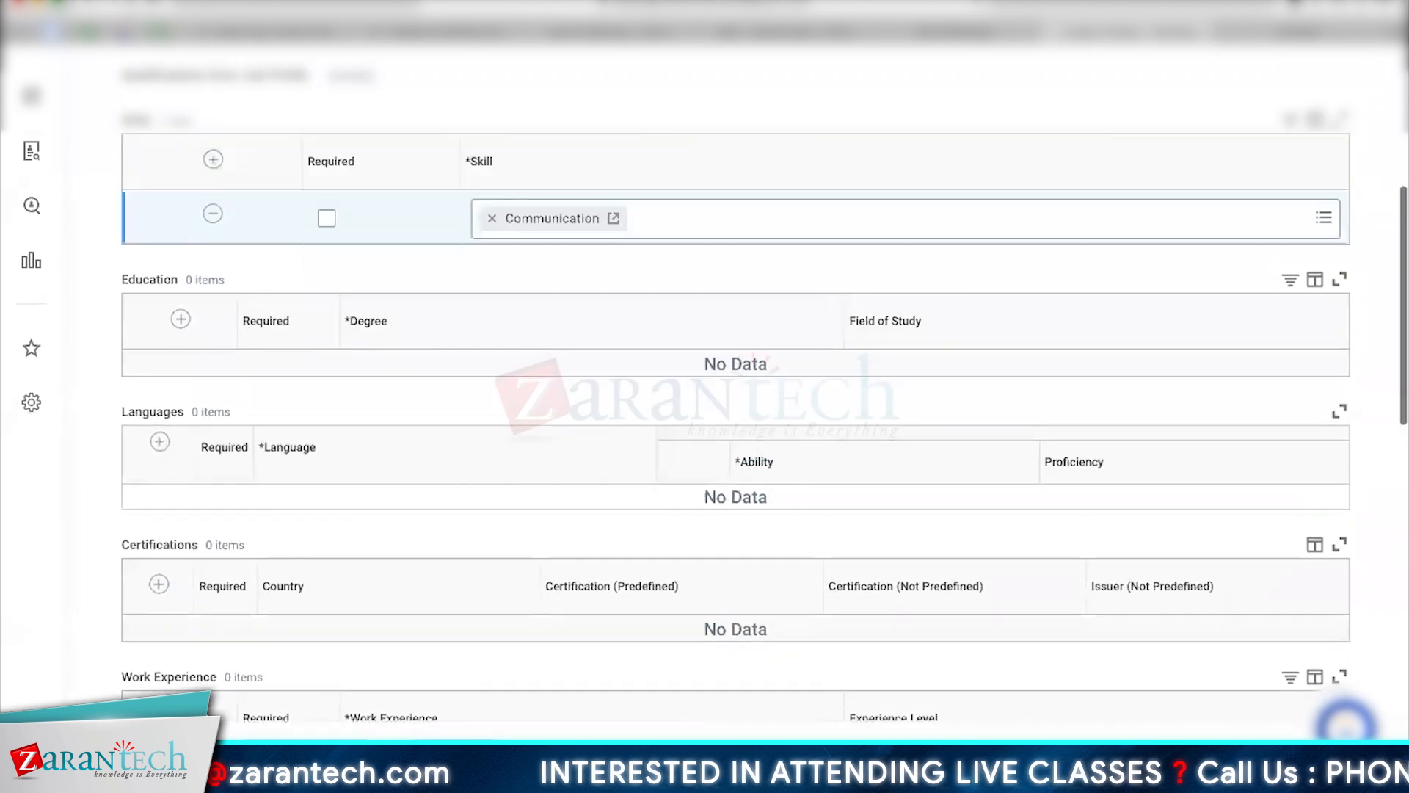
scroll(924, 316, "up", 6)
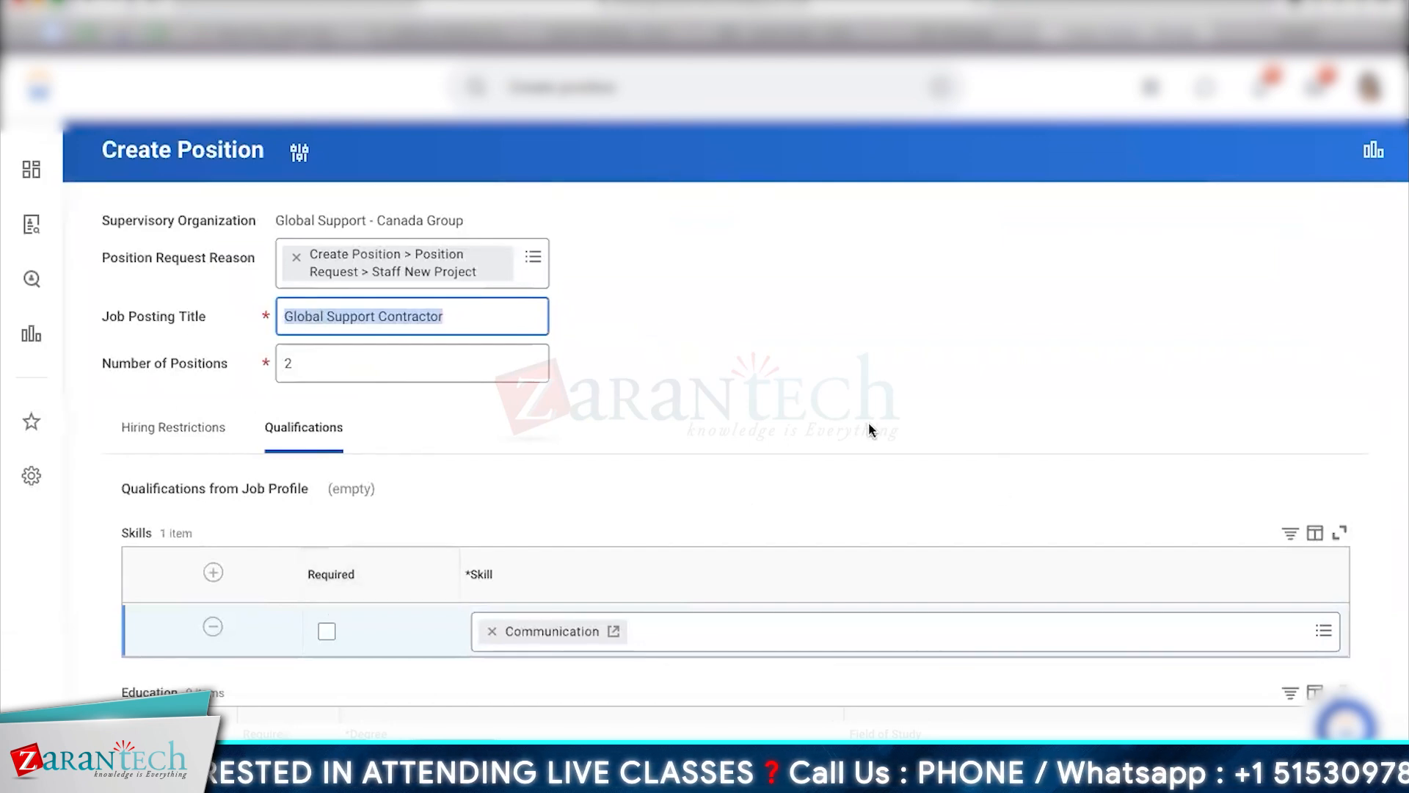
Run the View Open Positions report for the Global Support - Canada Group organization.
left_click(516, 87)
key("Escape")
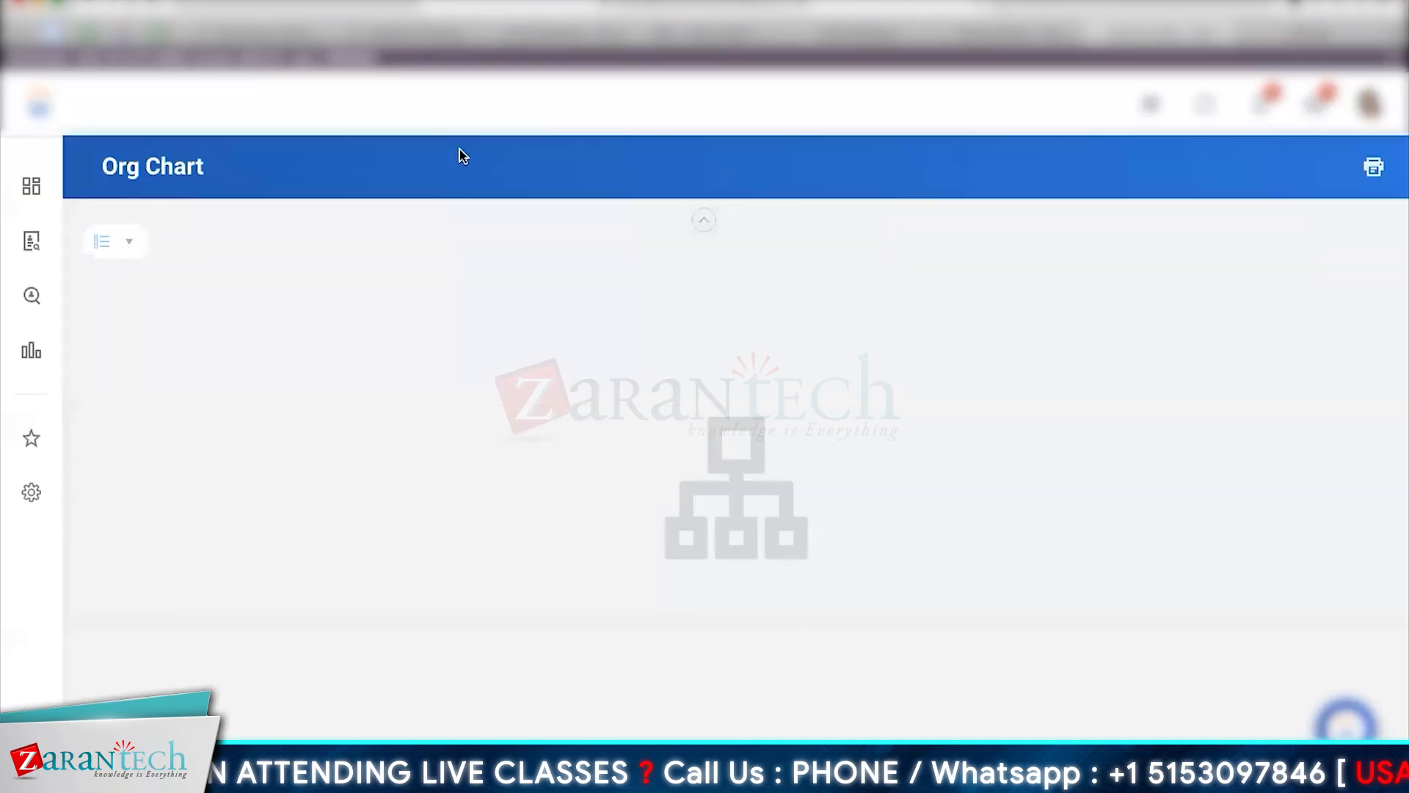
left_click(484, 103)
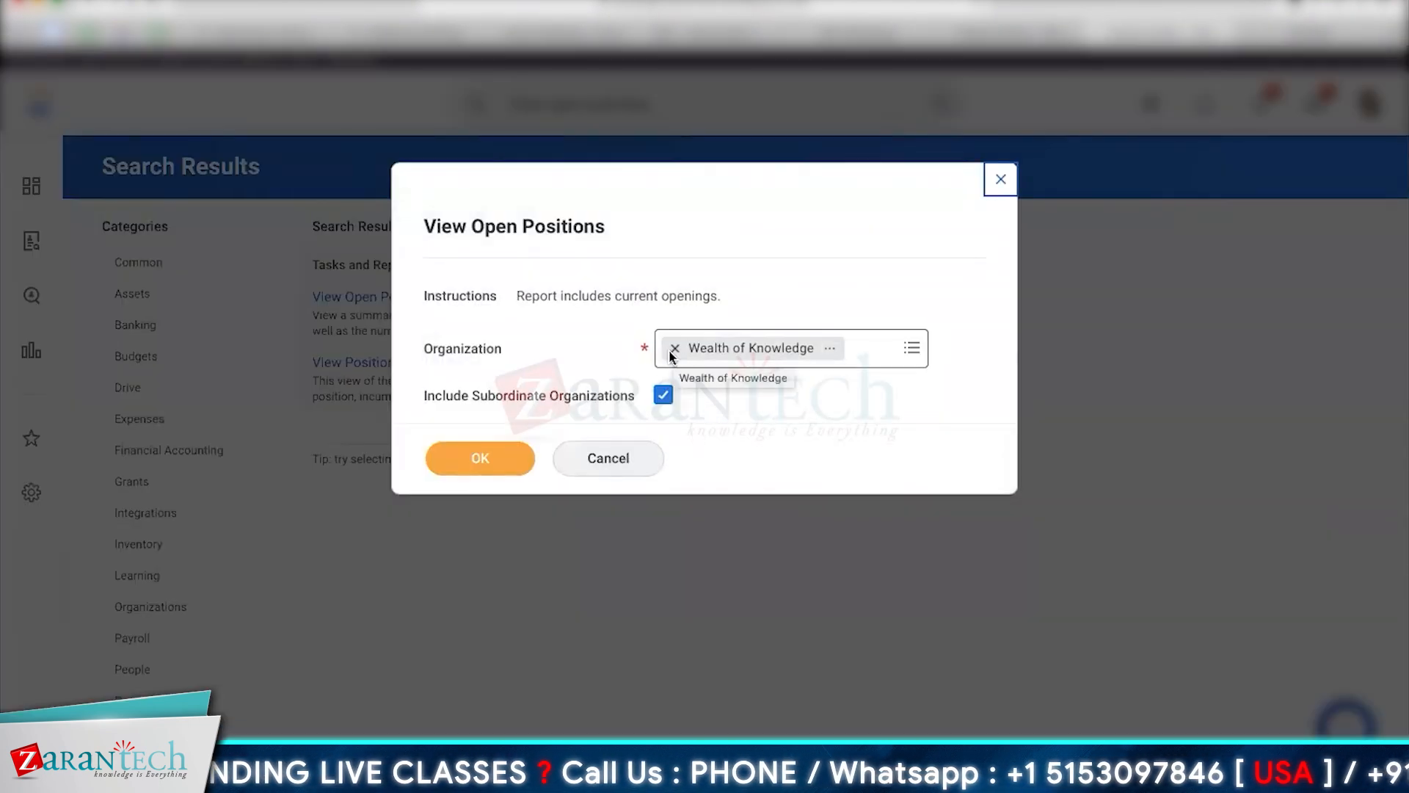
type("suppor")
type("t")
key("Return")
left_click(677, 434)
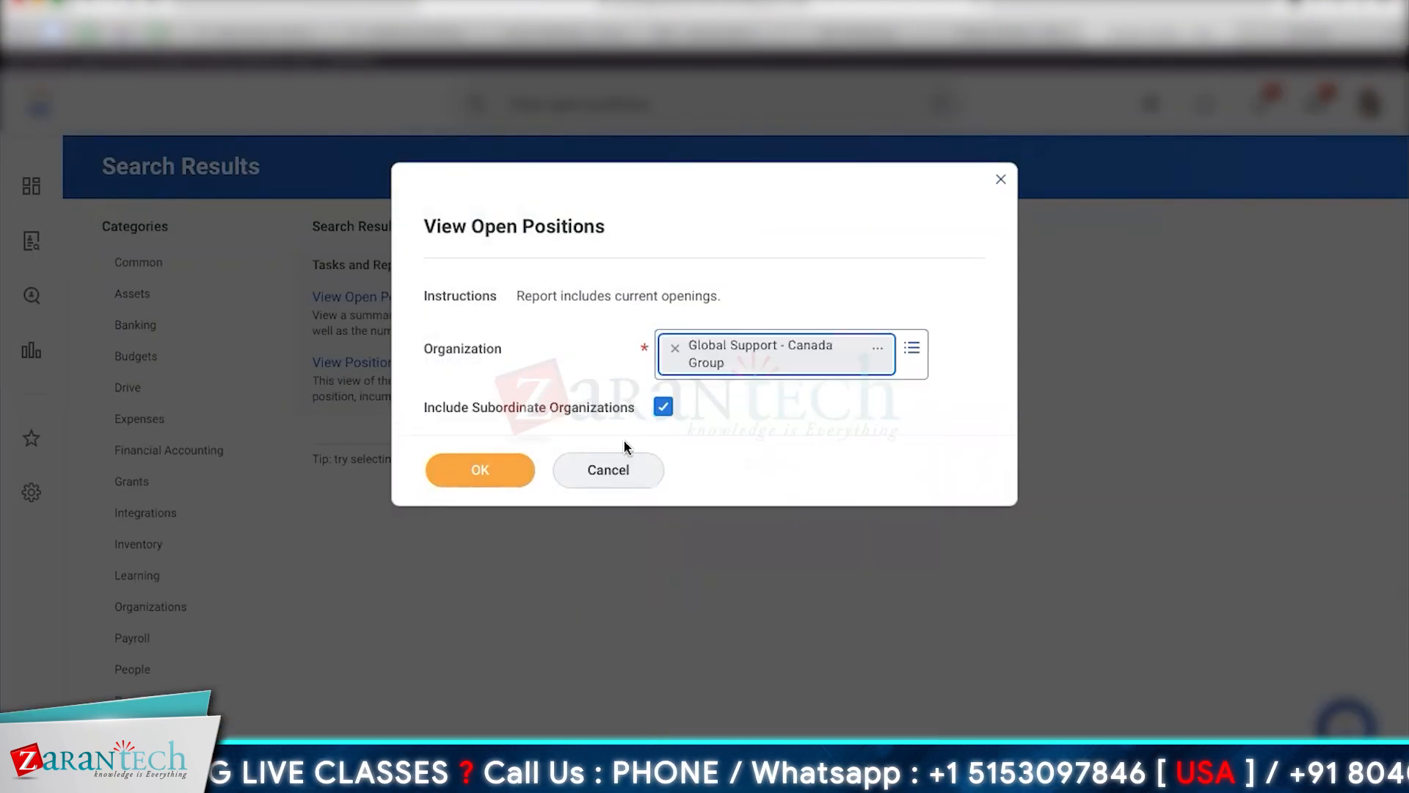
left_click(480, 468)
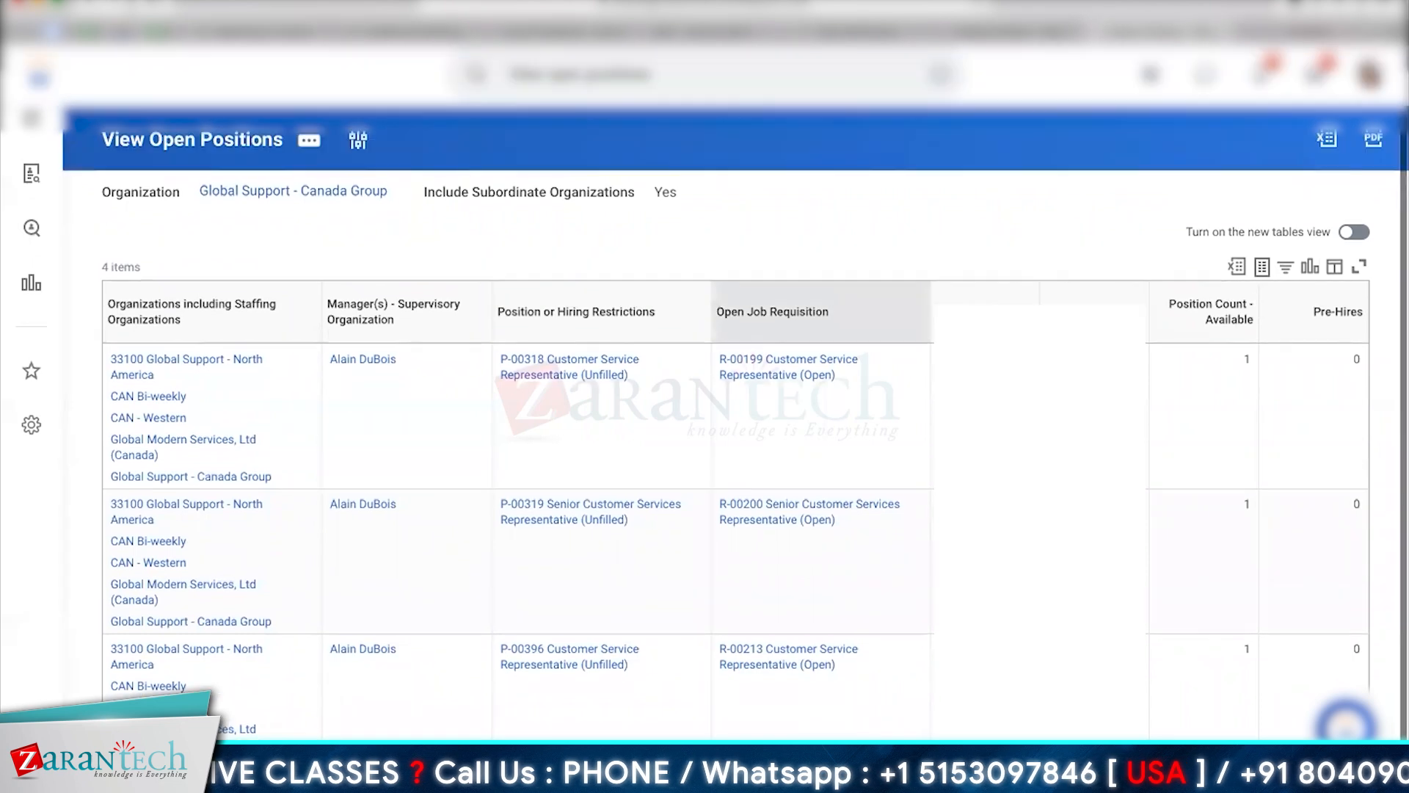
Start the Contract Contingent Worker task for the Global Support - Canada Group organization from the open positions report.
scroll(820, 296, "up", 1)
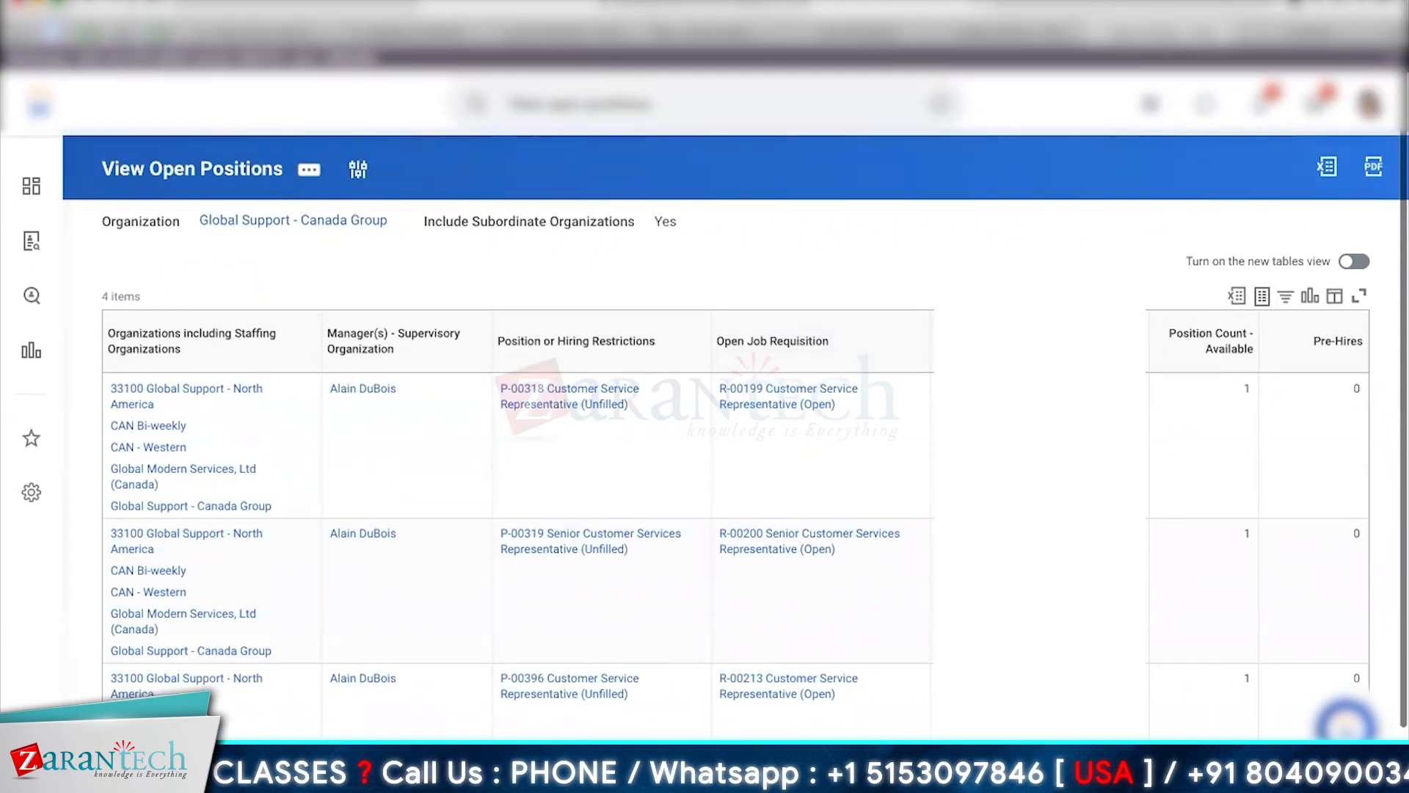
scroll(821, 286, "down", 2)
scroll(1167, 439, "up", 2)
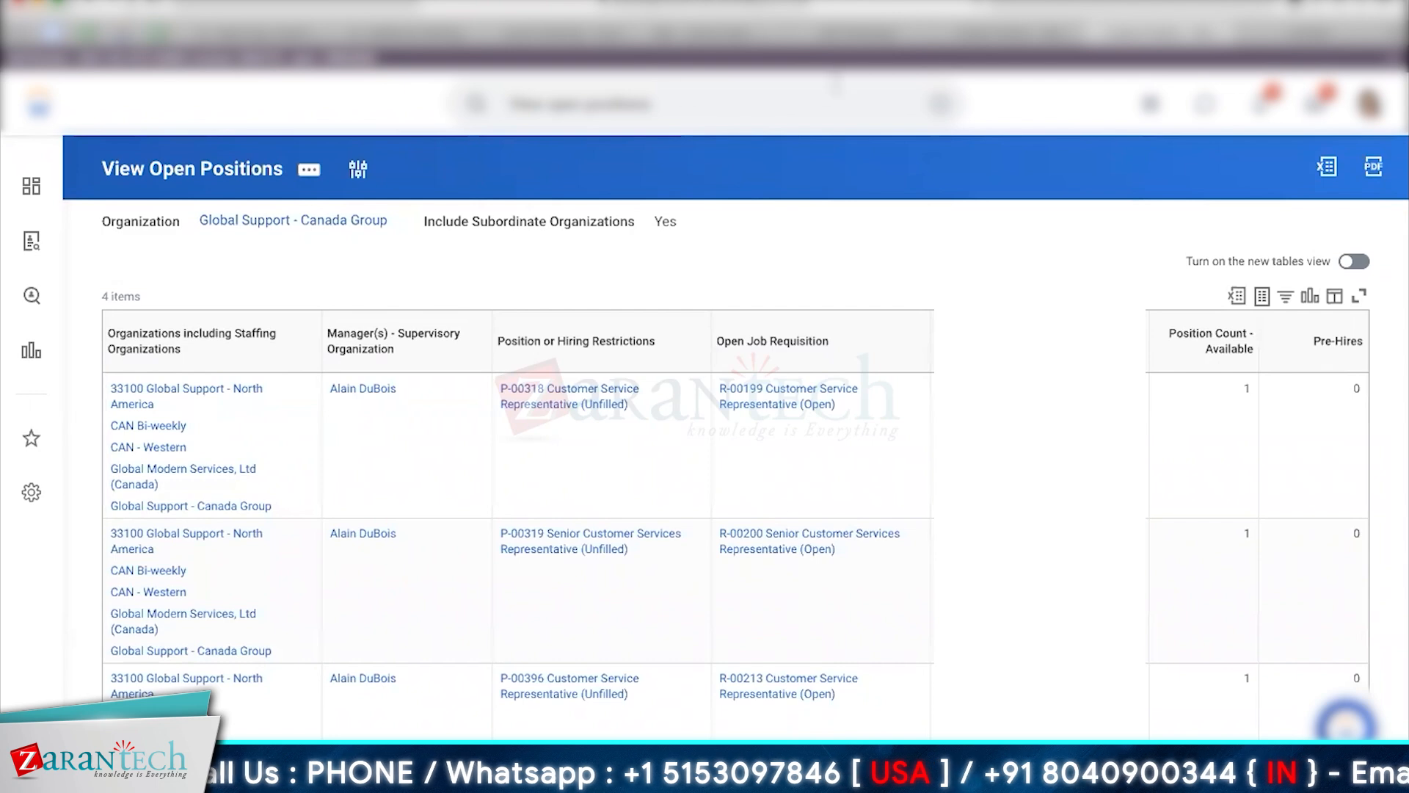
left_click(310, 173)
left_click(1070, 244)
left_click(410, 220)
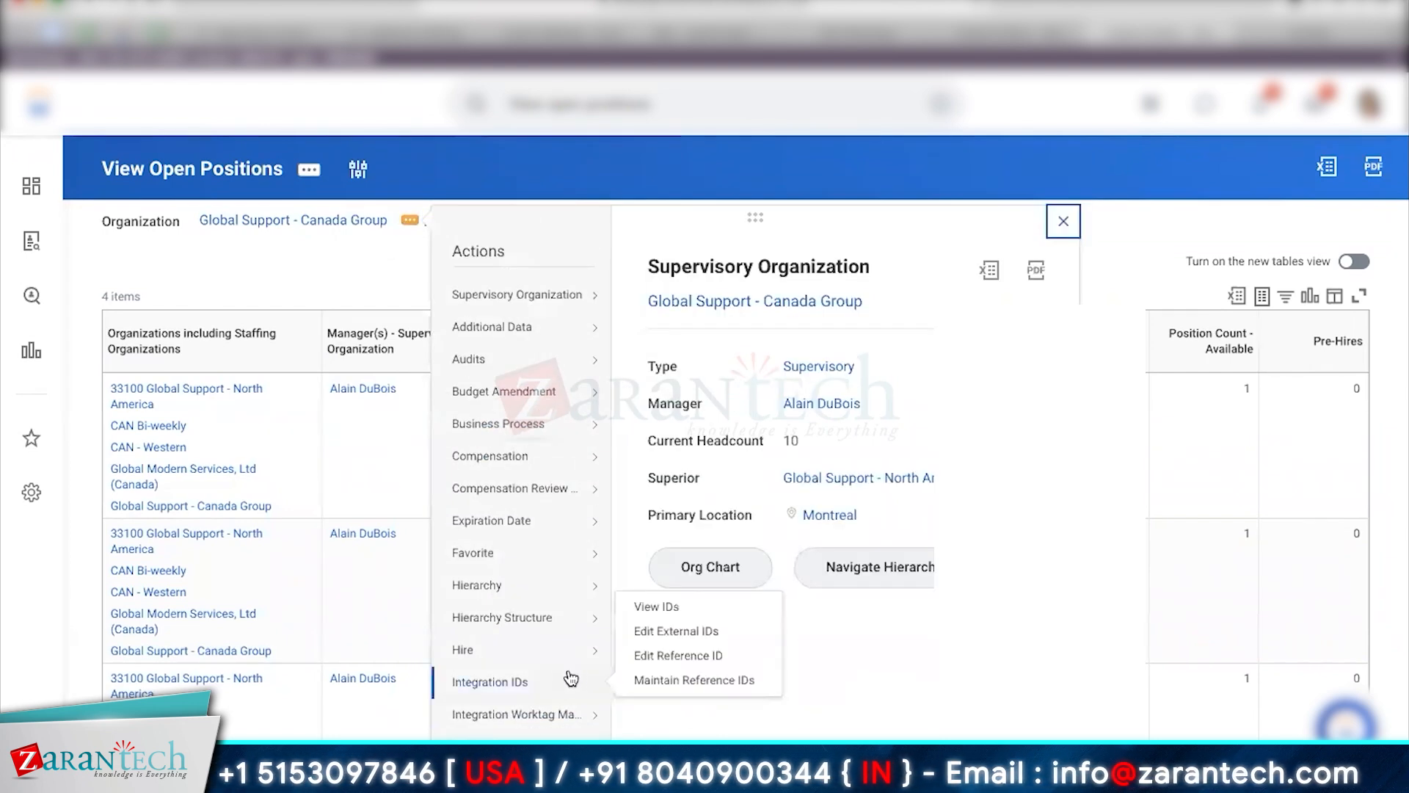
mouse_move(550, 648)
left_click(697, 648)
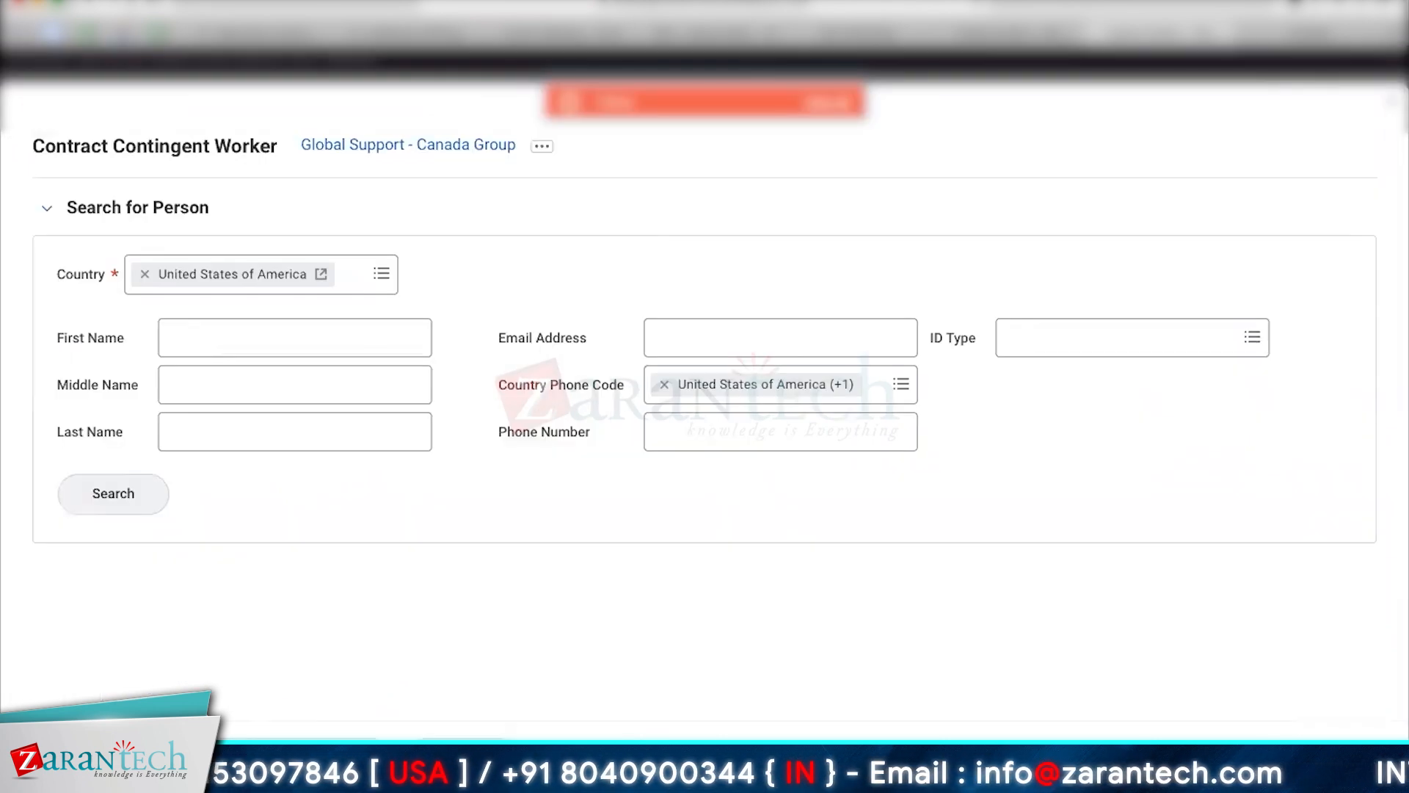
Open a new person record for the contingent worker and enter the legal first and last name.
left_click(788, 110)
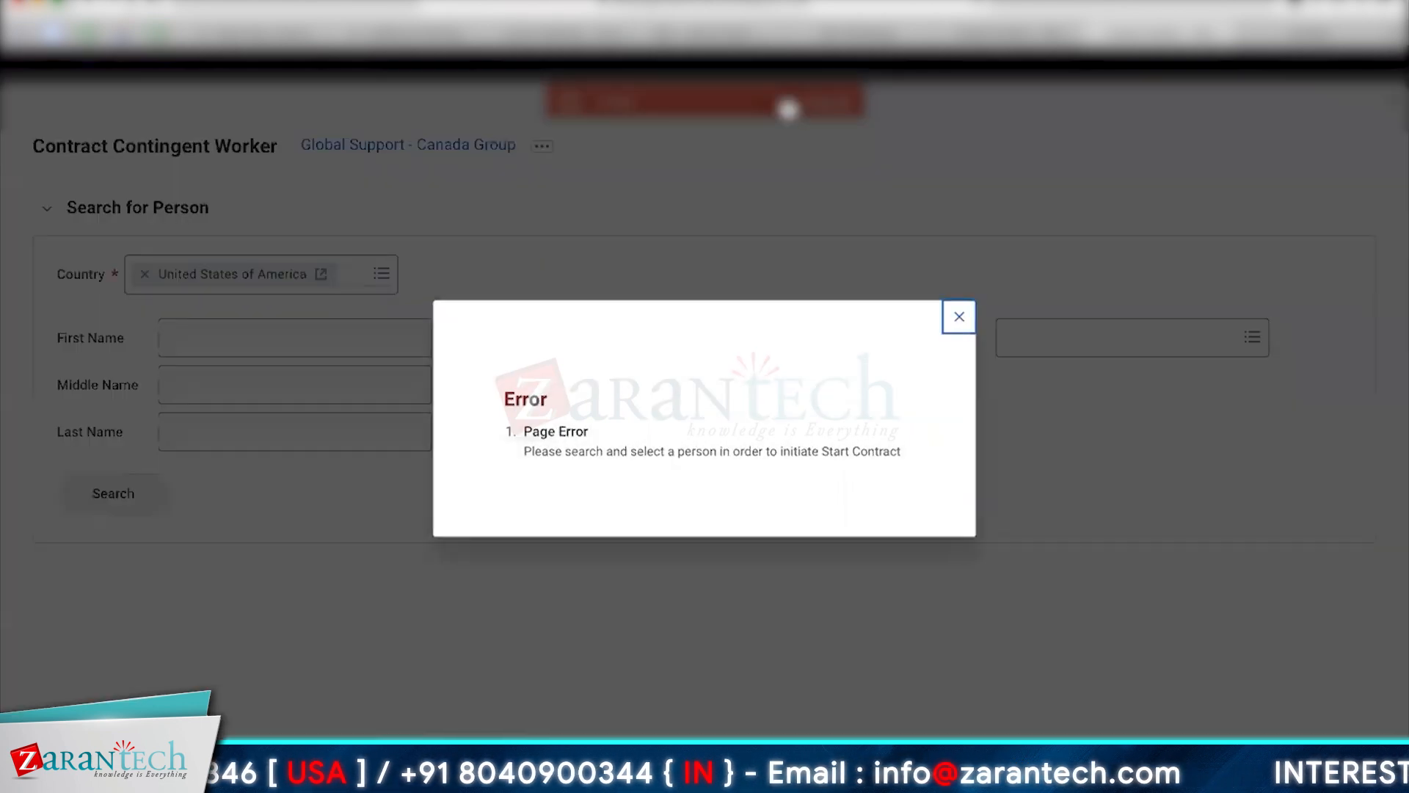
left_click(1164, 707)
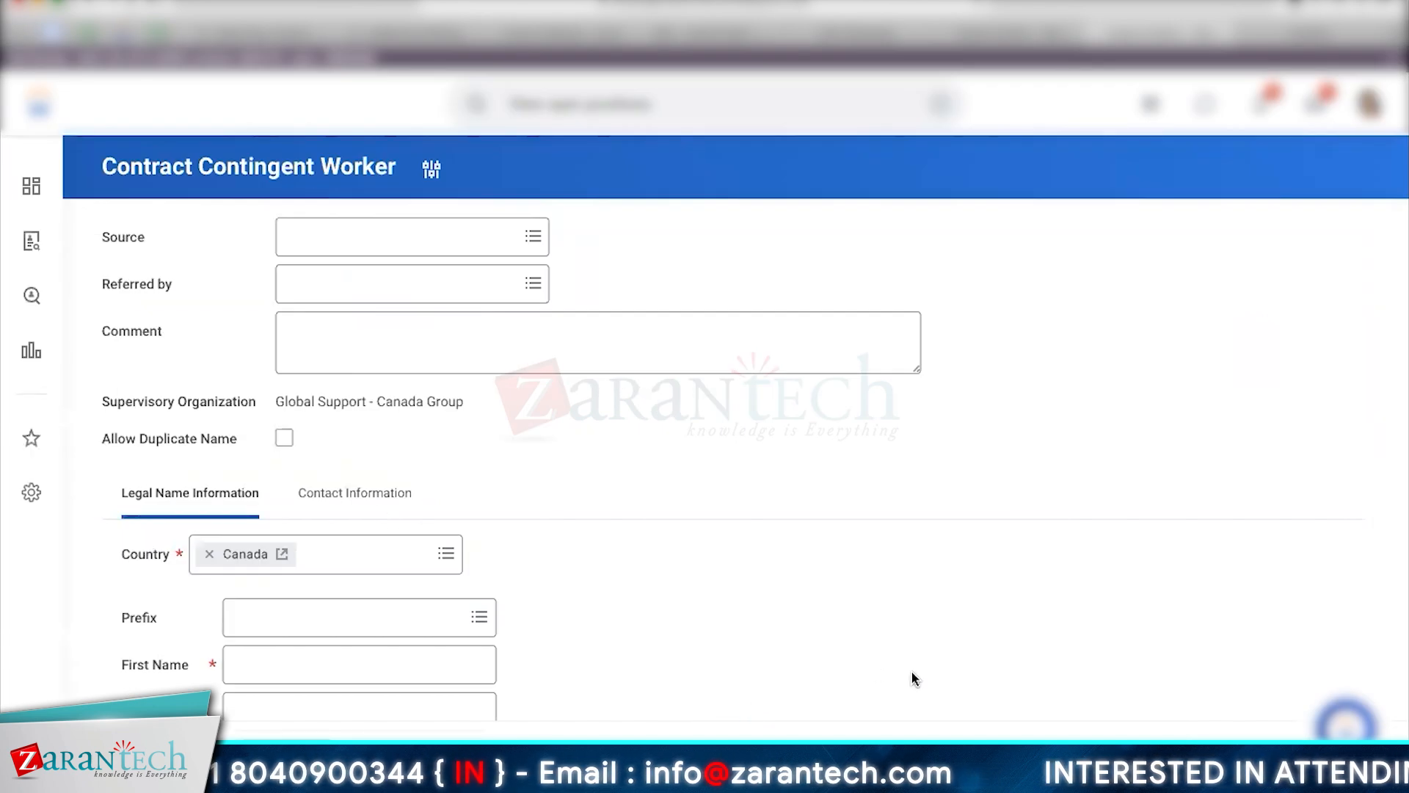
scroll(912, 673, "down", 2)
left_click(299, 549)
type("Test34")
left_click(264, 620)
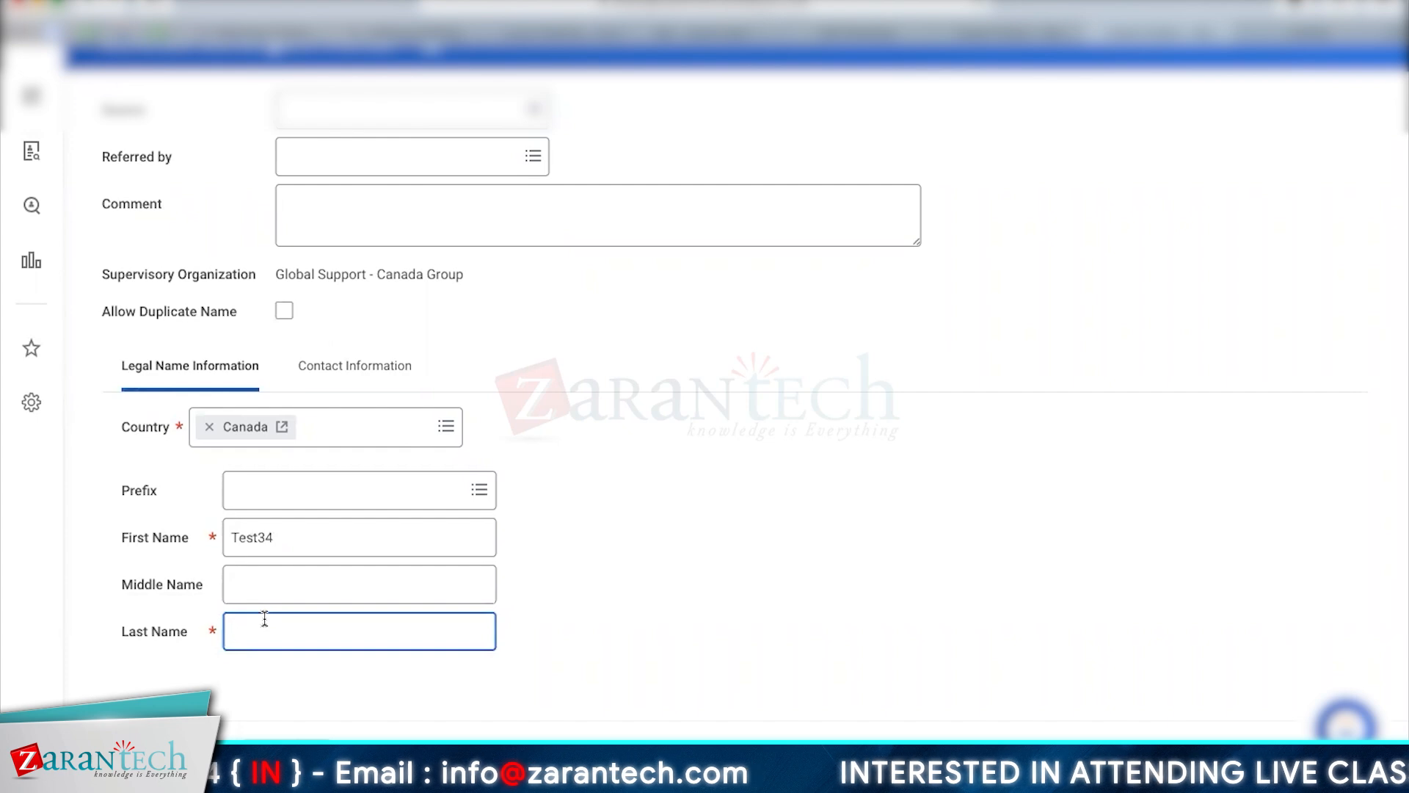
type("User")
Add an address to the person's contact information with the street address, province Quebec and an all-digit postal code.
left_click(352, 371)
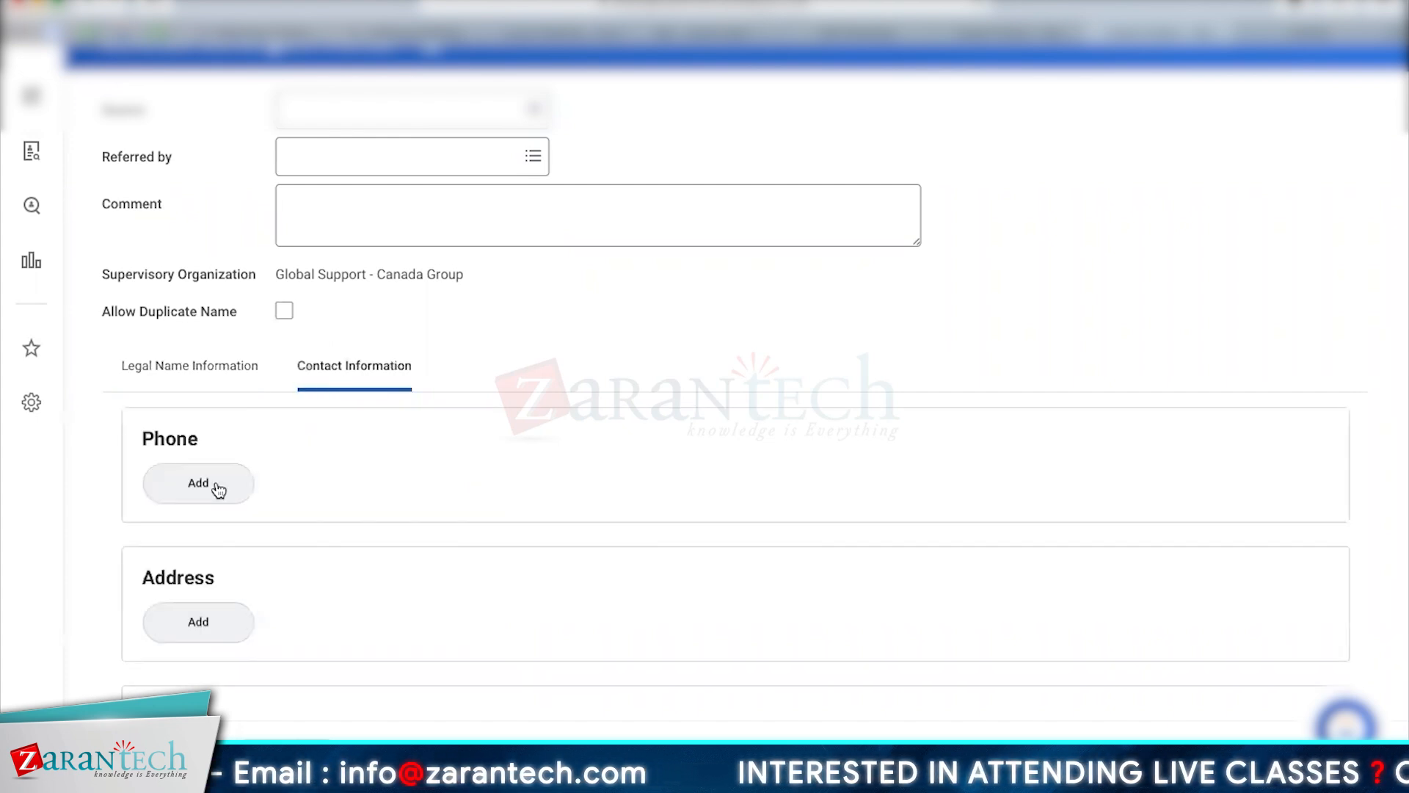
left_click(198, 625)
scroll(482, 673, "down", 2)
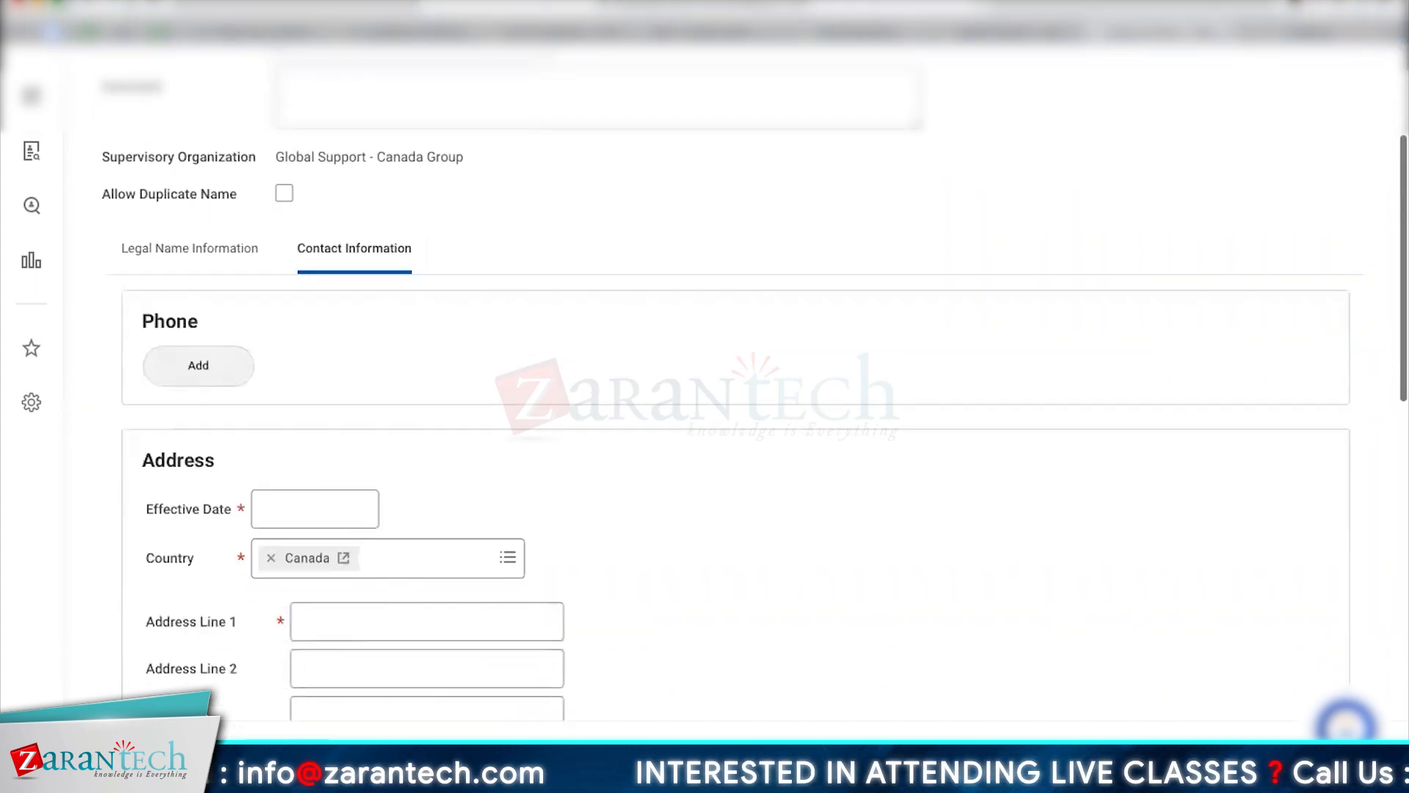
left_click(503, 579)
type("ABC 12")
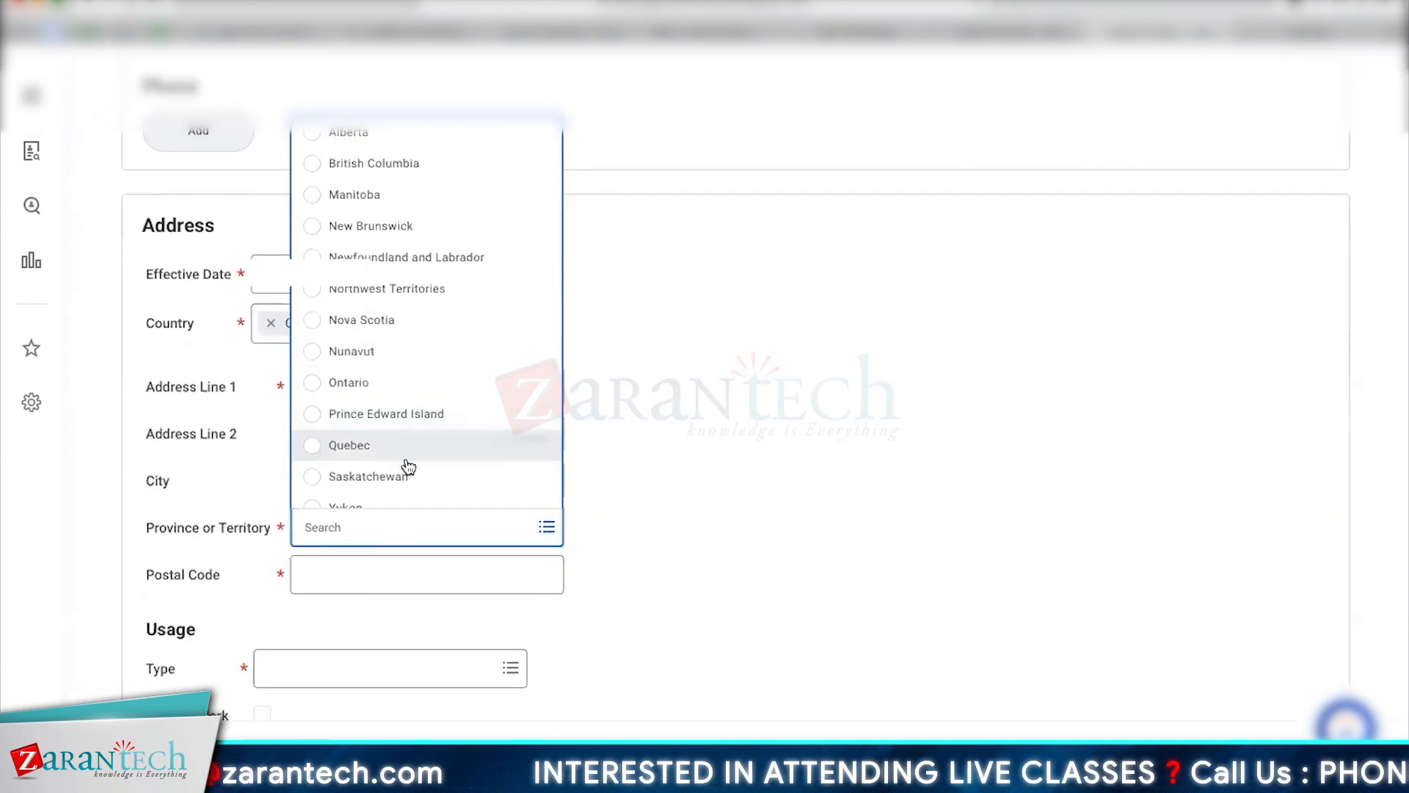
left_click(361, 445)
left_click(497, 568)
type("11111")
left_click(324, 643)
left_click(403, 574)
type("1")
left_click(342, 653)
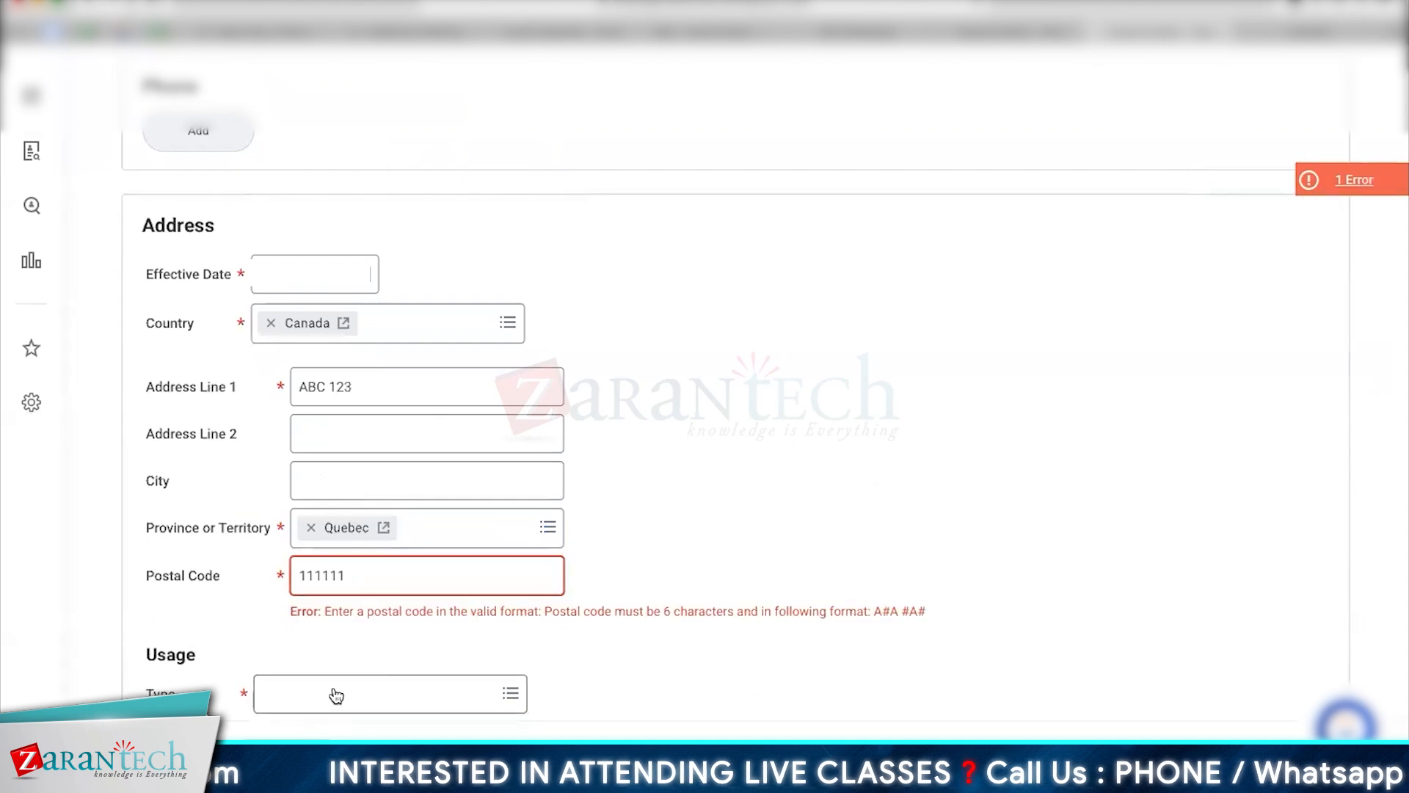
Replace the postal code with digits separated by number signs.
left_click(315, 575)
key("BackSpace")
key("ctrl+a")
key("BackSpace")
type("!#")
key("BackSpace")
key("BackSpace")
type("1#4#5#")
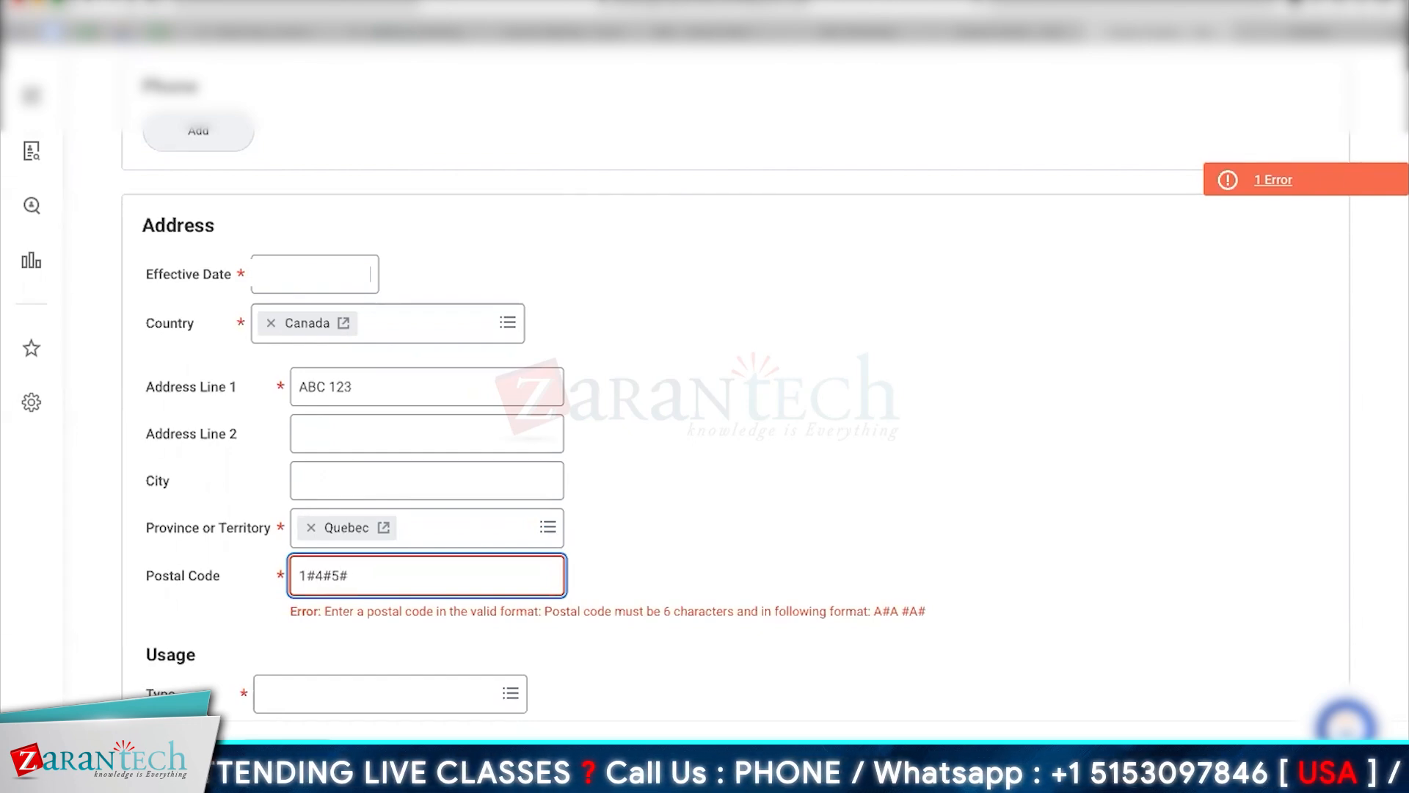
Insert a space in the middle of the postal code and set the address usage type to Home.
left_click(334, 691)
left_click(756, 649)
left_click(322, 576)
left_click(399, 694)
left_click(315, 626)
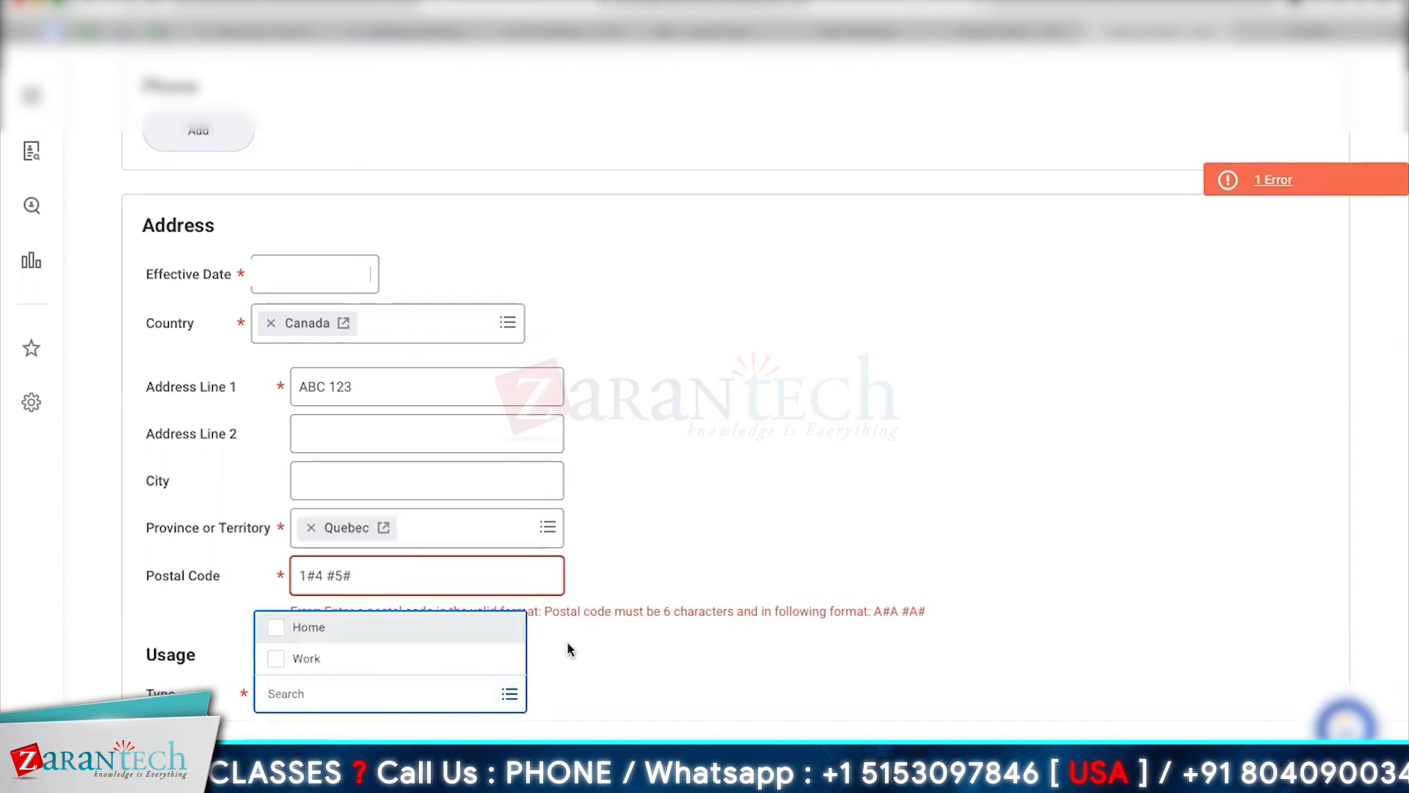
Try replacing the number signs in the postal code with hyphens.
left_click(742, 635)
left_click(308, 580)
key("BackSpace")
type("-")
key("Right")
key("Right")
key("Right")
key("BackSpace")
type("-")
key("Right")
key("Right")
key("BackSpace")
type("-")
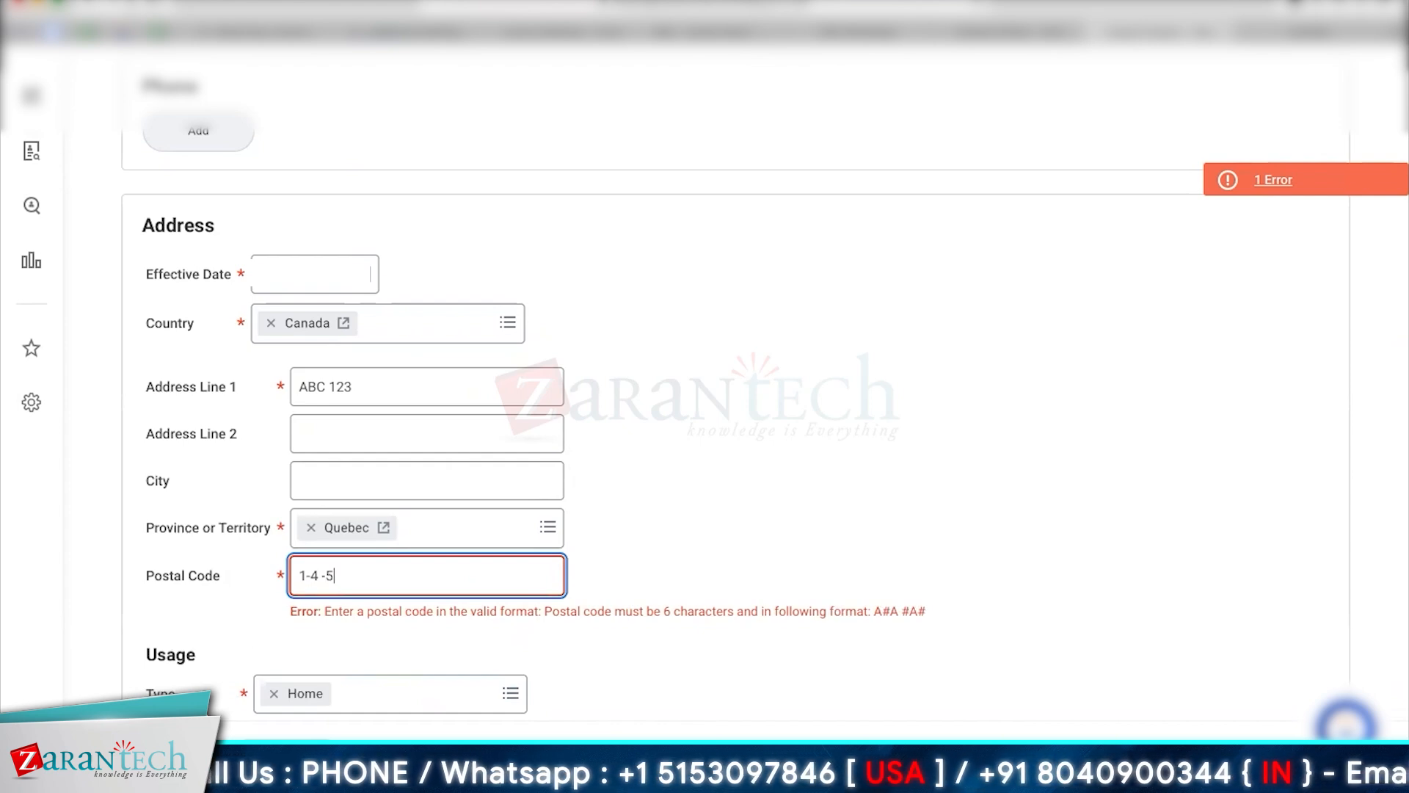
left_click(843, 715)
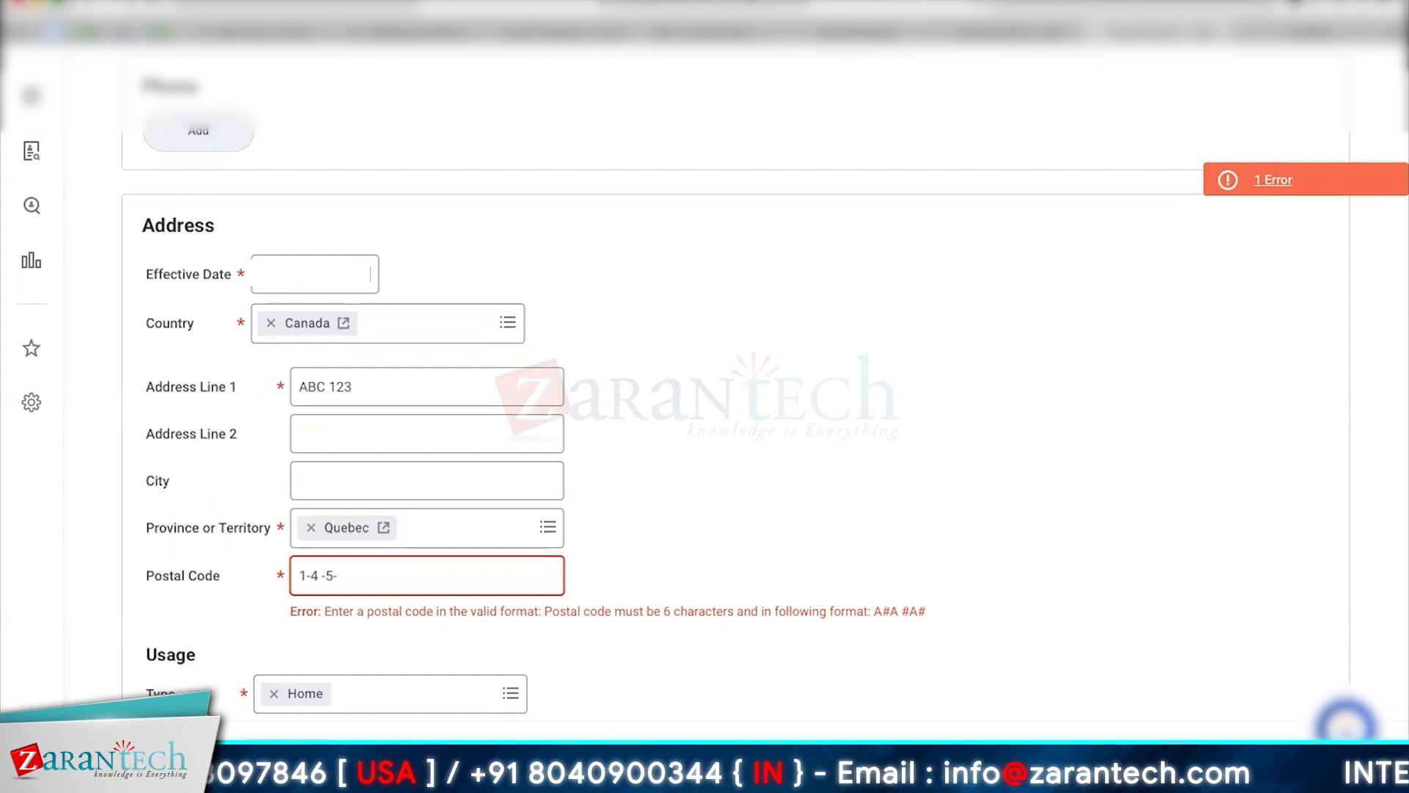
Clear the postal code, province, usage type and country, and remove the address entry from the contact information.
scroll(734, 440, "down", 10)
scroll(734, 440, "down", 1)
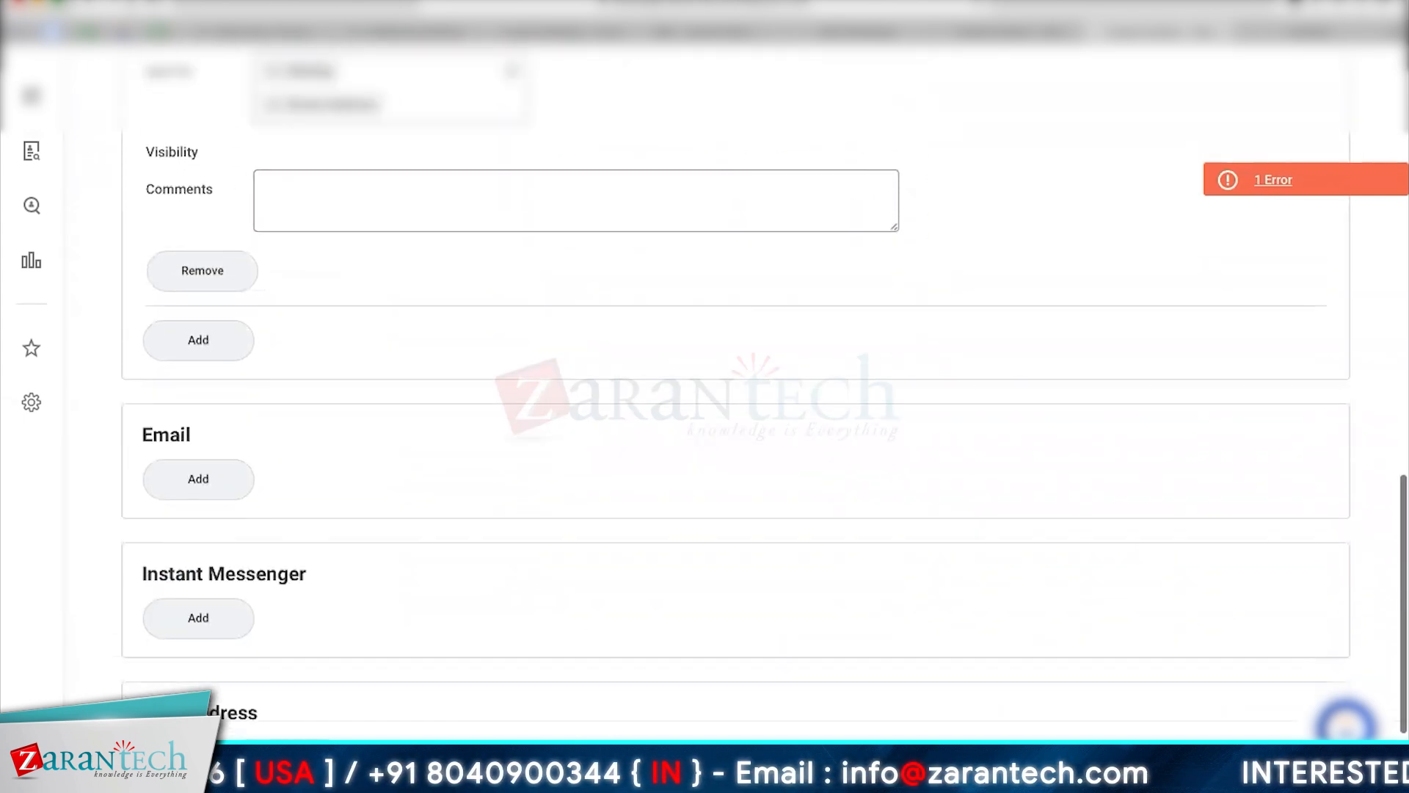
scroll(734, 440, "up", 8)
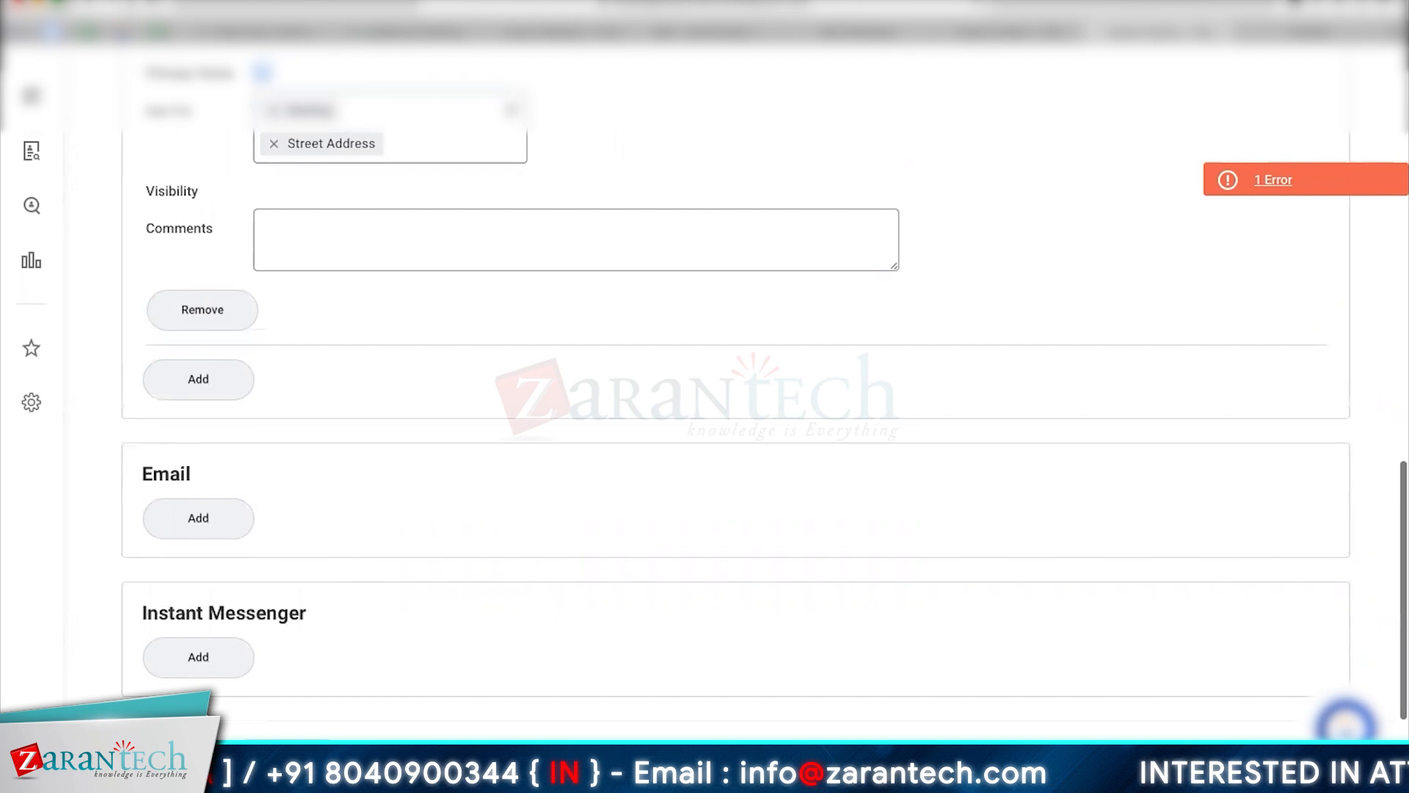
scroll(349, 333, "up", 2)
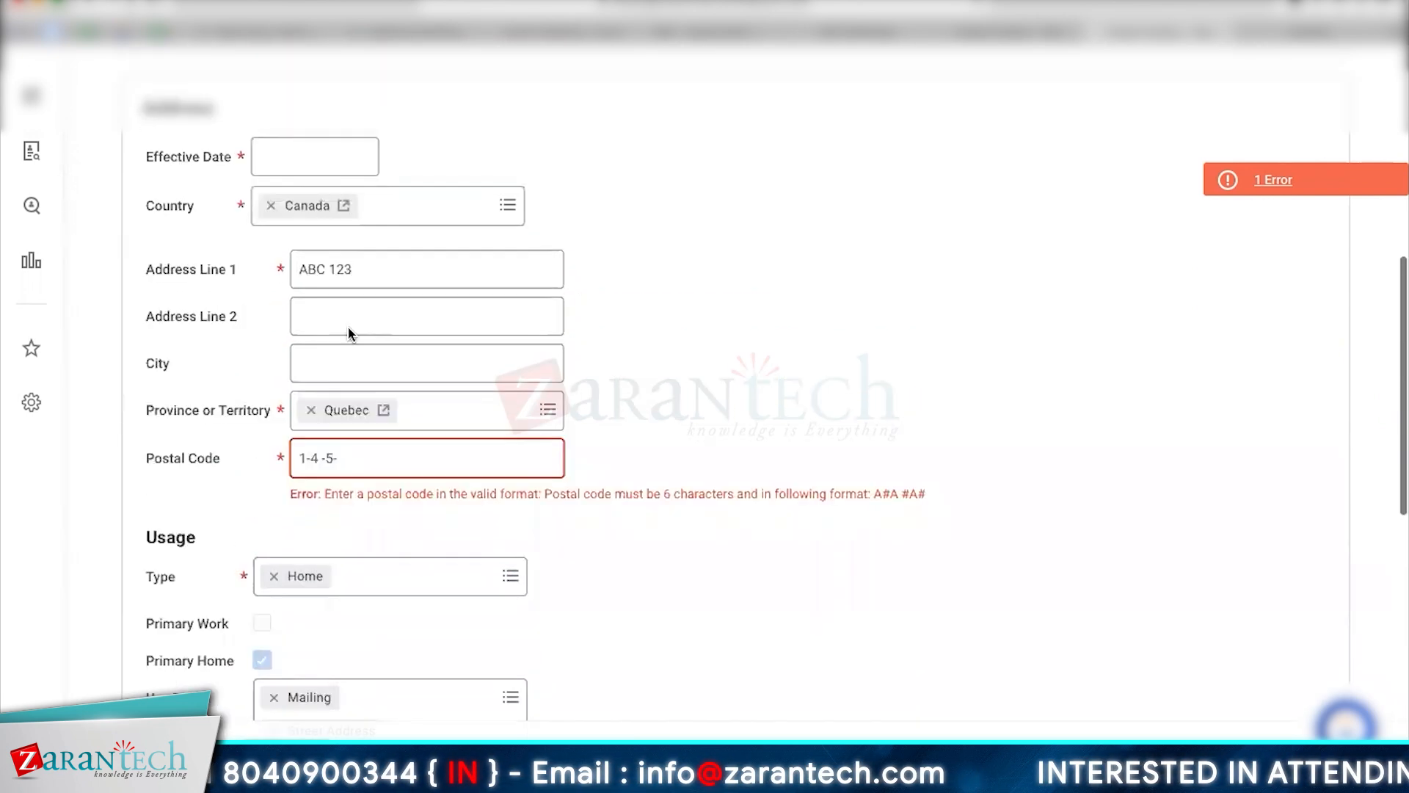
triple_click(331, 455)
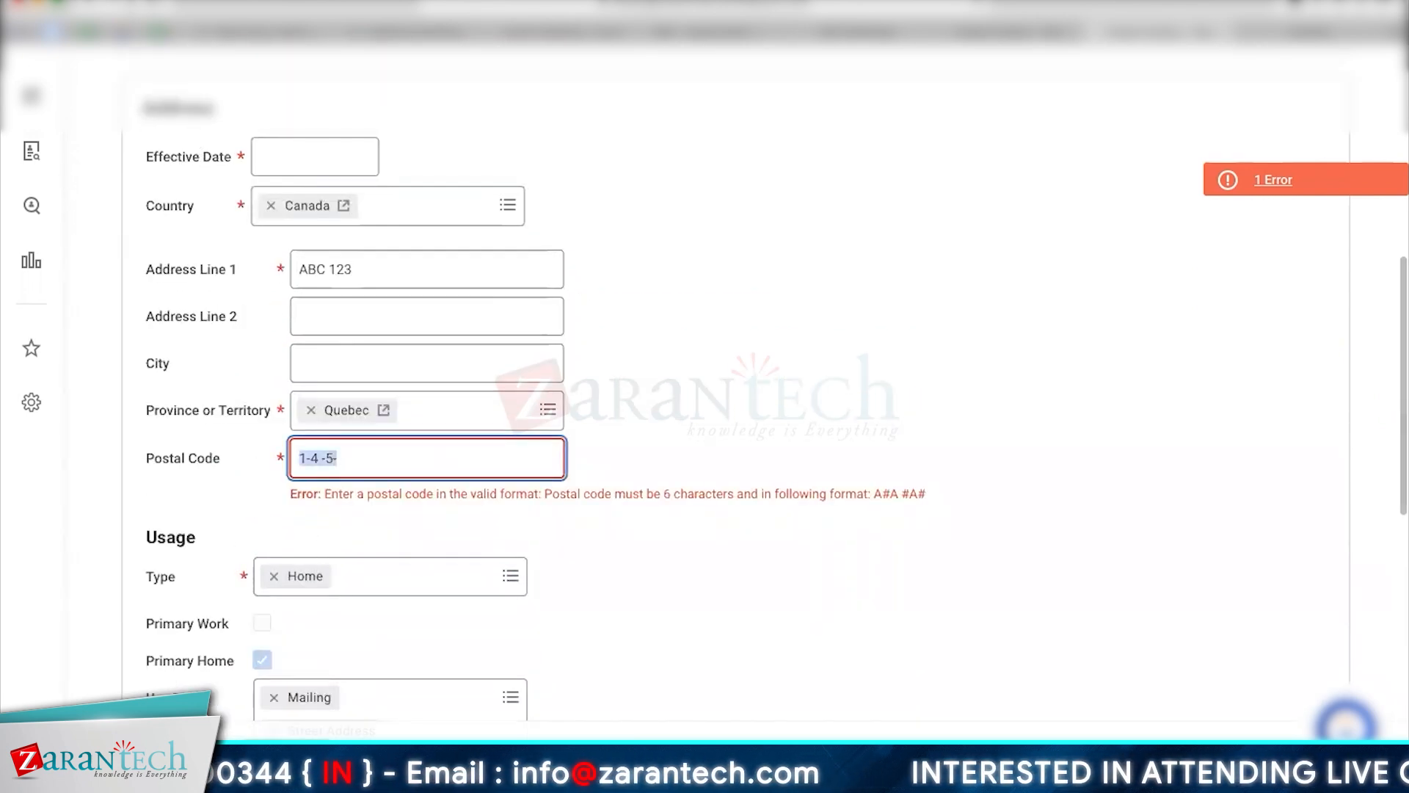
left_click(311, 410)
left_click(262, 547)
left_click(273, 593)
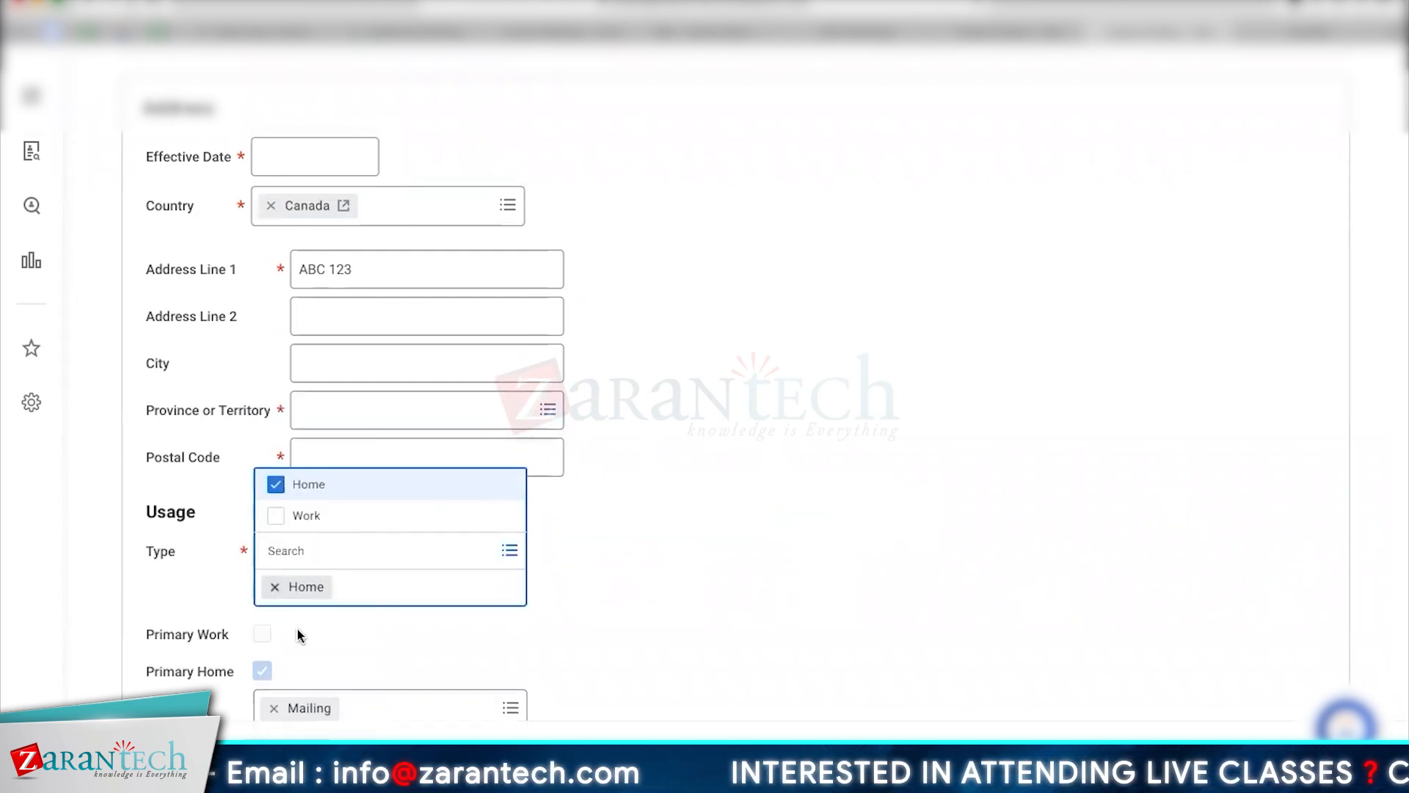
left_click(271, 206)
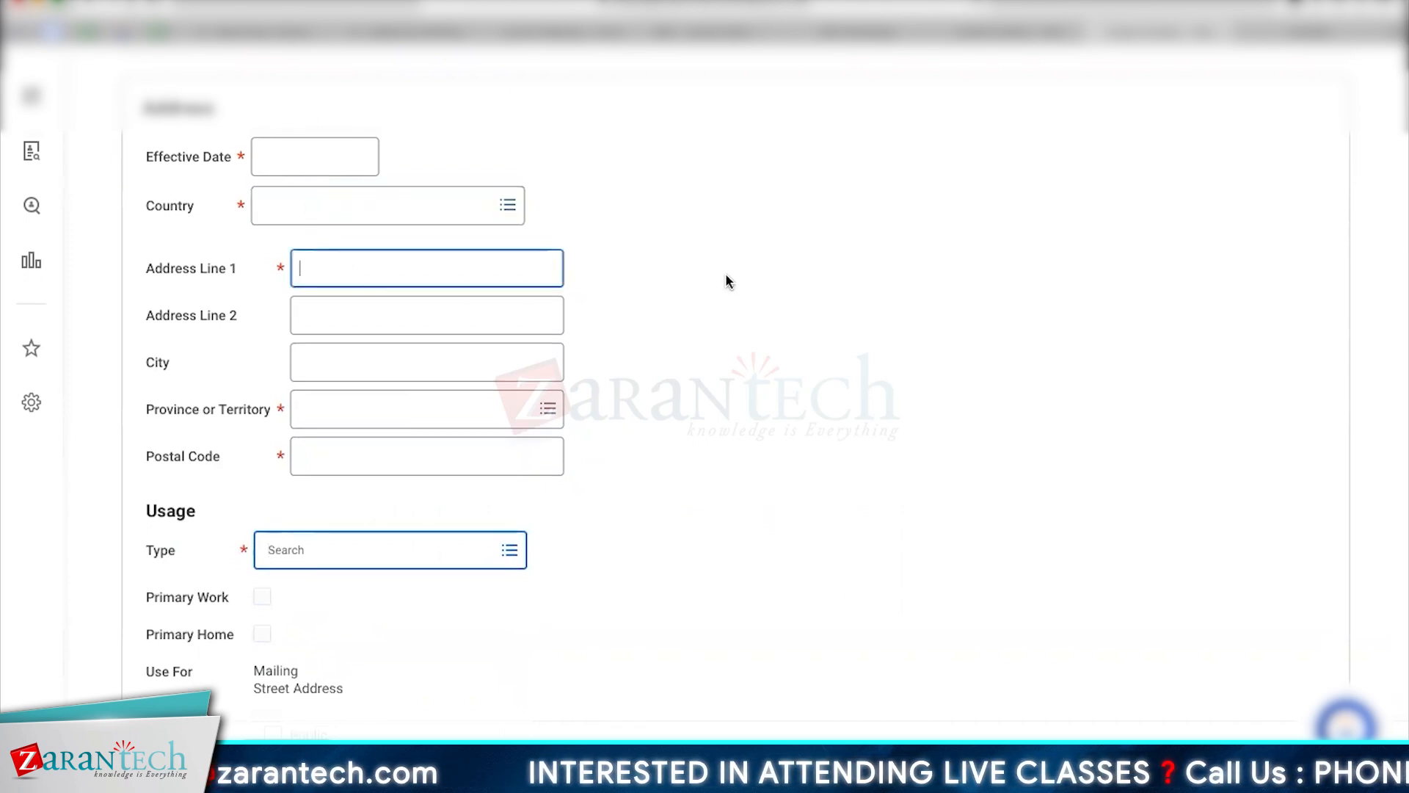
scroll(235, 623, "down", 5)
left_click(233, 497)
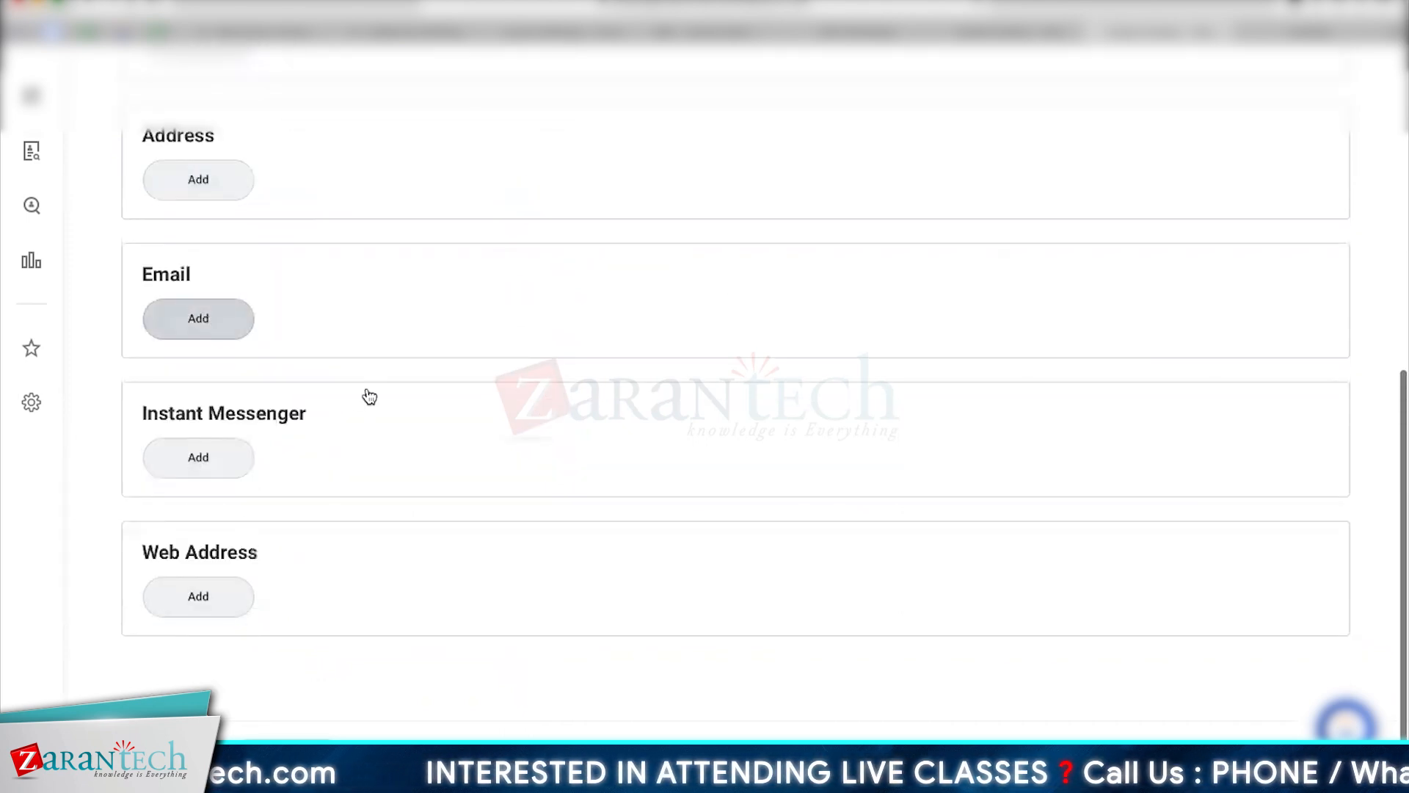
Add an email entry with the person's email address and open its type choices.
left_click(199, 317)
type("abc")
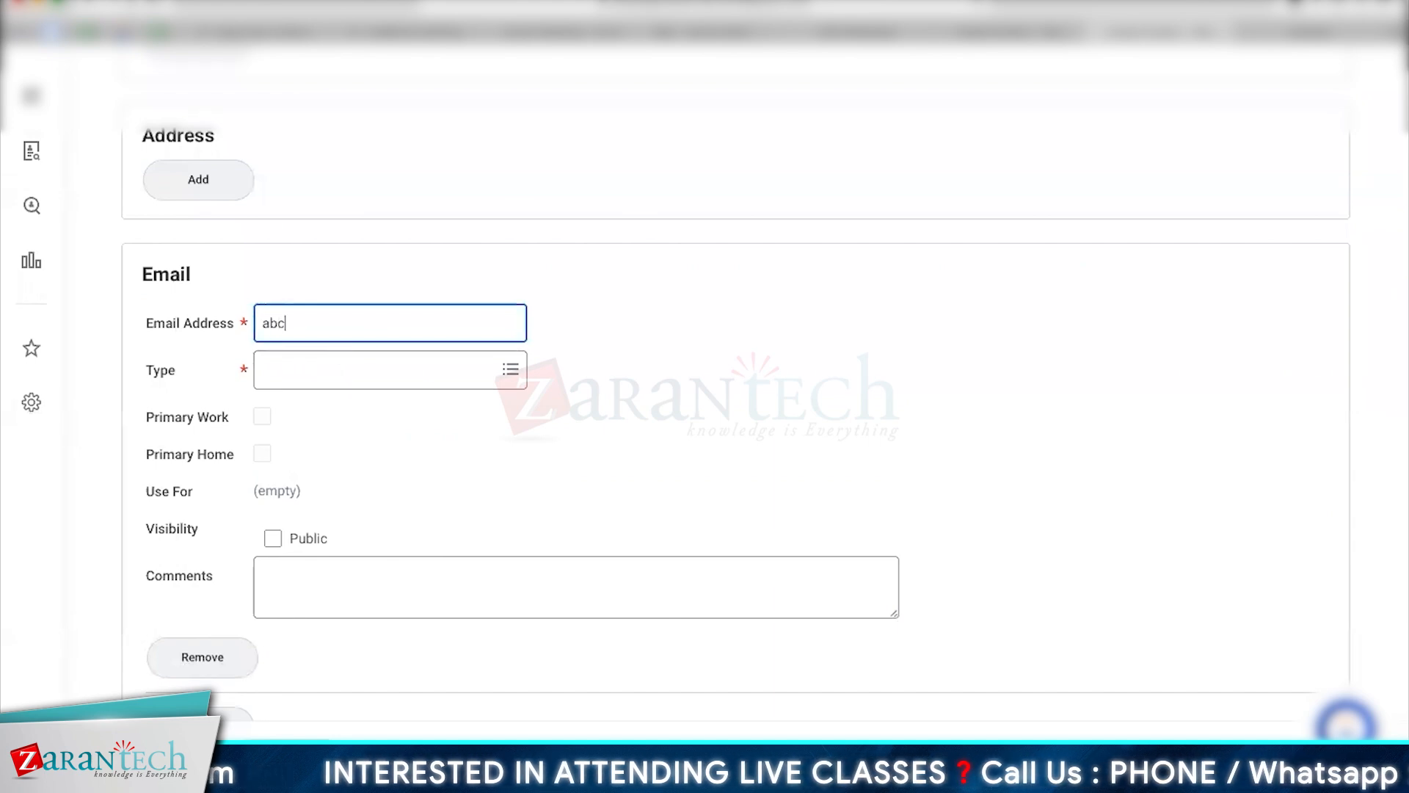
type("@abc.com")
left_click(345, 369)
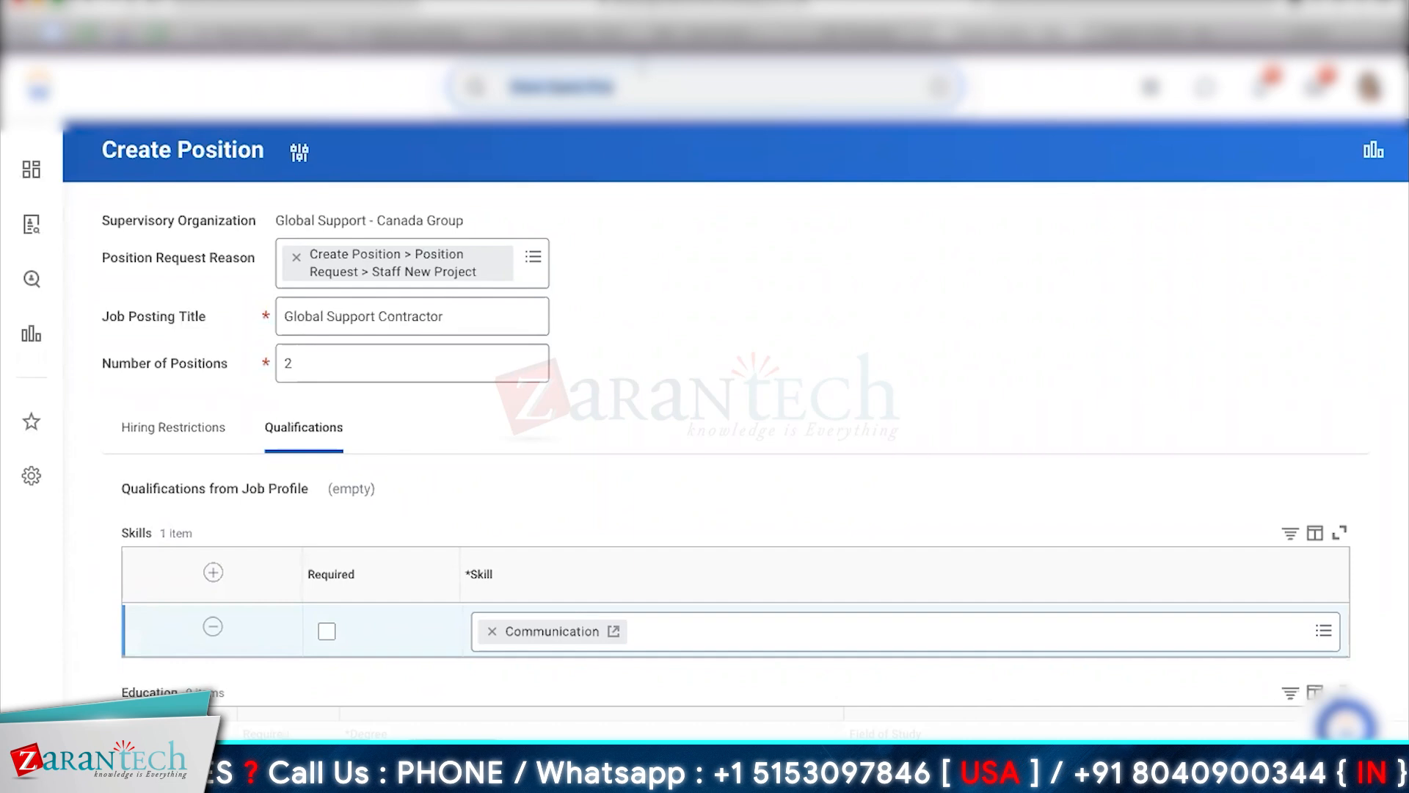
Start a new Create Position task for the Wealth of Knowledge supervisory organization.
left_click(642, 74)
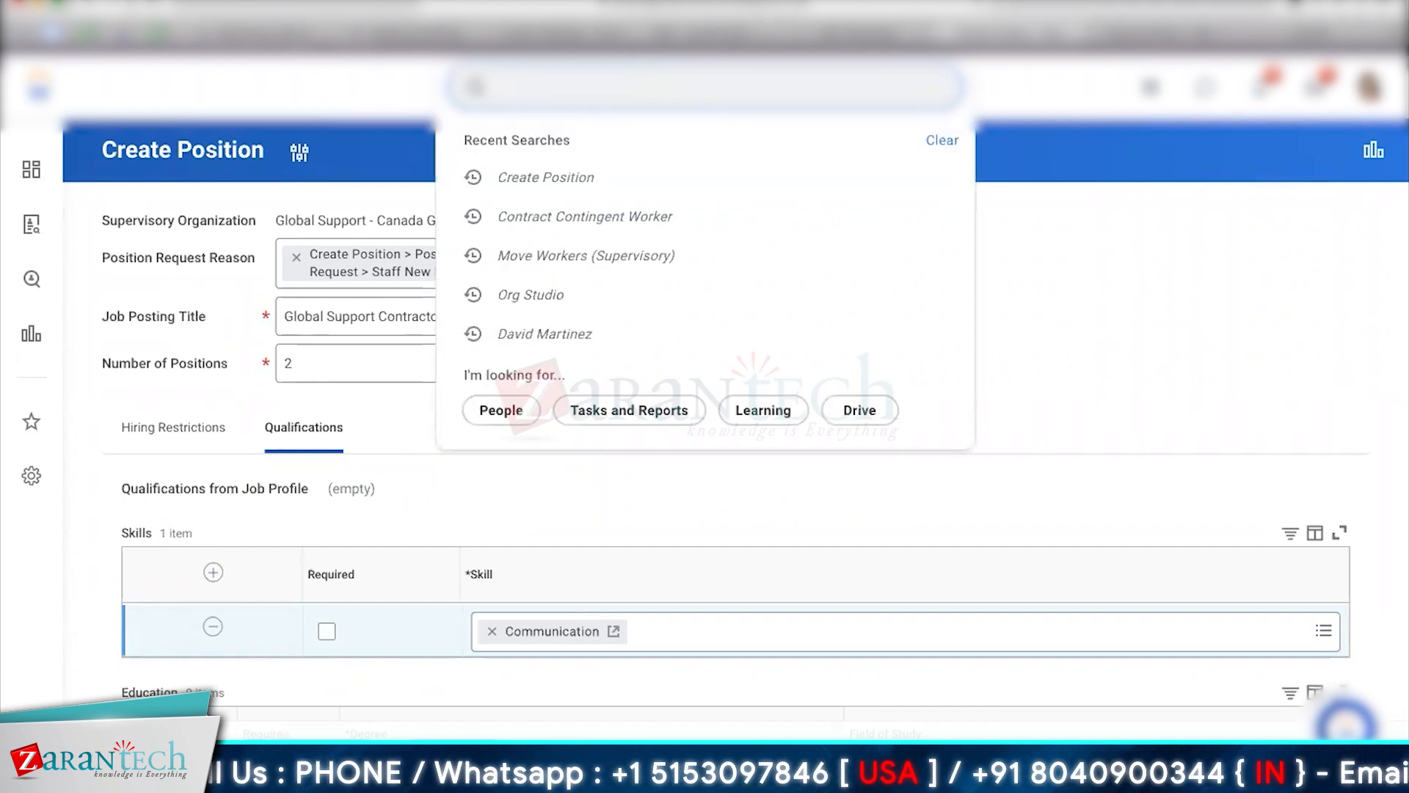
left_click(414, 253)
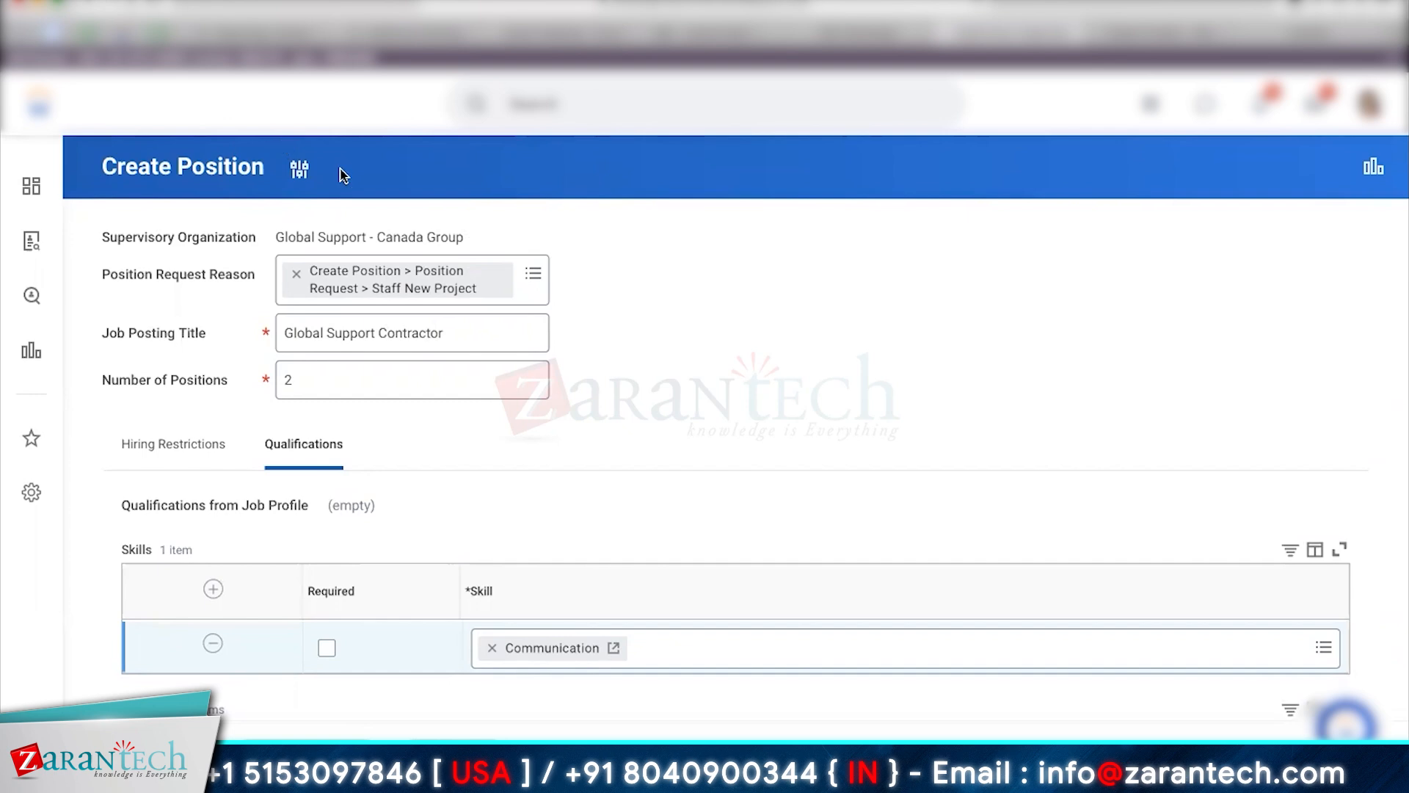
left_click(618, 104)
left_click(621, 194)
left_click(603, 474)
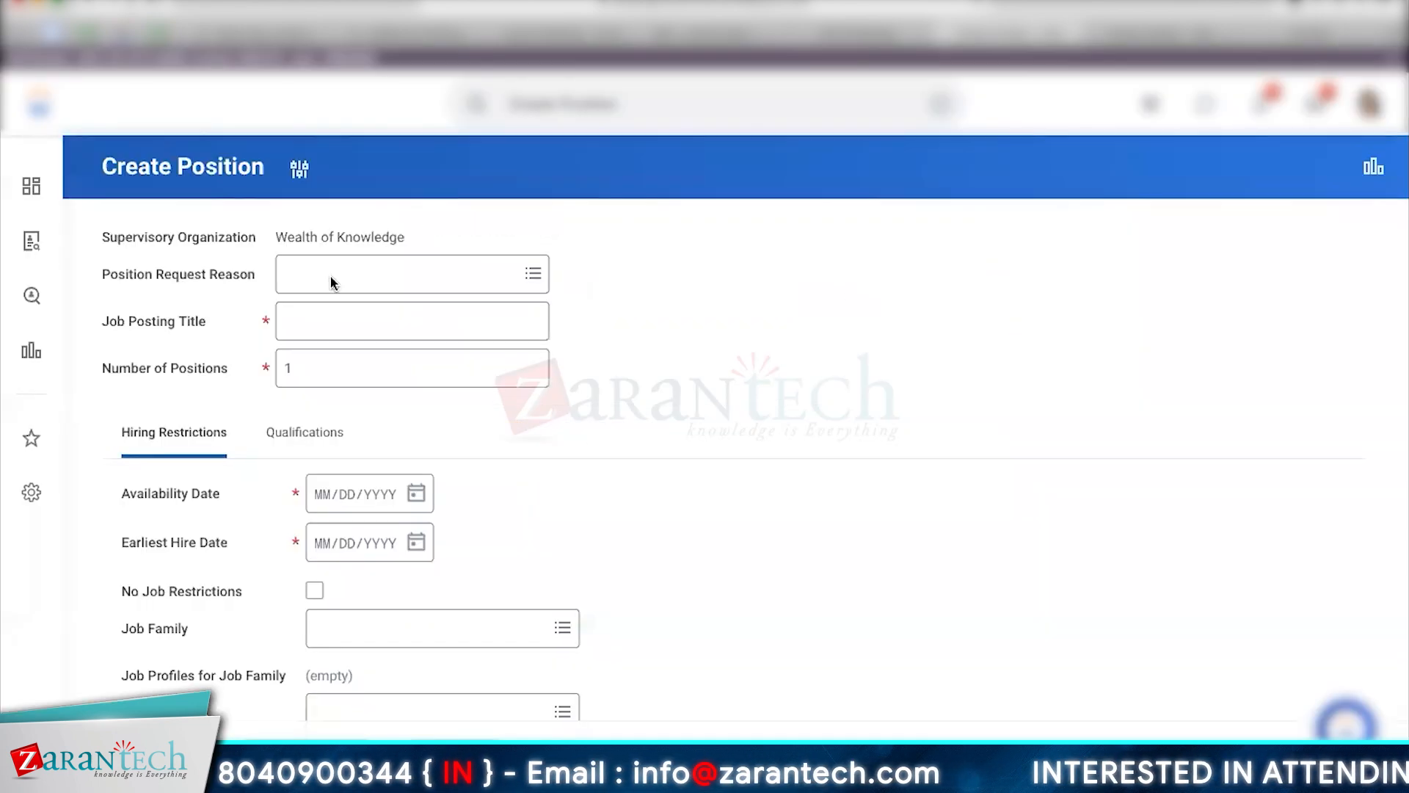
Fill in the hiring details of one position with job posting title Test34 and submit it.
left_click(330, 277)
left_click(844, 456)
left_click(384, 304)
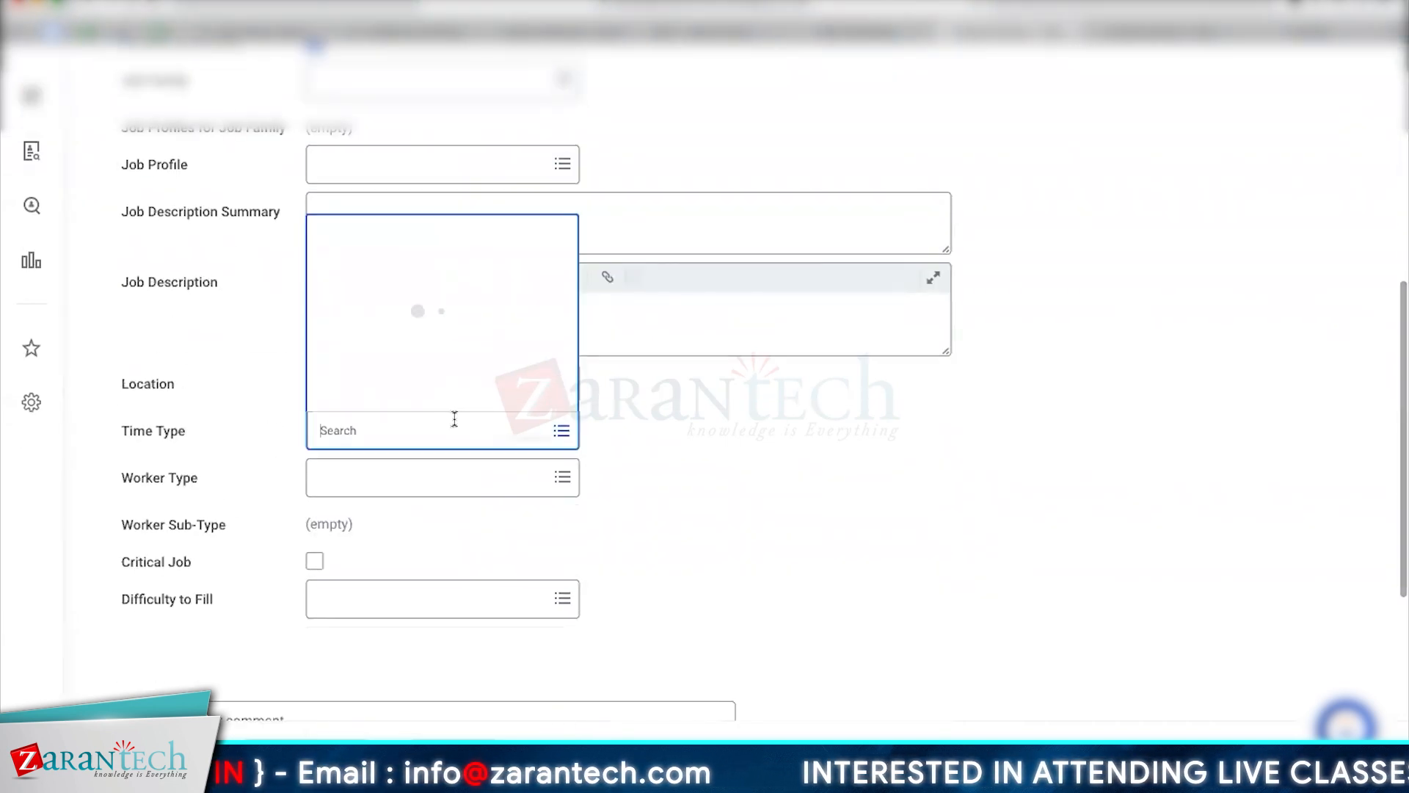
left_click(453, 411)
left_click(447, 480)
left_click(301, 582)
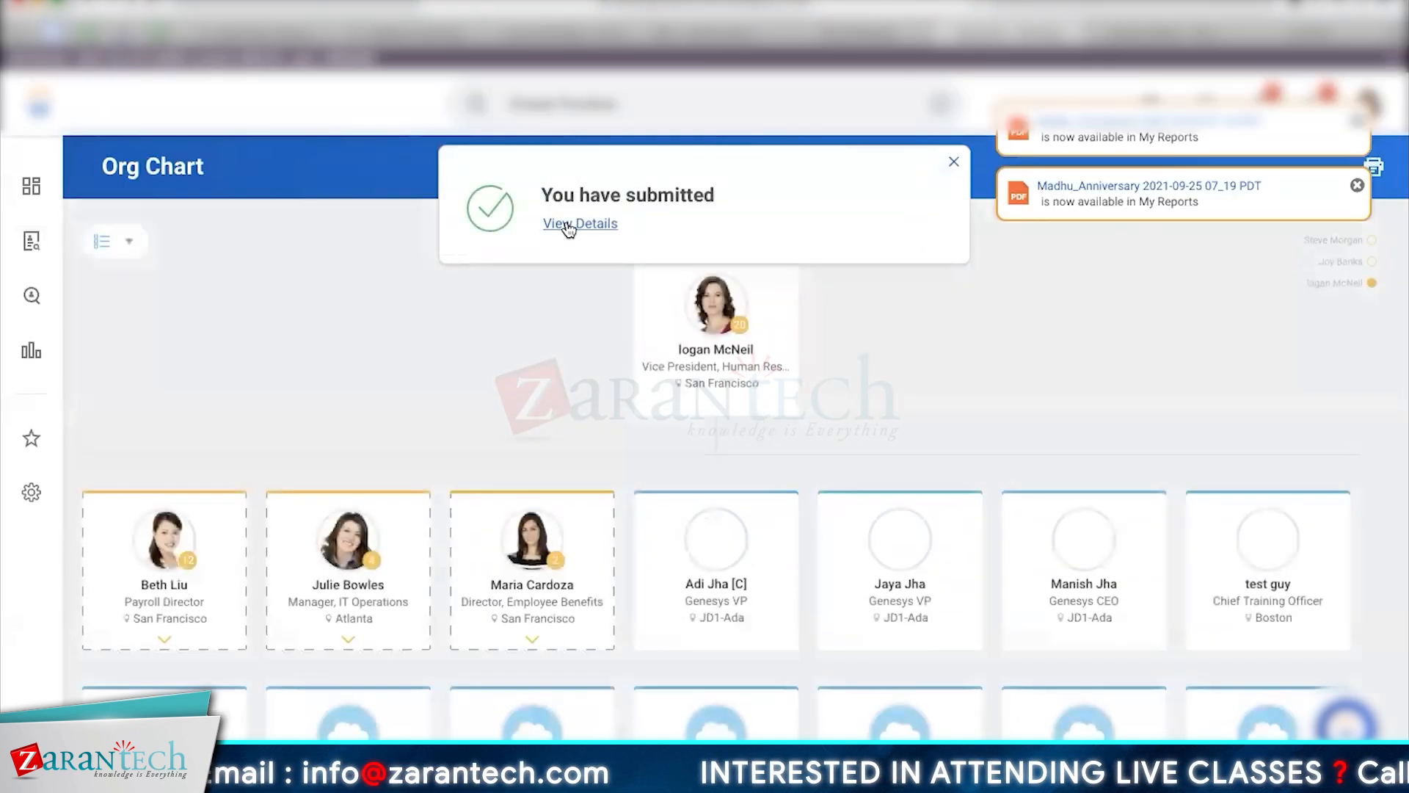
Open the submission details of the Test34 Create Position event, expand Details and Process, and show the event's related actions.
left_click(566, 227)
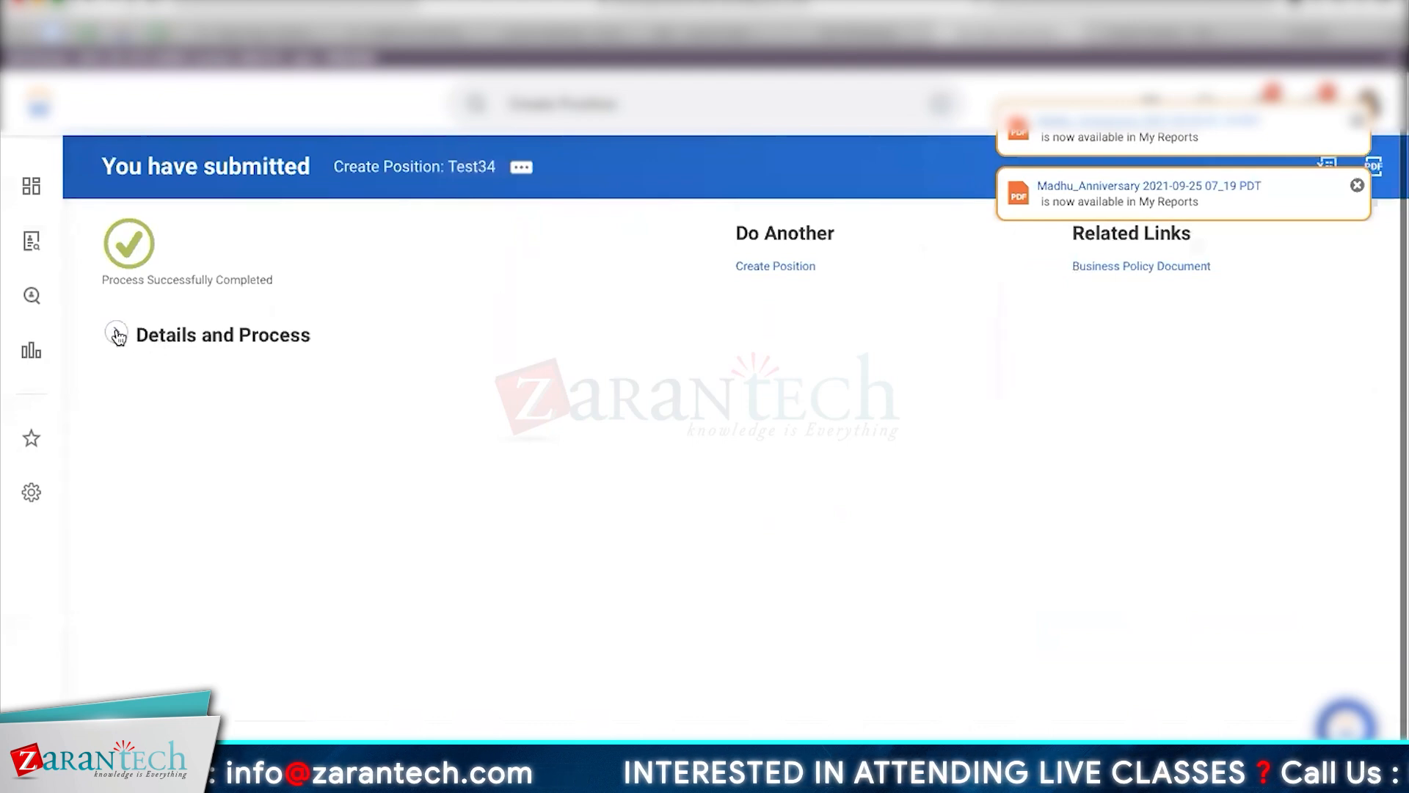
left_click(116, 334)
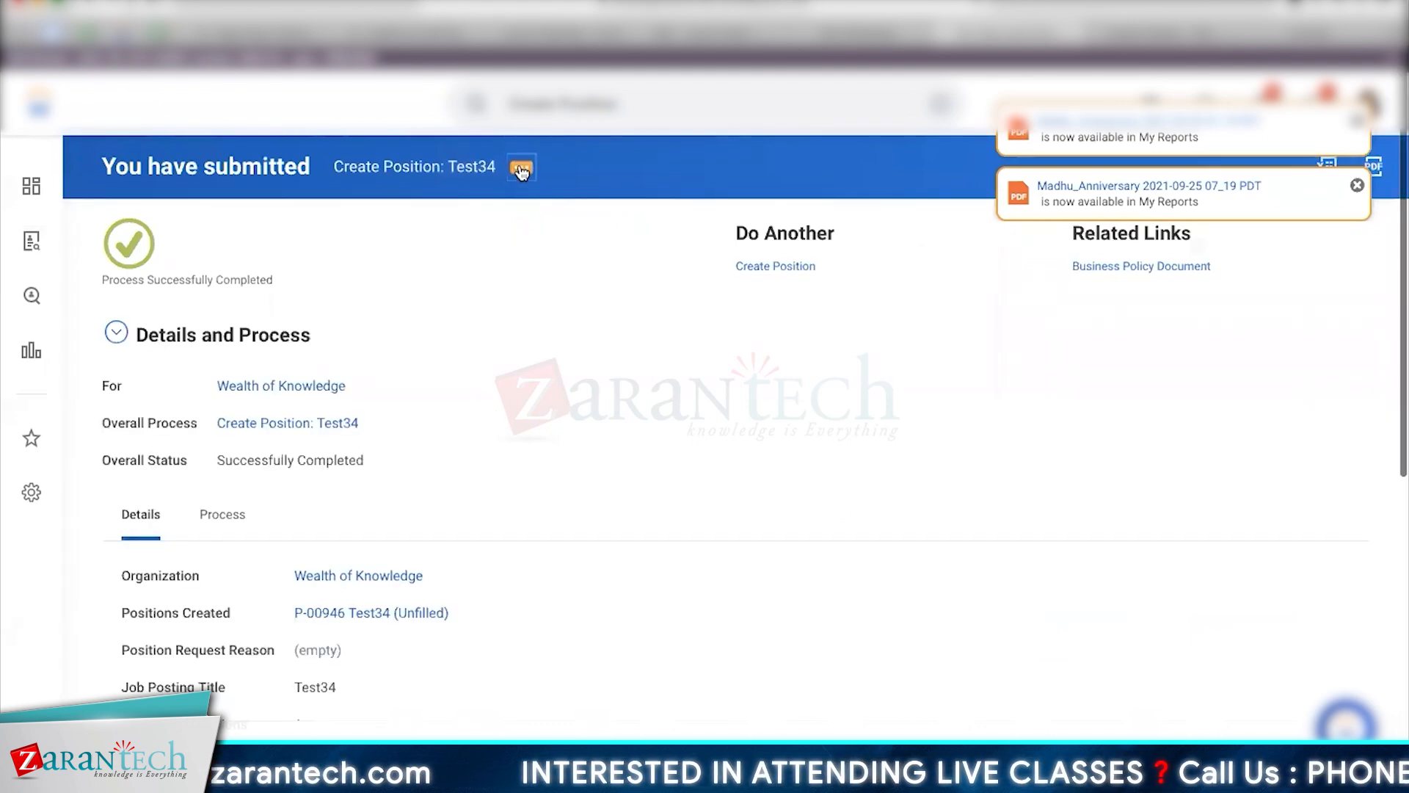
left_click(521, 168)
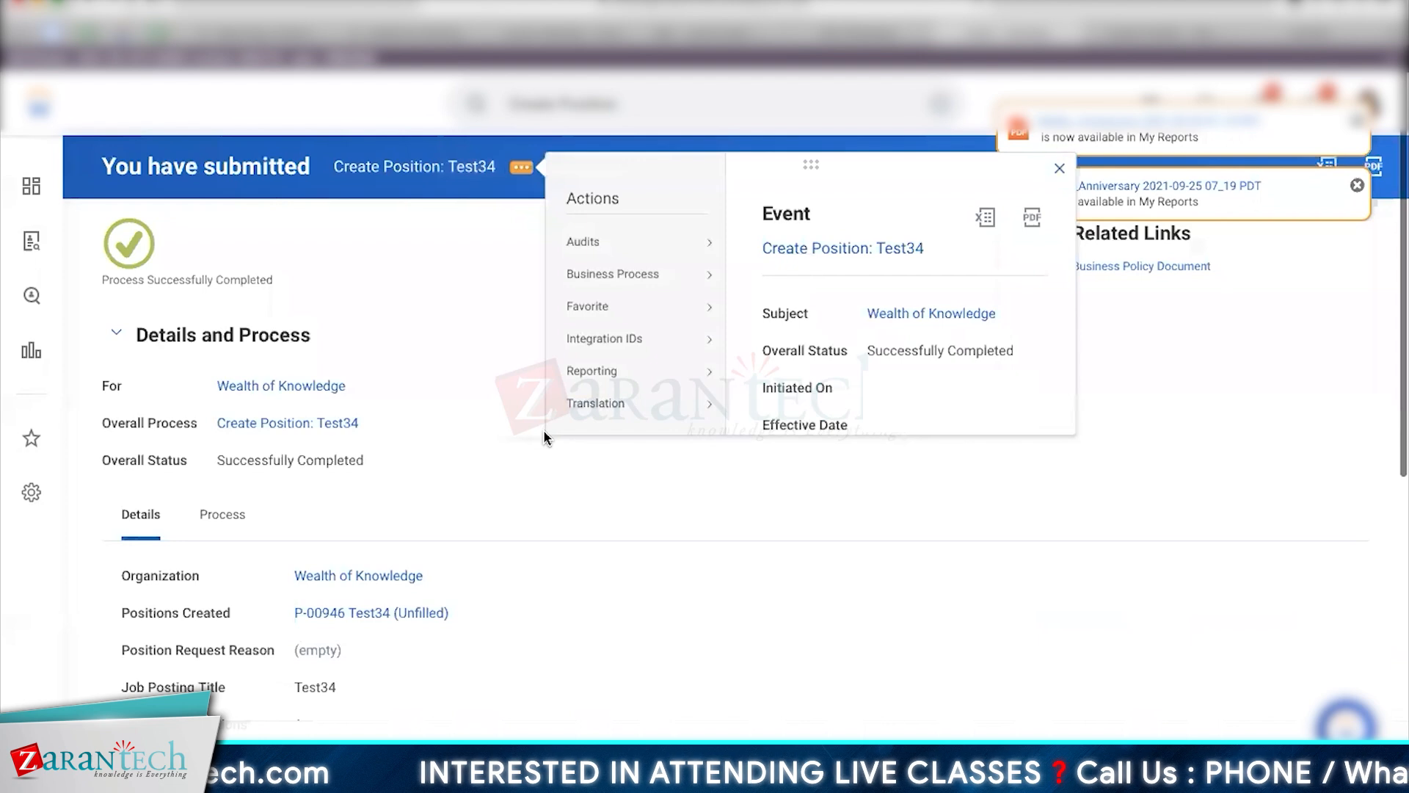
Start the Contract Contingent Worker task against the newly created Test34 position.
scroll(709, 332, "down", 6)
scroll(544, 435, "up", 3)
left_click(461, 378)
mouse_move(602, 605)
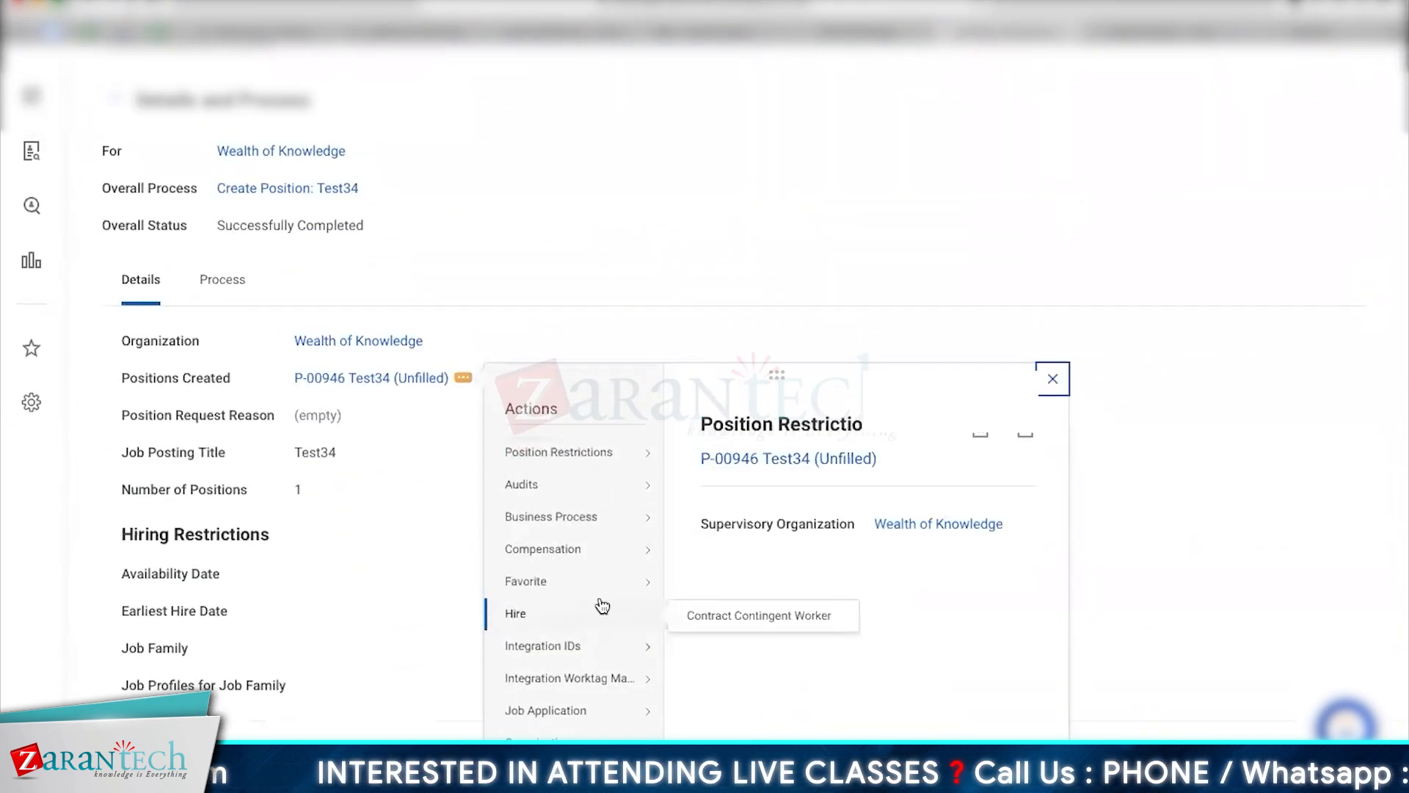
left_click(1183, 601)
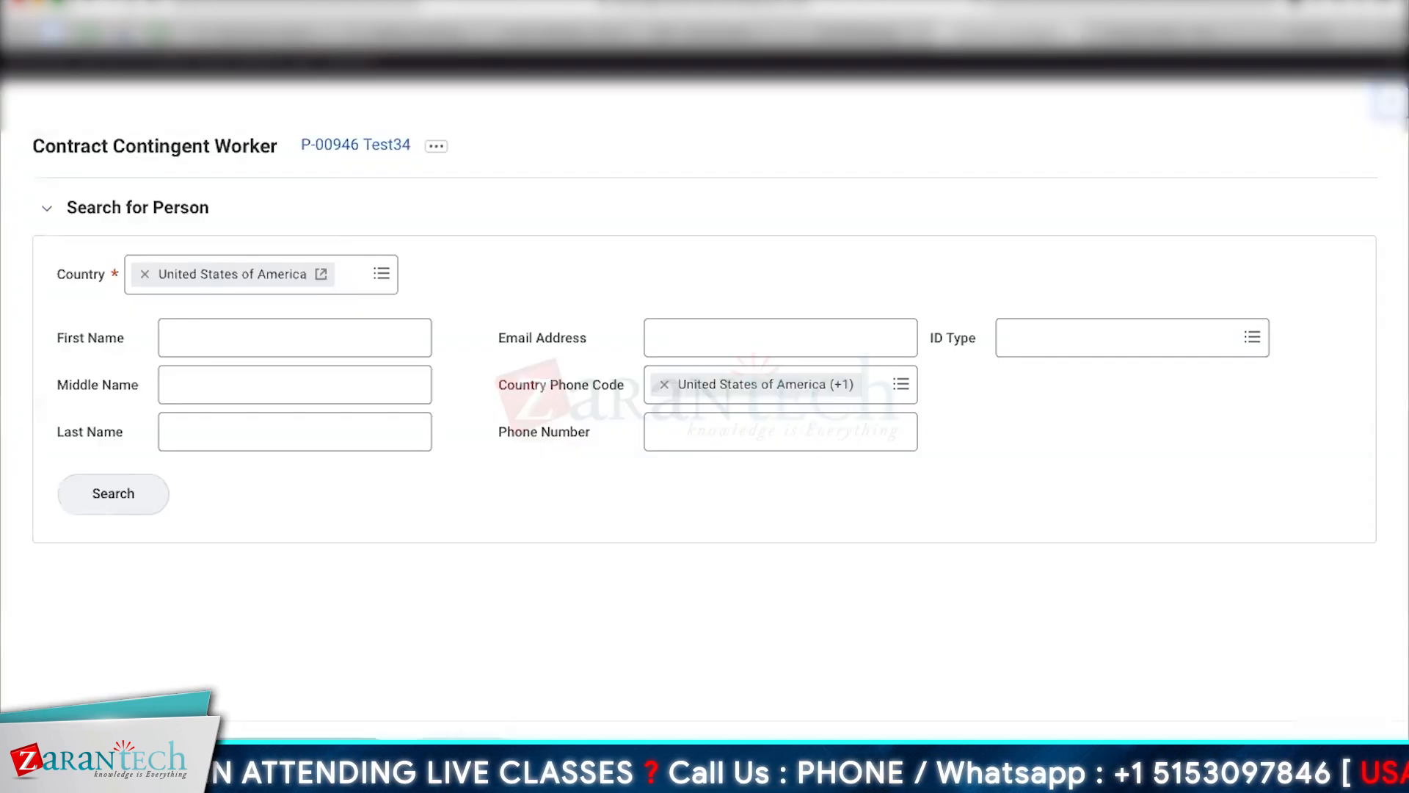
Search for the existing person by first name with country United States of America, and select that person for the contract.
left_click(283, 340)
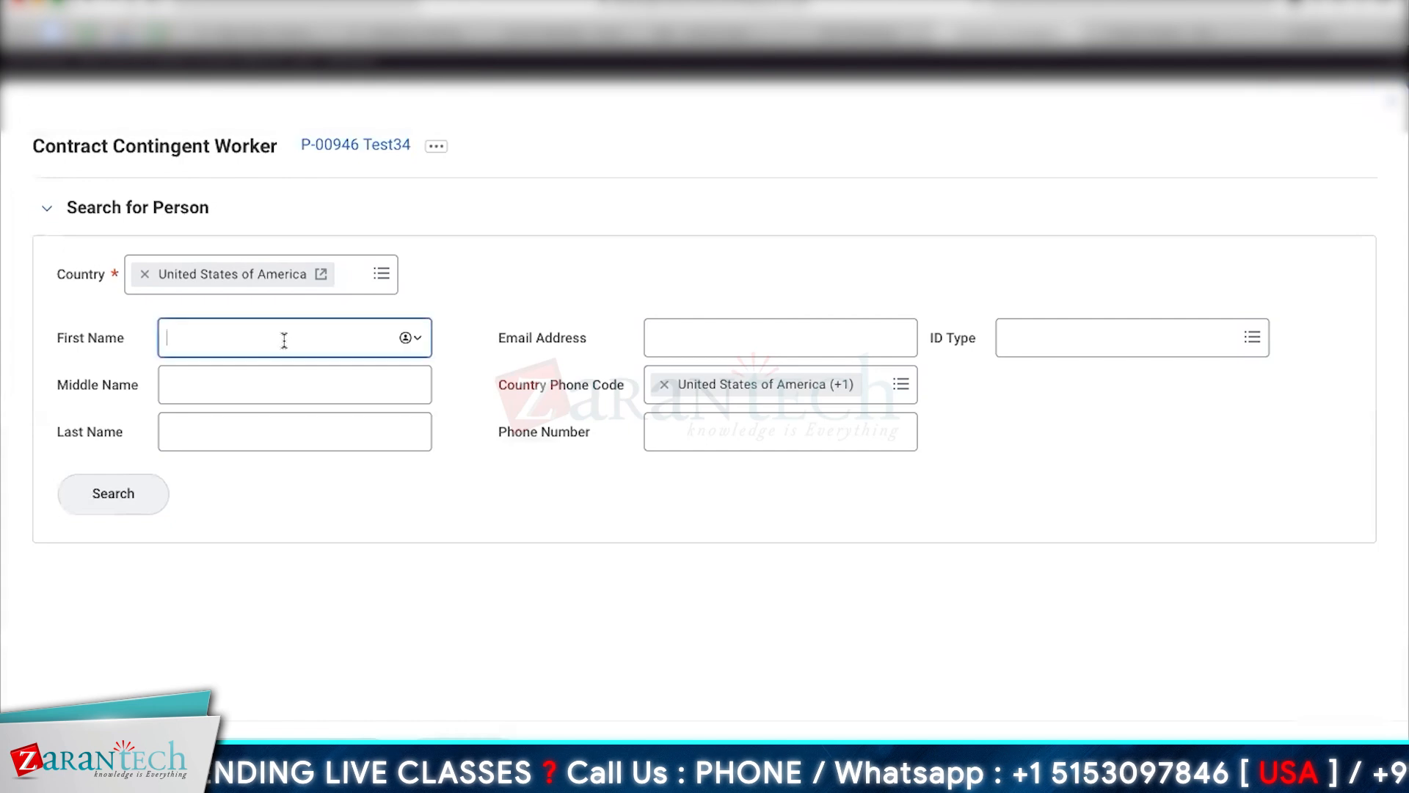
type("Test34")
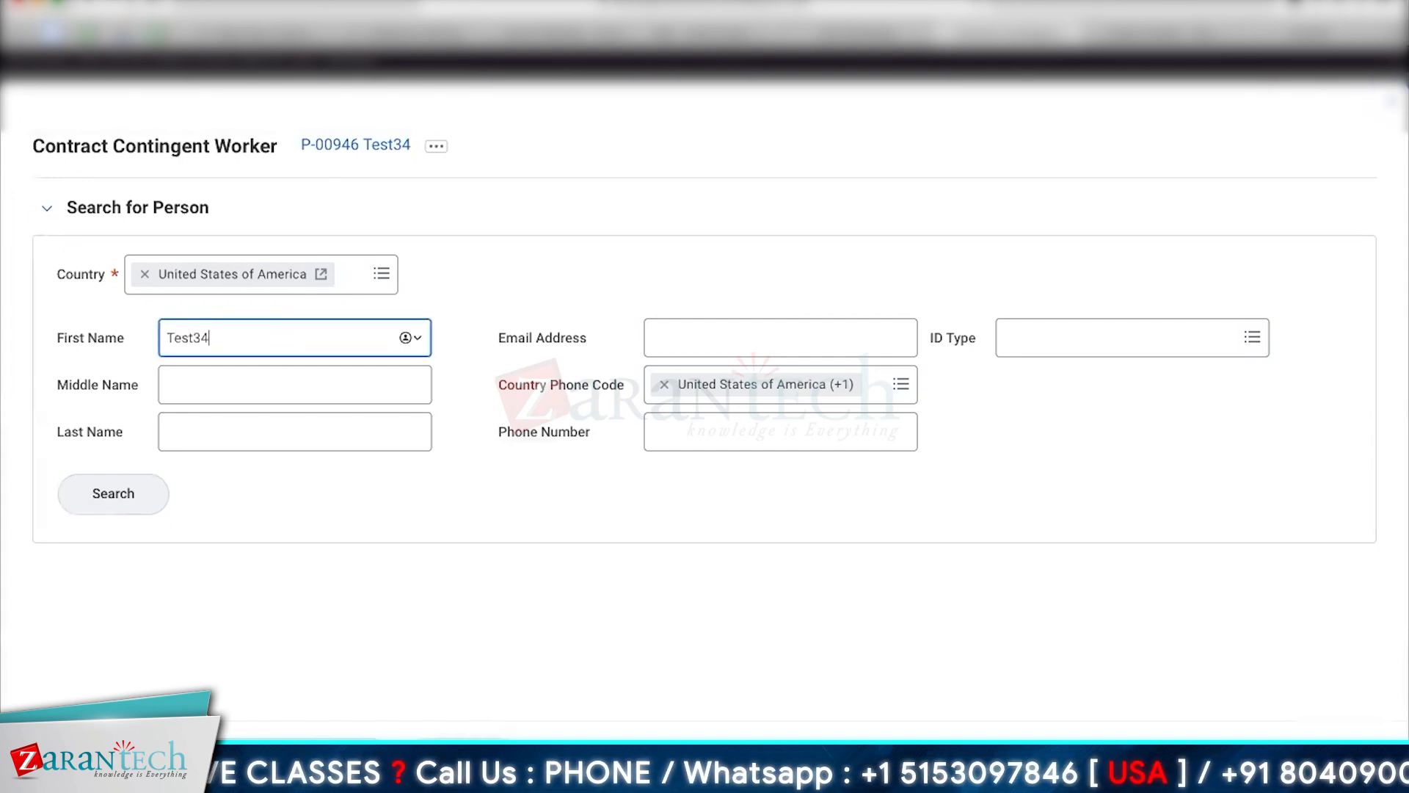
left_click(102, 502)
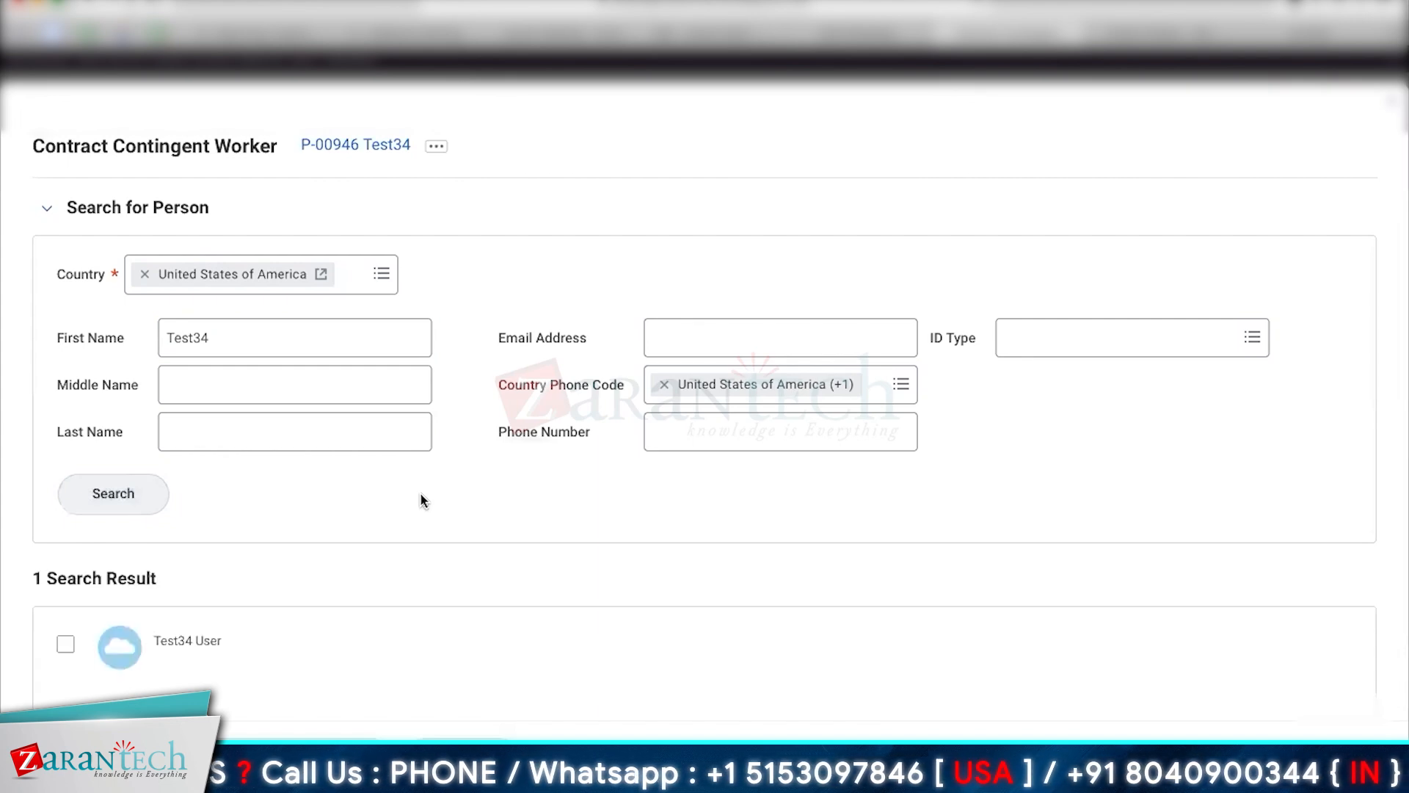
left_click(63, 646)
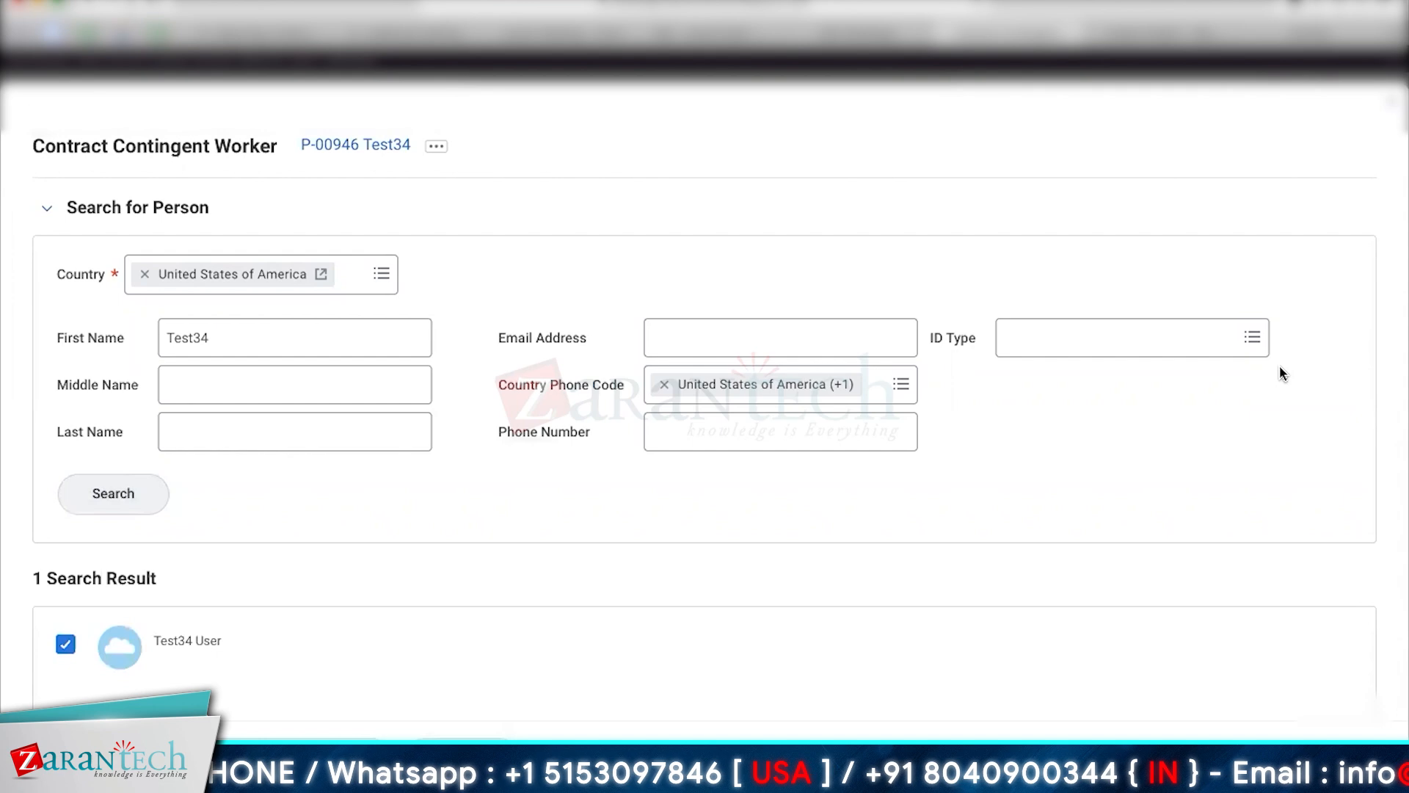
scroll(1279, 367, "down", 2)
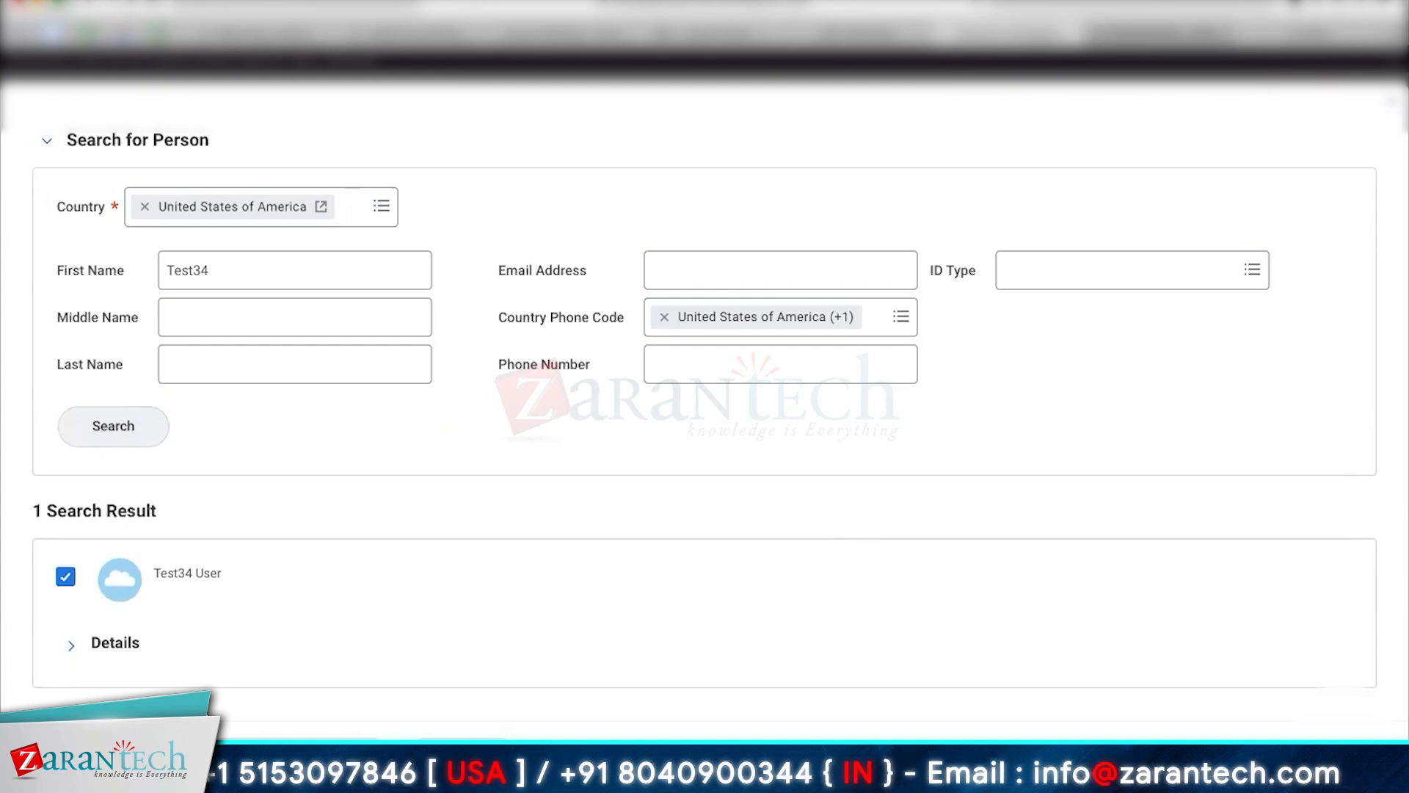
scroll(800, 331, "up", 1)
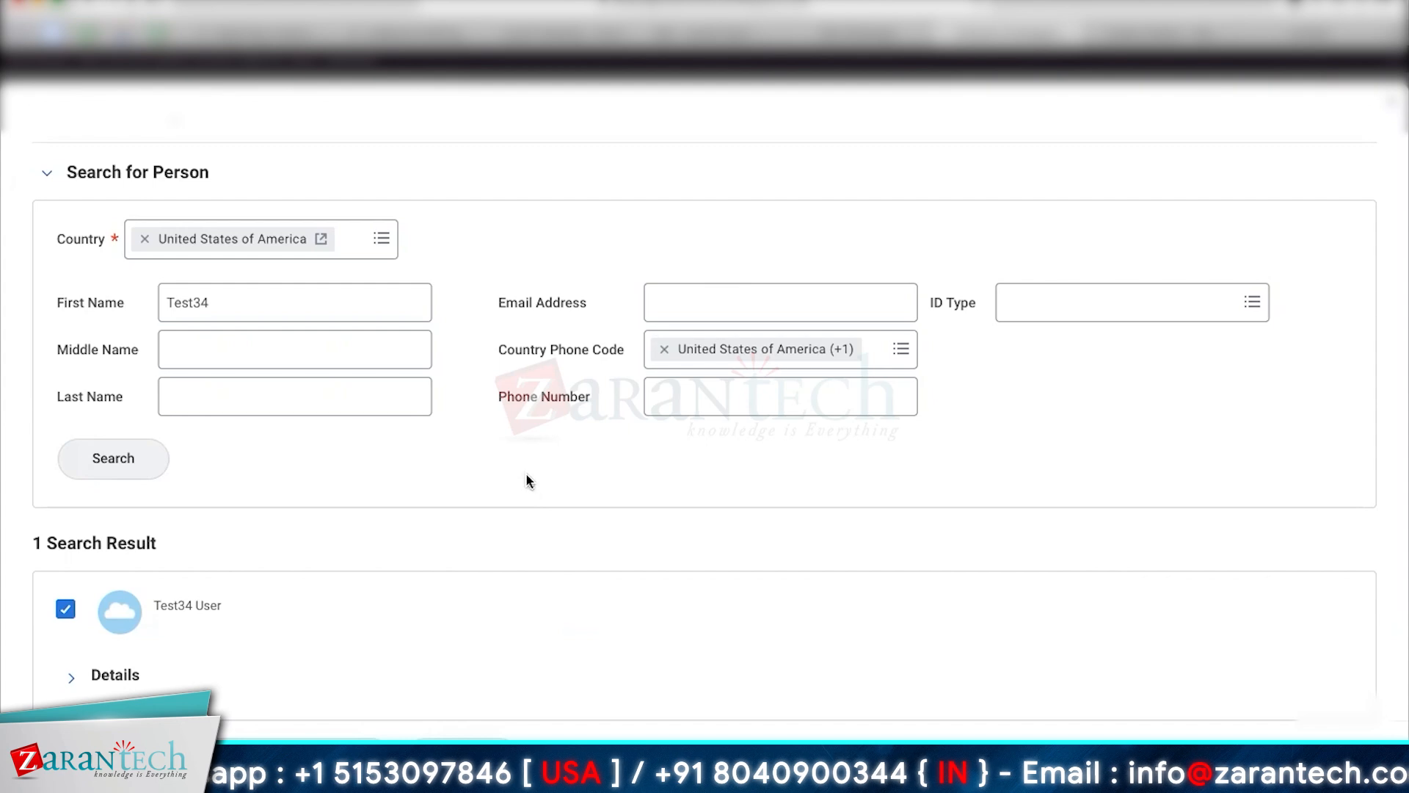
scroll(526, 475, "down", 1)
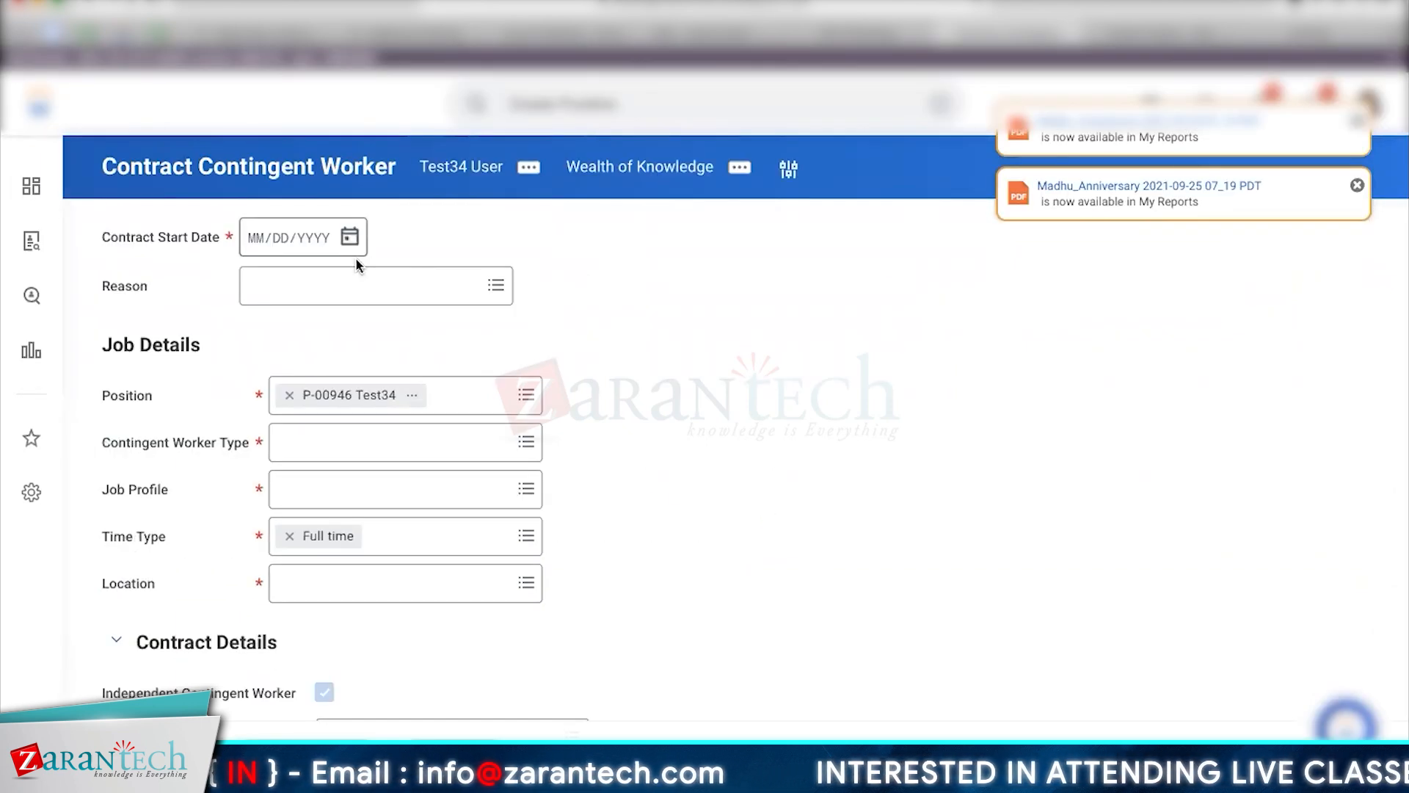
Set the contingent worker type to Contractor.
left_click(474, 443)
left_click(415, 378)
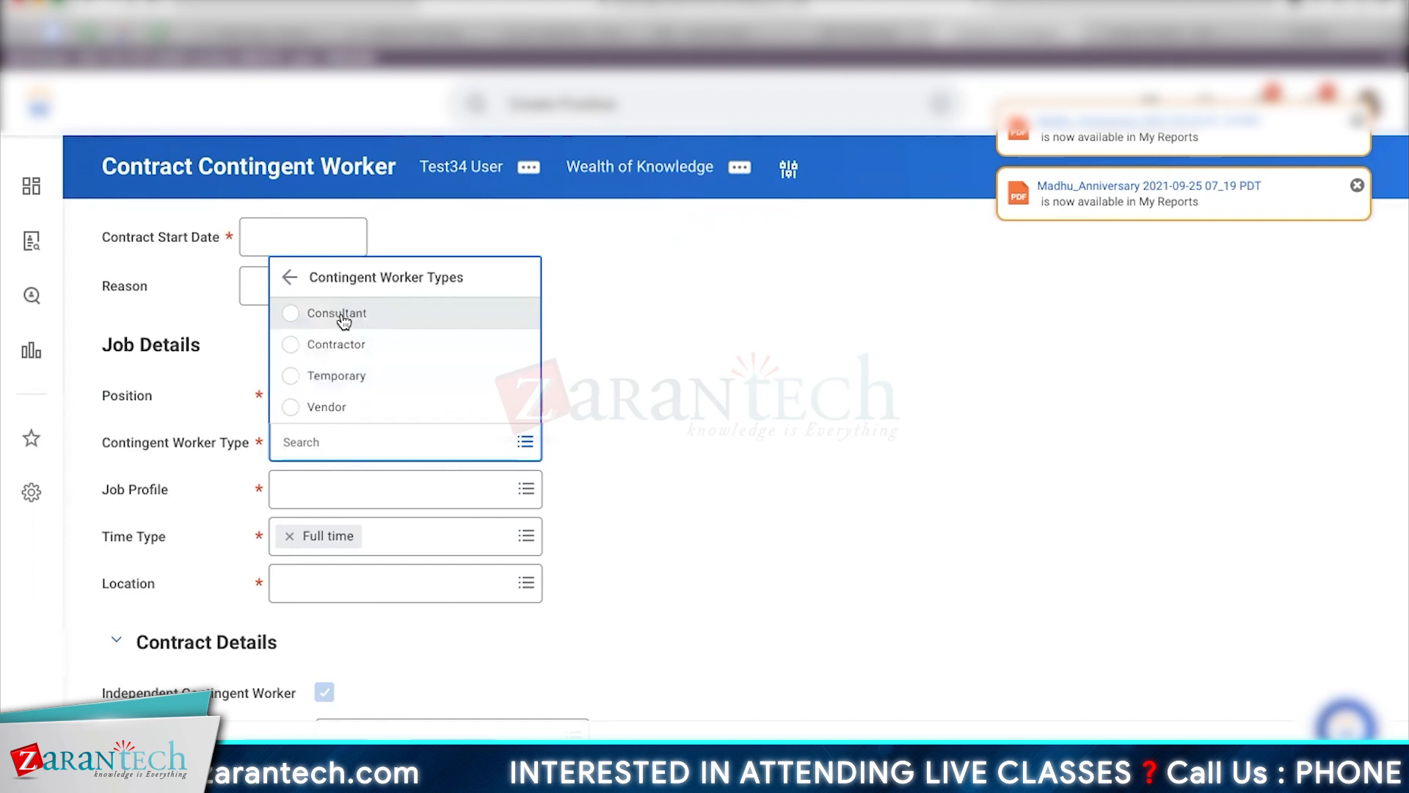
left_click(360, 356)
Open the New Contingent Worker category of reasons for the contract.
scroll(805, 415, "down", 2)
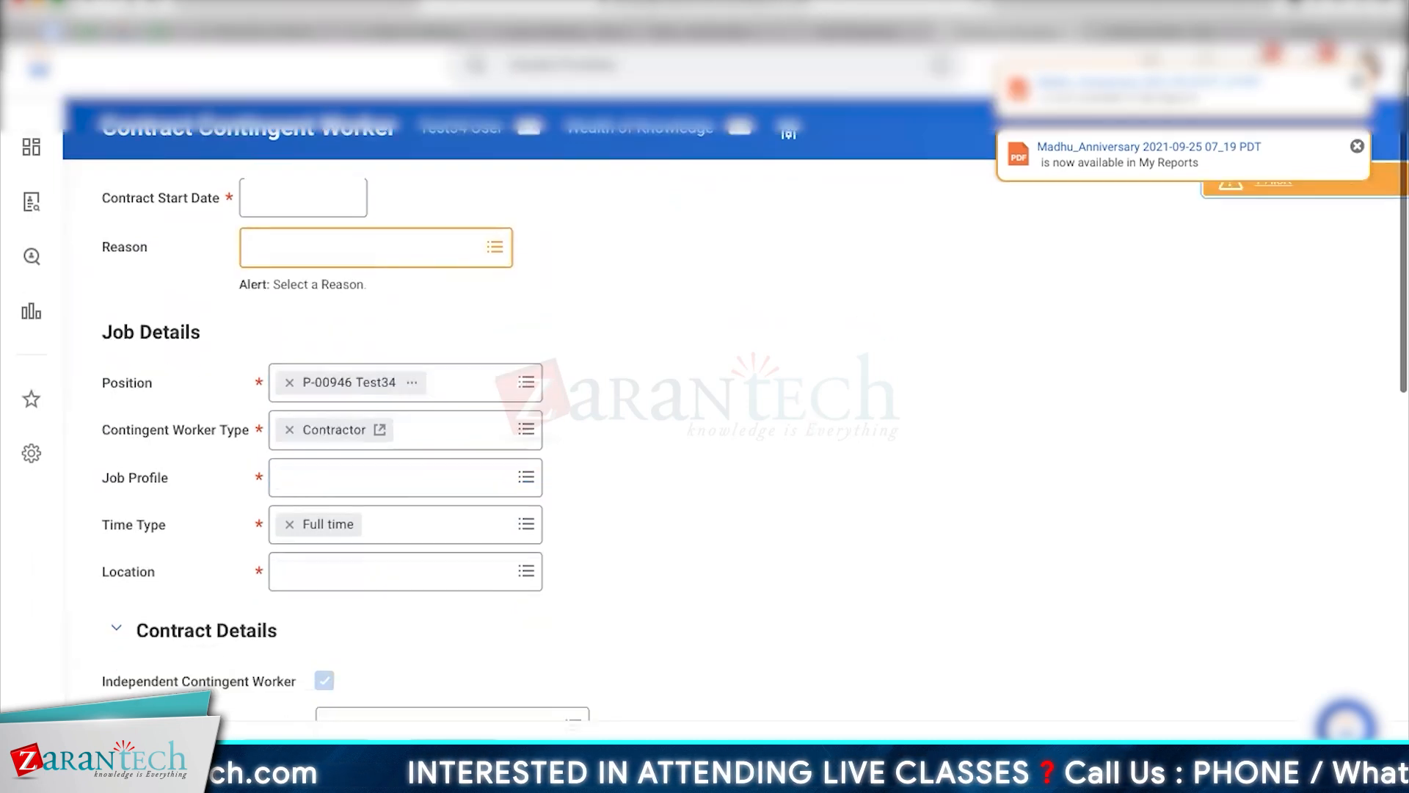
scroll(232, 210, "down", 1)
left_click(363, 105)
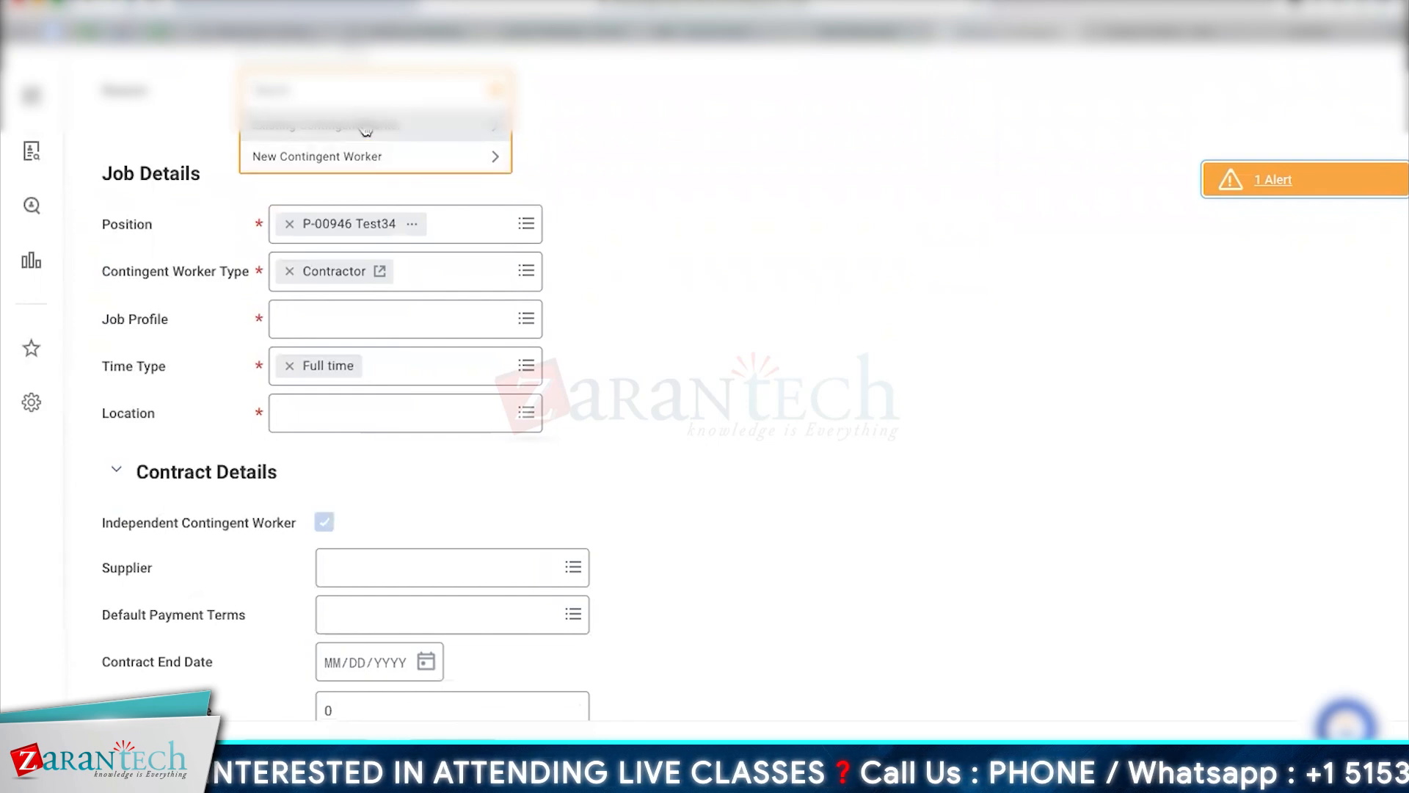
left_click(377, 156)
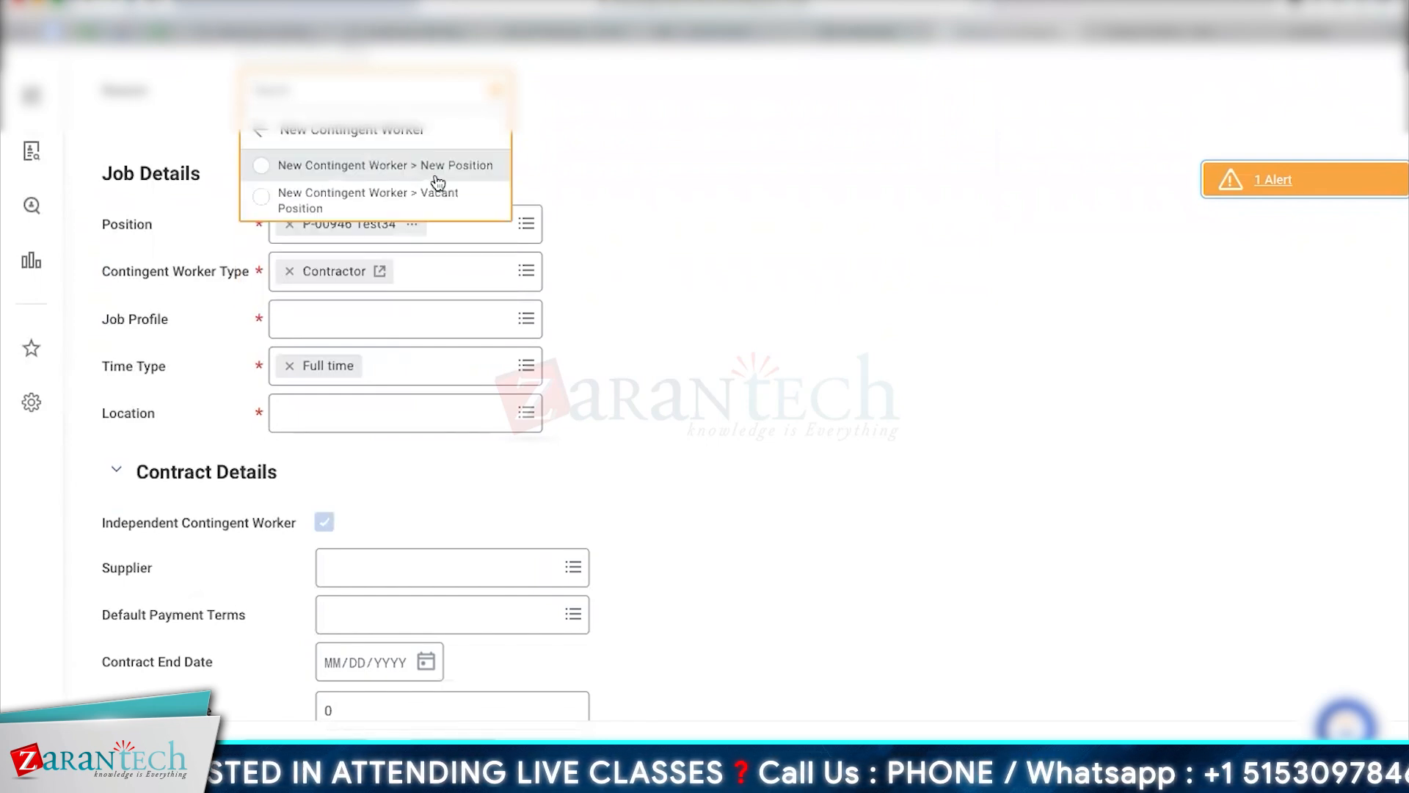
Choose New Contingent Worker > New Position as the contract reason and search the job profiles for "Contract".
left_click(379, 165)
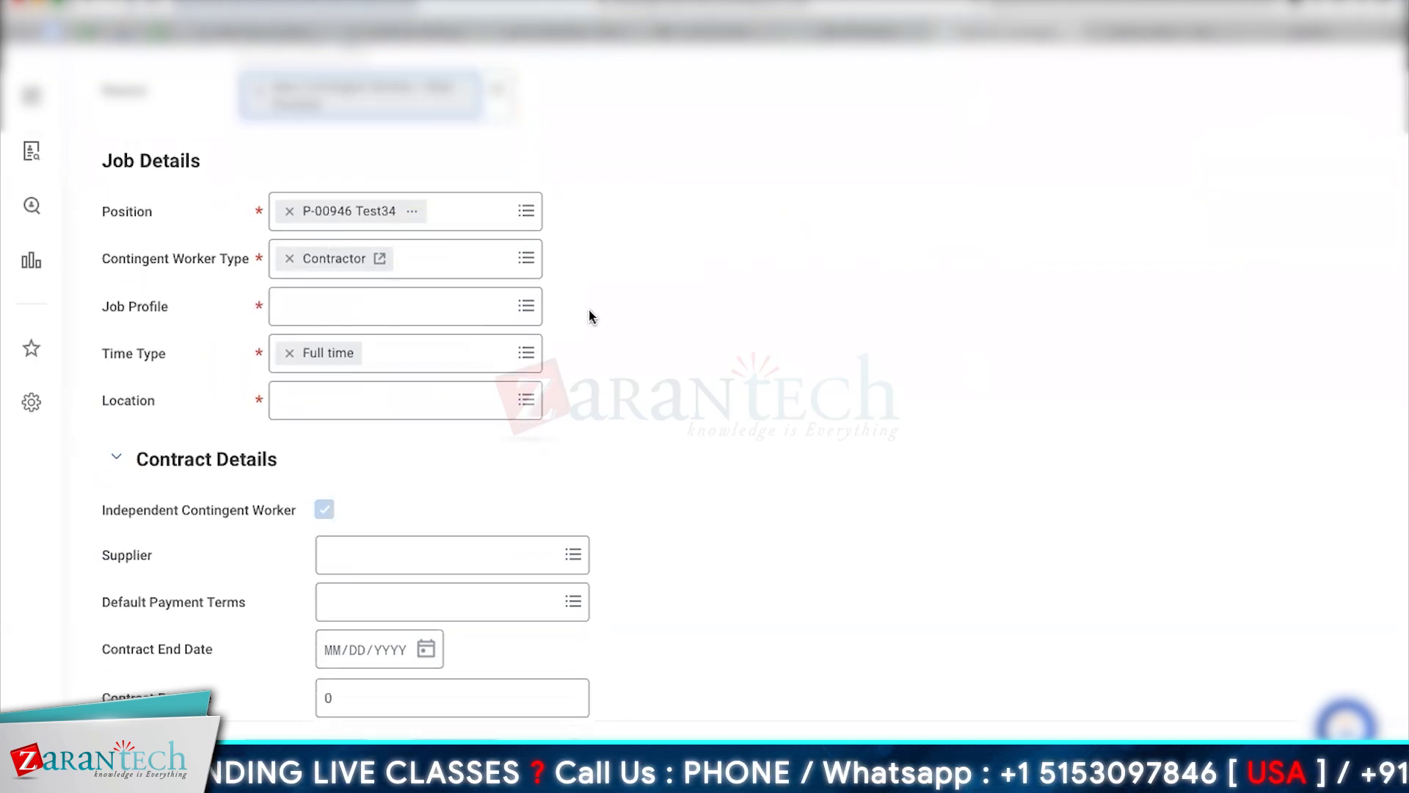
left_click(448, 309)
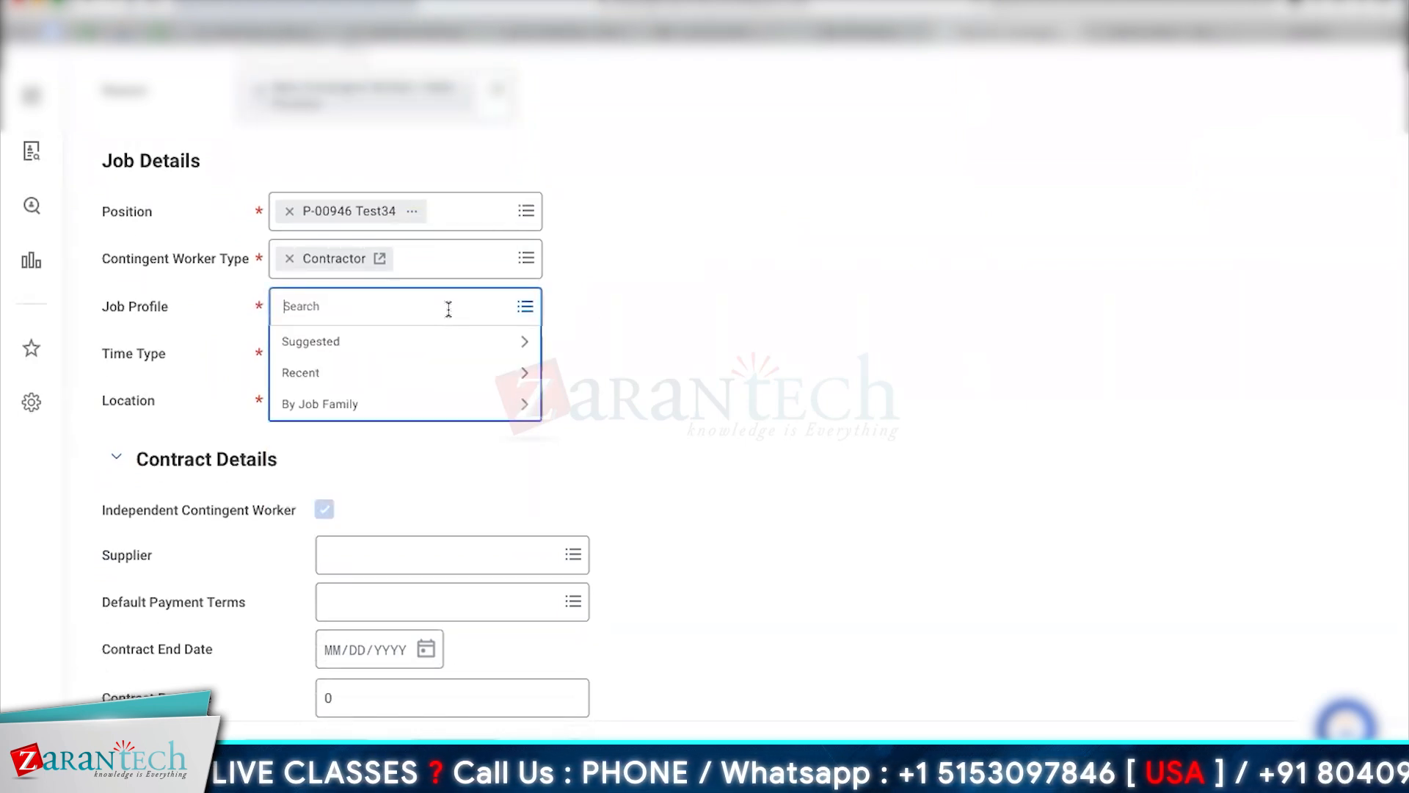
key("Return")
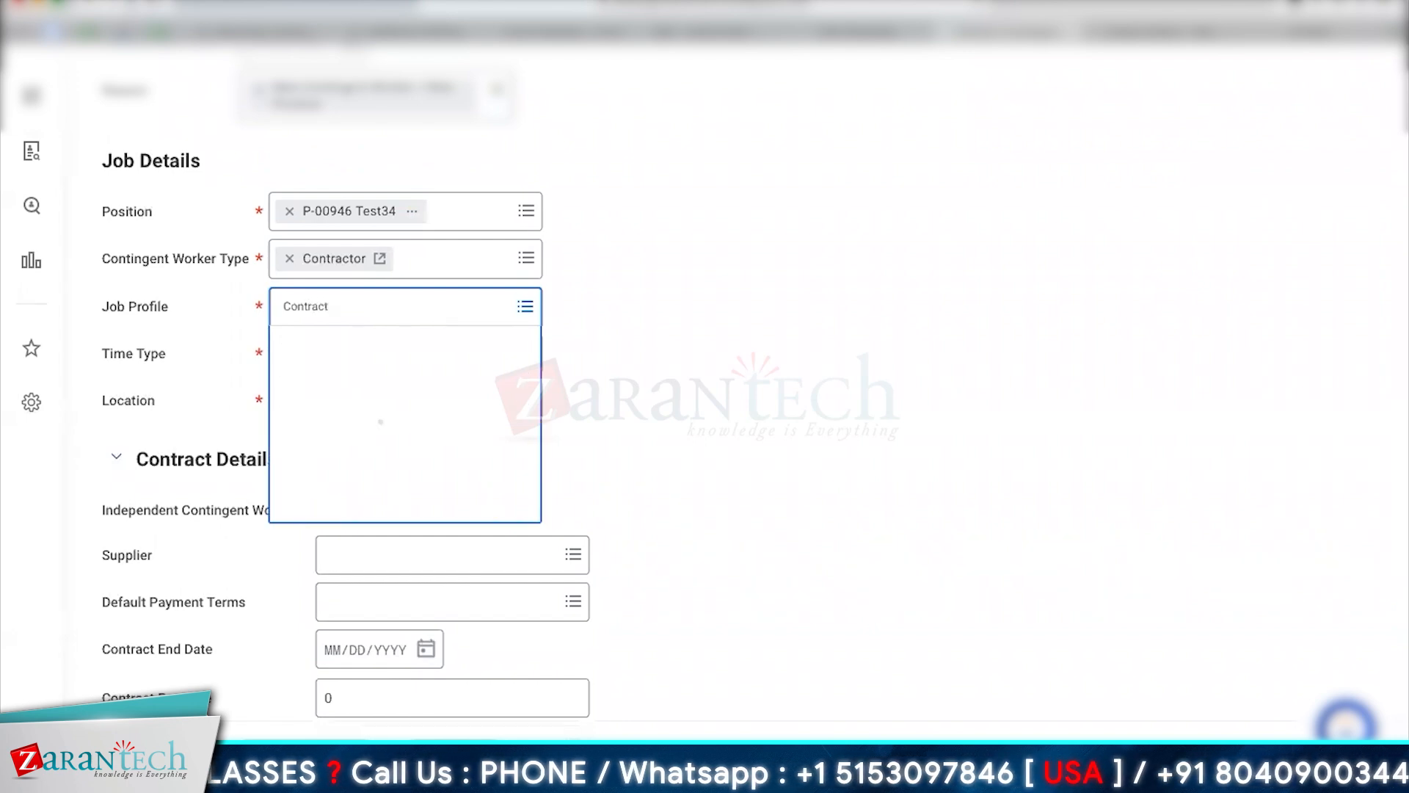
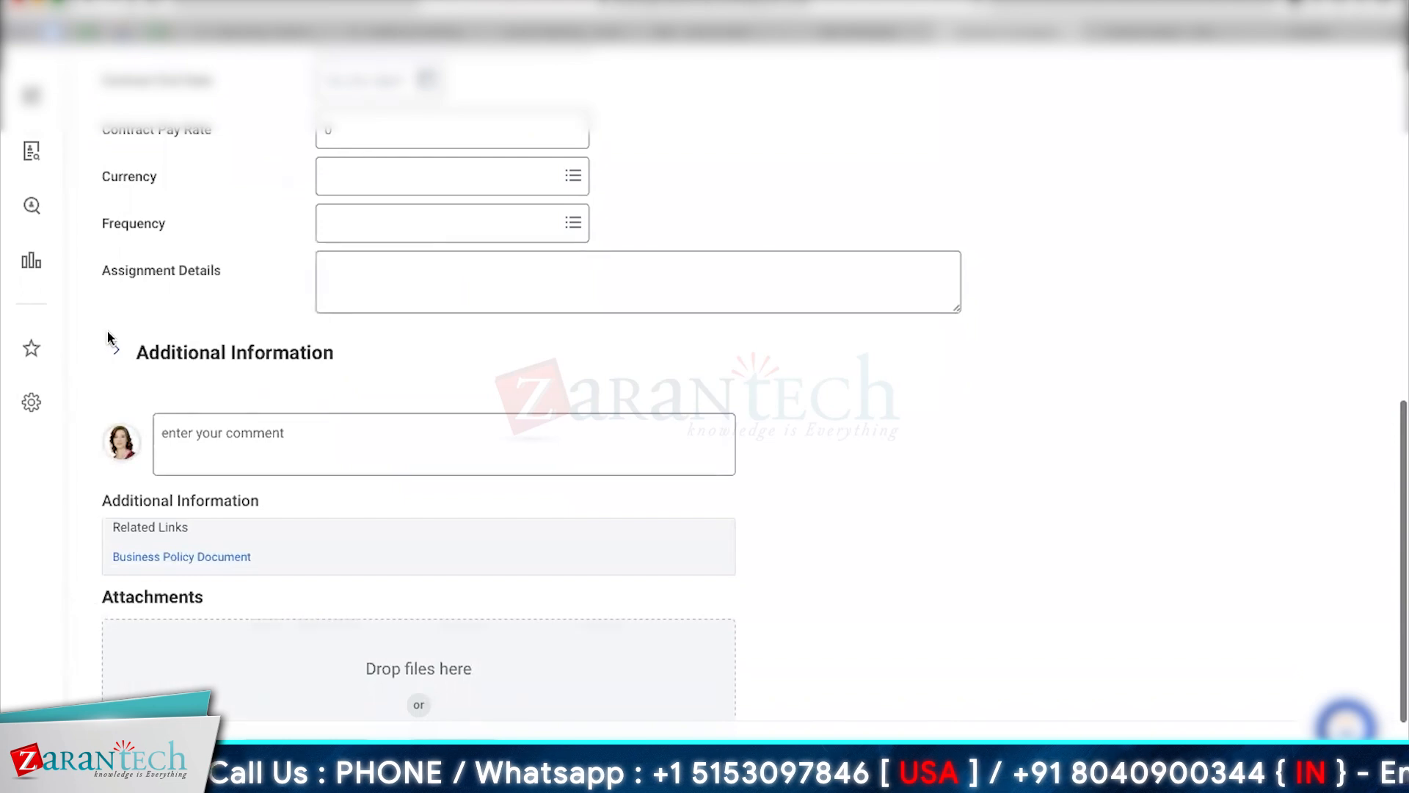
Expand the Additional Information section and set both the job title and the business title to Contractor.
left_click(118, 351)
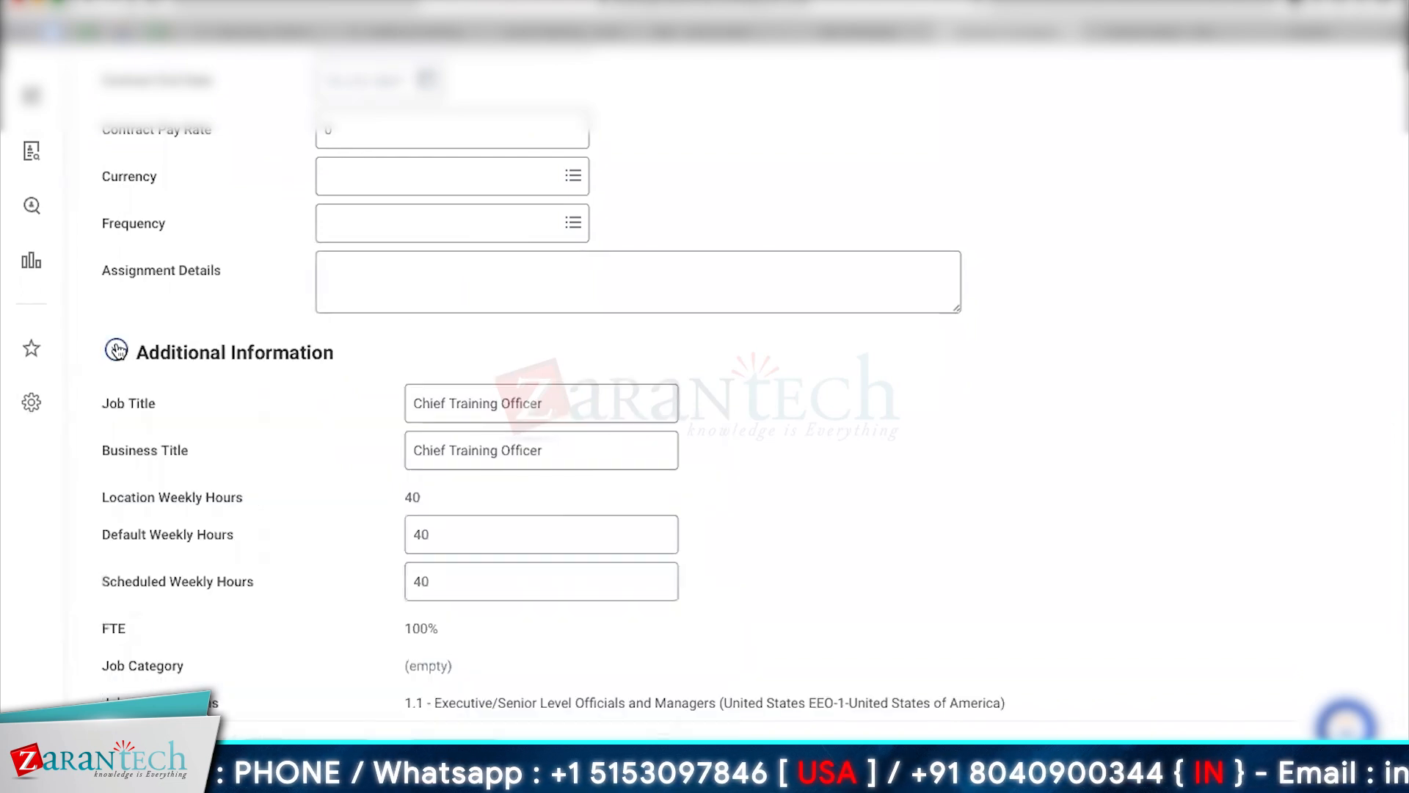
left_click(453, 412)
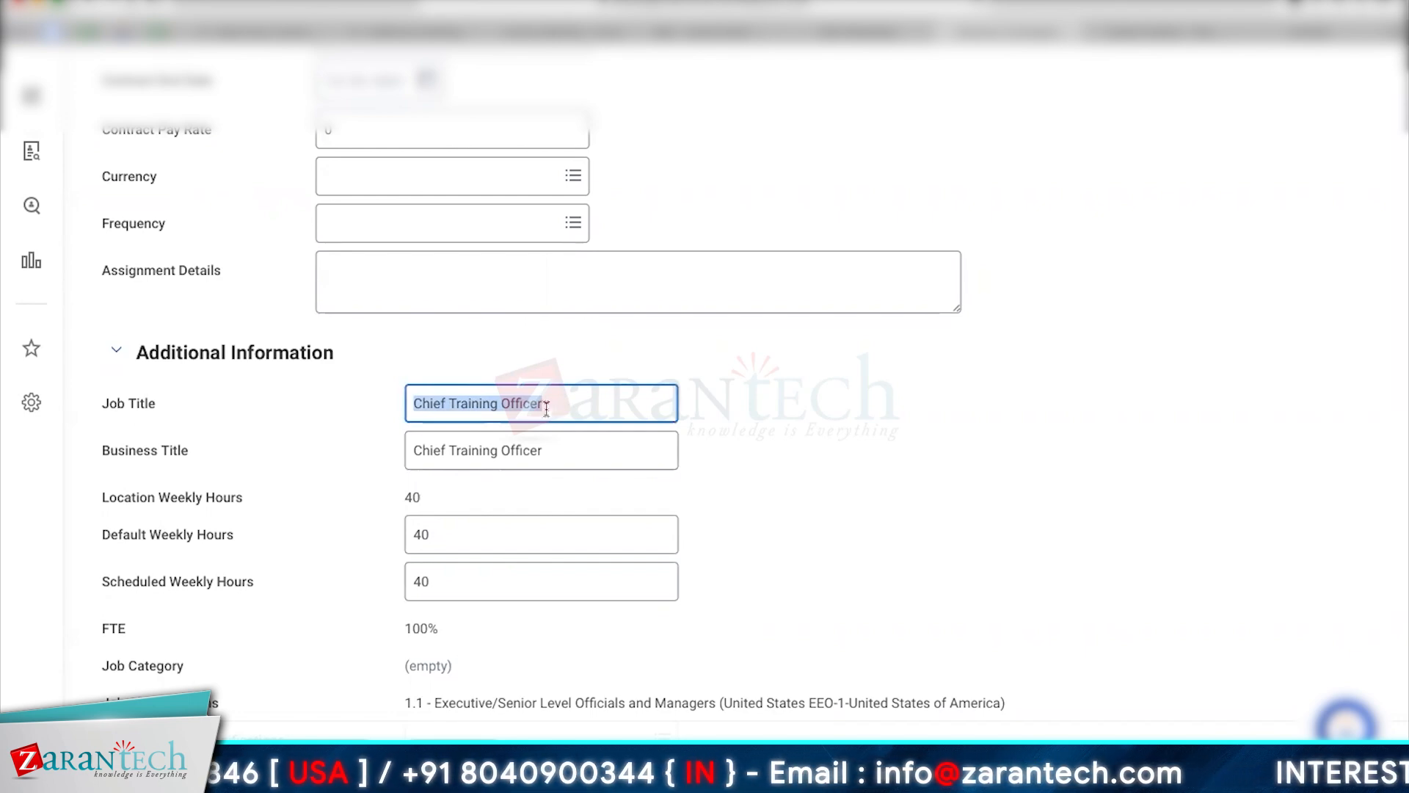
type("Consultant")
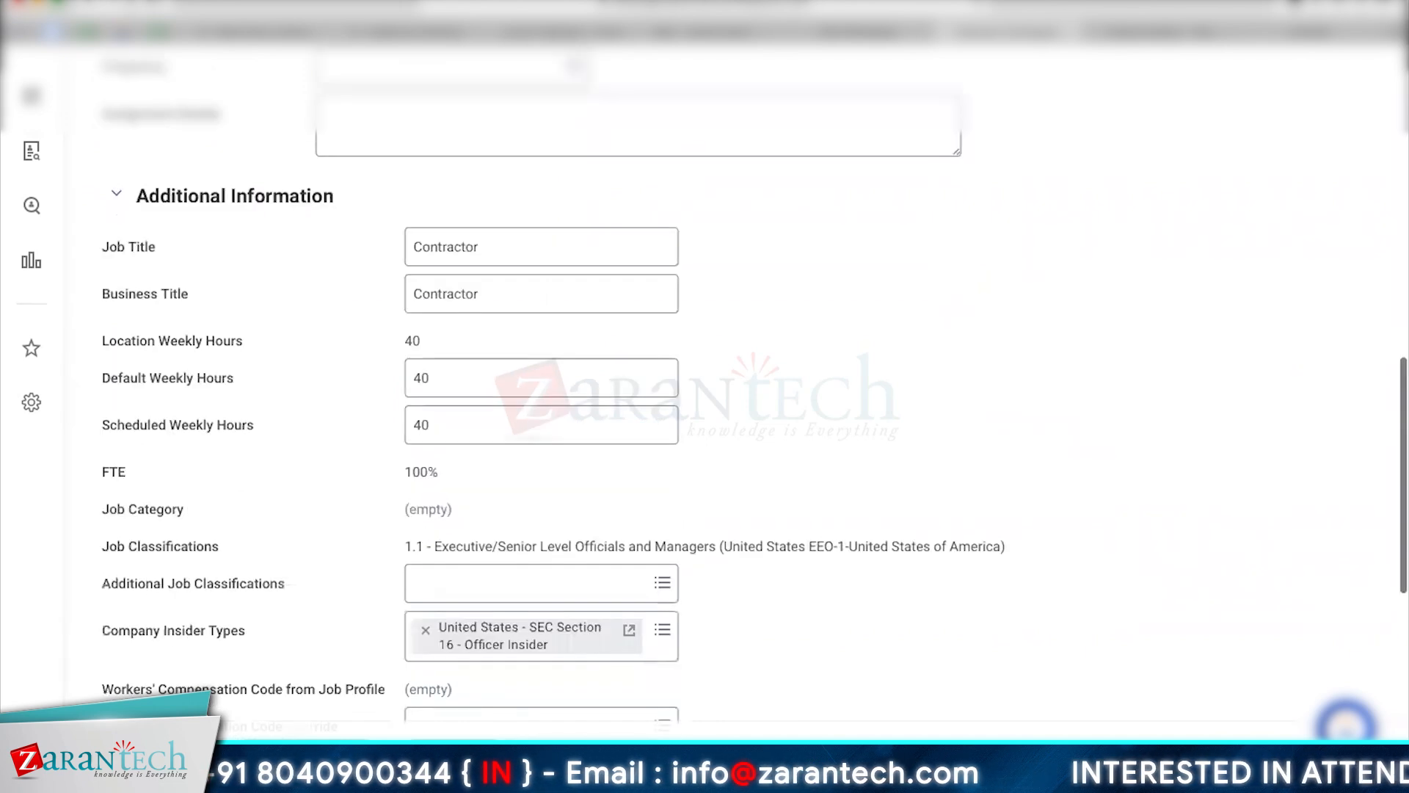
scroll(519, 368, "down", 2)
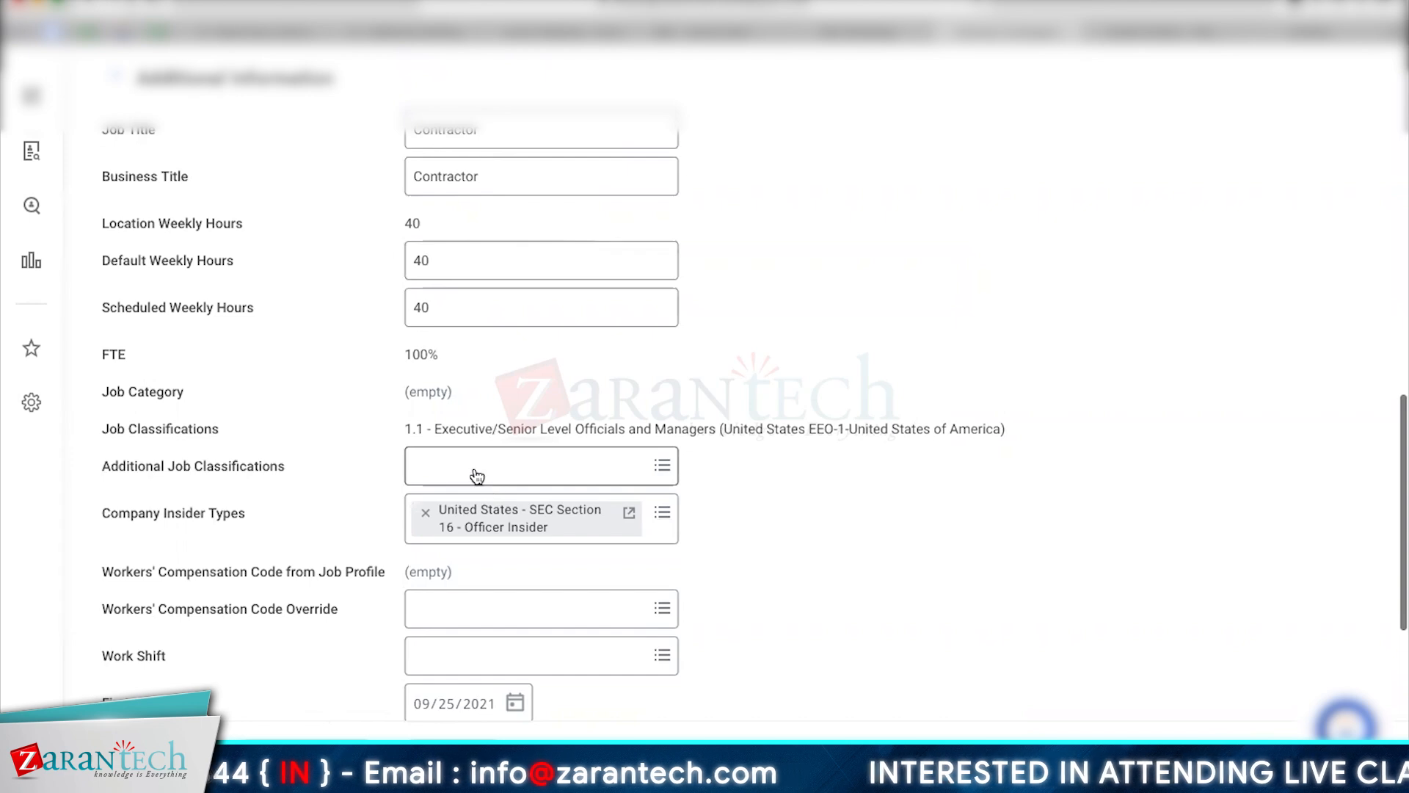
scroll(1272, 537, "down", 3)
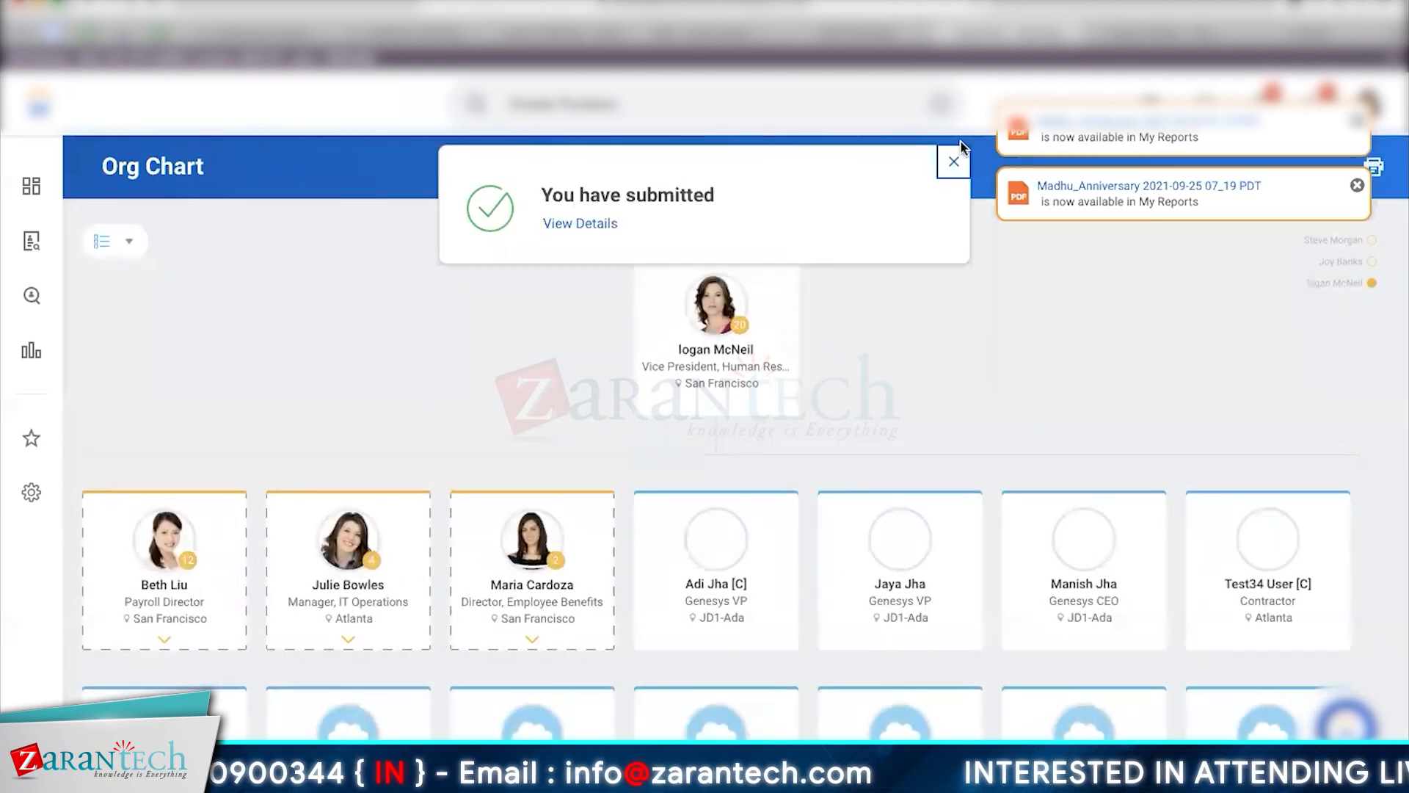
Dismiss the submission confirmation over the org chart and search for the Test34 worker.
left_click(955, 162)
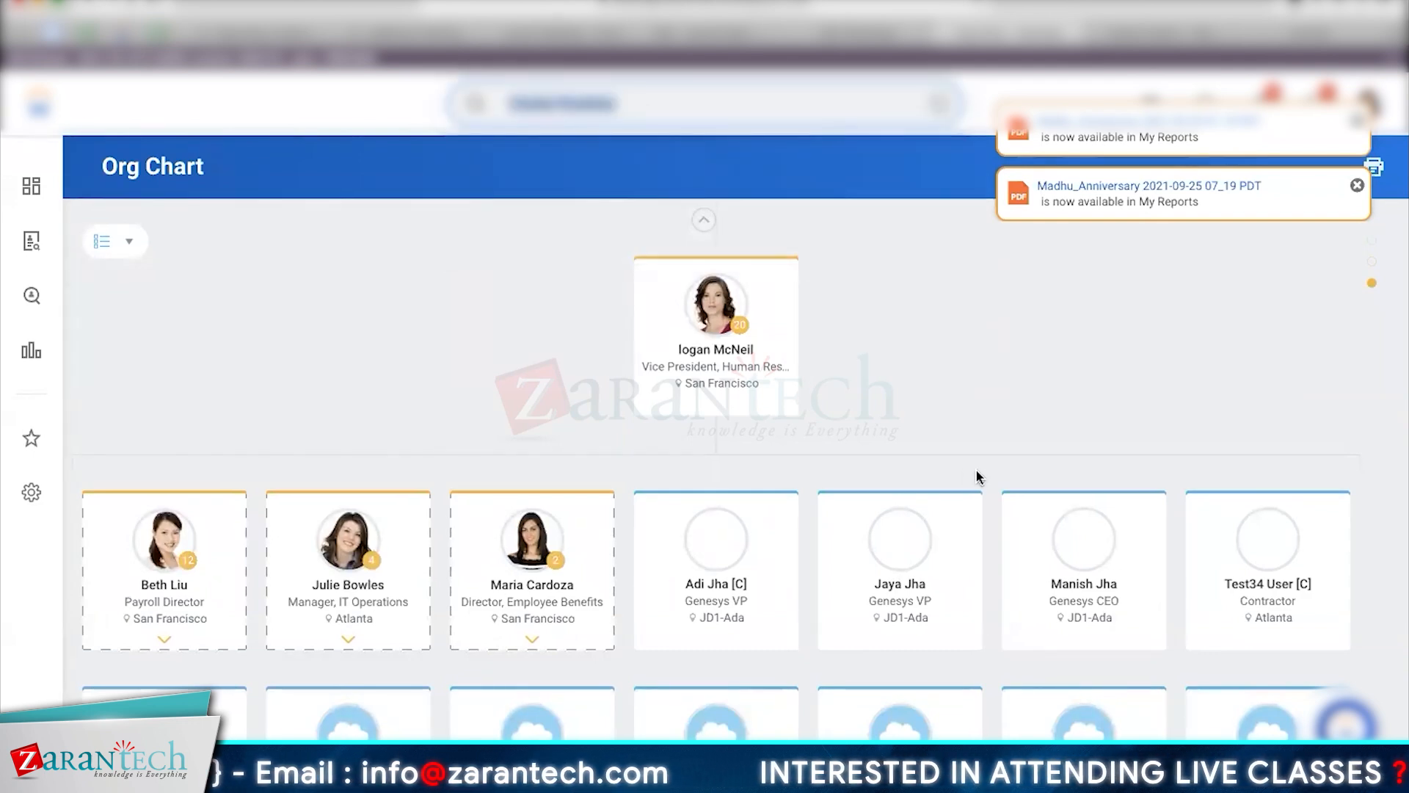
left_click(529, 104)
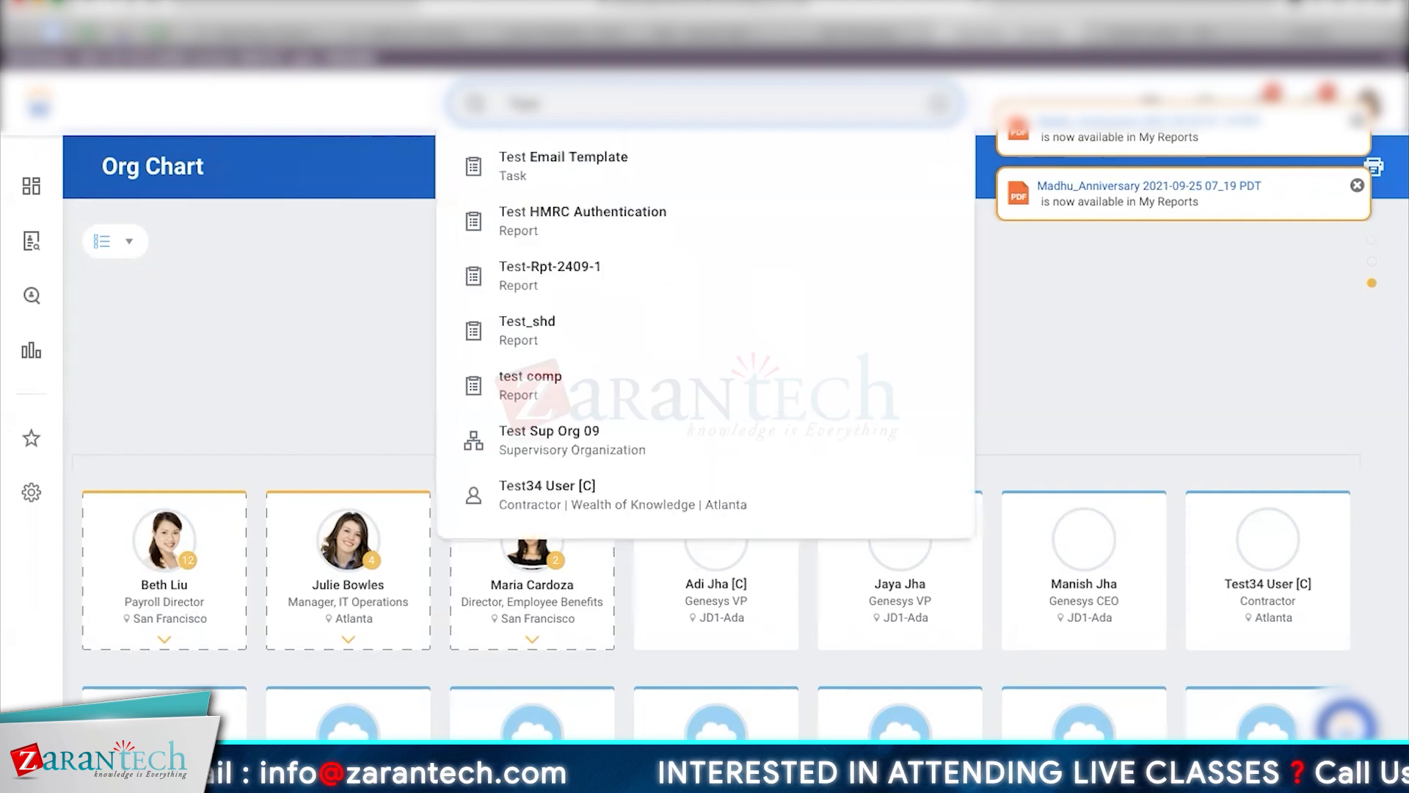
type("Test34")
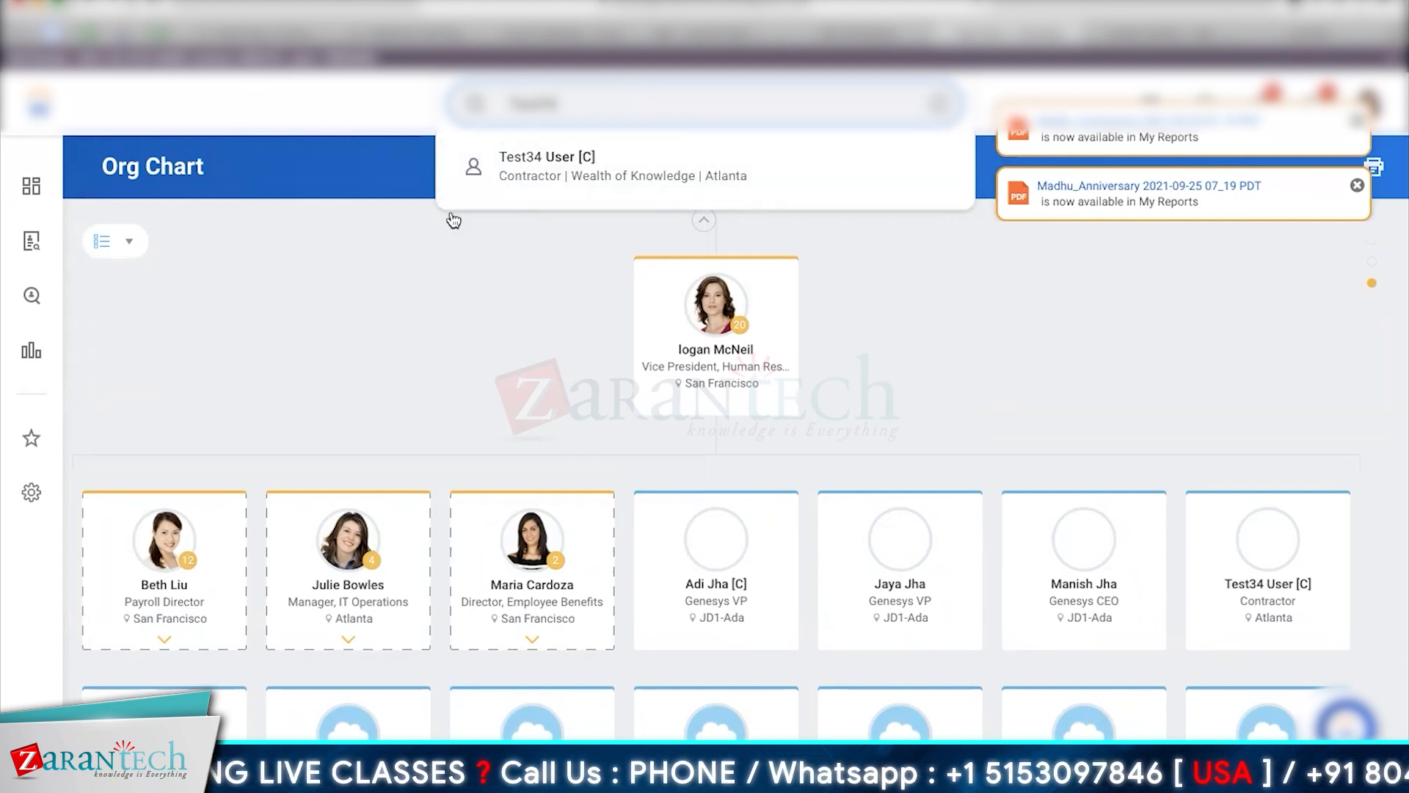
left_click(433, 339)
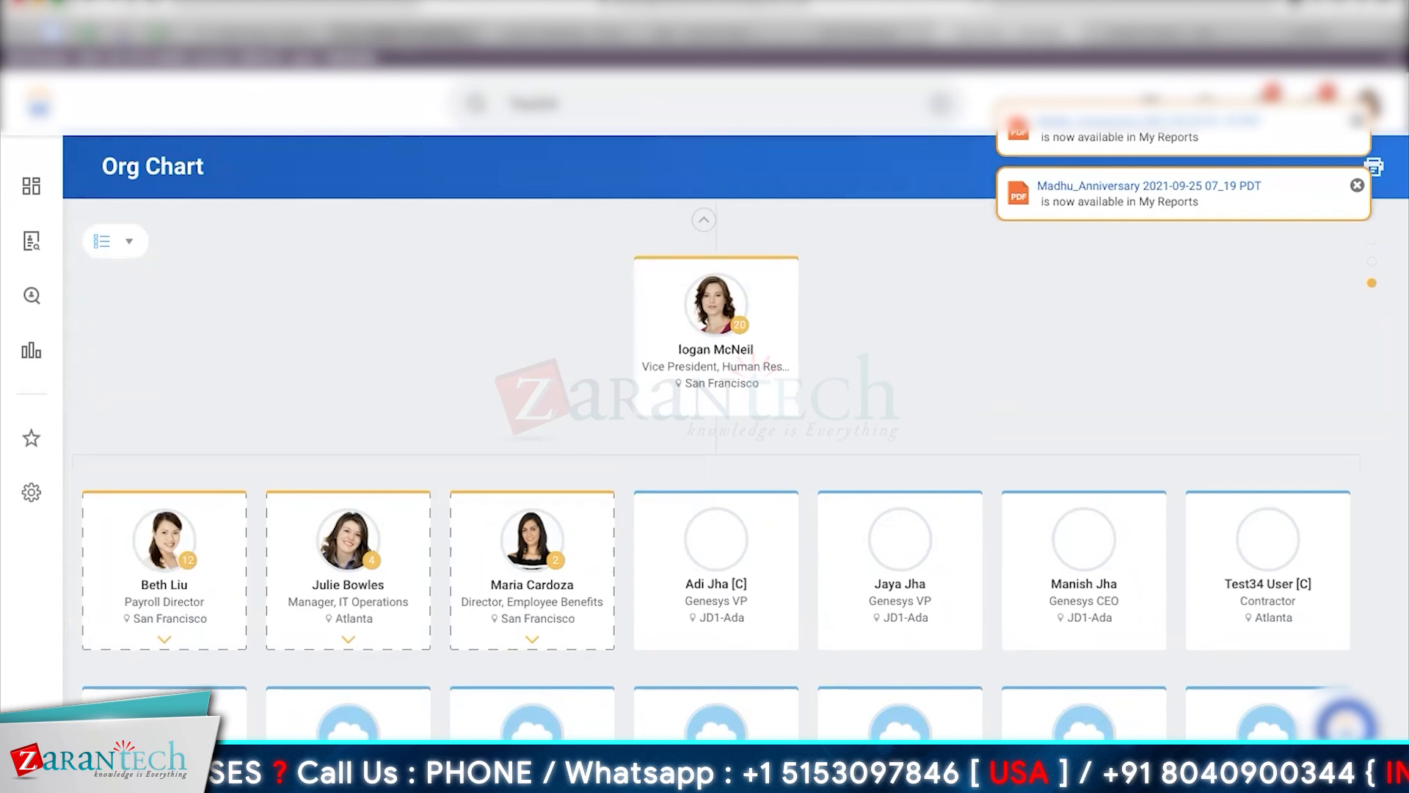
Switch to the Additional Staffing Transactions slide deck and show the Convert To Employee slide, number 6.
left_click(408, 34)
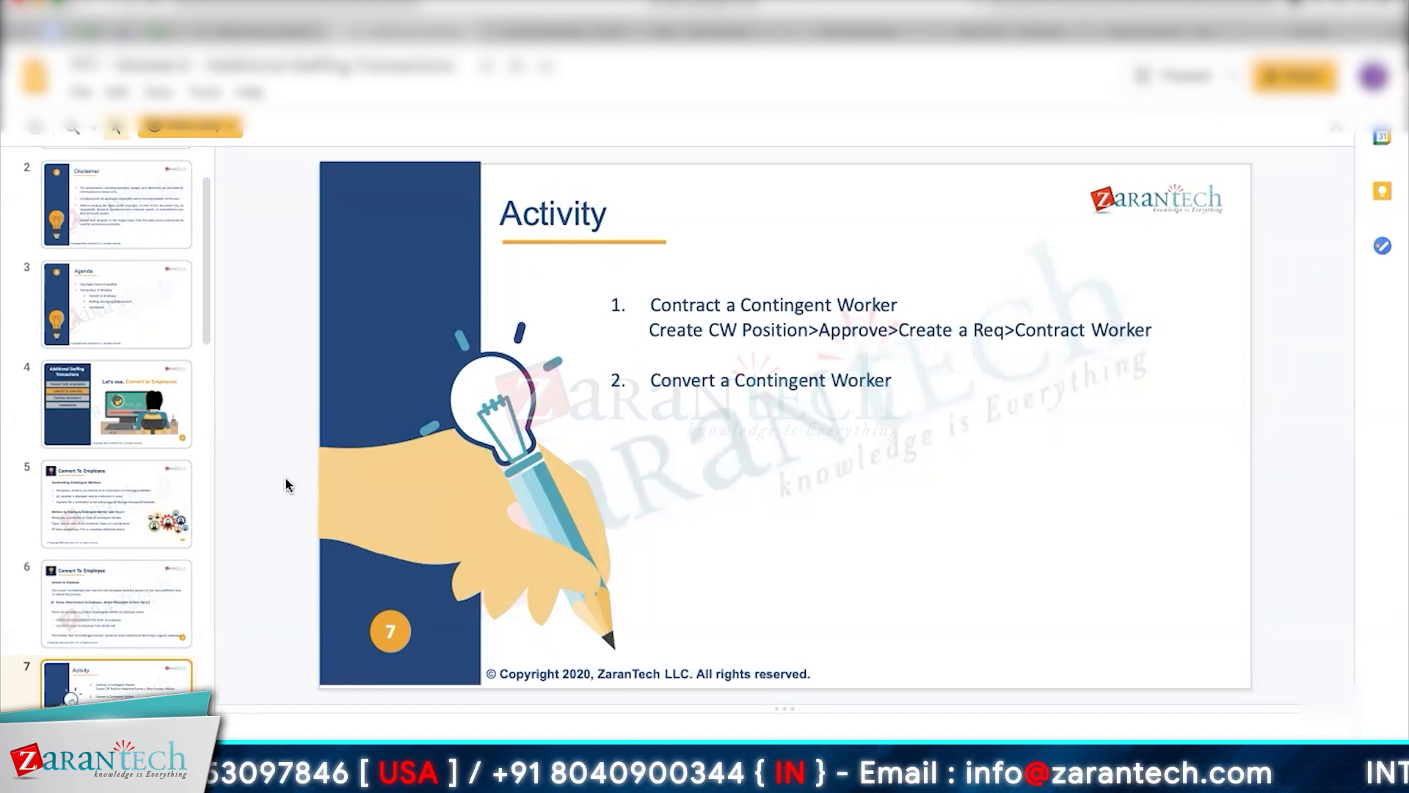
left_click(122, 619)
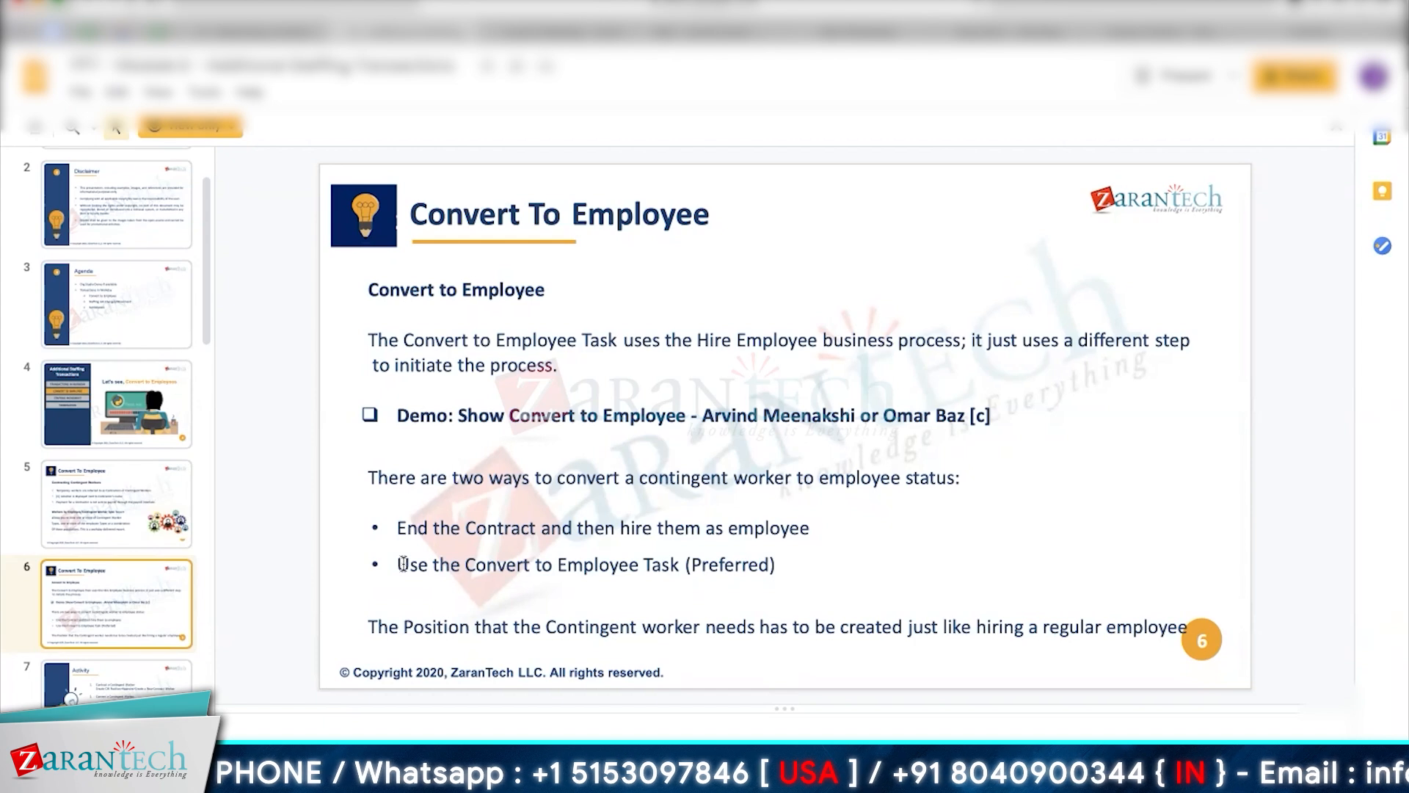
Switch back to Workday and try to start the Convert to Employee task.
left_click(1168, 33)
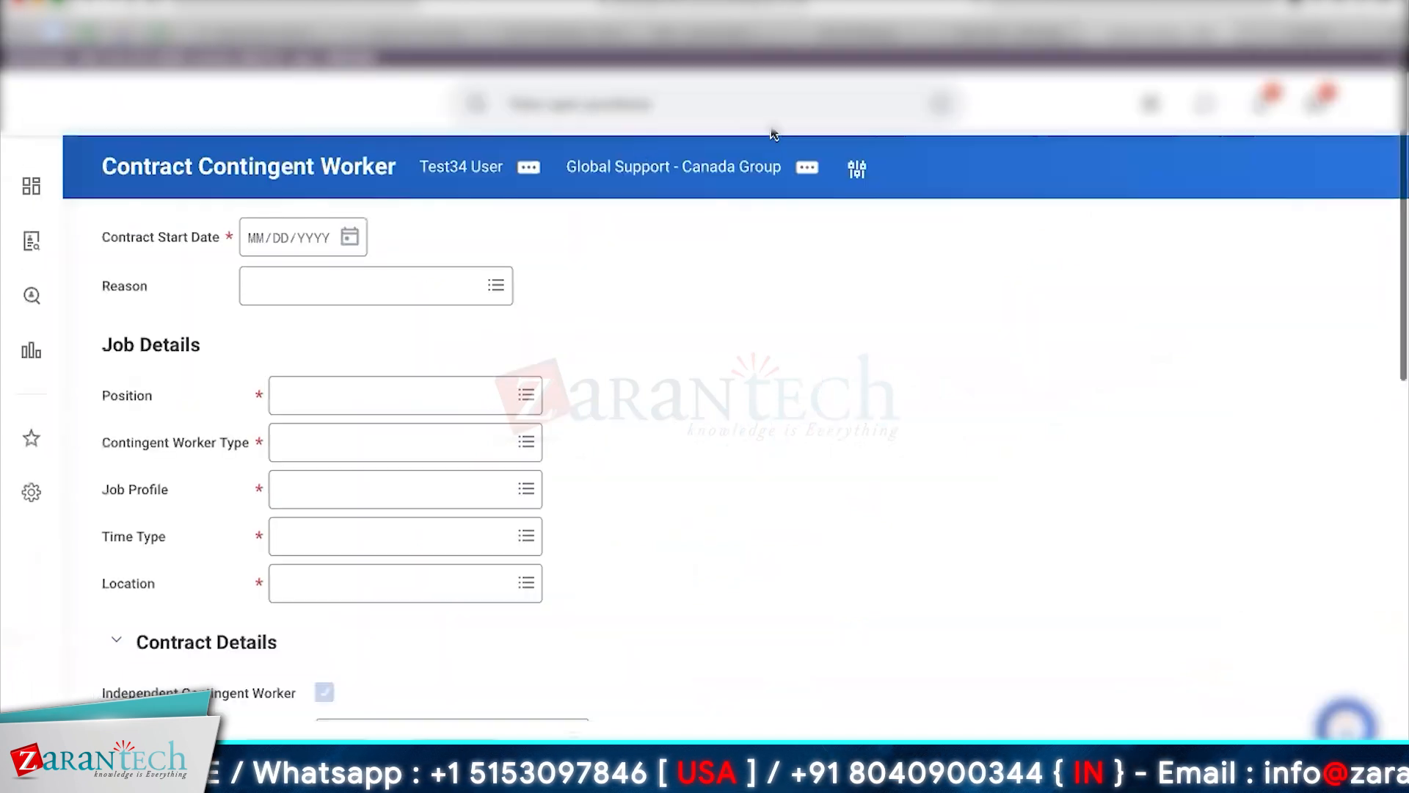
left_click(580, 107)
type("Convert to employee")
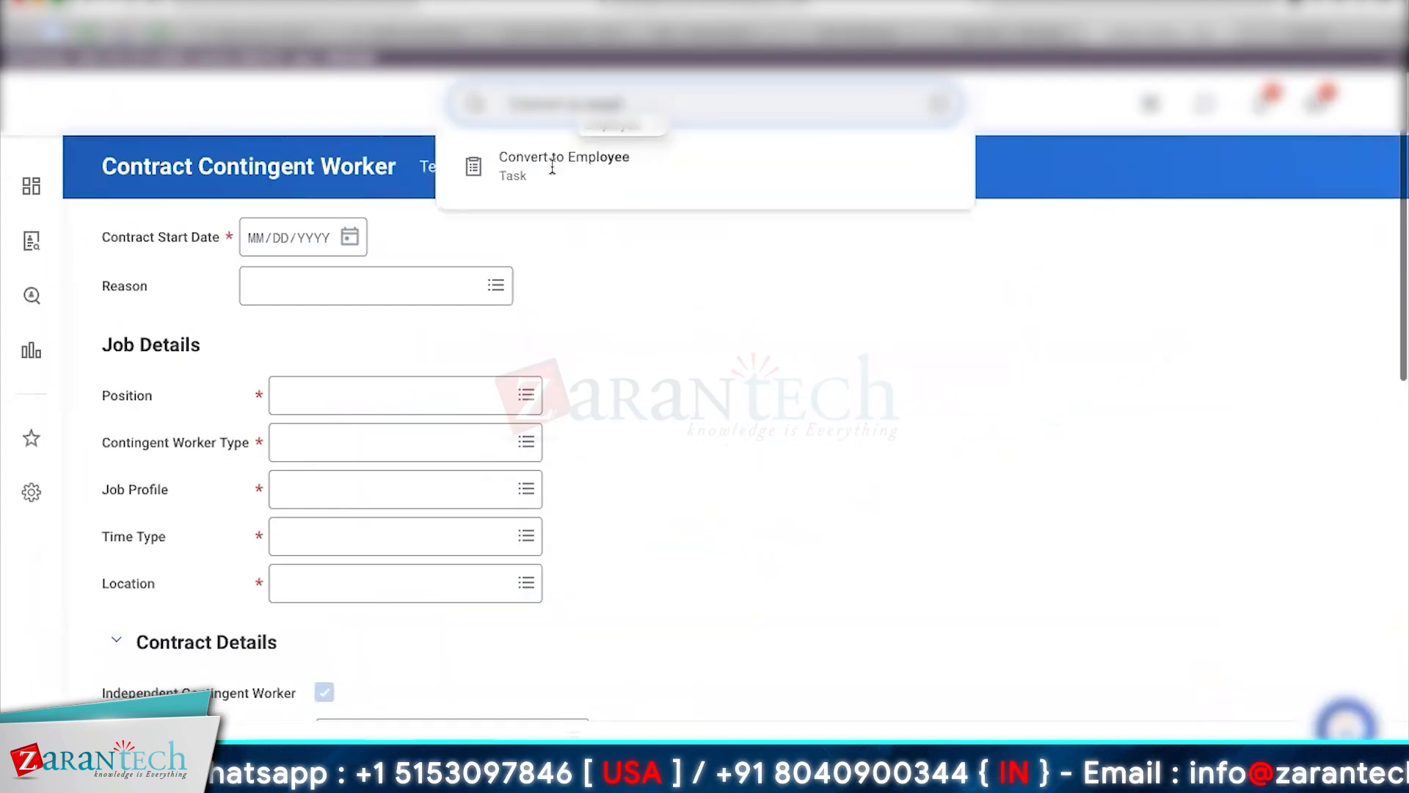
left_click(552, 166)
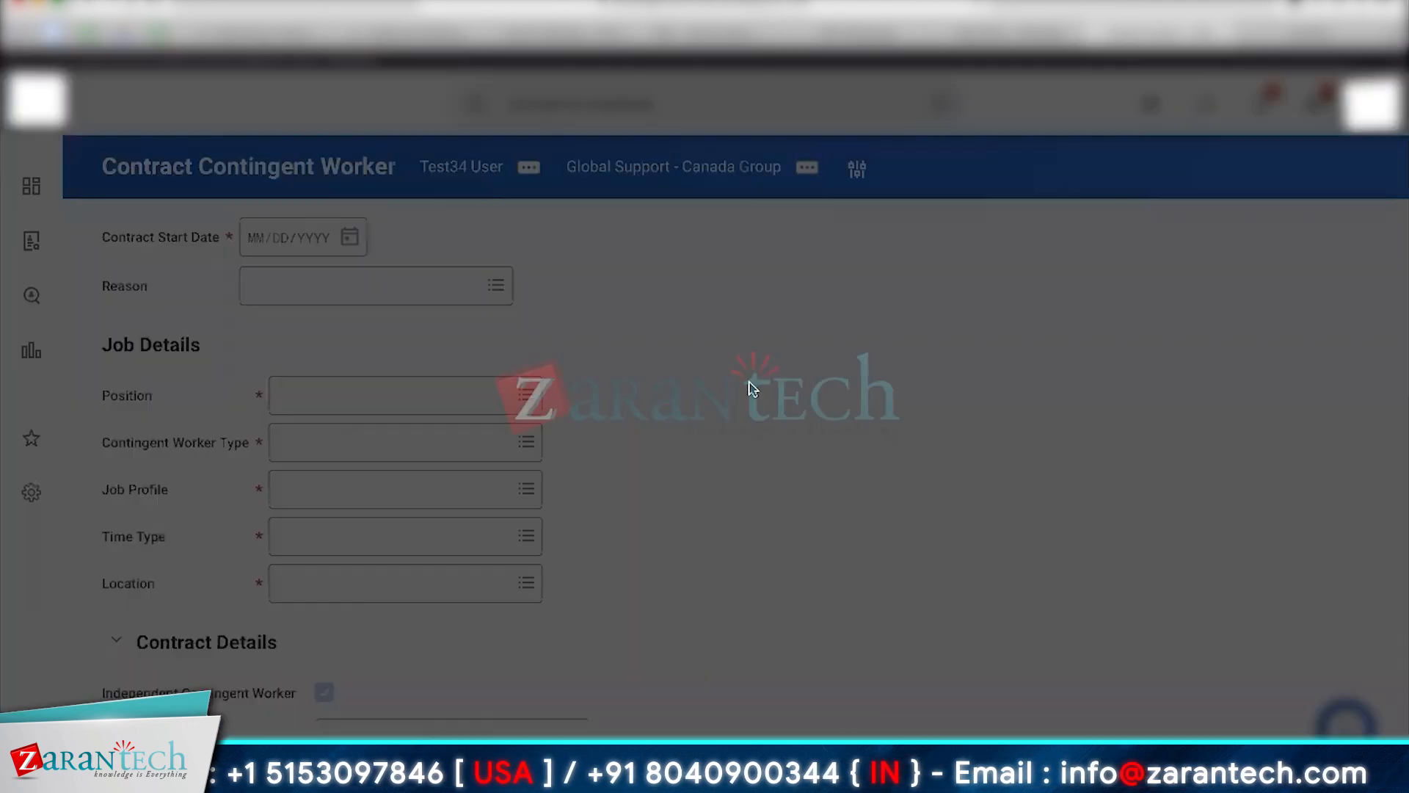
left_click(485, 439)
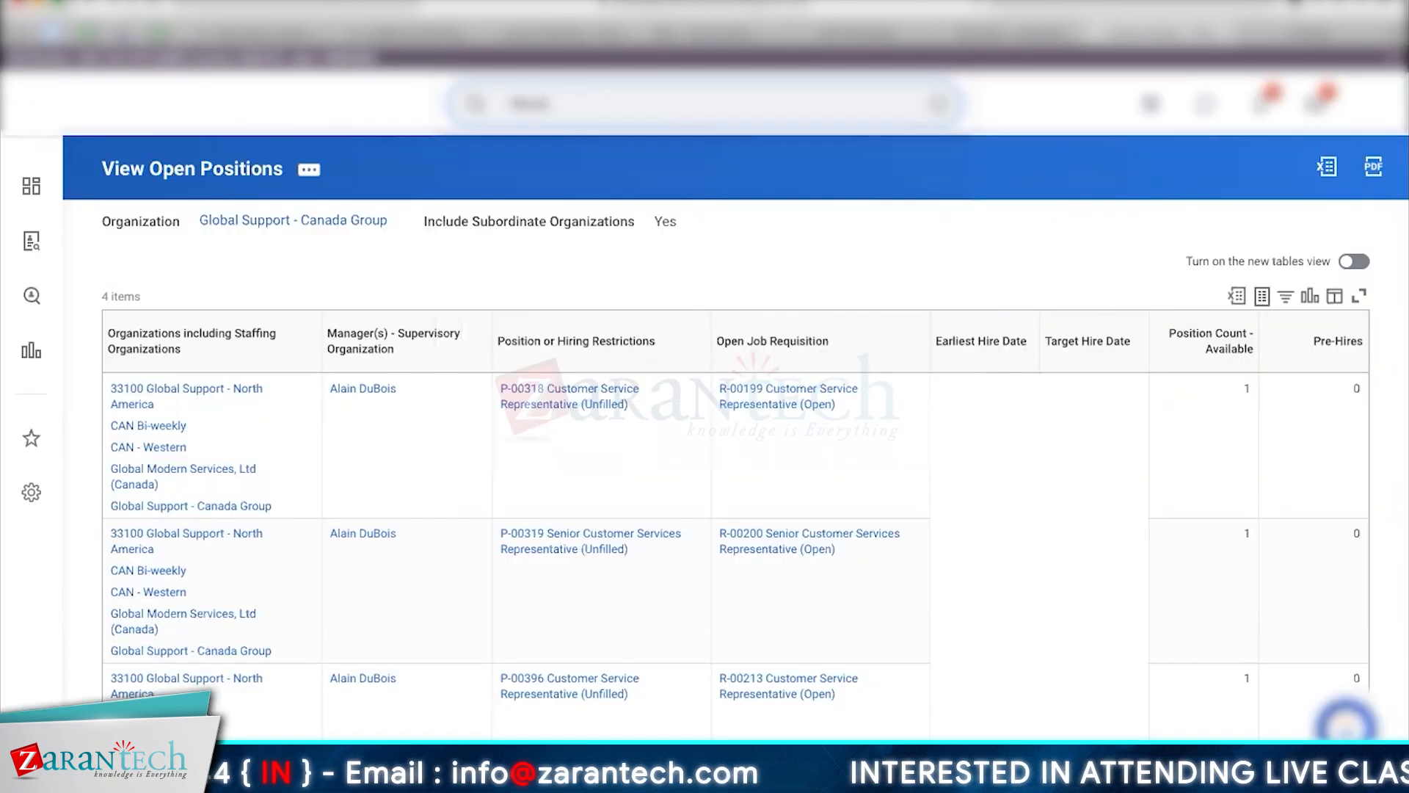
Search for "test" and open the profile of the Test34 contingent worker.
key("BackSpace")
key("BackSpace")
key("BackSpace")
key("BackSpace")
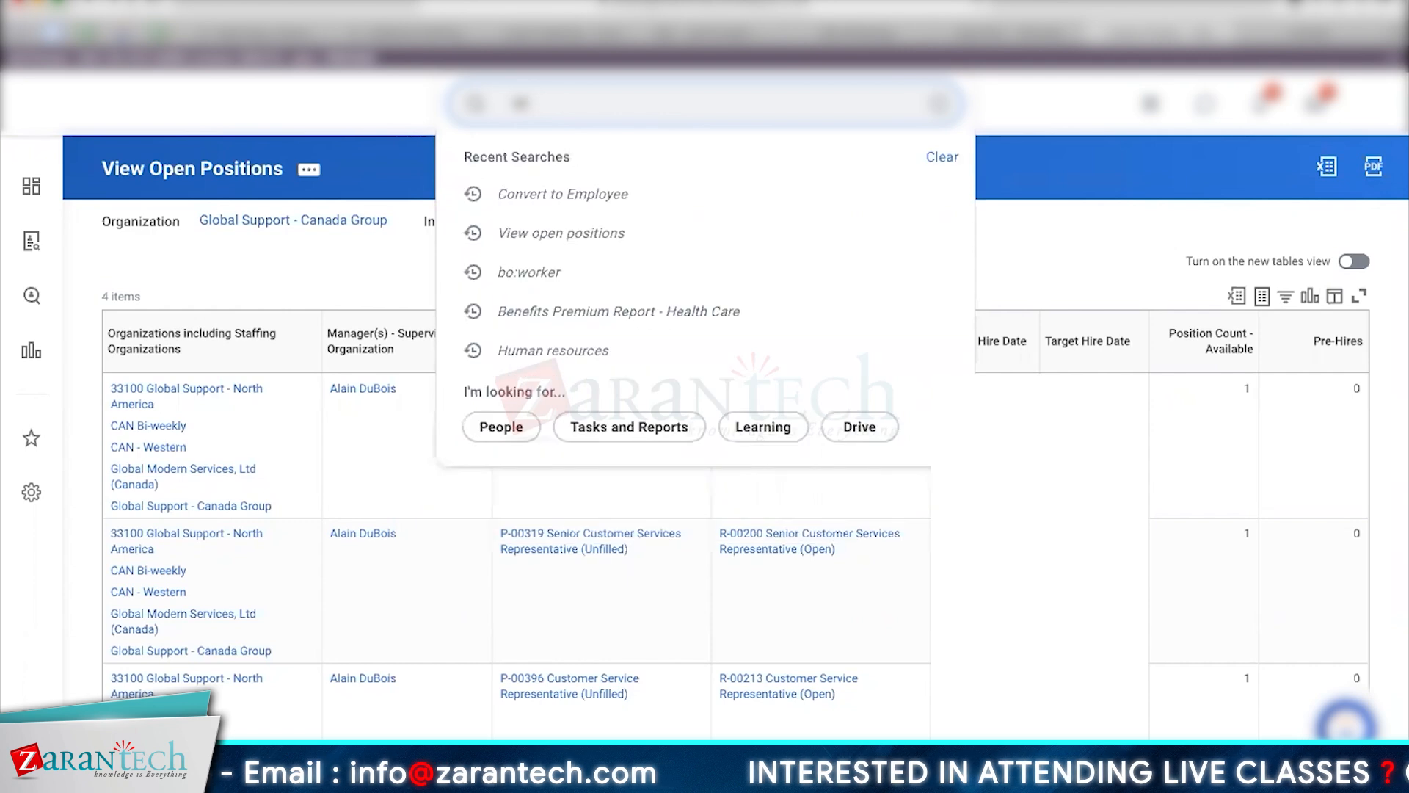
type("test")
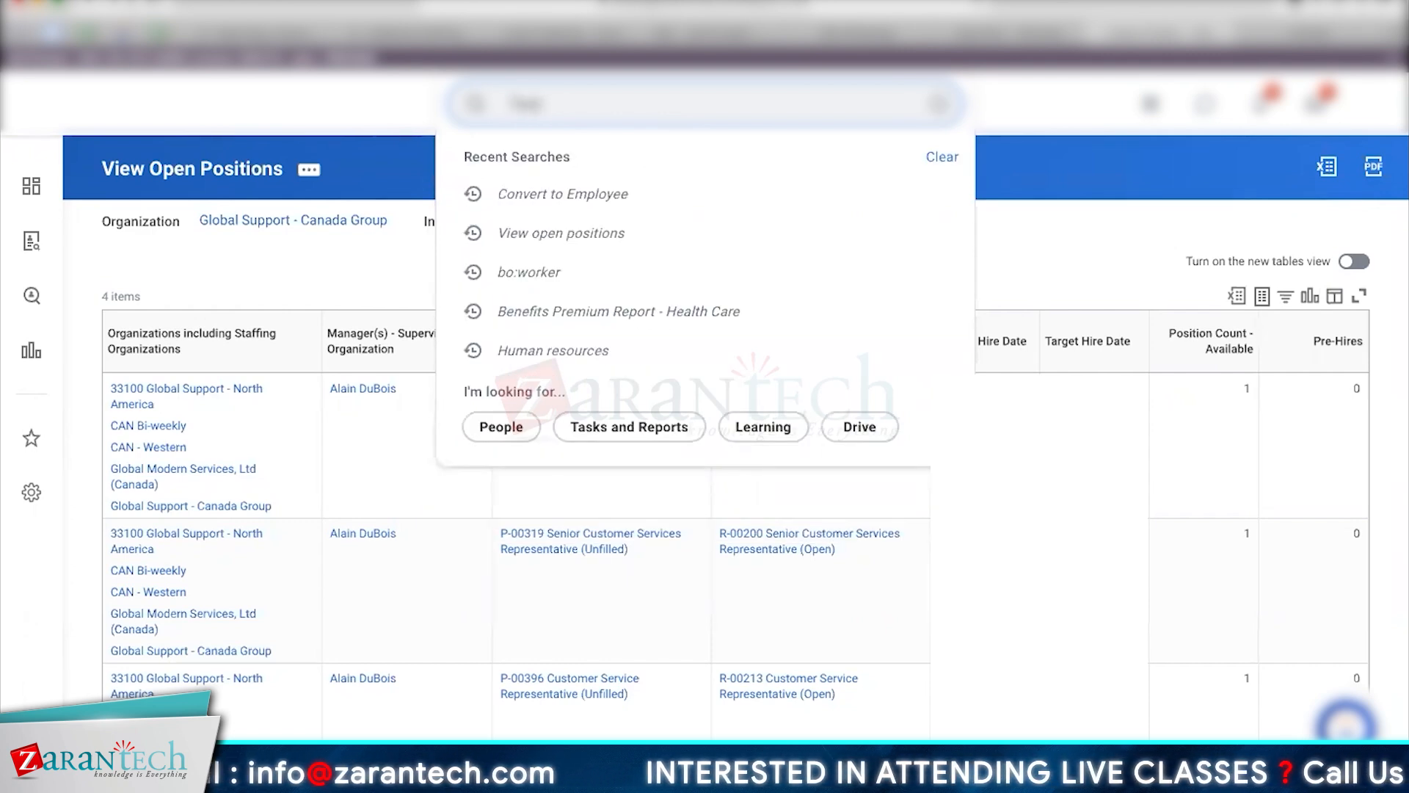
left_click(587, 491)
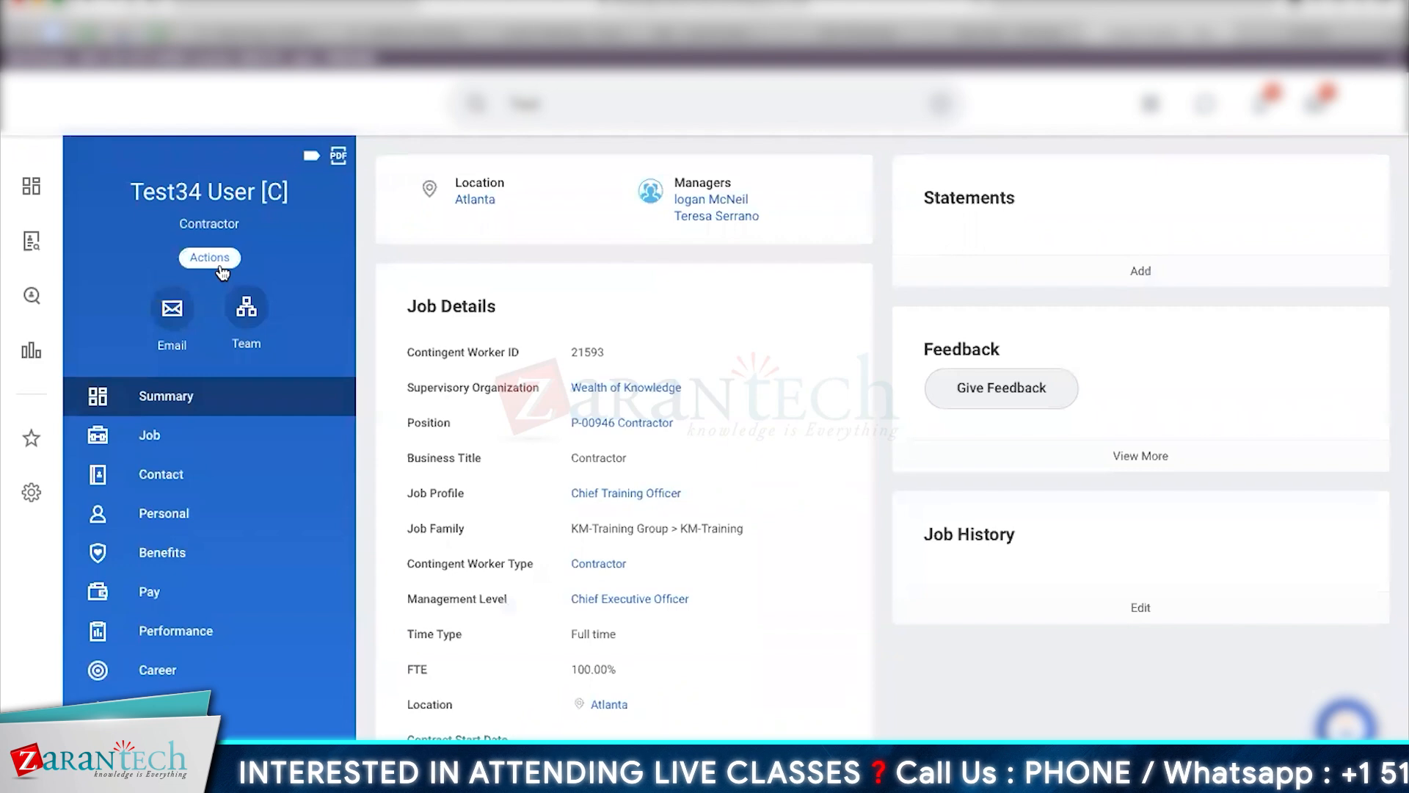
Start the End Contingent Worker Contract job change for the Test34 contractor.
left_click(210, 258)
mouse_move(272, 522)
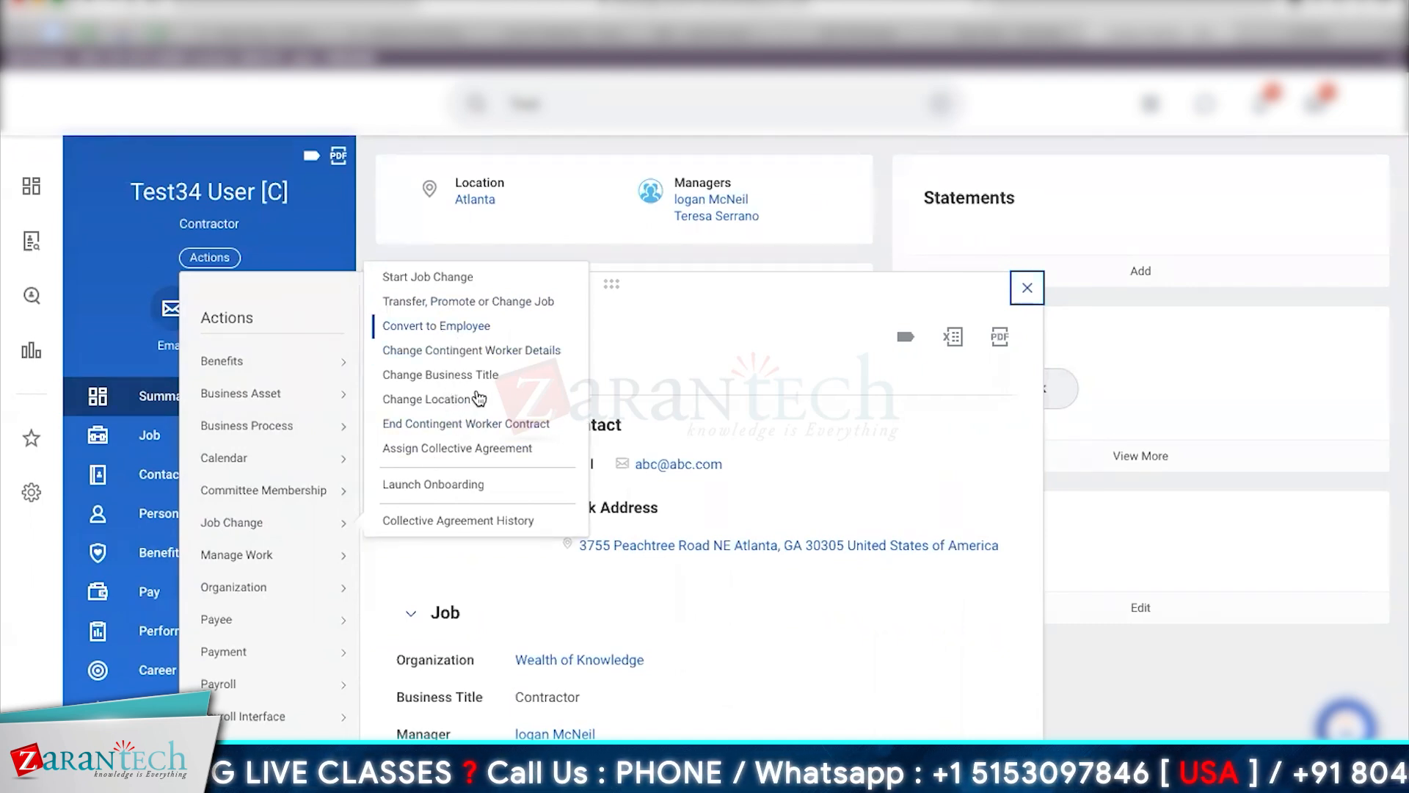
left_click(528, 422)
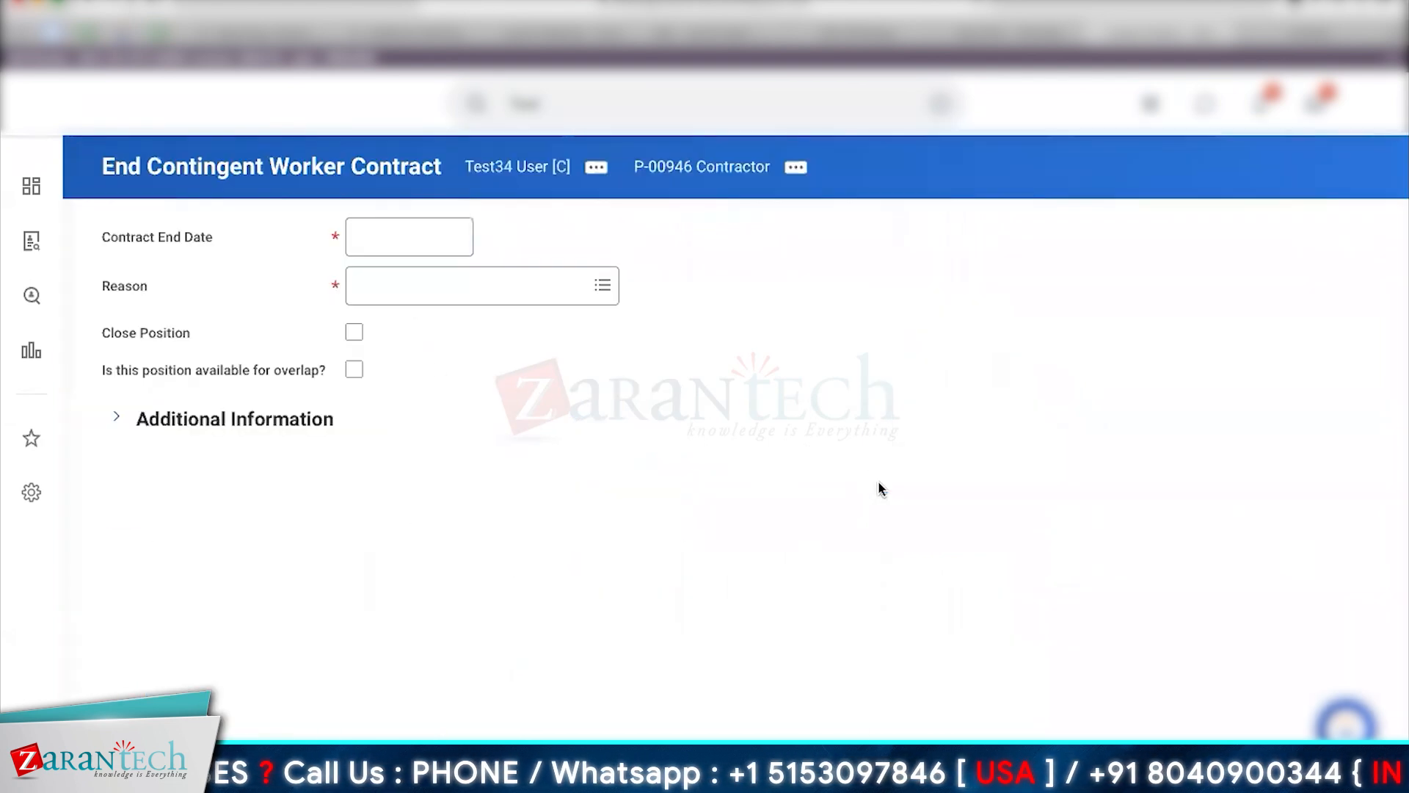
Set the contract end reason to Voluntary > Contract Ended and mark the position to close.
left_click(390, 286)
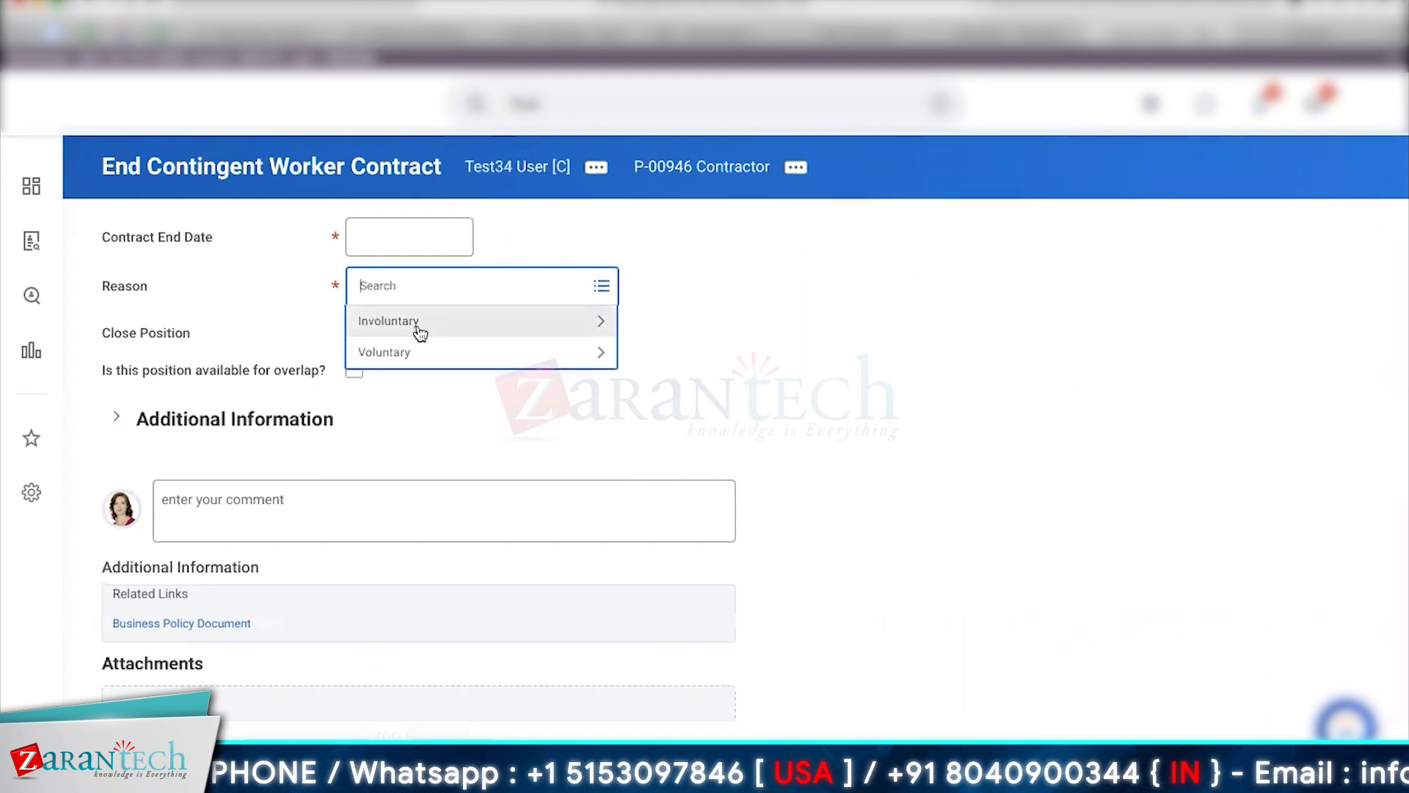
left_click(420, 331)
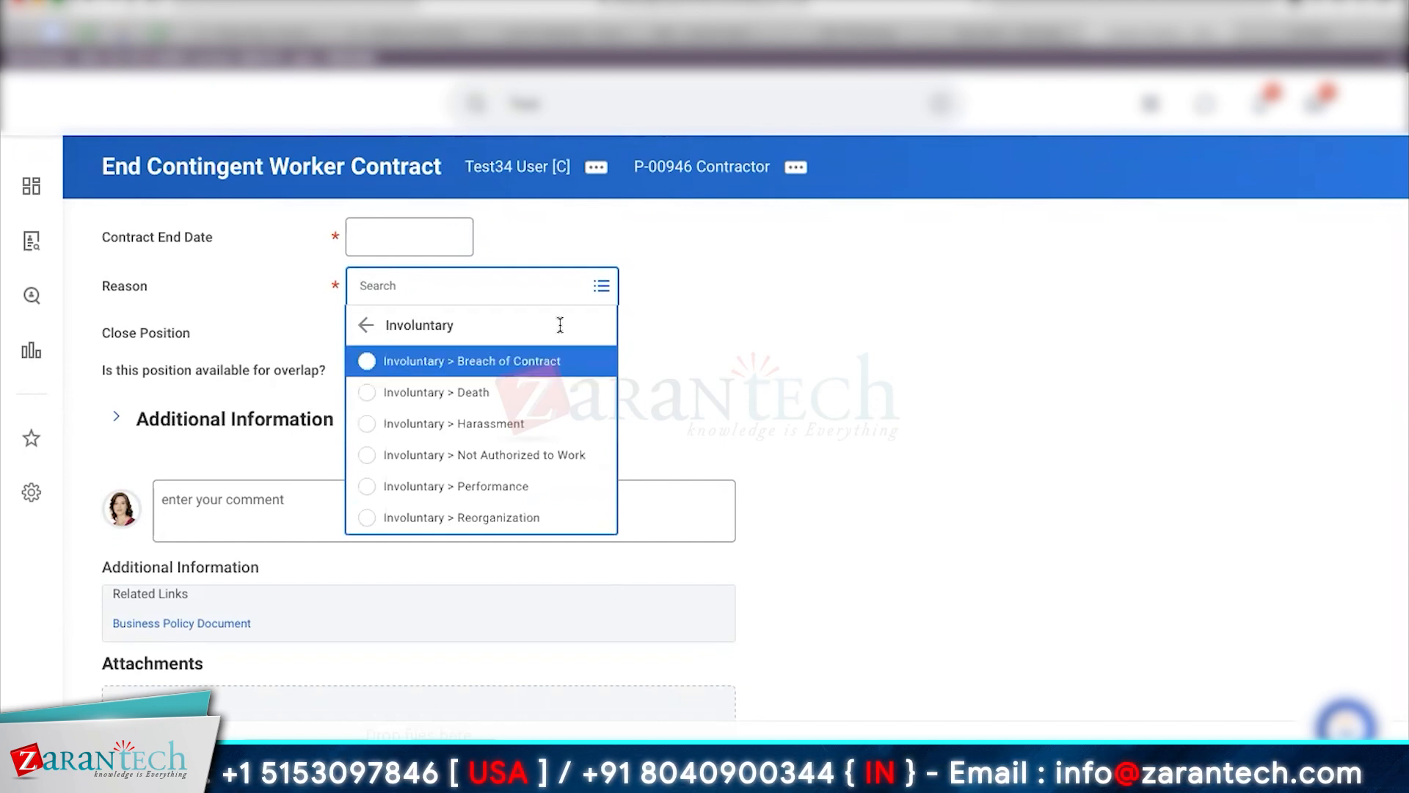
left_click(367, 326)
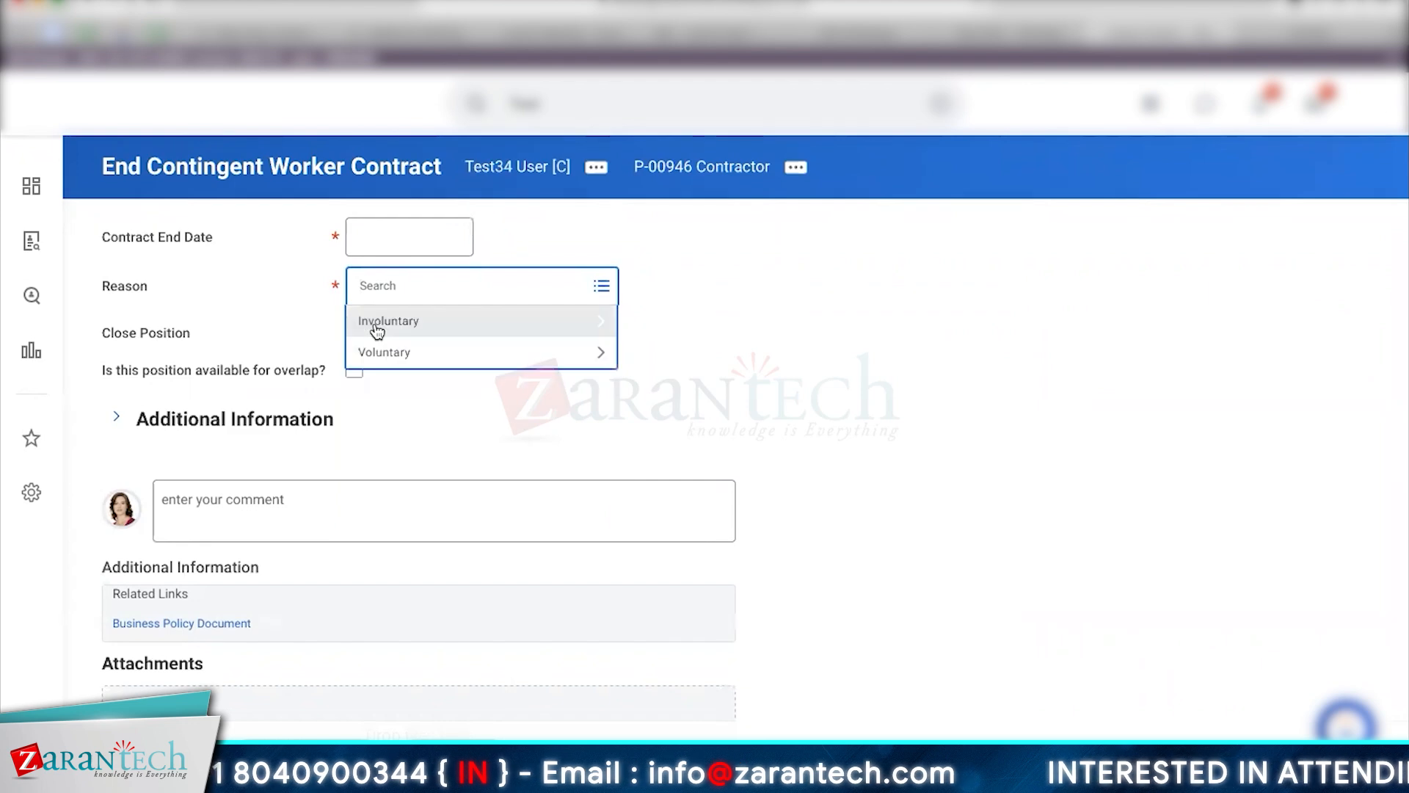
left_click(385, 359)
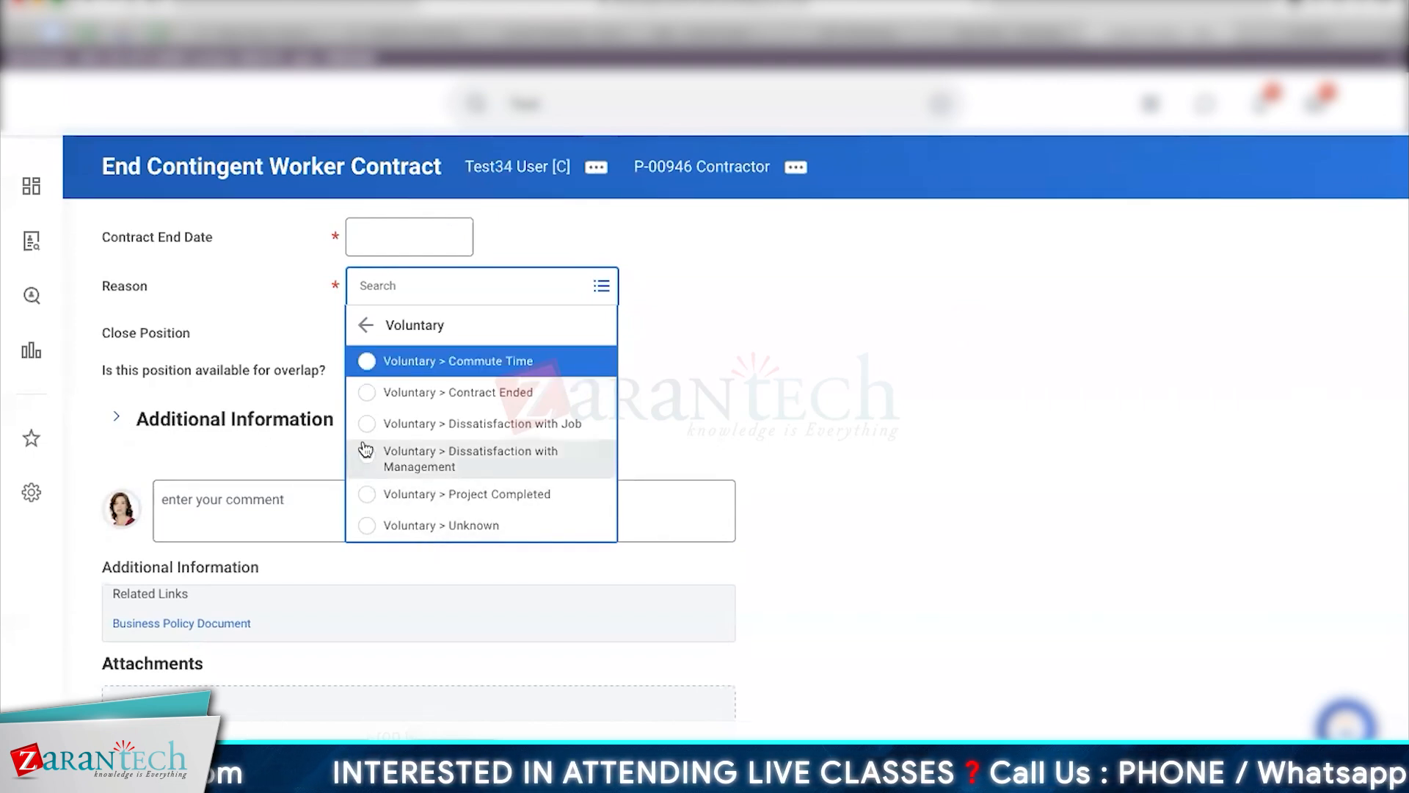
left_click(372, 400)
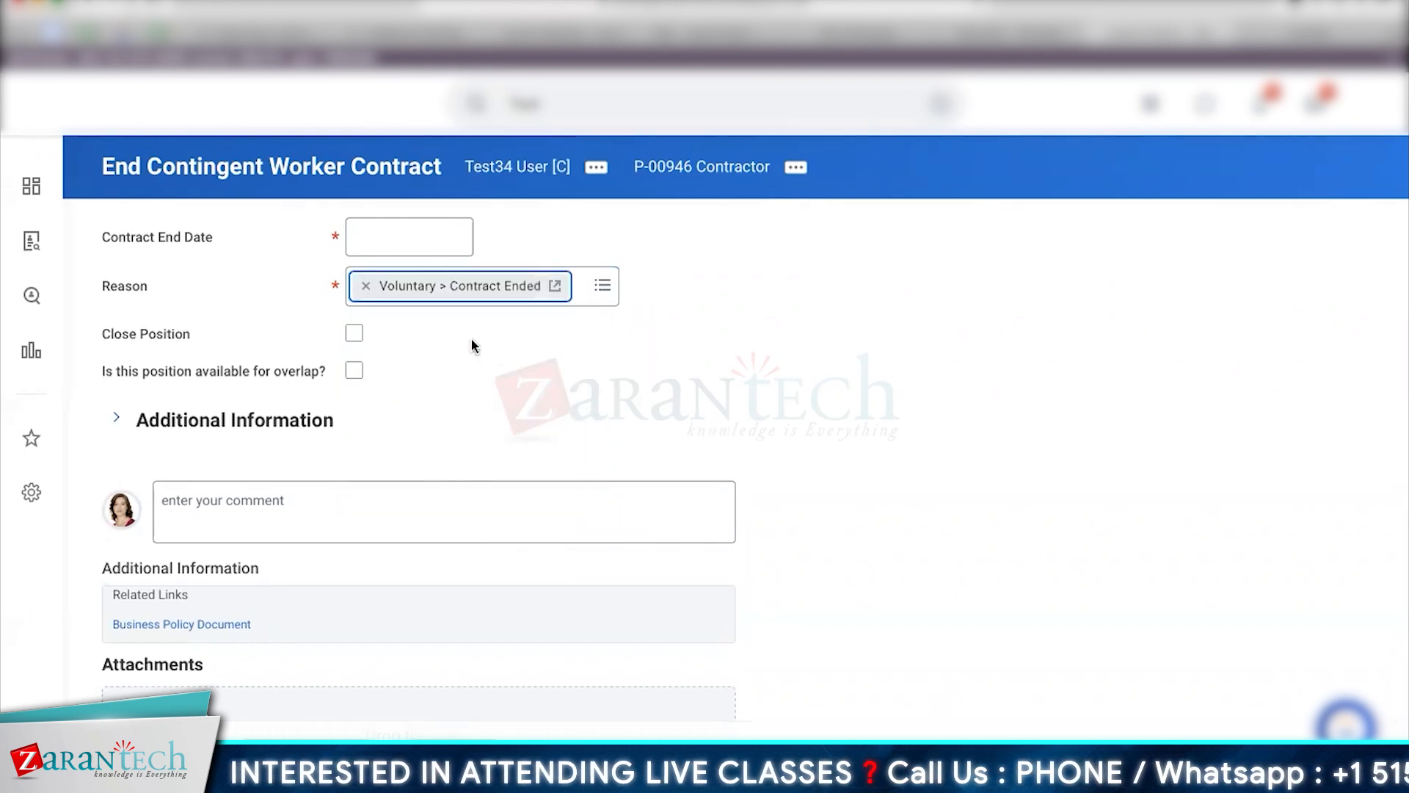
left_click(350, 333)
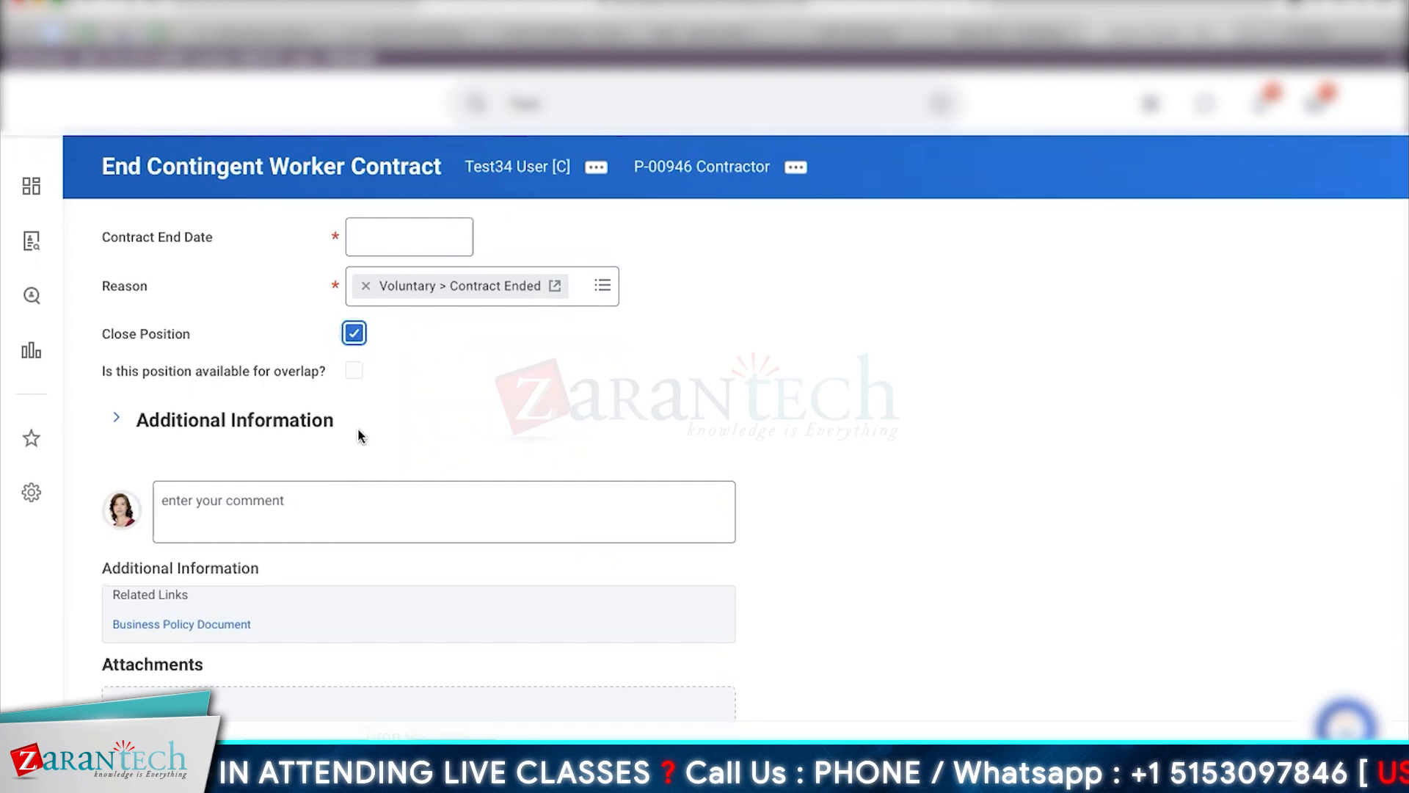
Expand the Additional Information section of the contract end form and set Regrettable to Yes.
left_click(118, 420)
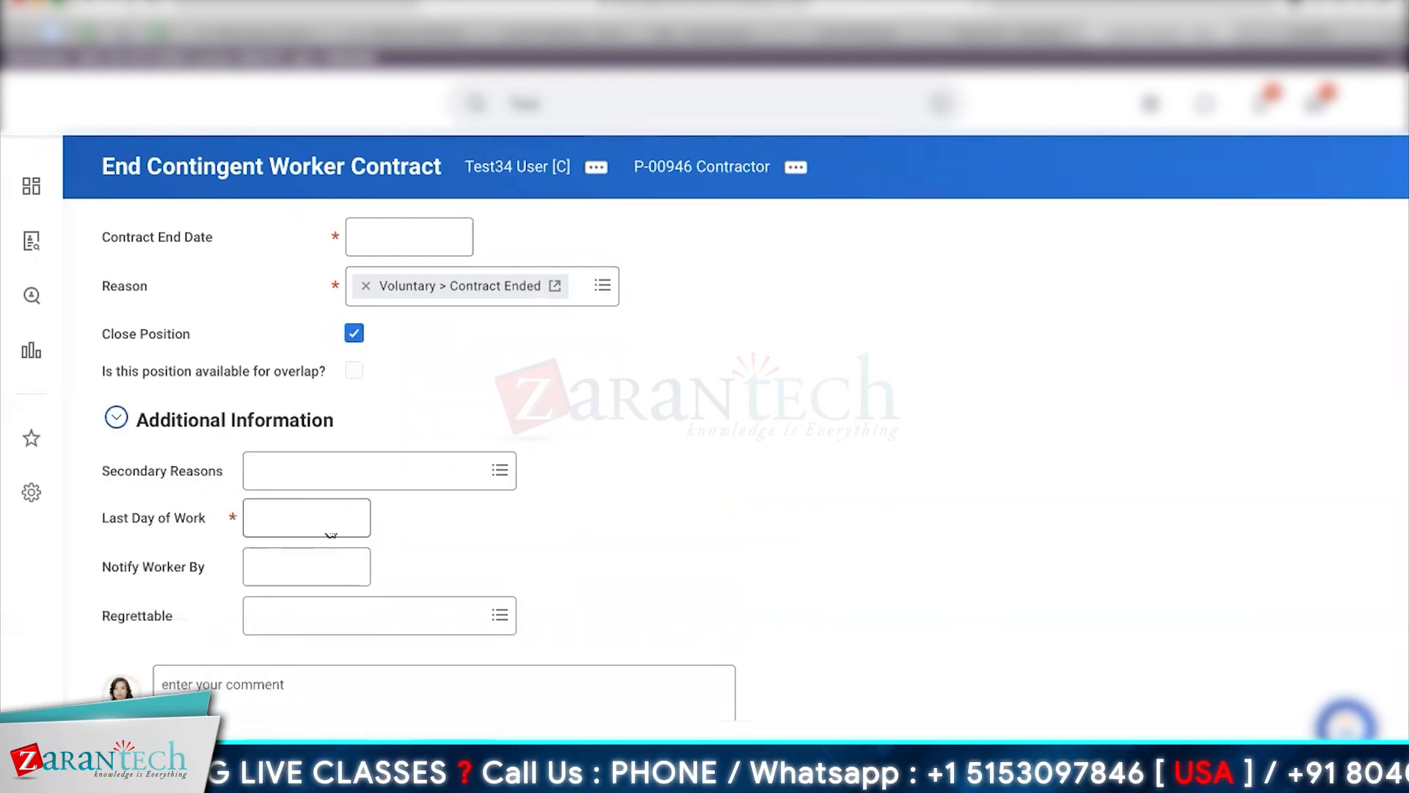
left_click(374, 460)
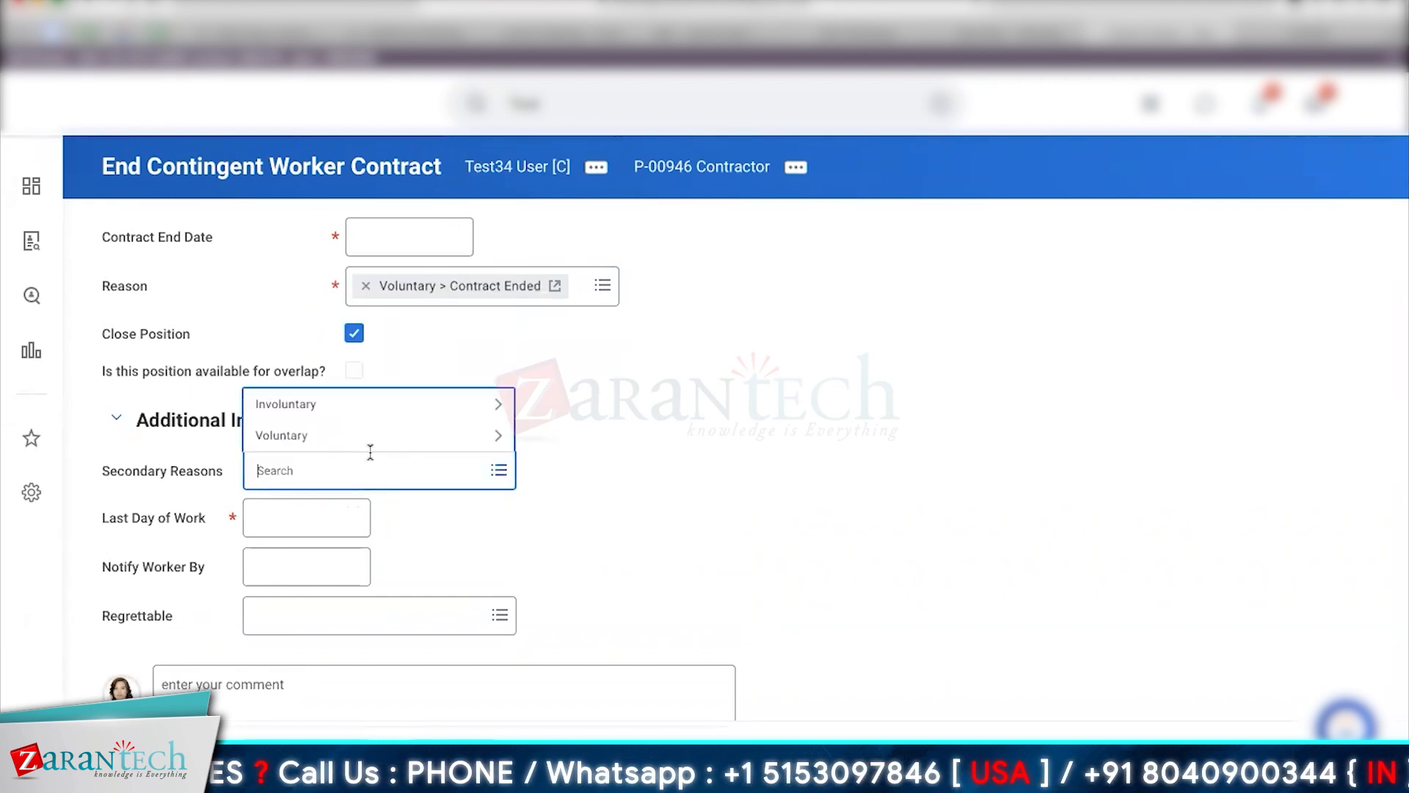
left_click(661, 635)
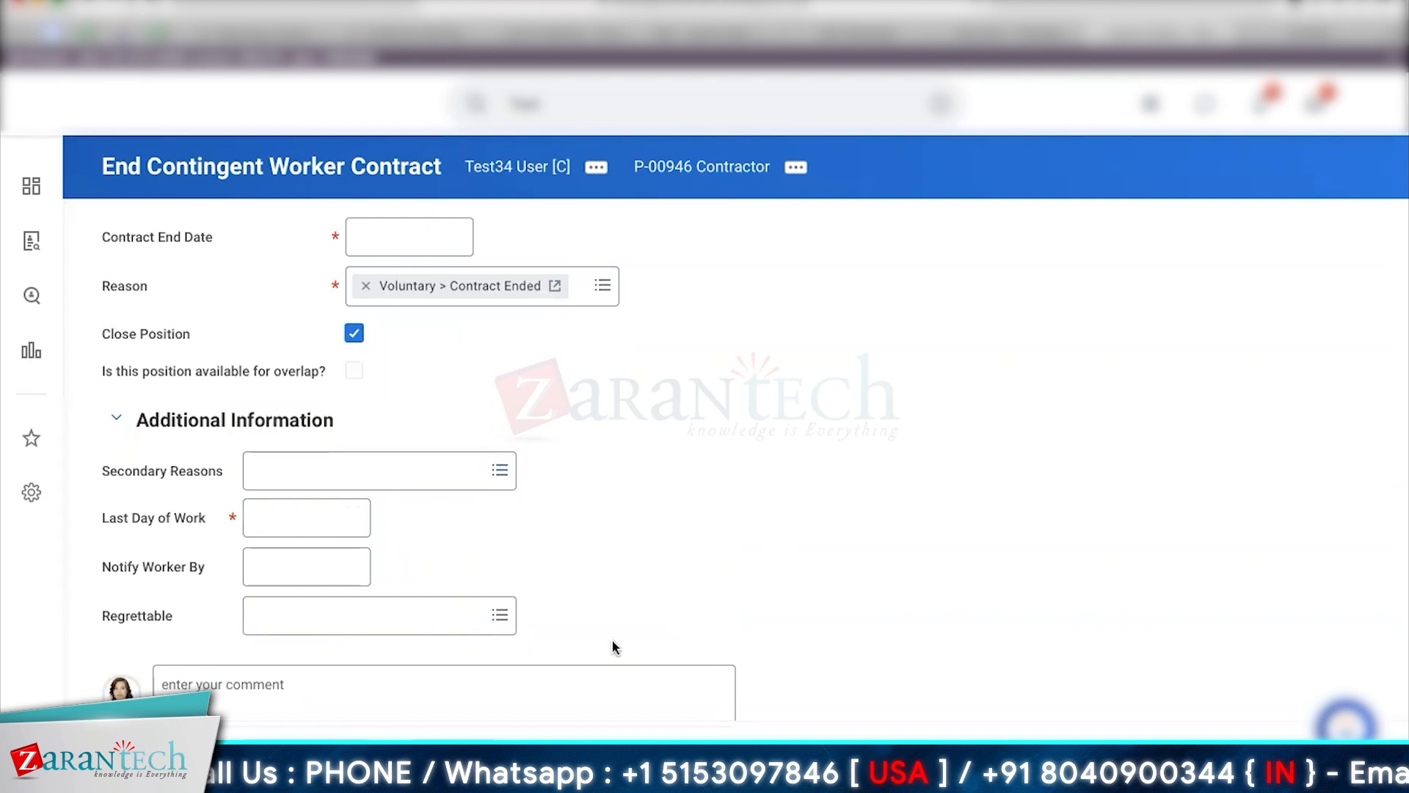
left_click(297, 624)
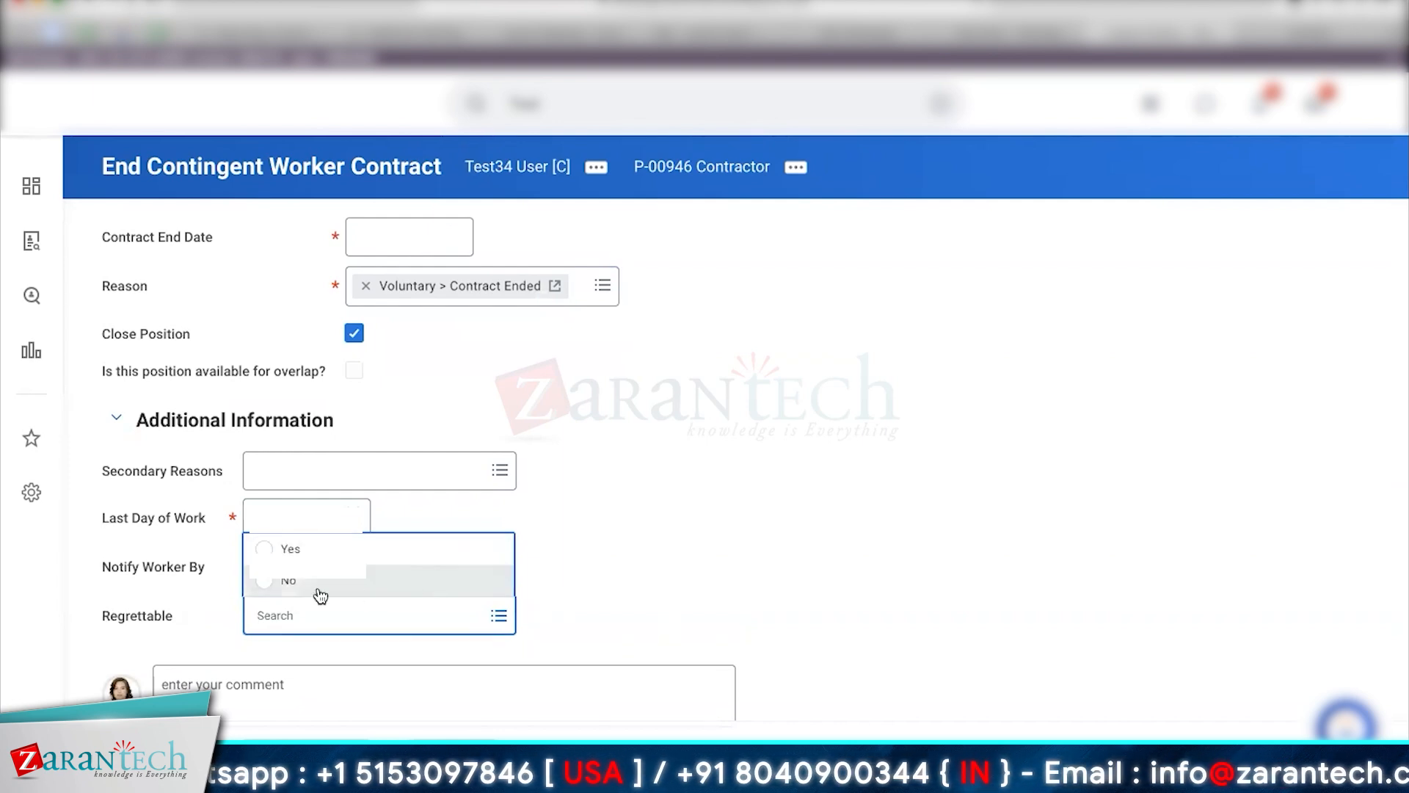
left_click(309, 549)
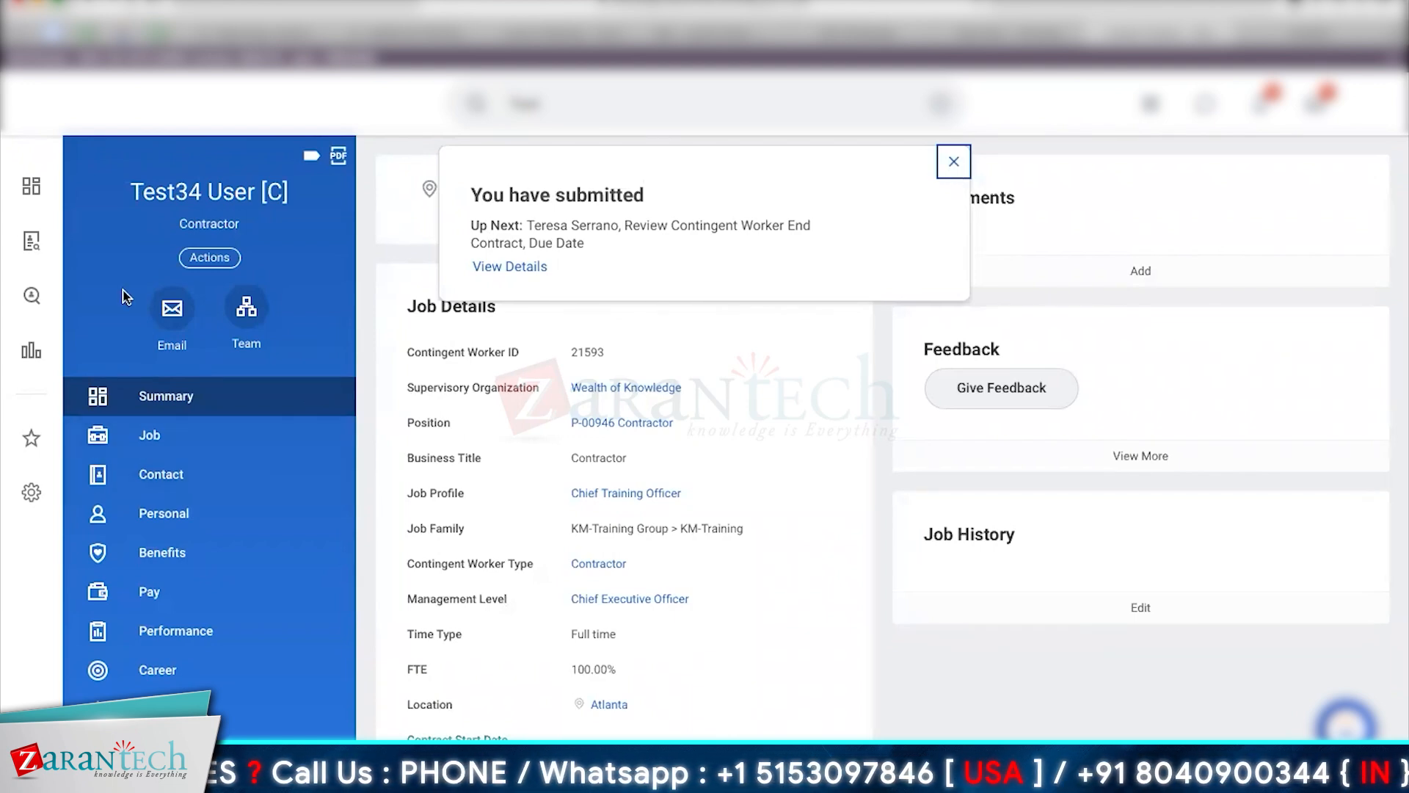
left_click(218, 258)
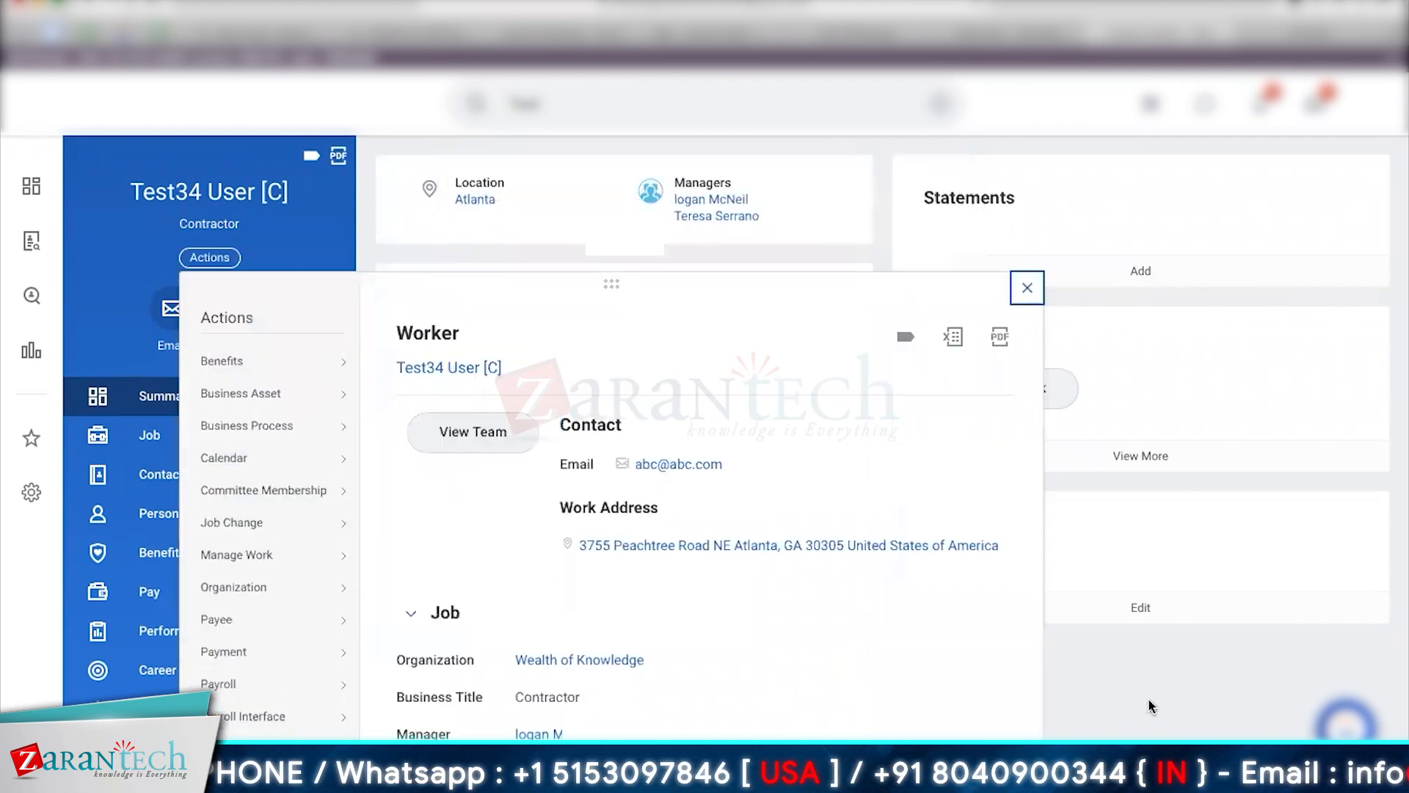
left_click(1236, 702)
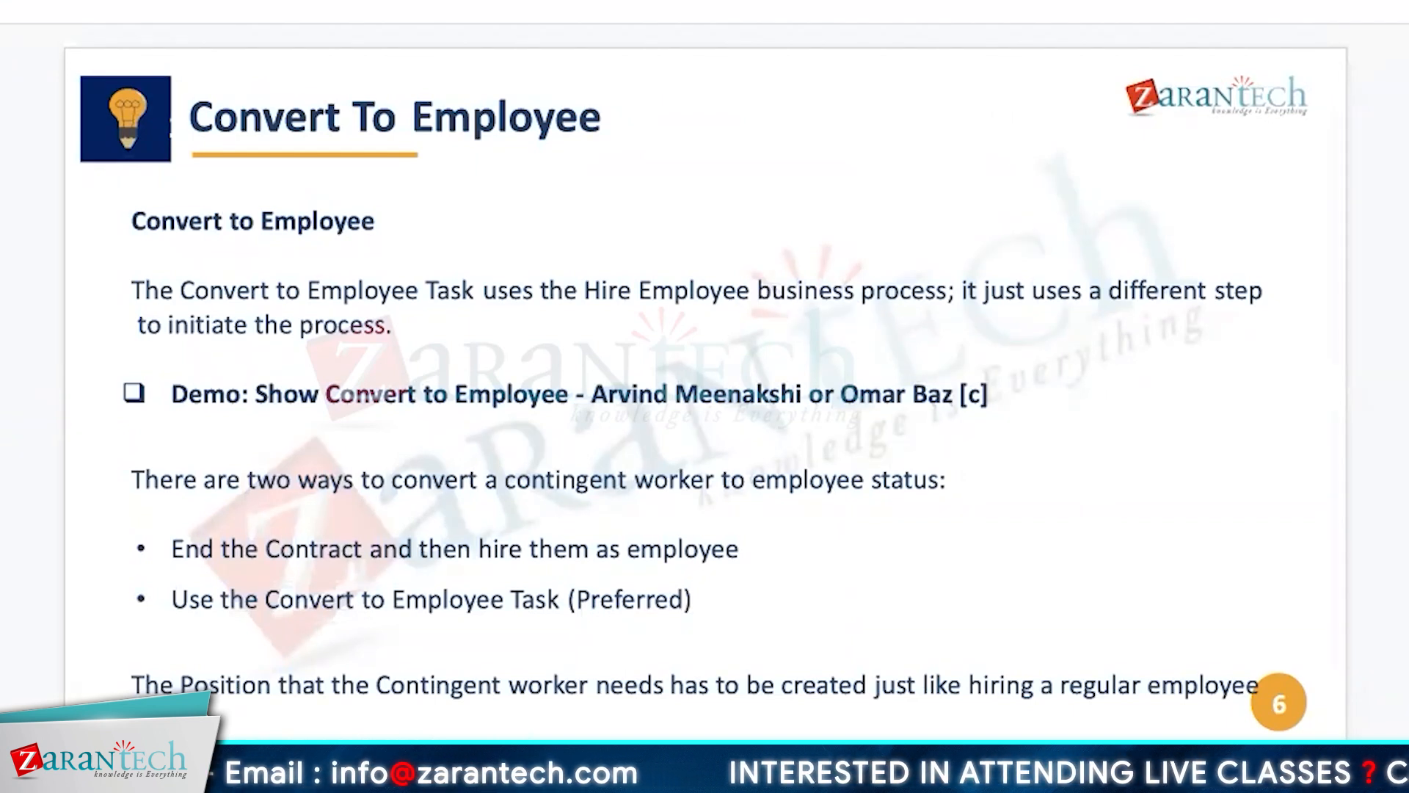
key("Right")
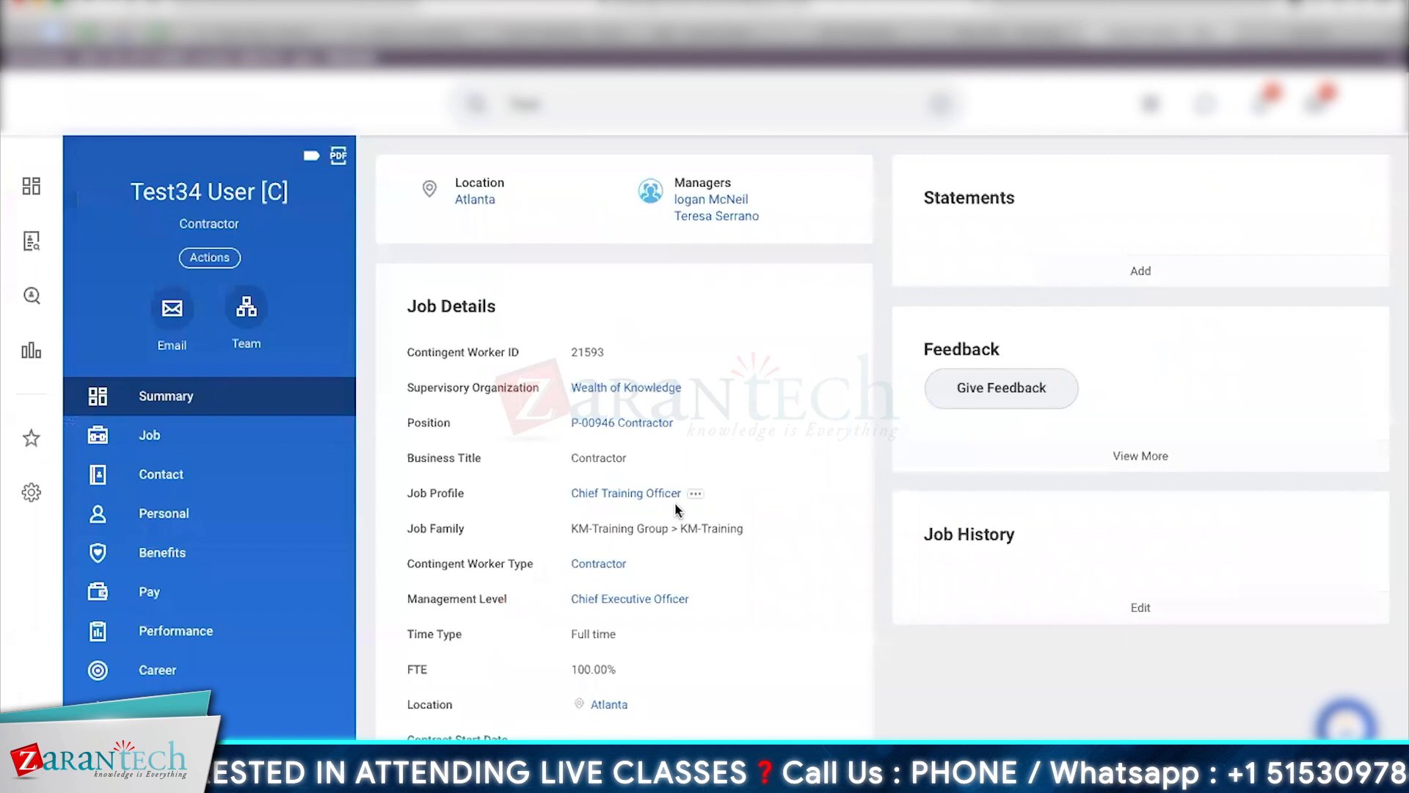
left_click(593, 104)
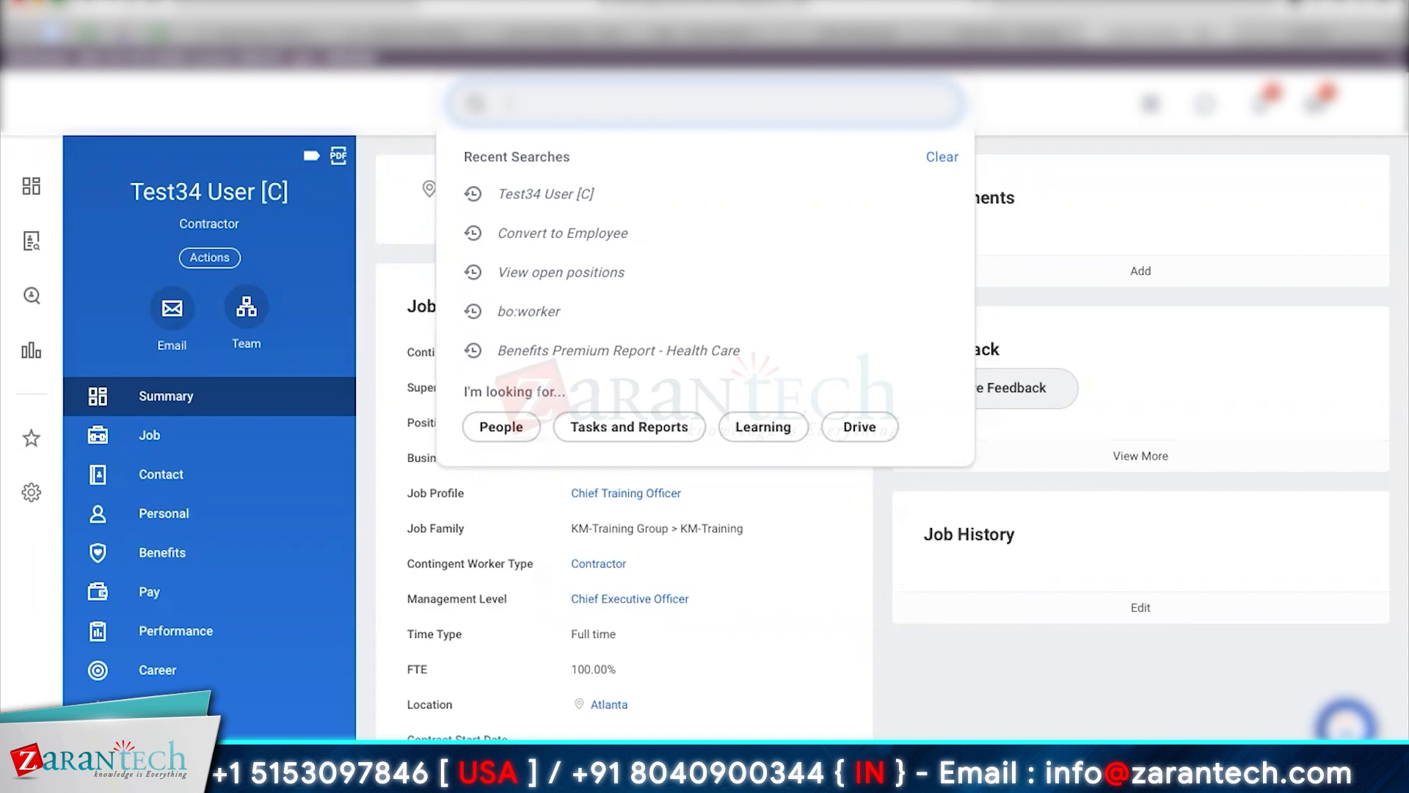
left_click(839, 721)
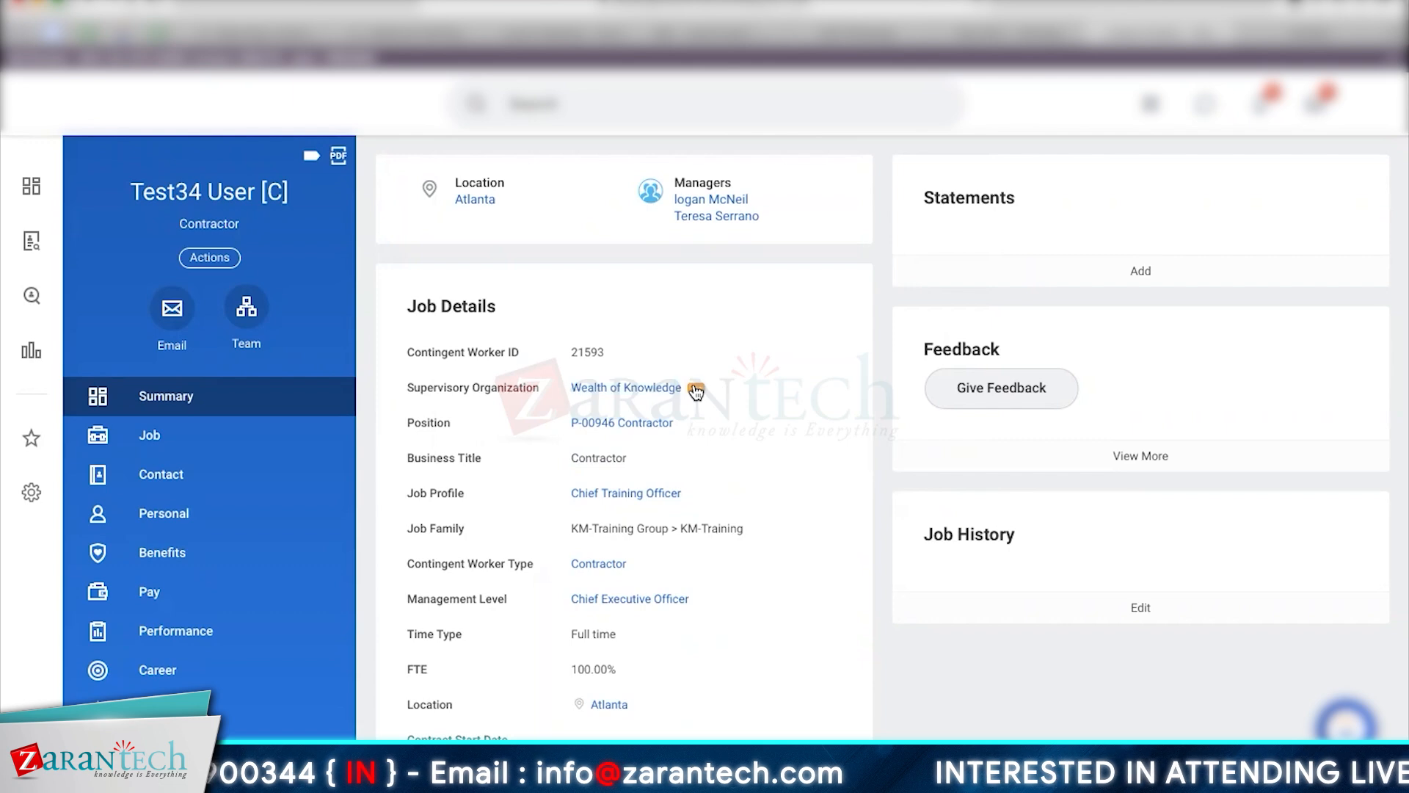
Examine the actions available for the Wealth of Knowledge supervisory organization, including its Job Change and Hire options.
left_click(696, 389)
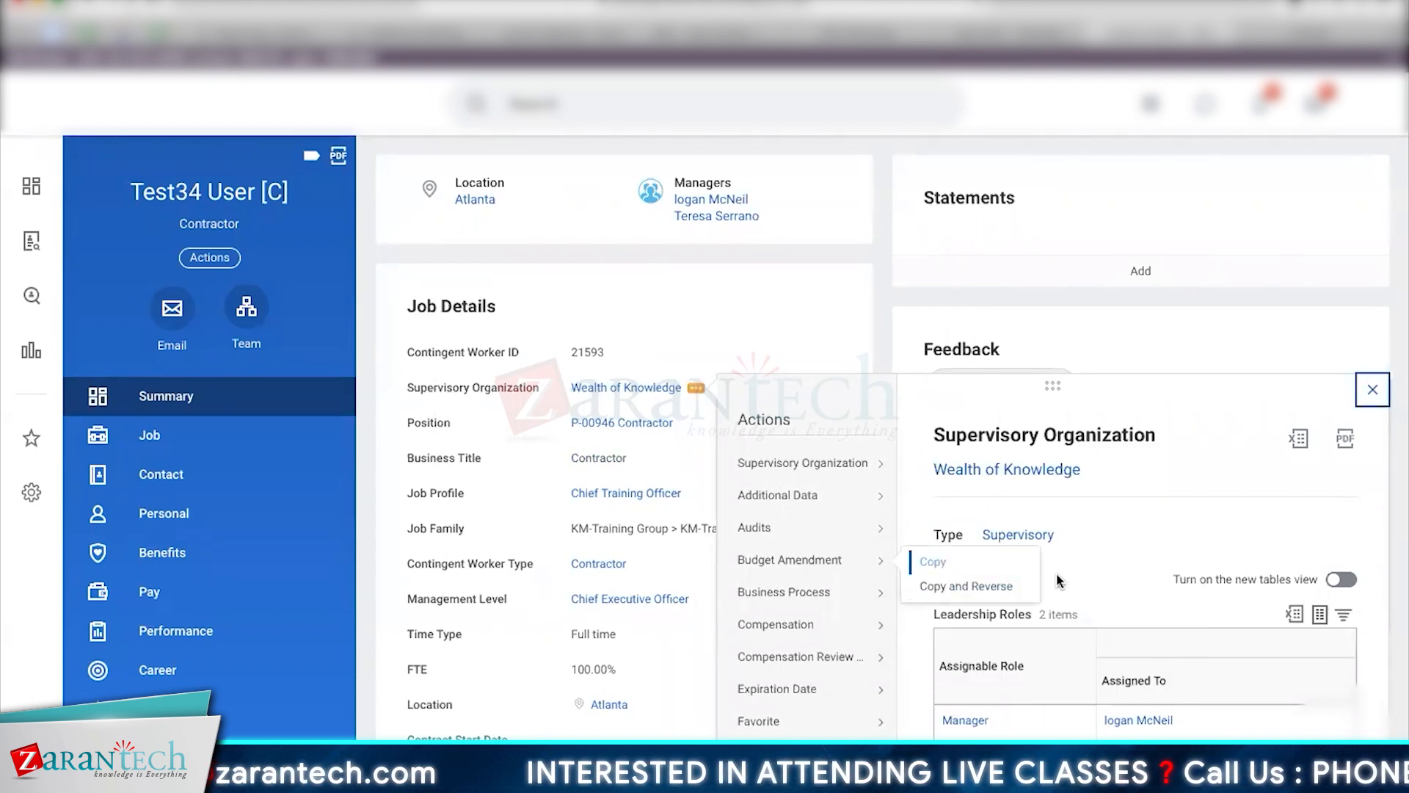
scroll(1123, 552, "down", 5)
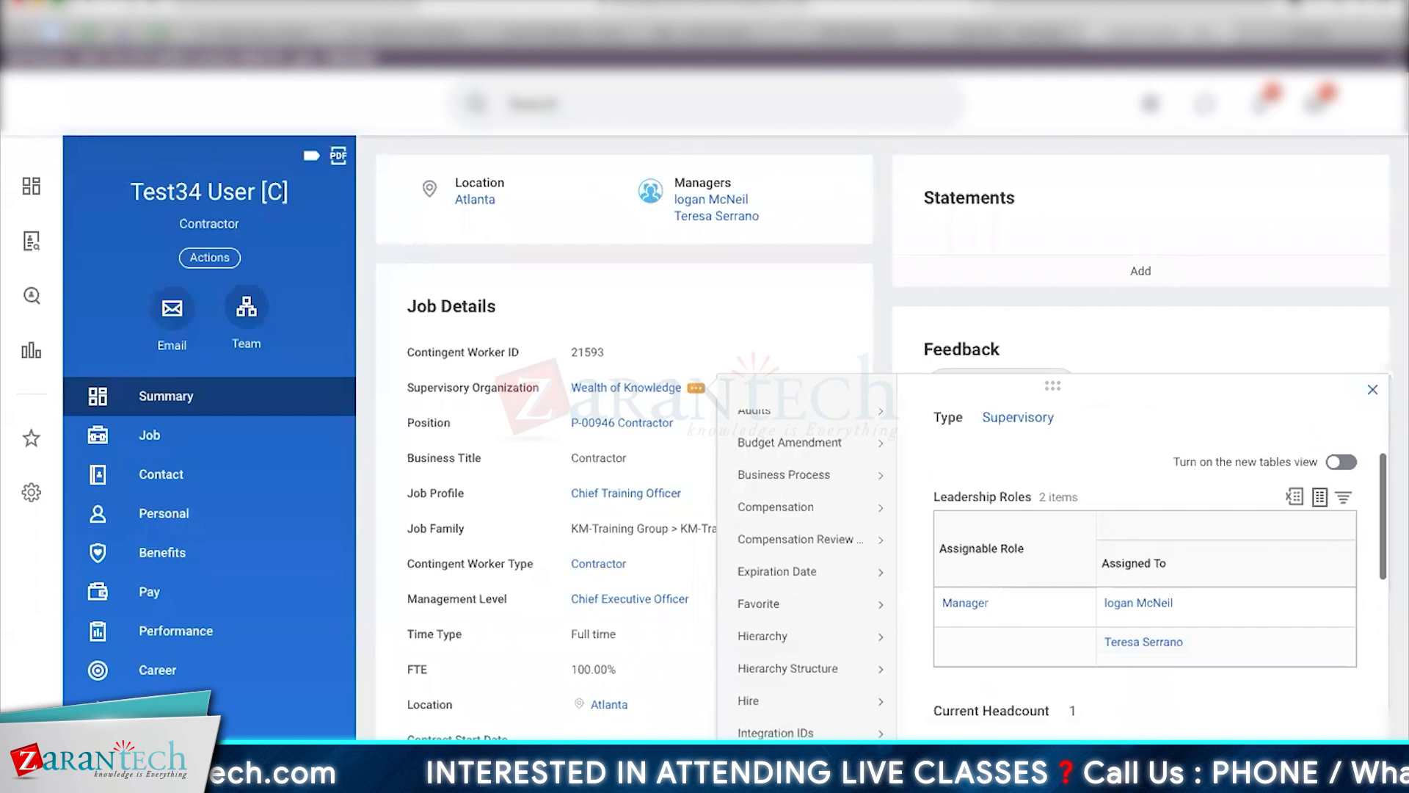
scroll(1138, 558, "down", 5)
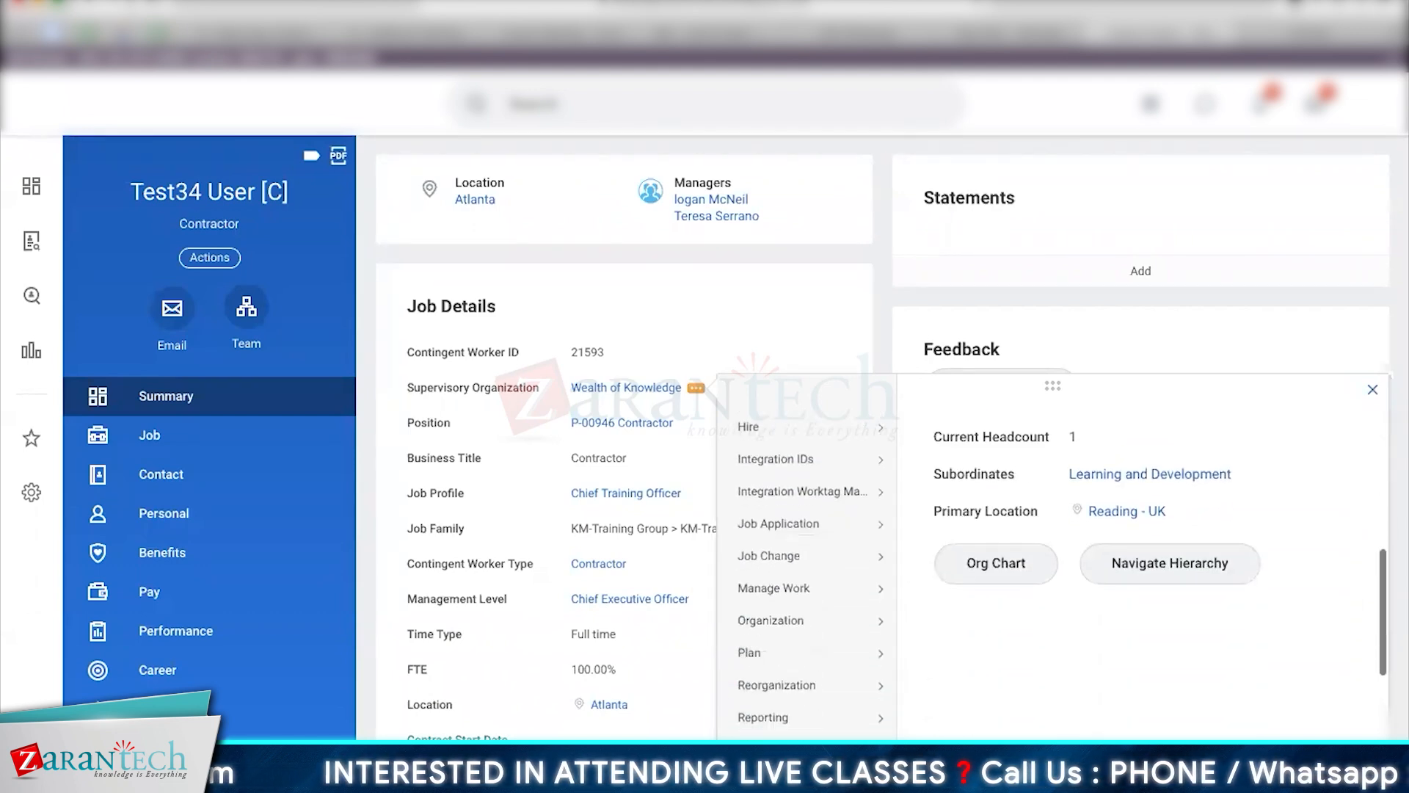
scroll(1049, 558, "down", 2)
scroll(1050, 557, "up", 4)
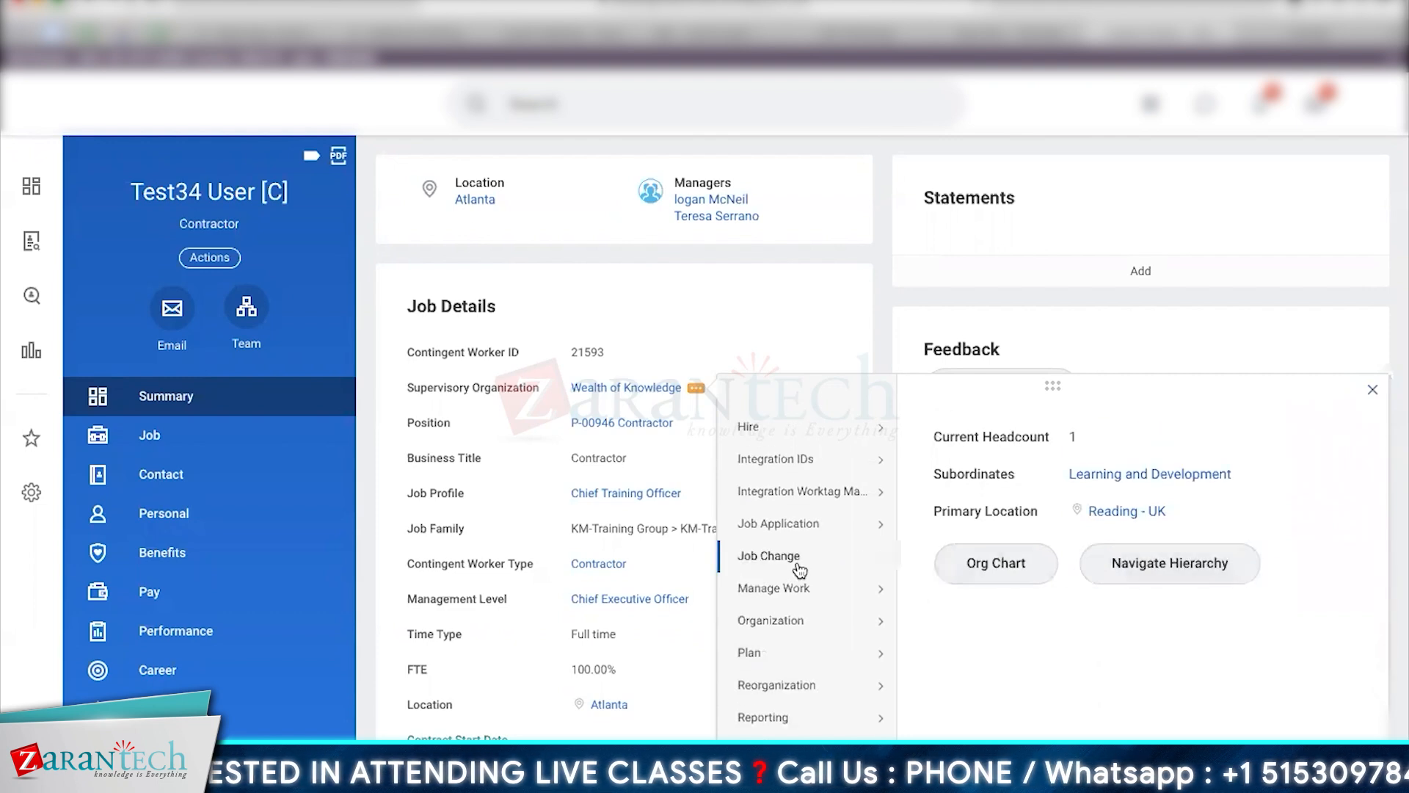
mouse_move(801, 565)
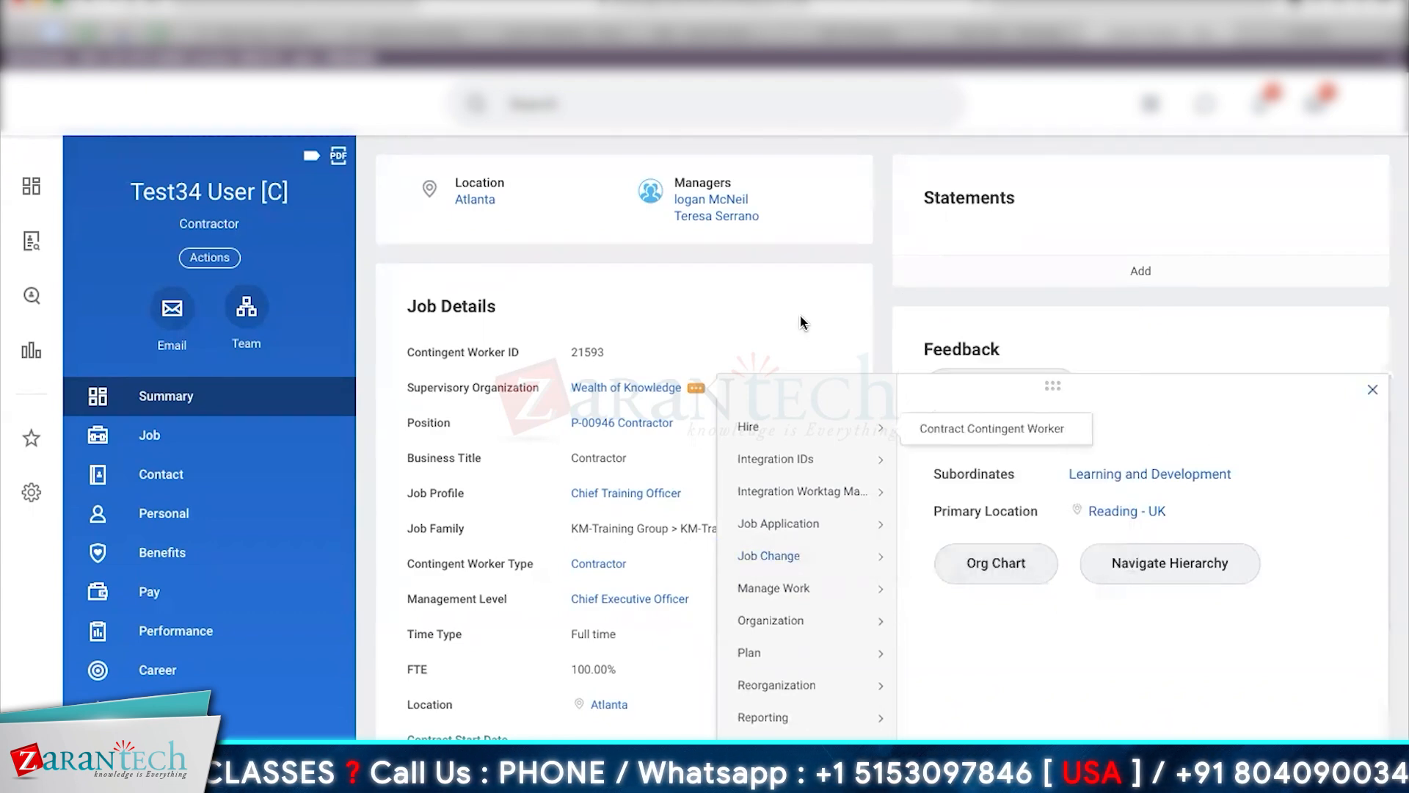
left_click(691, 311)
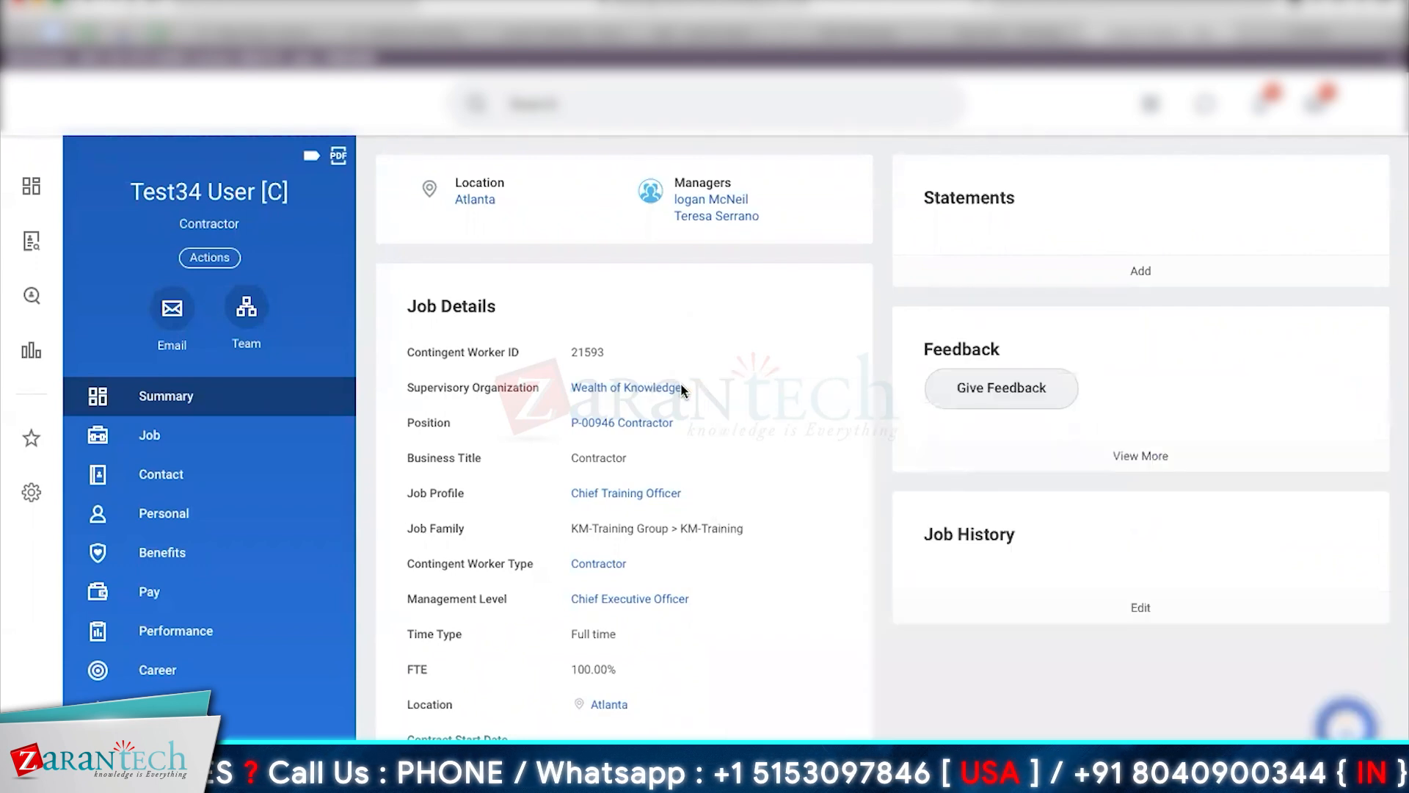
Start the Create Position task for the Wealth of Knowledge organization and enter Test12 as the job posting title.
left_click(618, 110)
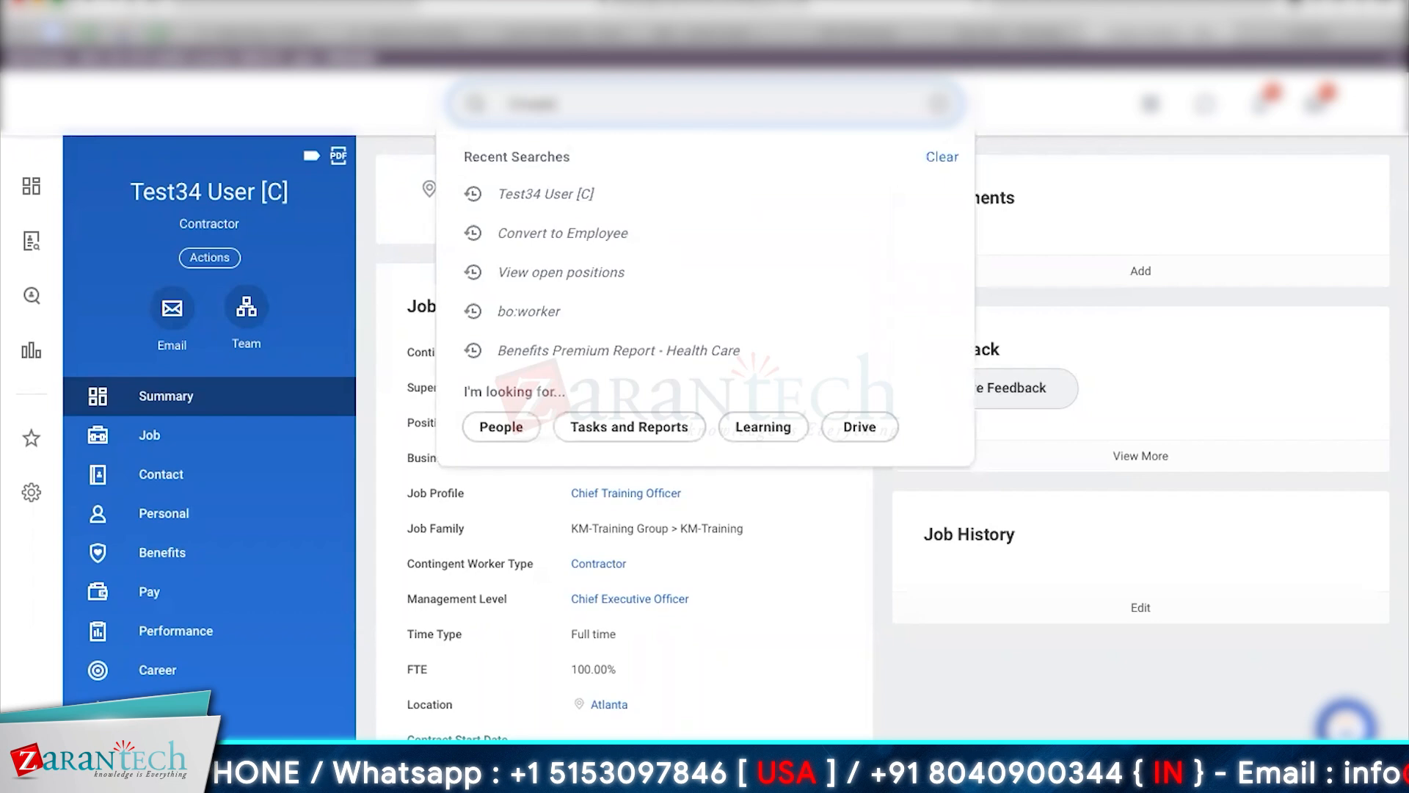
type("Create Position")
left_click(582, 152)
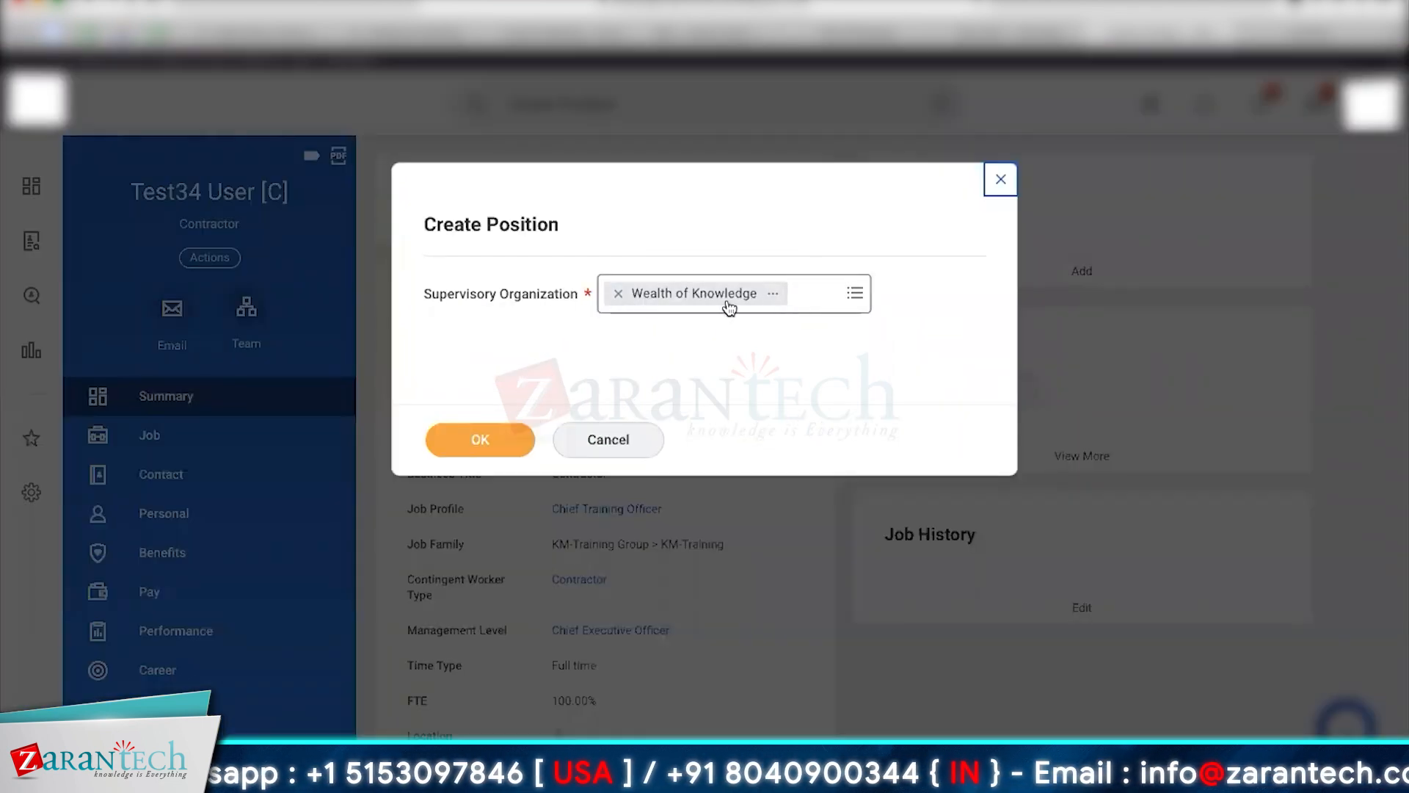
left_click(498, 449)
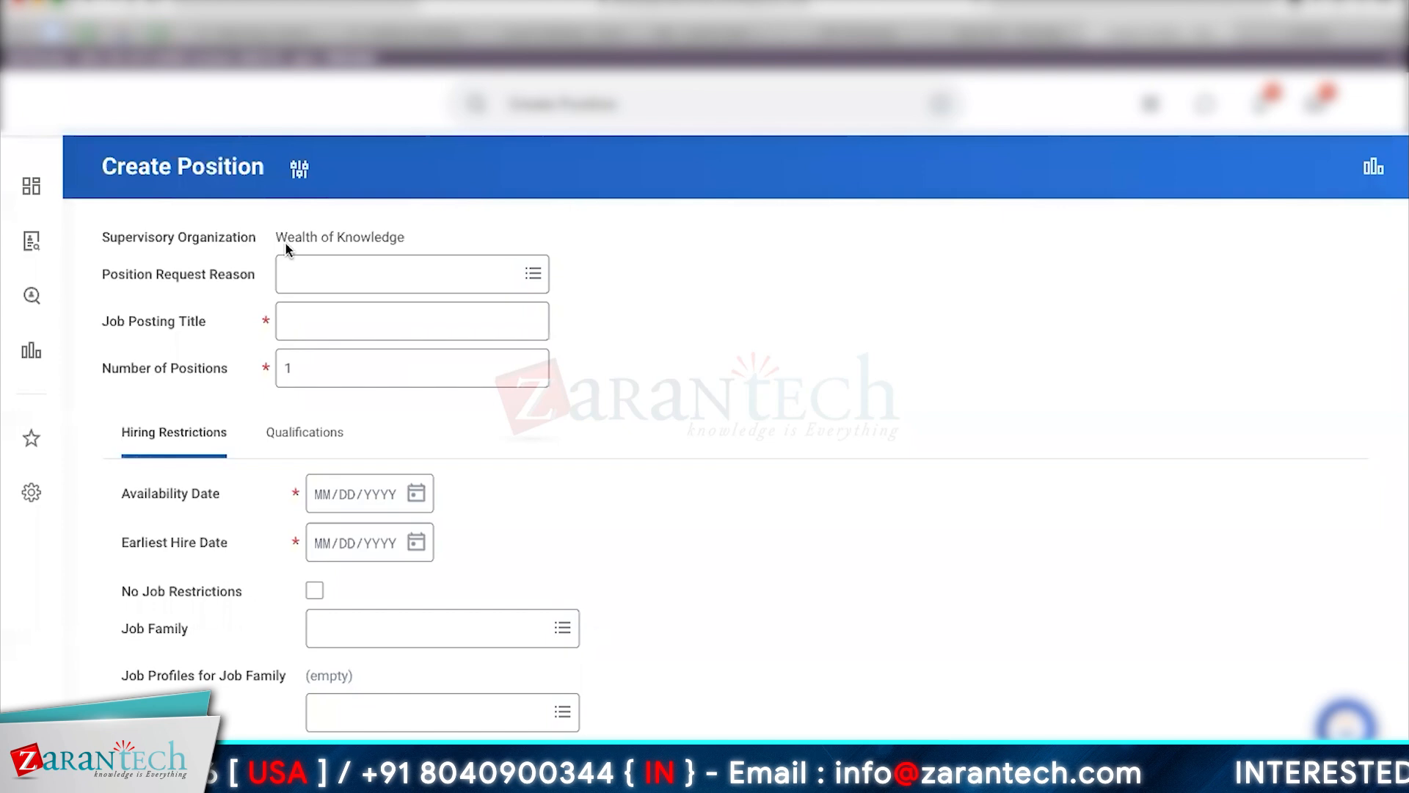
left_click(309, 313)
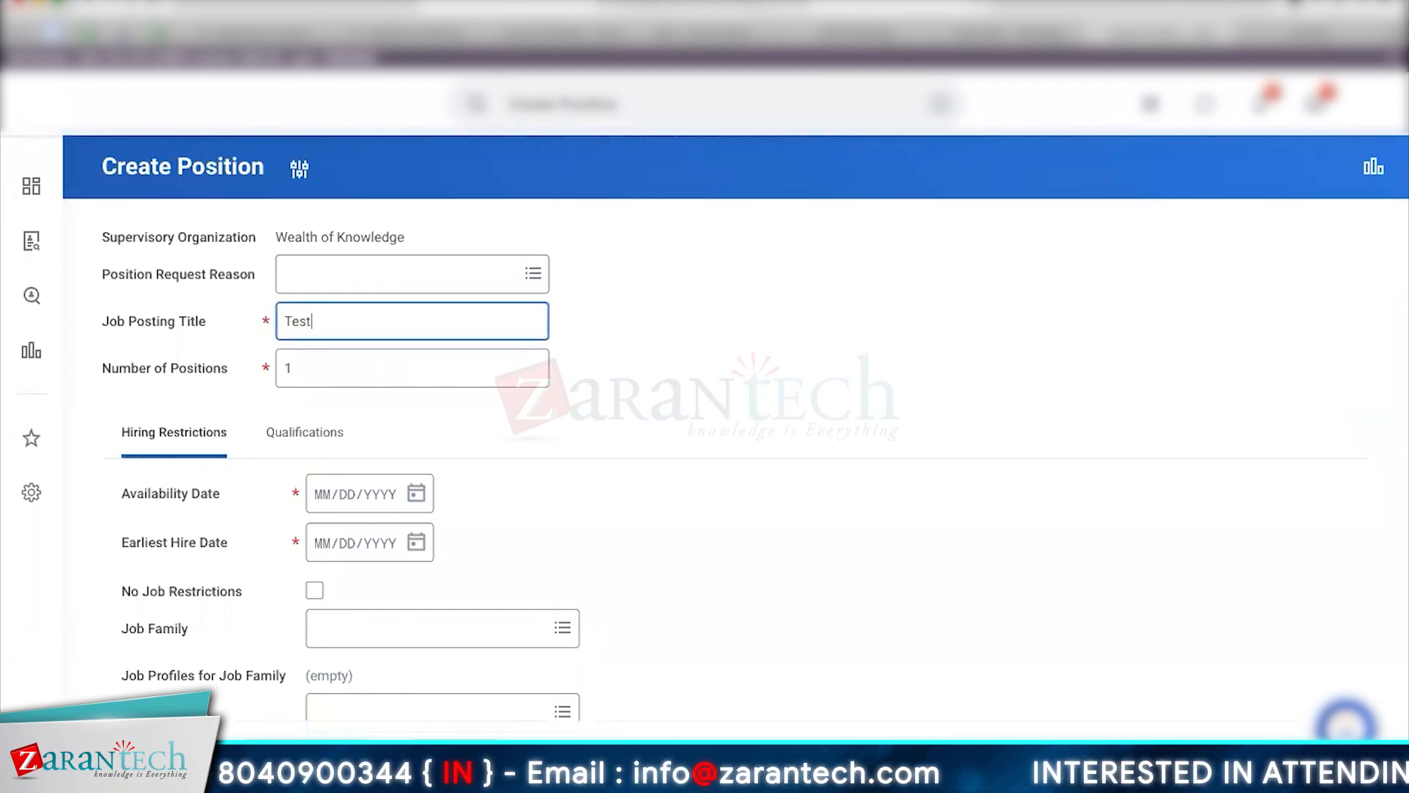
left_click(297, 367)
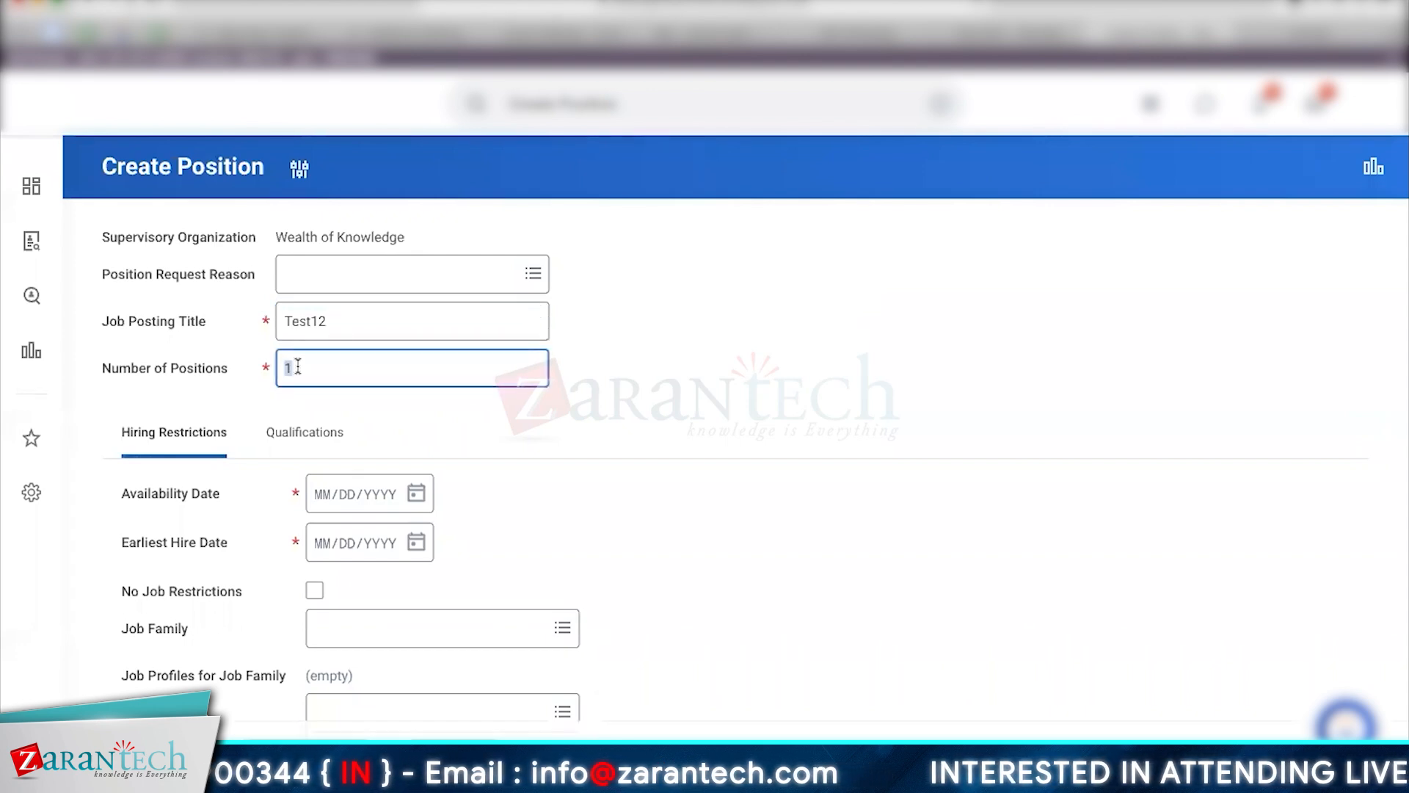
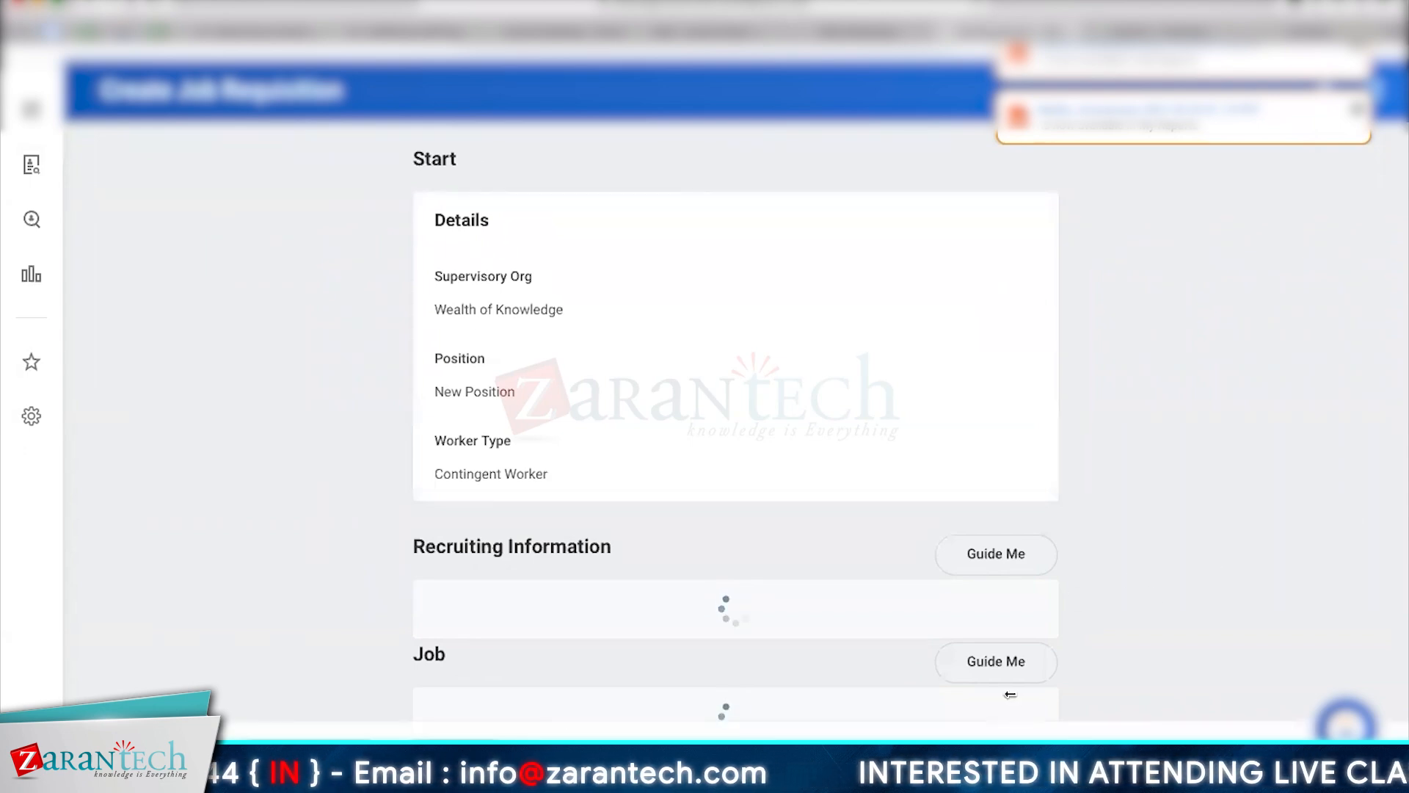
Review the recruiting details of the contingent worker job requisition for Wealth of Knowledge.
scroll(734, 440, "down", 9)
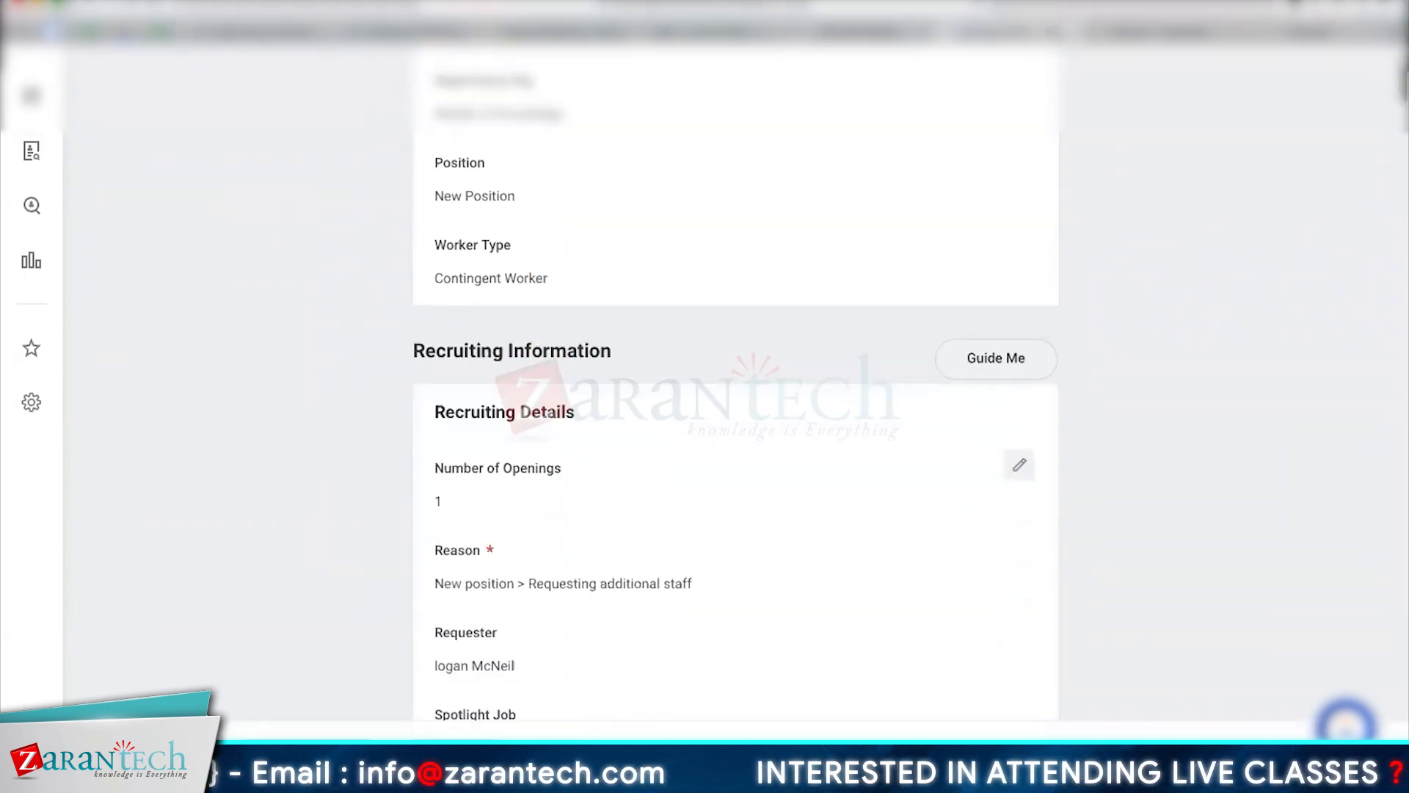
scroll(629, 126, "down", 5)
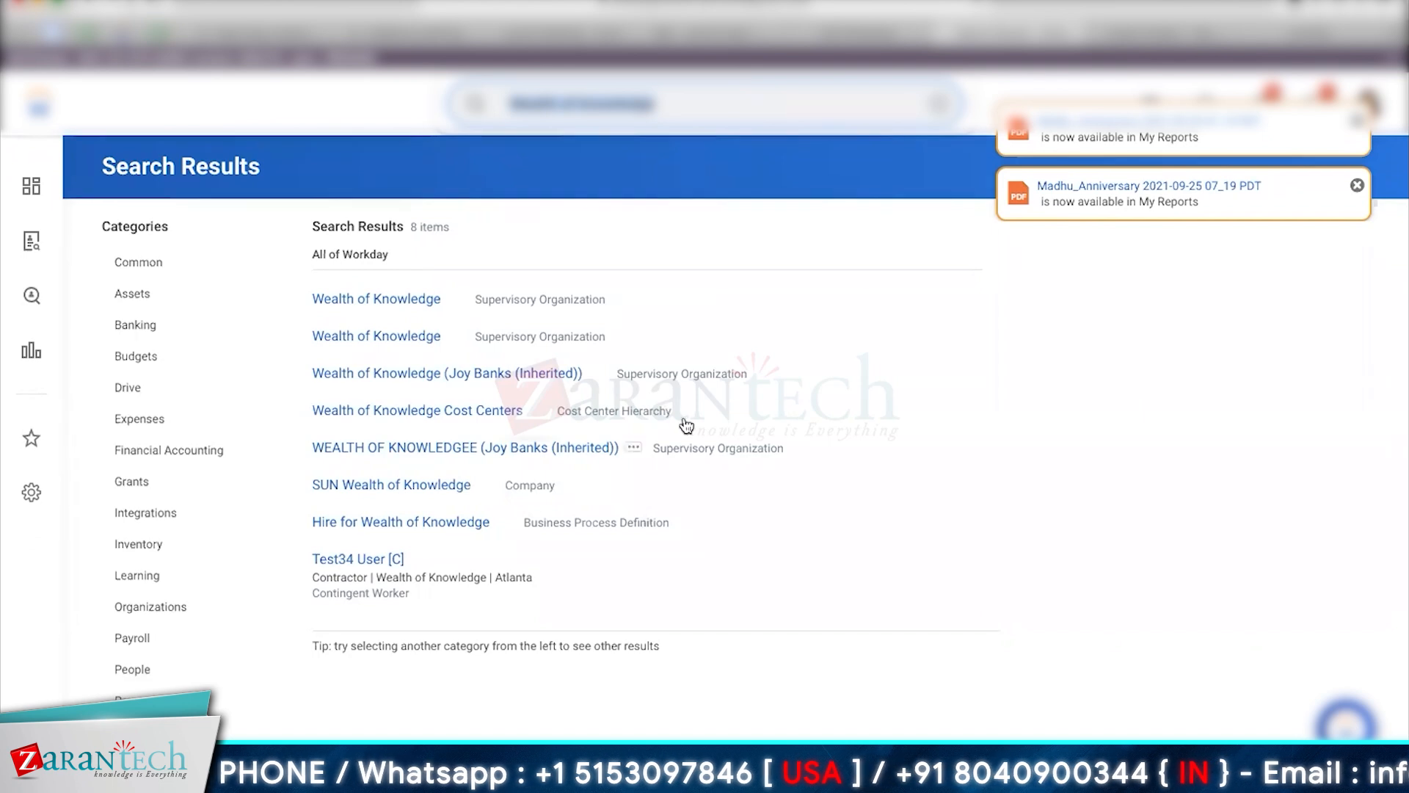
Start the Convert to Employee job change for the Test34 contractor from the search results and dismiss the report notifications.
left_click(417, 560)
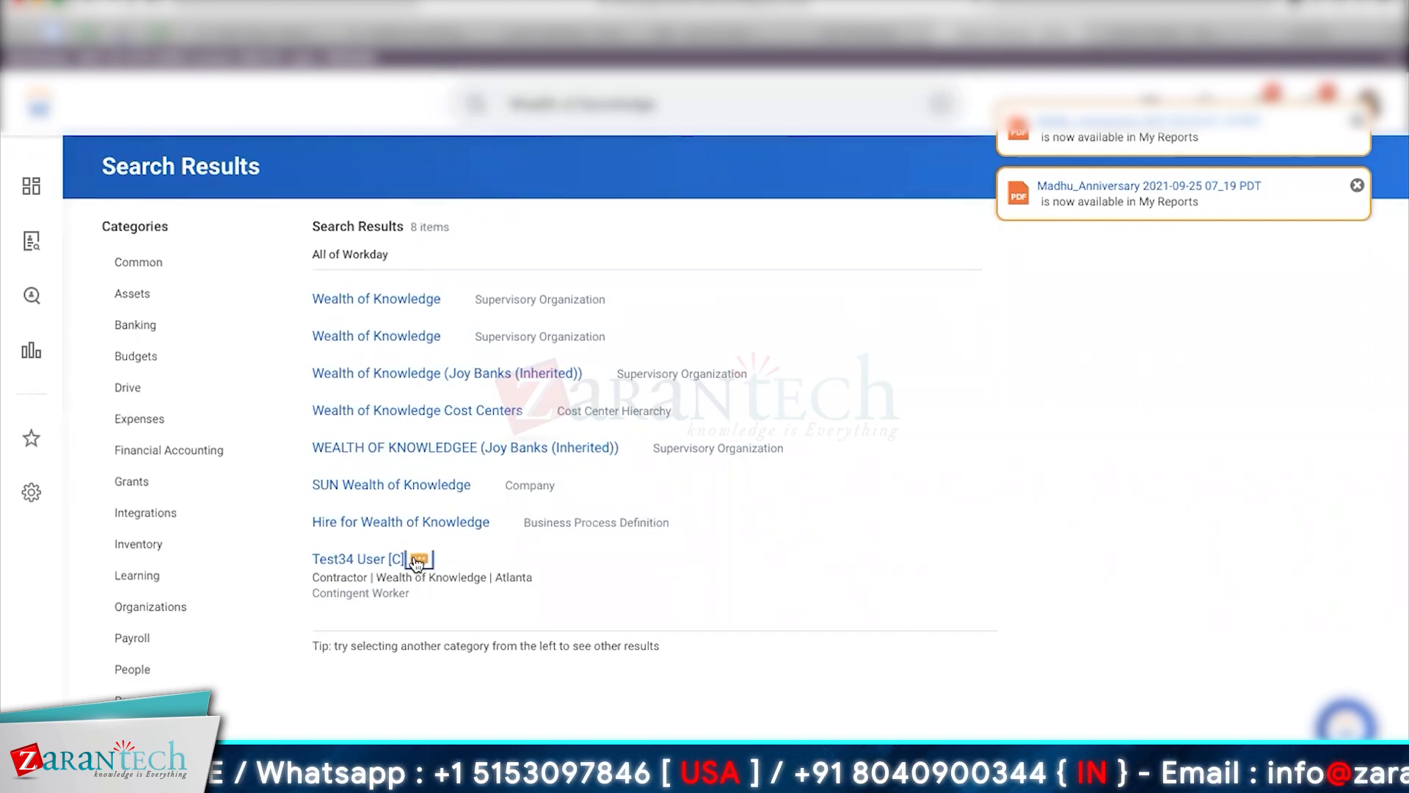
left_click(418, 560)
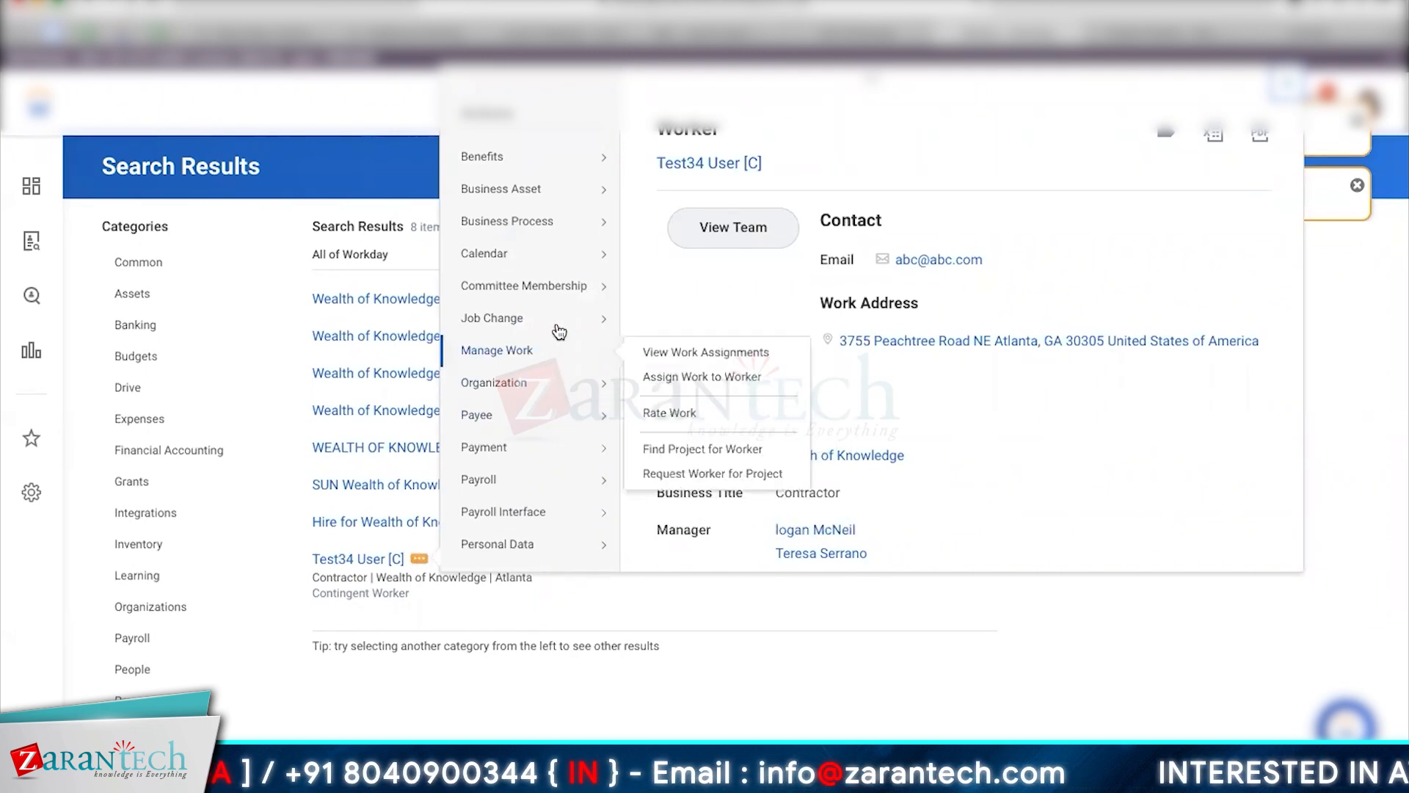
mouse_move(556, 326)
left_click(687, 373)
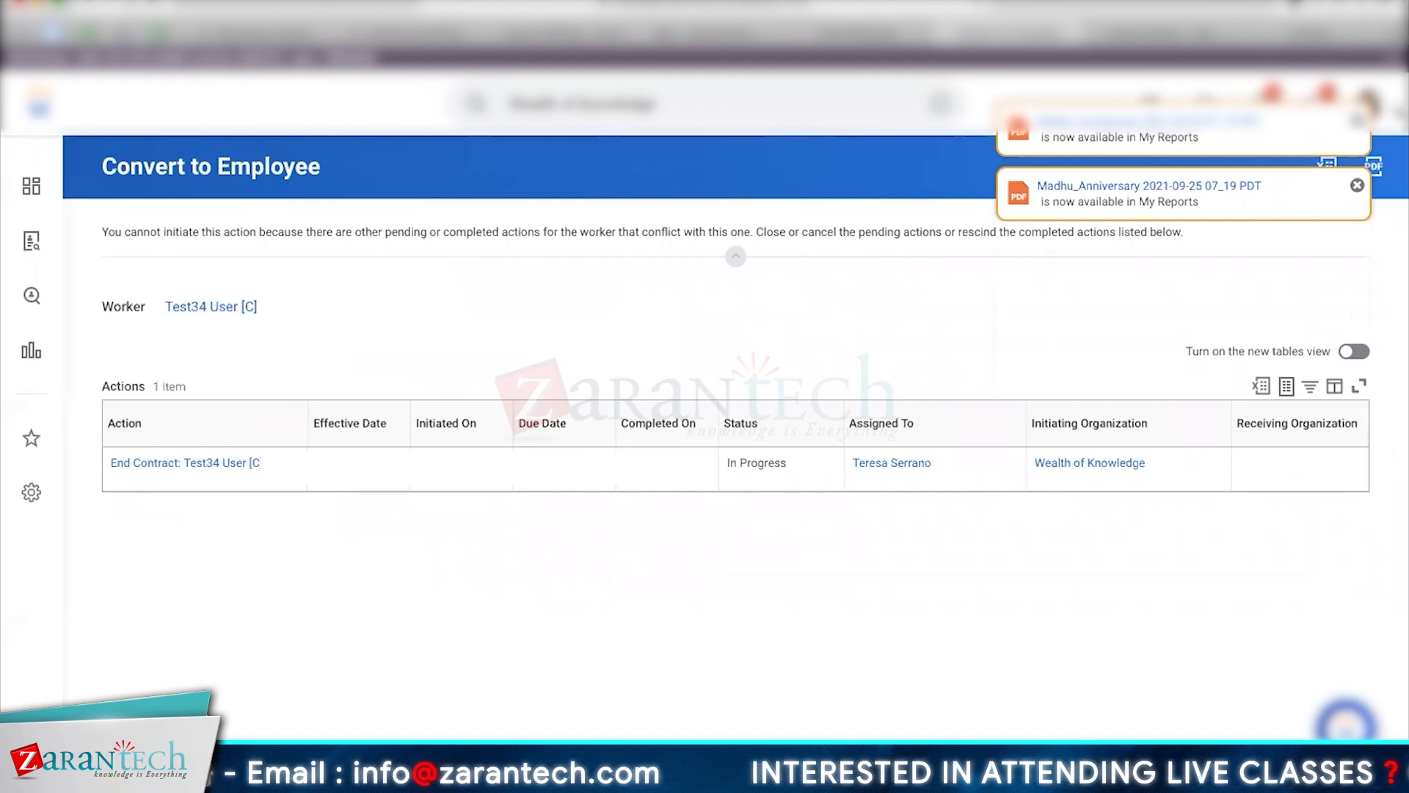
left_click(1359, 123)
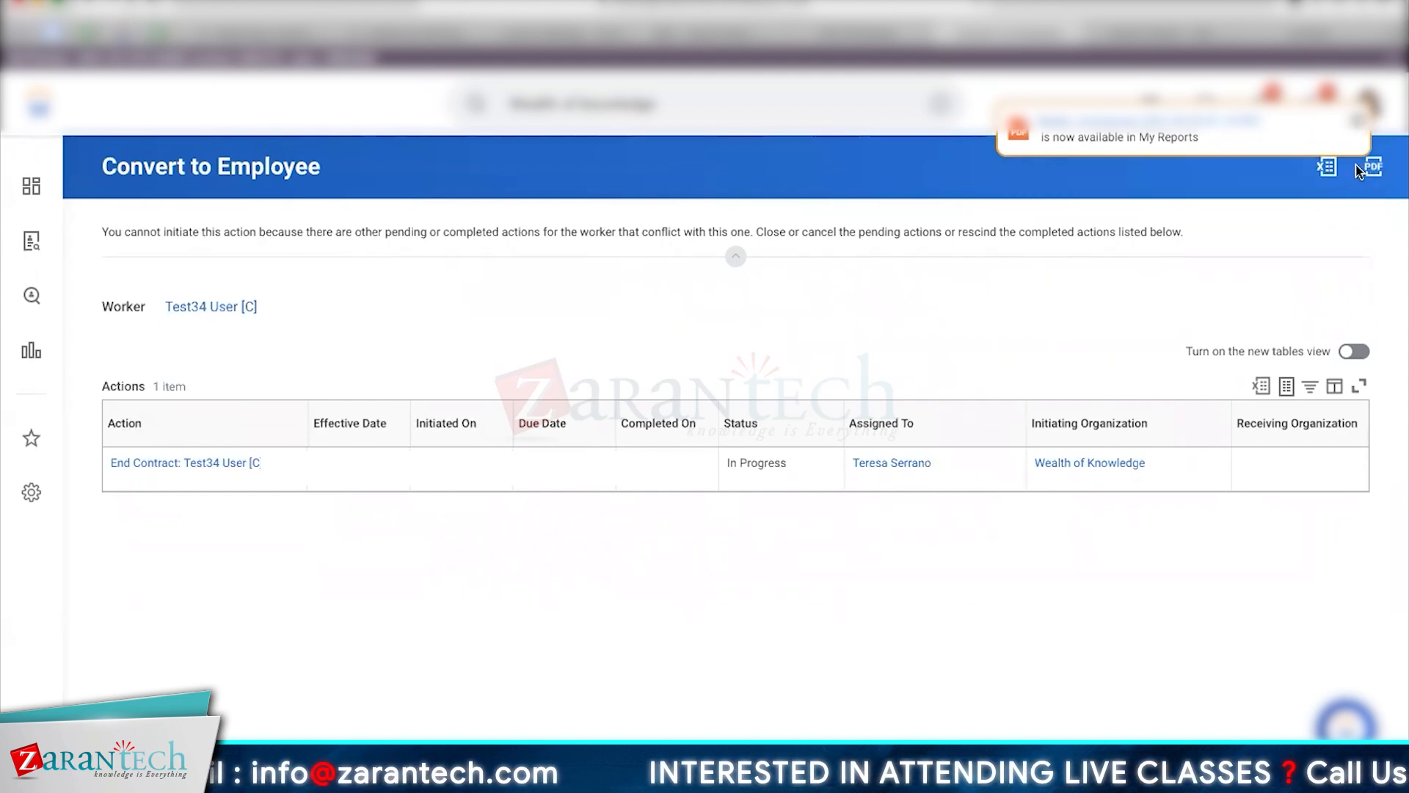
left_click(1358, 128)
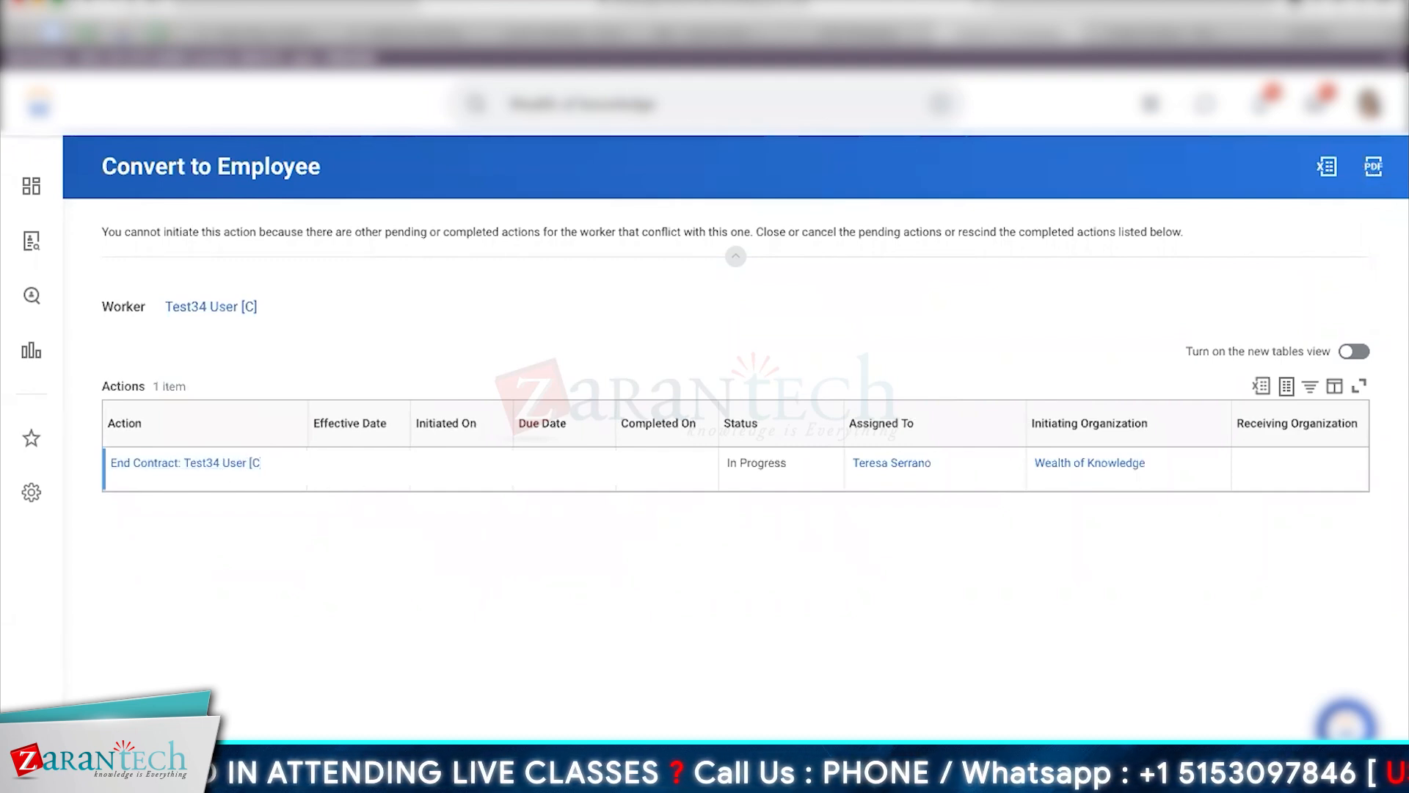
Cancel the pending End Contract event of the Test34 contractor with the comment "converting to employee".
left_click(280, 463)
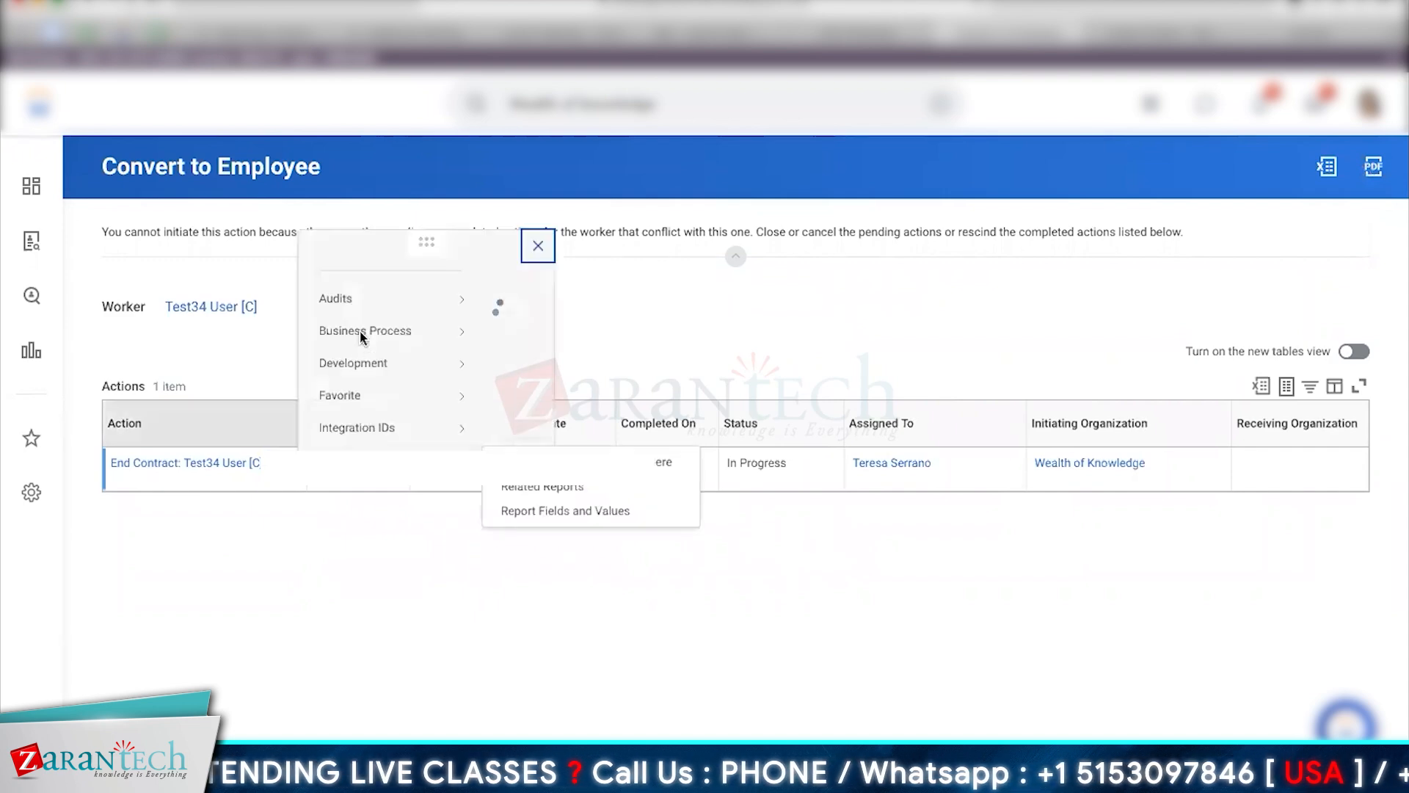
mouse_move(366, 278)
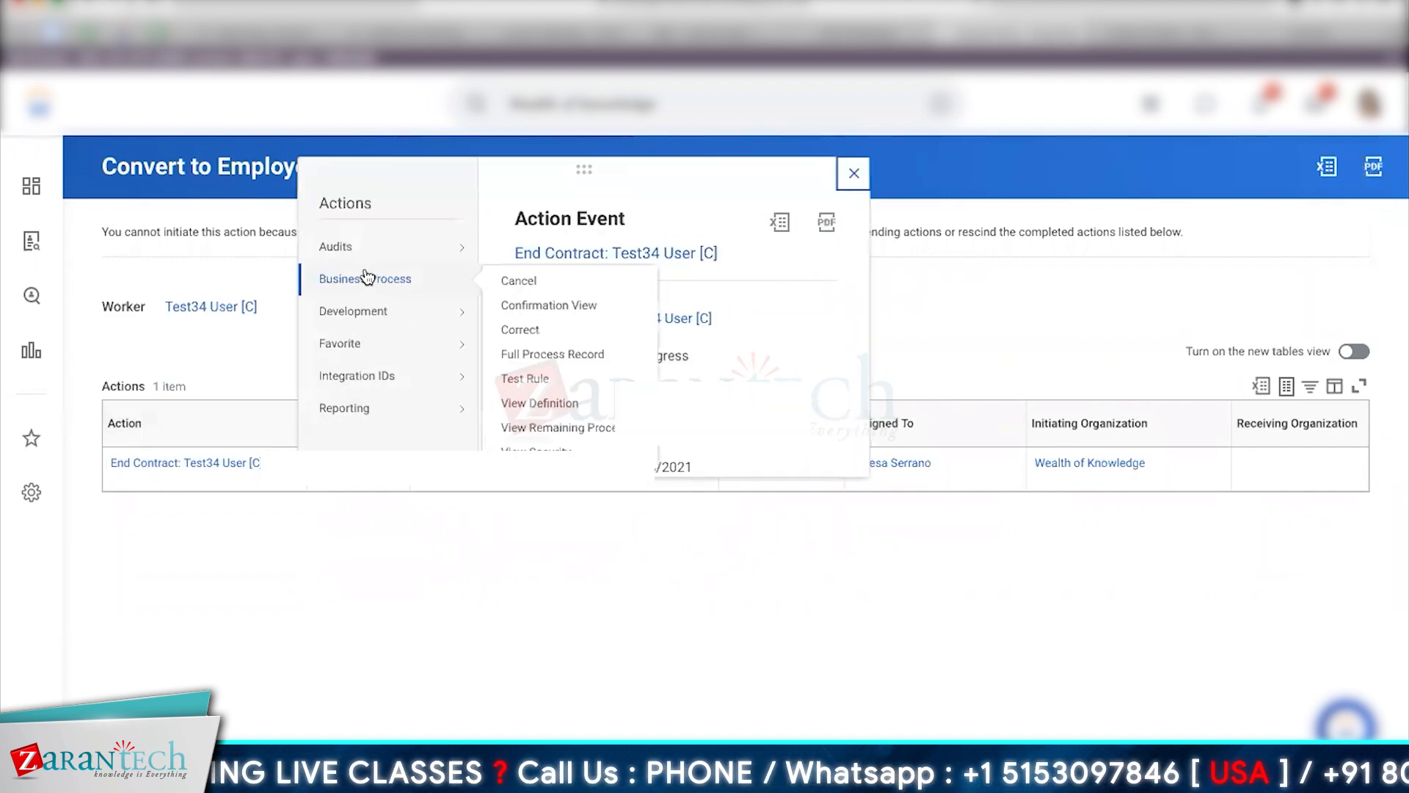
left_click(527, 284)
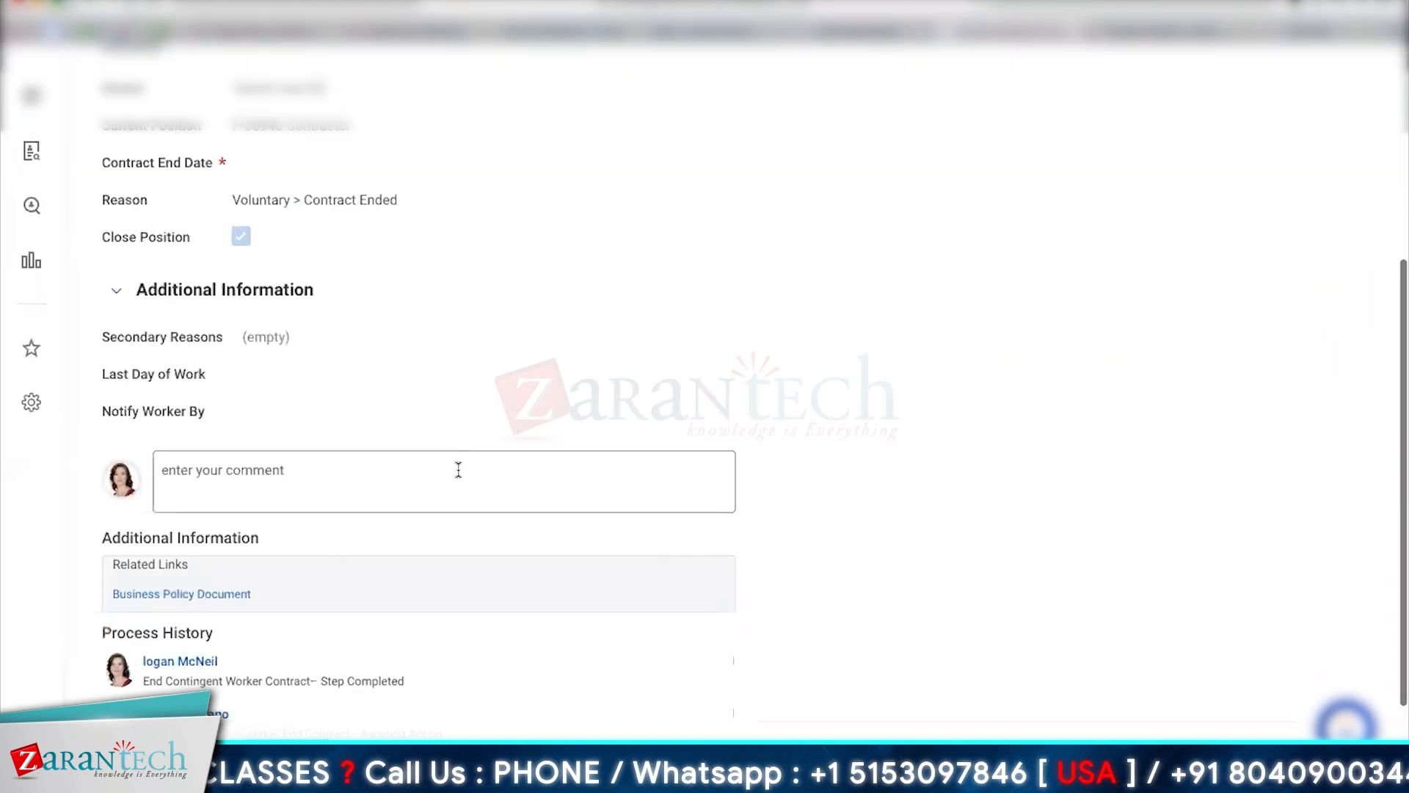
left_click(456, 469)
type("converting to employee")
left_click(1010, 526)
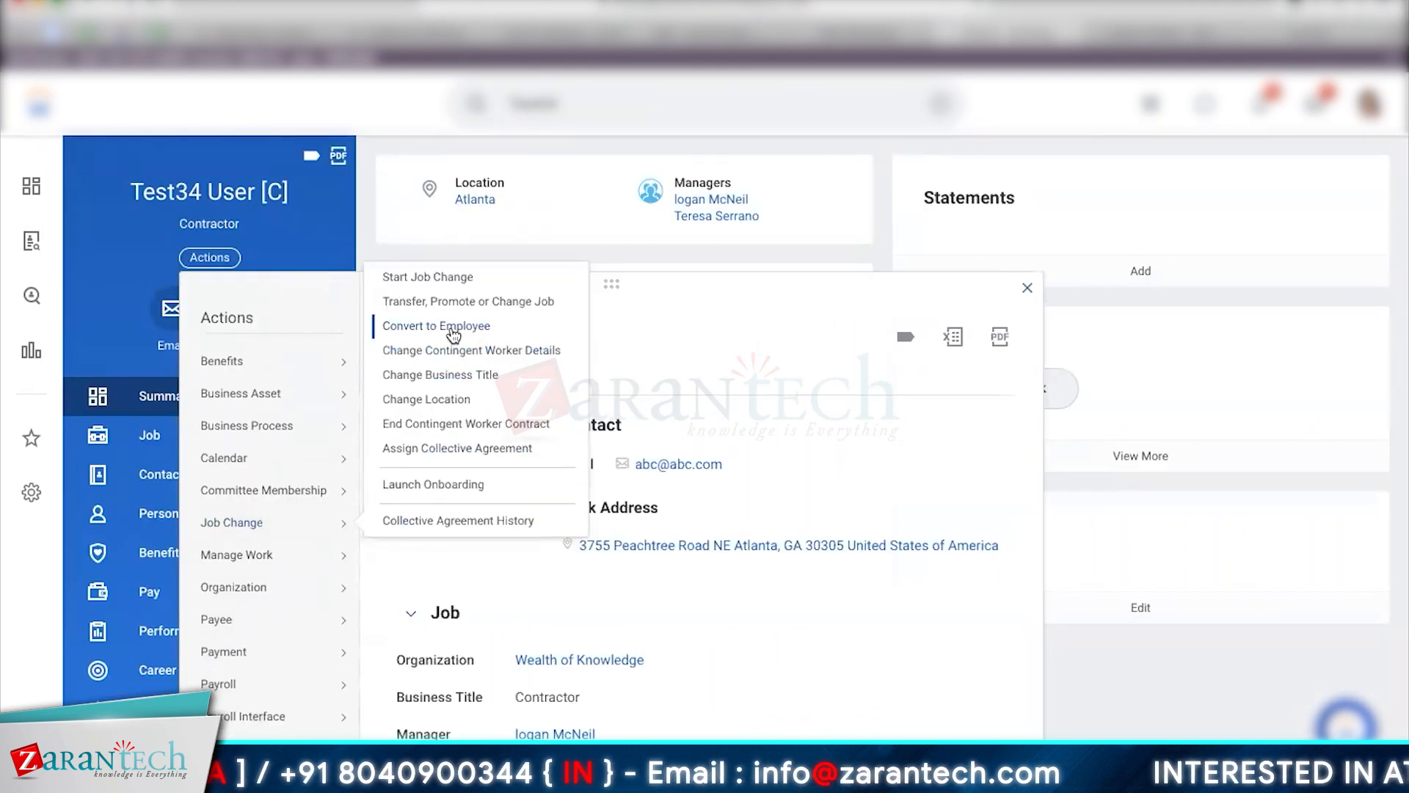
Start Convert to Employee again from the Test34 contractor's profile and check the details of the Wealth of Knowledge organization.
left_click(452, 327)
left_click(454, 237)
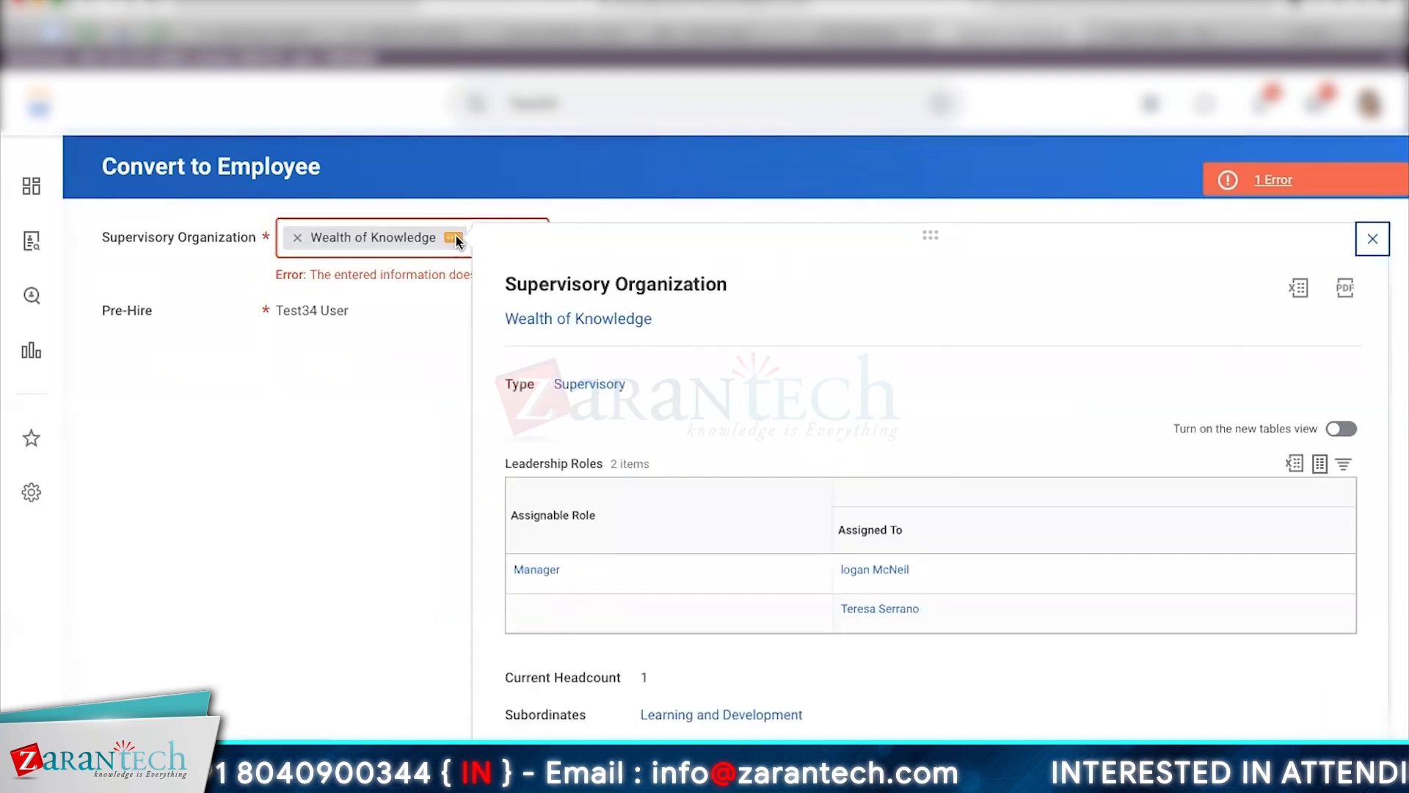
left_click(368, 460)
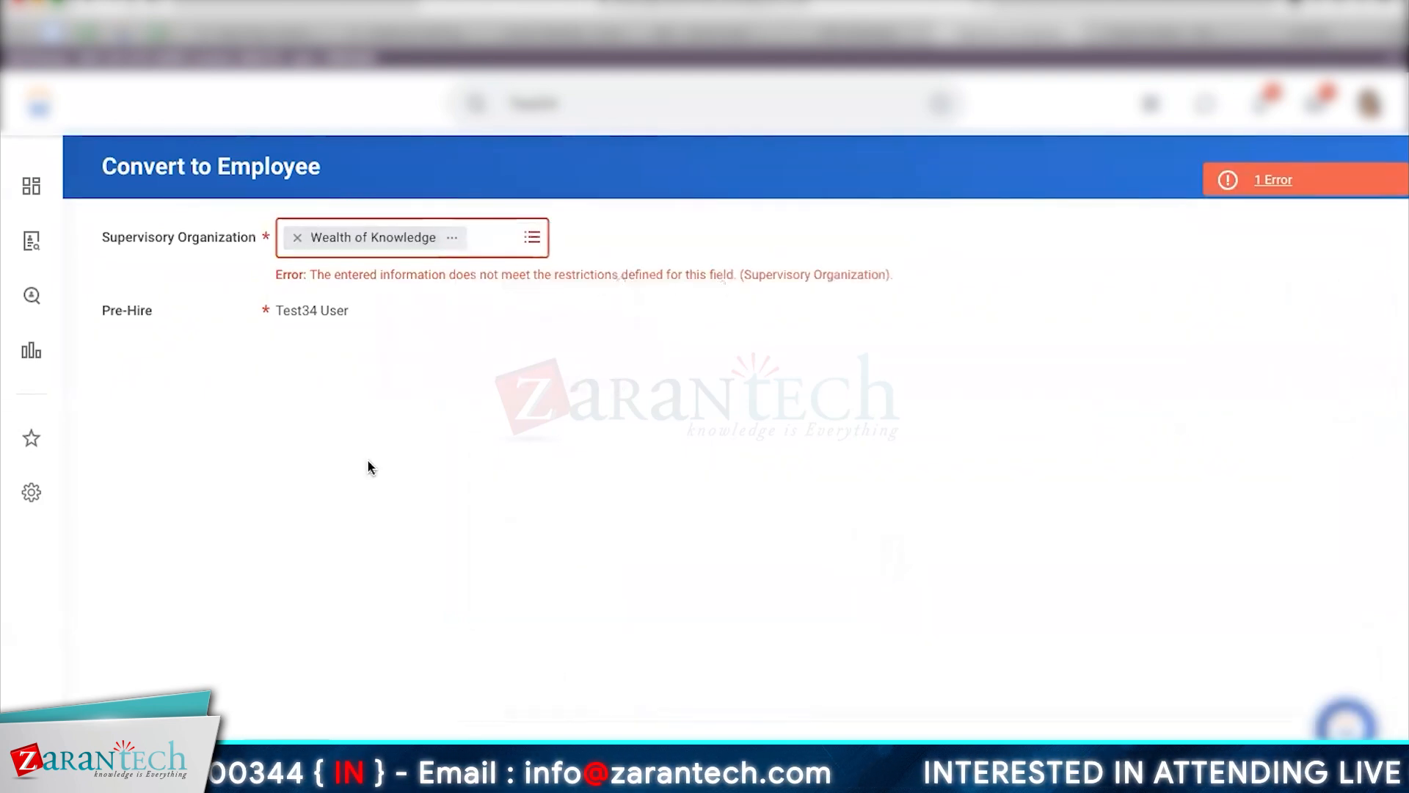
Open the Wealth of Knowledge organization in a separate tab and examine the actions available for its member Test34.
right_click(400, 248)
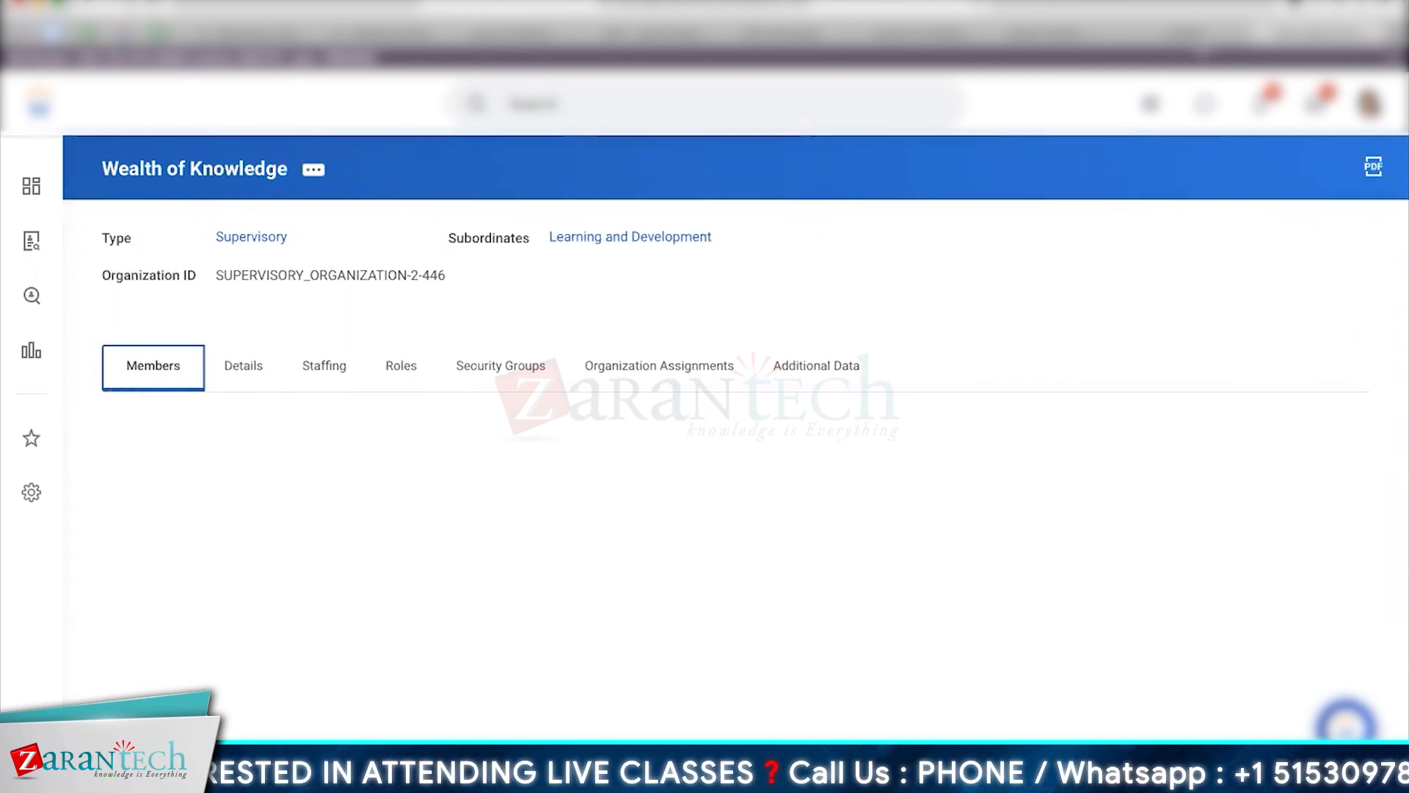
left_click(222, 543)
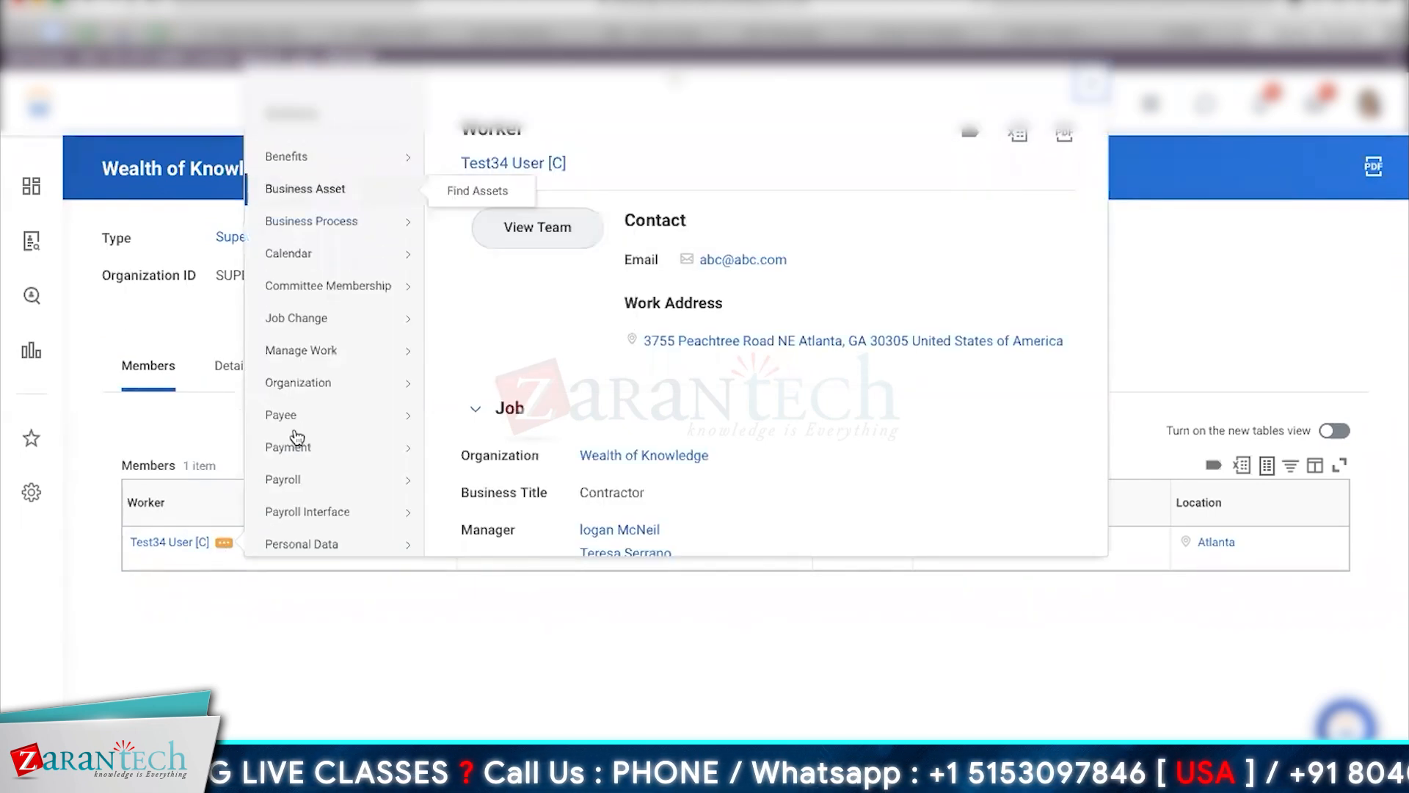
mouse_move(331, 221)
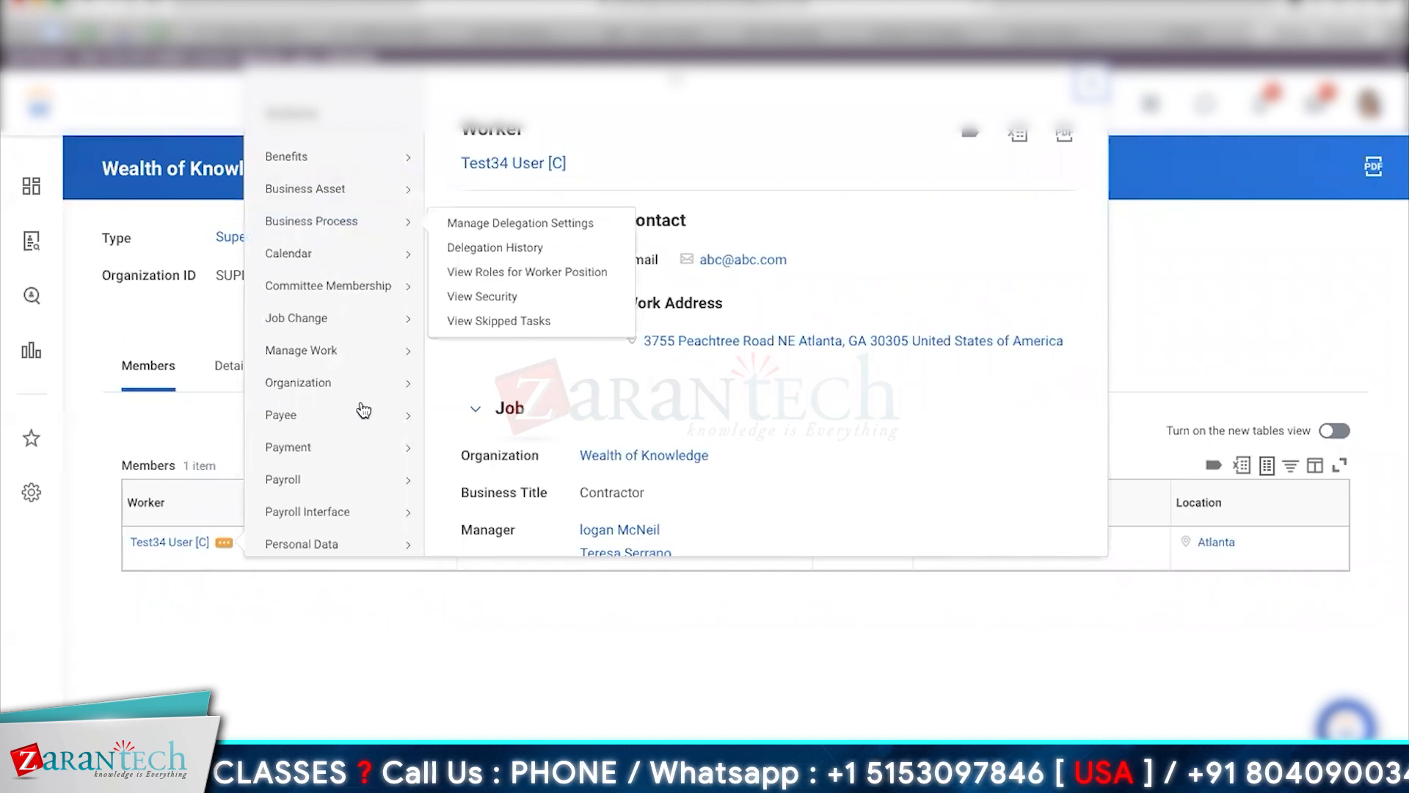
mouse_move(335, 326)
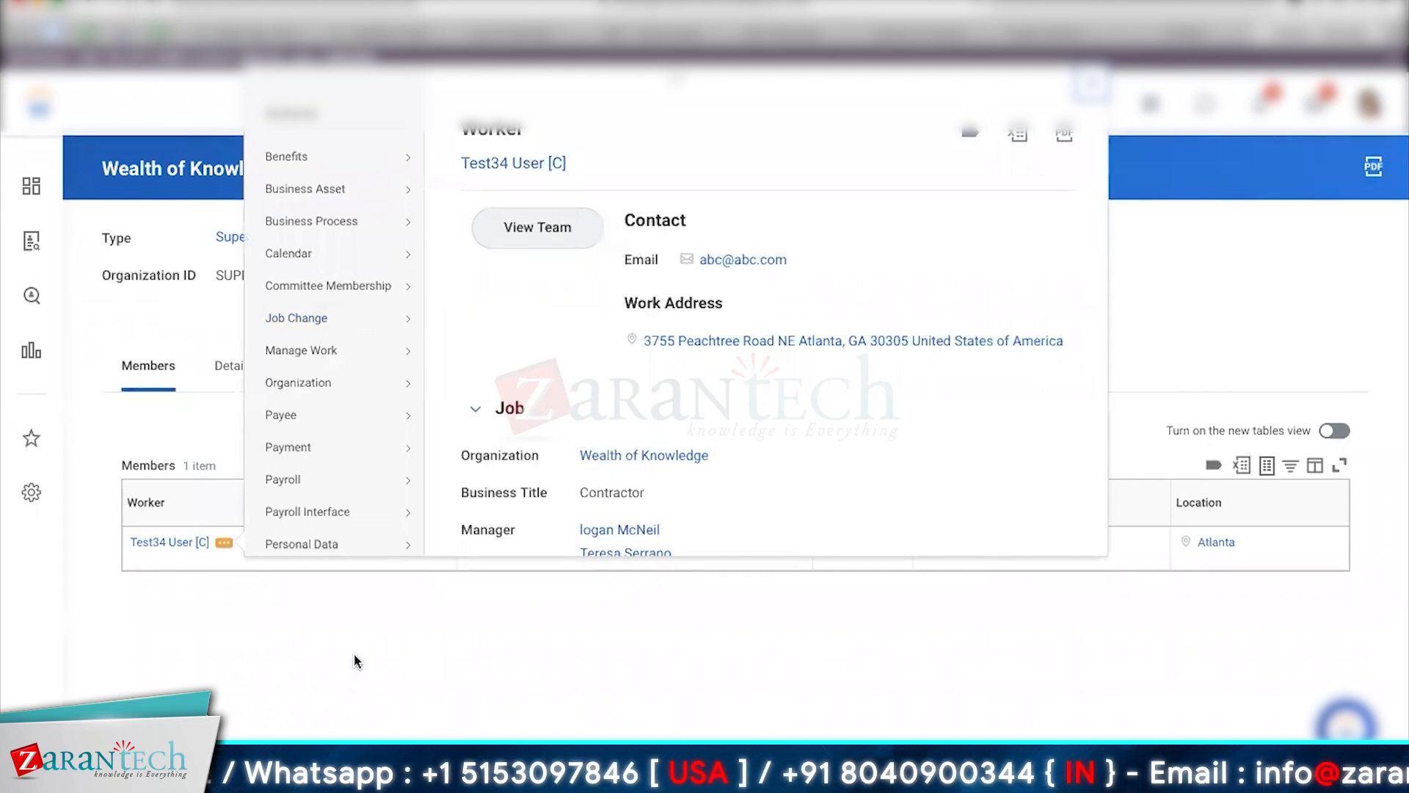
left_click(257, 574)
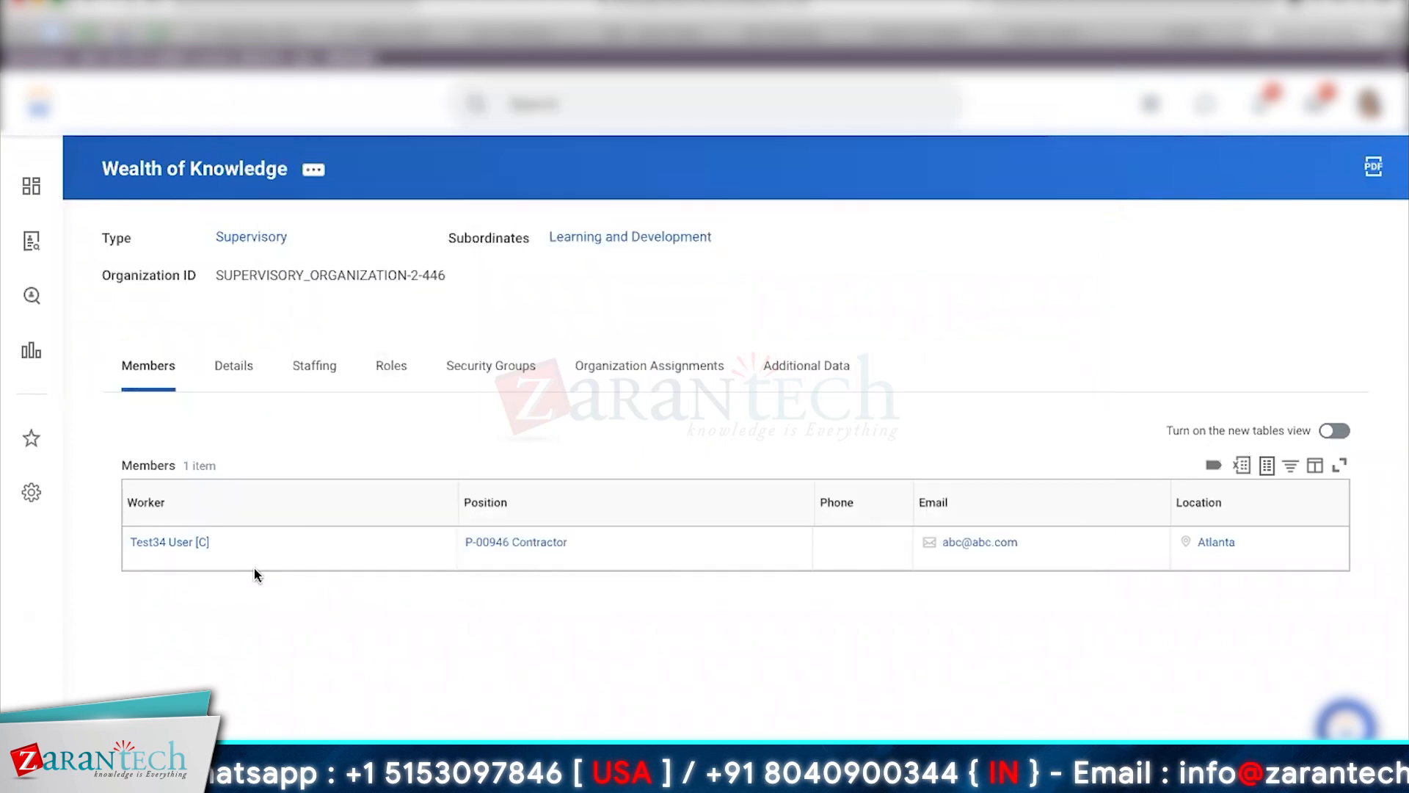
Review the job change actions offered for the Test34 contractor in the Wealth of Knowledge organization.
left_click(224, 542)
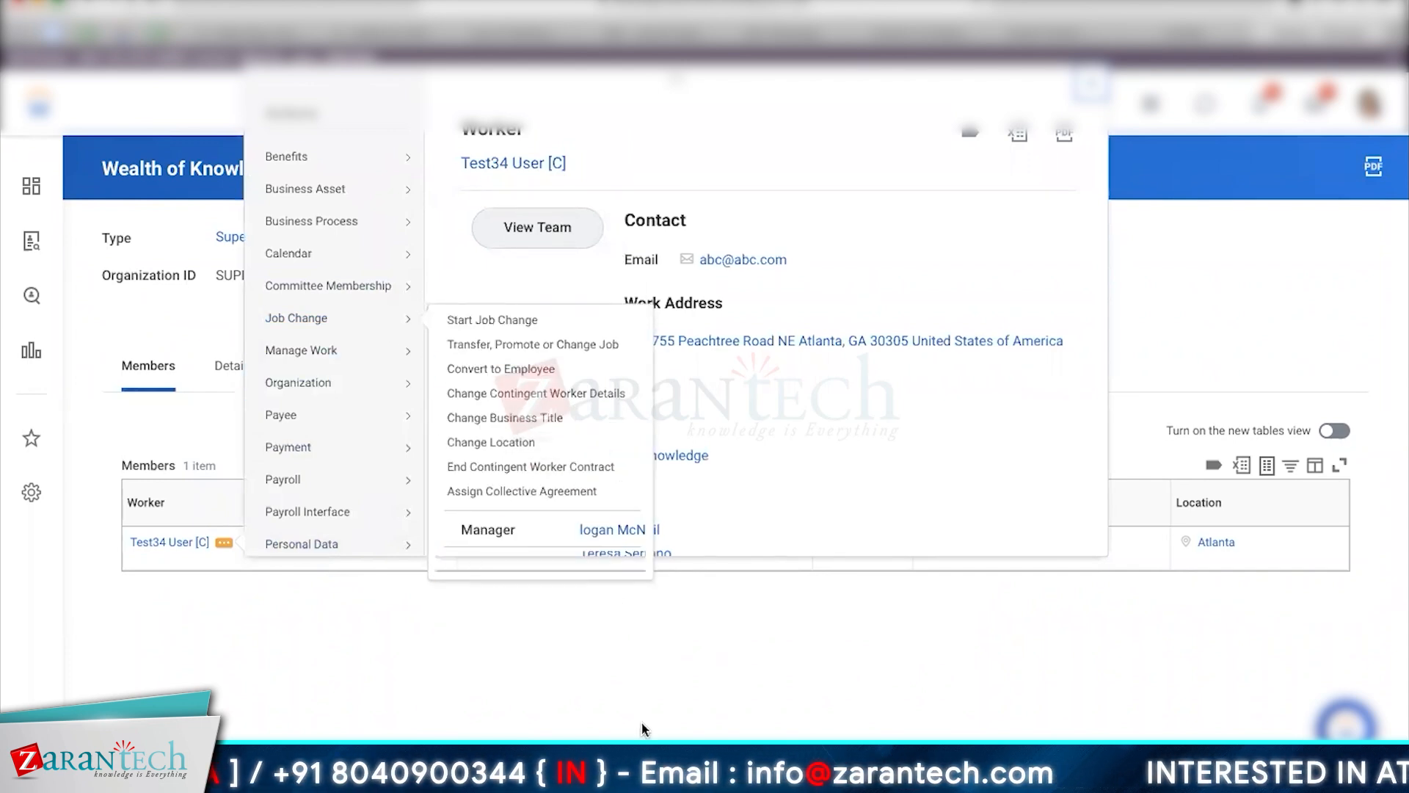
left_click(411, 712)
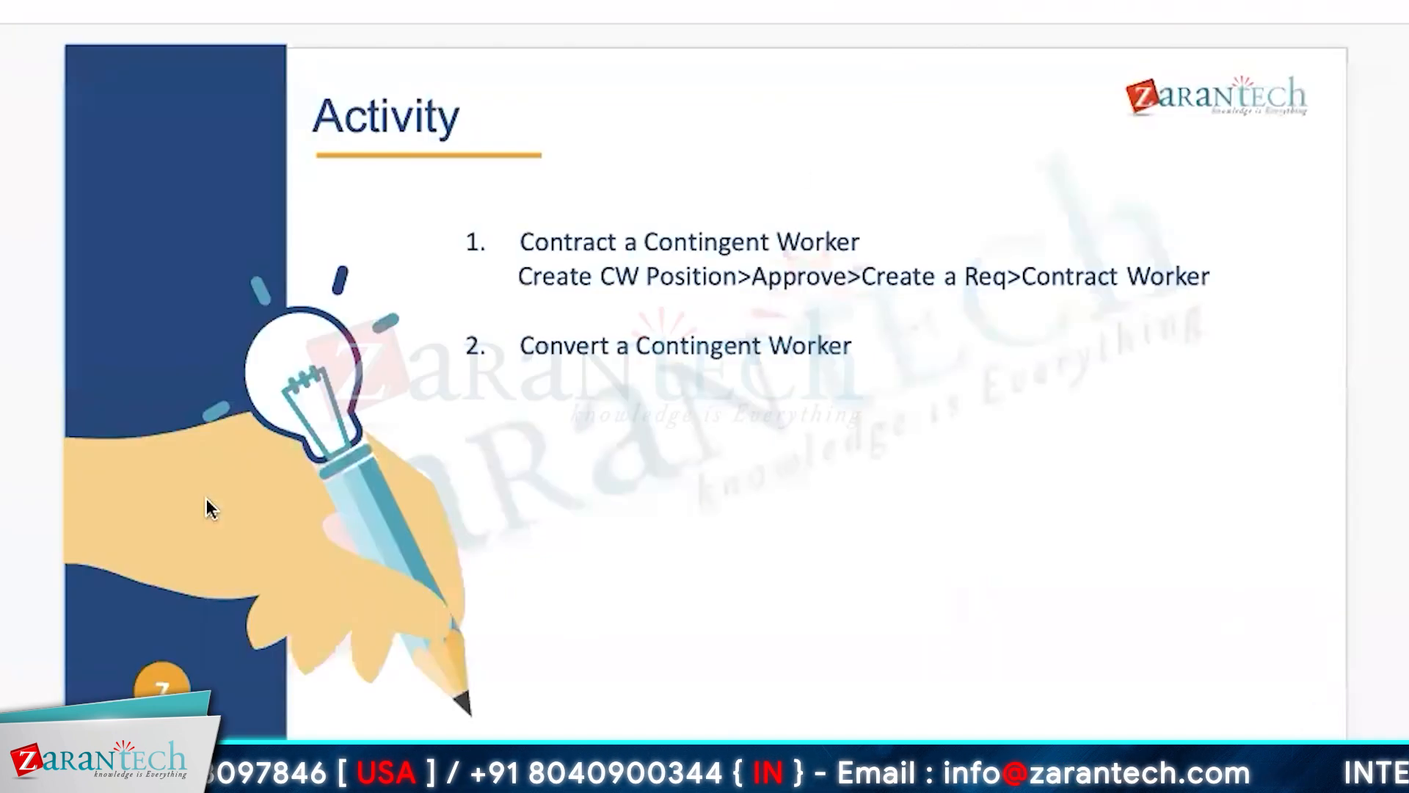
key("Down")
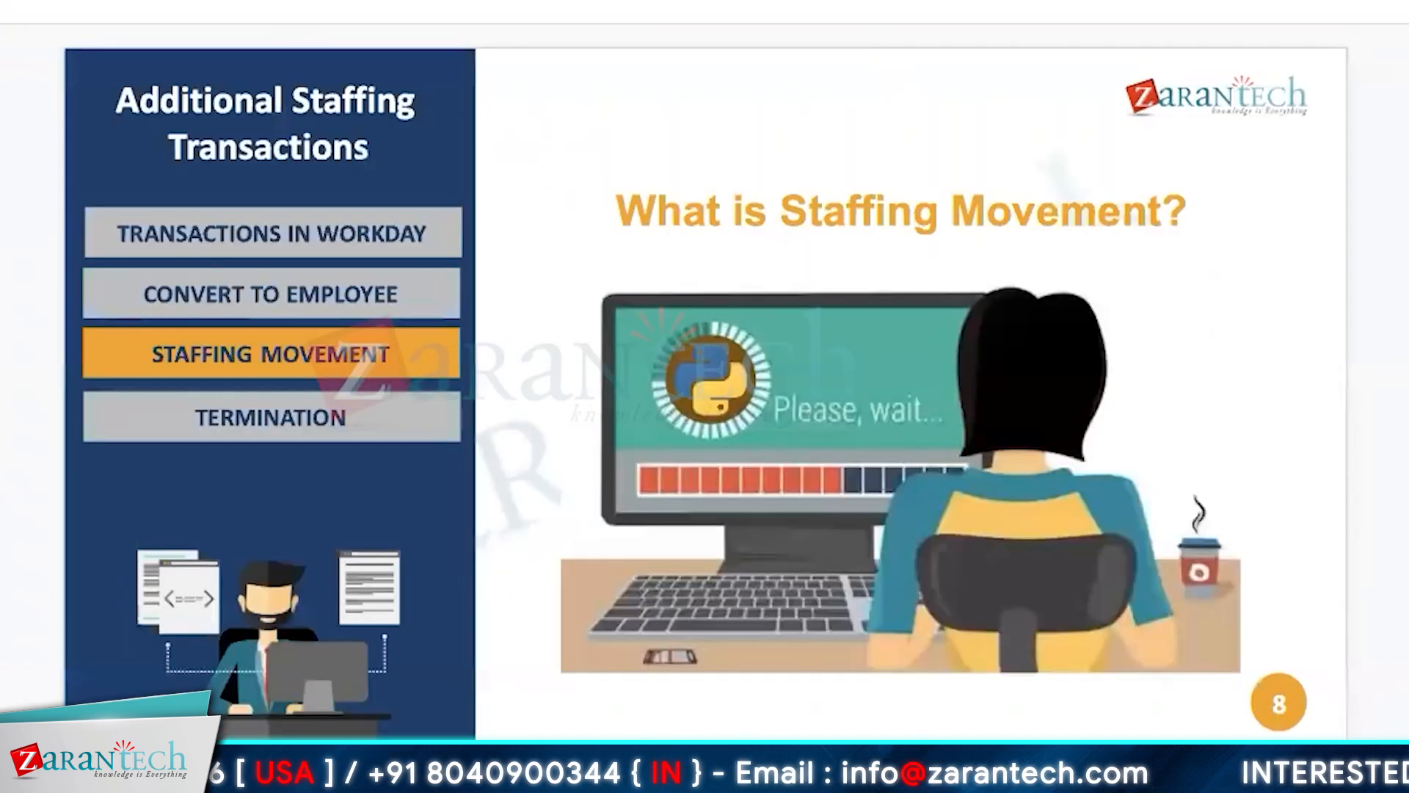
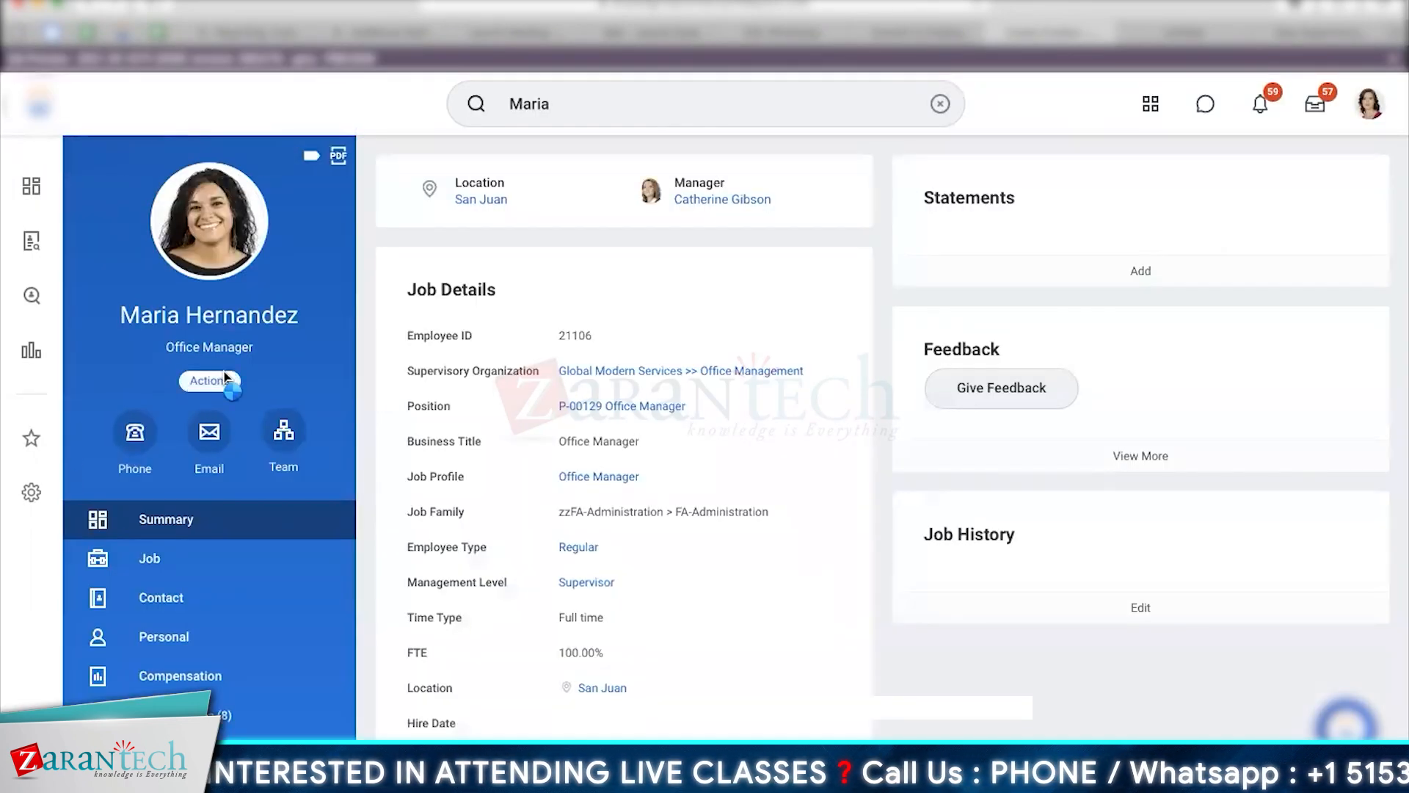
left_click(225, 378)
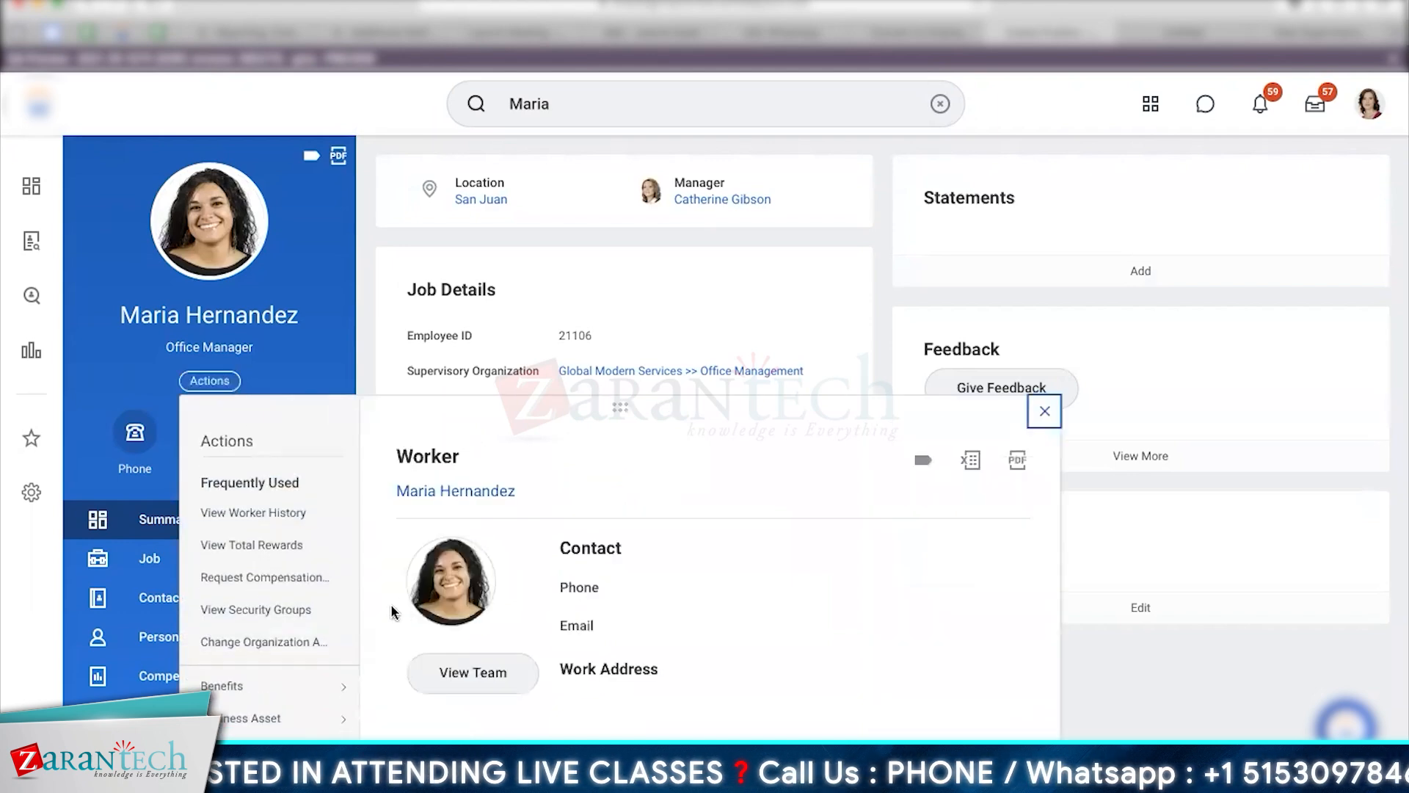
scroll(388, 612, "down", 4)
mouse_move(271, 567)
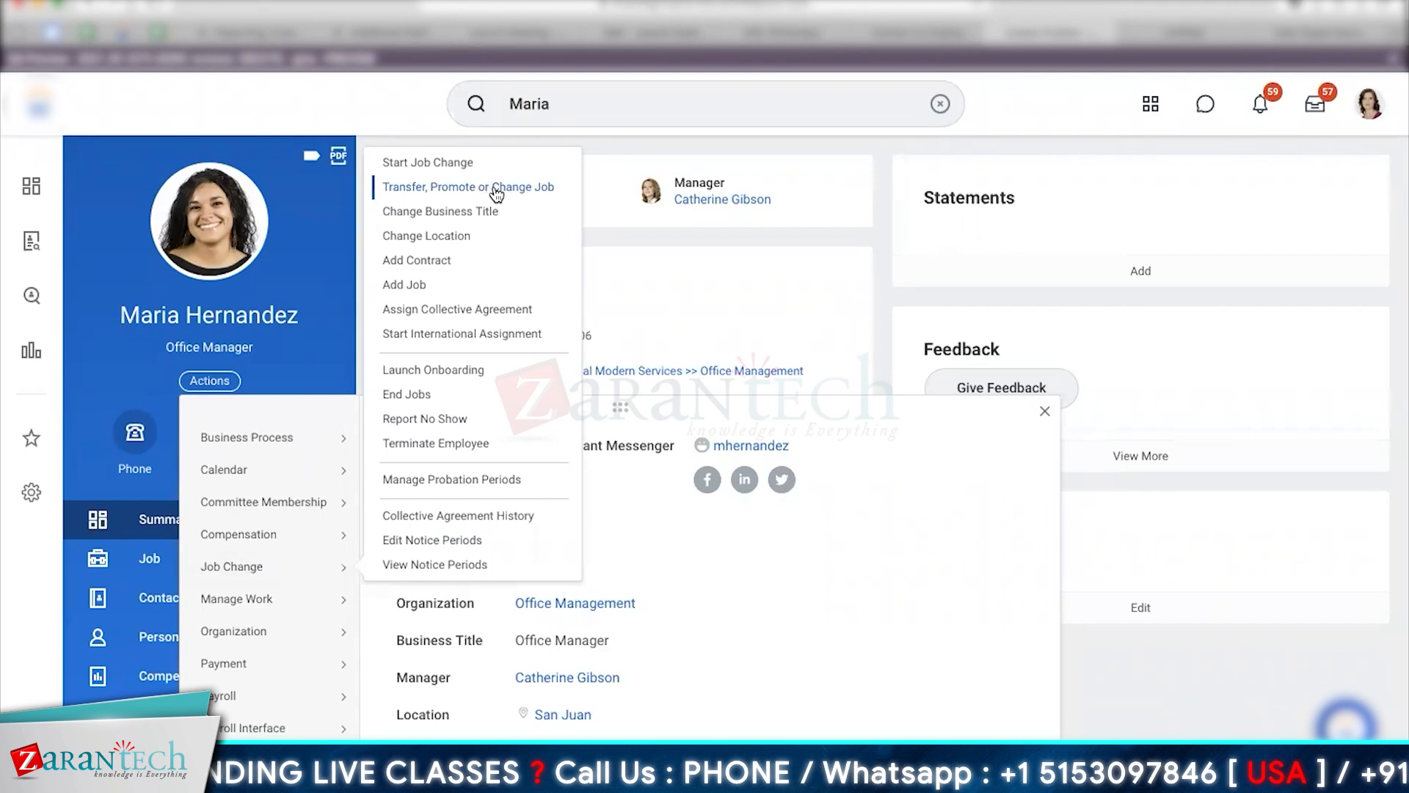
left_click(497, 193)
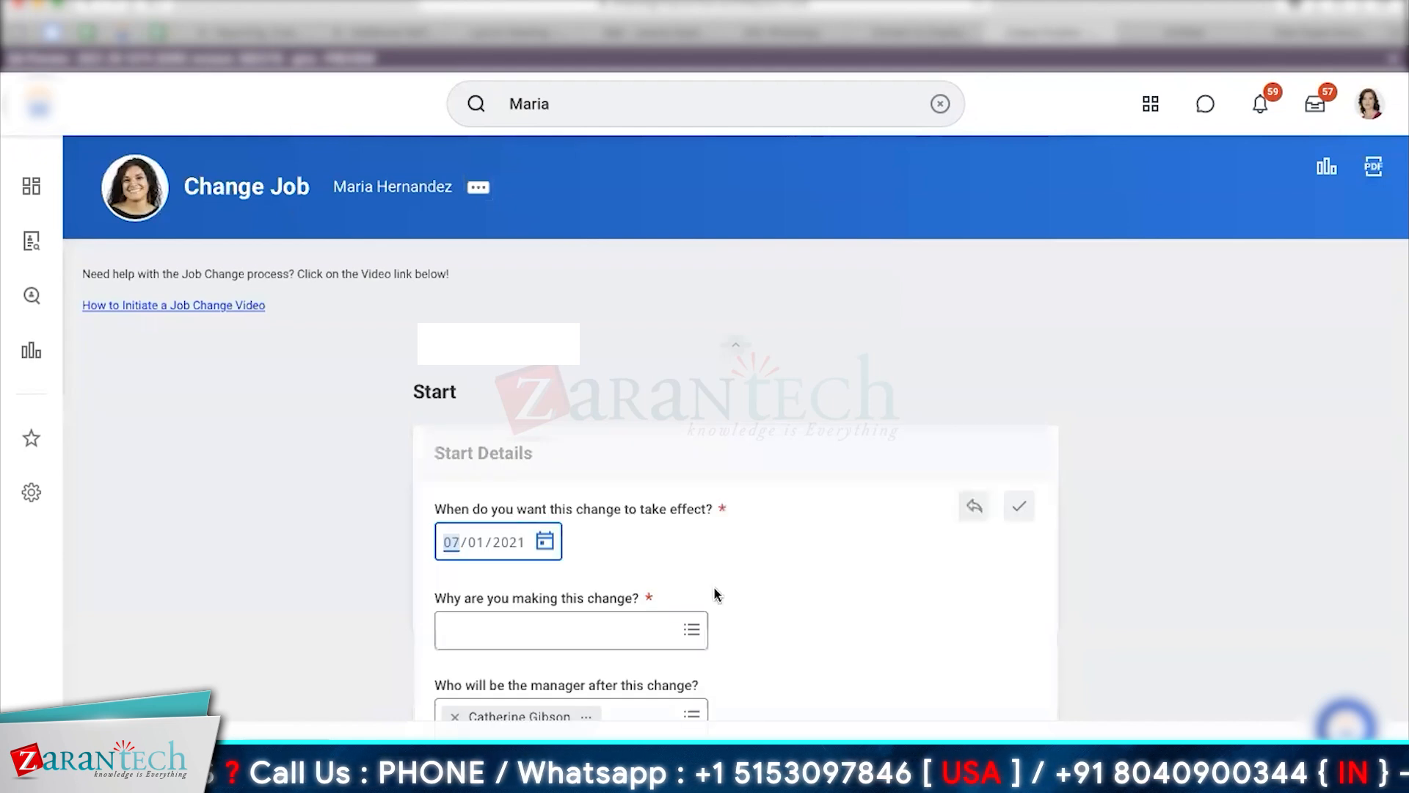
scroll(717, 594, "down", 3)
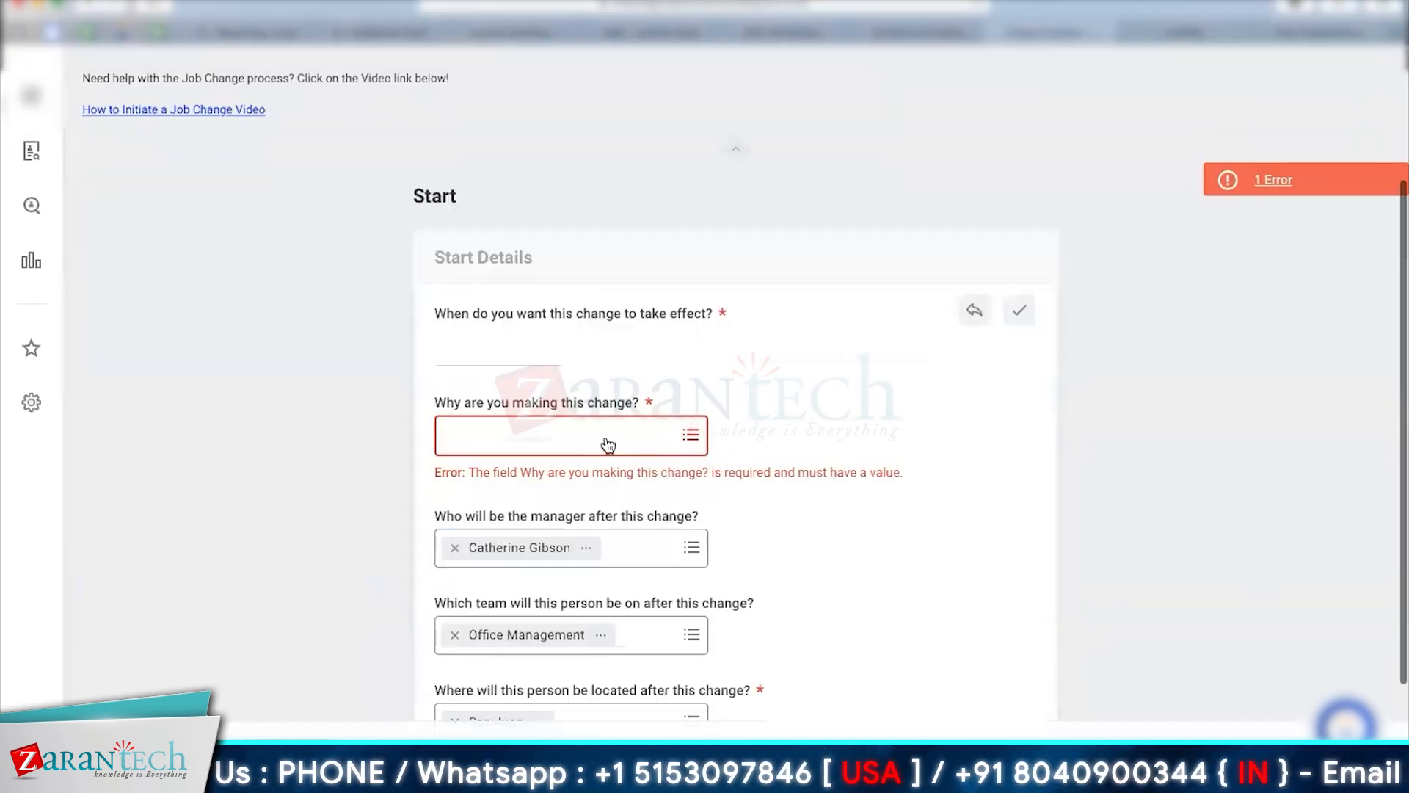
left_click(607, 437)
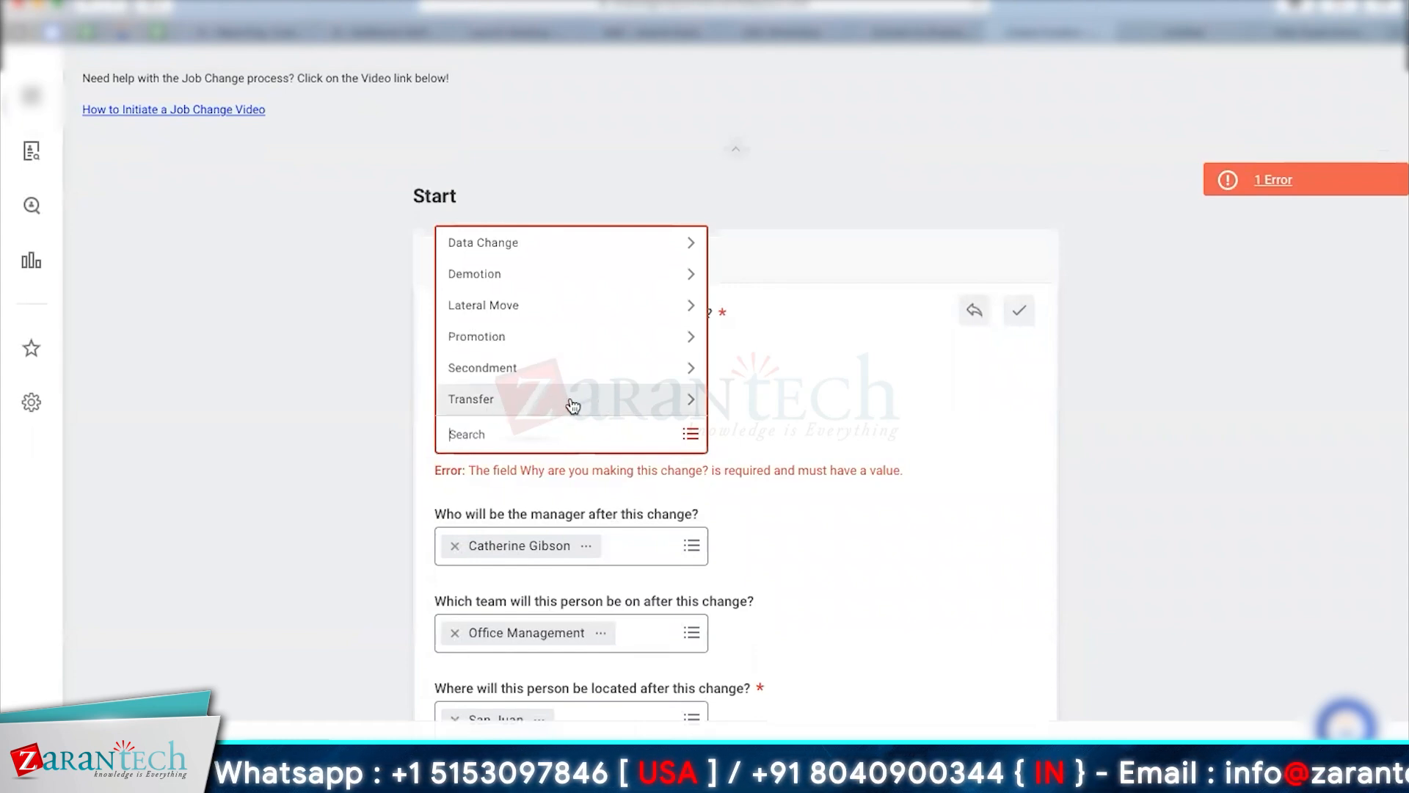
left_click(577, 339)
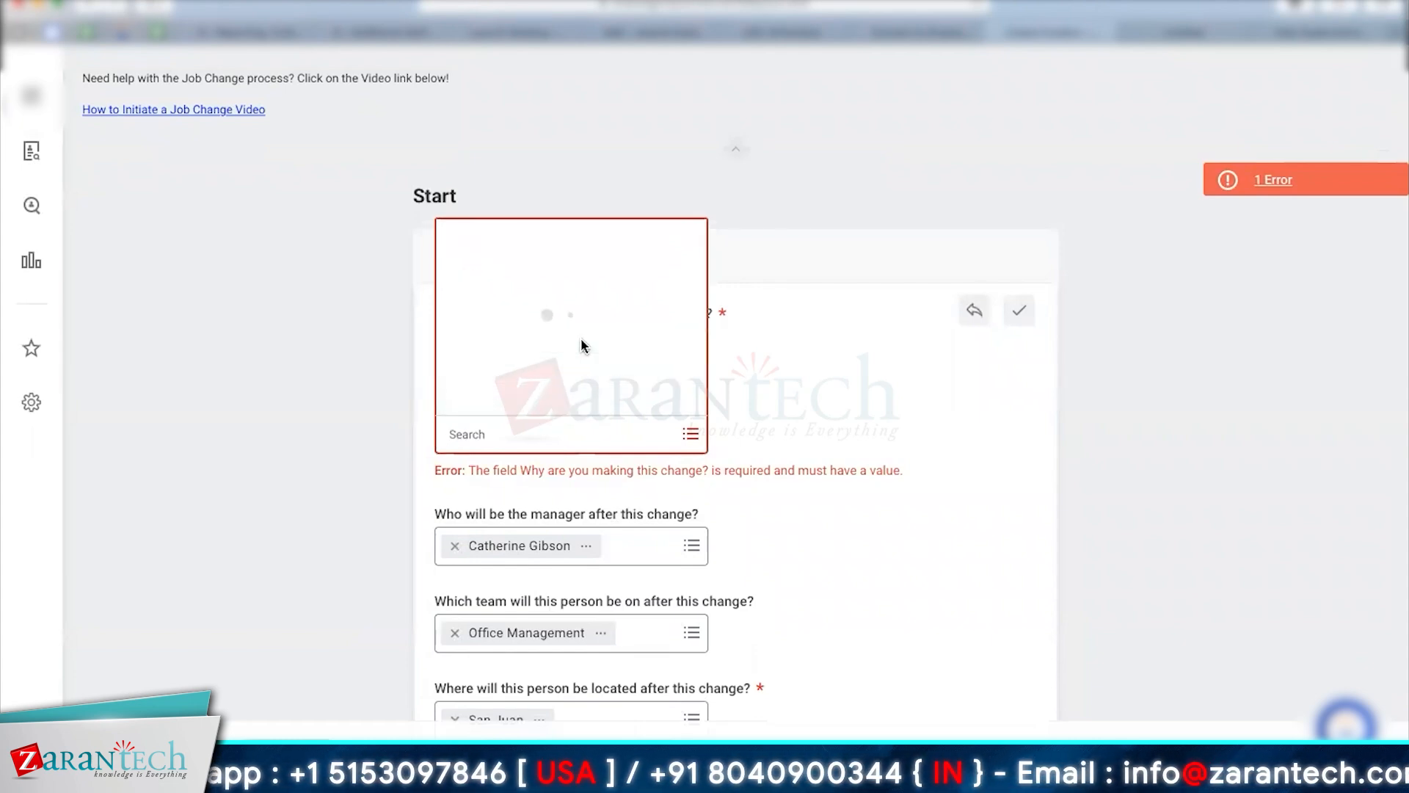
left_click(557, 414)
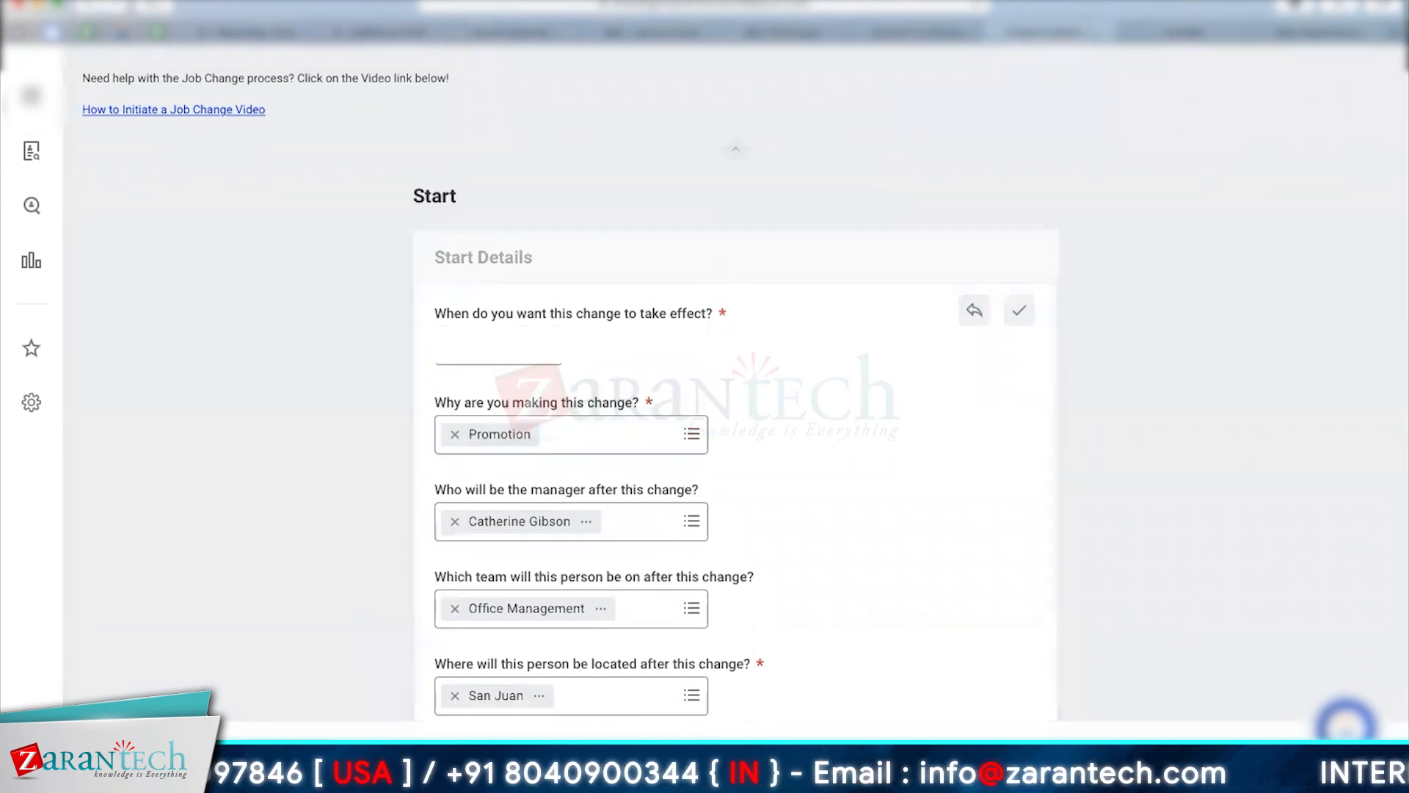
left_click(1020, 310)
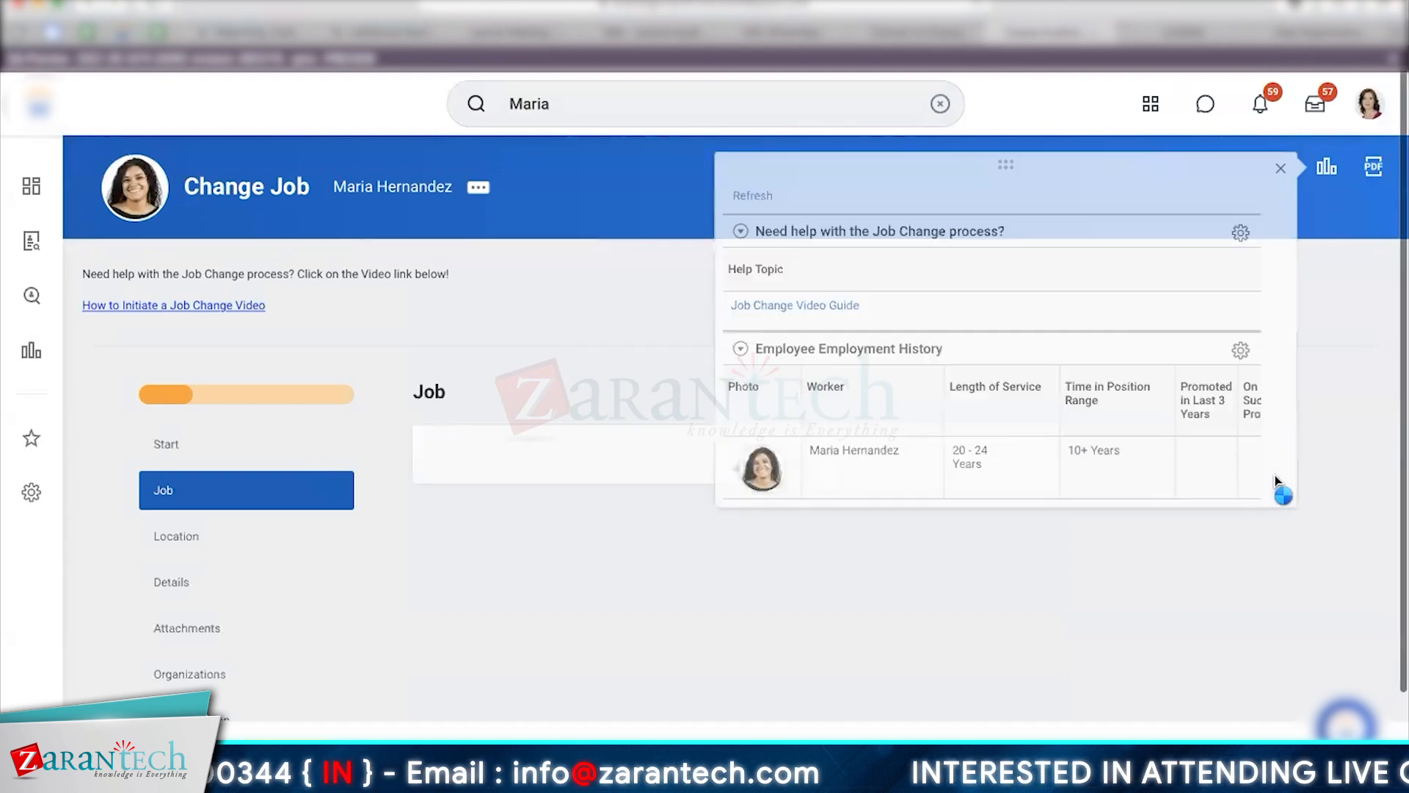
scroll(1275, 475, "down", 3)
scroll(1275, 476, "down", 3)
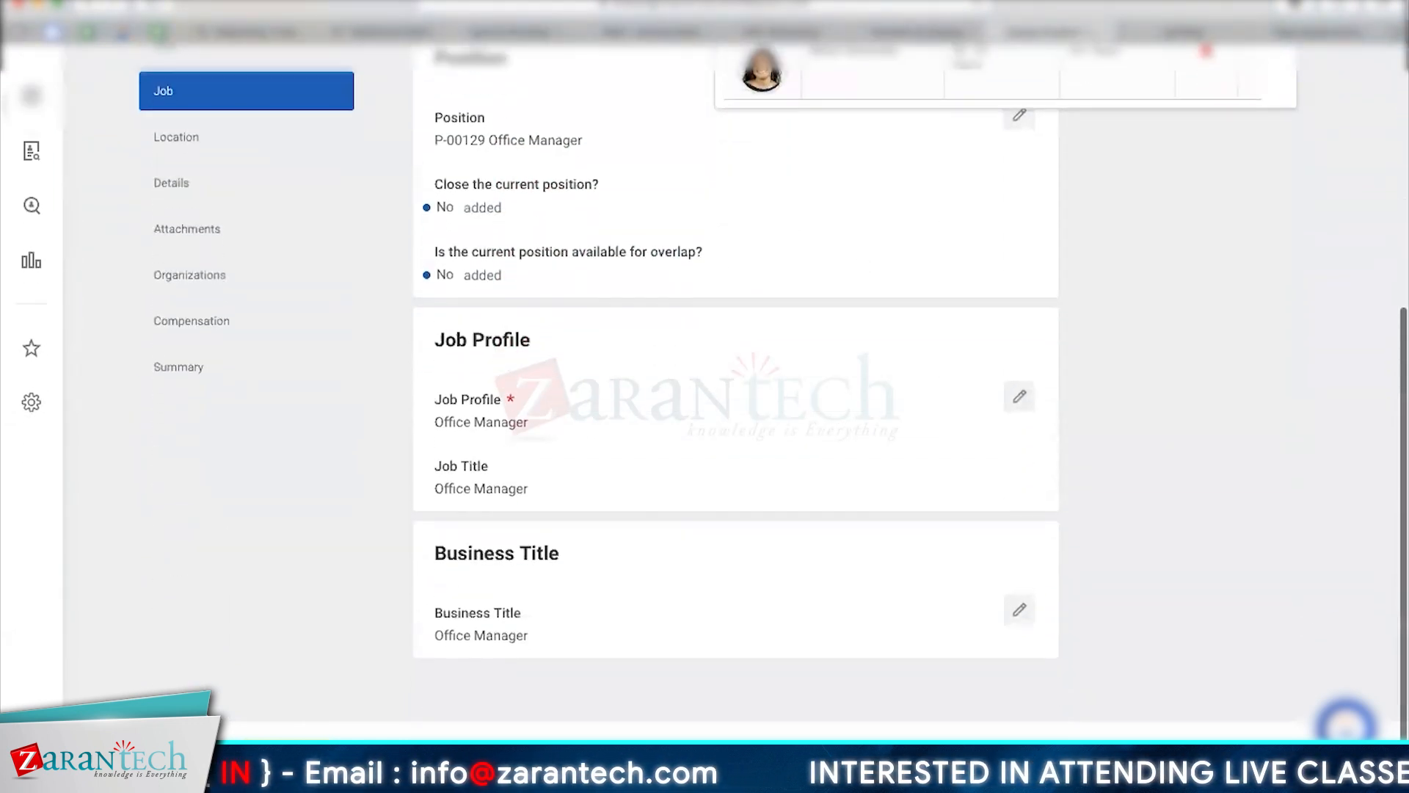
left_click(682, 438)
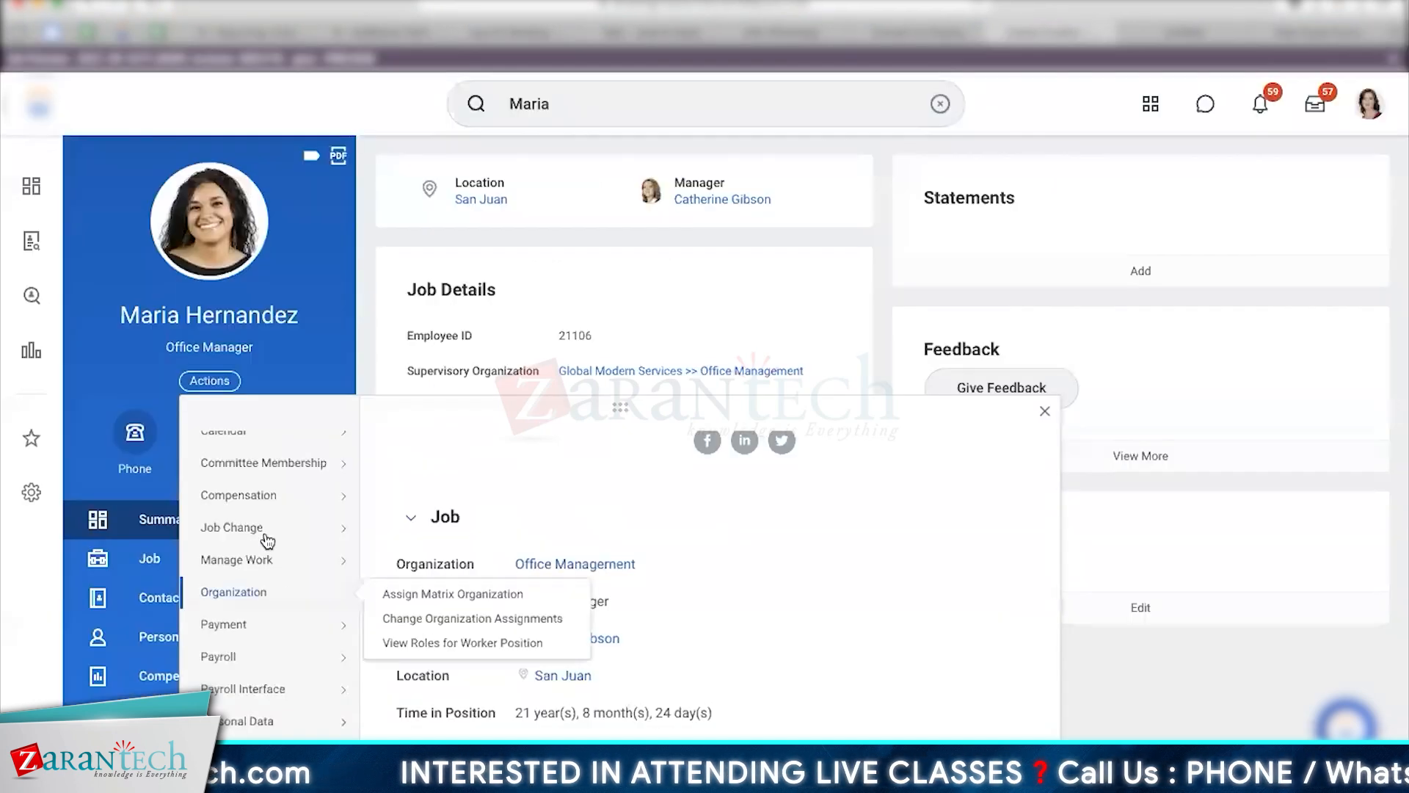
Start Transfer, Promote or Change Job for the Office Manager employee with the reason Promotion and confirm the start details.
mouse_move(356, 528)
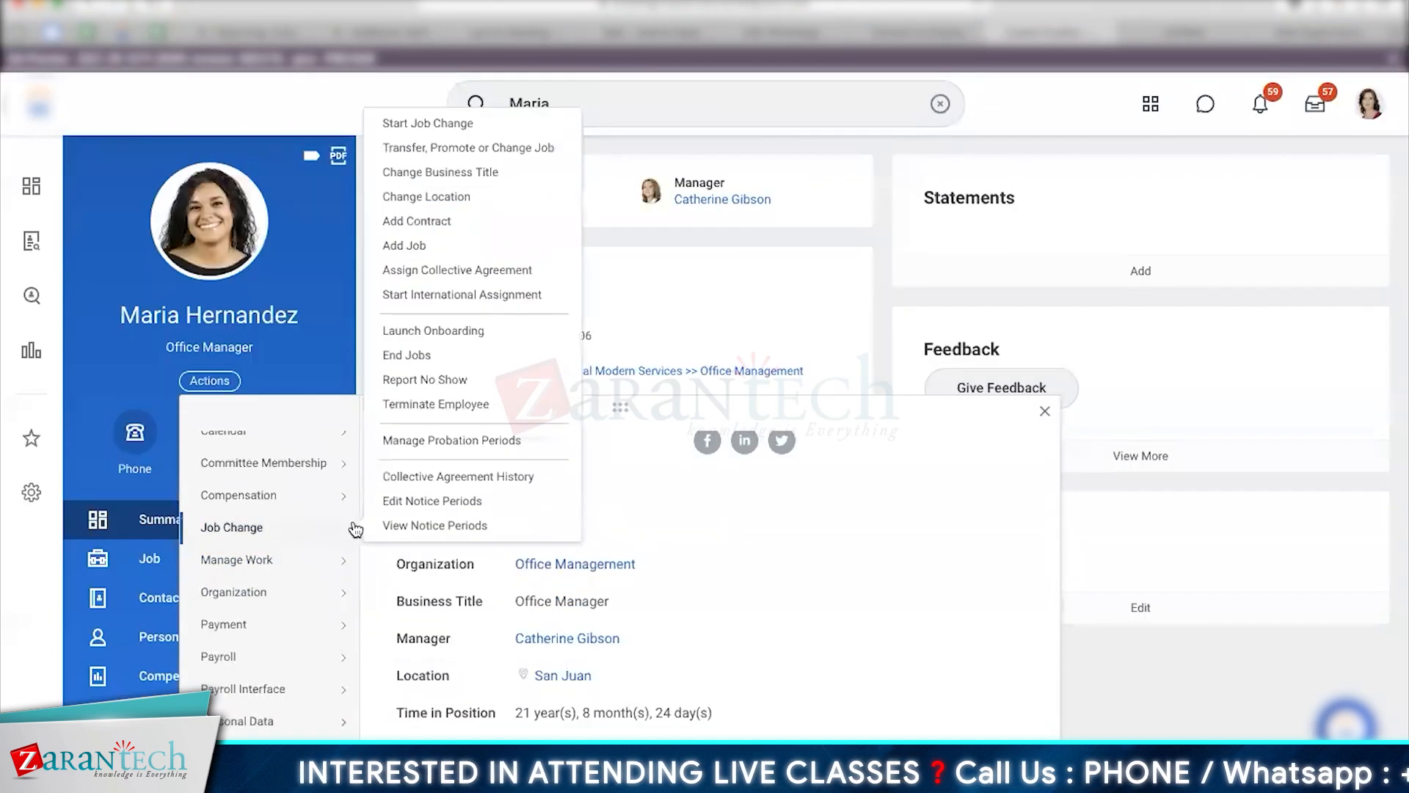
left_click(505, 150)
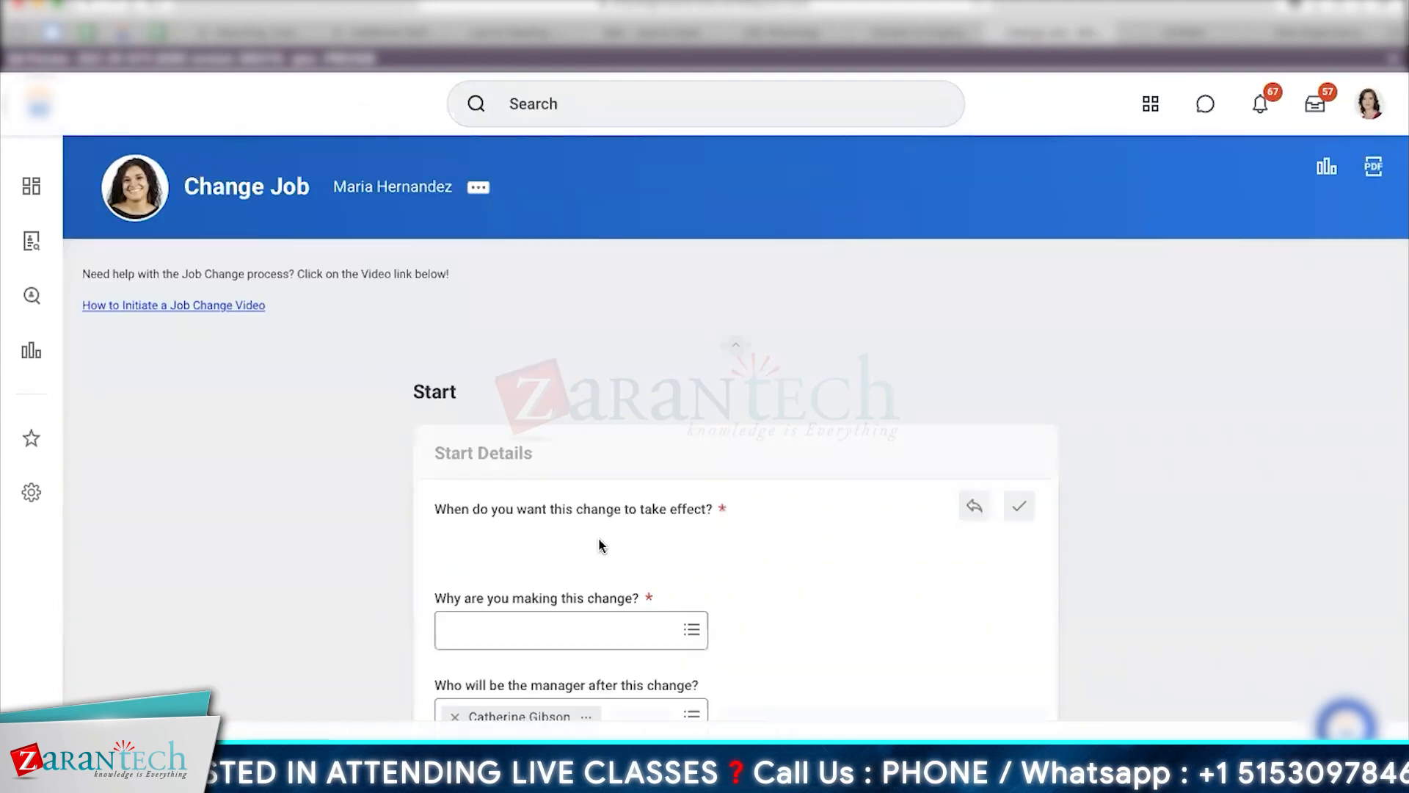
left_click(626, 630)
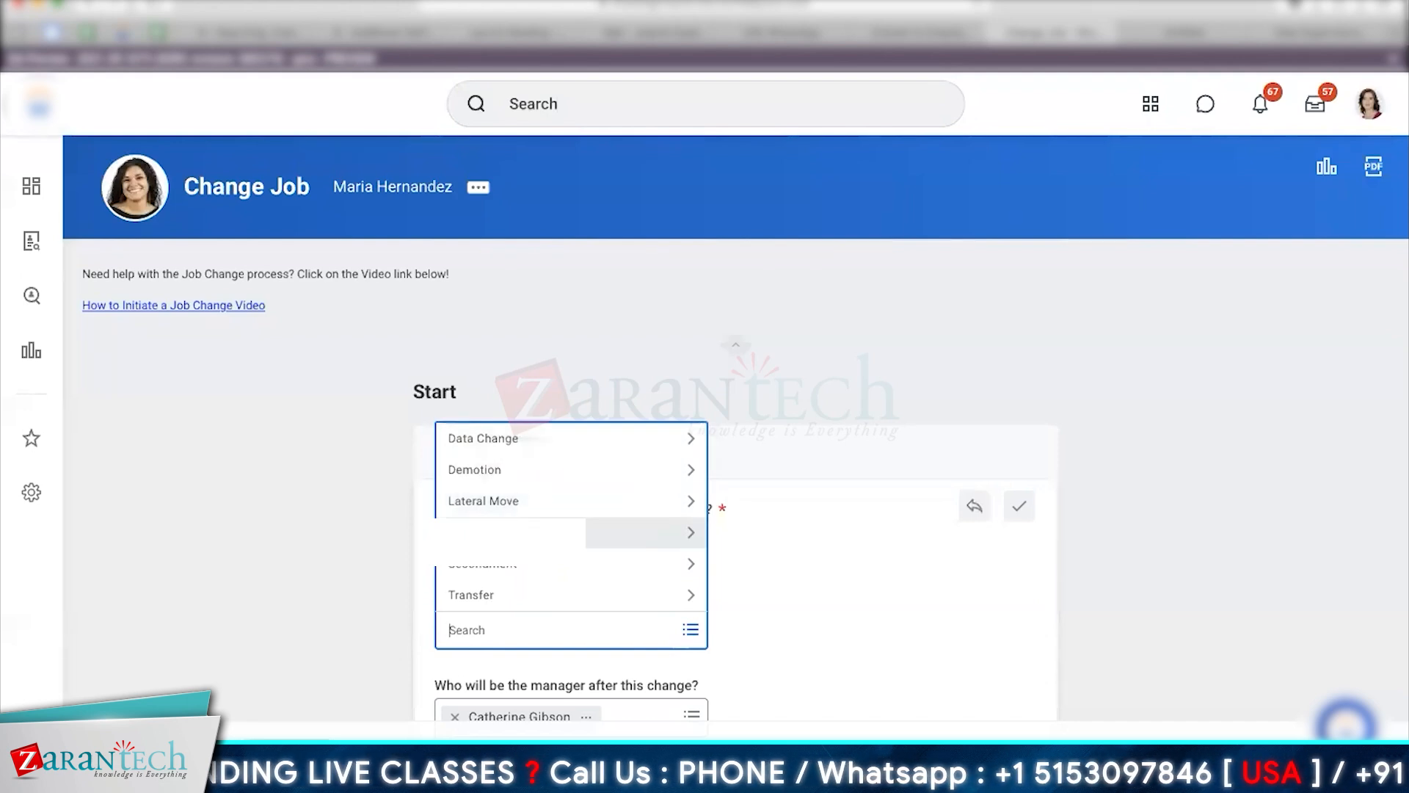
left_click(547, 534)
scroll(743, 527, "down", 2)
left_click(583, 460)
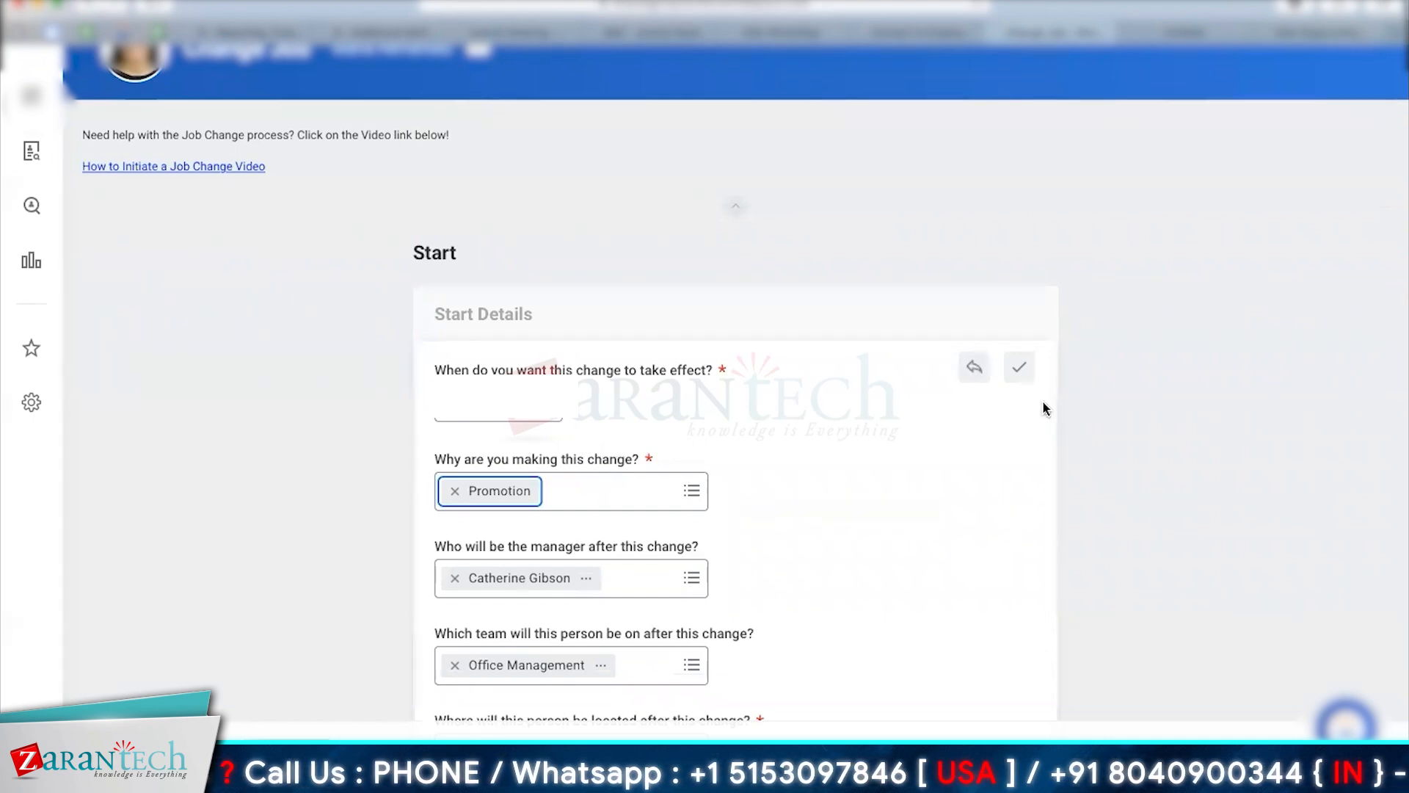
left_click(1019, 367)
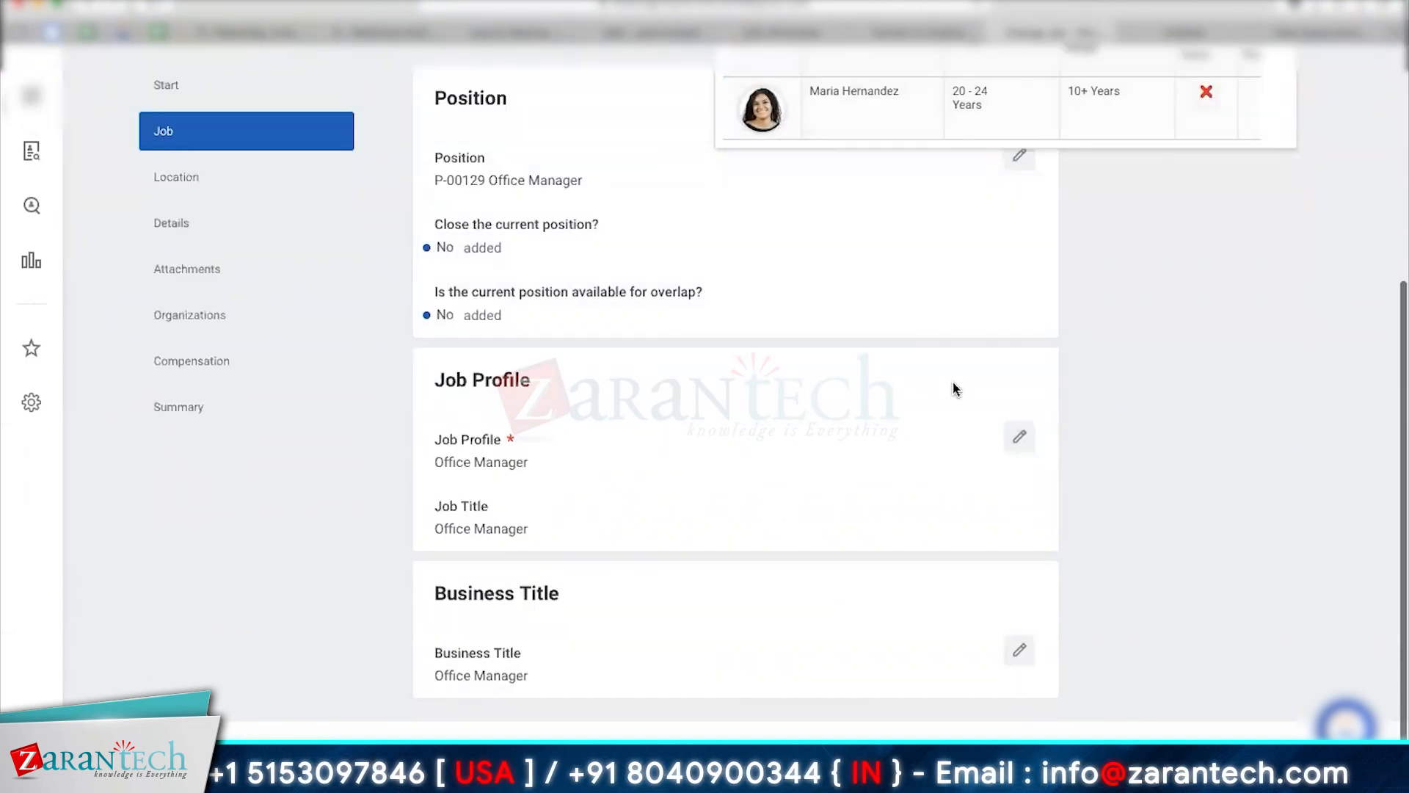
Set the business title in the job change to "Senior Office Manager".
left_click(1020, 611)
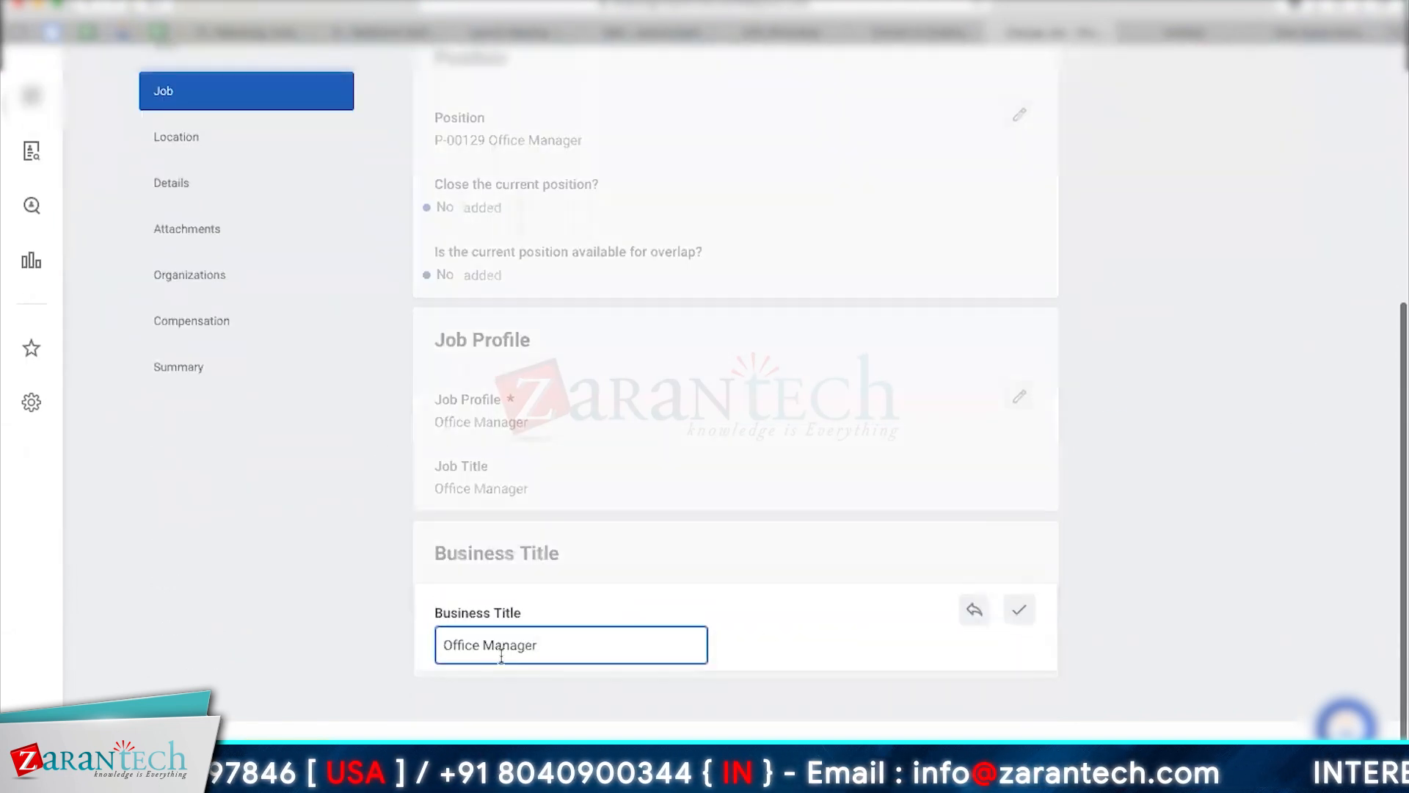
type("Senior")
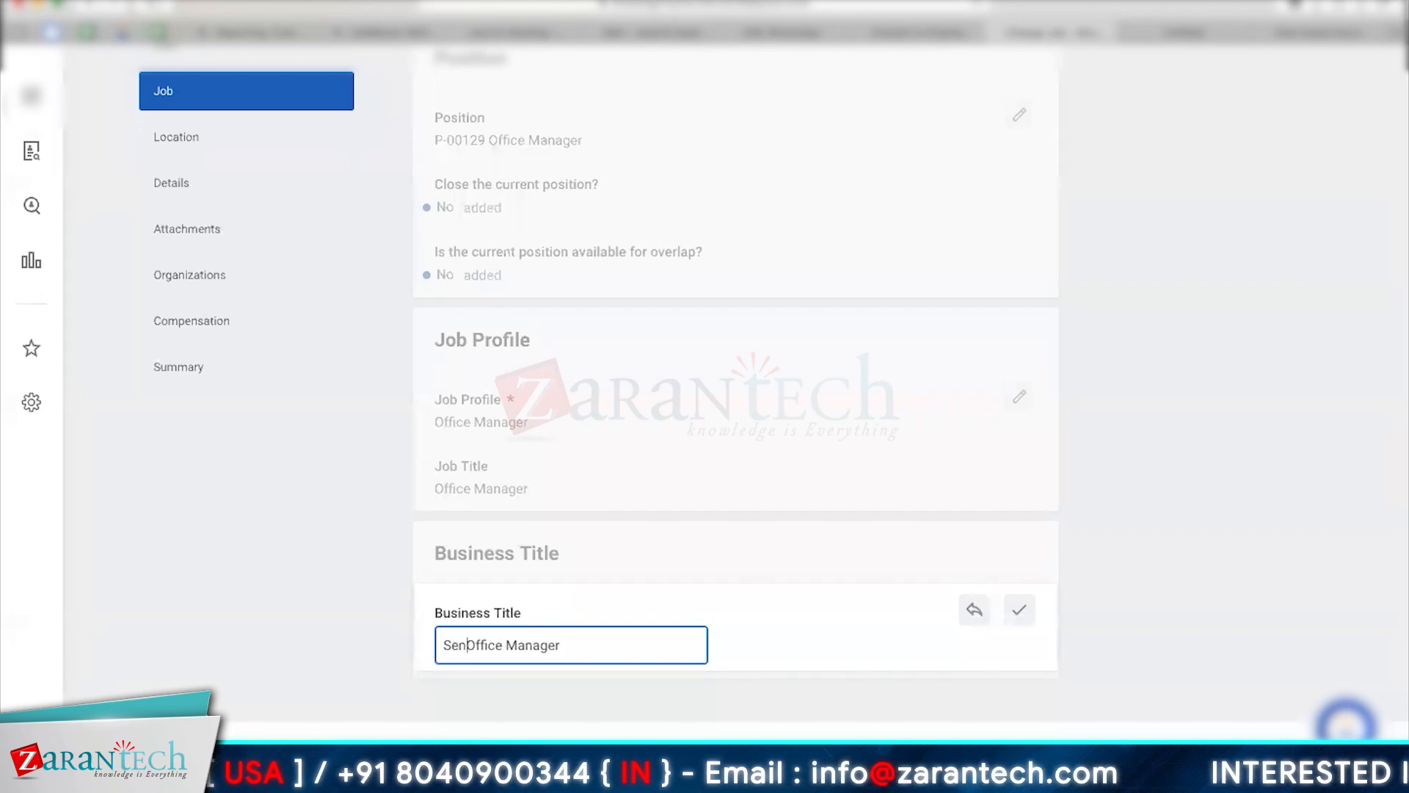
left_click(1204, 633)
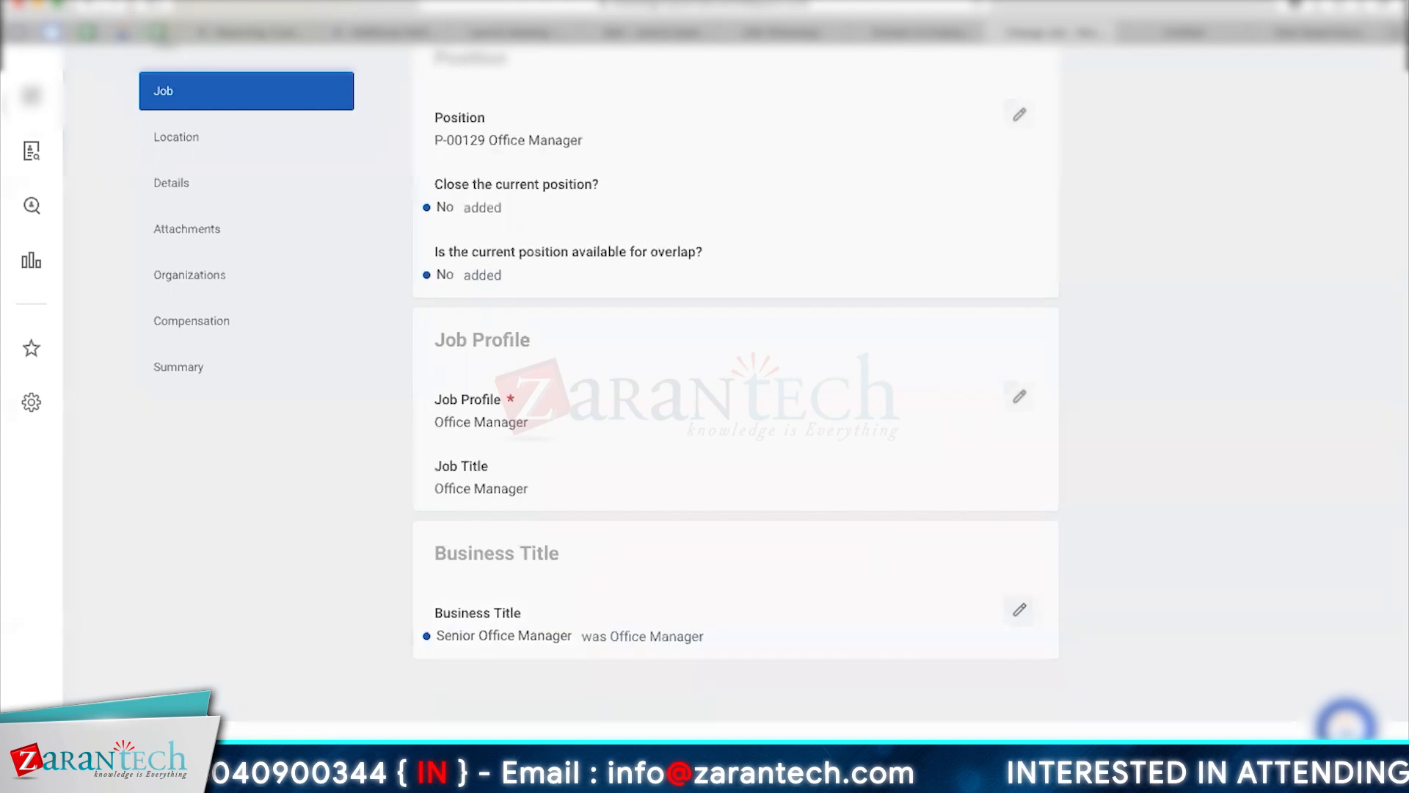
Advance the job change through Location, Details, Attachments and Organizations to the Compensation stage, keeping their existing values.
left_click(139, 757)
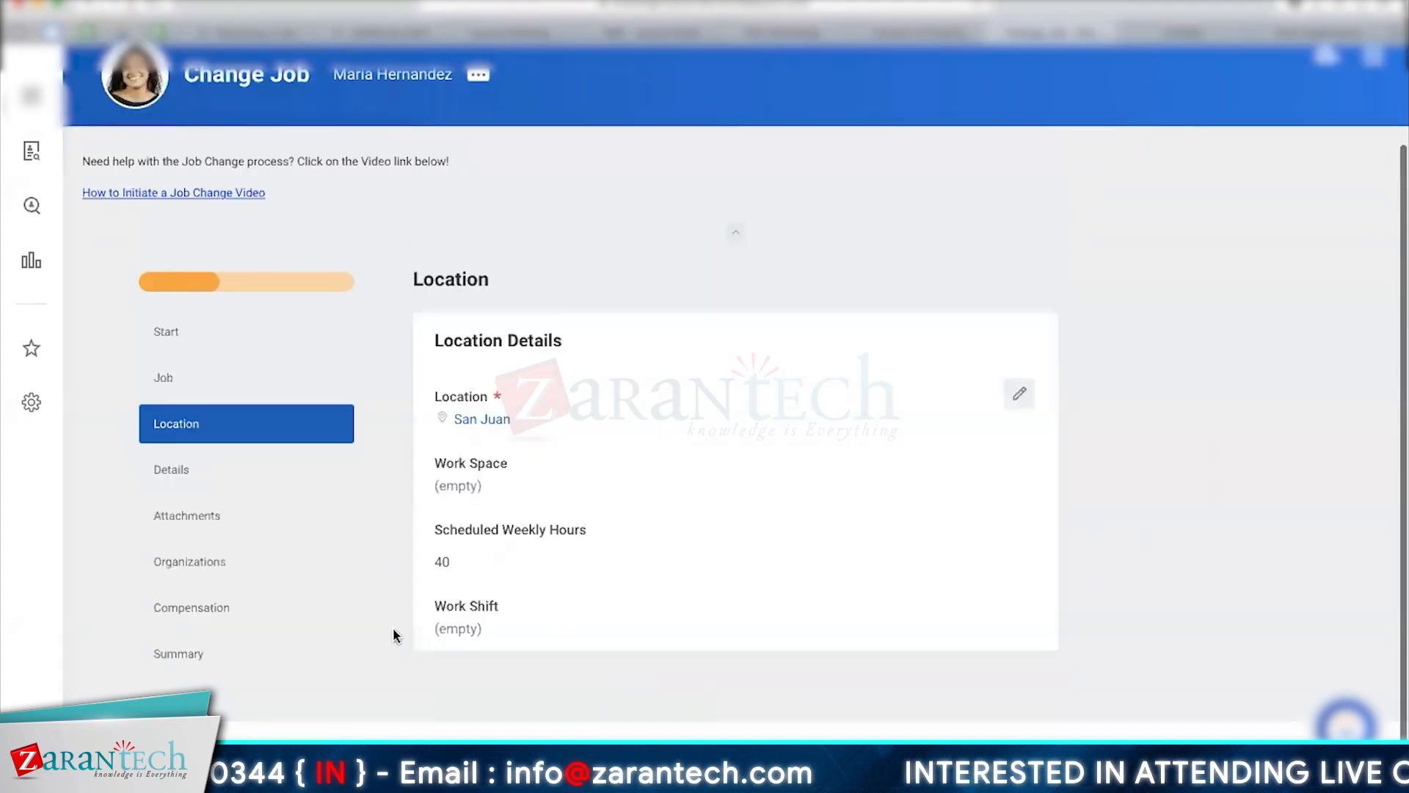
left_click(286, 758)
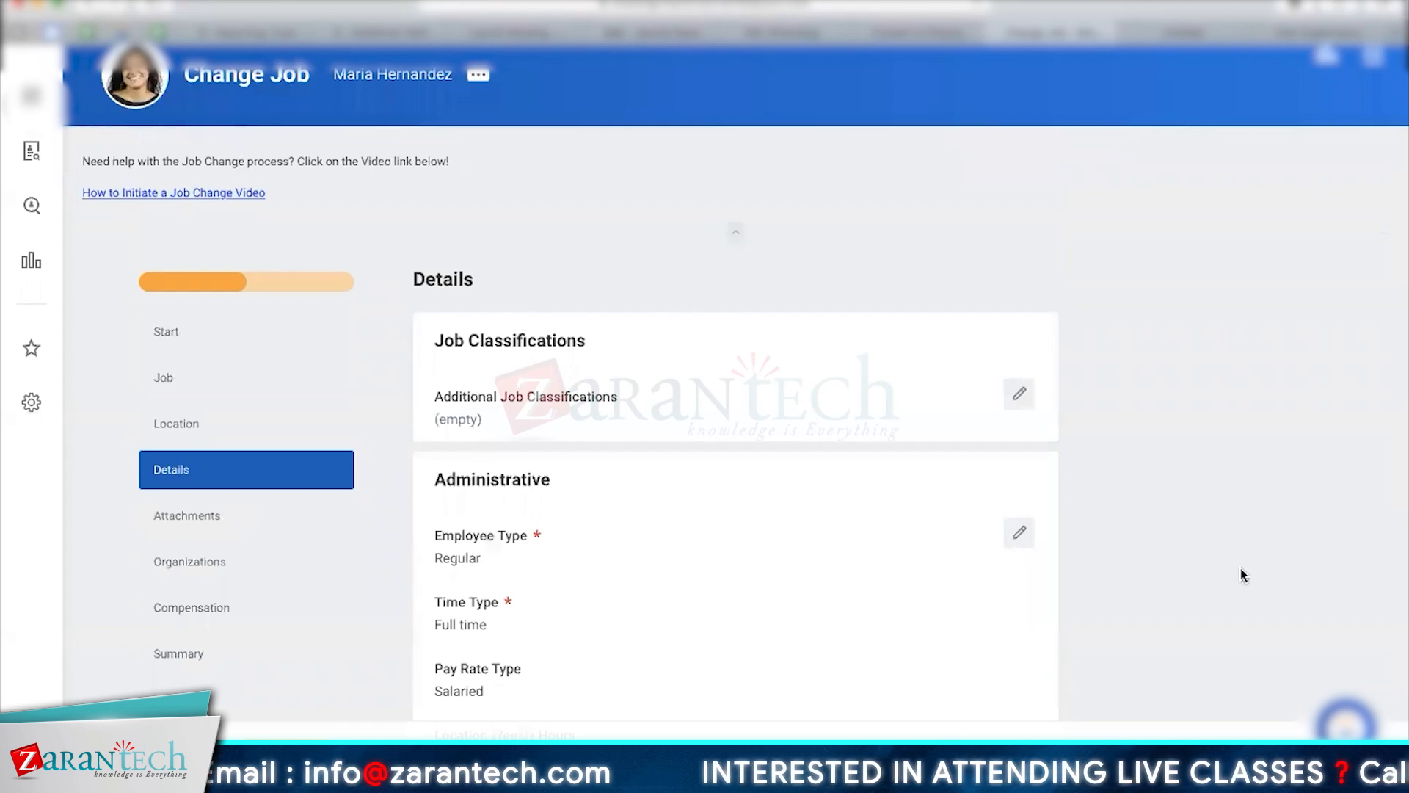
scroll(1243, 575, "down", 4)
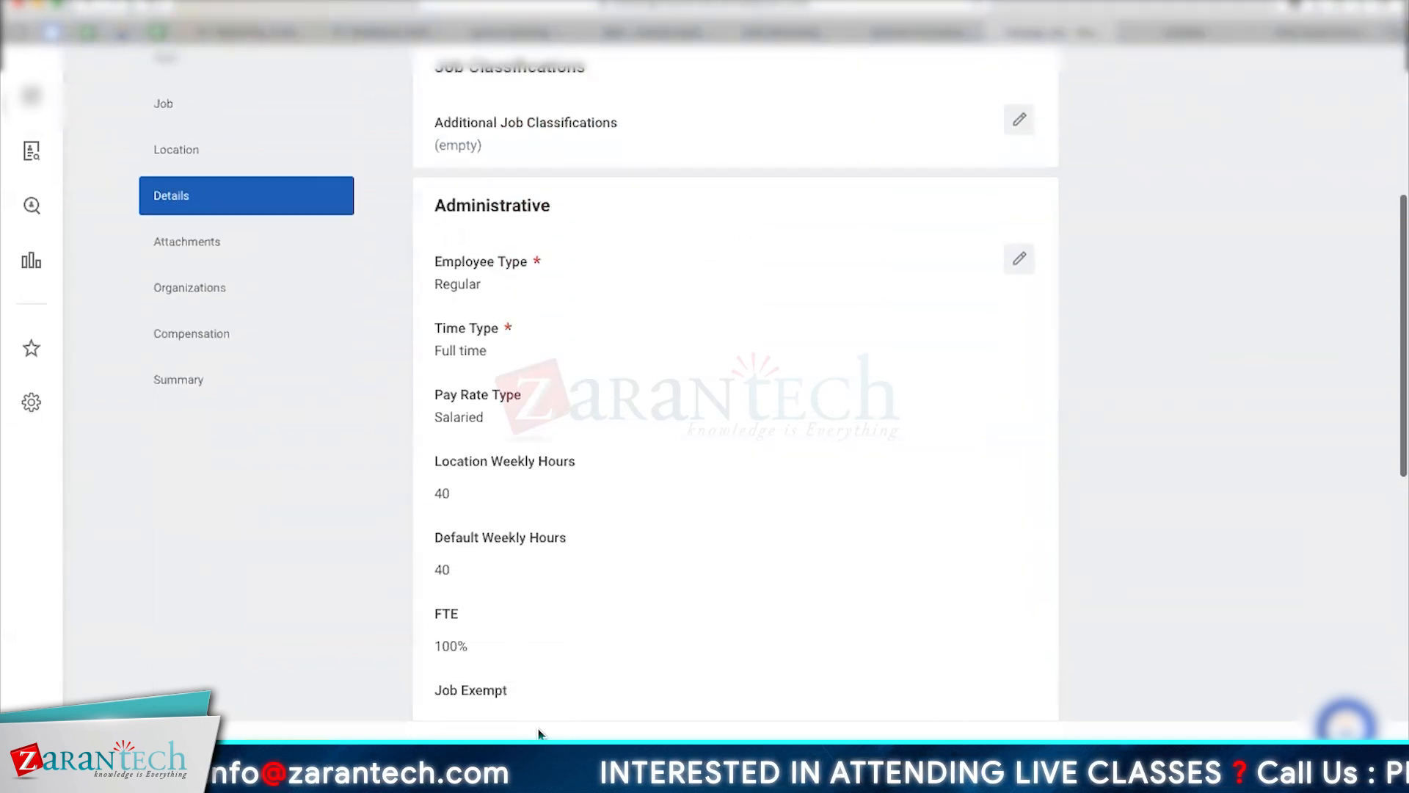
left_click(287, 758)
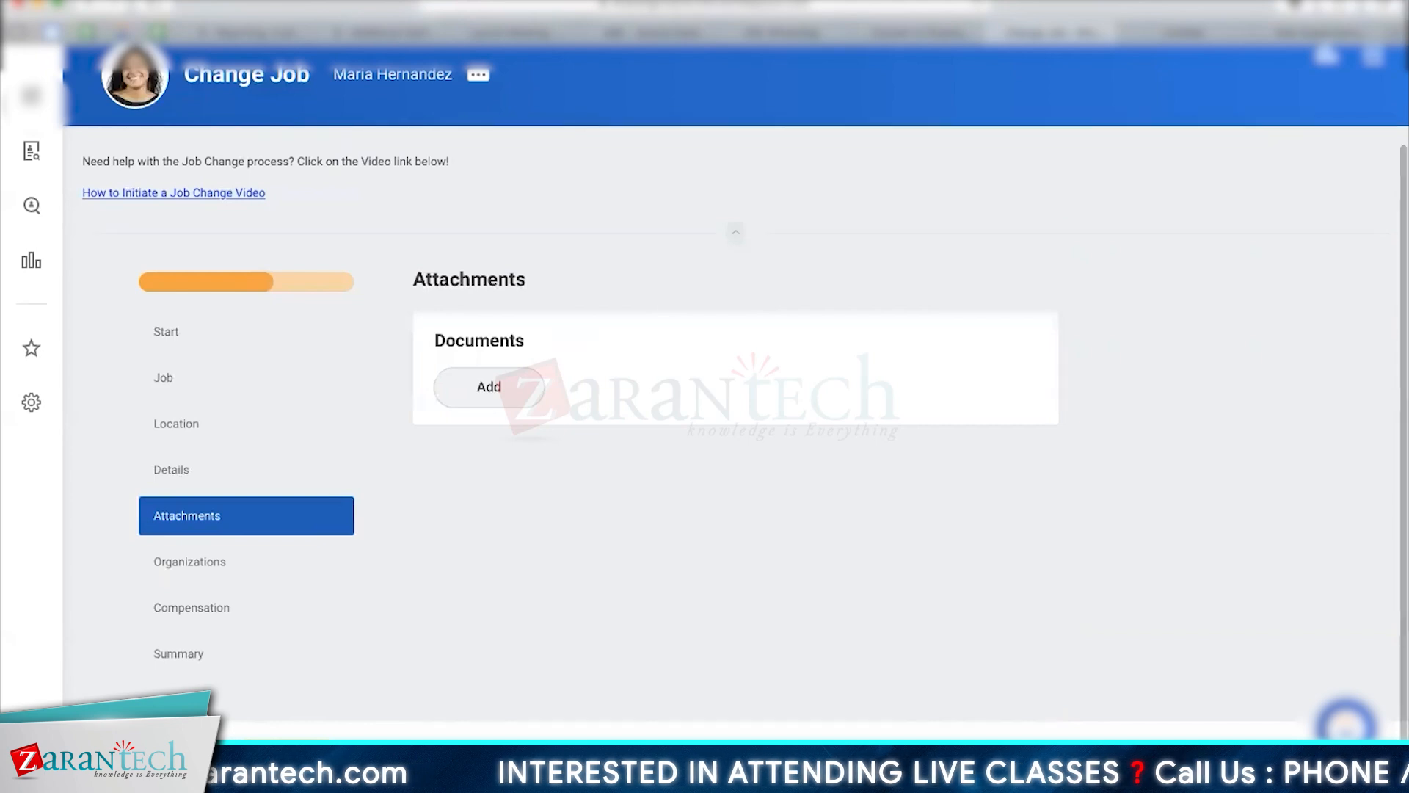
left_click(286, 758)
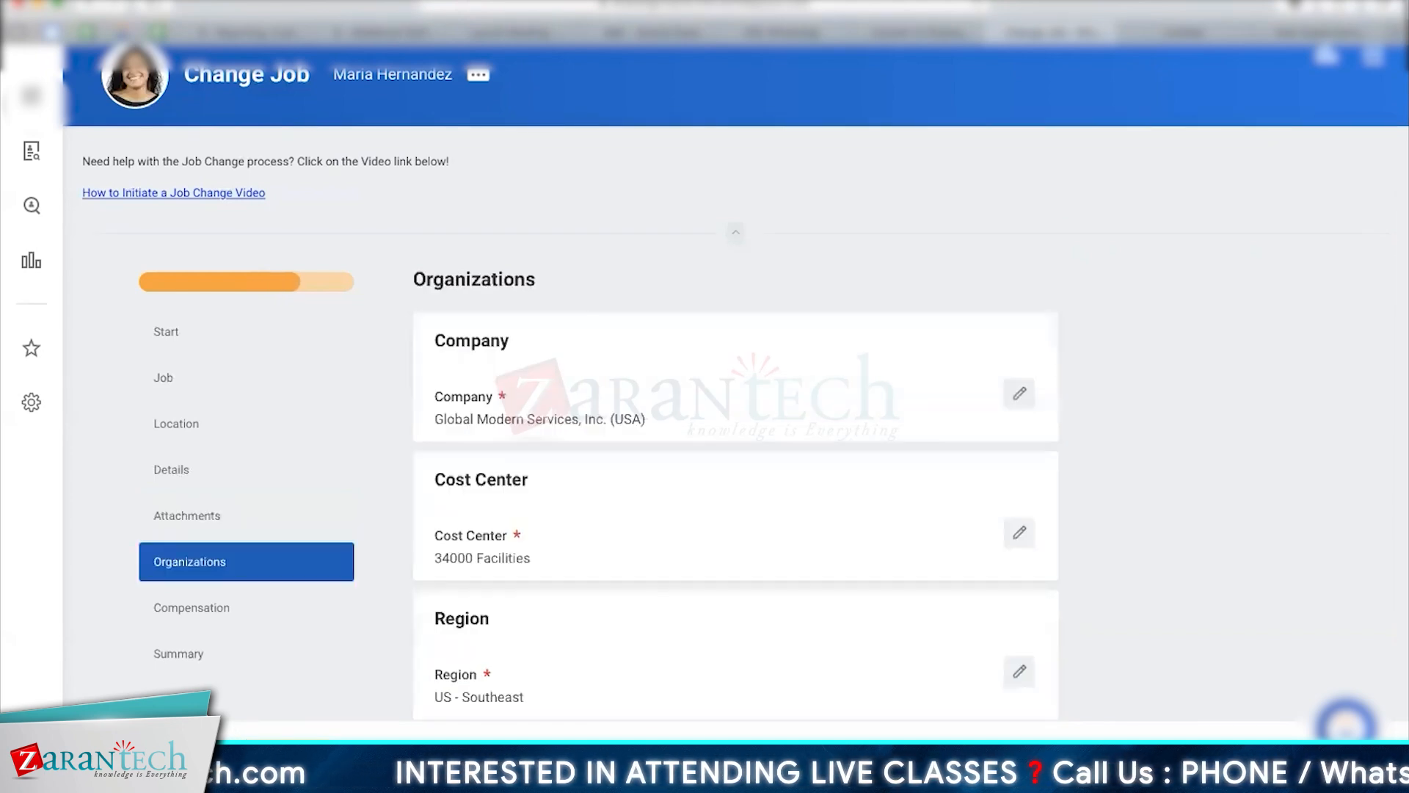
left_click(286, 757)
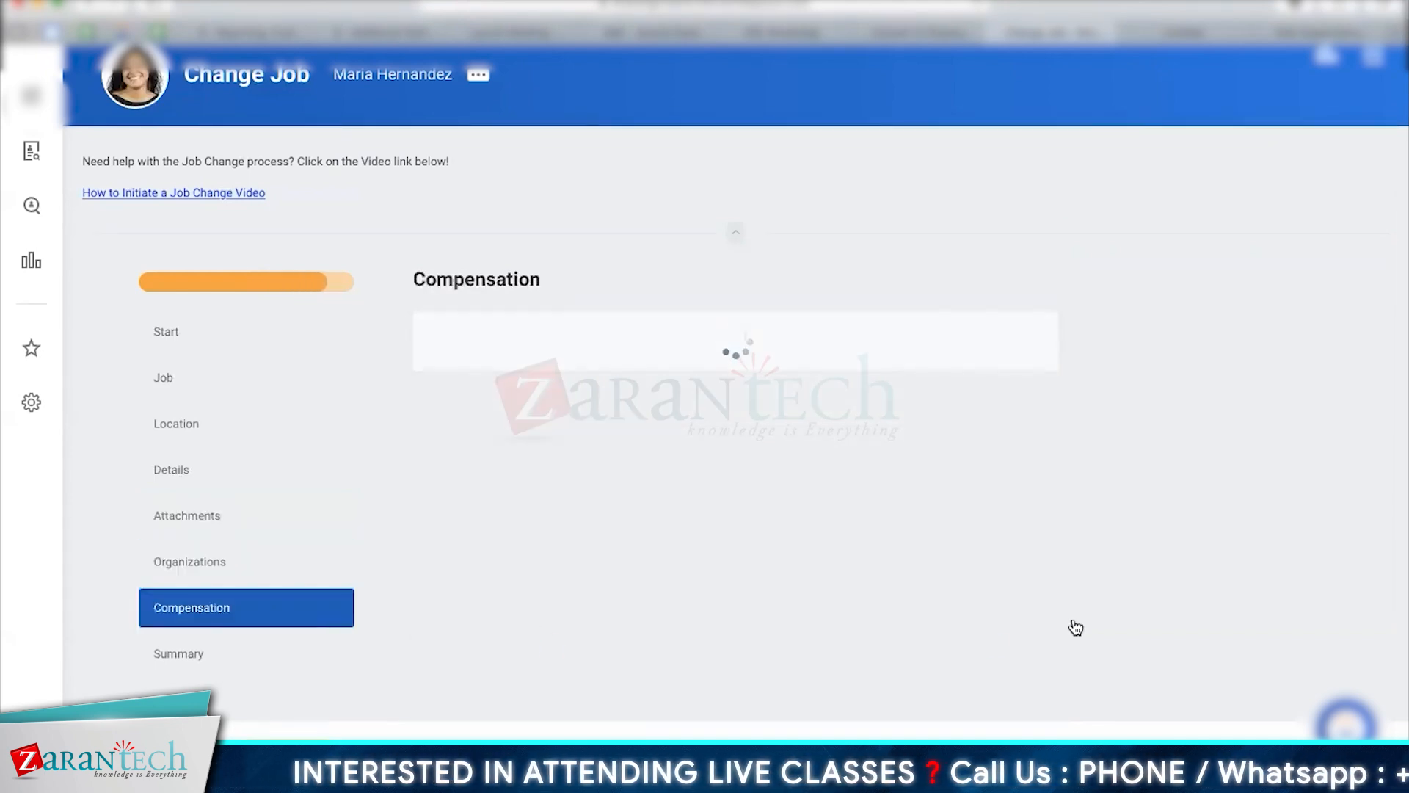
Review the compensation details of the job change, including guidelines, salary assignment and employee visibility date, without changing any values.
scroll(1372, 459, "down", 1)
scroll(734, 411, "down", 4)
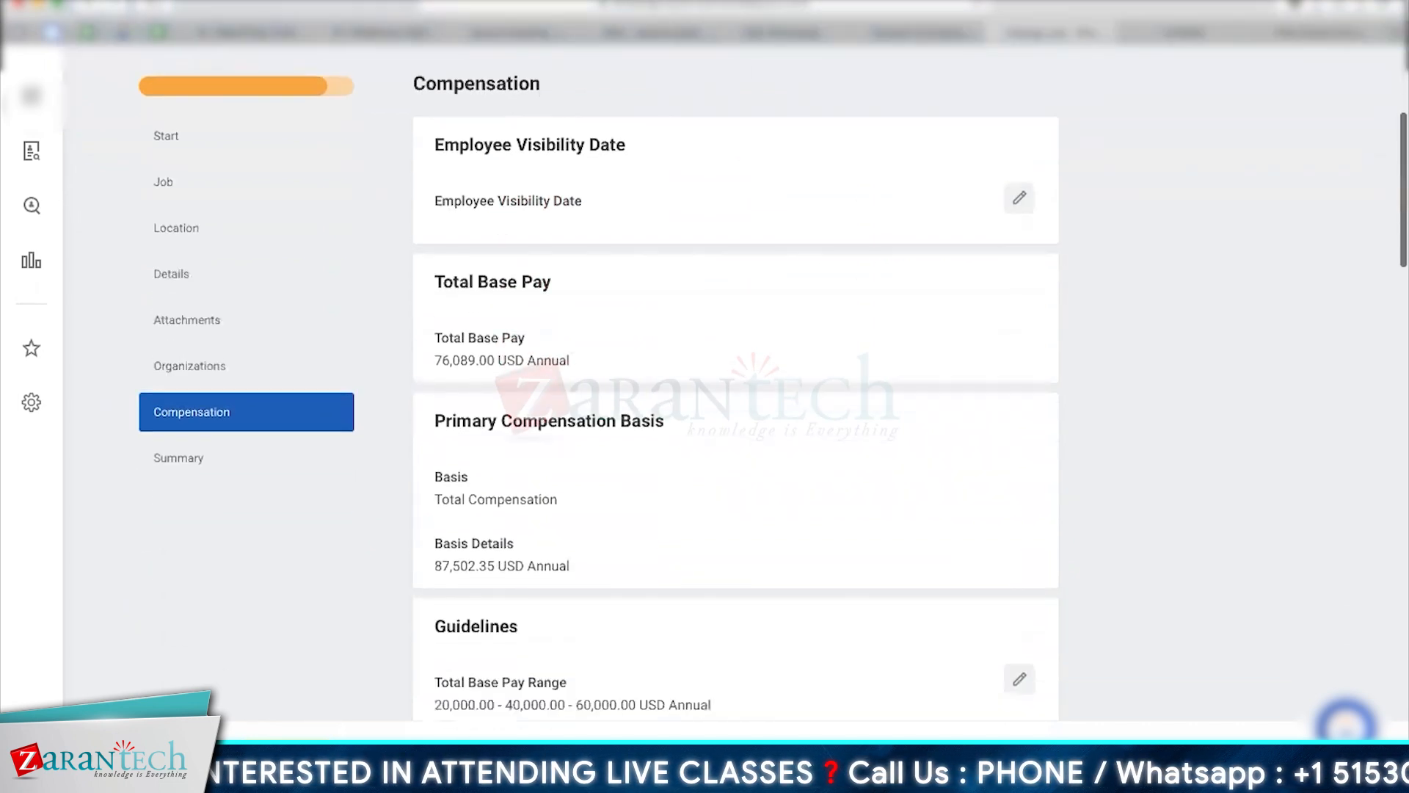
scroll(734, 411, "down", 10)
scroll(734, 411, "down", 3)
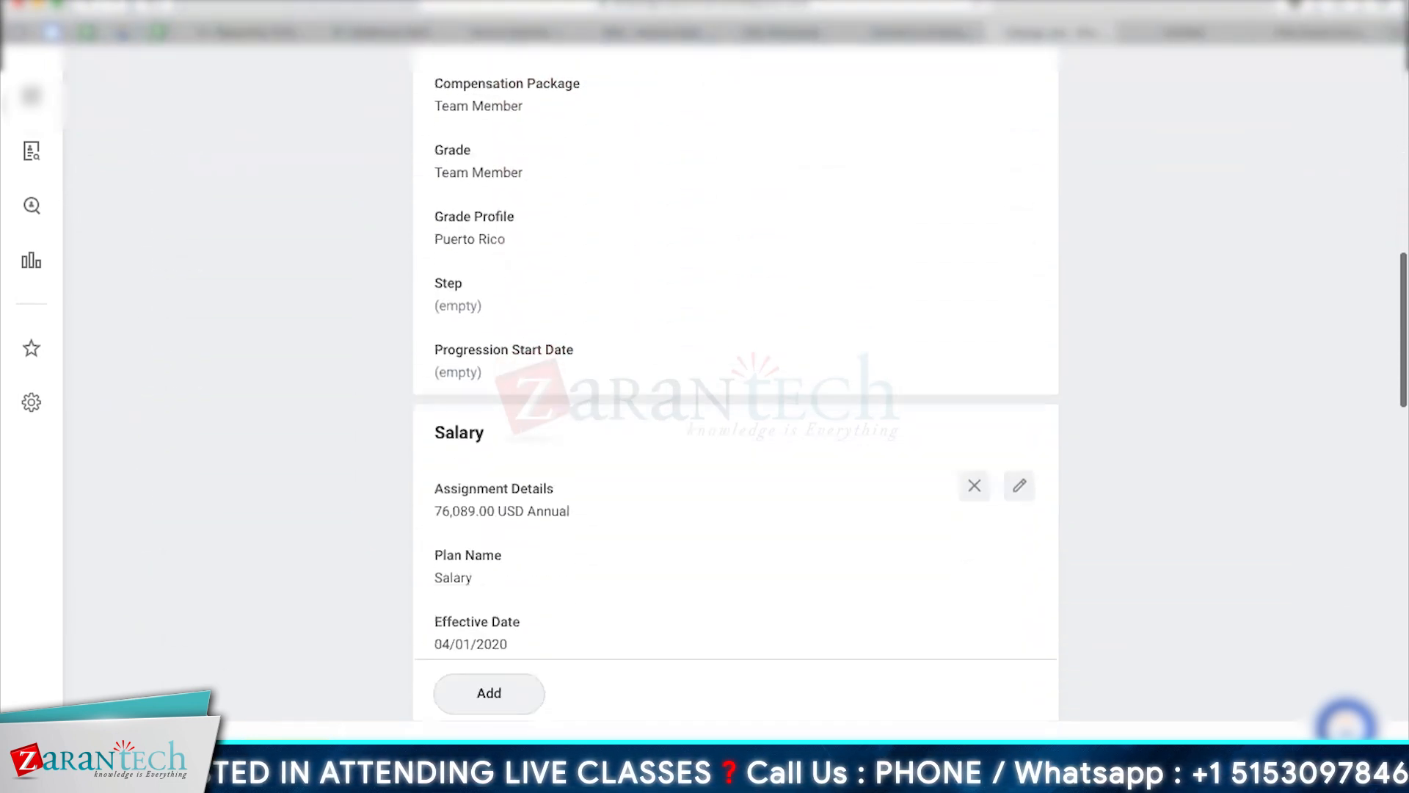
left_click(1019, 485)
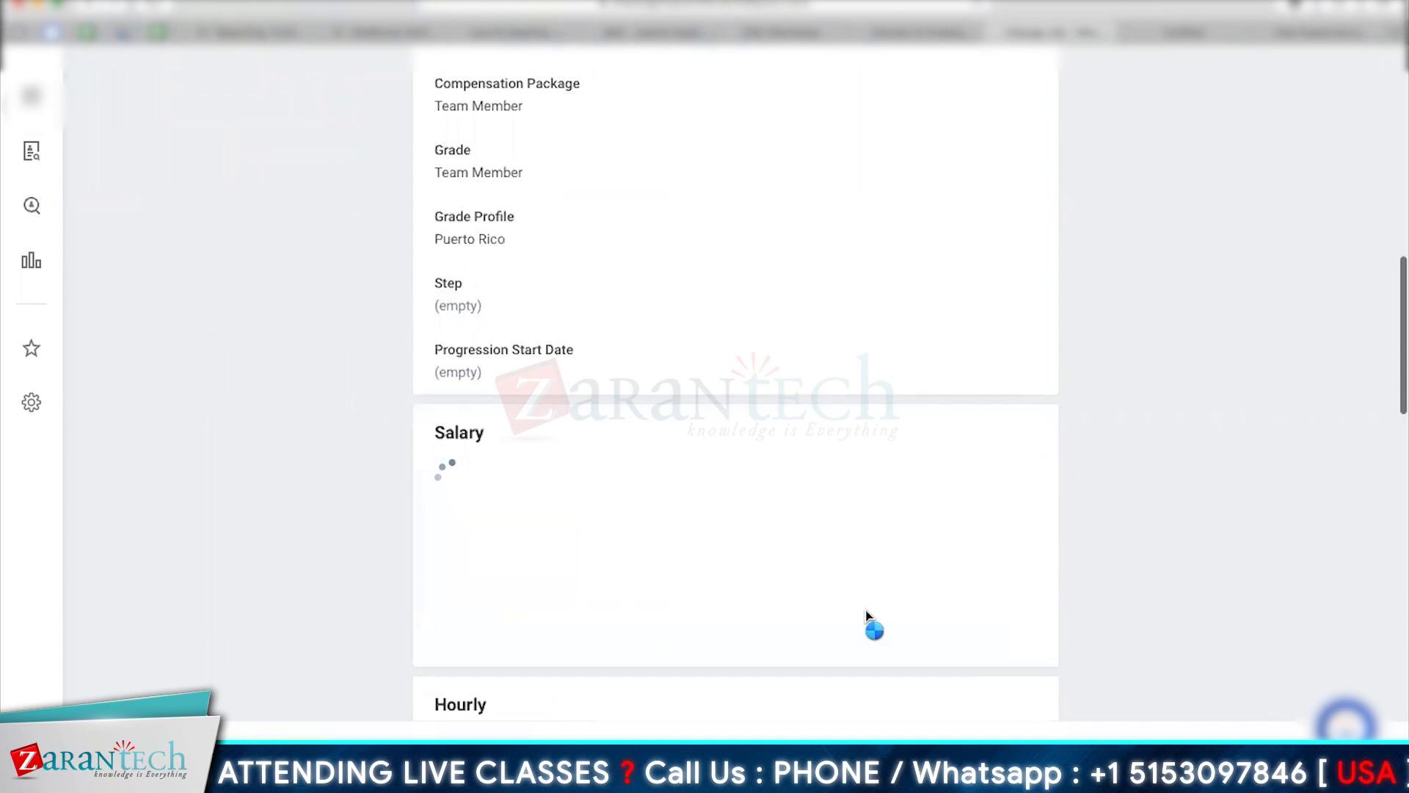
left_click(1144, 466)
scroll(1143, 465, "down", 2)
scroll(734, 412, "down", 4)
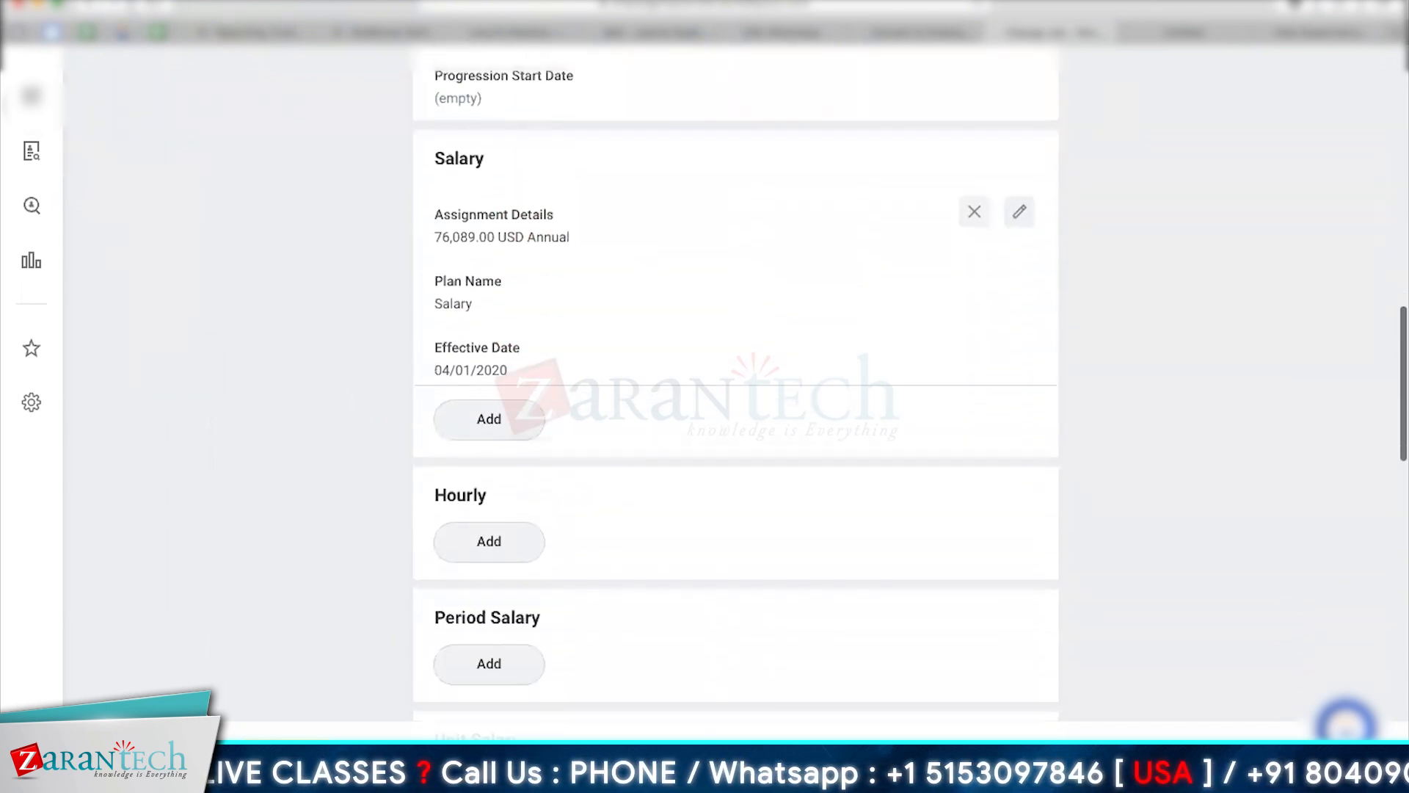
scroll(734, 411, "up", 4)
scroll(734, 411, "up", 10)
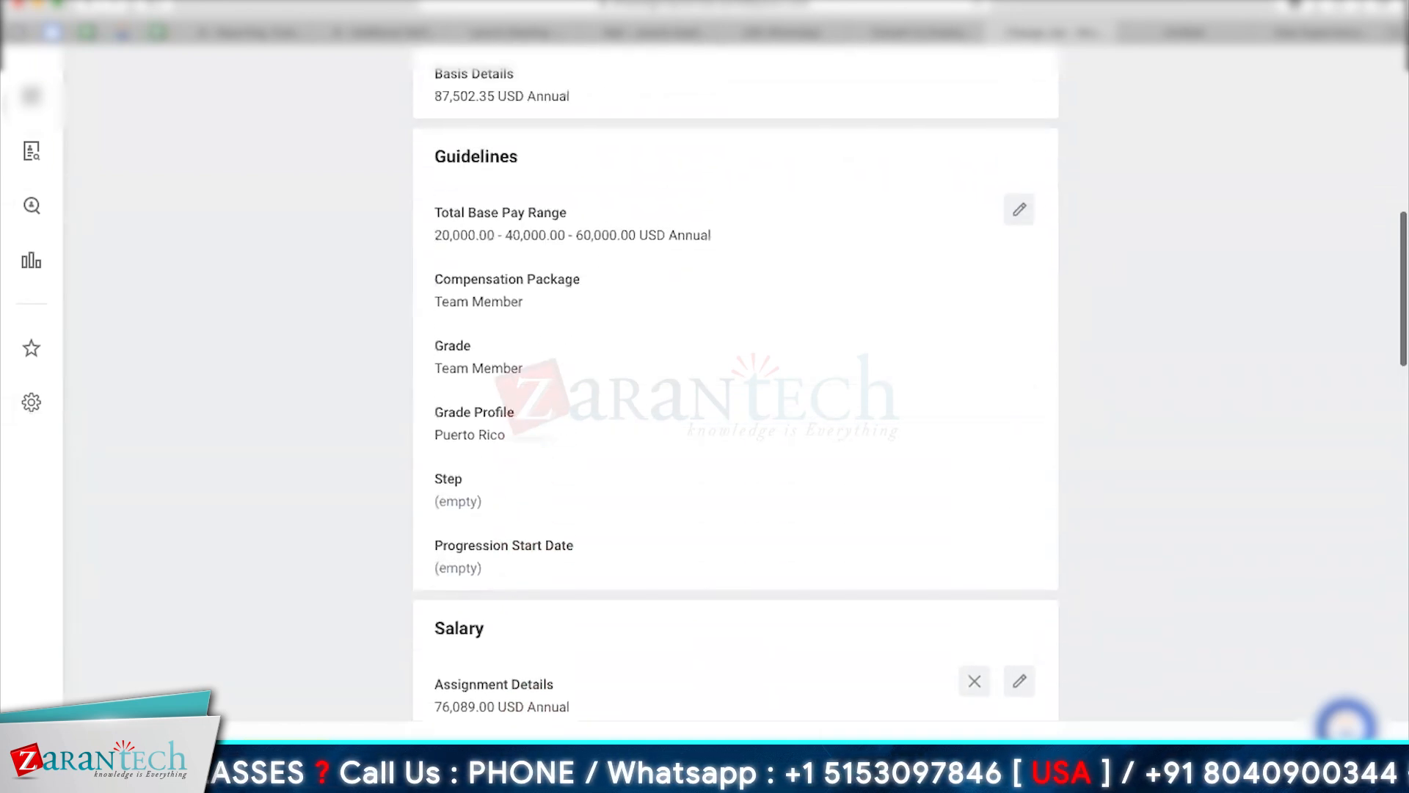
left_click(1016, 361)
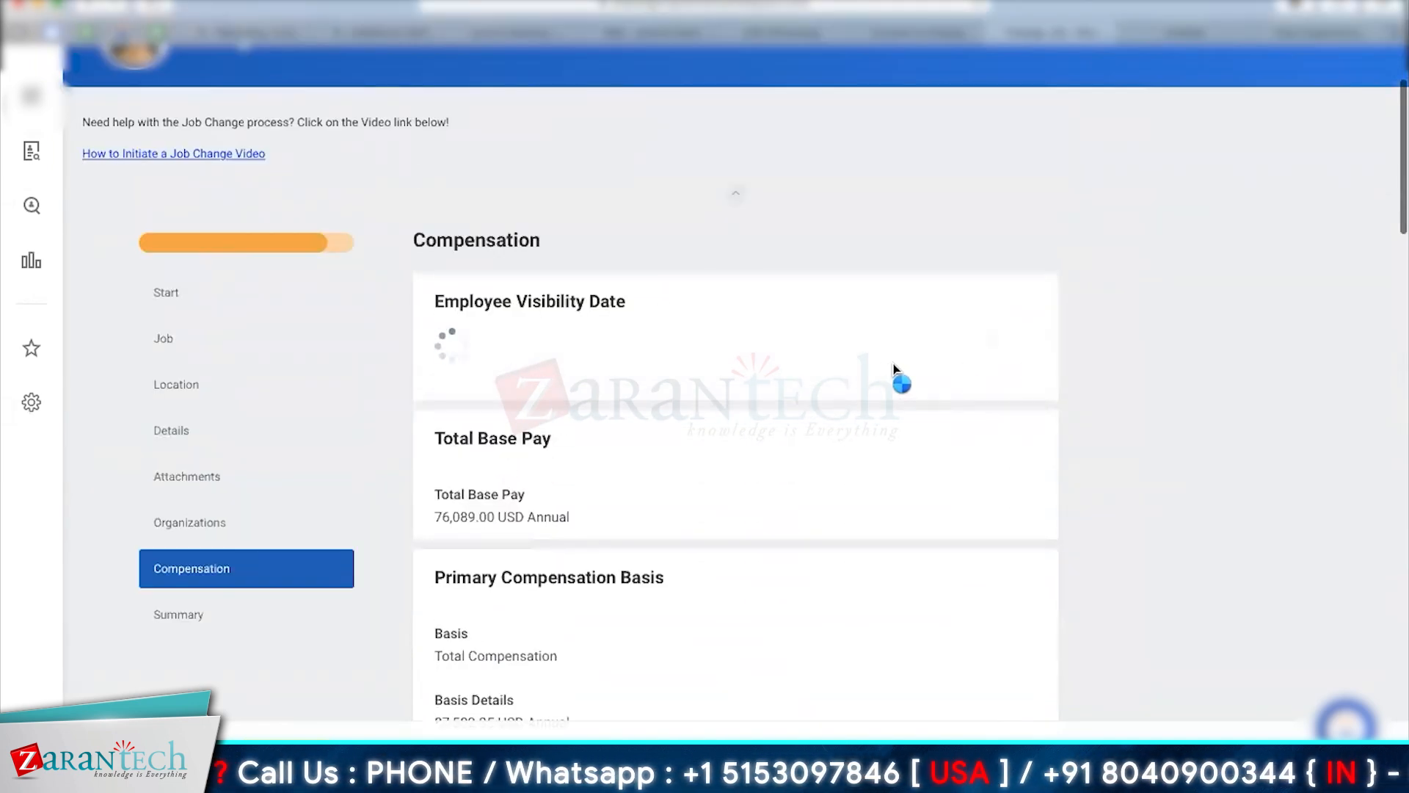
left_click(1163, 446)
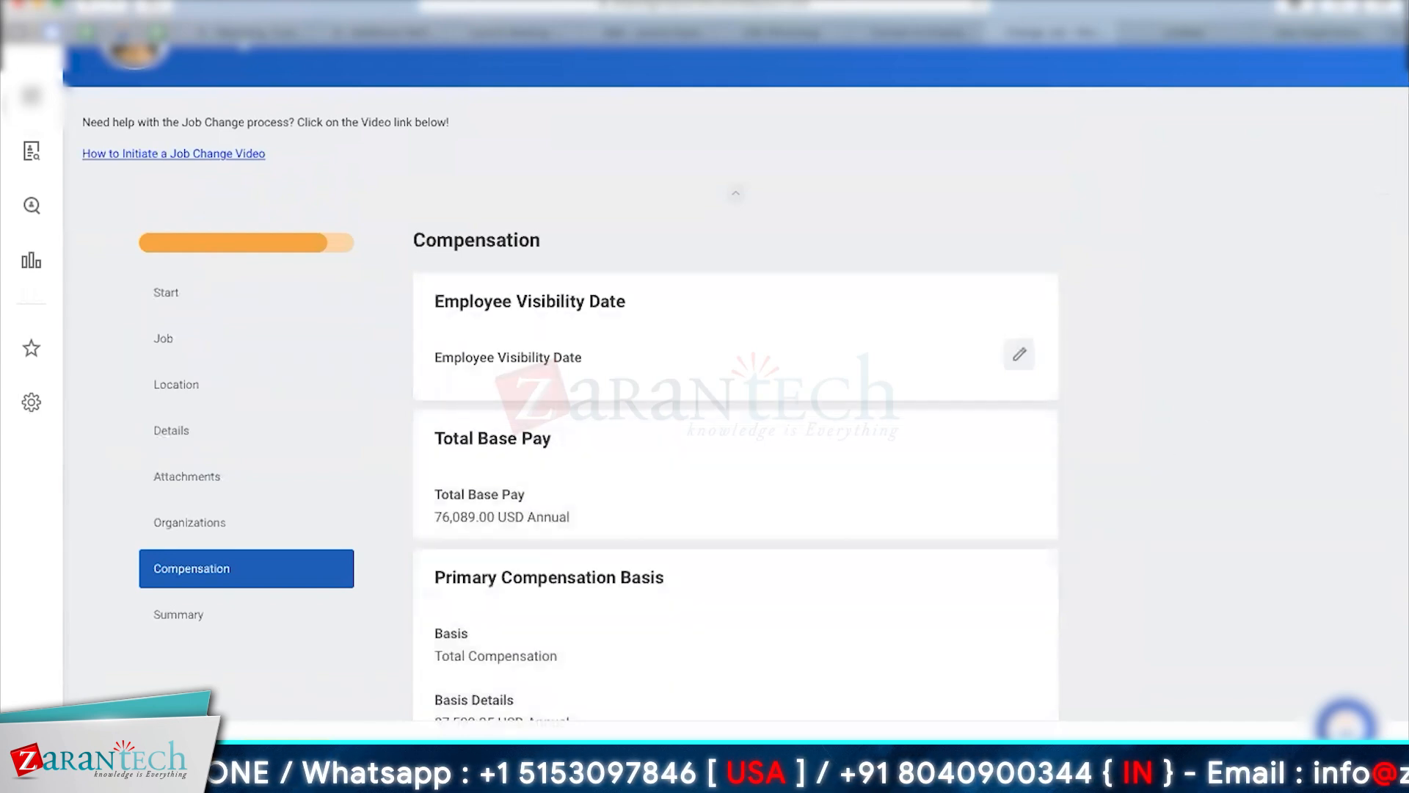
Add a salary assignment to the job change using the International Assignment Salary compensation plan.
scroll(1163, 450, "down", 5)
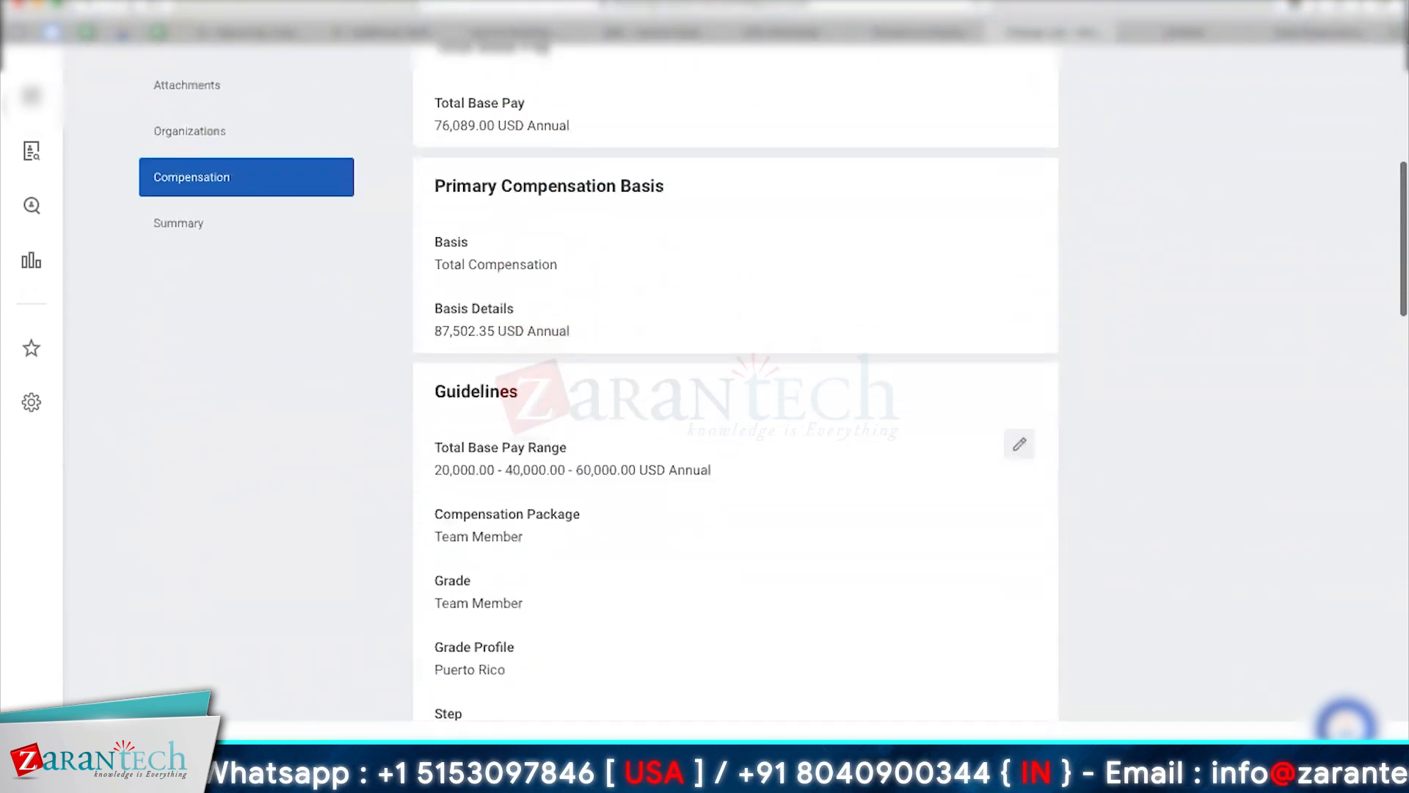
scroll(736, 411, "down", 1)
scroll(735, 411, "up", 1)
scroll(735, 382, "up", 2)
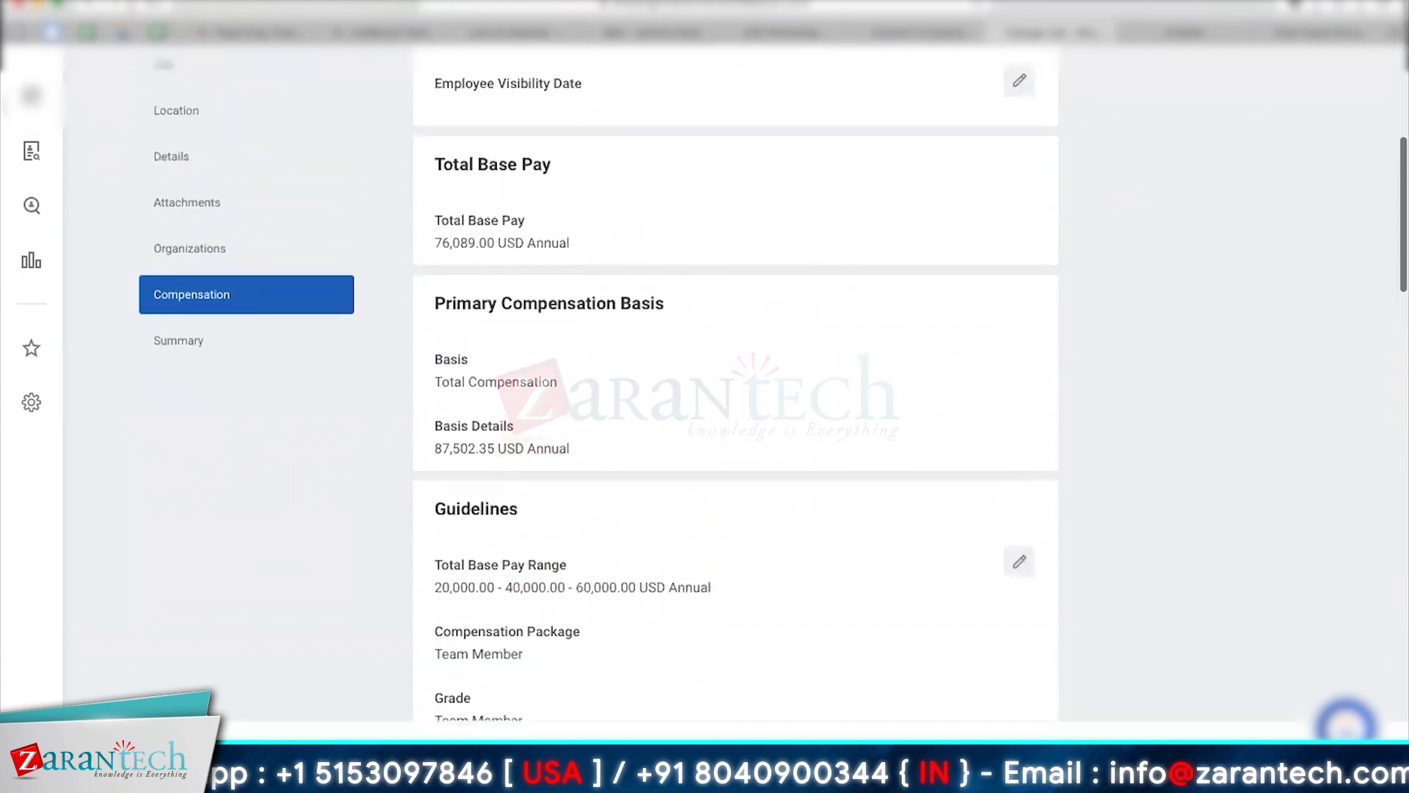
scroll(735, 381, "down", 4)
scroll(1125, 446, "down", 8)
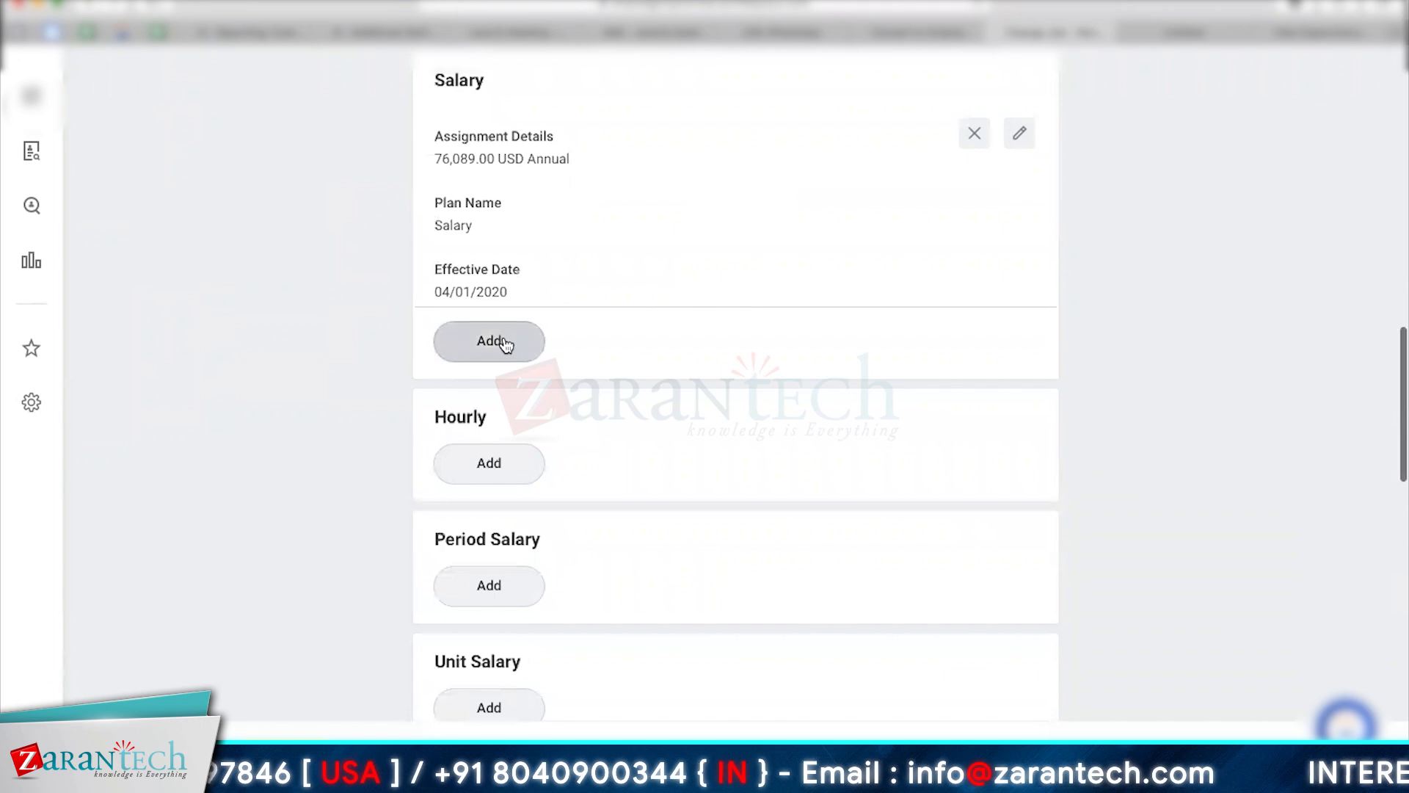
left_click(505, 344)
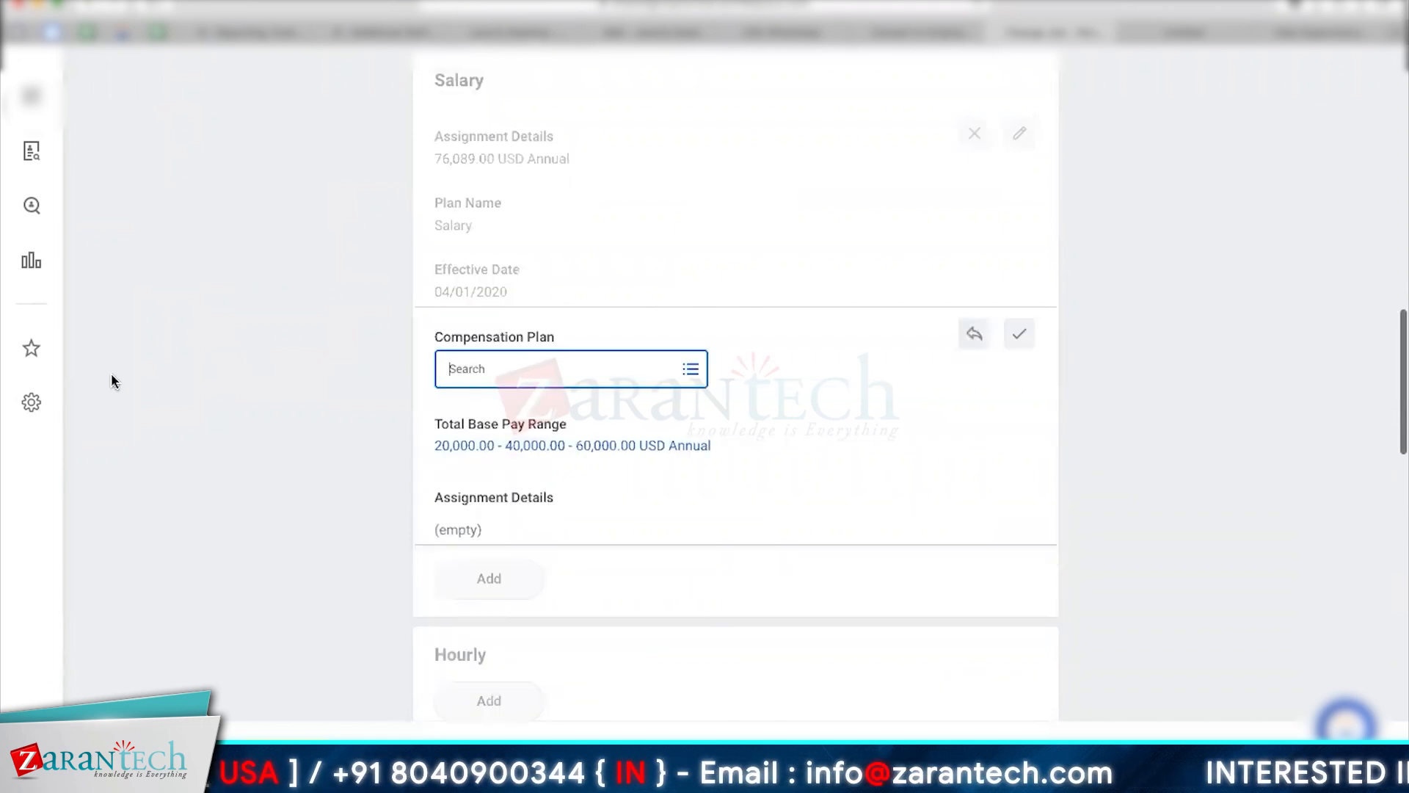
left_click(627, 378)
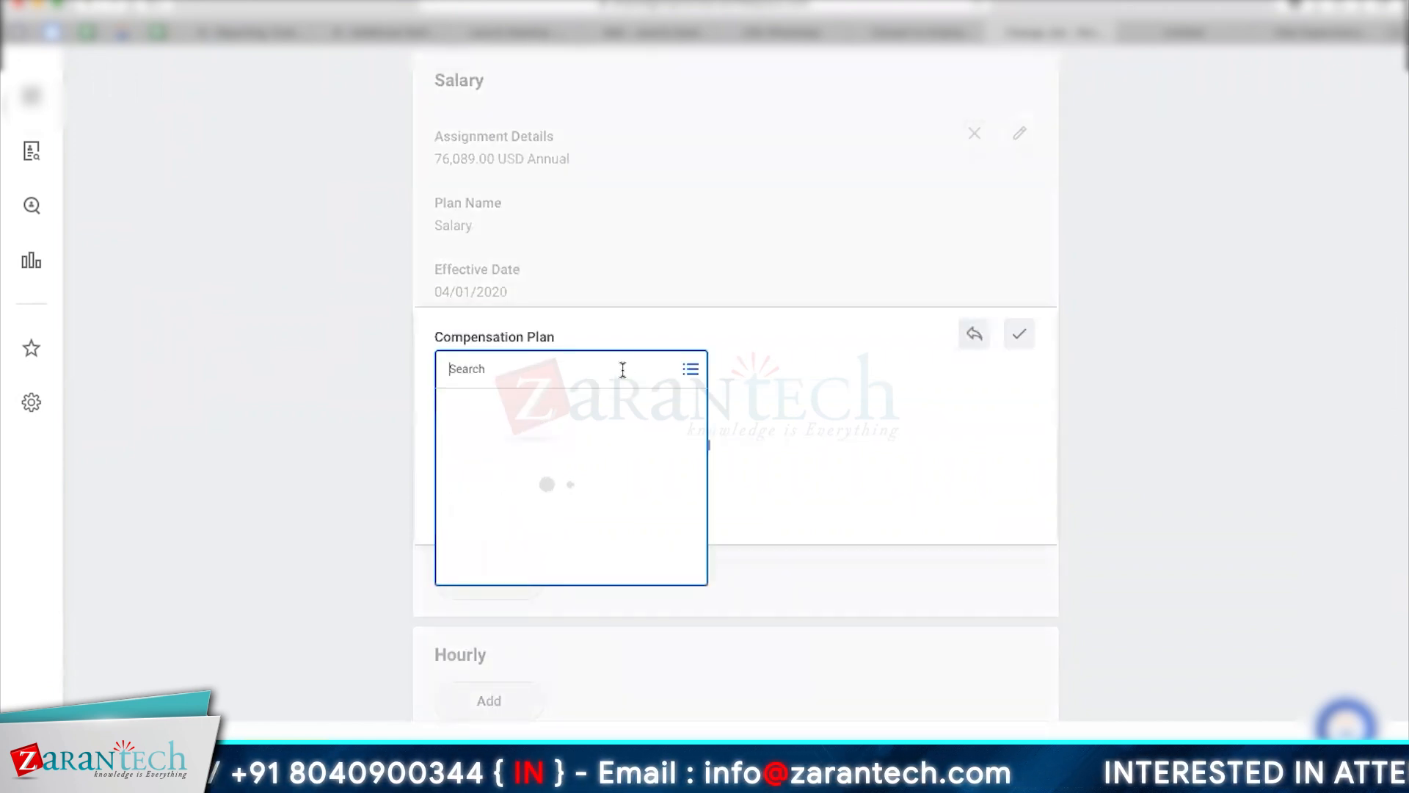
left_click(624, 436)
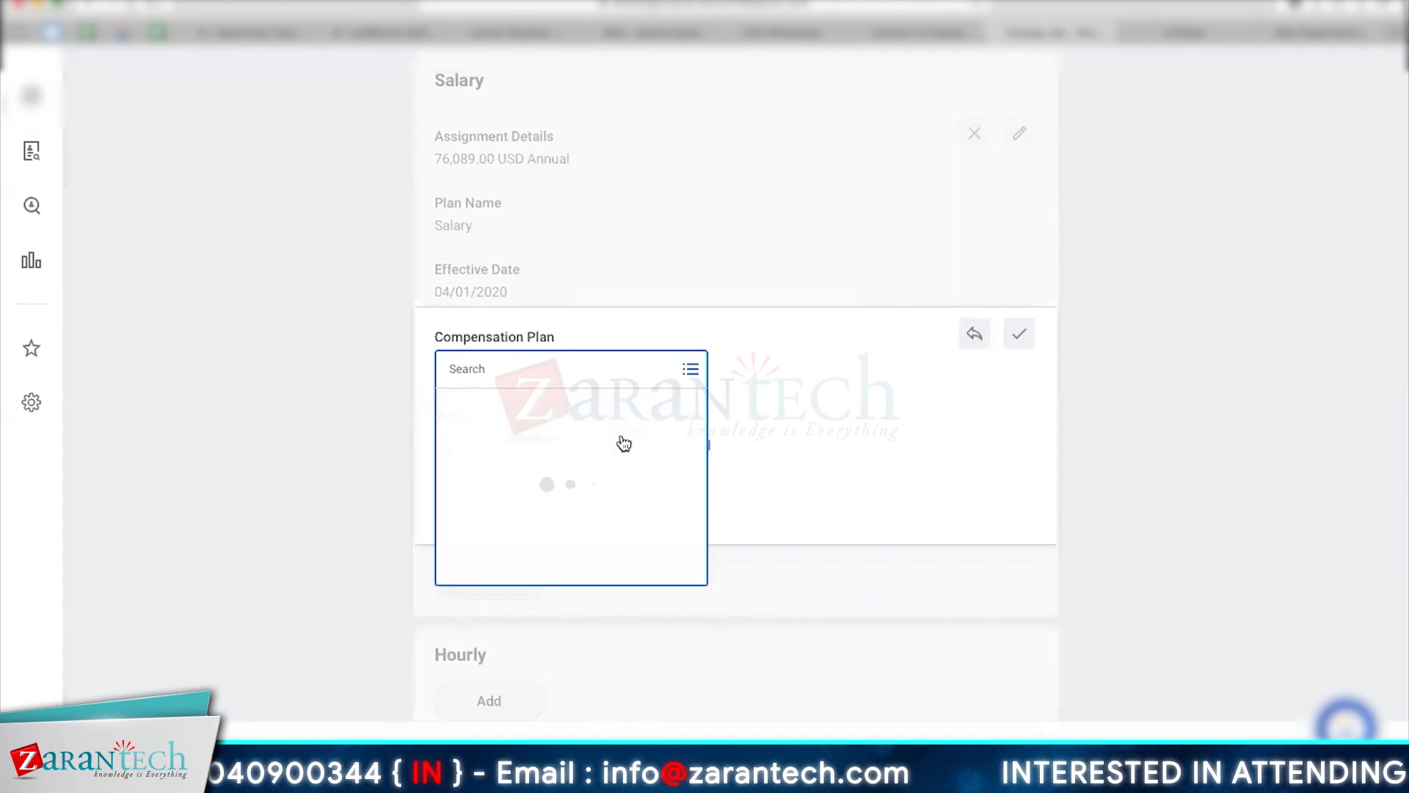
left_click(622, 444)
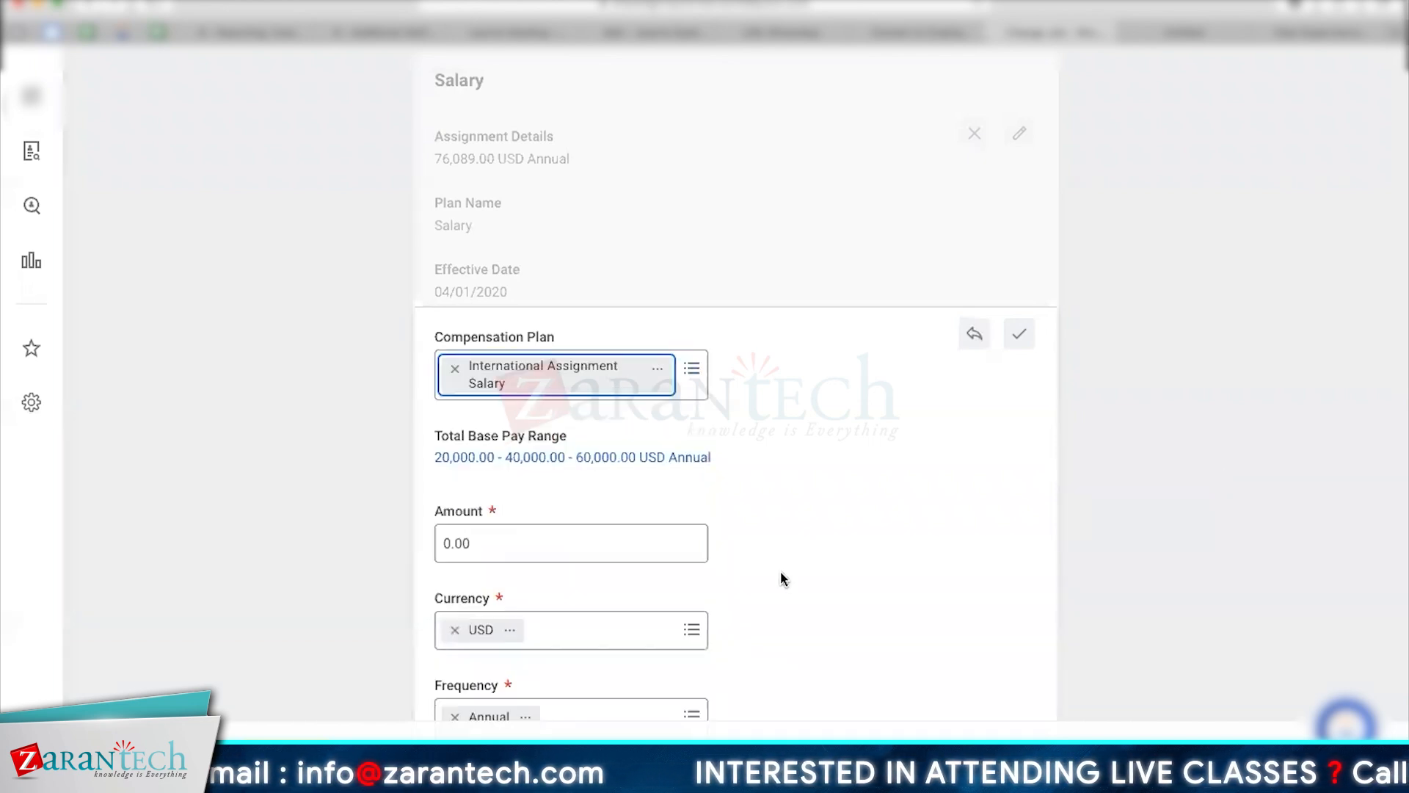
left_click(458, 544)
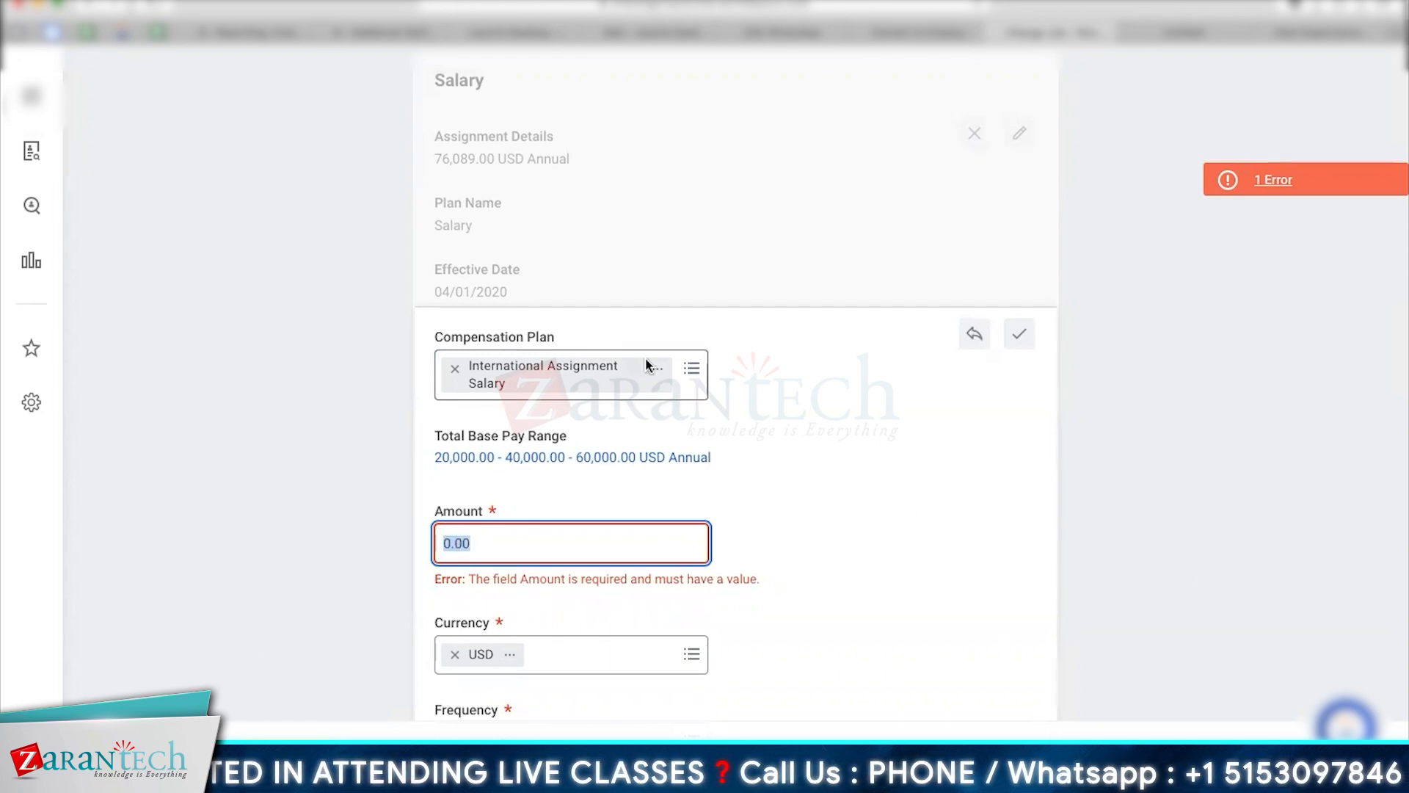
Change the new salary assignment's compensation plan to VKM Salary Plan, set the amount to 89000 and confirm it.
left_click(455, 370)
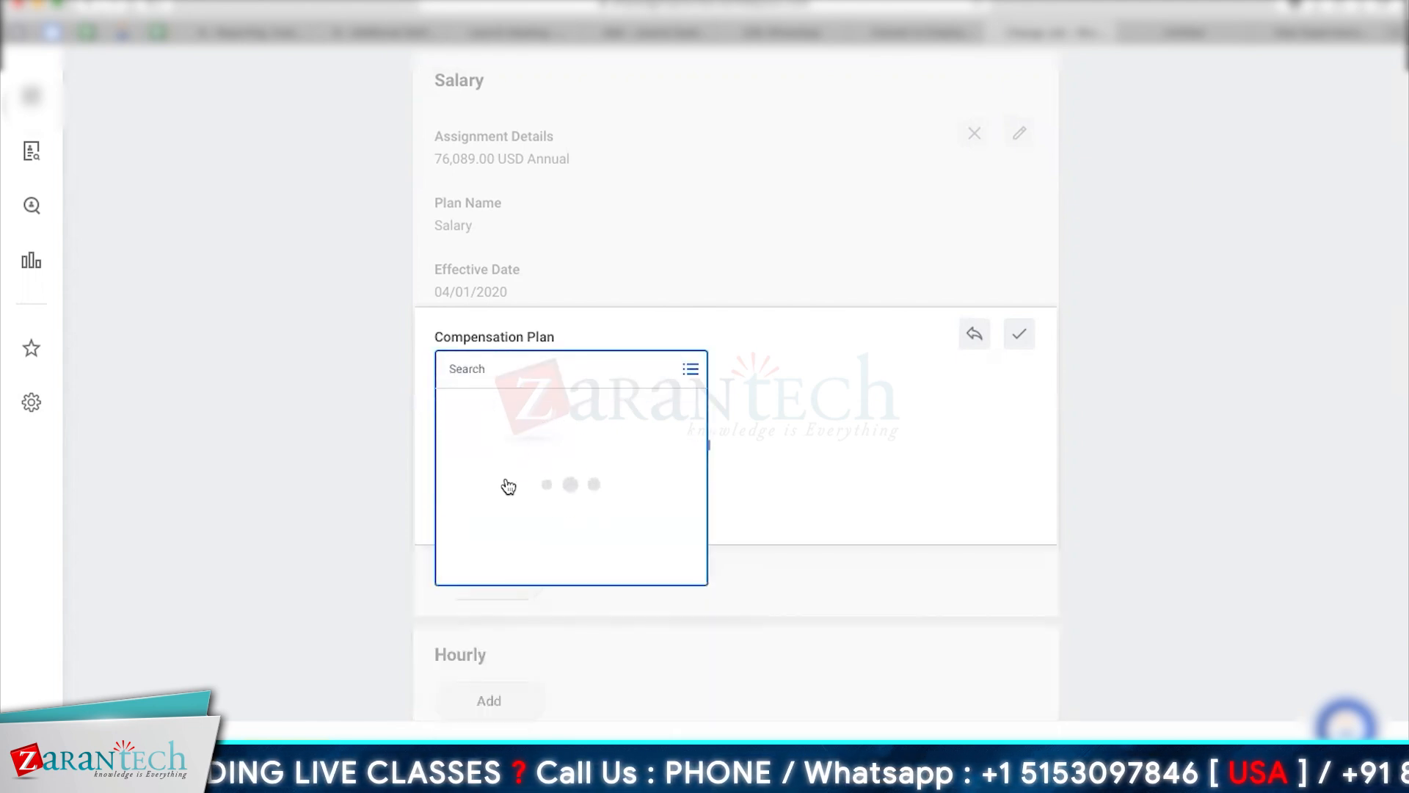
left_click(552, 438)
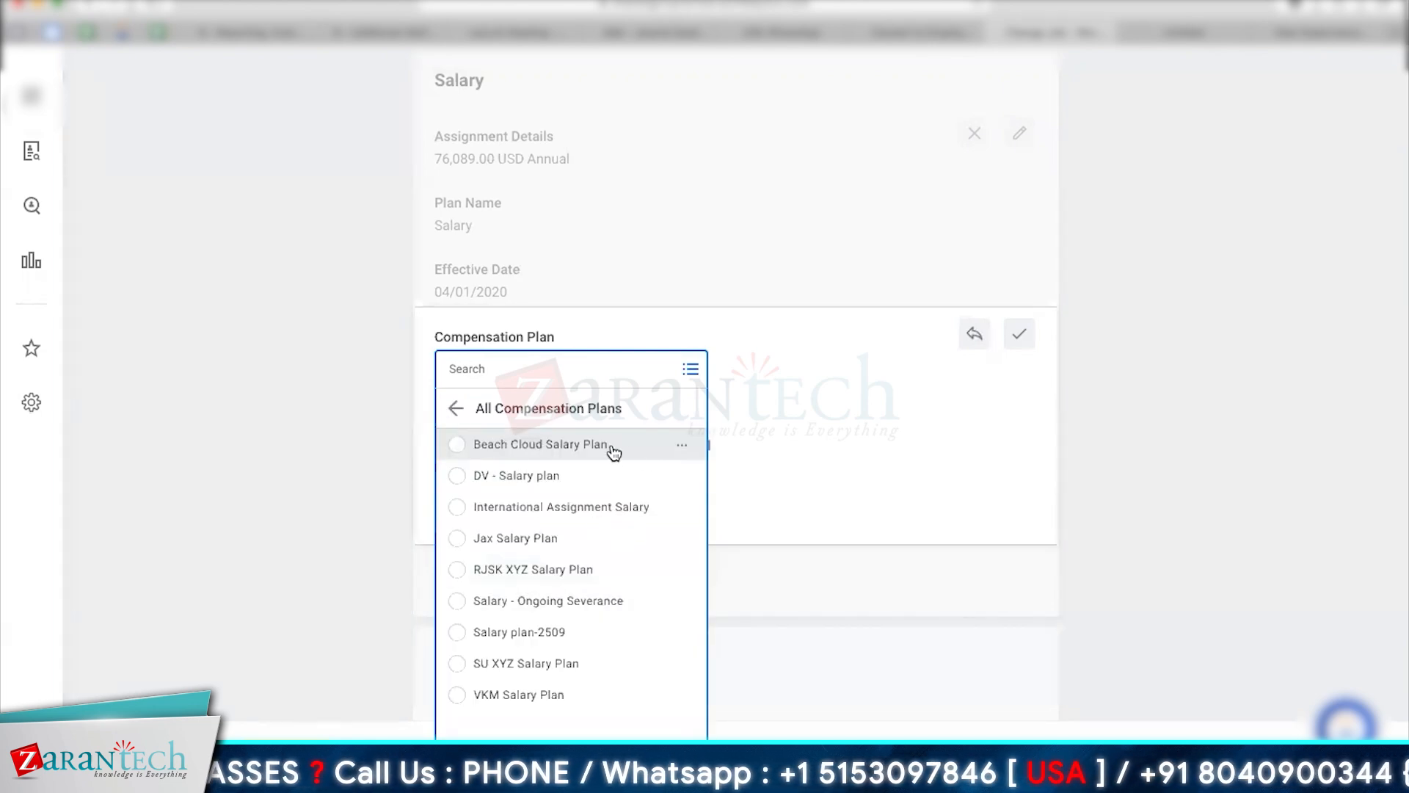
left_click(614, 452)
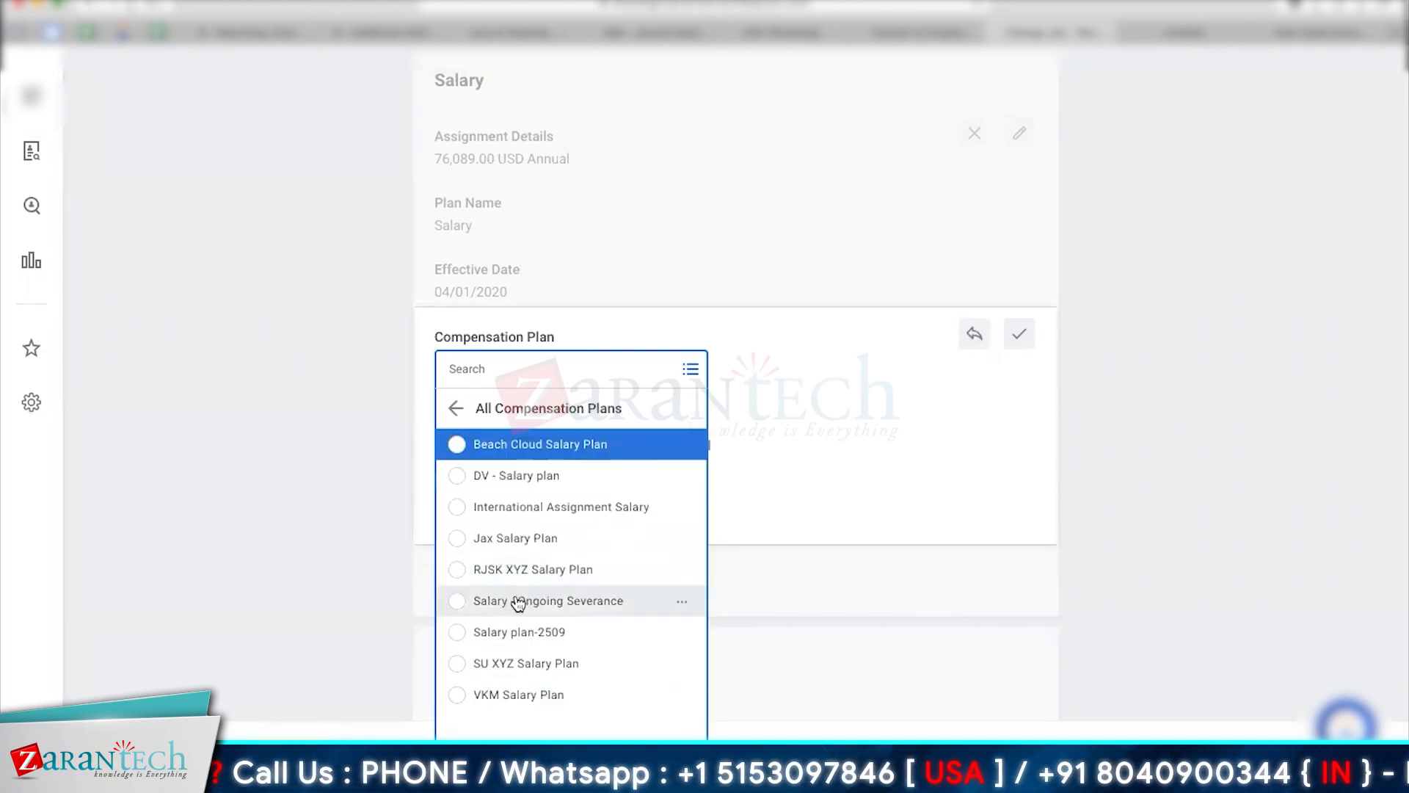
left_click(459, 696)
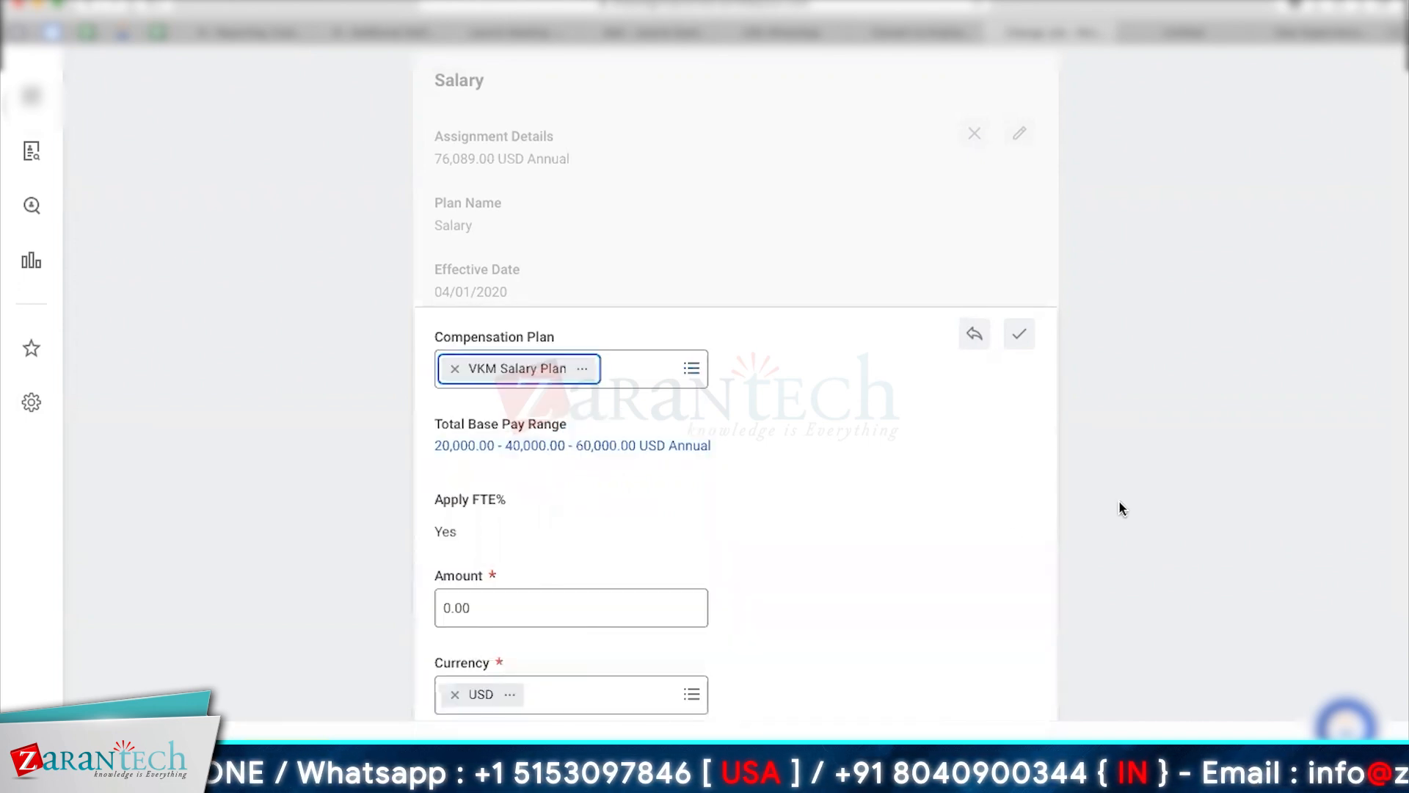
left_click(550, 605)
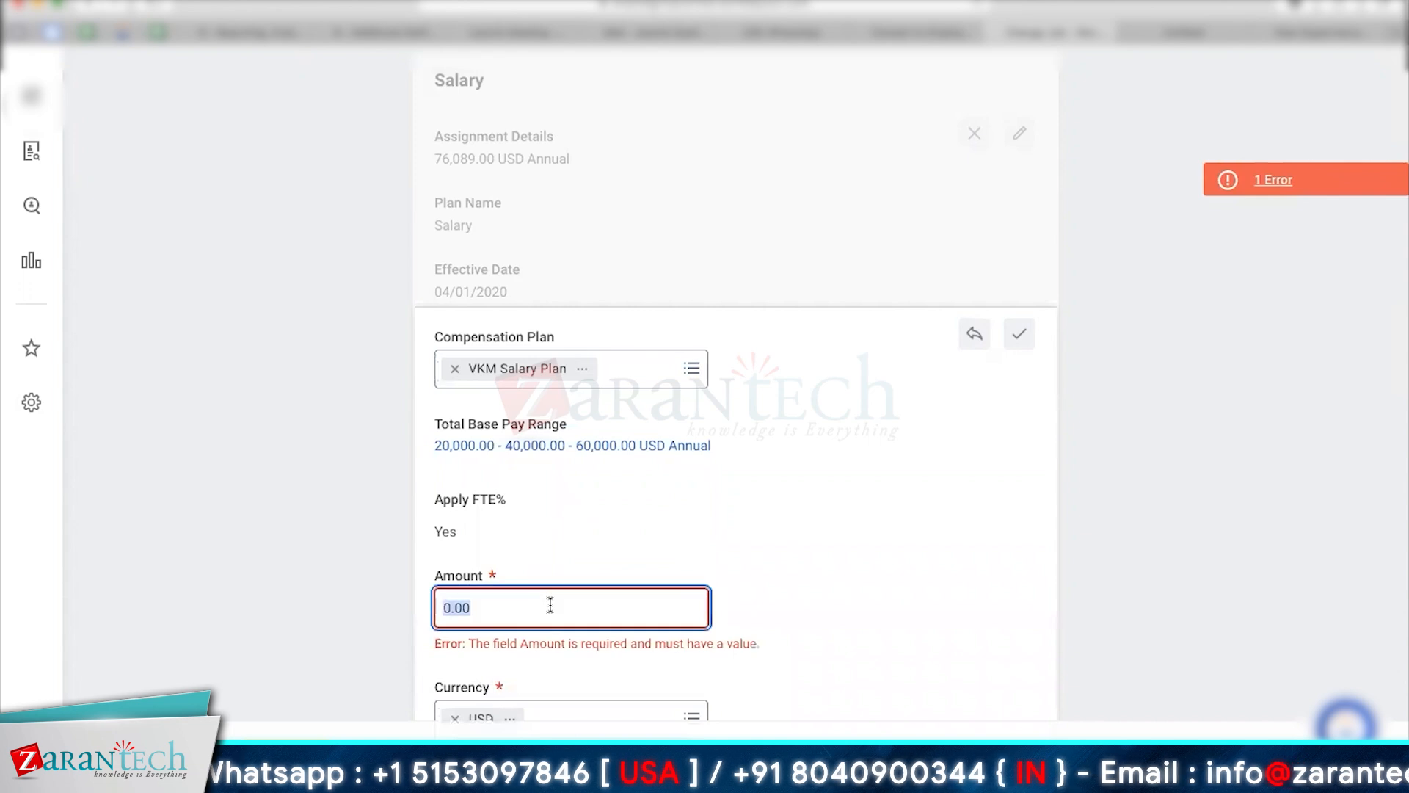
type("89000")
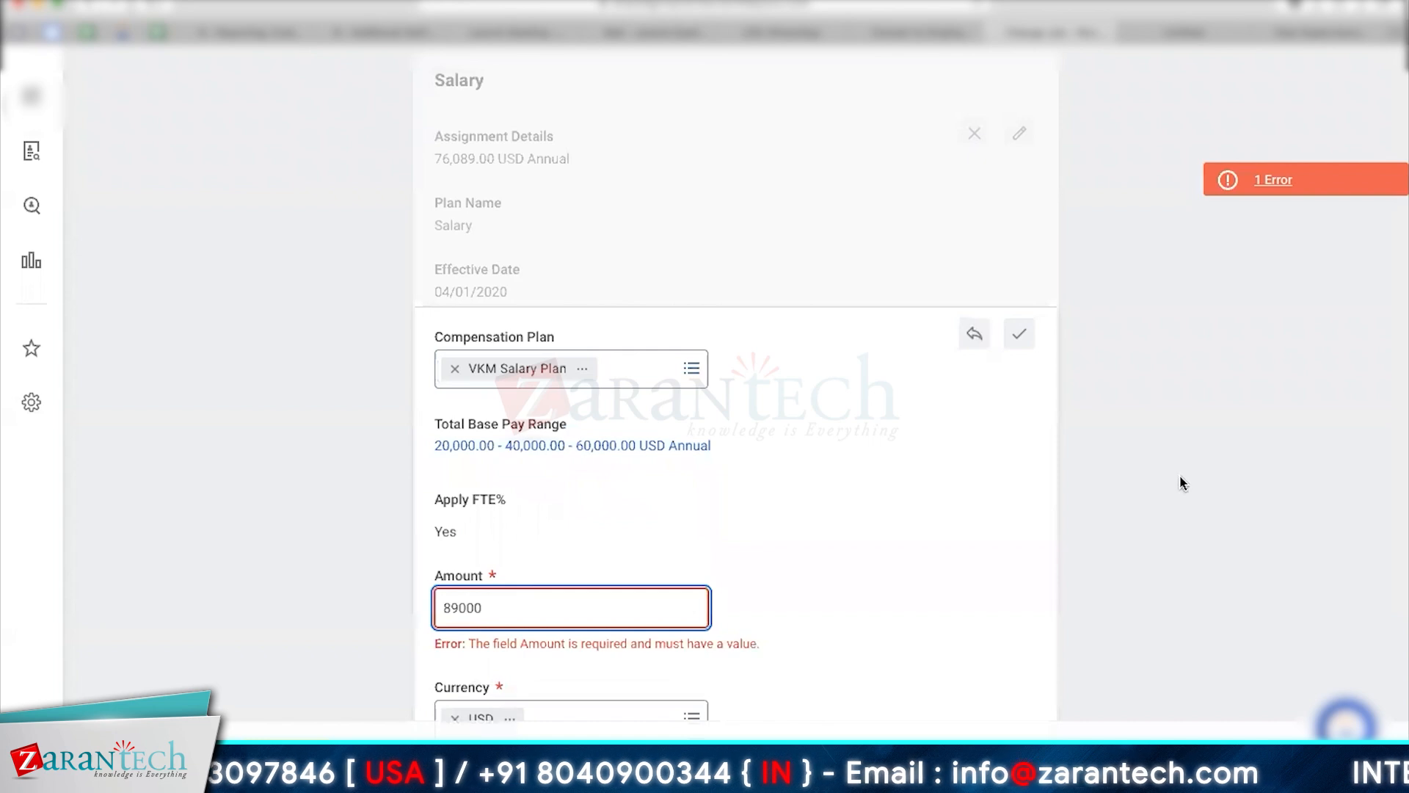
left_click(1182, 482)
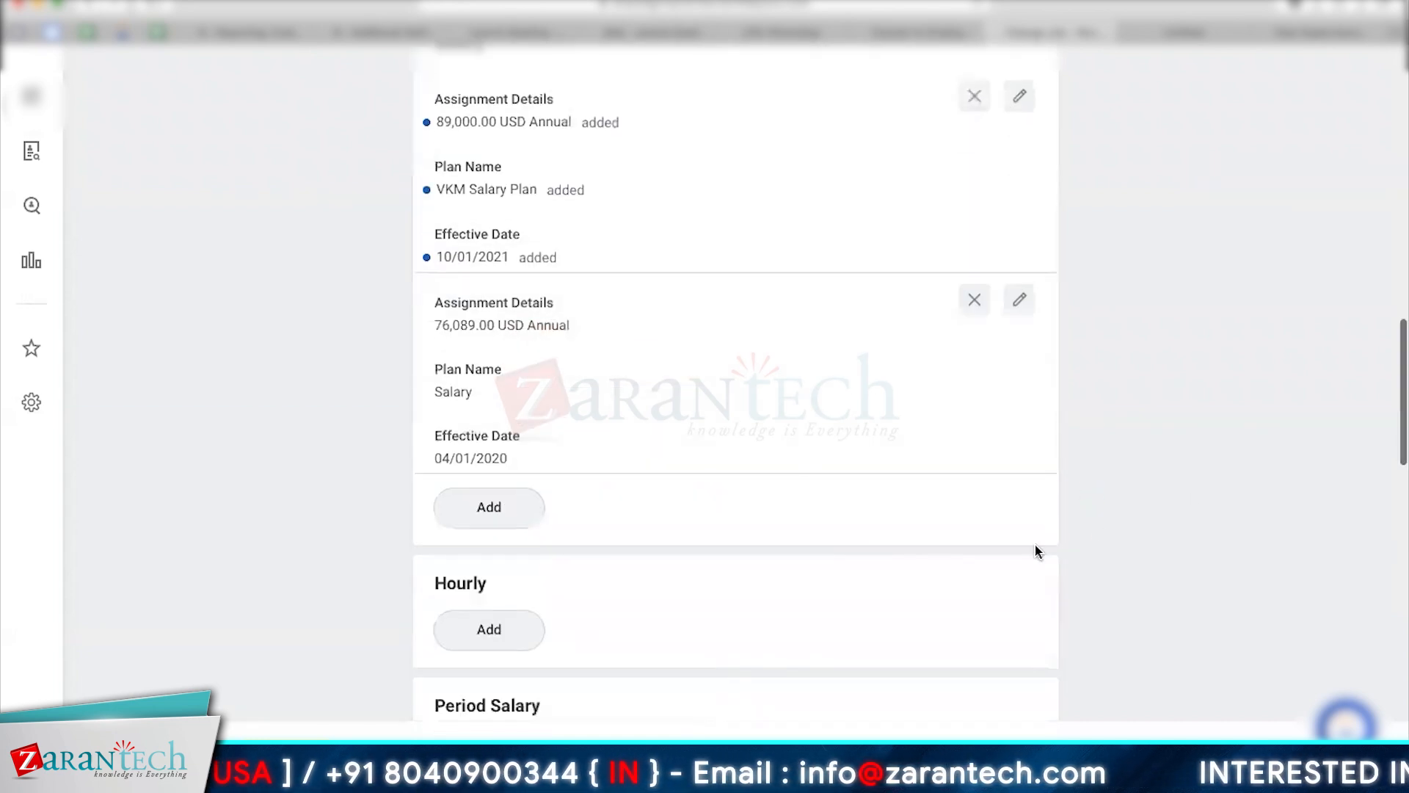
Proceed from Compensation to the job change summary, check its alert and submit the promotion.
scroll(1201, 493, "down", 2)
scroll(736, 382, "down", 10)
scroll(736, 382, "down", 9)
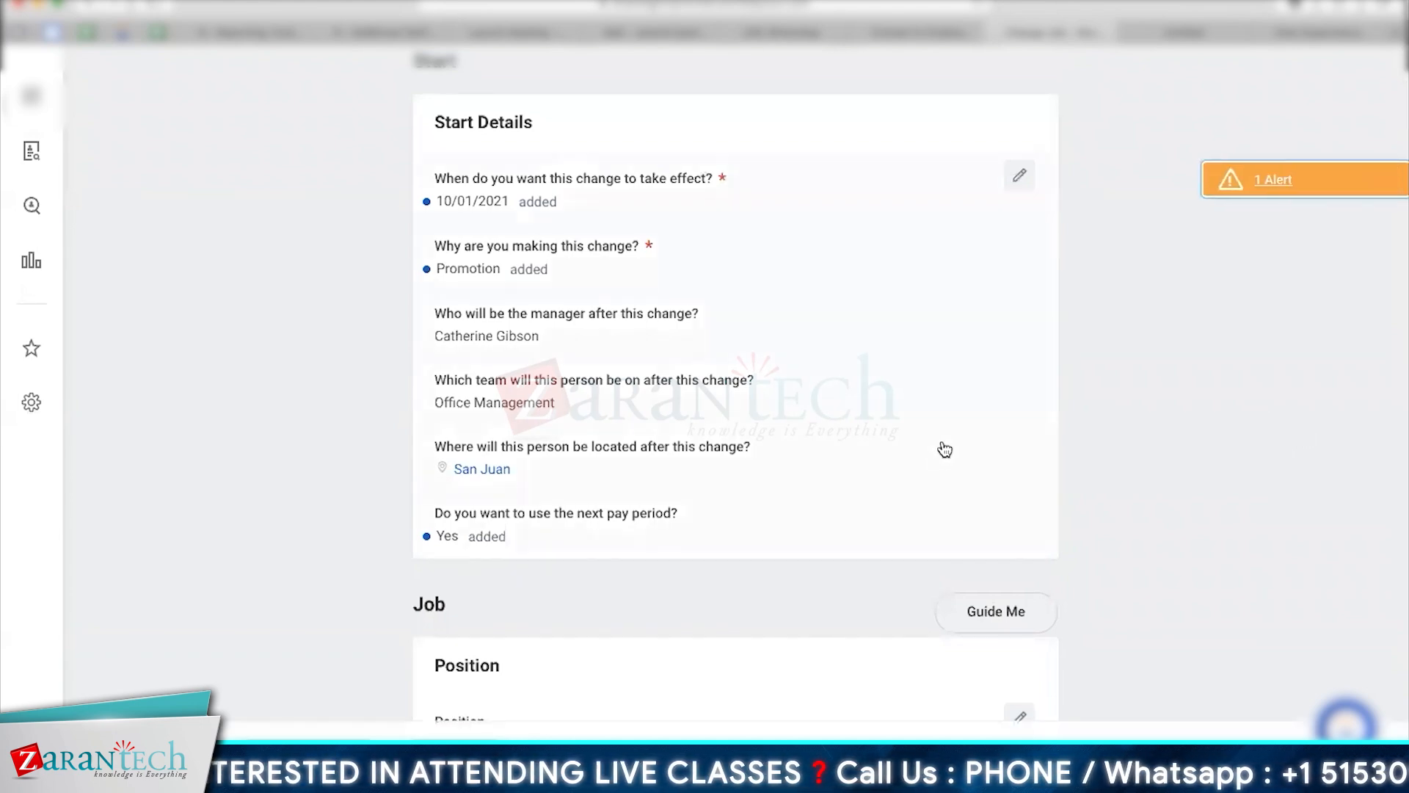
left_click(1281, 183)
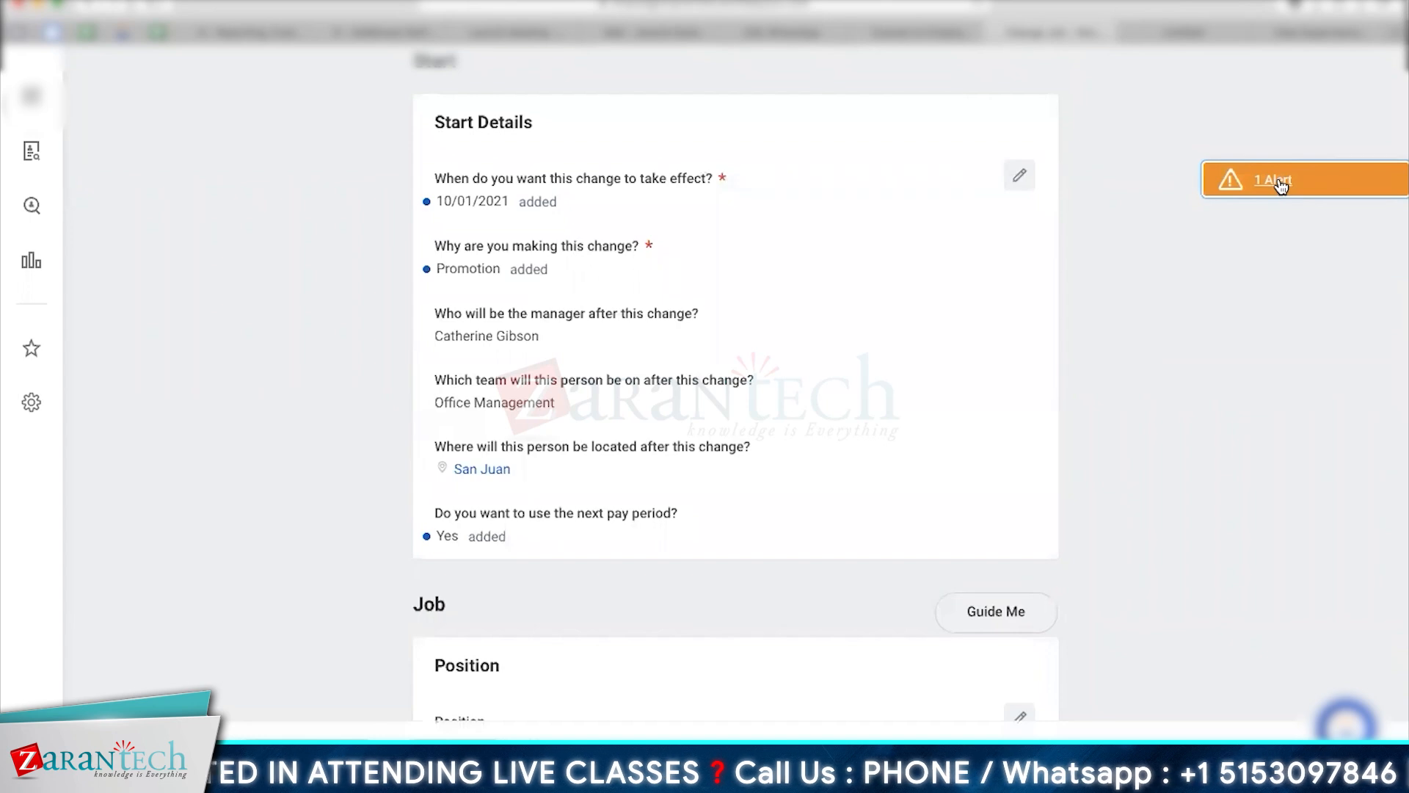
left_click(205, 499)
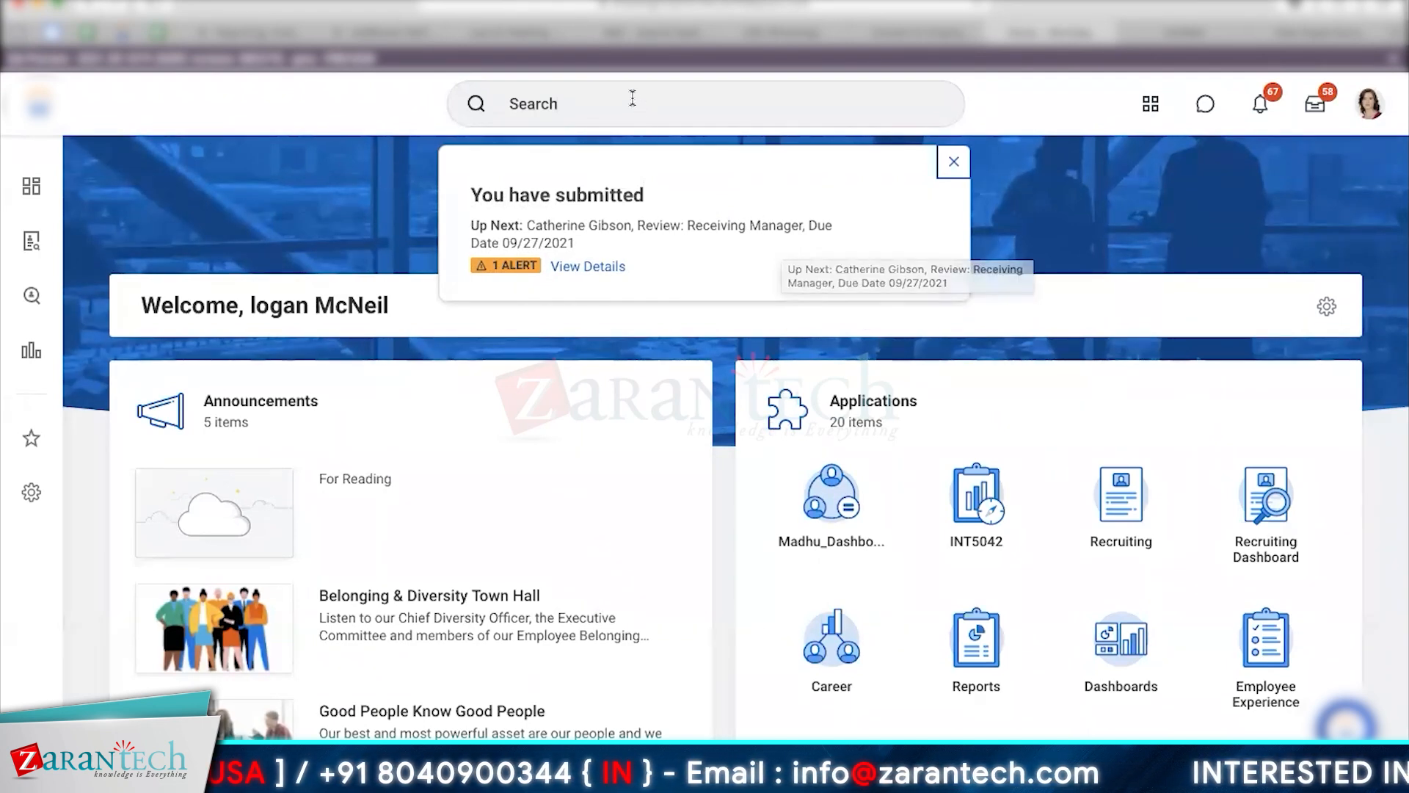
Search for the business process definitions with "bp: job change".
left_click(633, 98)
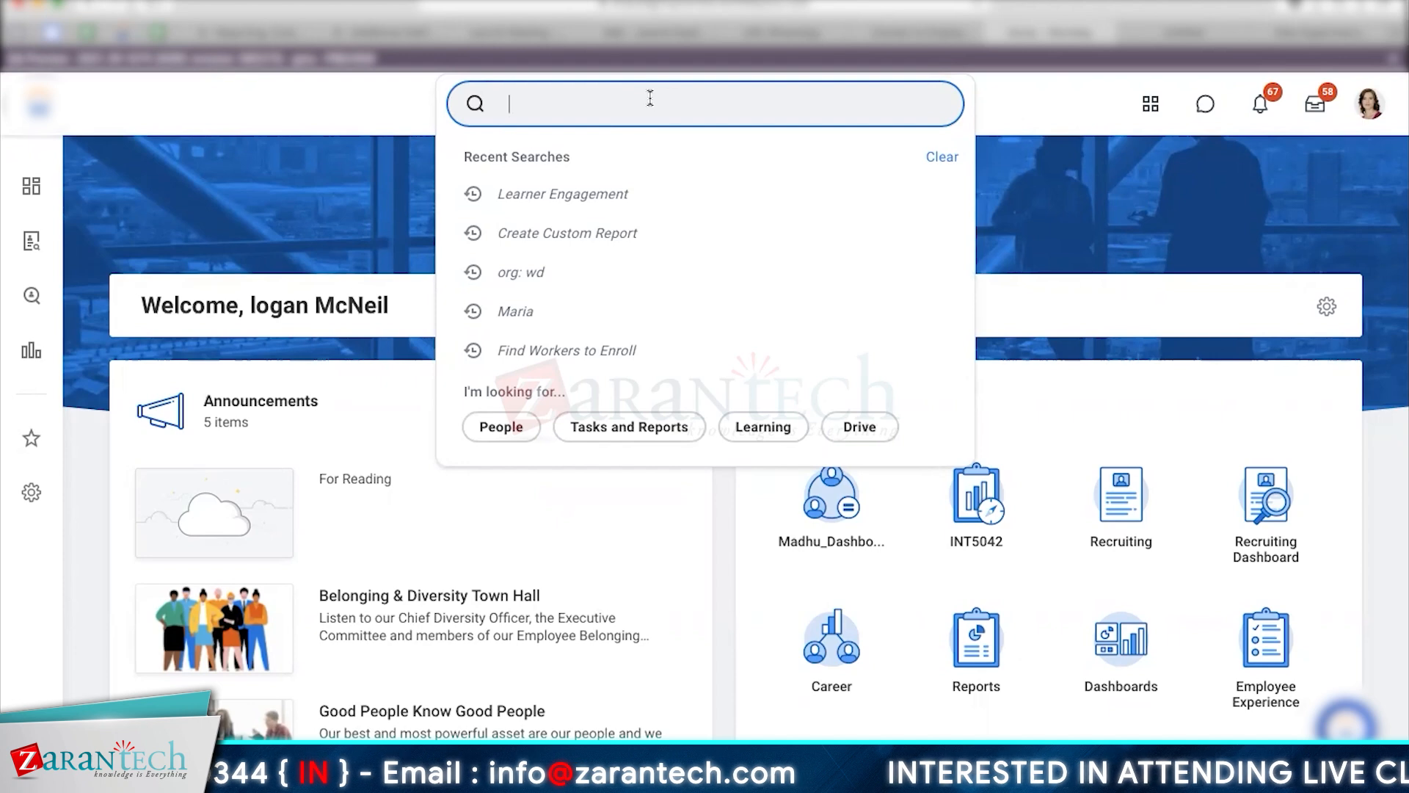
type("bp")
type(": promoto")
key("BackSpace")
key("BackSpace")
key("BackSpace")
type("job change")
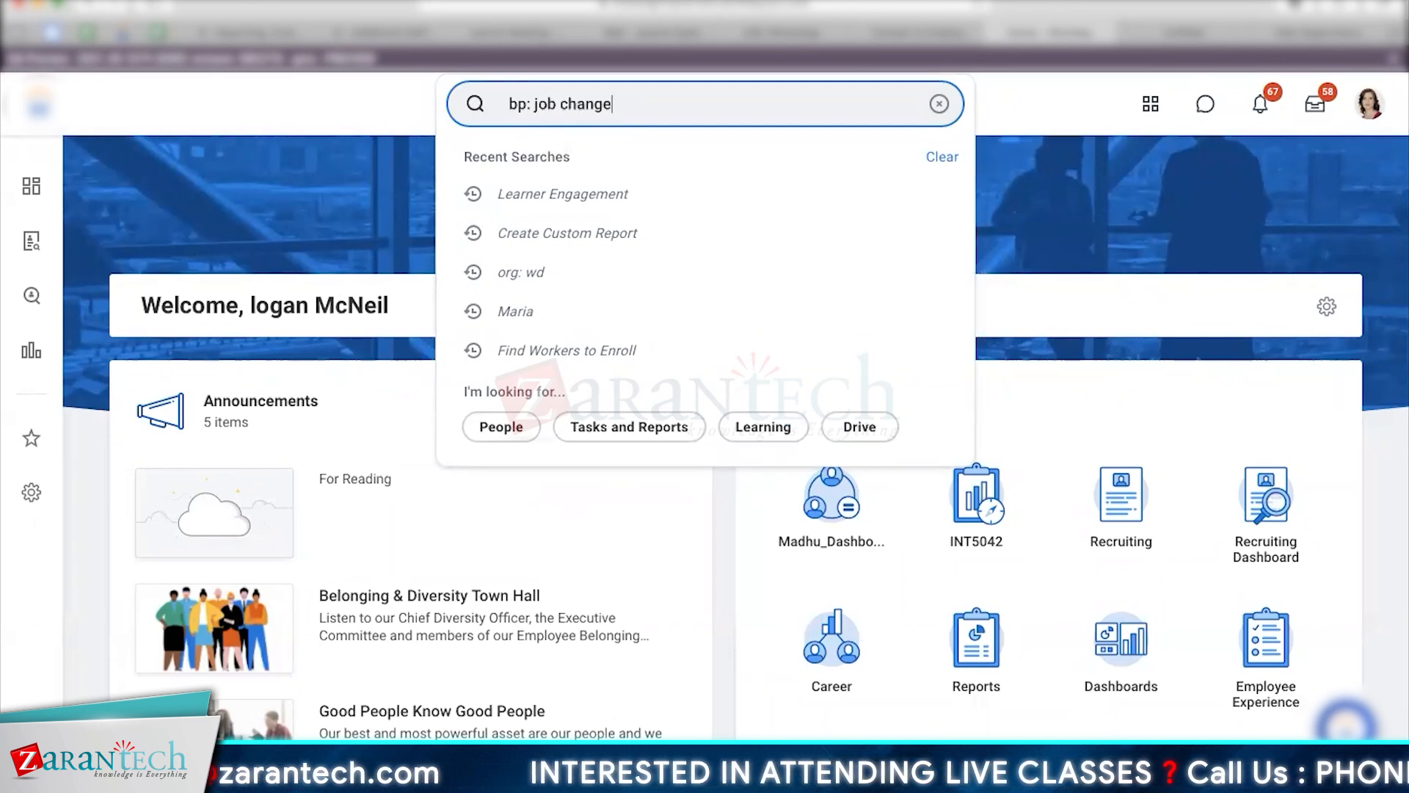
key("Return")
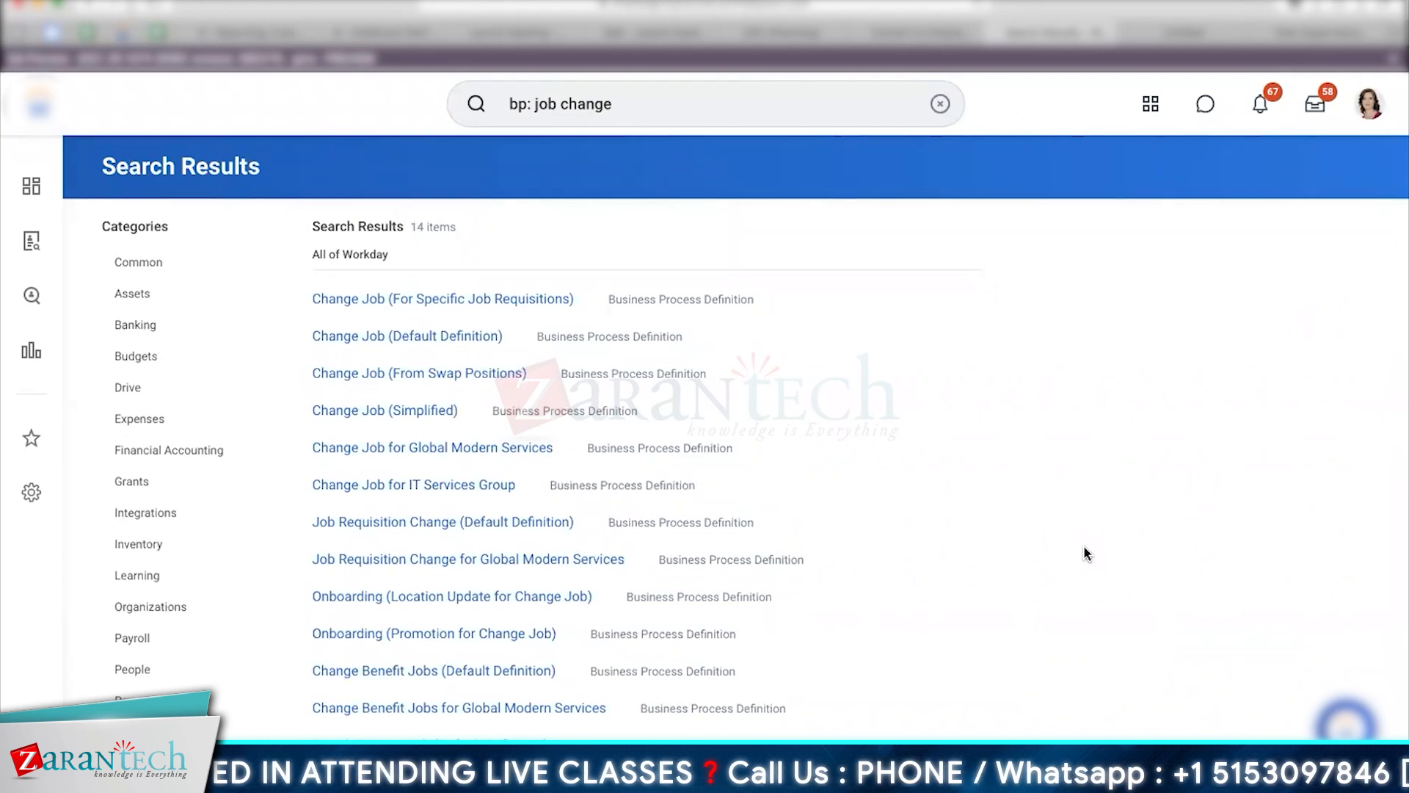
Open the Change Job for Global Modern Services business process definition and examine its business process steps.
scroll(1087, 554, "down", 2)
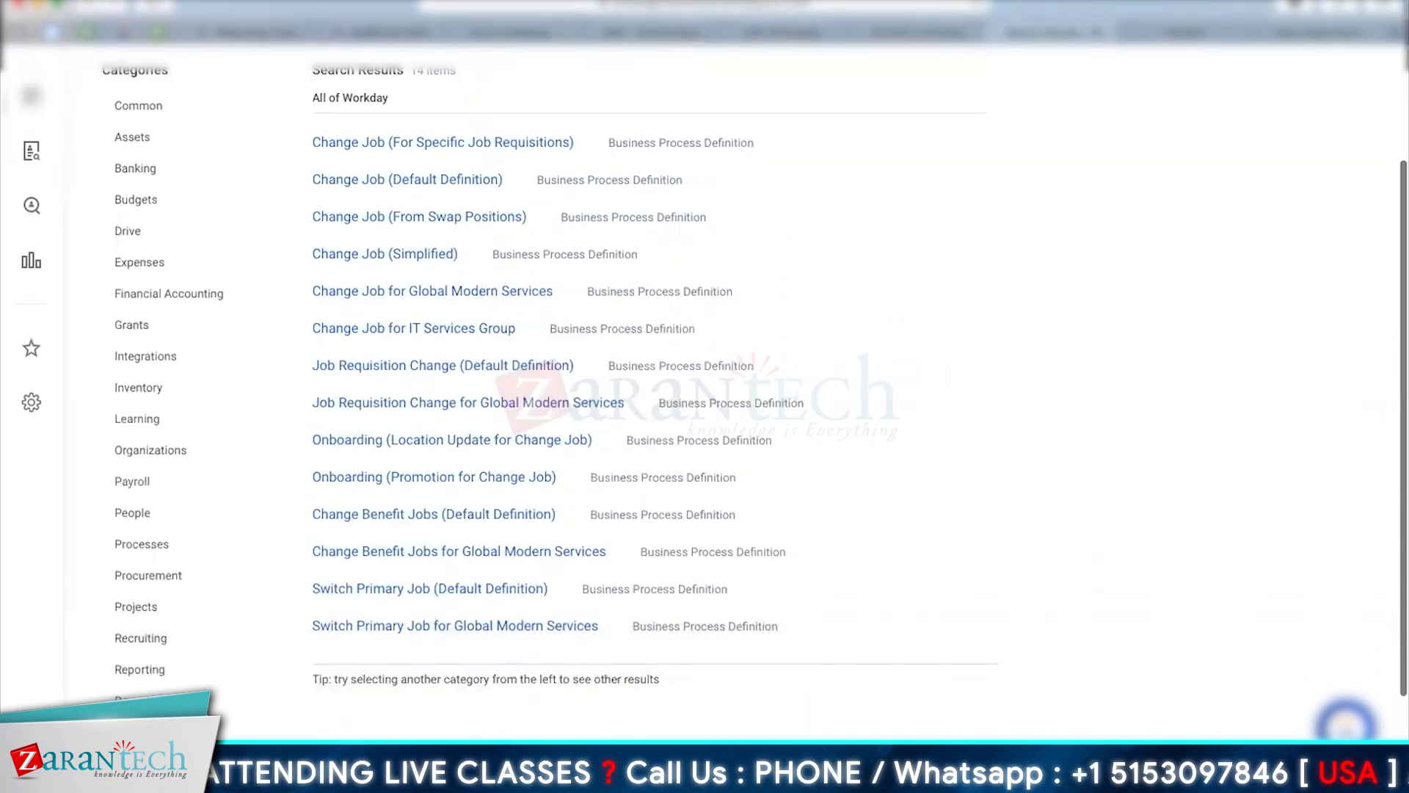
scroll(705, 396, "up", 1)
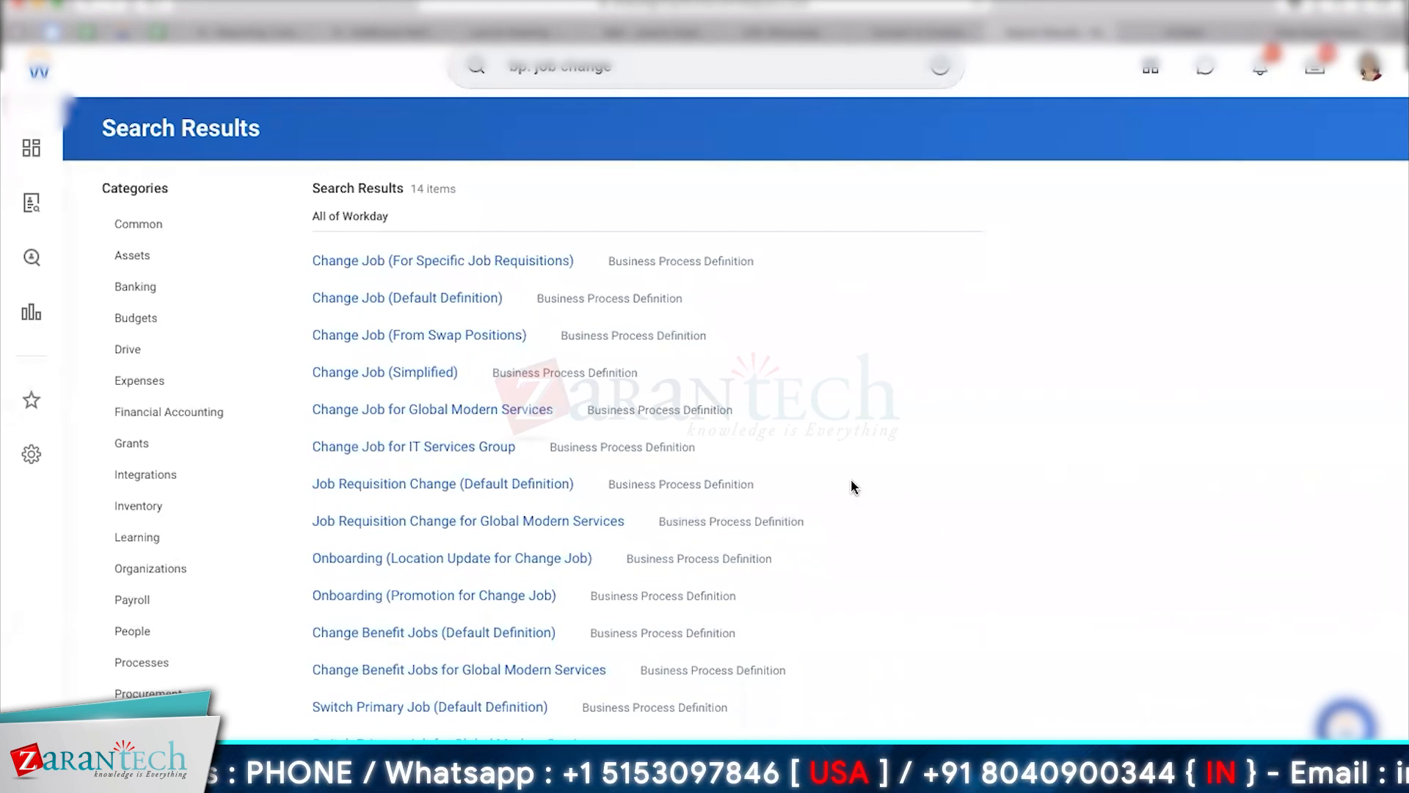
left_click(473, 410)
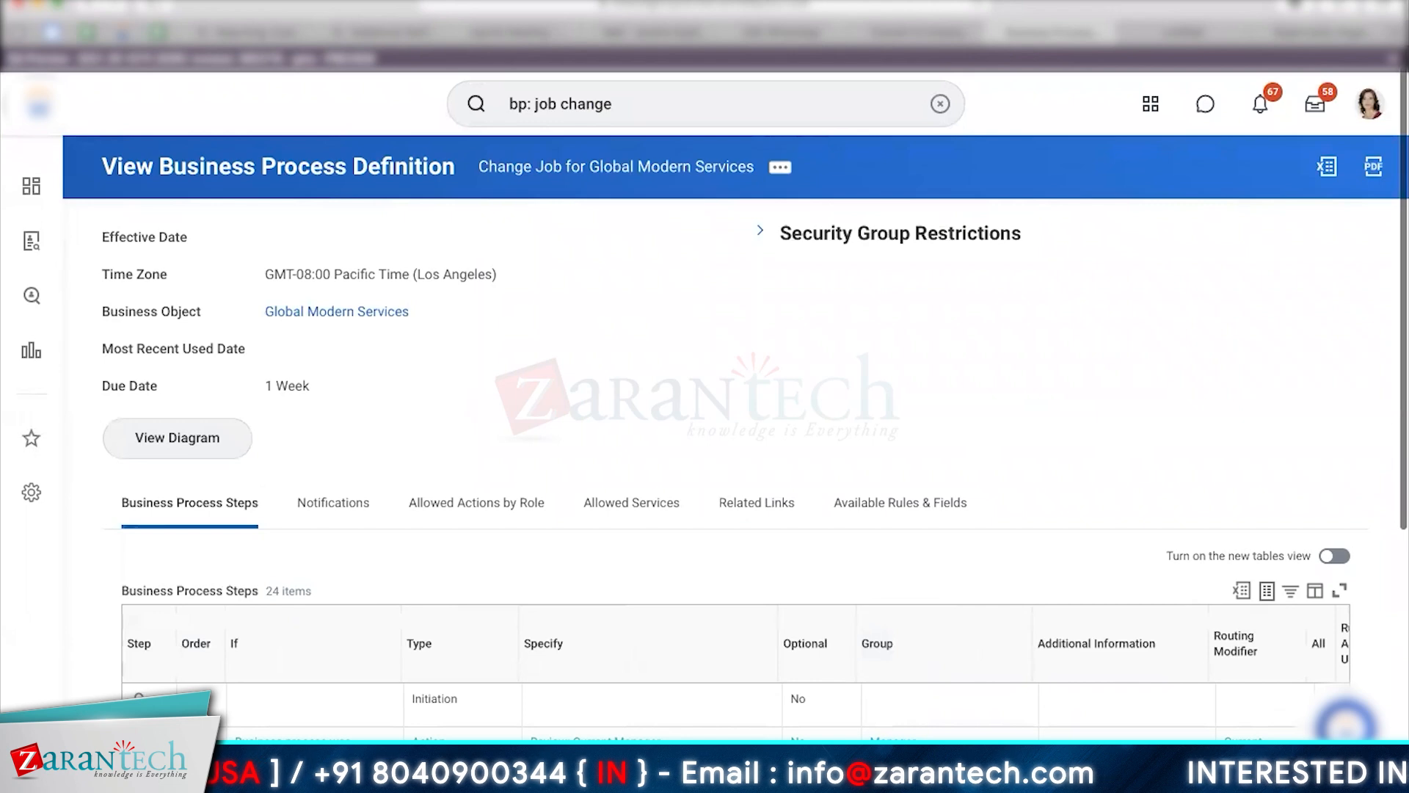
scroll(705, 397, "down", 5)
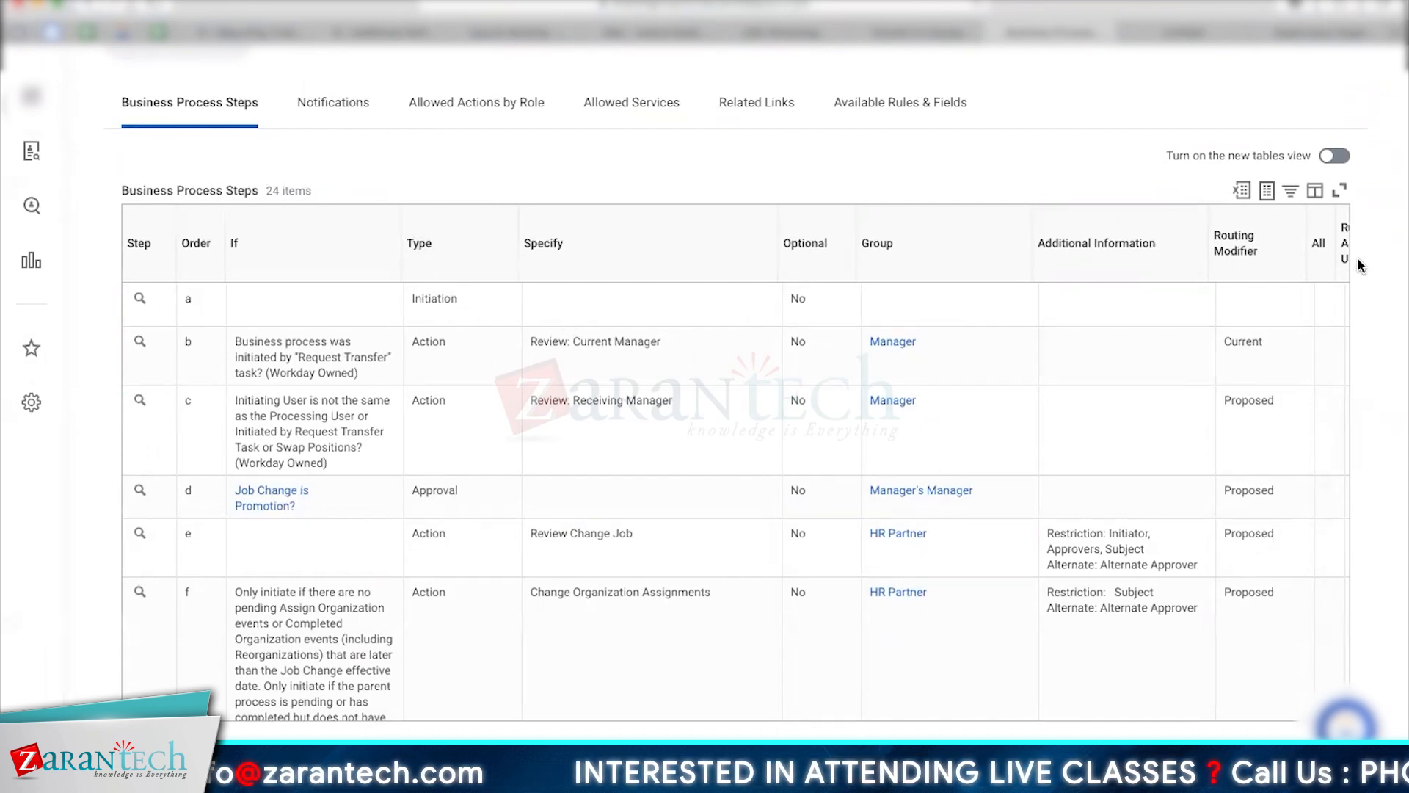
scroll(1396, 307, "up", 1)
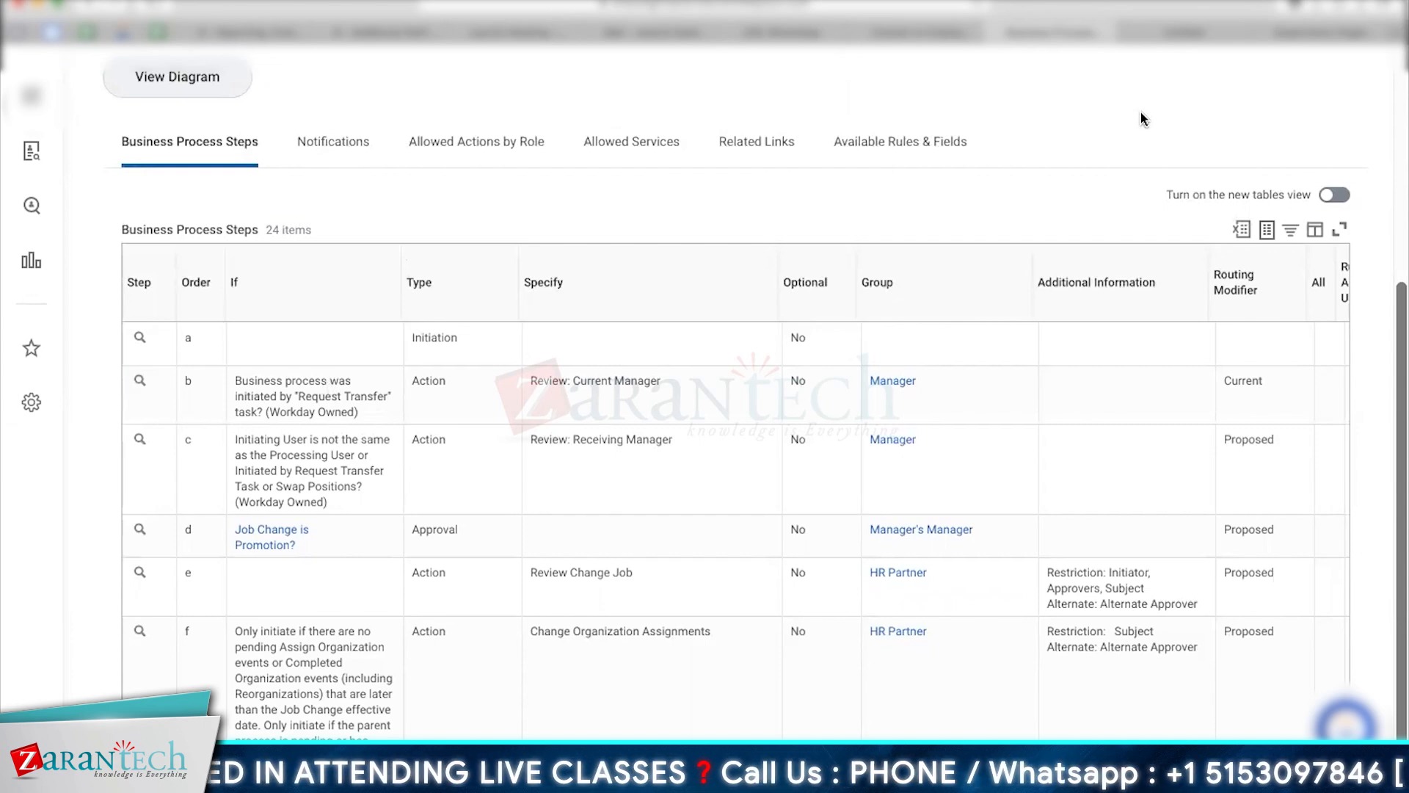
Search for promotion business process definitions with "bp: promotion".
scroll(1141, 119, "up", 9)
double_click(630, 104)
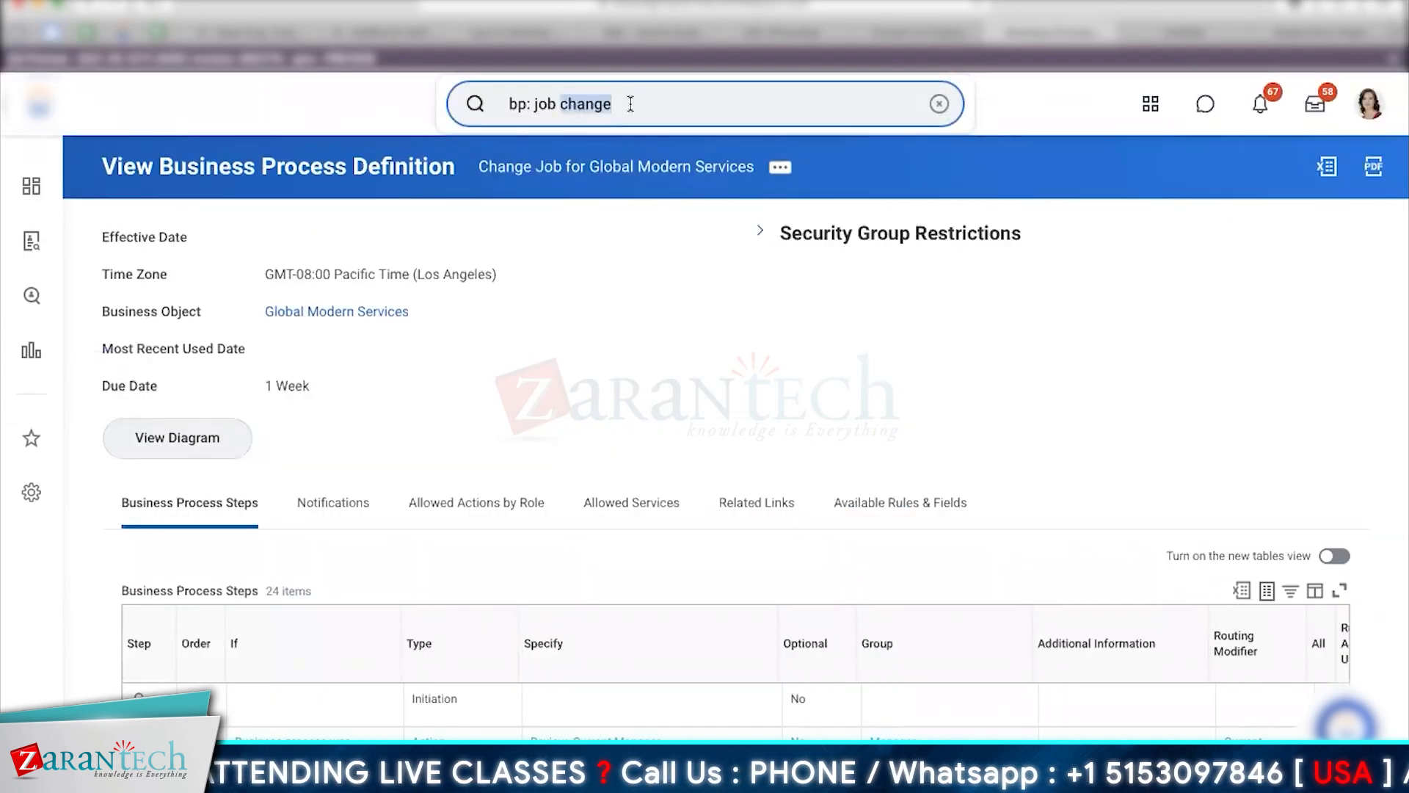
key("BackSpace")
key("BackSpace")
key("BackSpace")
key("BackSpace")
type("romotion")
key("Return")
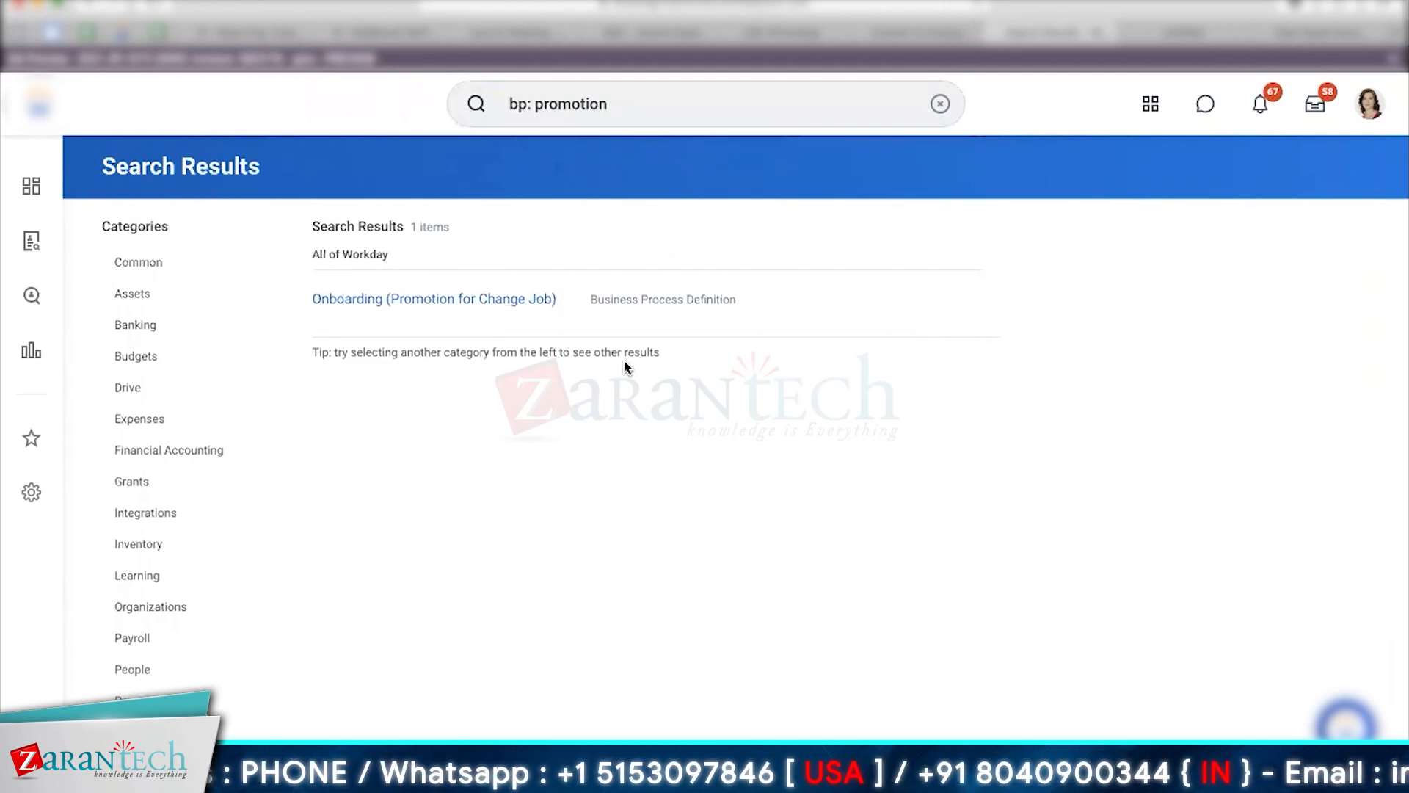
double_click(538, 104)
left_click(646, 106)
triple_click(652, 106)
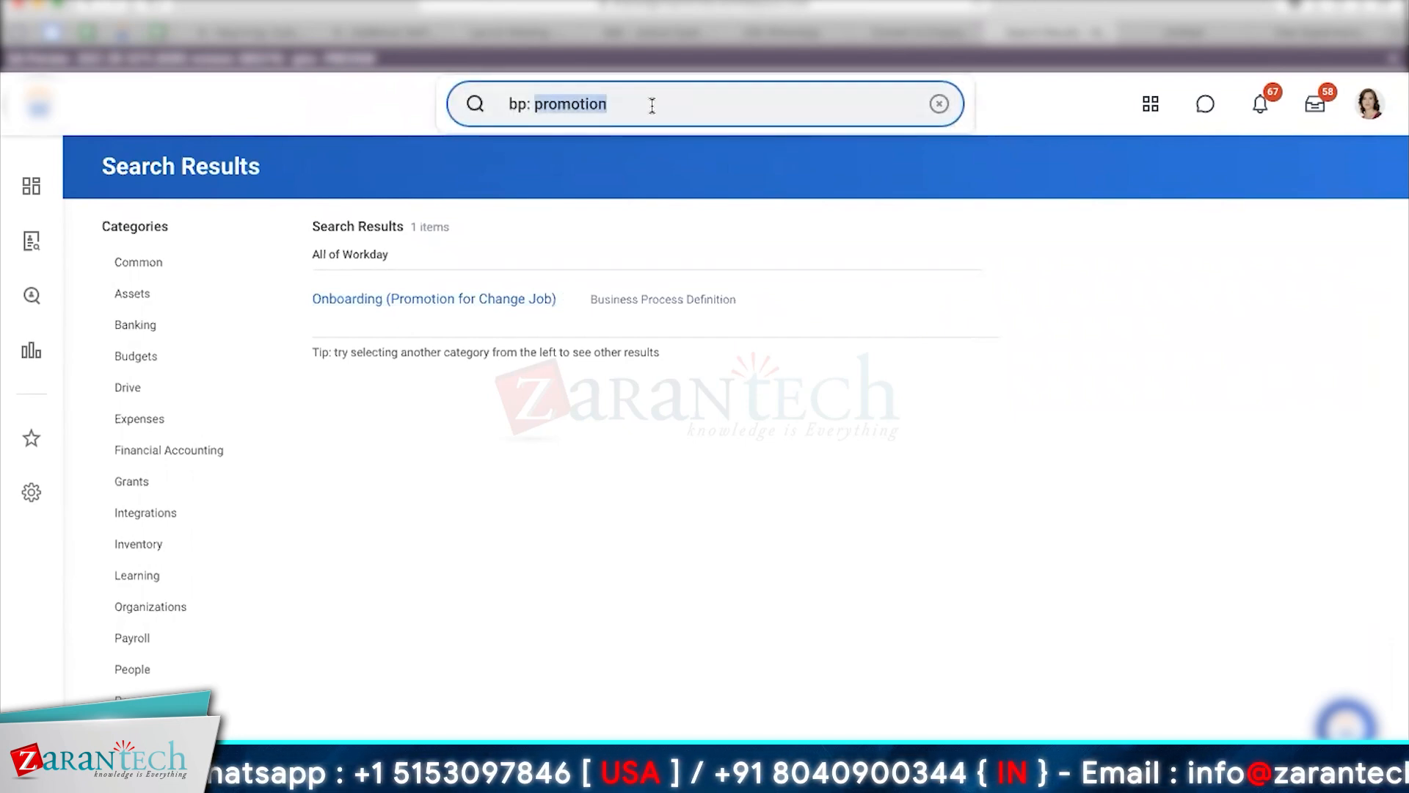
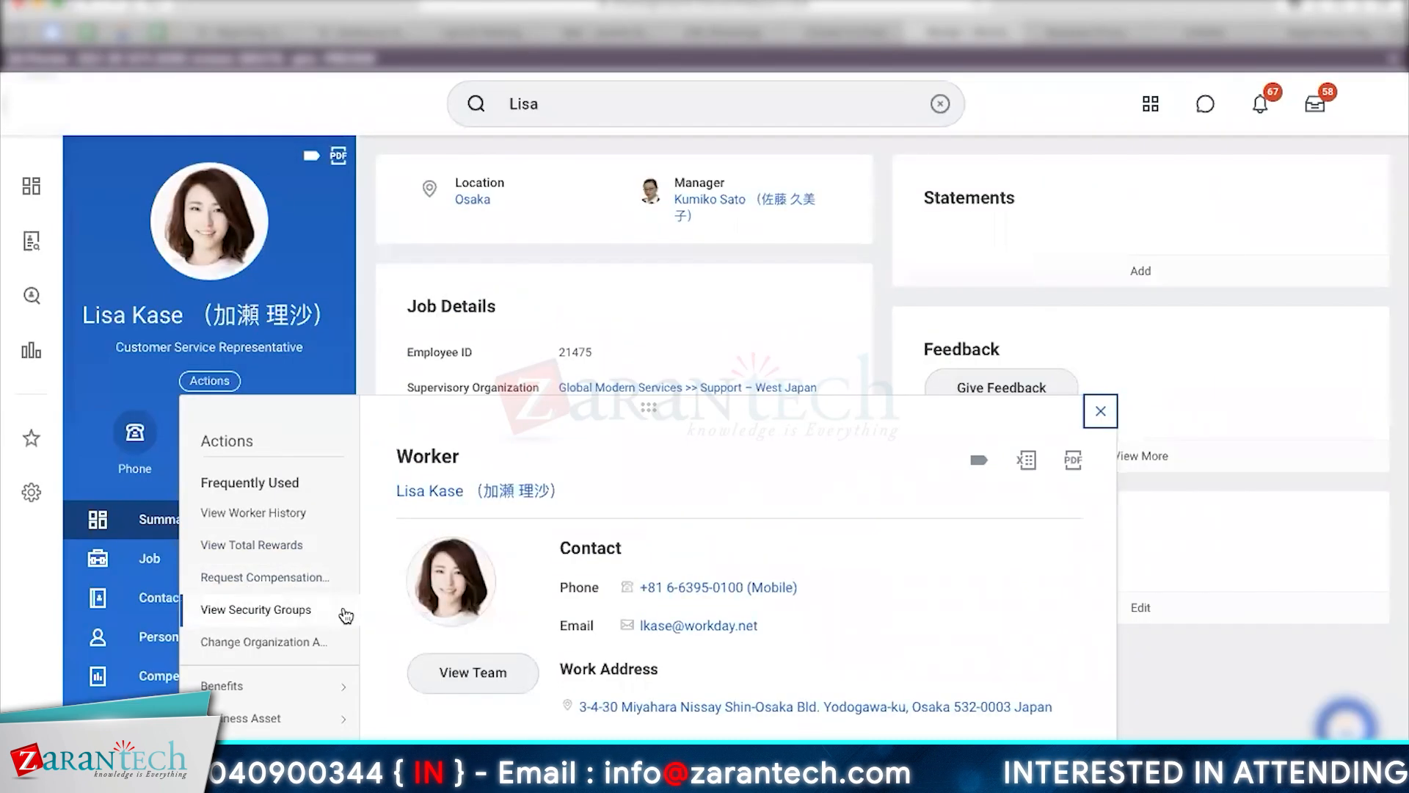
Look through the full list of related actions available for the Customer Service Representative worker.
scroll(390, 627, "down", 1)
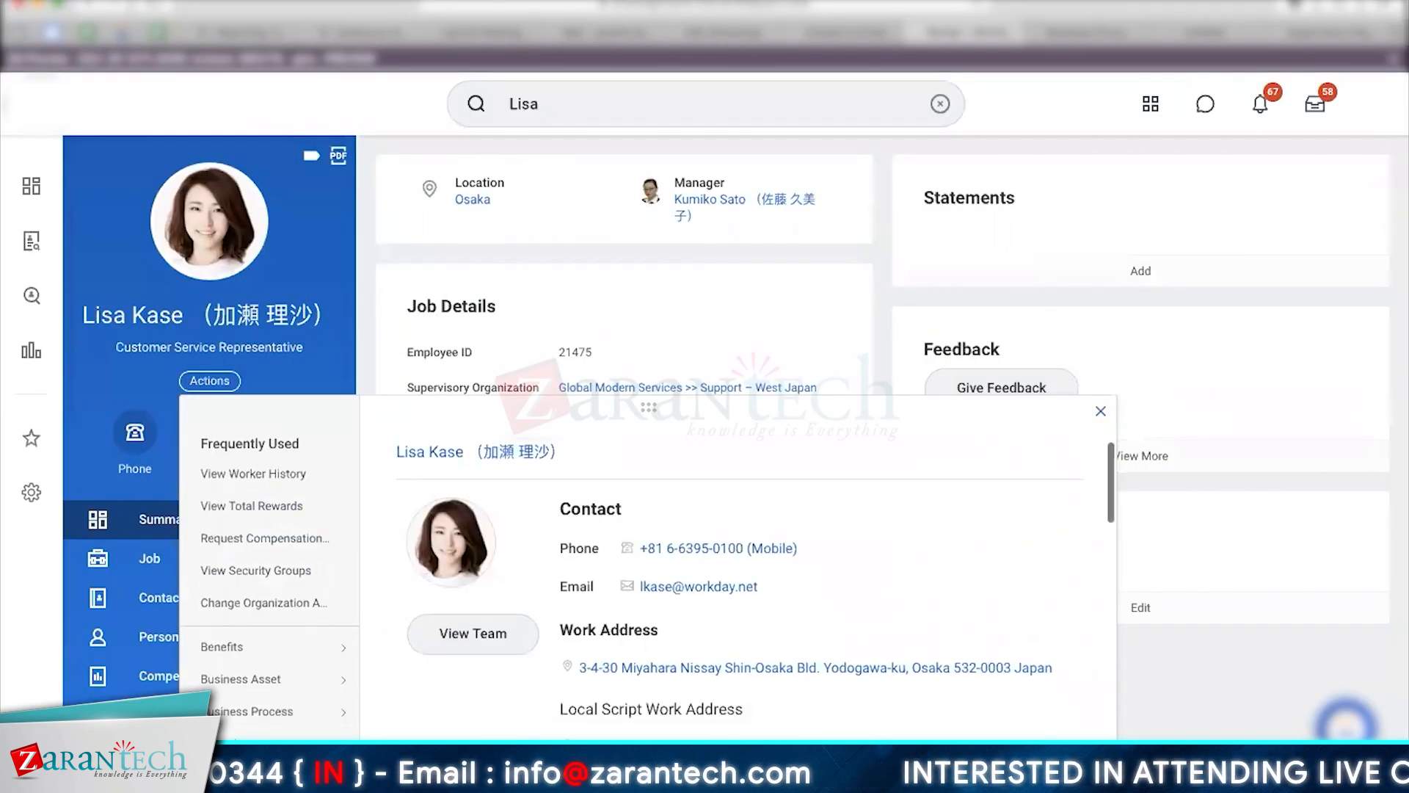
scroll(330, 587, "down", 8)
mouse_move(320, 527)
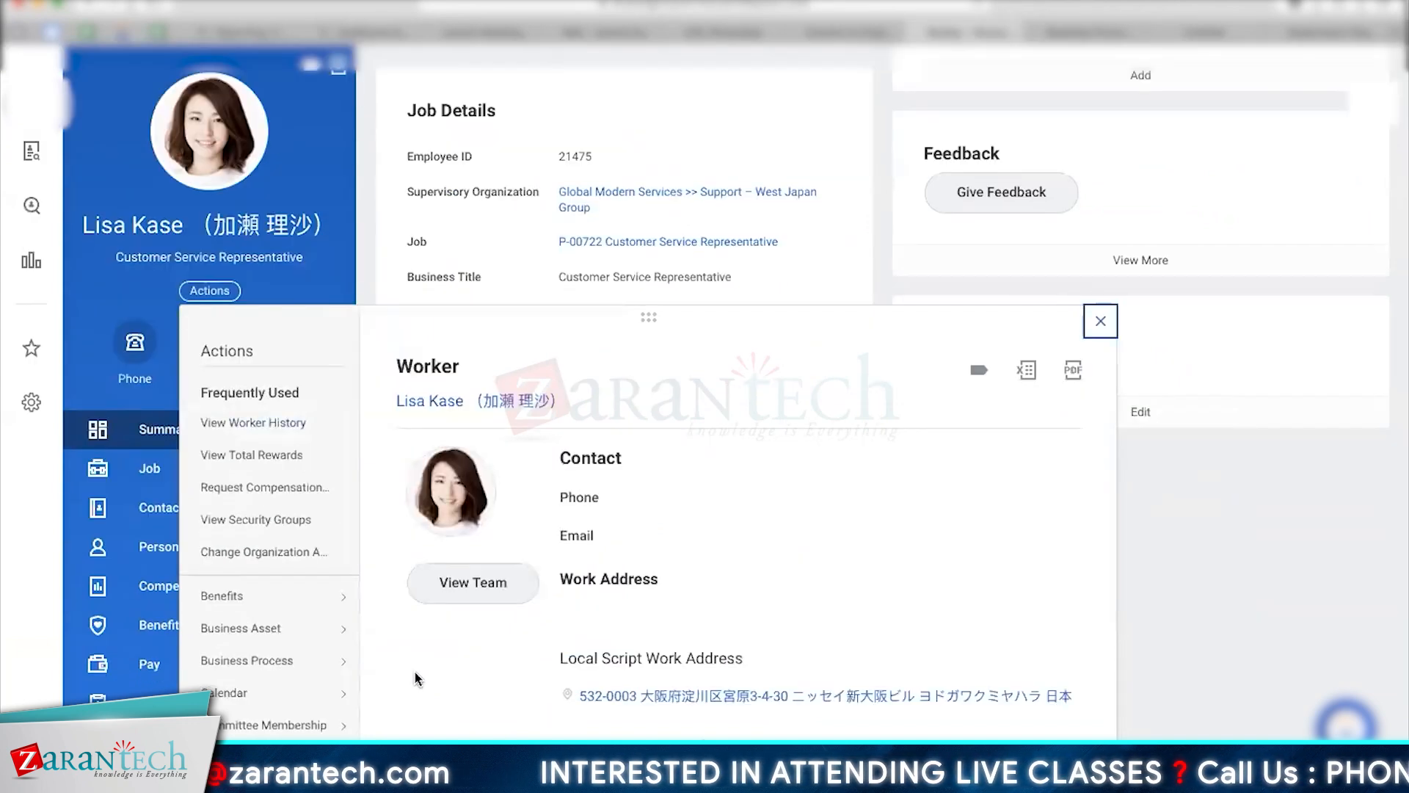
scroll(414, 671, "down", 5)
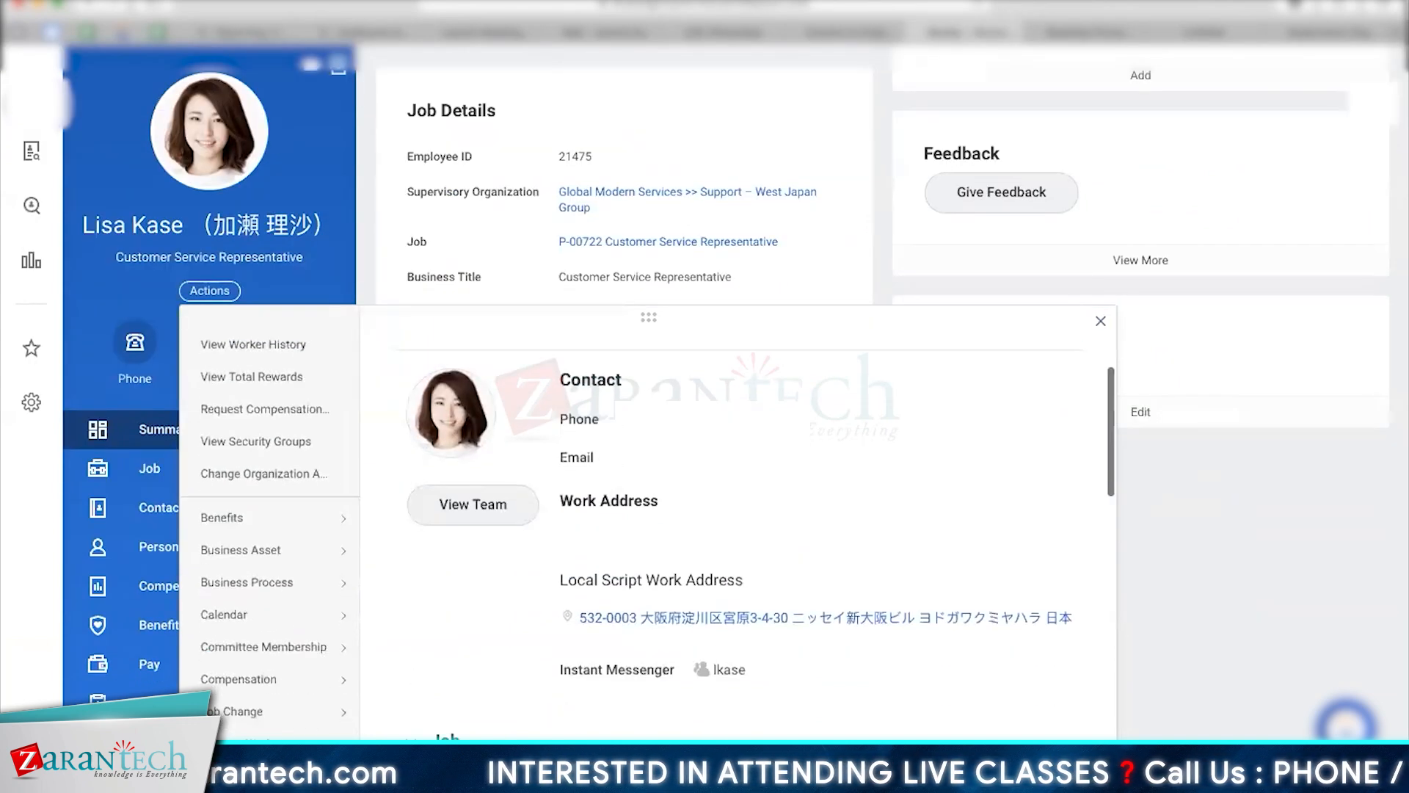
scroll(646, 521, "down", 7)
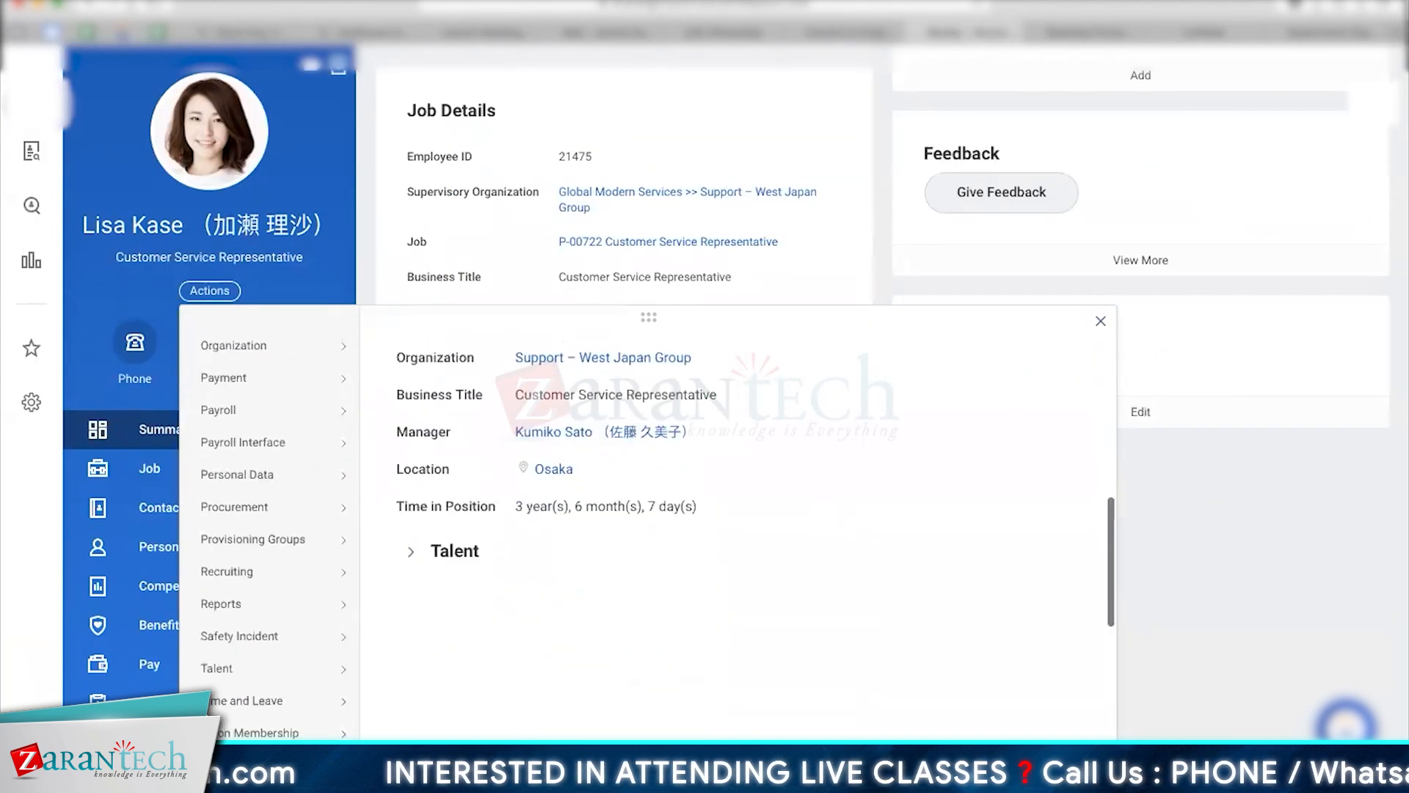
scroll(646, 521, "down", 3)
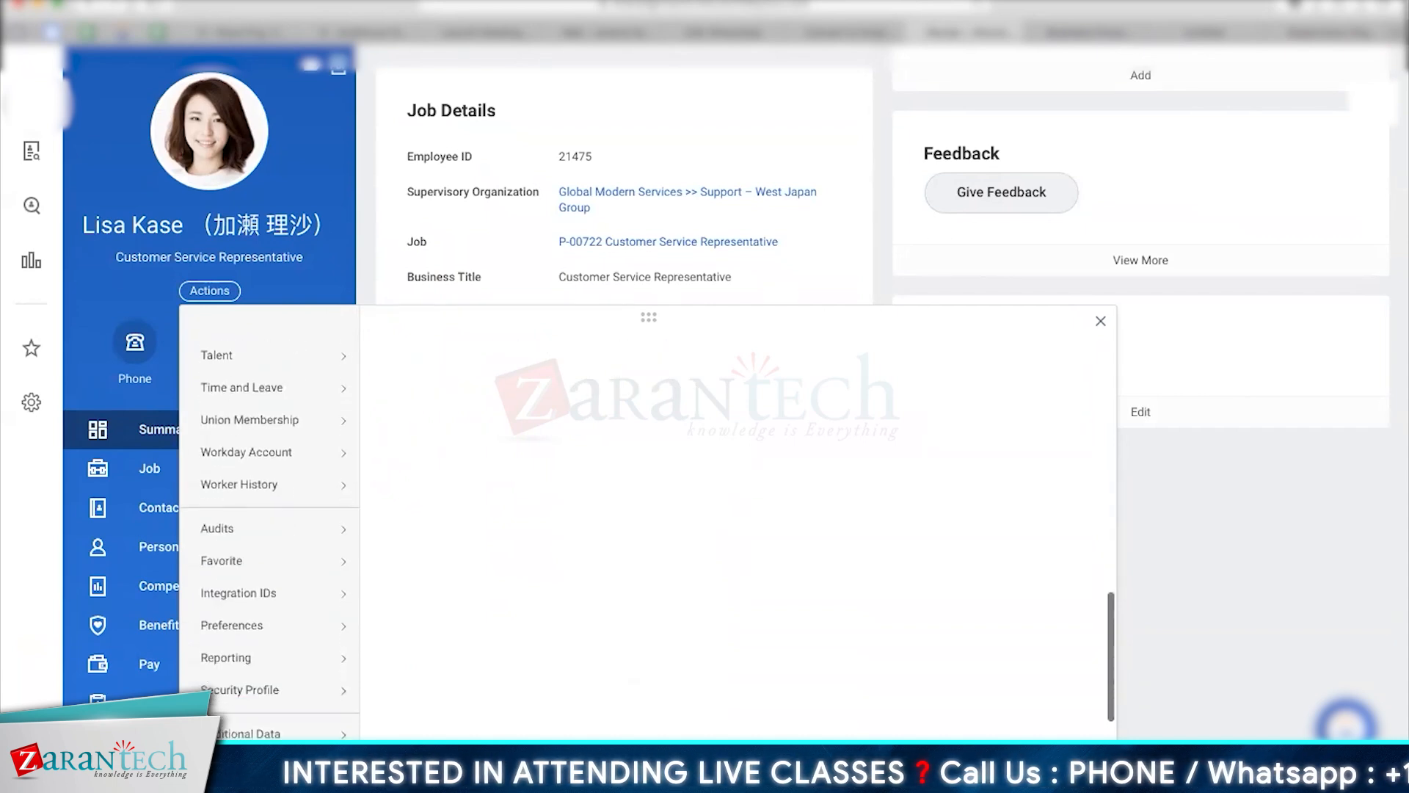
Start the Terminate Employee transaction for the Customer Service Representative and look over its Reason, Notice Period and Details sections.
scroll(646, 521, "up", 8)
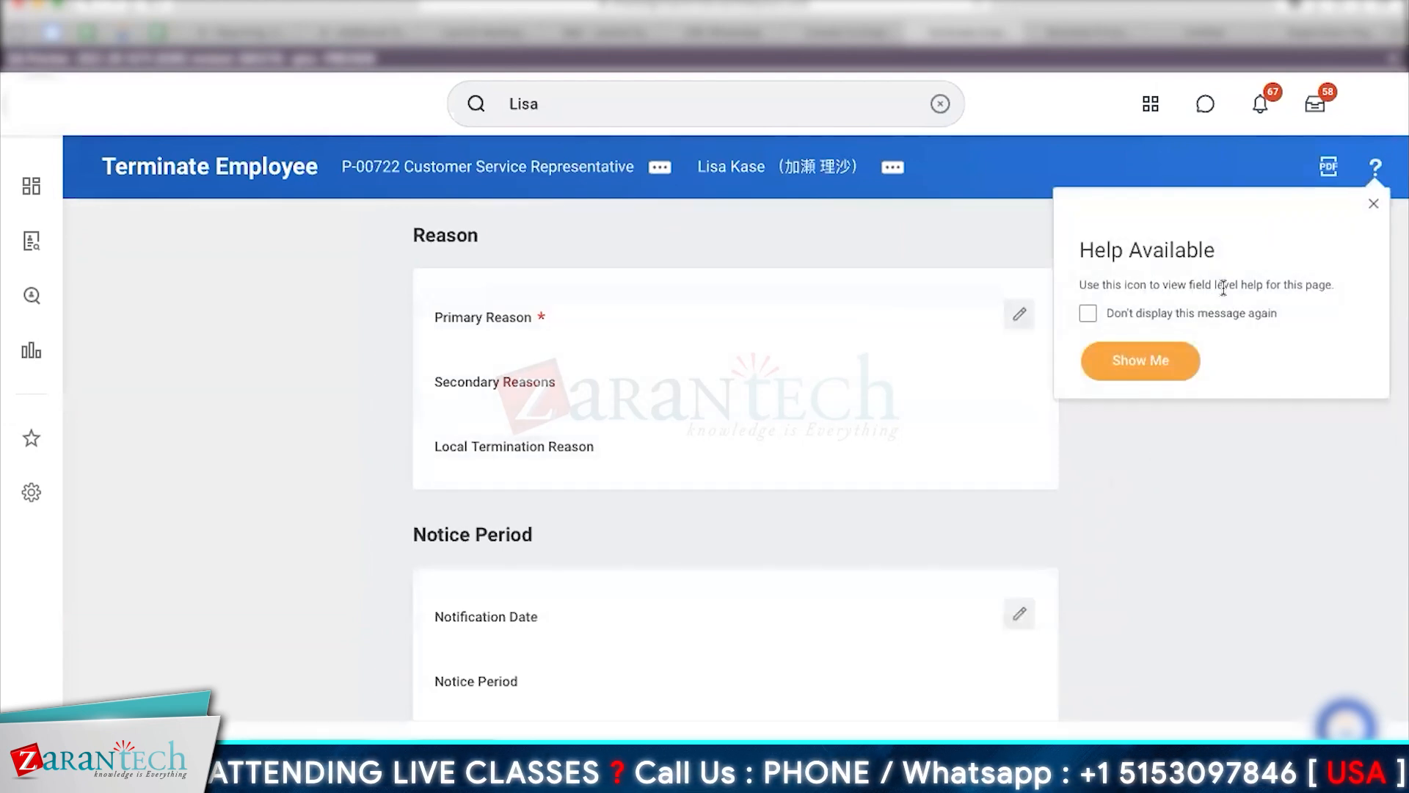
left_click(1156, 510)
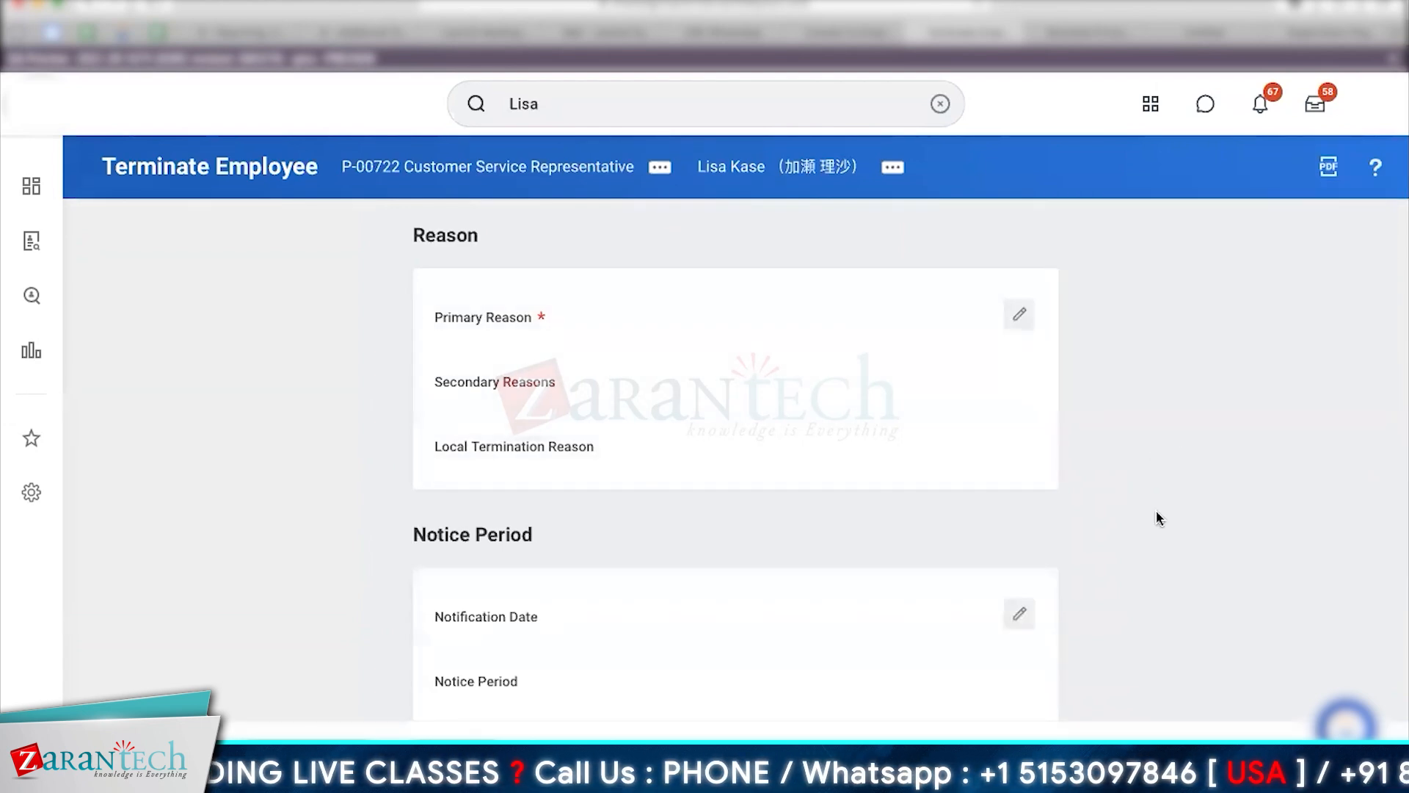
scroll(1156, 510, "down", 3)
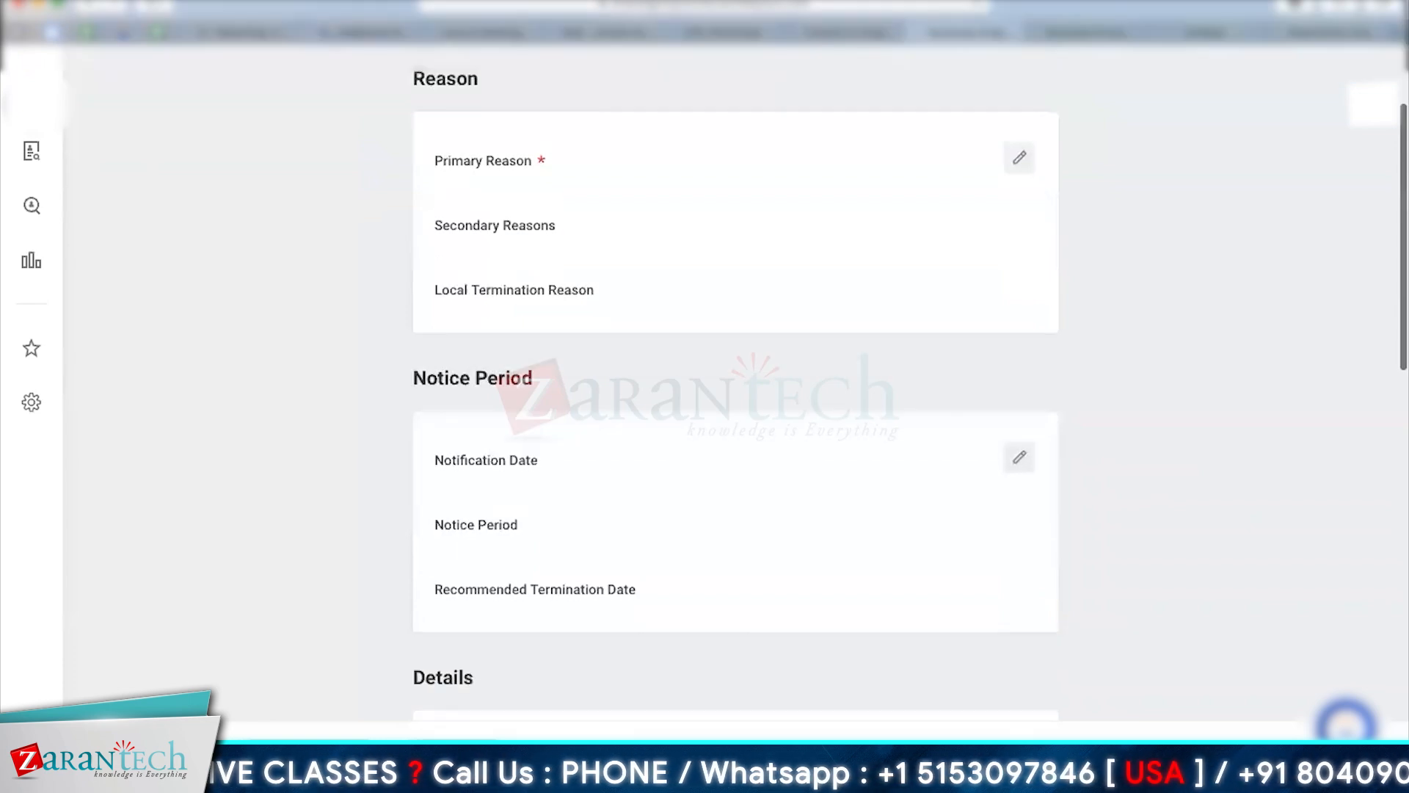
scroll(734, 367, "down", 2)
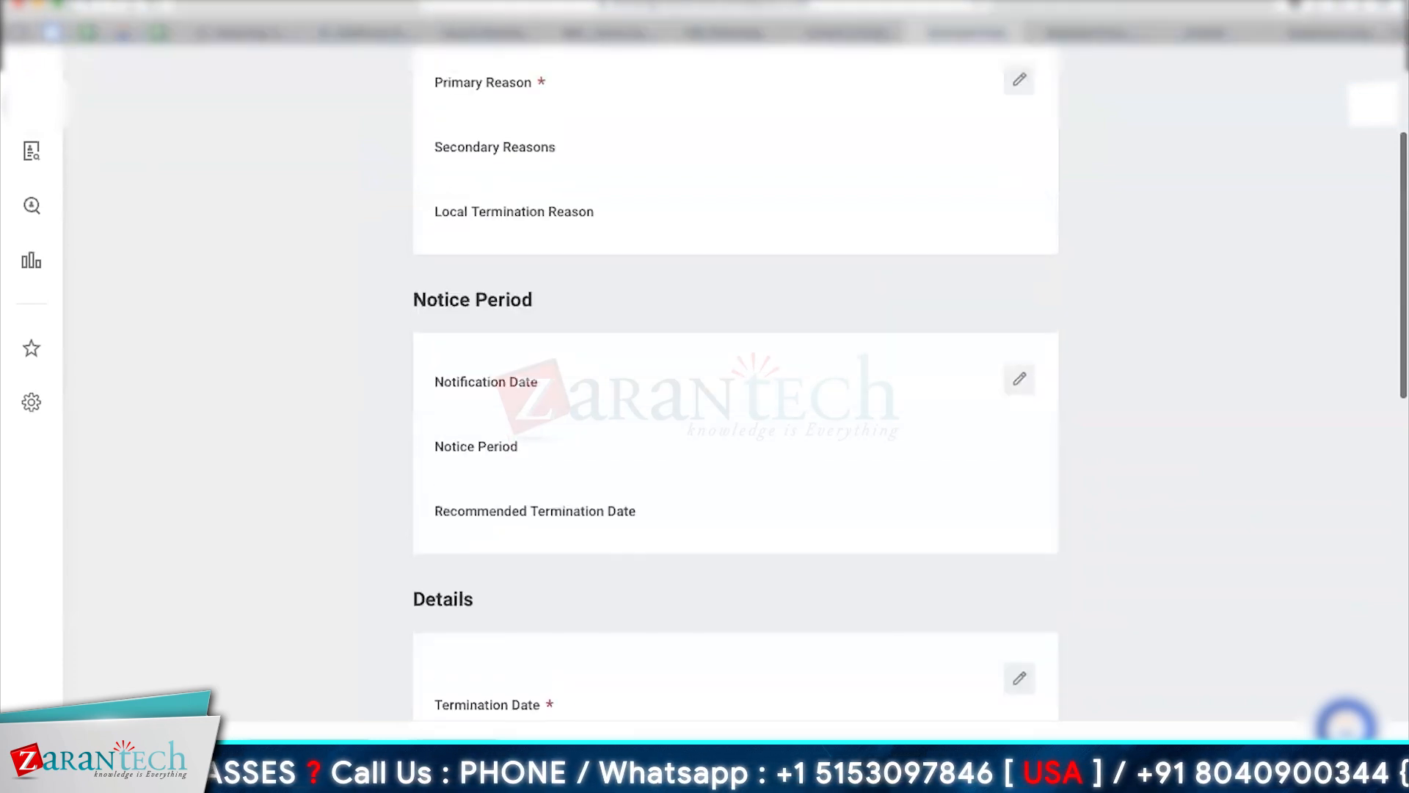
scroll(1020, 235, "up", 3)
Set the primary termination reason to Involuntary > Poor Job Performance.
left_click(1020, 235)
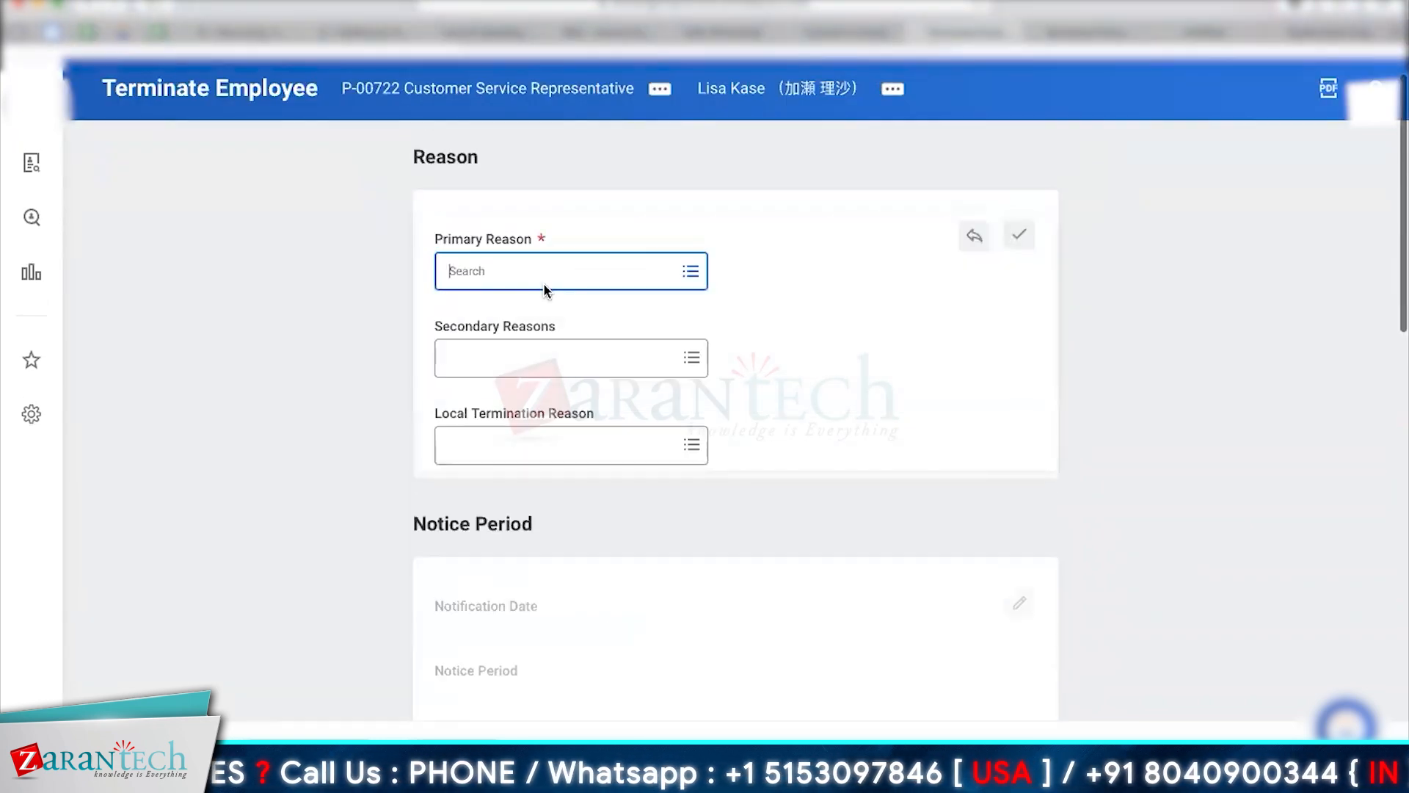
left_click(494, 274)
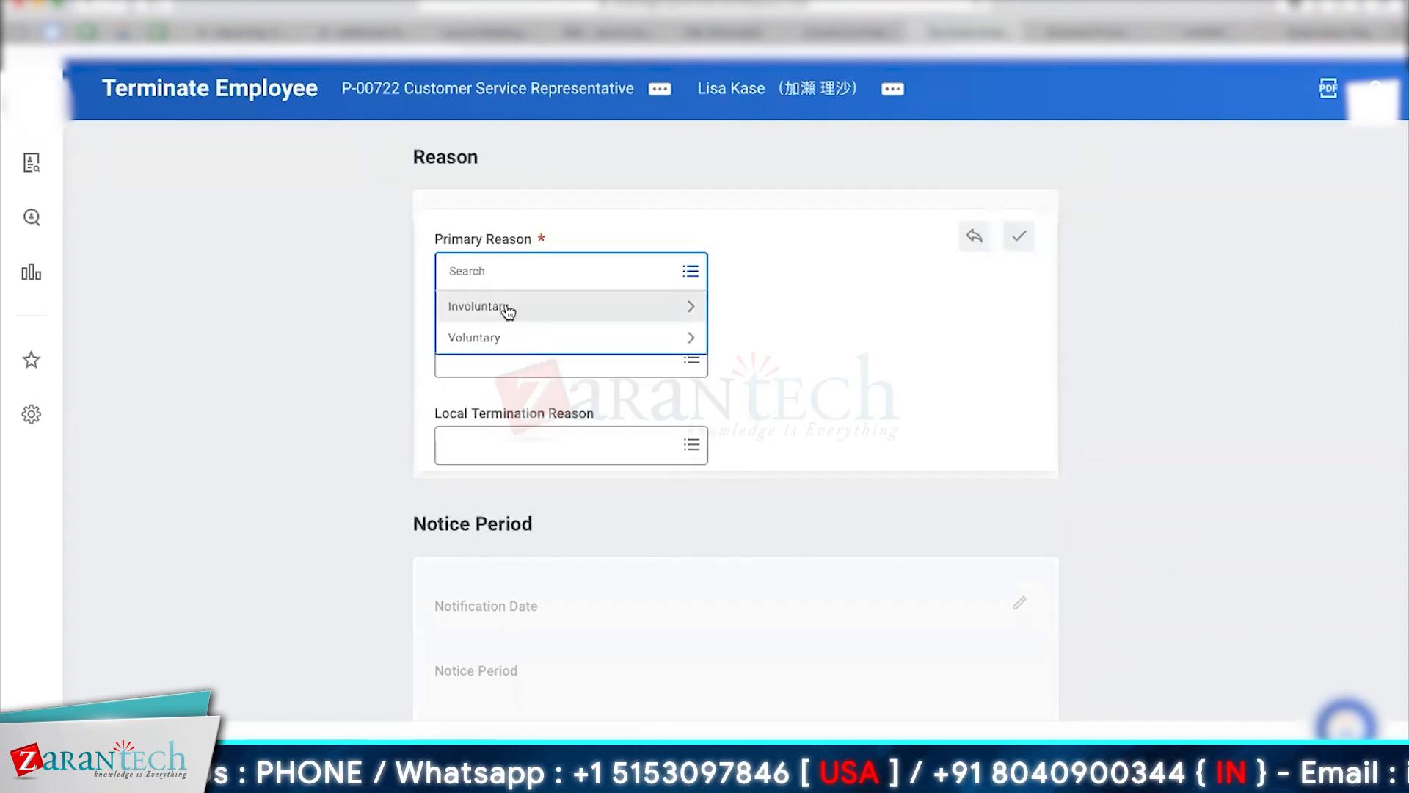
left_click(505, 308)
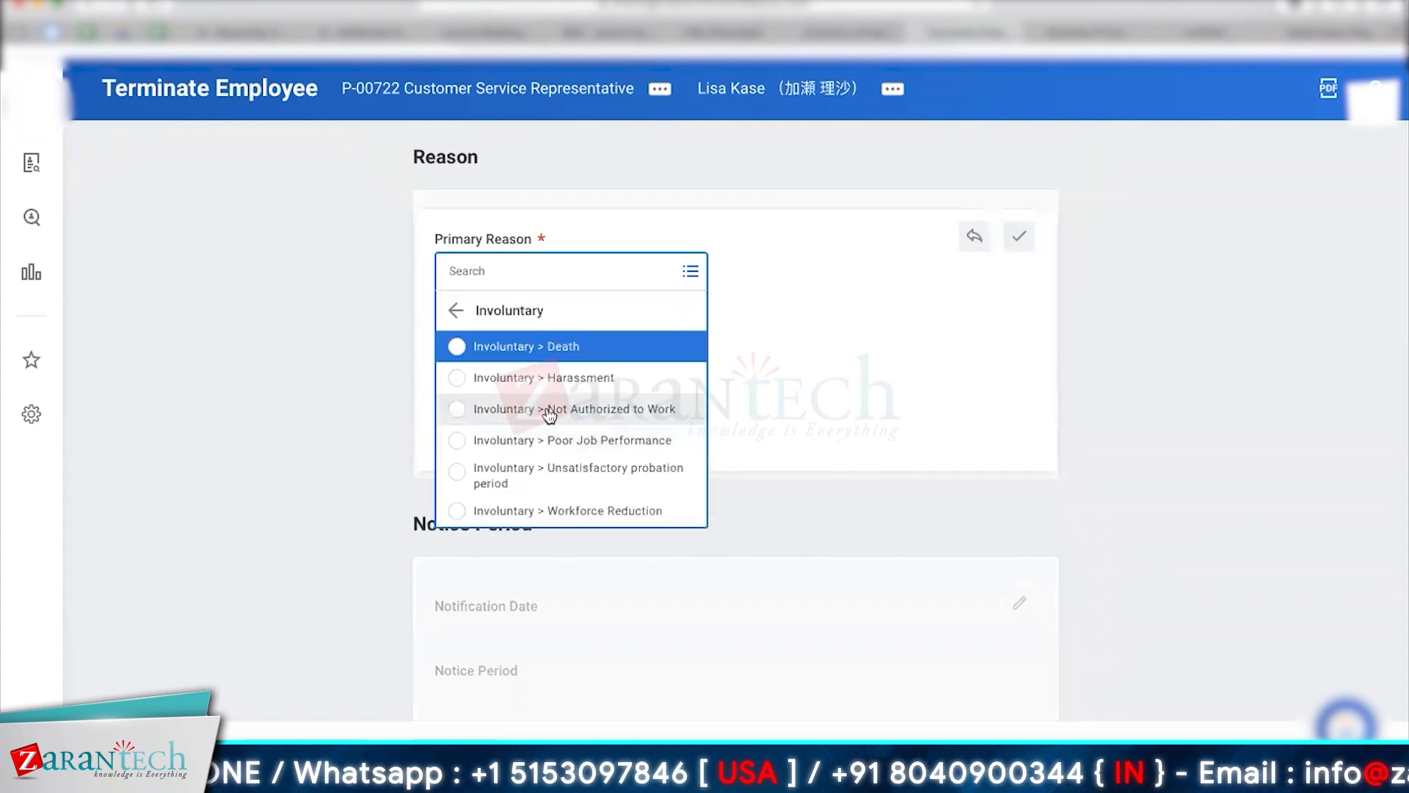
left_click(562, 353)
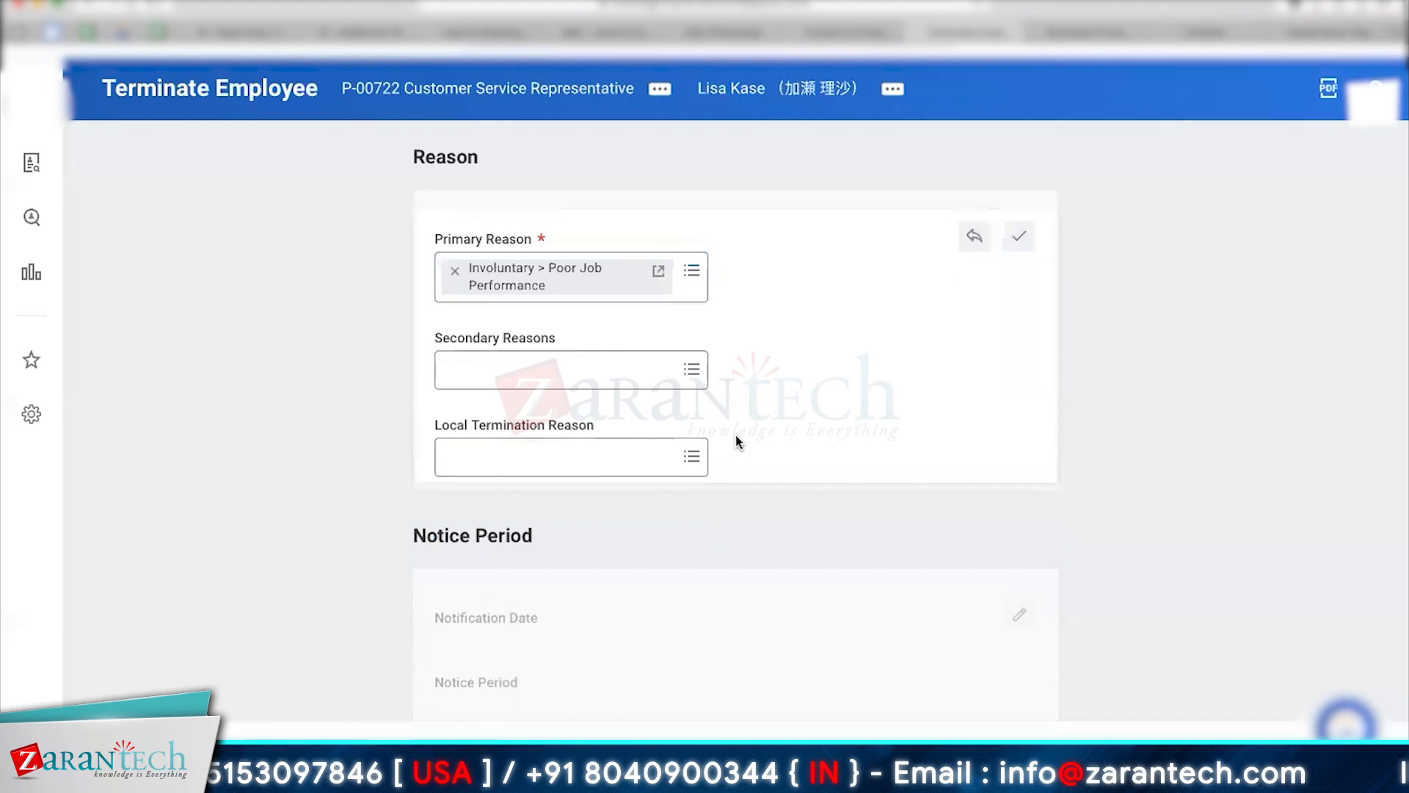
Set the secondary reason to Involuntary > Not Authorized to Work and the local termination reason to Termination by consent.
left_click(570, 376)
left_click(582, 409)
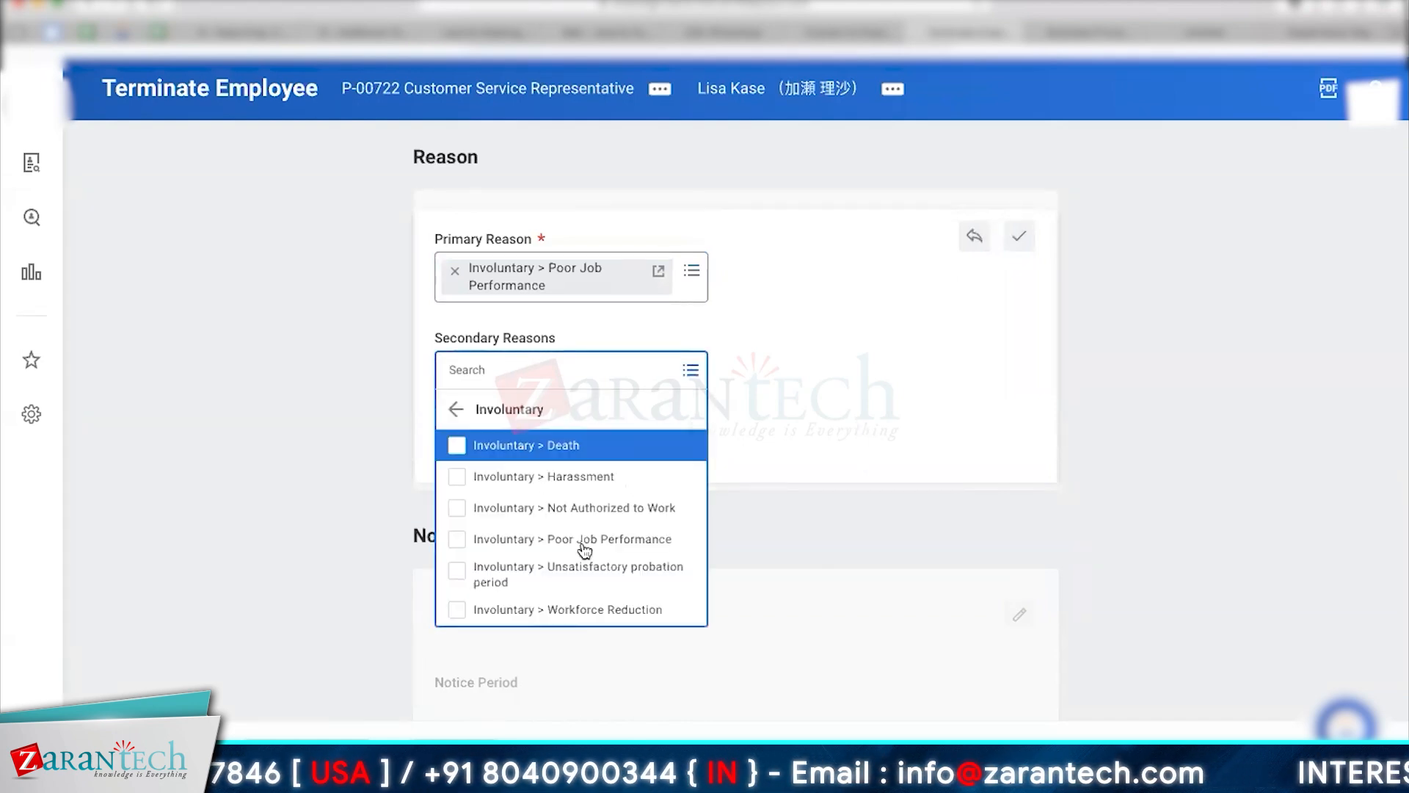
left_click(587, 539)
left_click(458, 364)
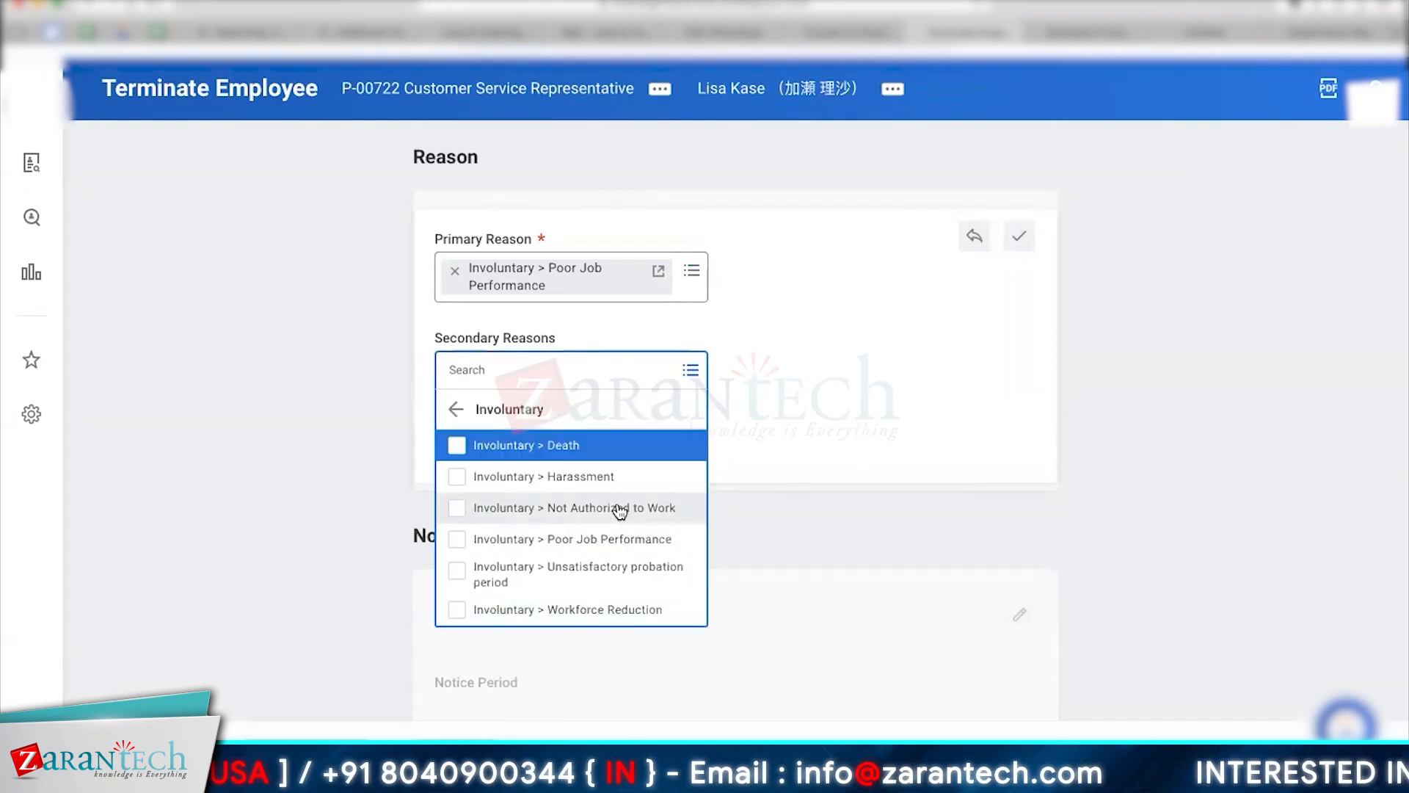
left_click(620, 509)
left_click(885, 475)
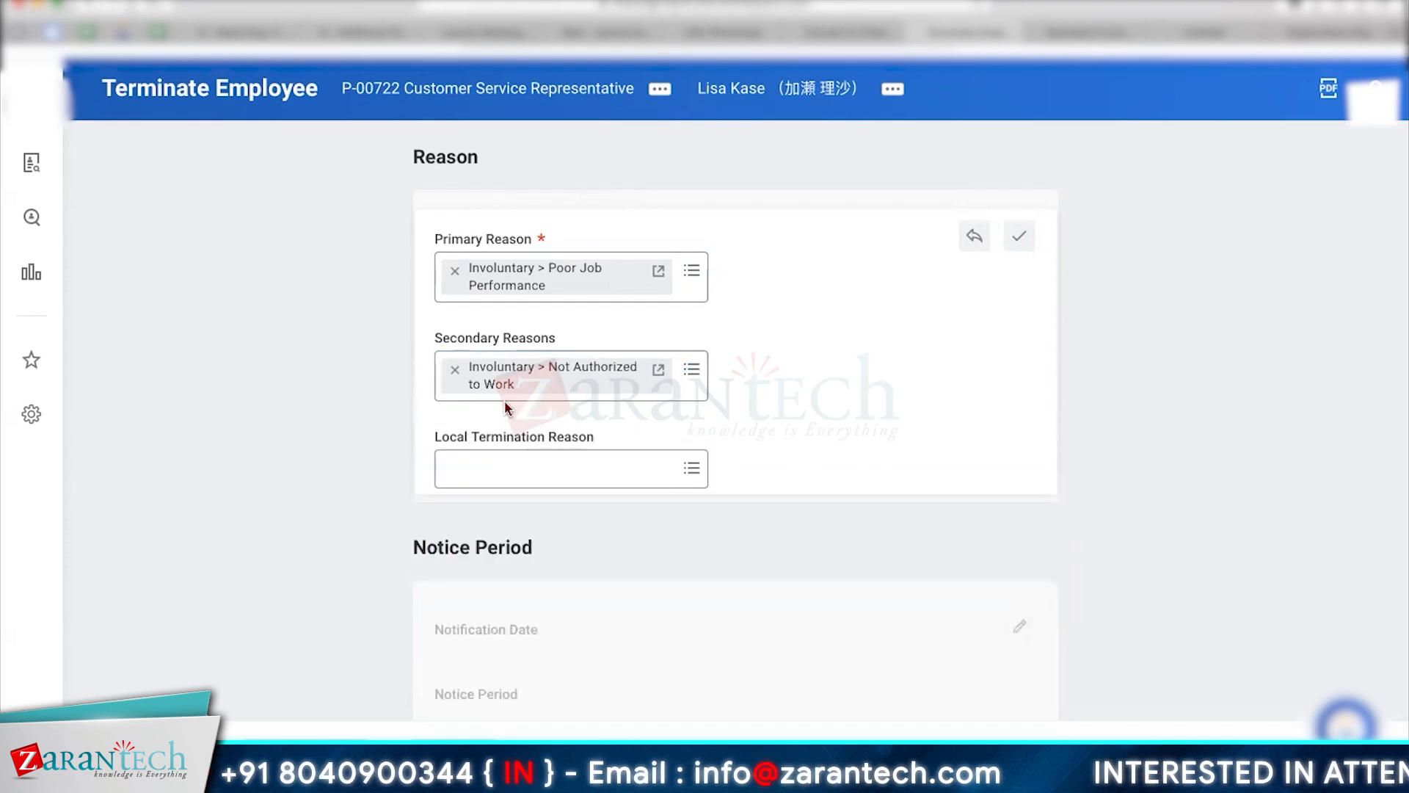
left_click(538, 478)
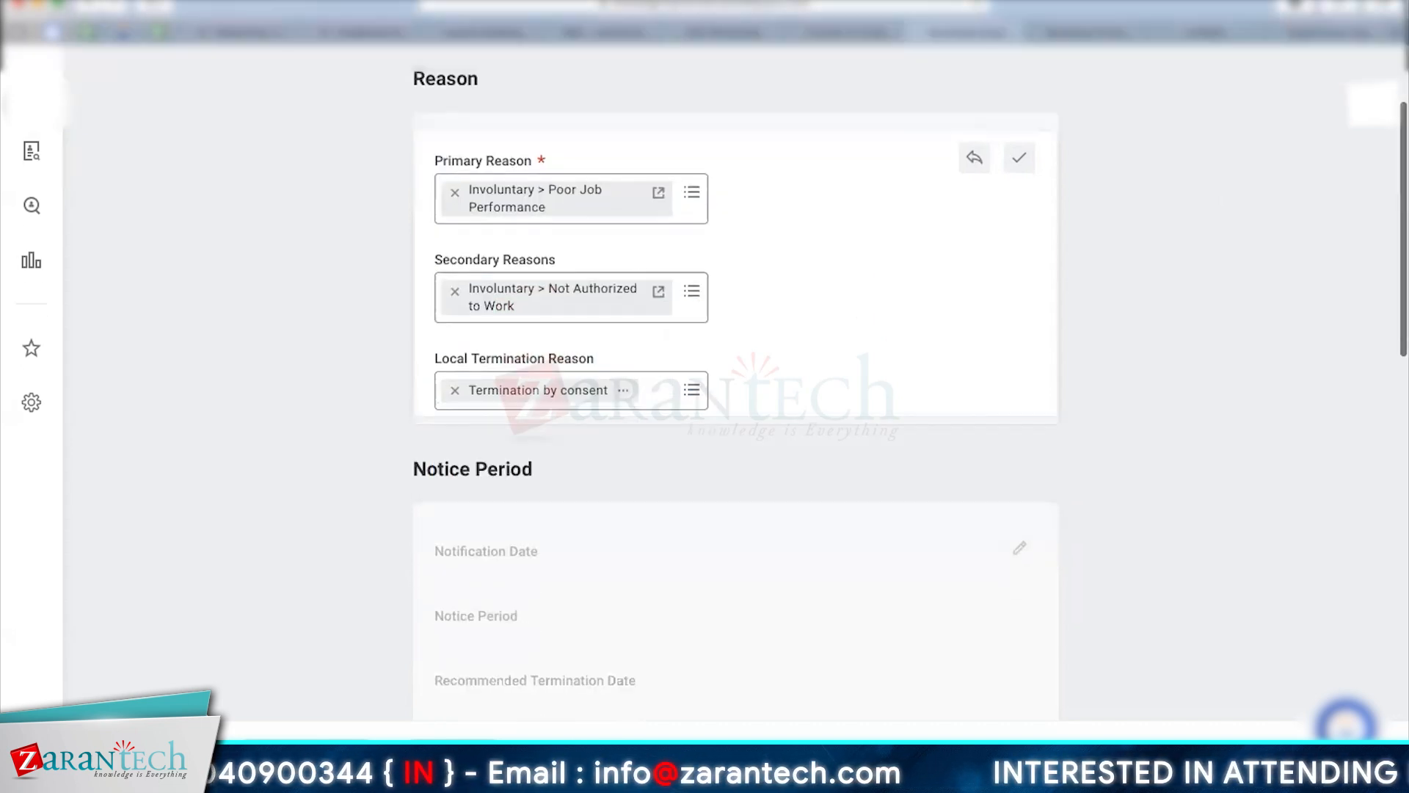
Fill in the notification date for the notice period and complete the termination dates in the Details section.
scroll(734, 397, "down", 3)
left_click(677, 386)
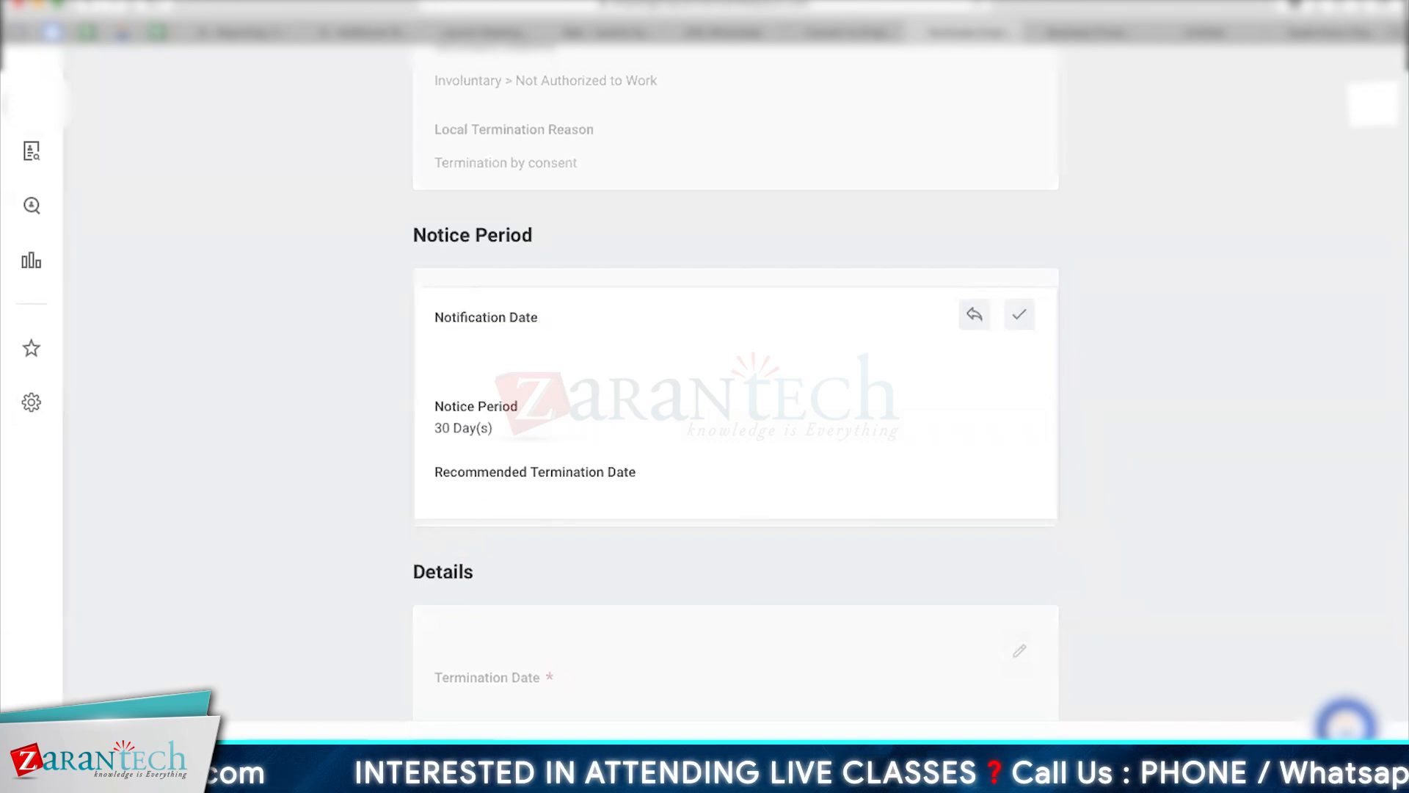
scroll(438, 299, "down", 2)
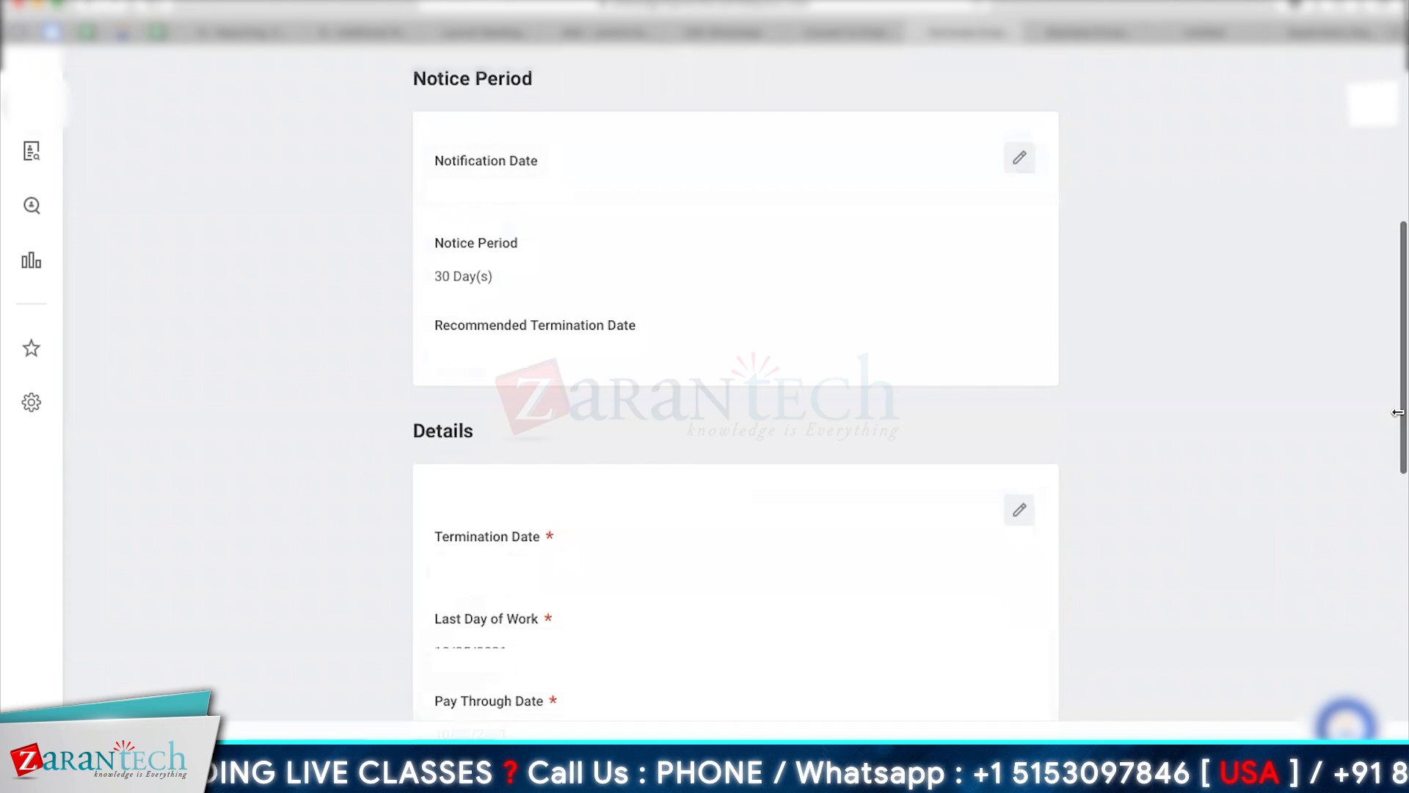
scroll(1398, 412, "down", 4)
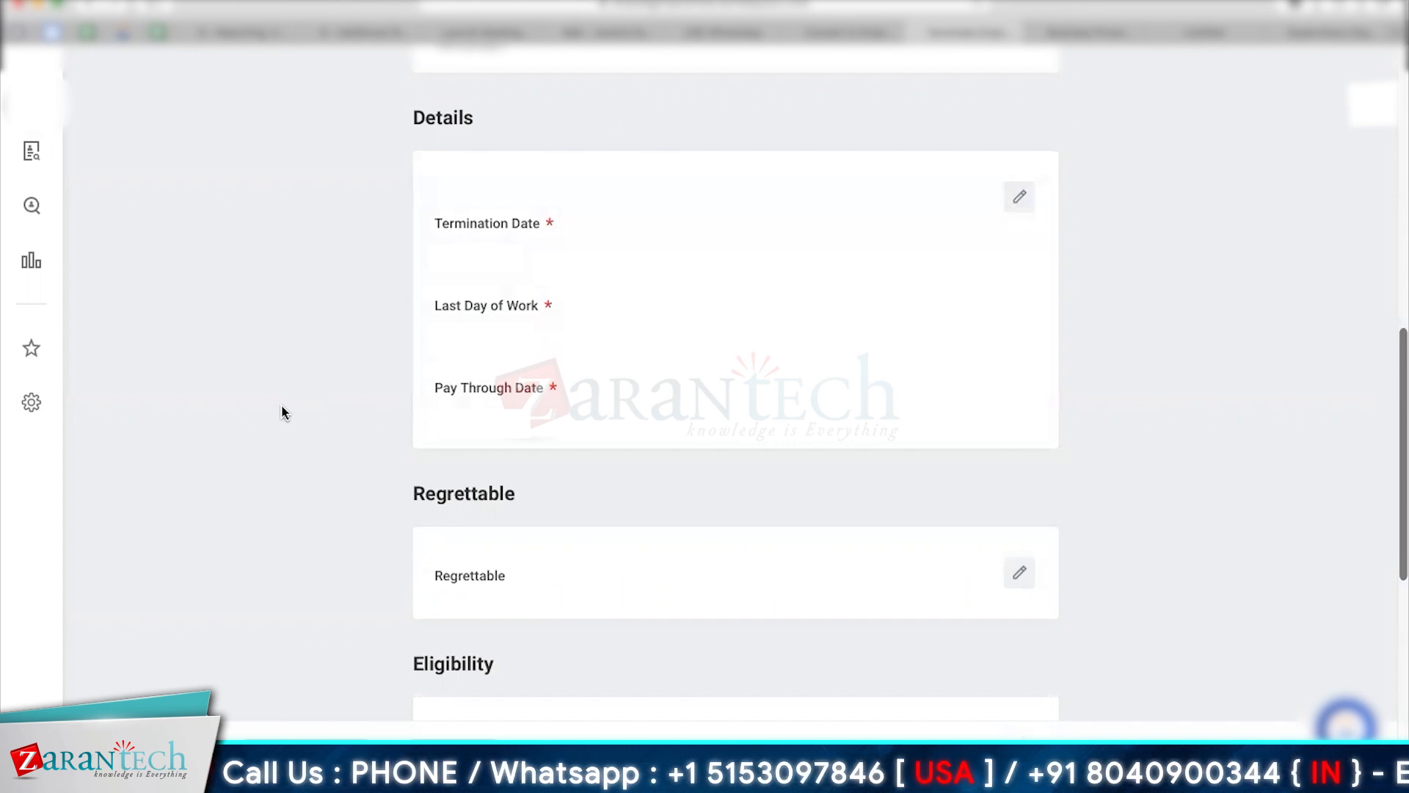
Set Regrettable to No and submit the employee termination.
scroll(285, 407, "down", 3)
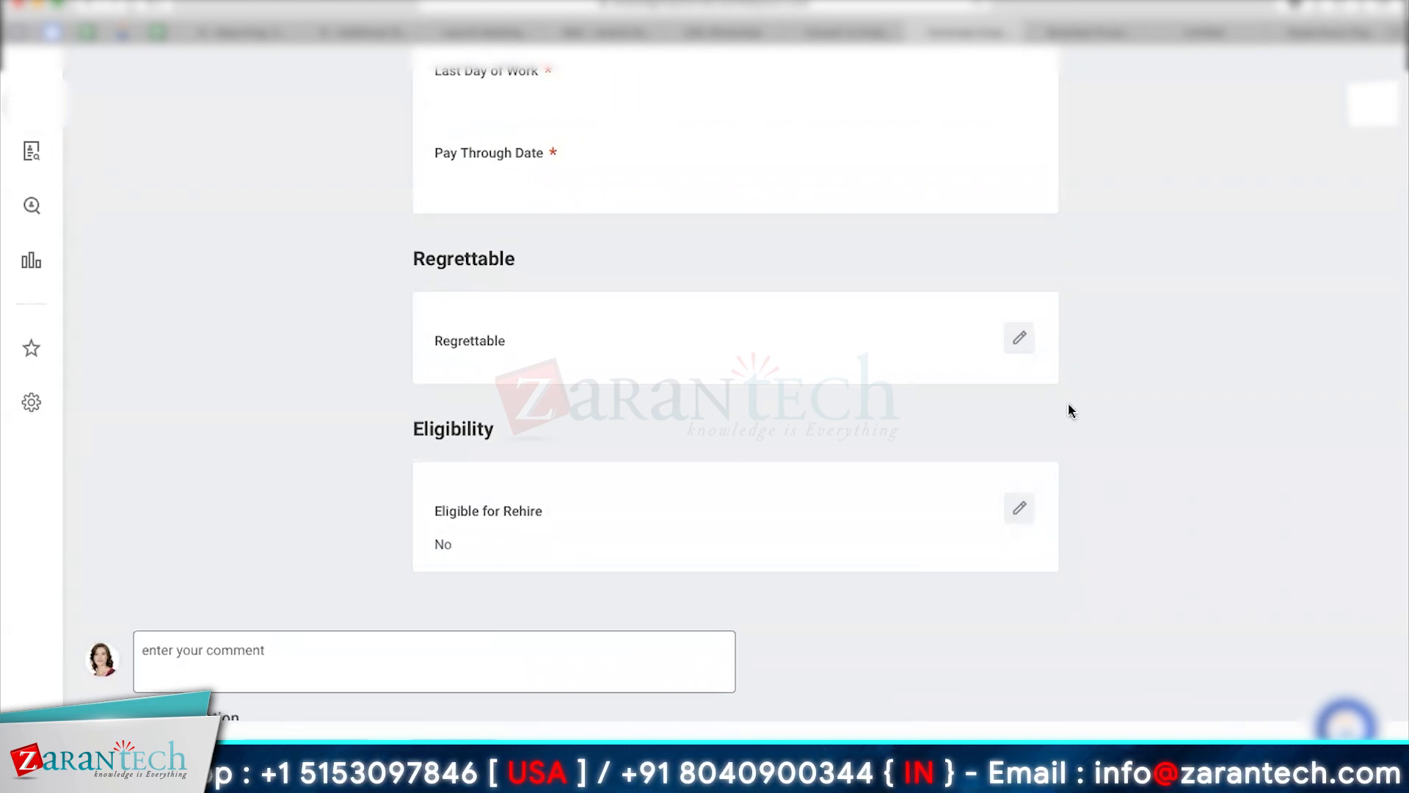
left_click(1020, 339)
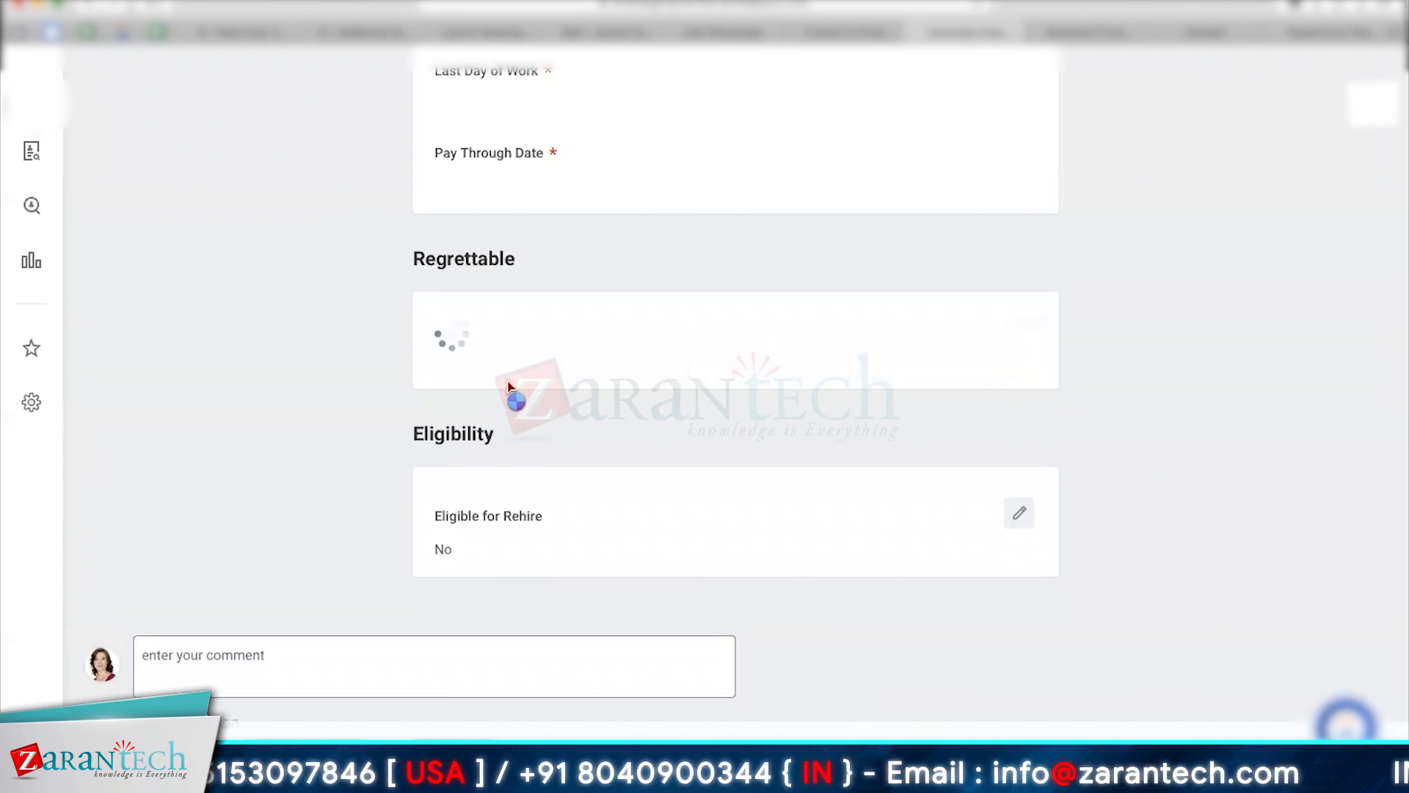
left_click(504, 379)
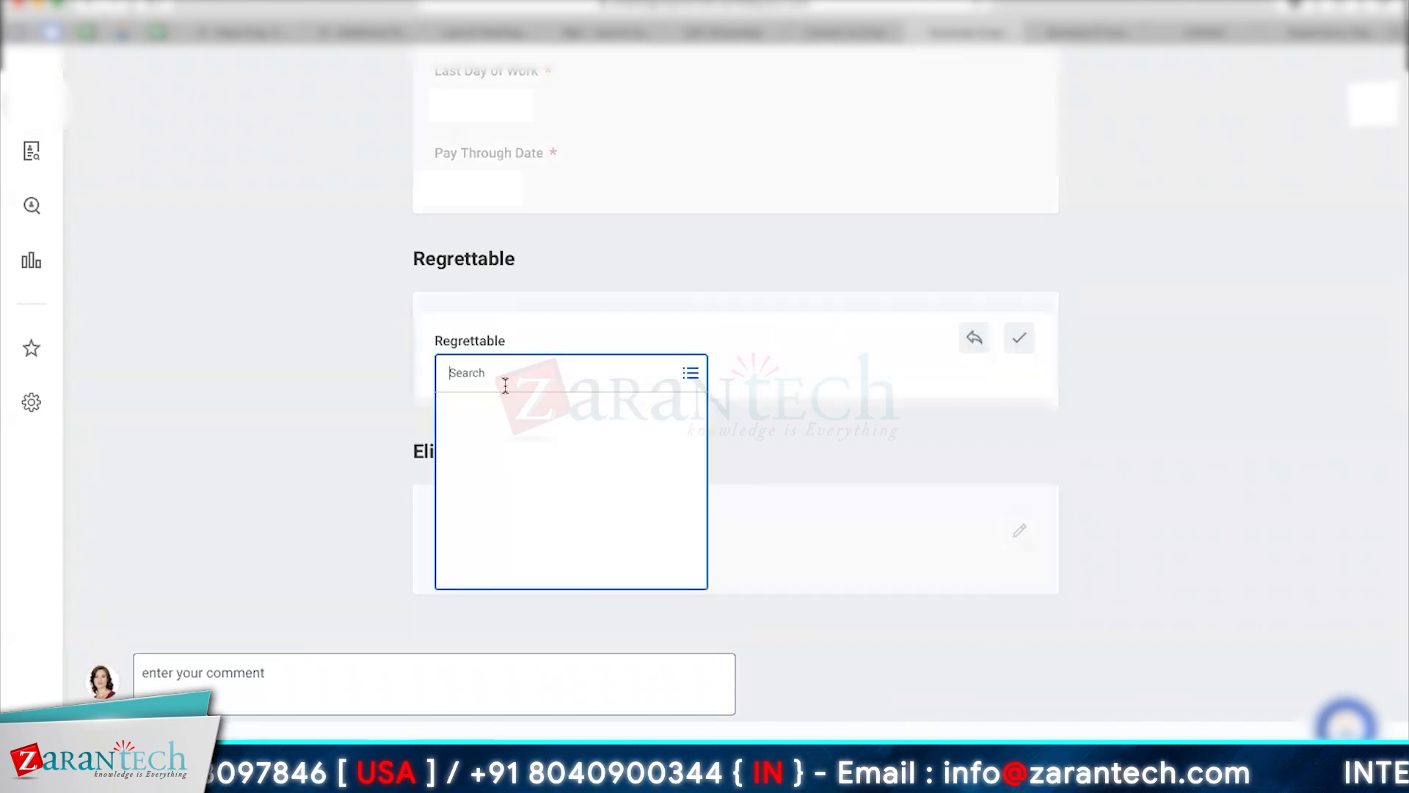
left_click(491, 441)
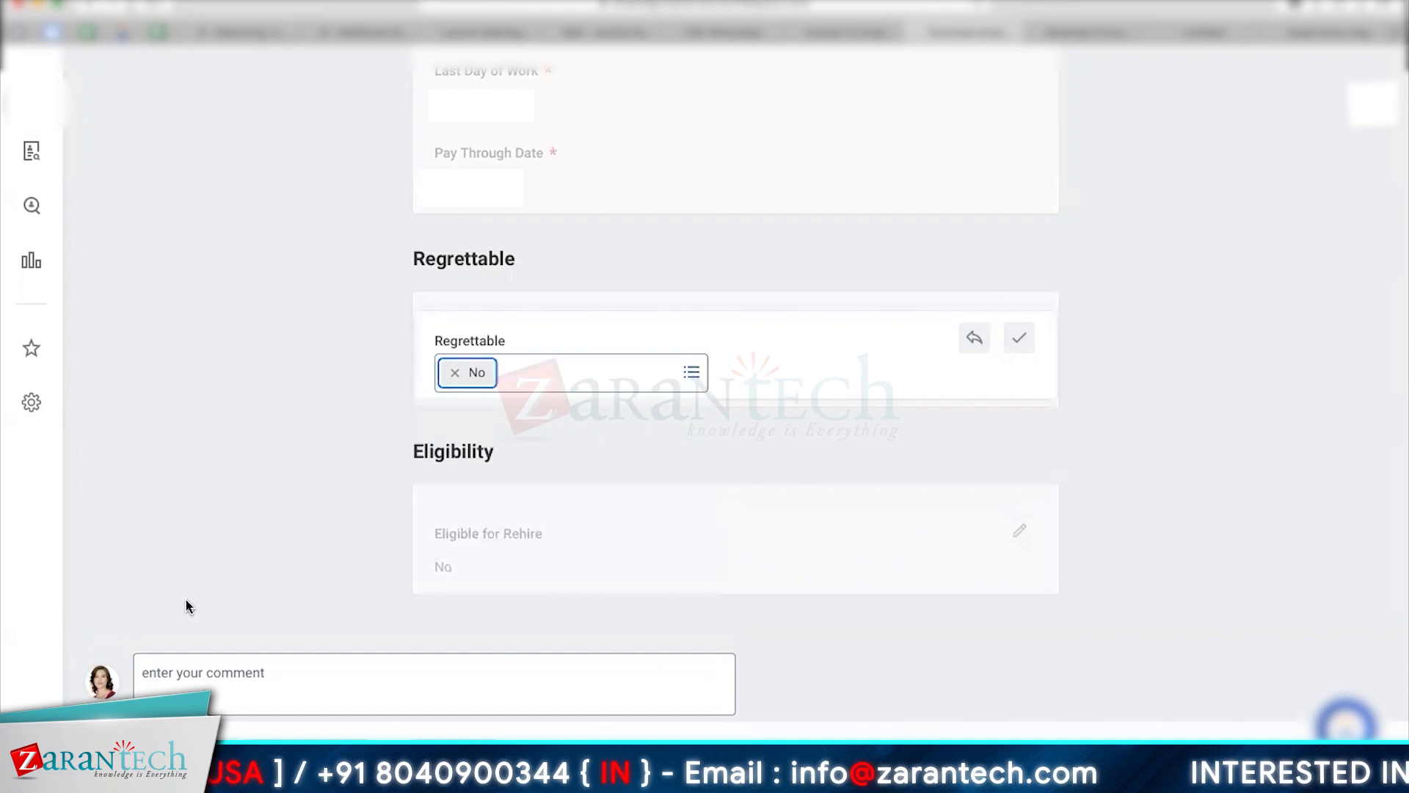
left_click(1177, 565)
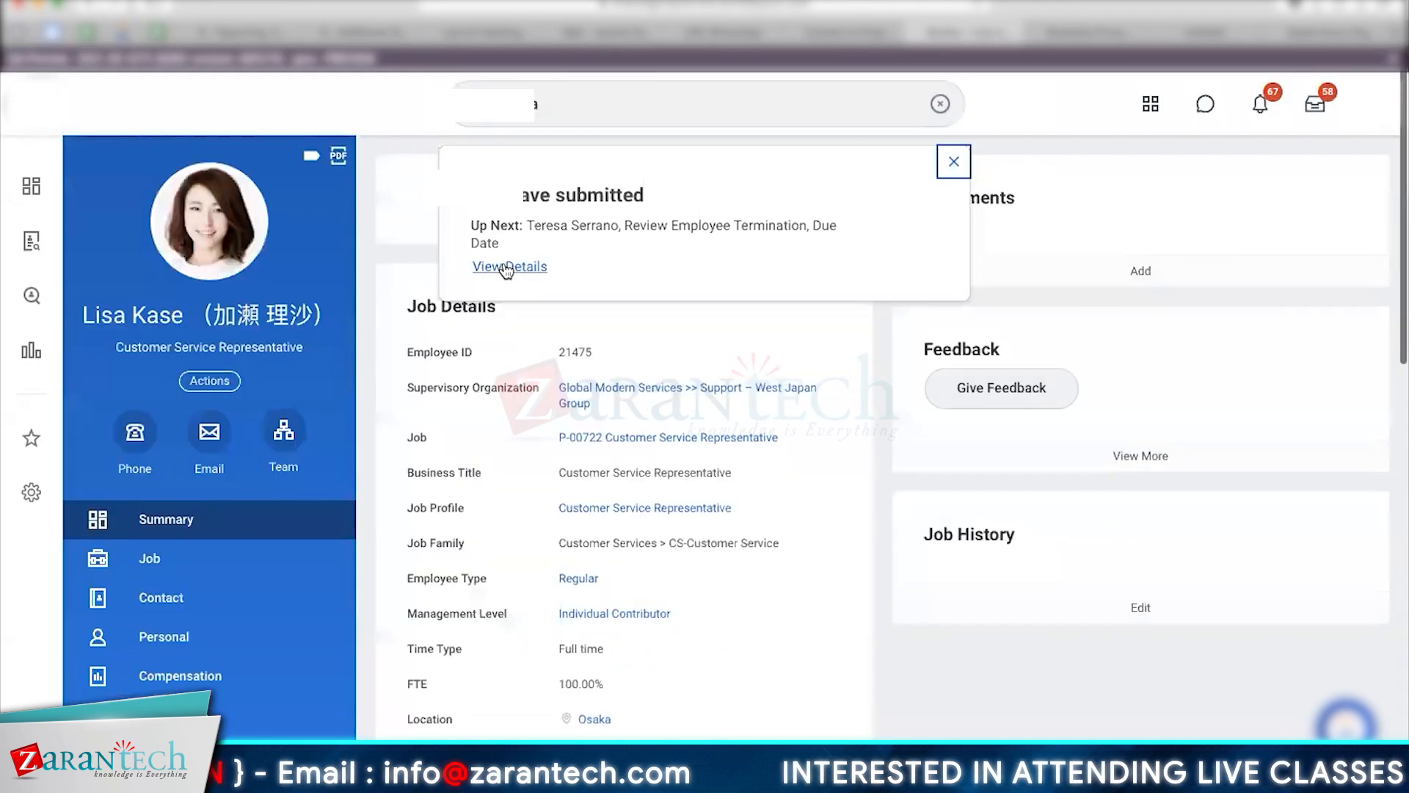
View the submitted termination's details and inspect the related actions of the Review Employee Termination step.
left_click(507, 267)
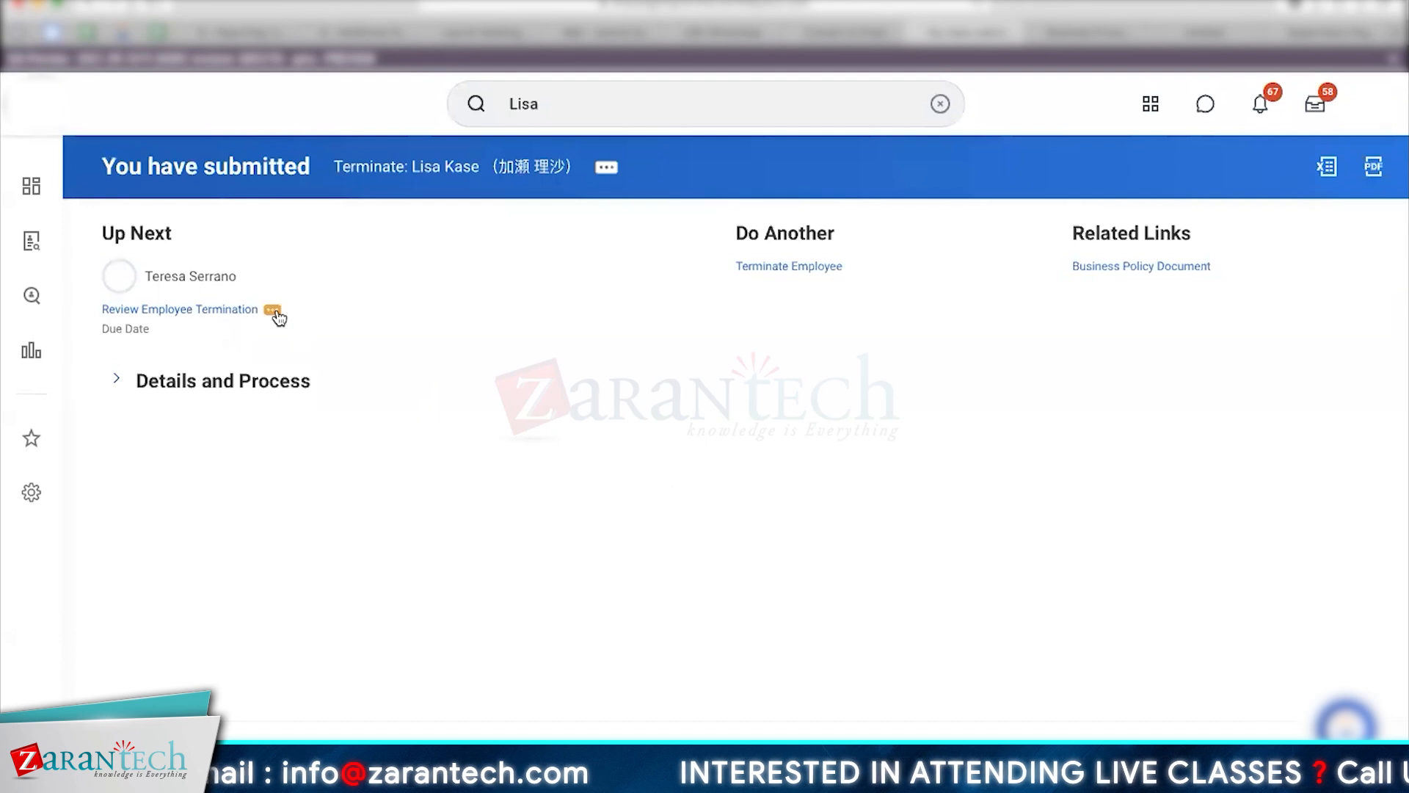
left_click(274, 312)
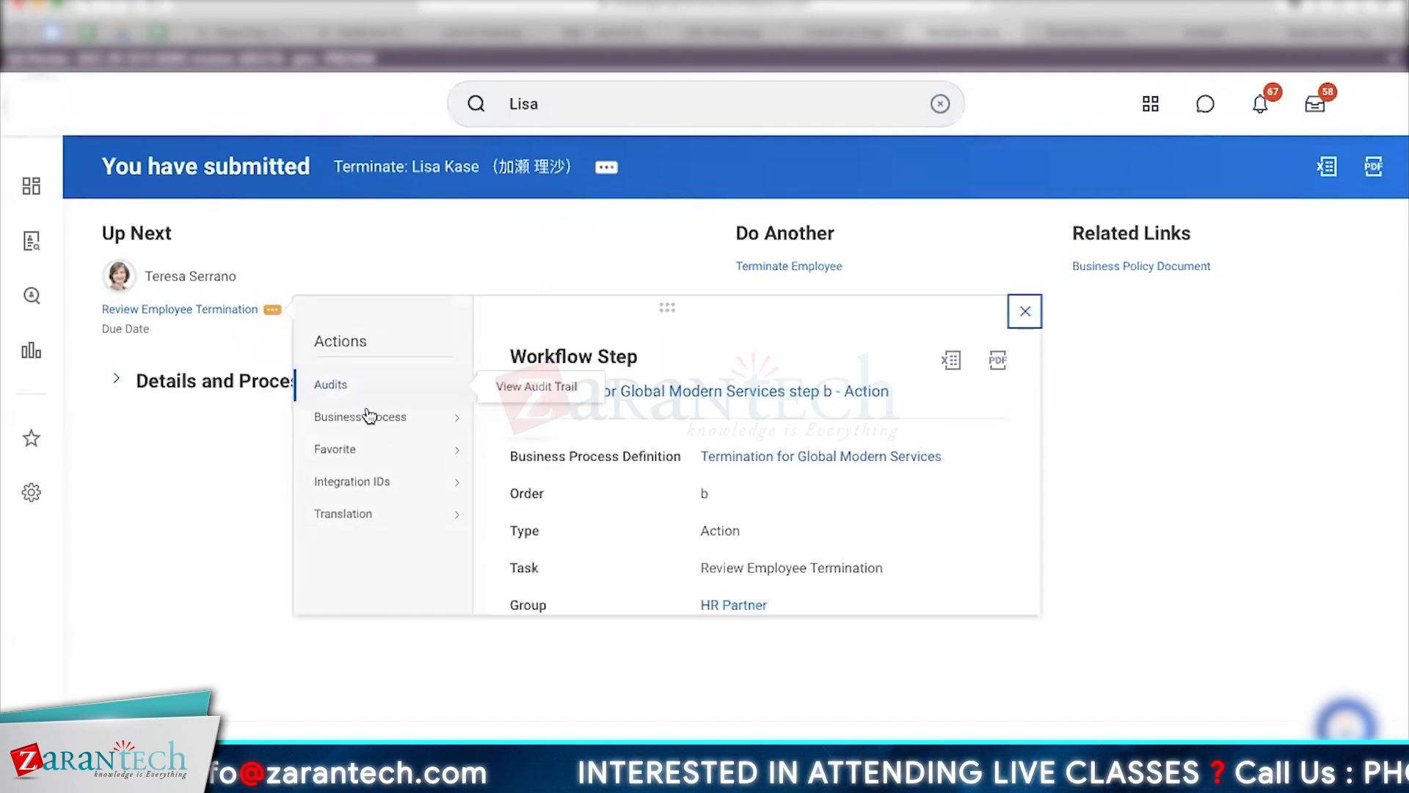
mouse_move(375, 426)
mouse_move(319, 387)
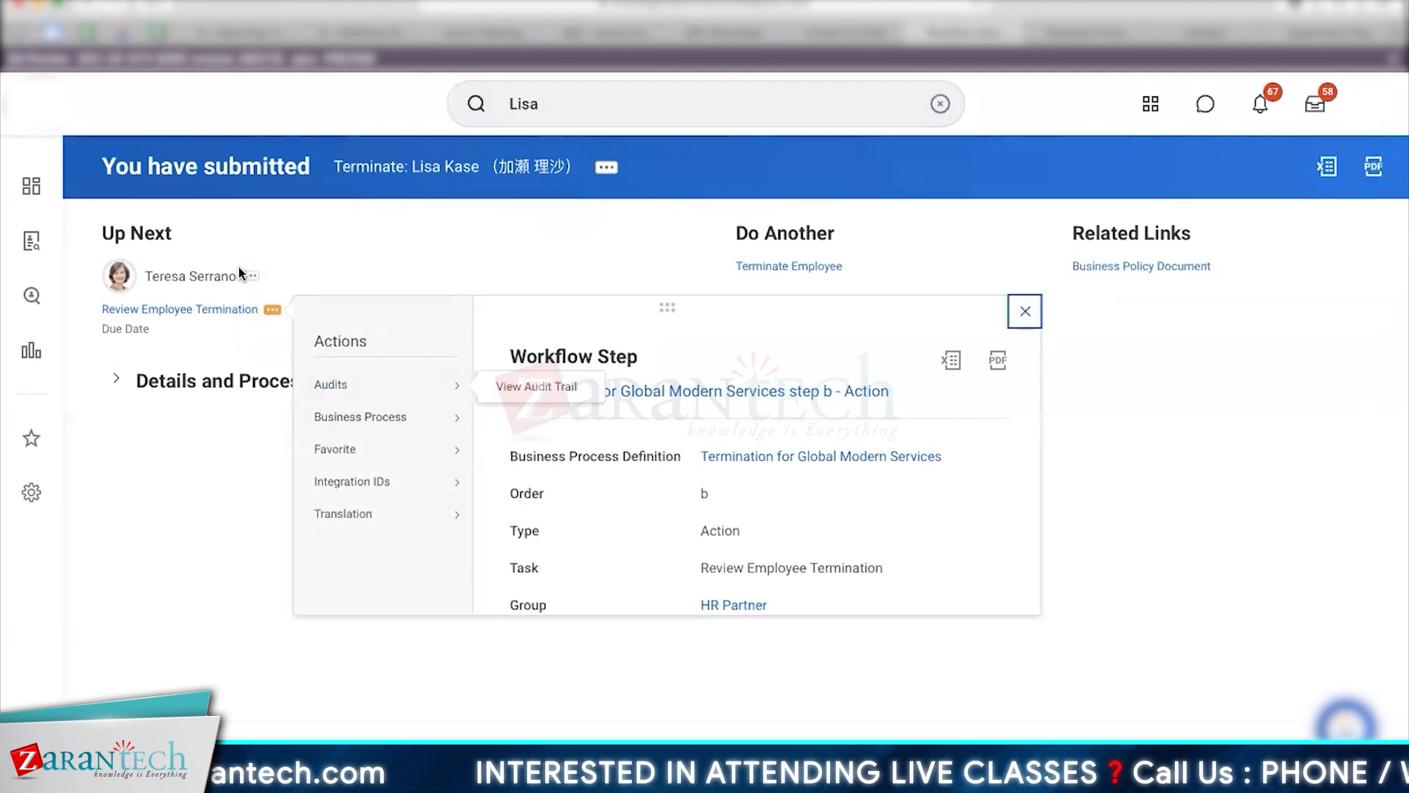
Look through the related actions of the worker assigned to review the termination, down to the Security Profile options.
left_click(252, 279)
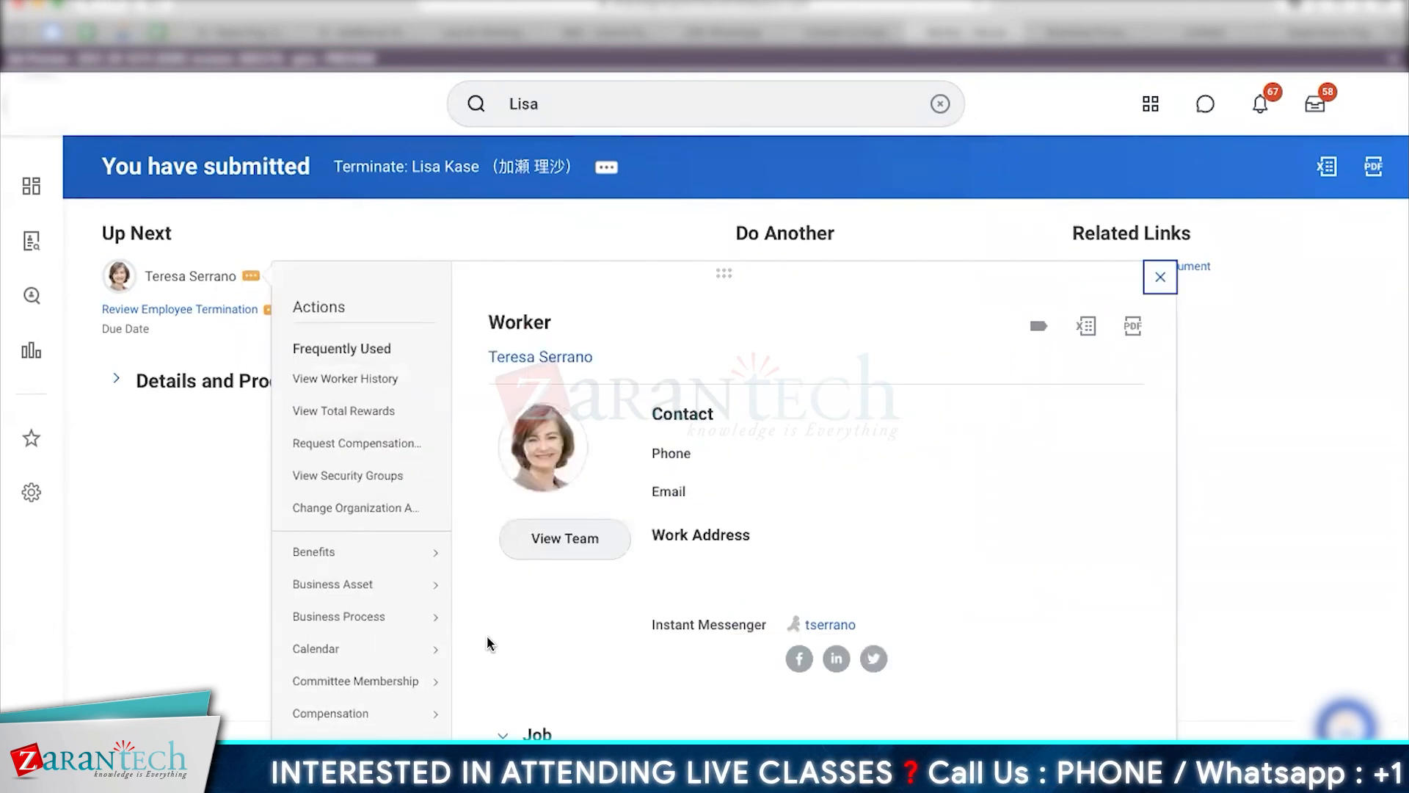
scroll(486, 636, "down", 5)
scroll(727, 499, "down", 7)
scroll(393, 654, "down", 4)
mouse_move(317, 662)
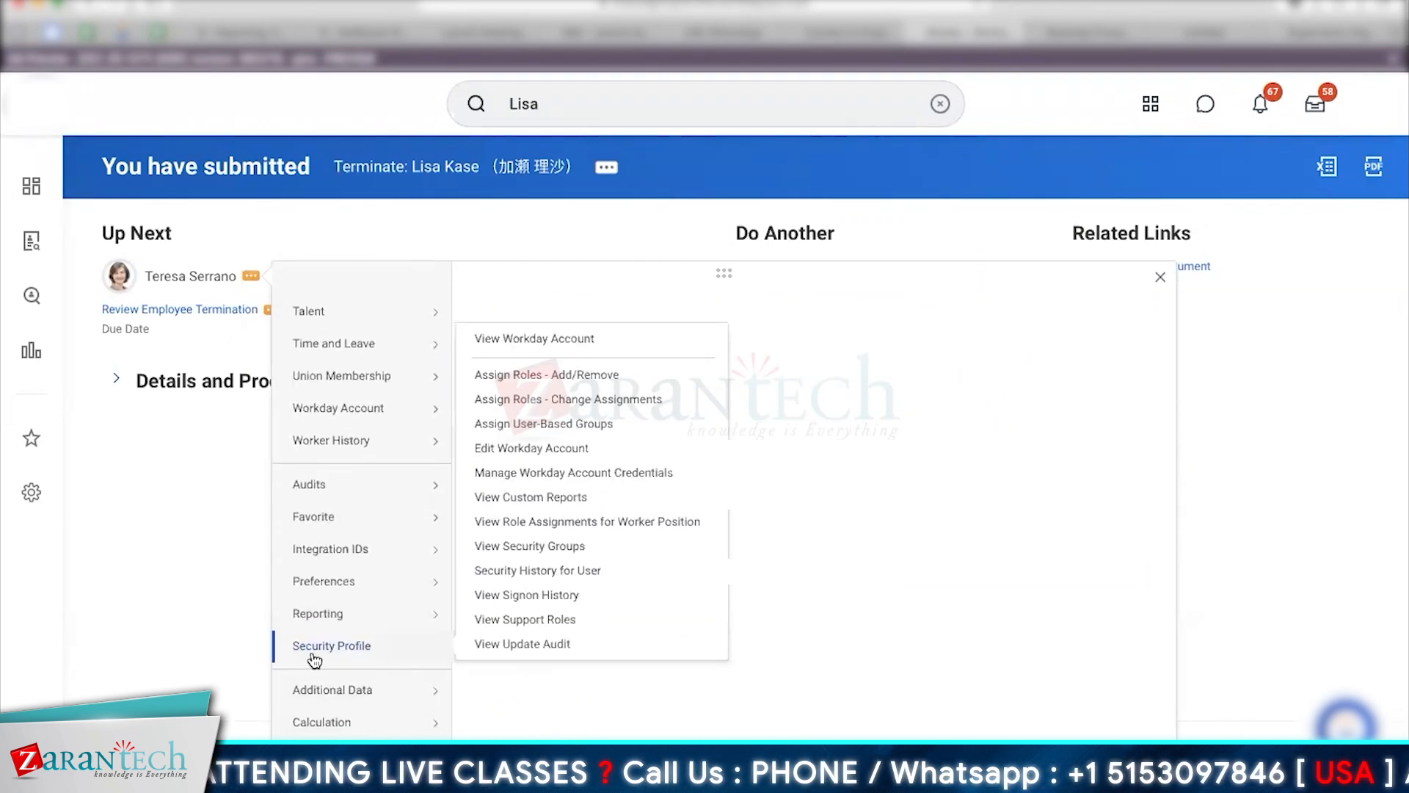
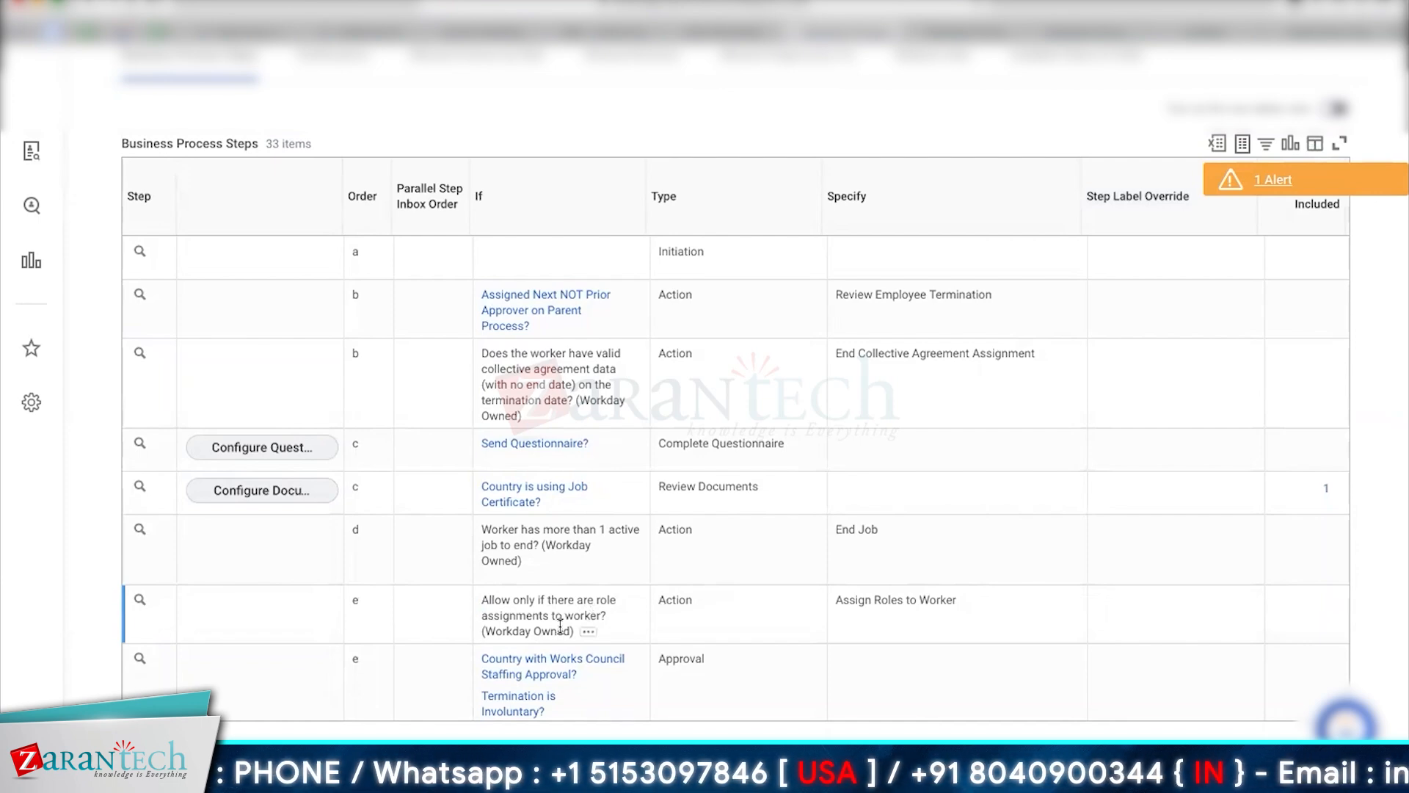
Leave the Global Modern Services termination definition and examine the business process steps of Termination for Research & Development.
scroll(560, 625, "up", 6)
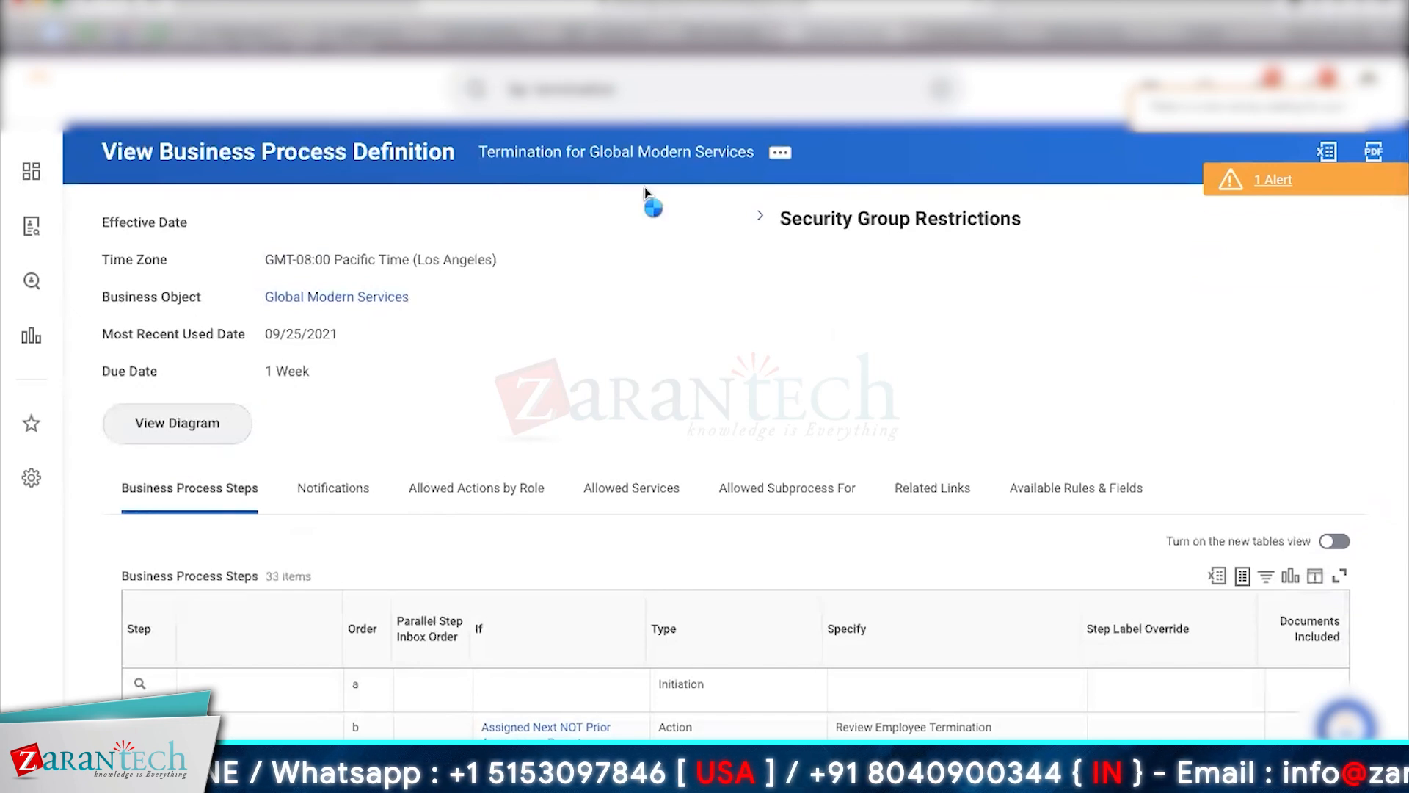
key("super+Left")
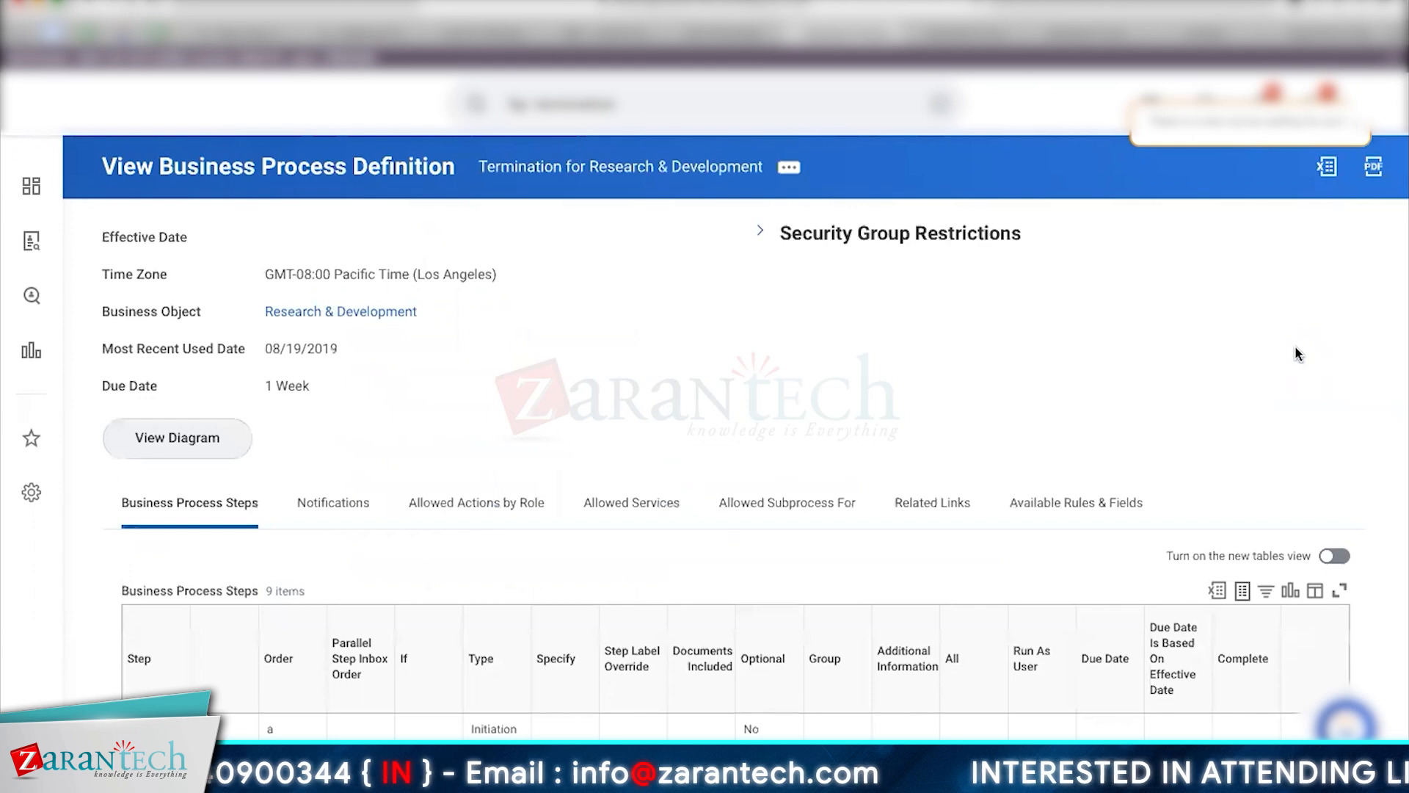
scroll(1298, 354, "down", 5)
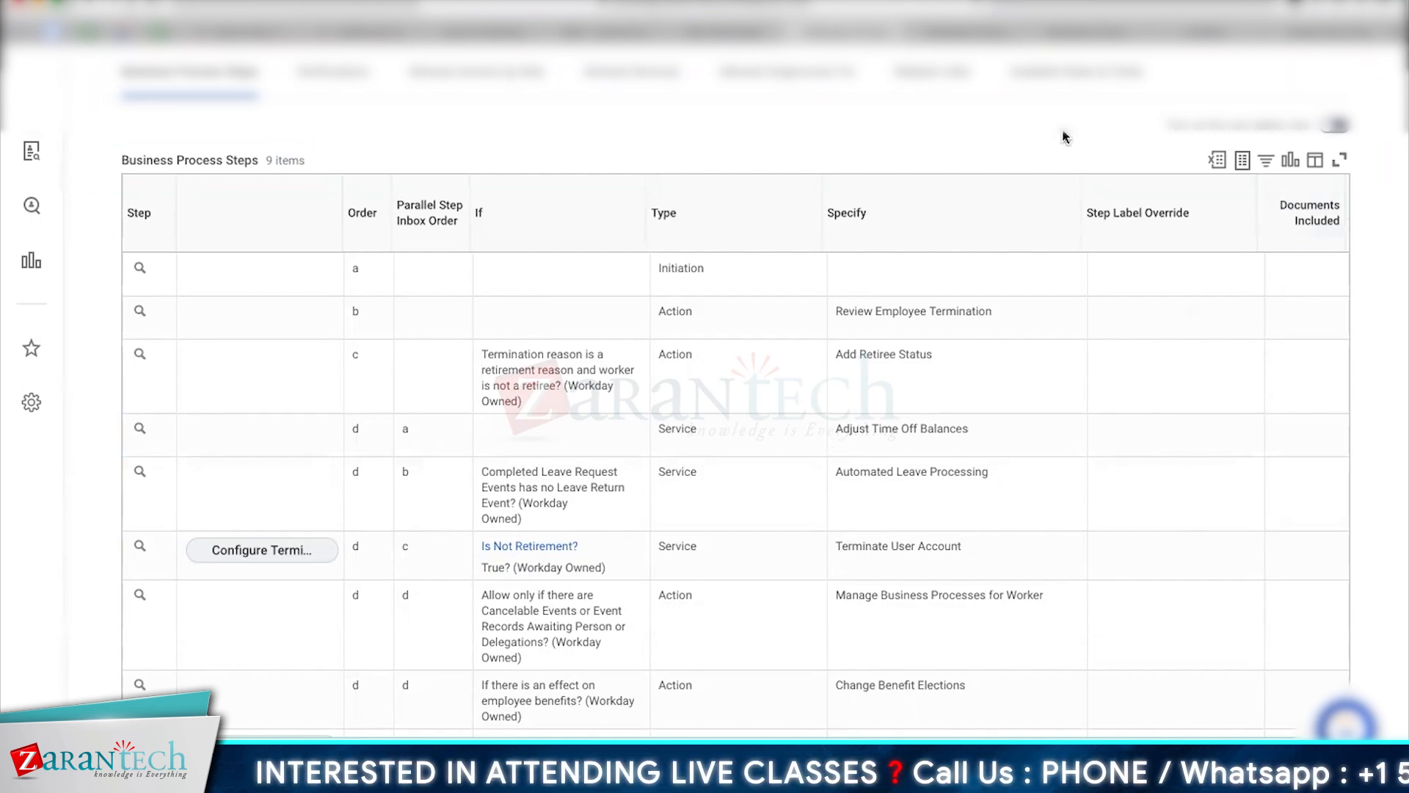
scroll(1071, 137, "up", 3)
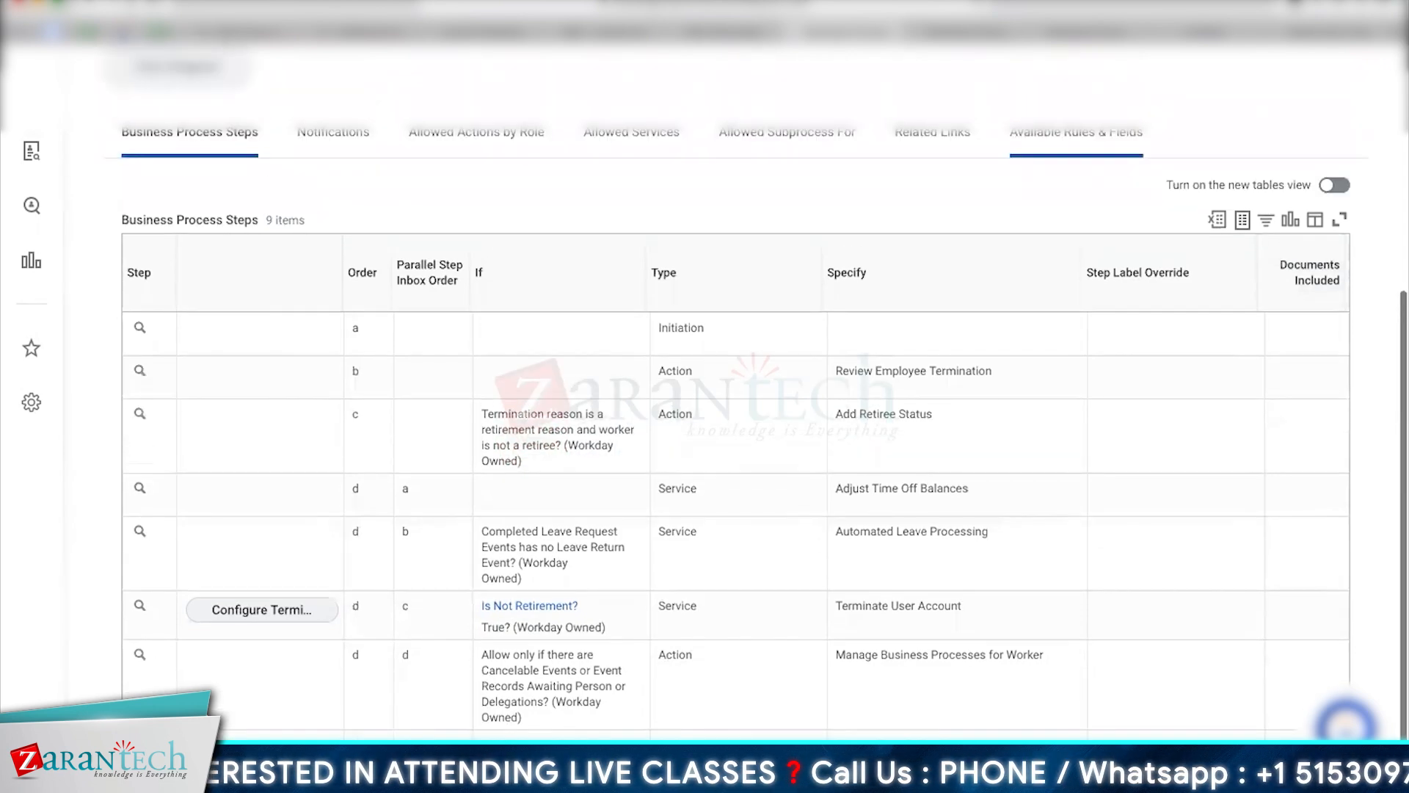
scroll(734, 367, "up", 5)
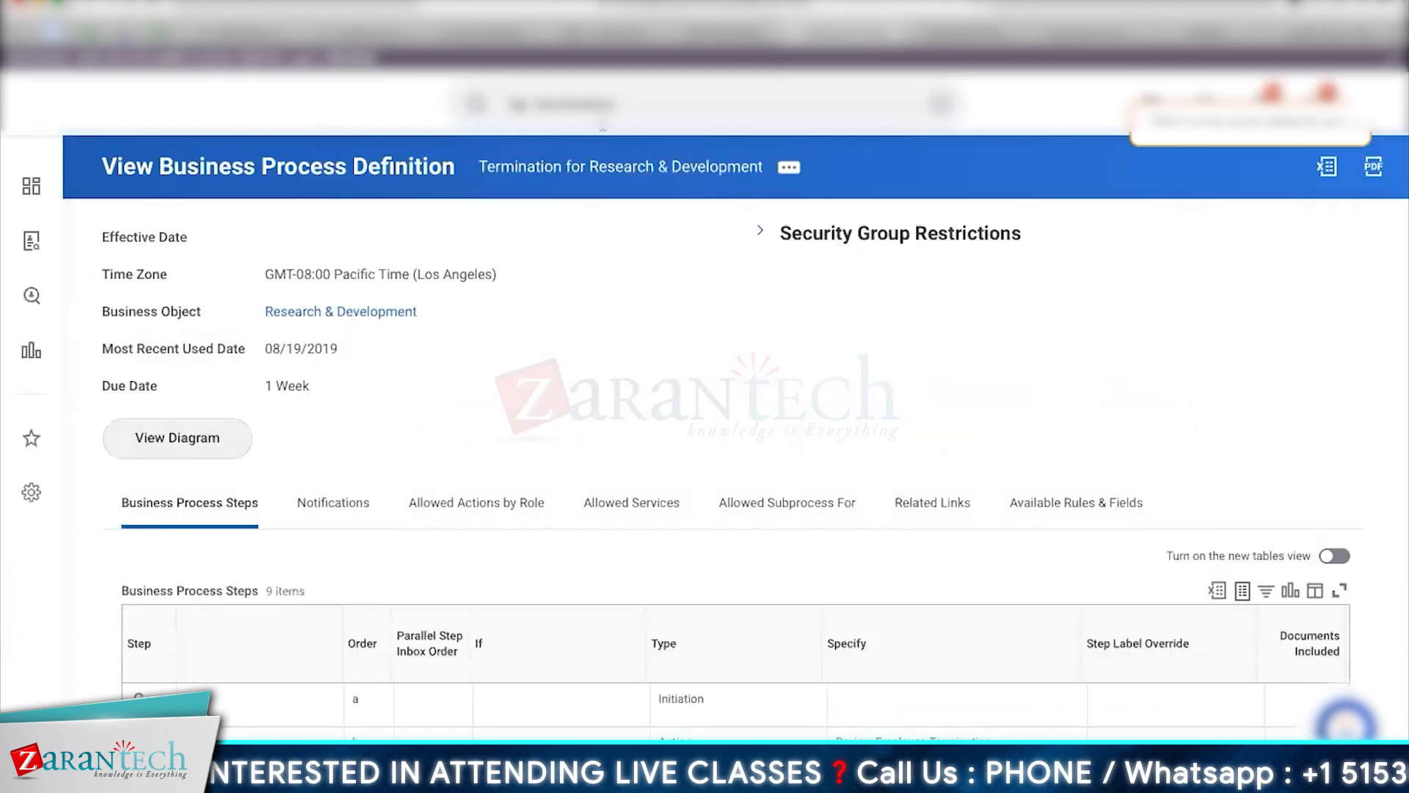
Search for a worker by first name and open the profile of the Inside Sales Representative in San Francisco.
triple_click(599, 105)
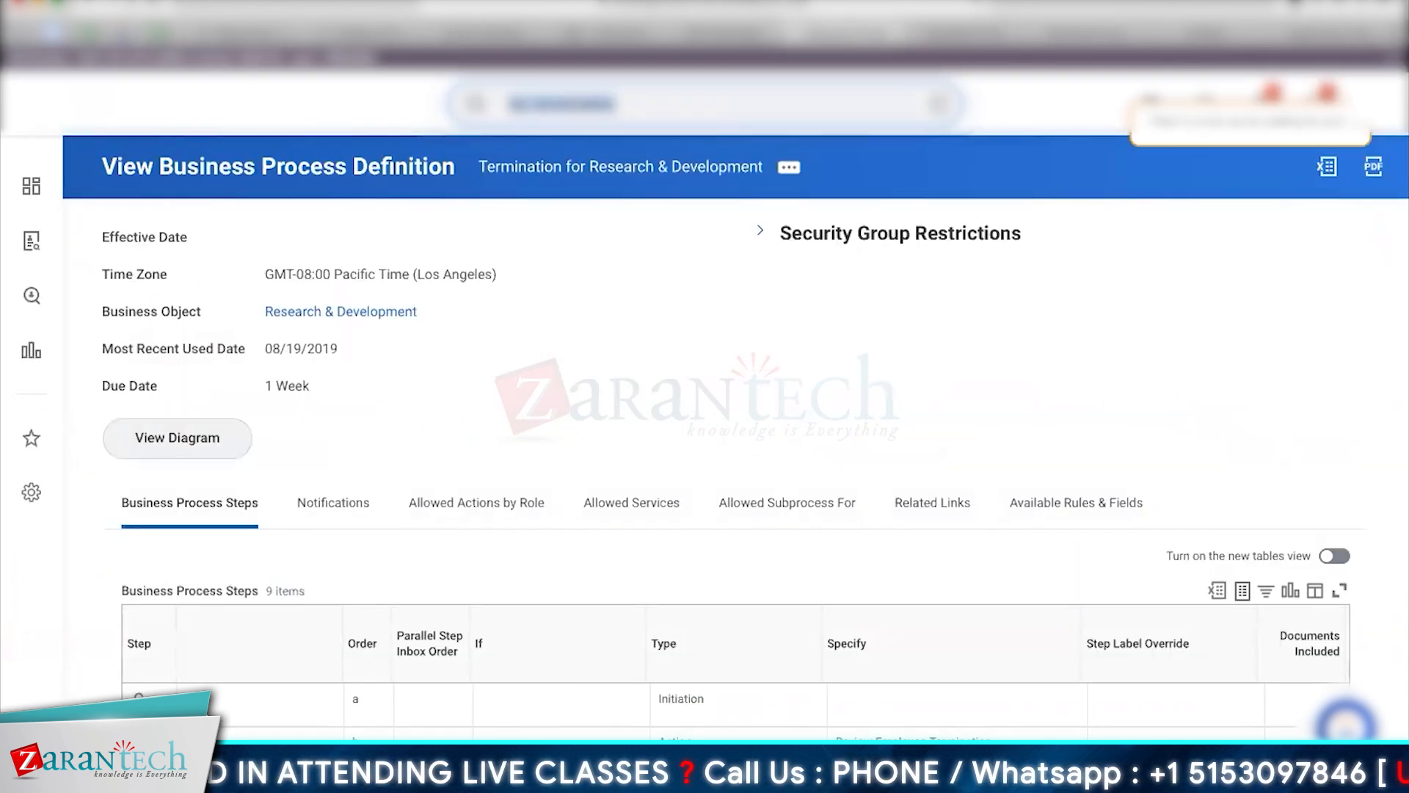
key("BackSpace")
key("BackSpace")
type("Maintain")
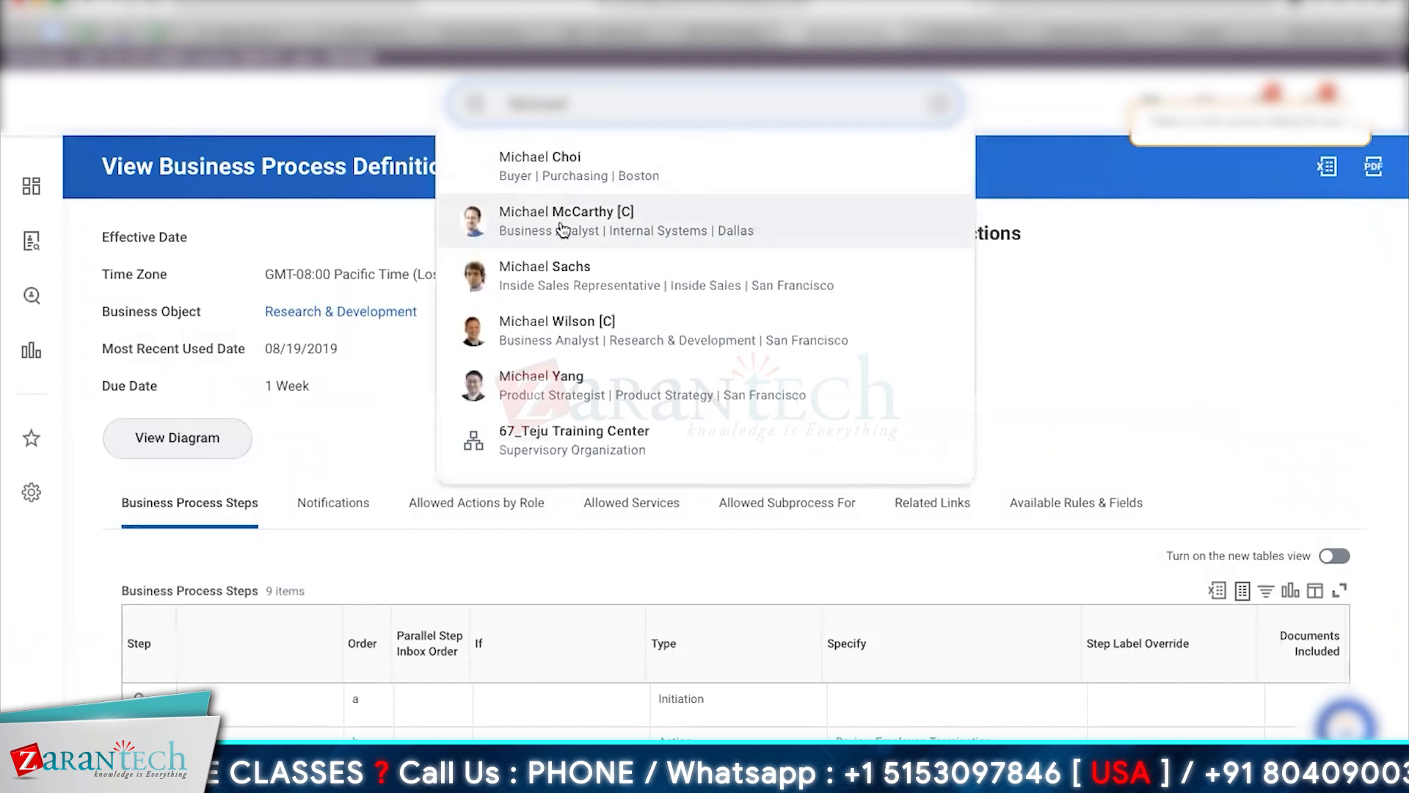
left_click(527, 276)
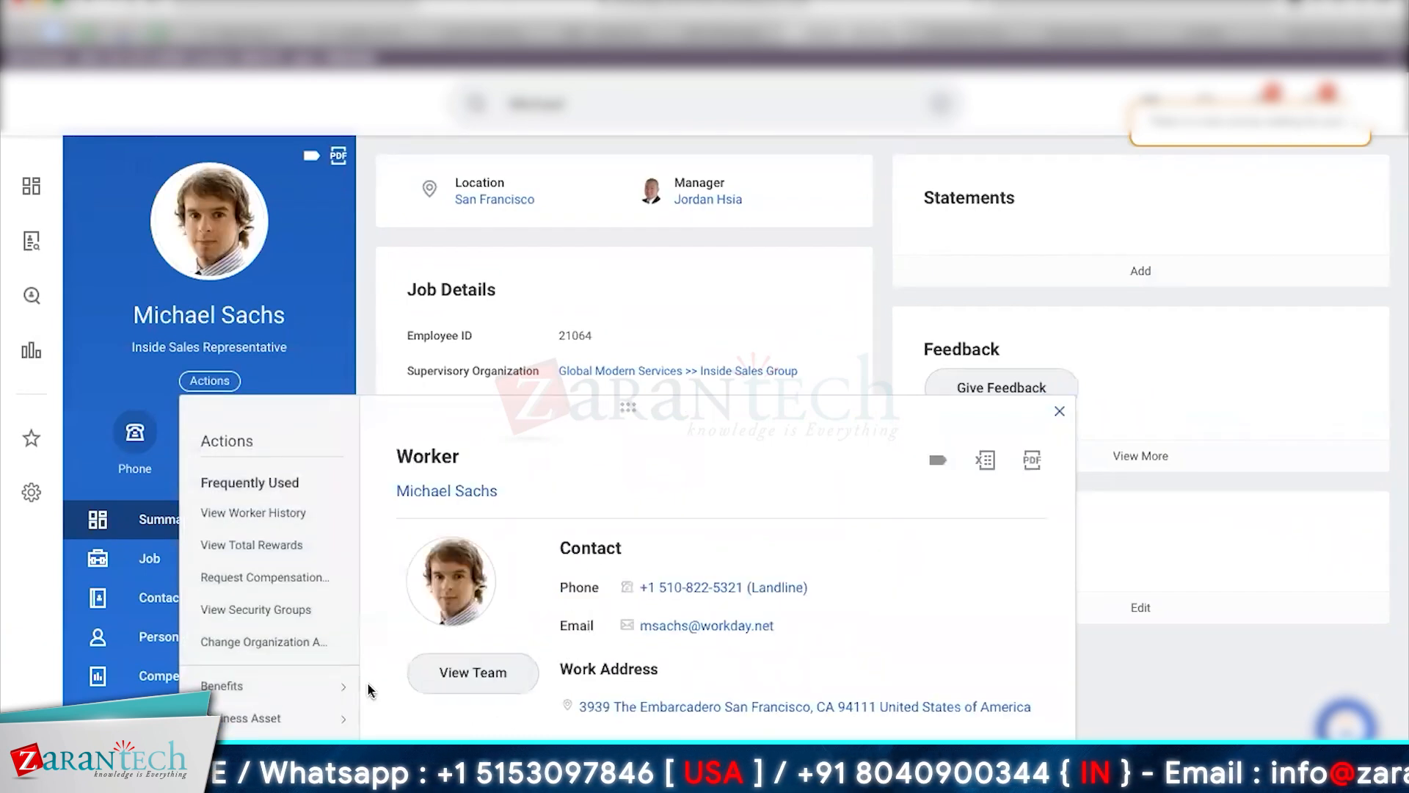
Look through the Inside Sales Representative's related actions and open Edit Workday Account from the Security Profile options.
scroll(495, 697, "down", 3)
scroll(637, 608, "down", 6)
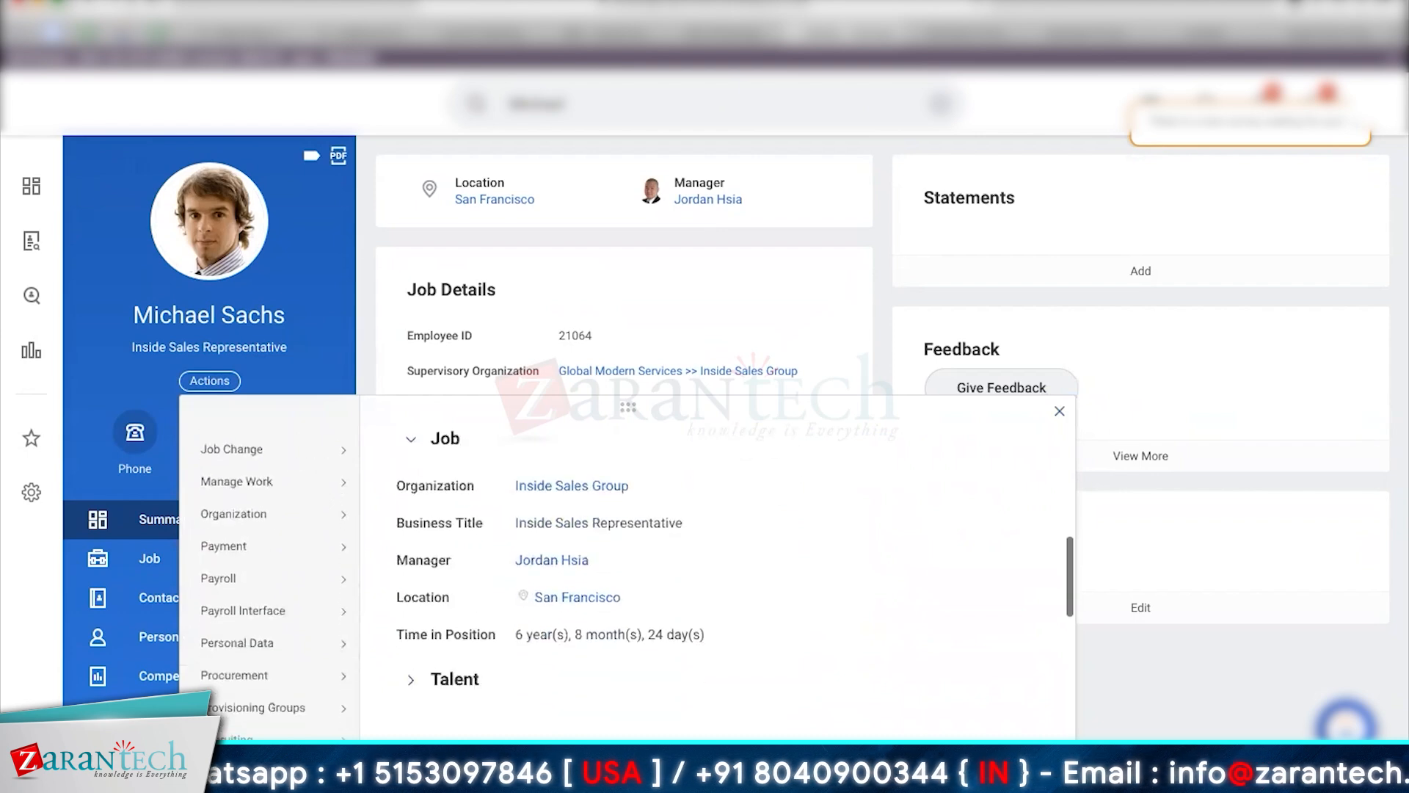
scroll(637, 608, "down", 4)
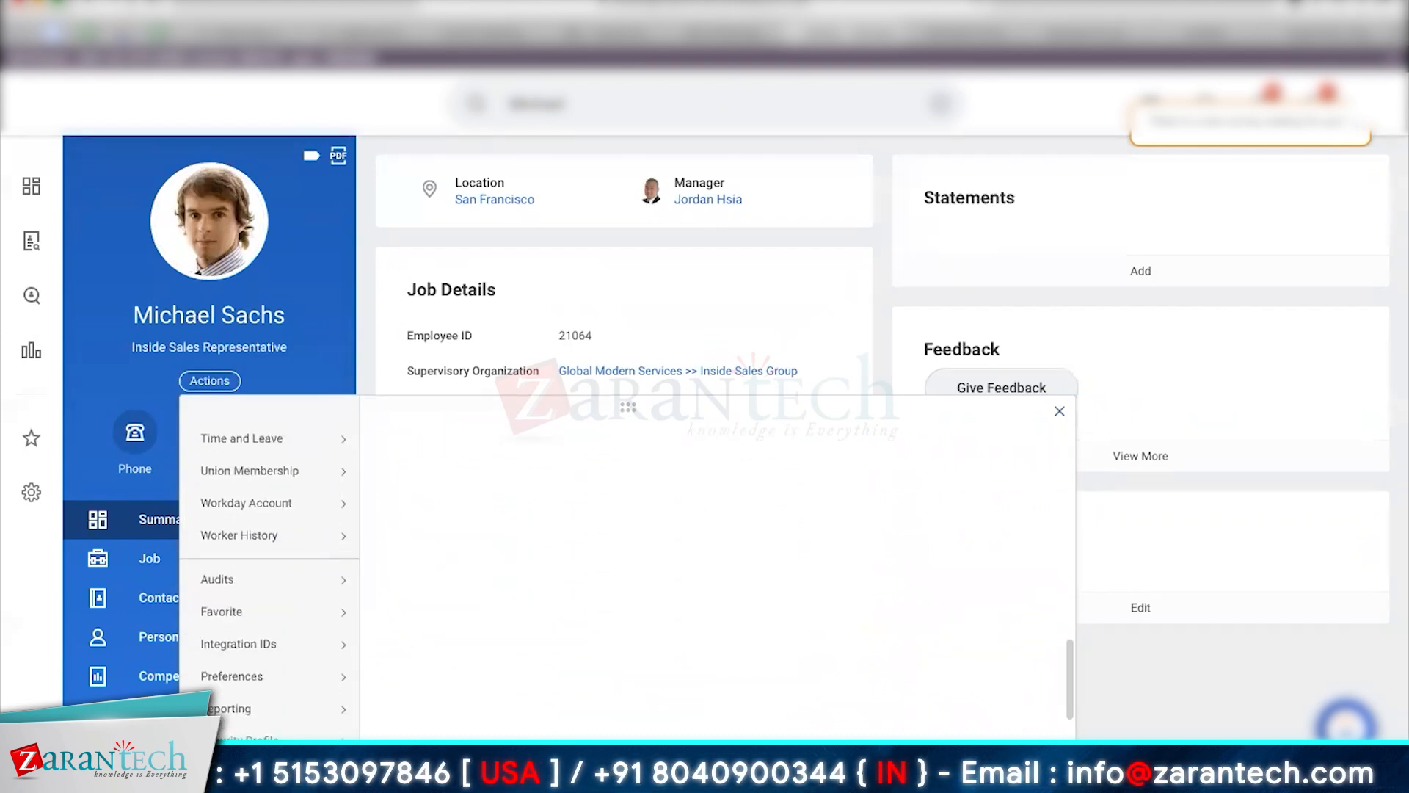
scroll(637, 608, "down", 2)
mouse_move(299, 625)
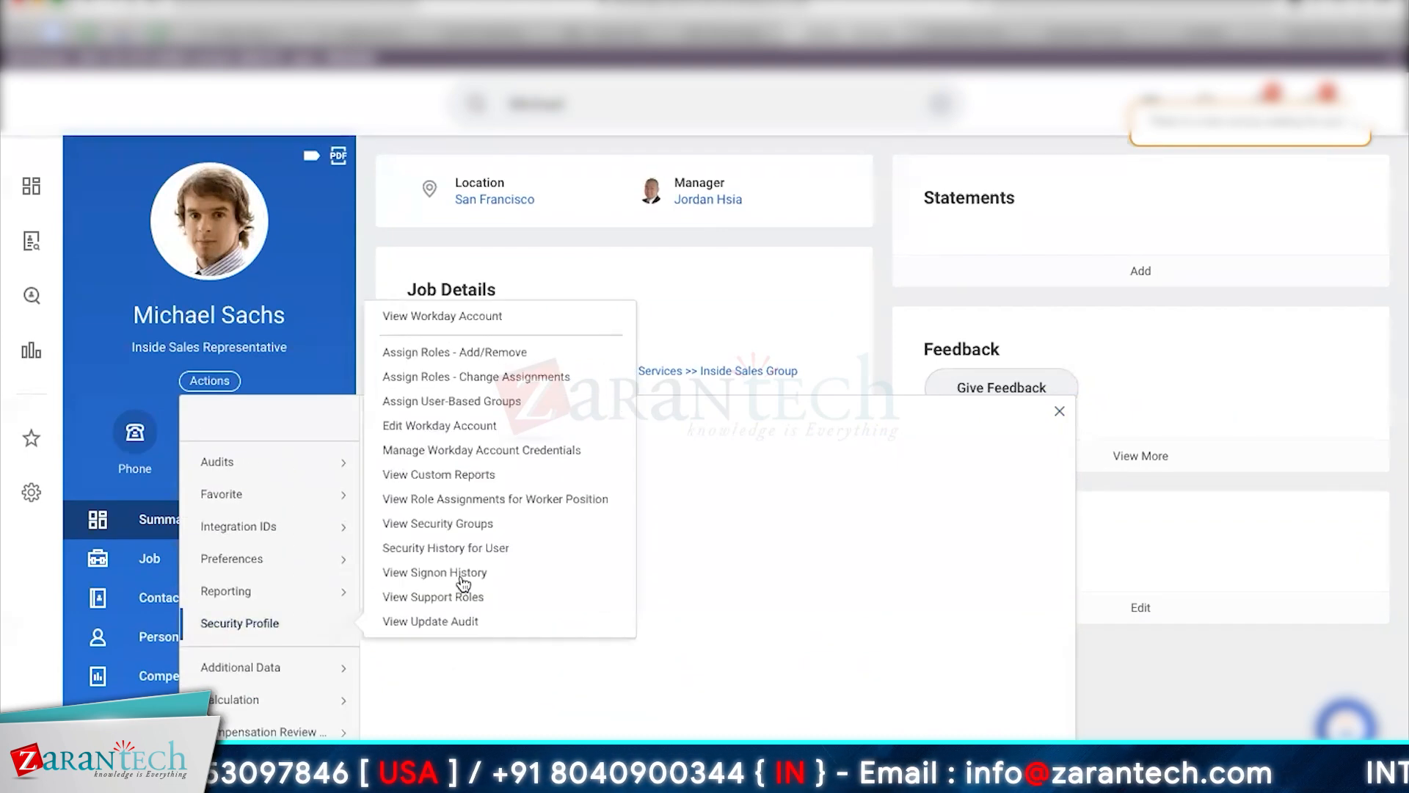
left_click(460, 427)
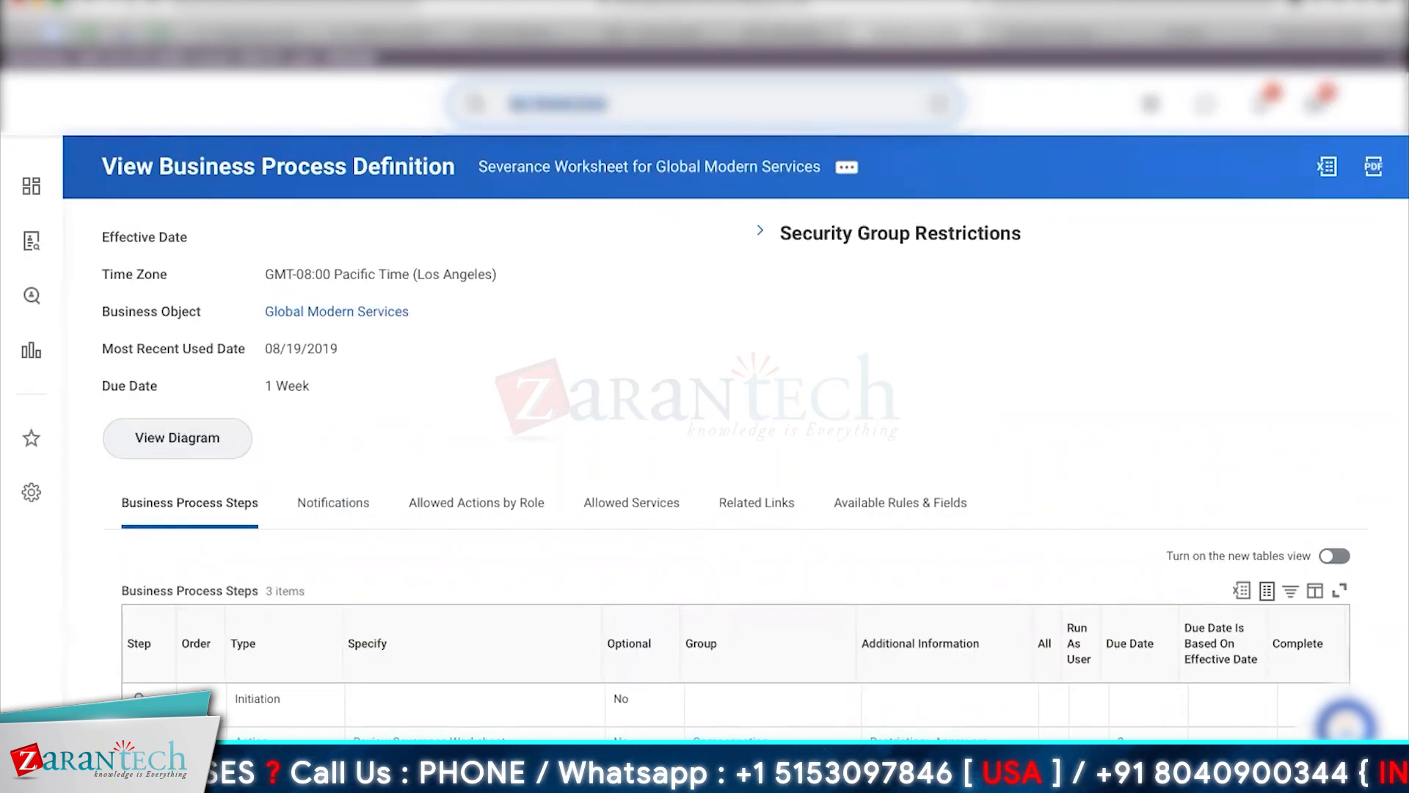
Search for the Product Strategist by first name and open Edit Workday Account from that worker's Security Profile options.
type("Maint")
type("el")
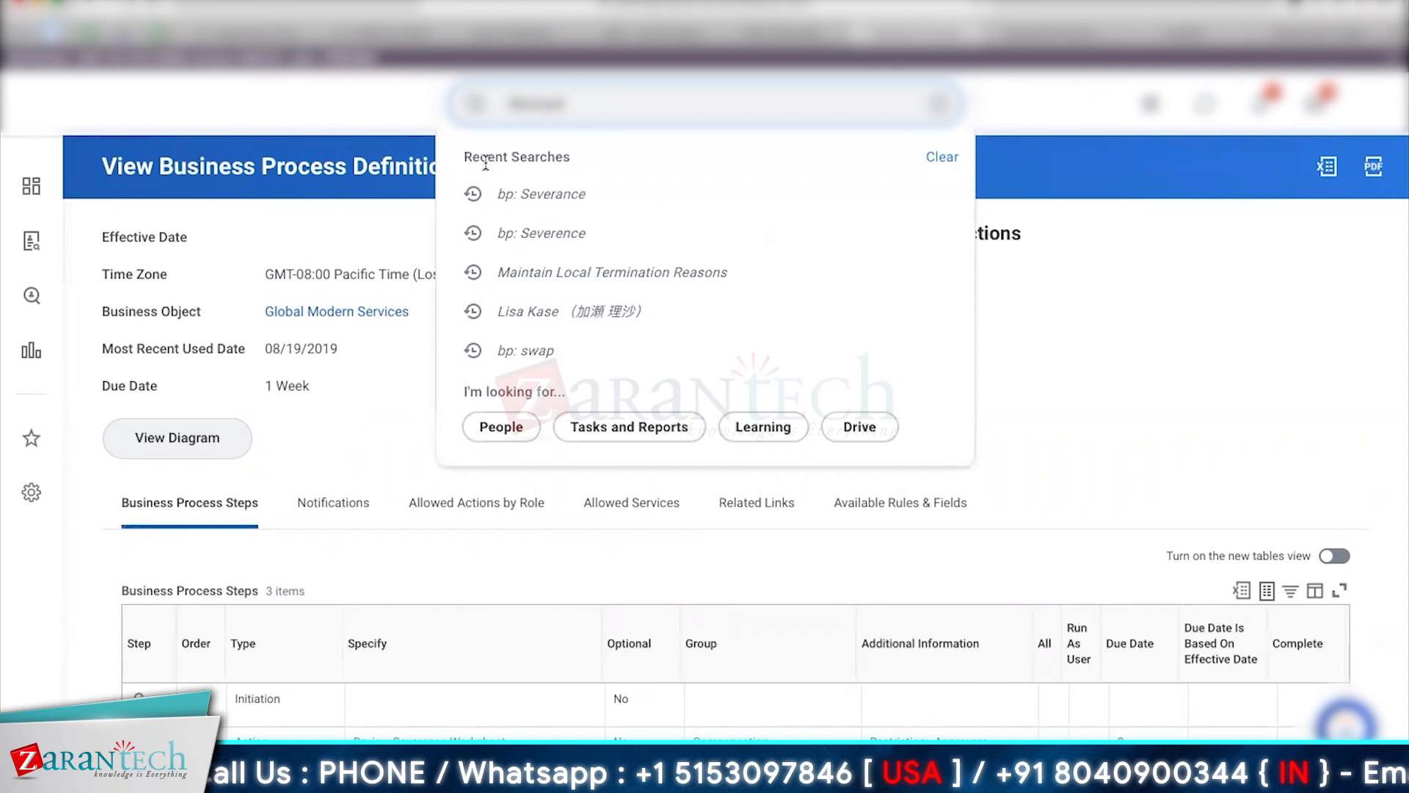
left_click(653, 395)
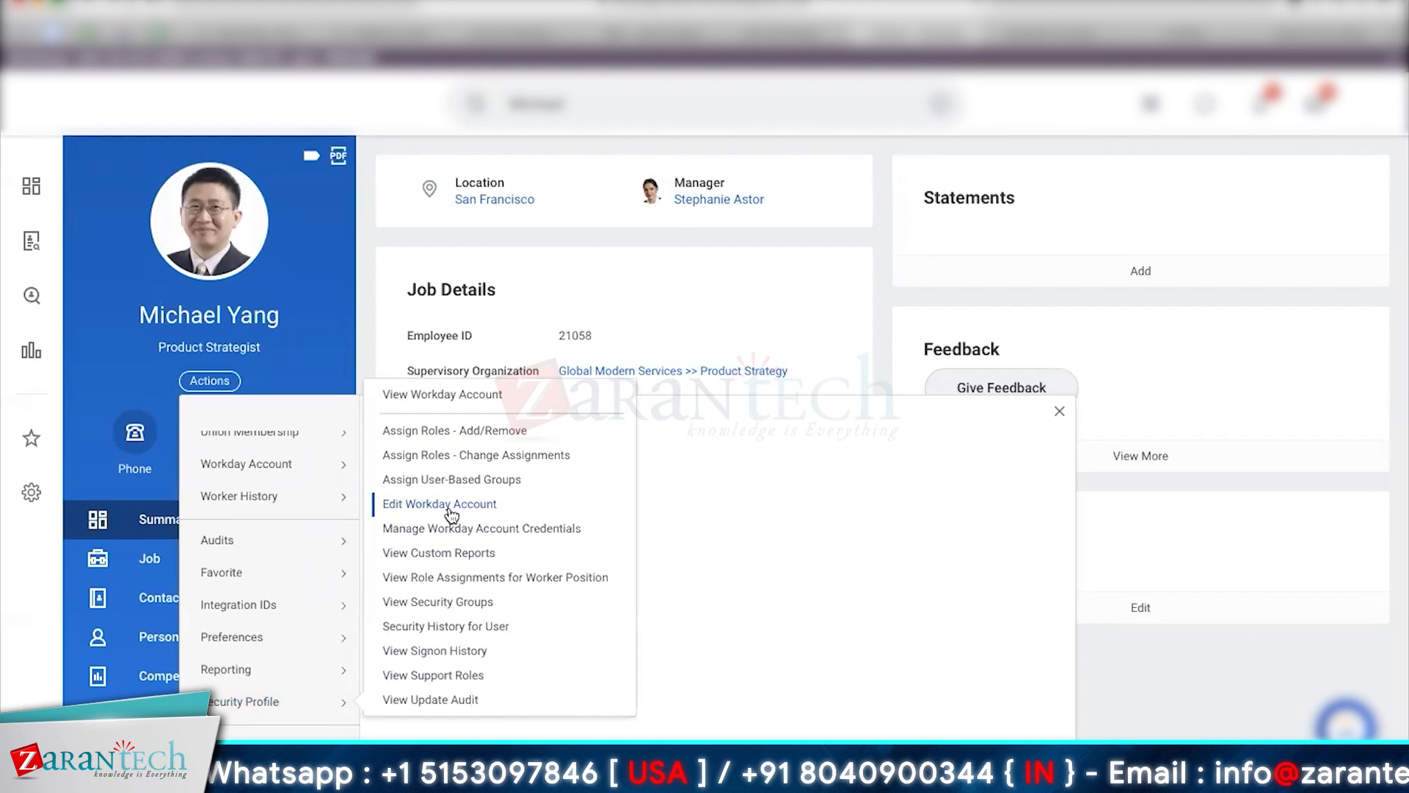
left_click(452, 505)
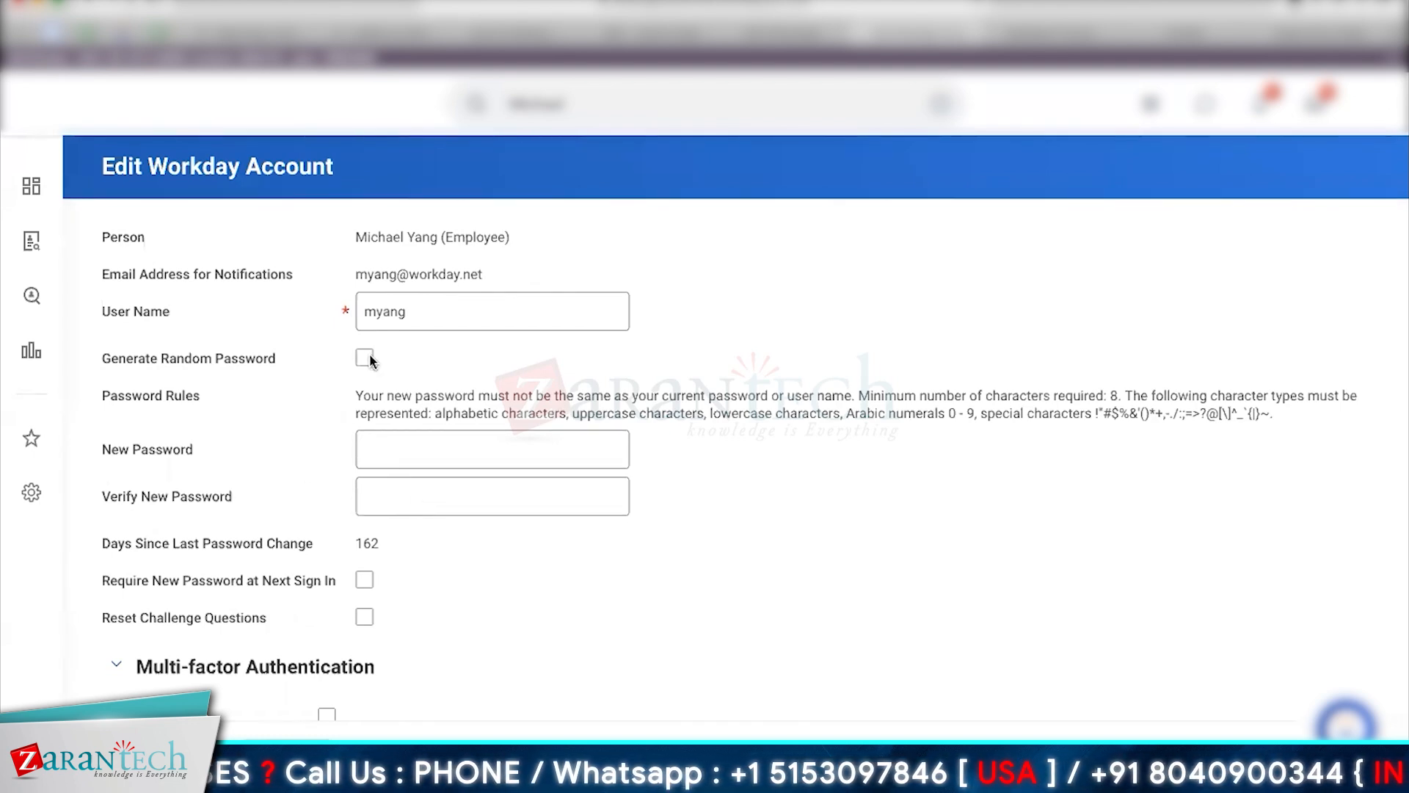
scroll(368, 358, "down", 4)
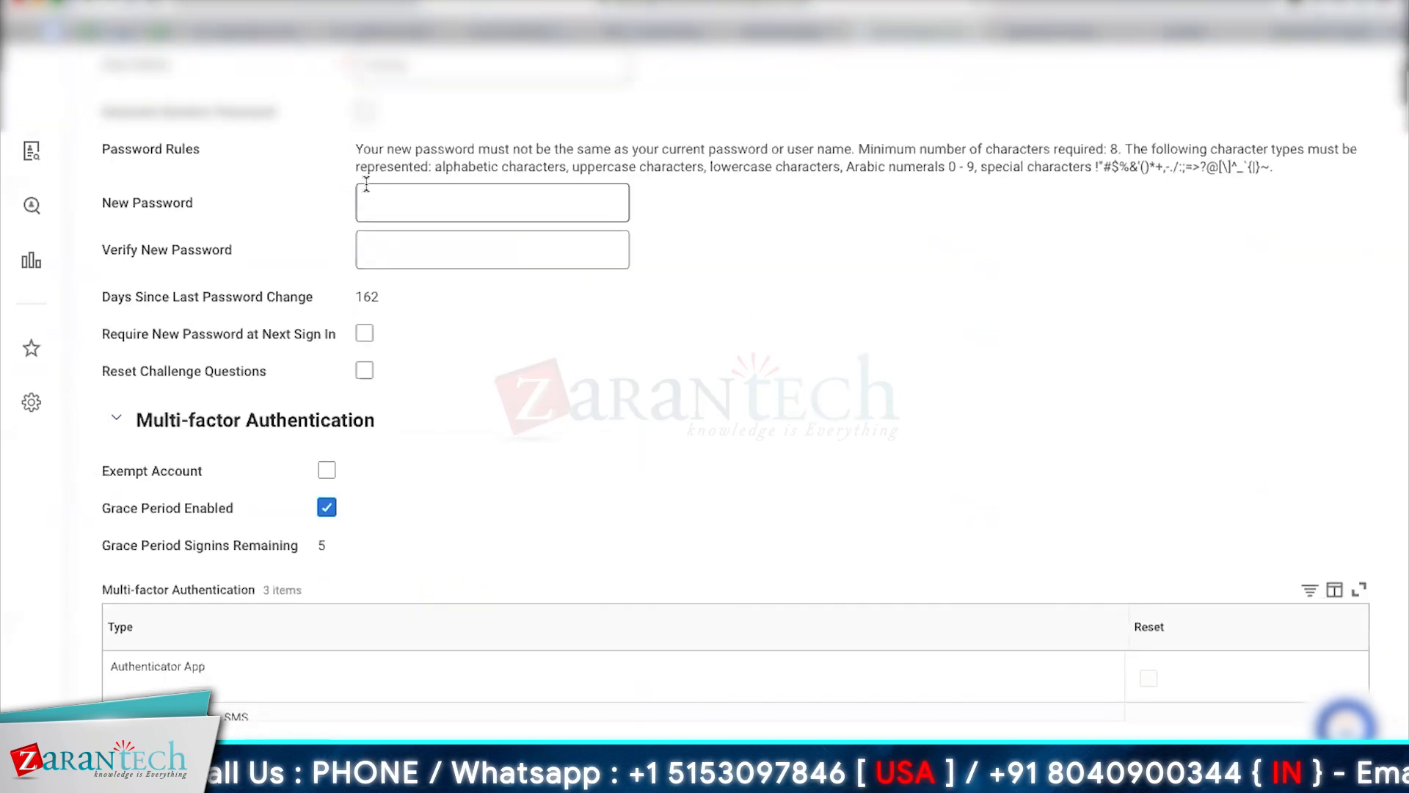
left_click(364, 112)
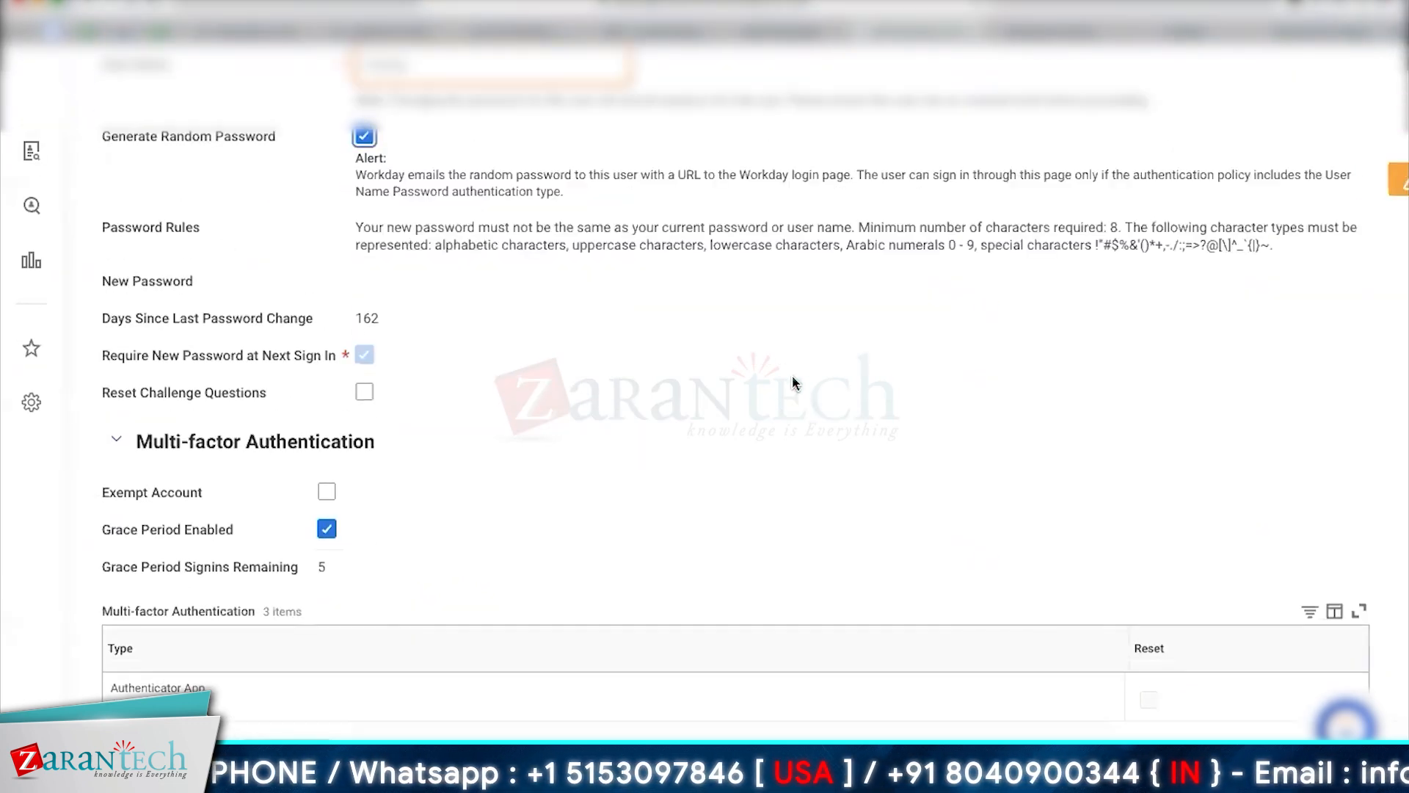
scroll(423, 258, "up", 2)
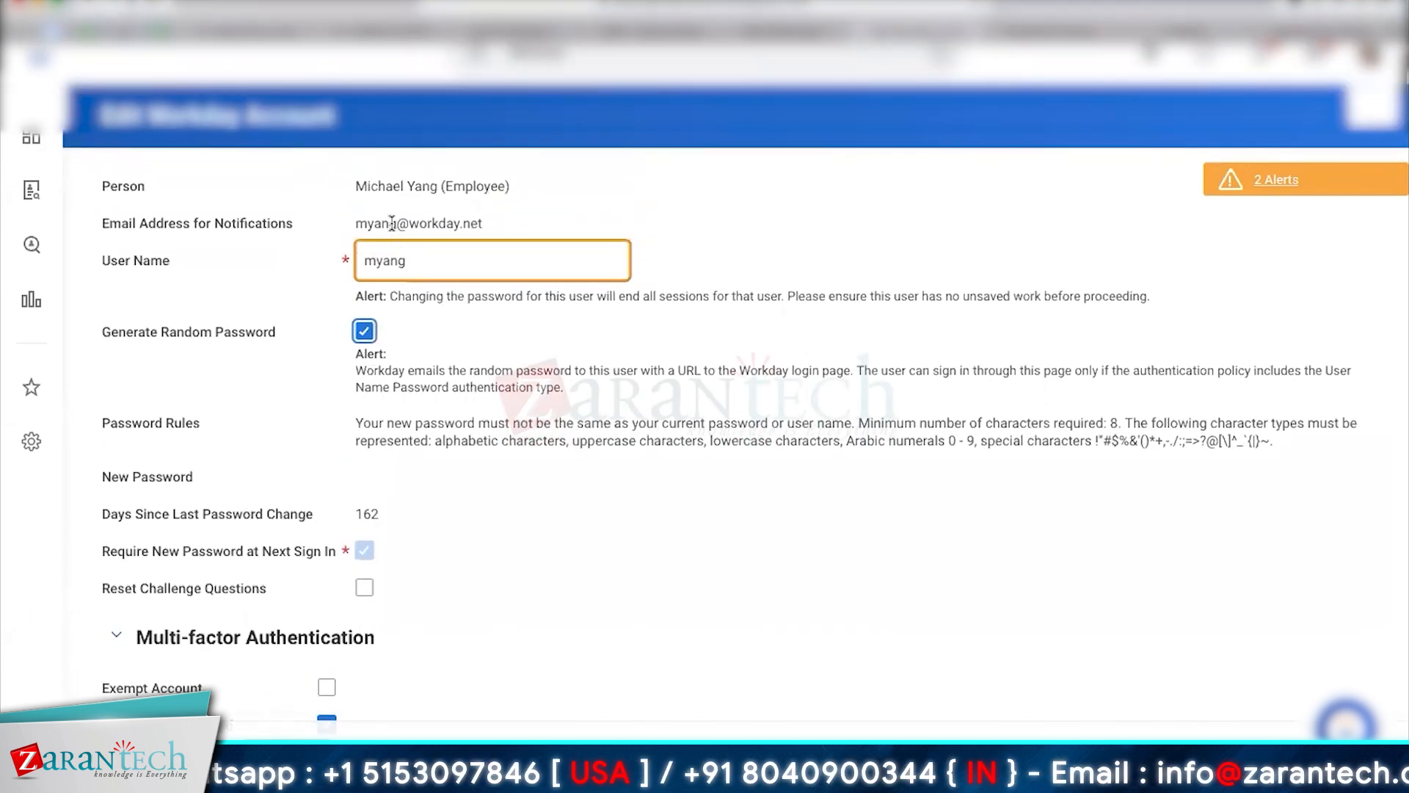
triple_click(392, 223)
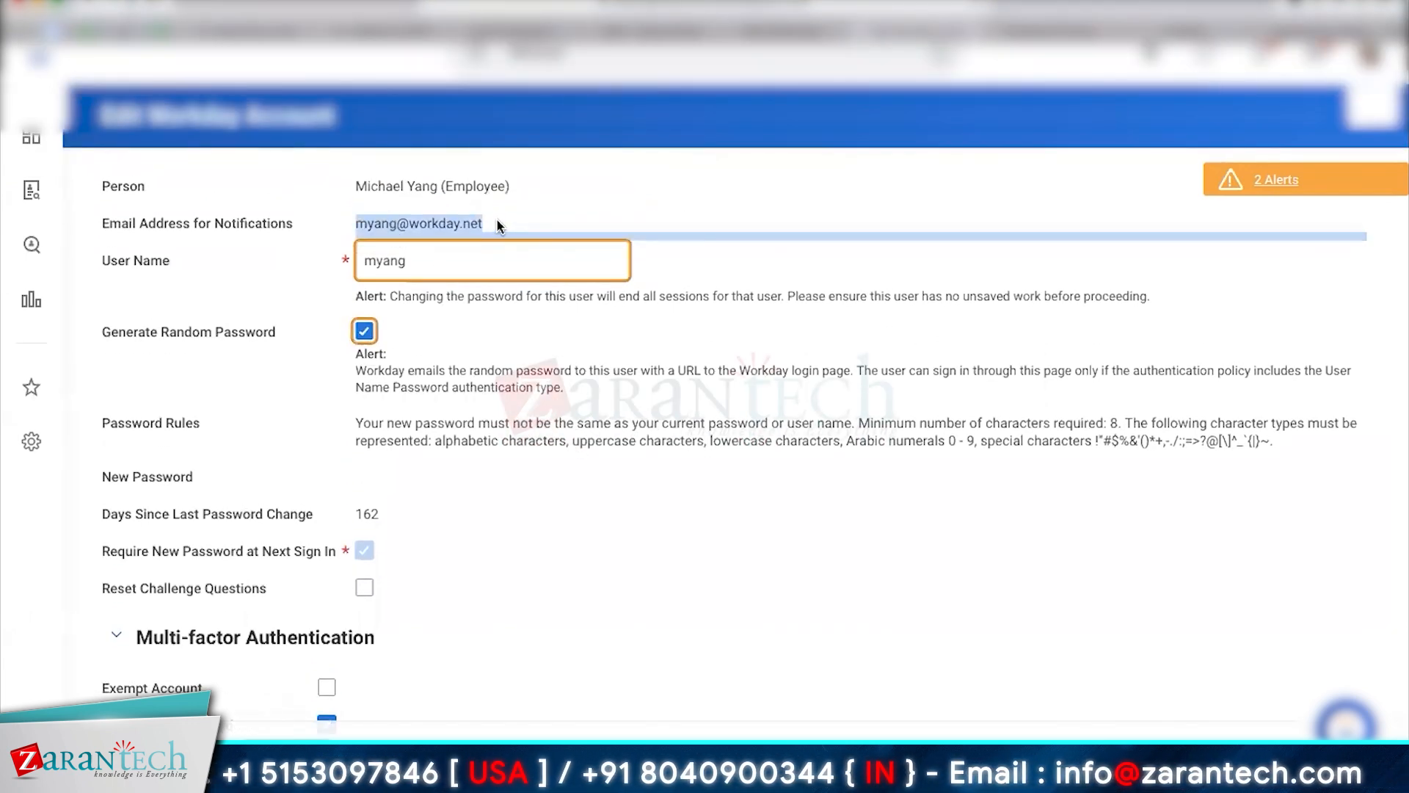
left_click(498, 226)
left_click_drag(497, 226, 346, 224)
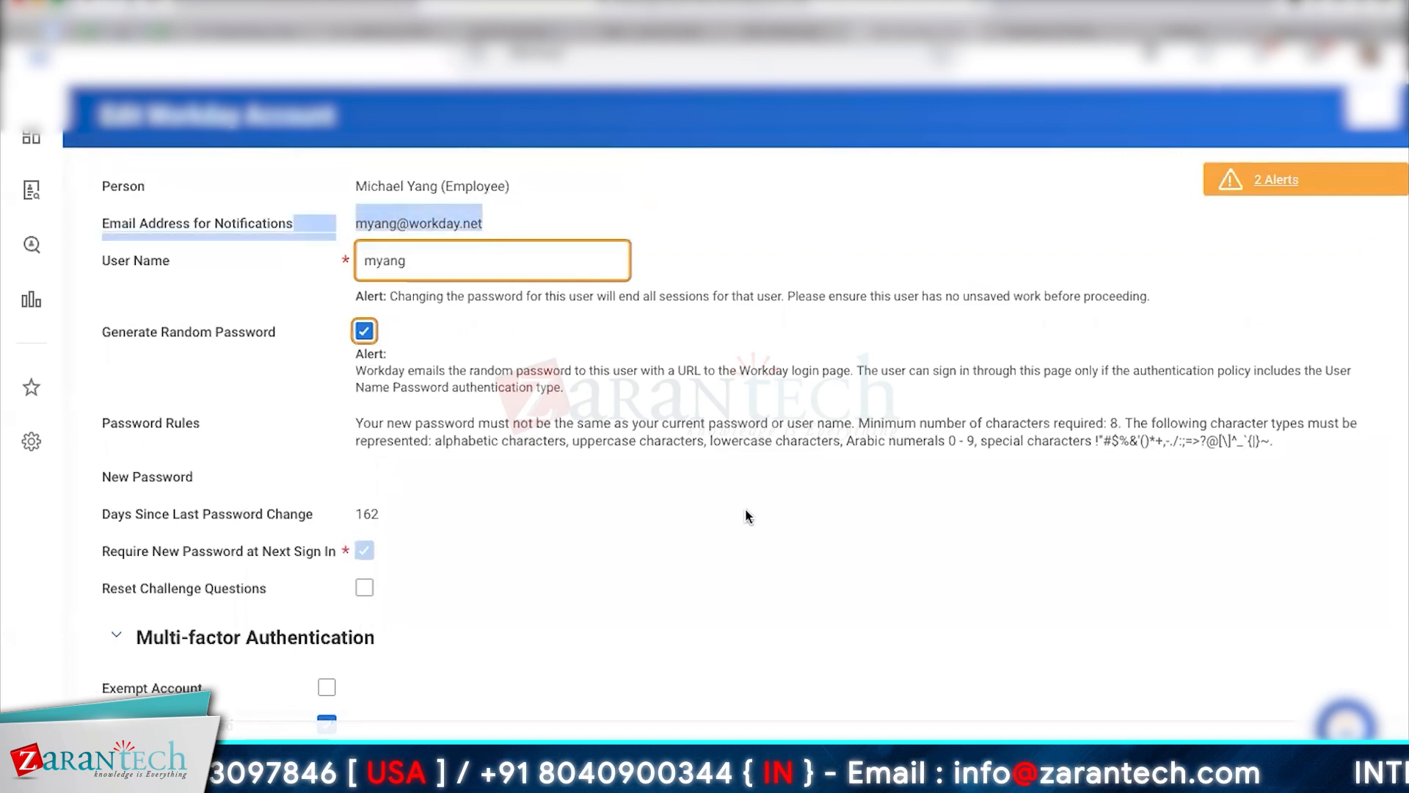
left_click(747, 516)
scroll(704, 367, "down", 3)
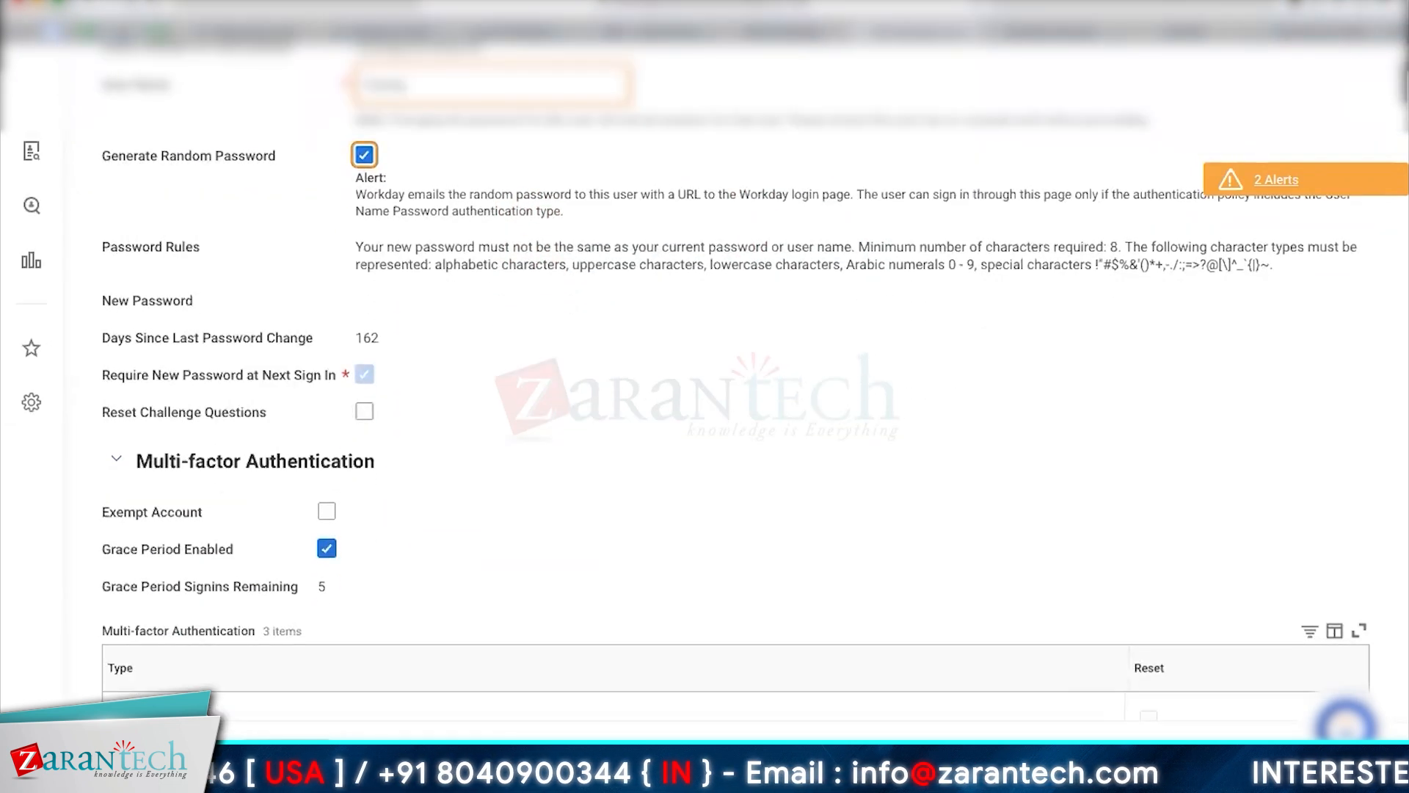
scroll(705, 367, "up", 3)
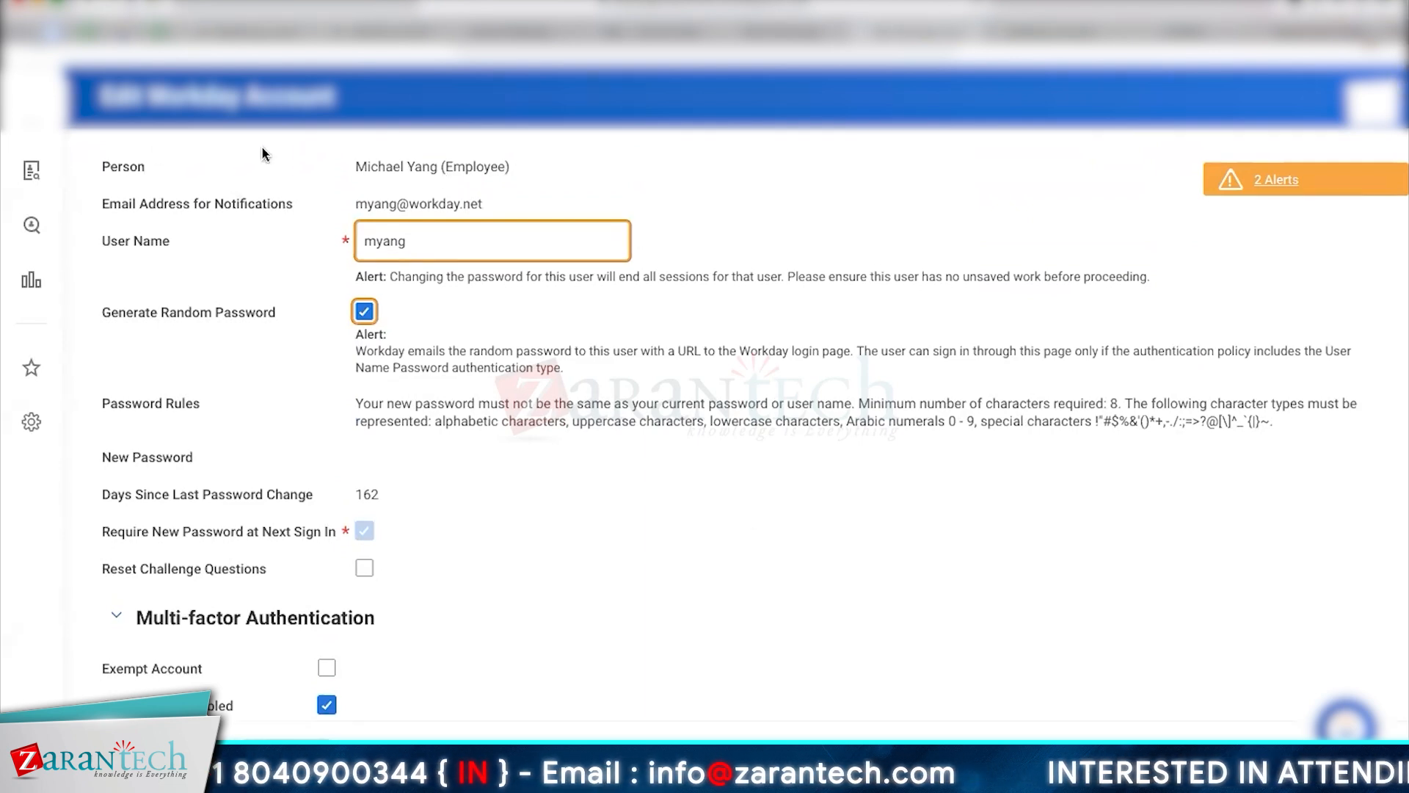
left_click(364, 311)
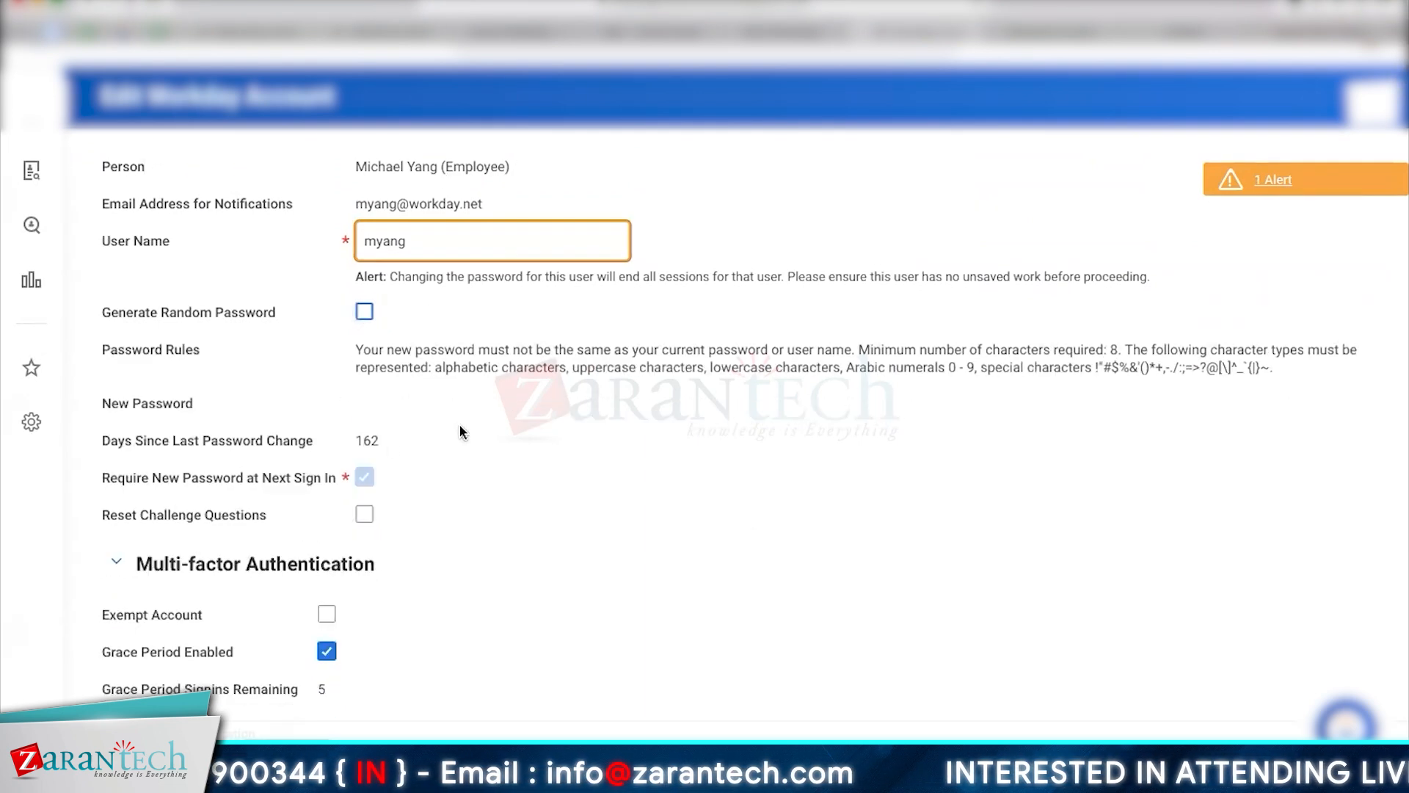
Examine the account's password, multi-factor authentication, expiration, session timeout, delegated authentication and notification settings.
scroll(602, 617, "down", 2)
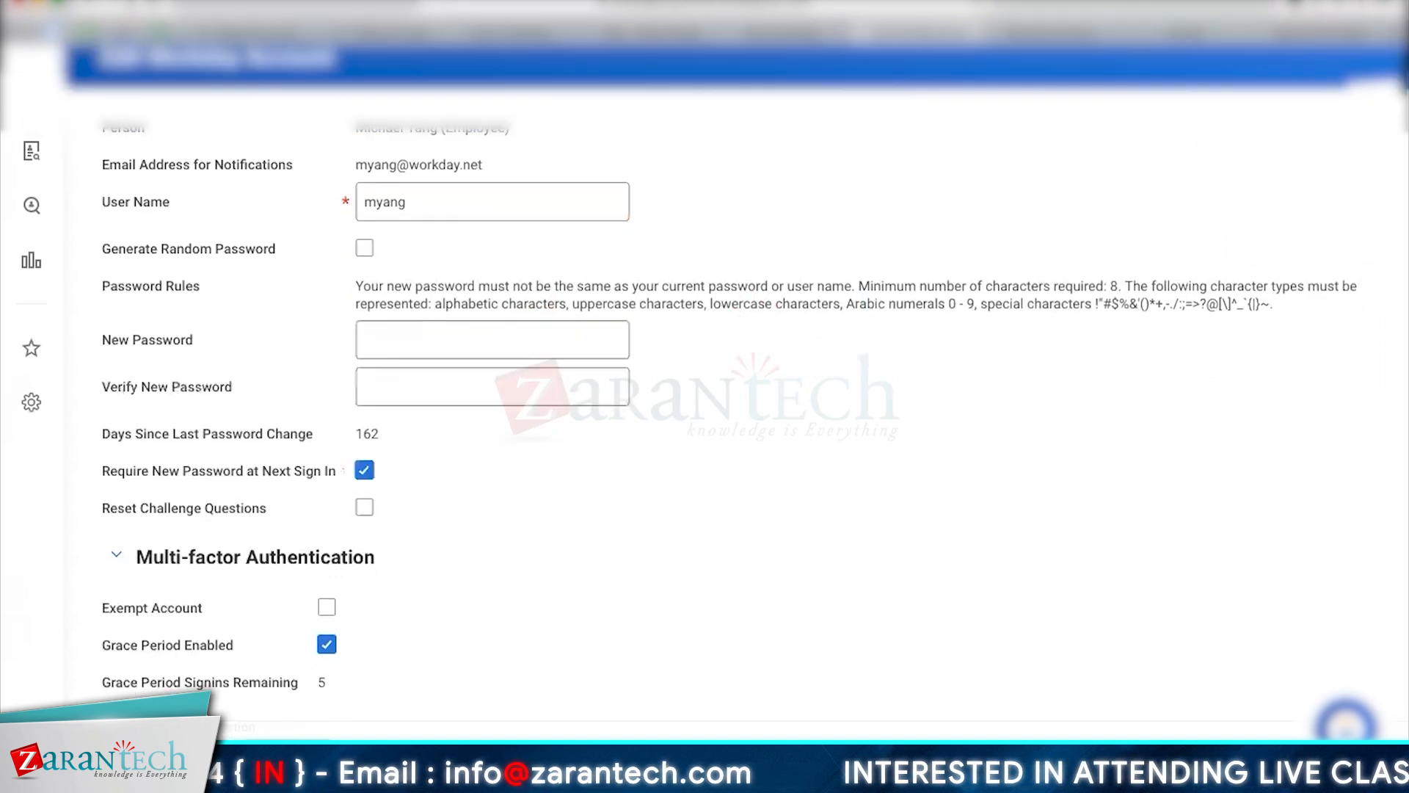
scroll(226, 685, "down", 4)
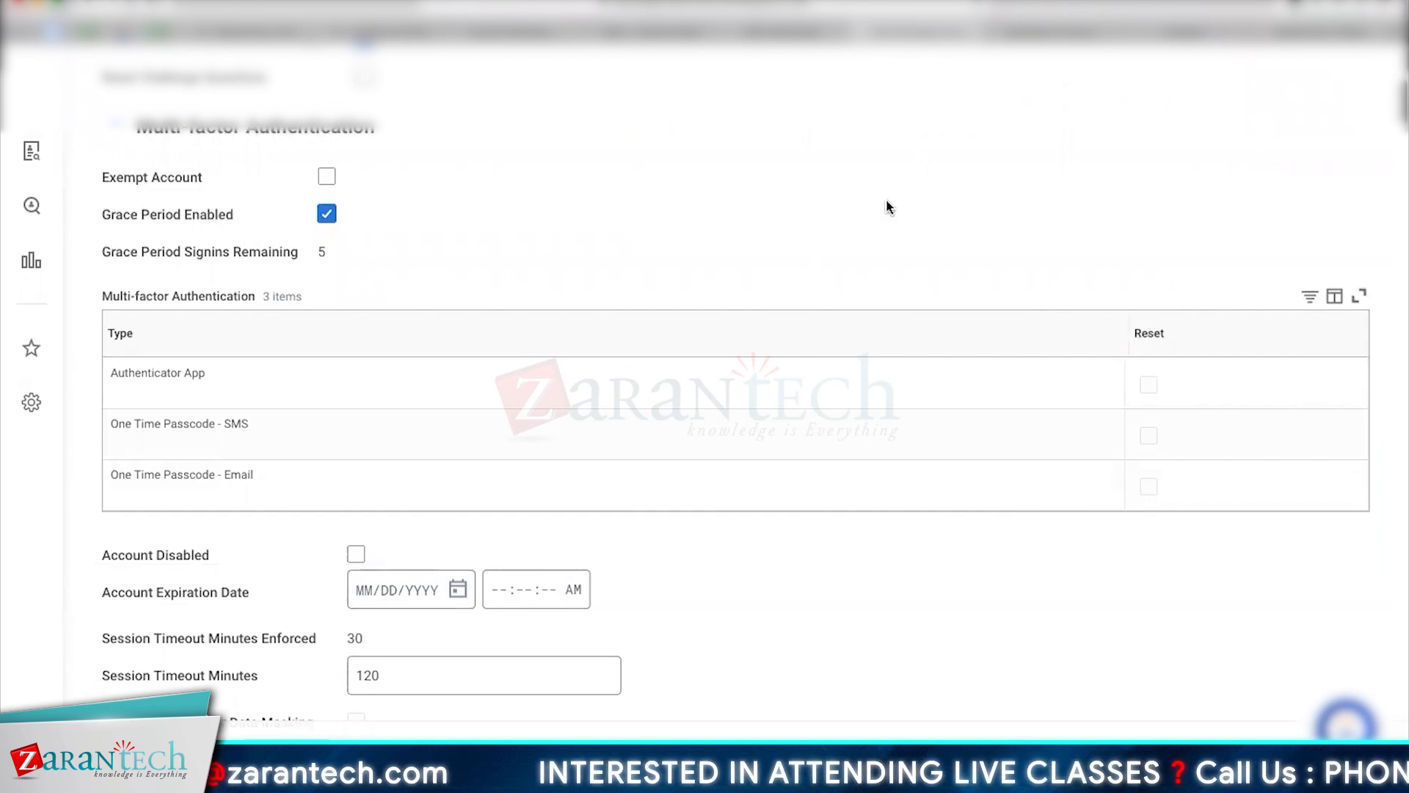
scroll(886, 208, "up", 3)
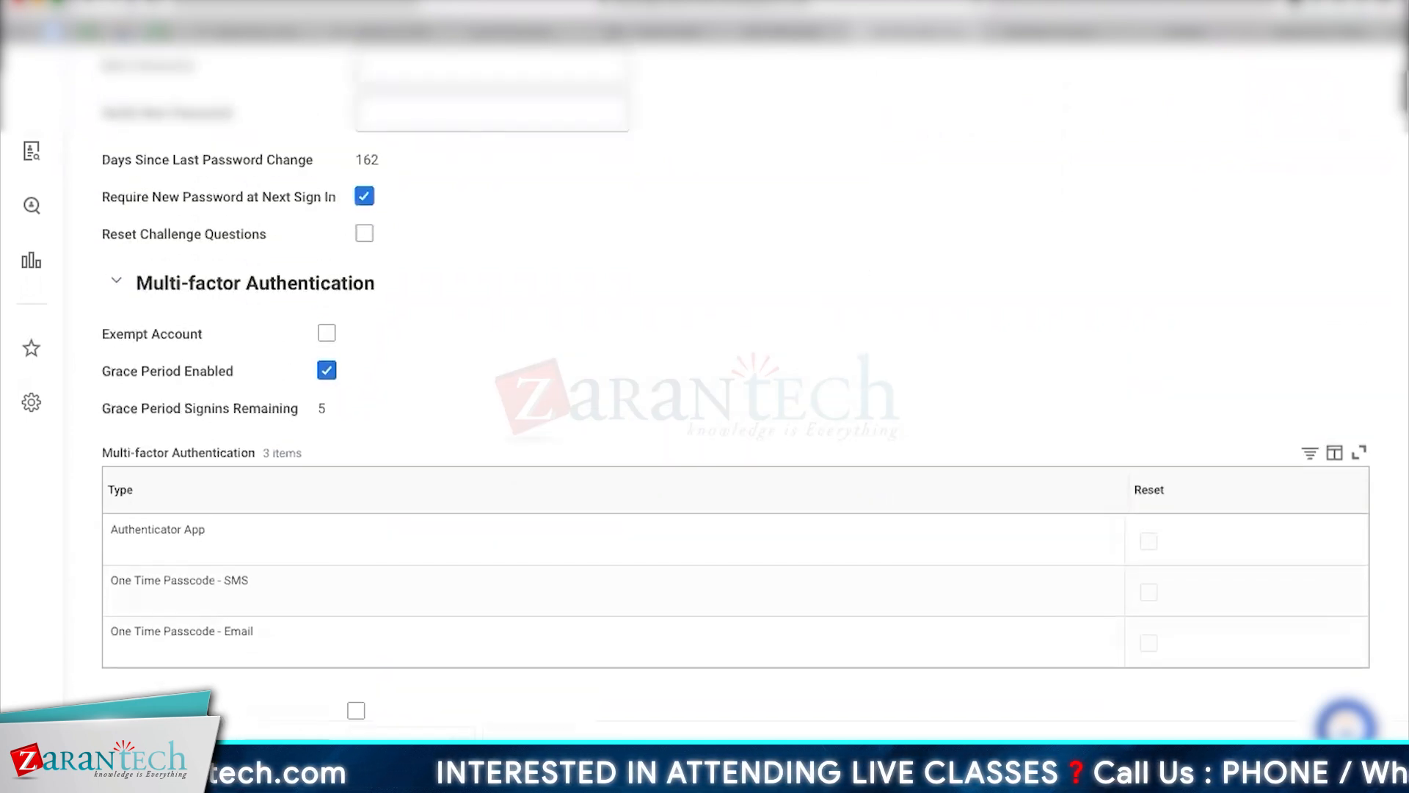
scroll(734, 367, "up", 4)
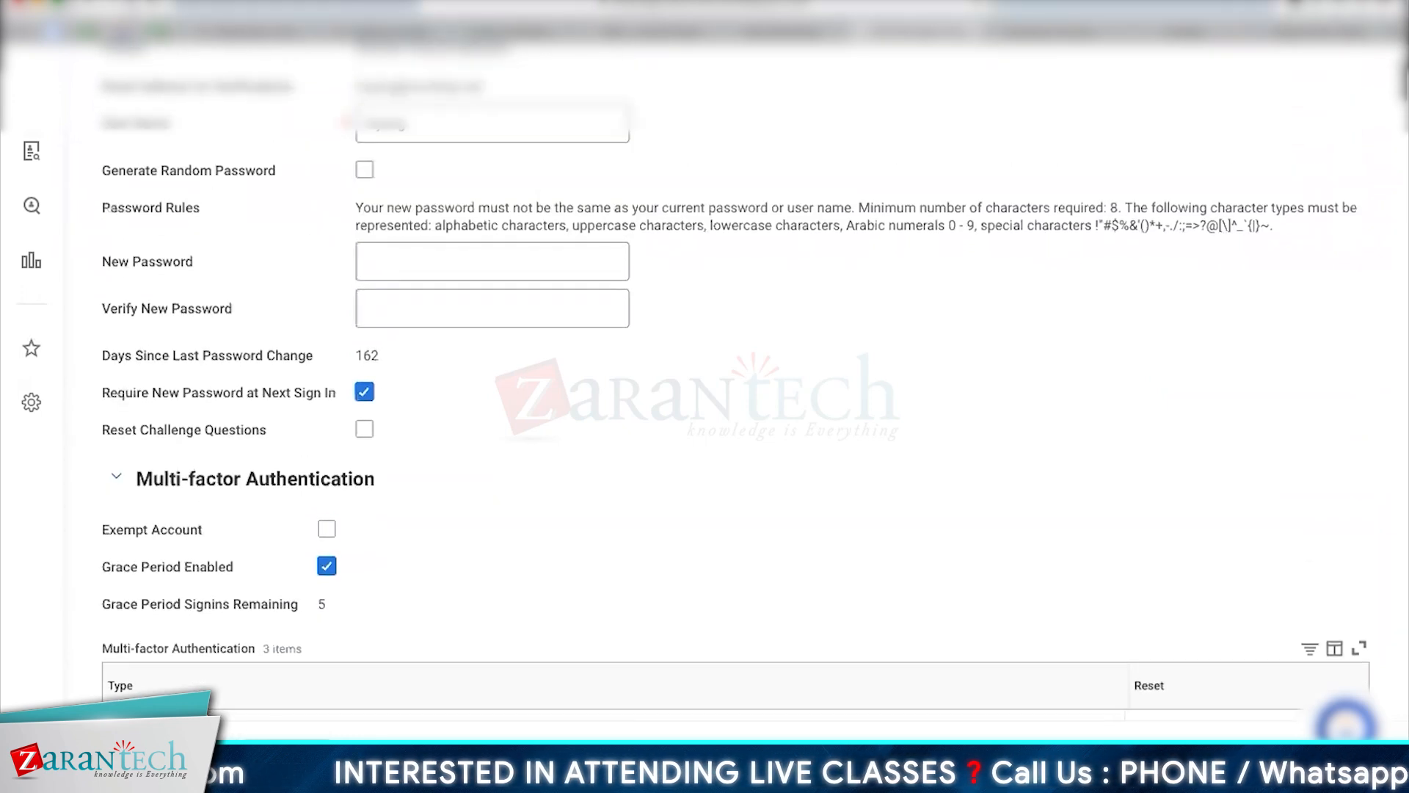
scroll(734, 367, "up", 2)
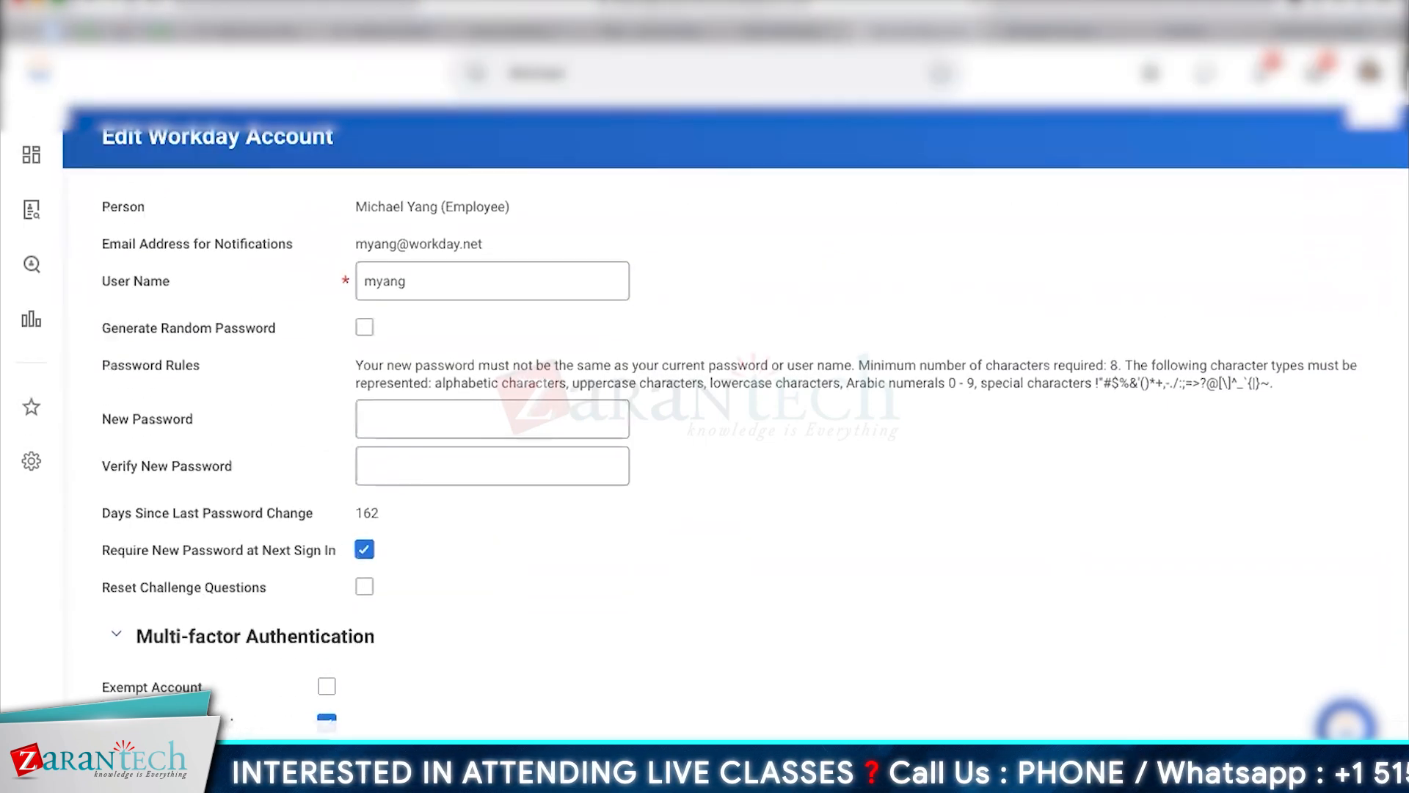
scroll(734, 367, "down", 6)
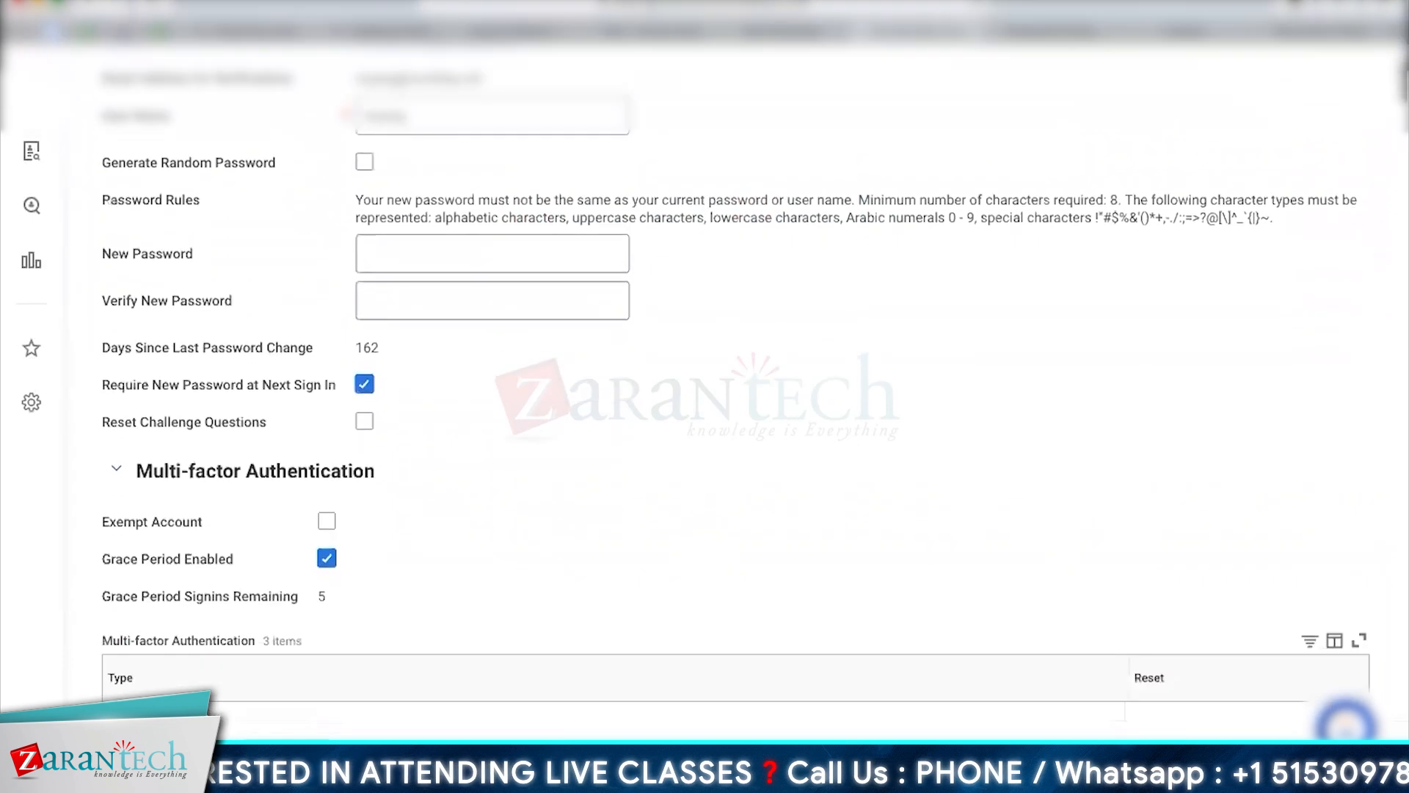
scroll(734, 367, "down", 7)
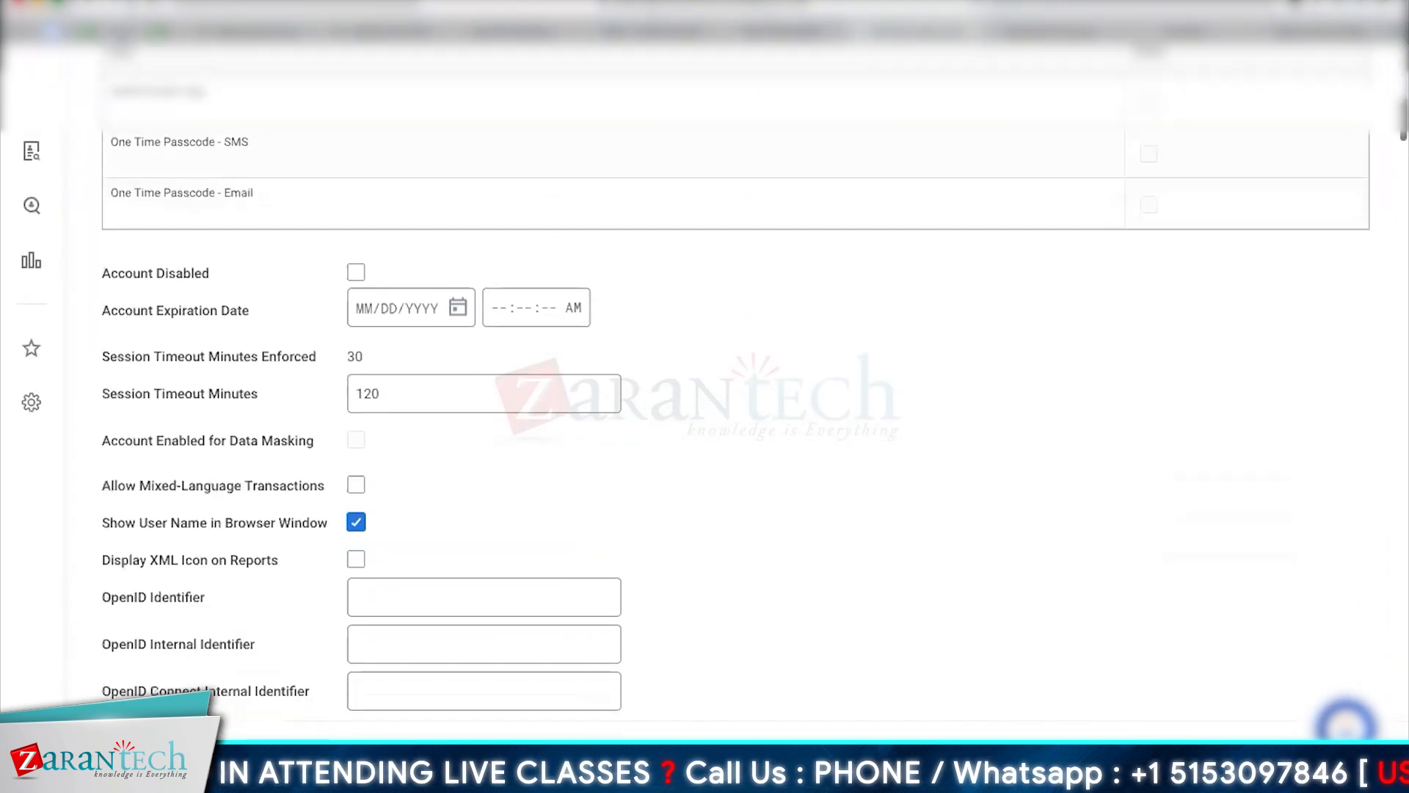
scroll(734, 367, "down", 9)
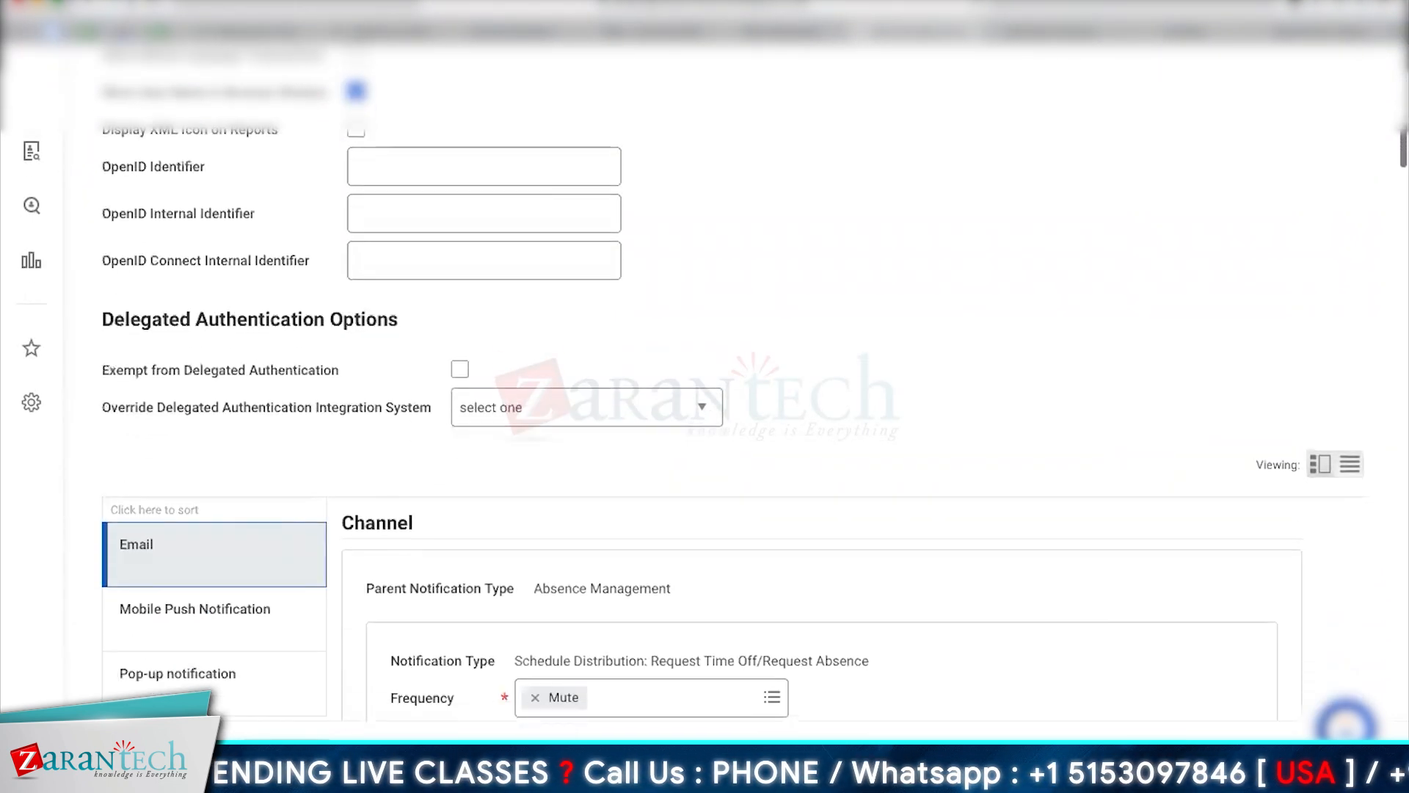
scroll(734, 367, "up", 4)
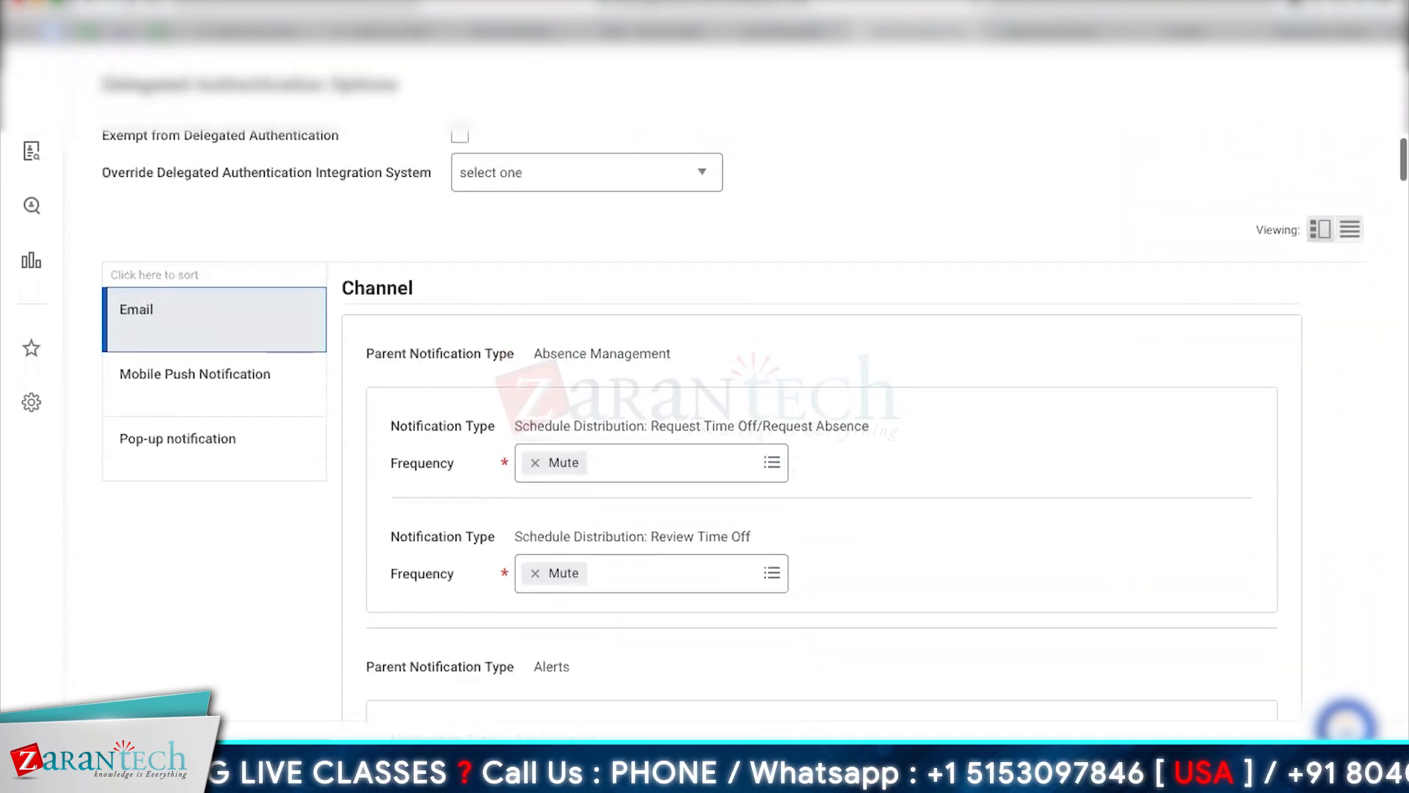
scroll(734, 367, "up", 13)
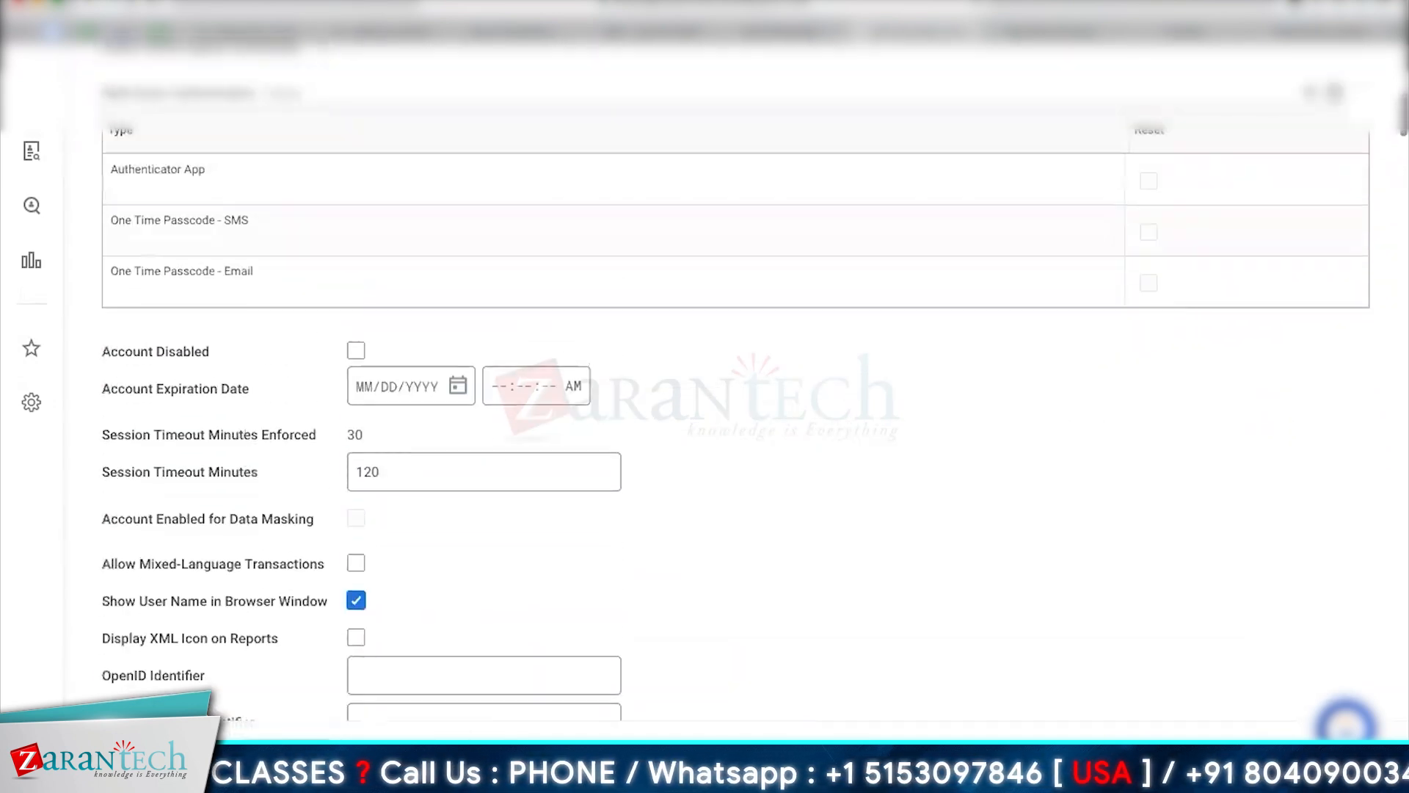
scroll(734, 367, "up", 4)
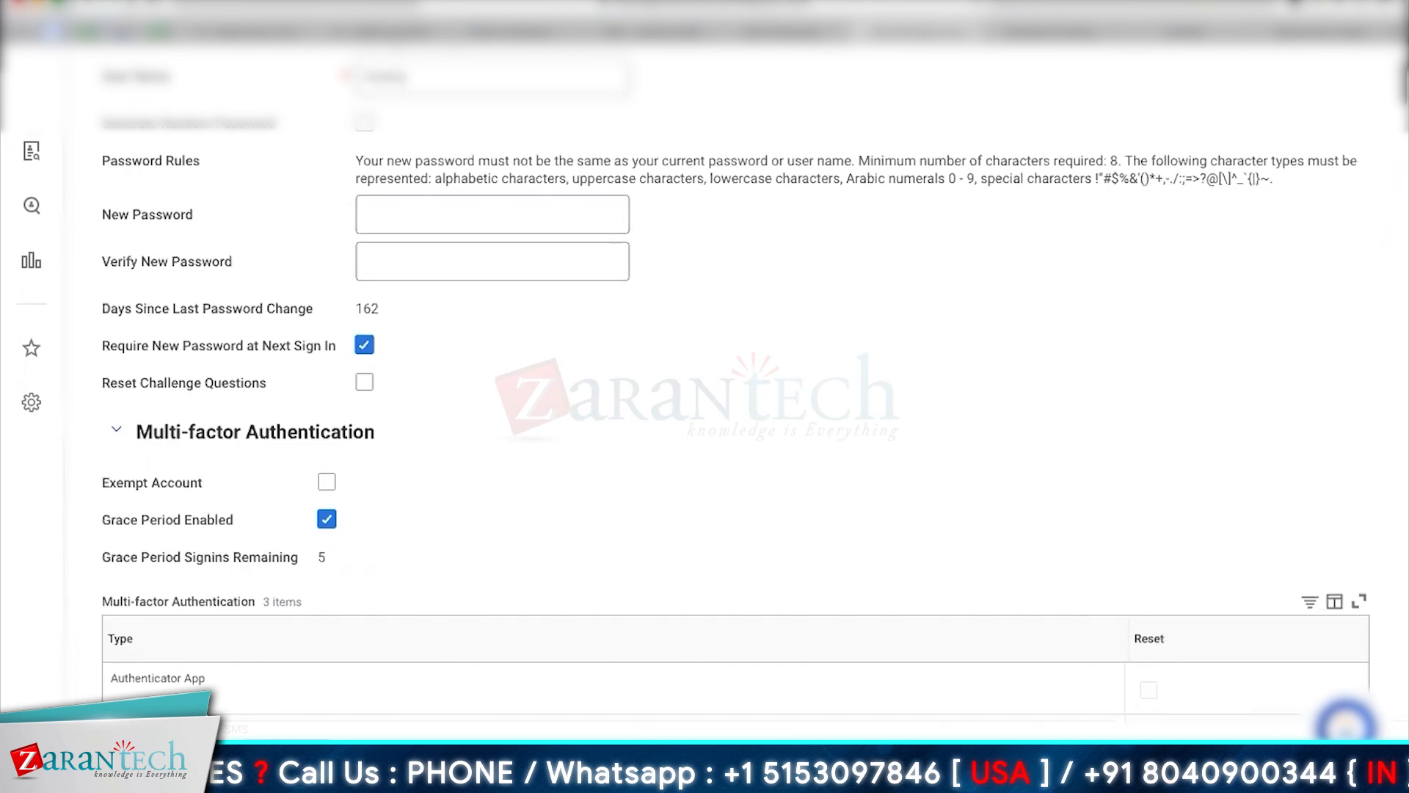
scroll(360, 341, "up", 1)
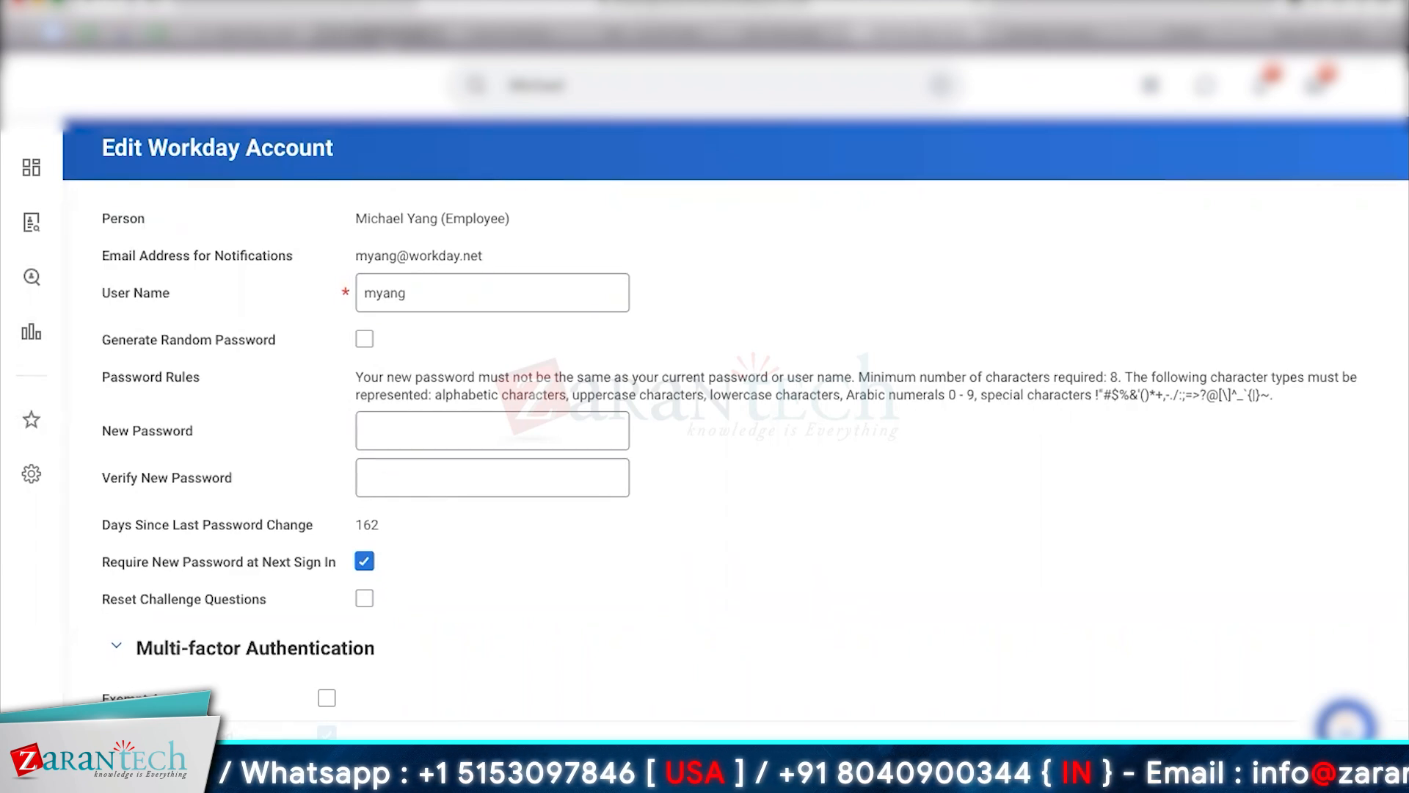
Switch to the Google Slides presentation and highlight the automatic Workday account termination point on using Term Date or Last Day Worked.
left_click(378, 33)
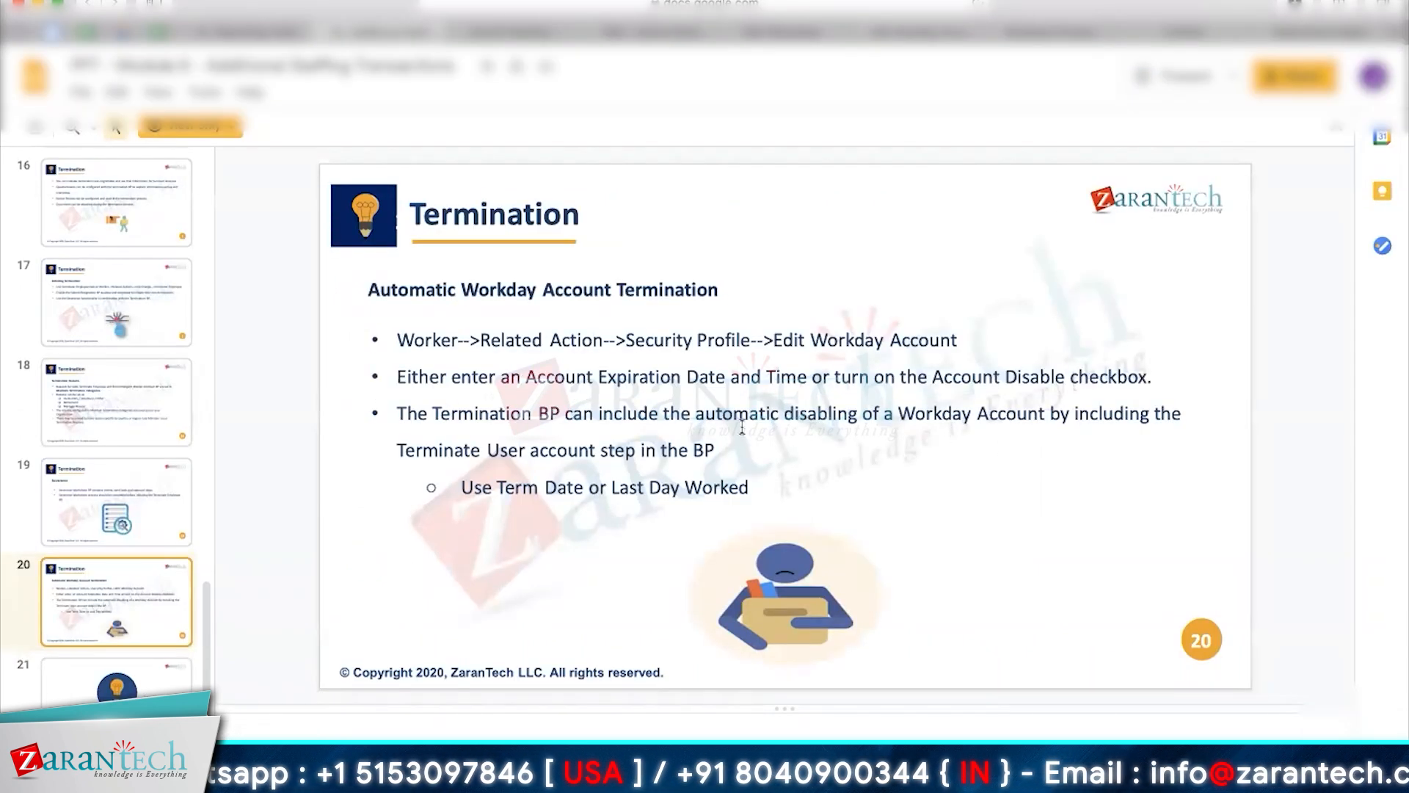
left_click_drag(411, 413, 1137, 440)
left_click_drag(828, 461, 466, 488)
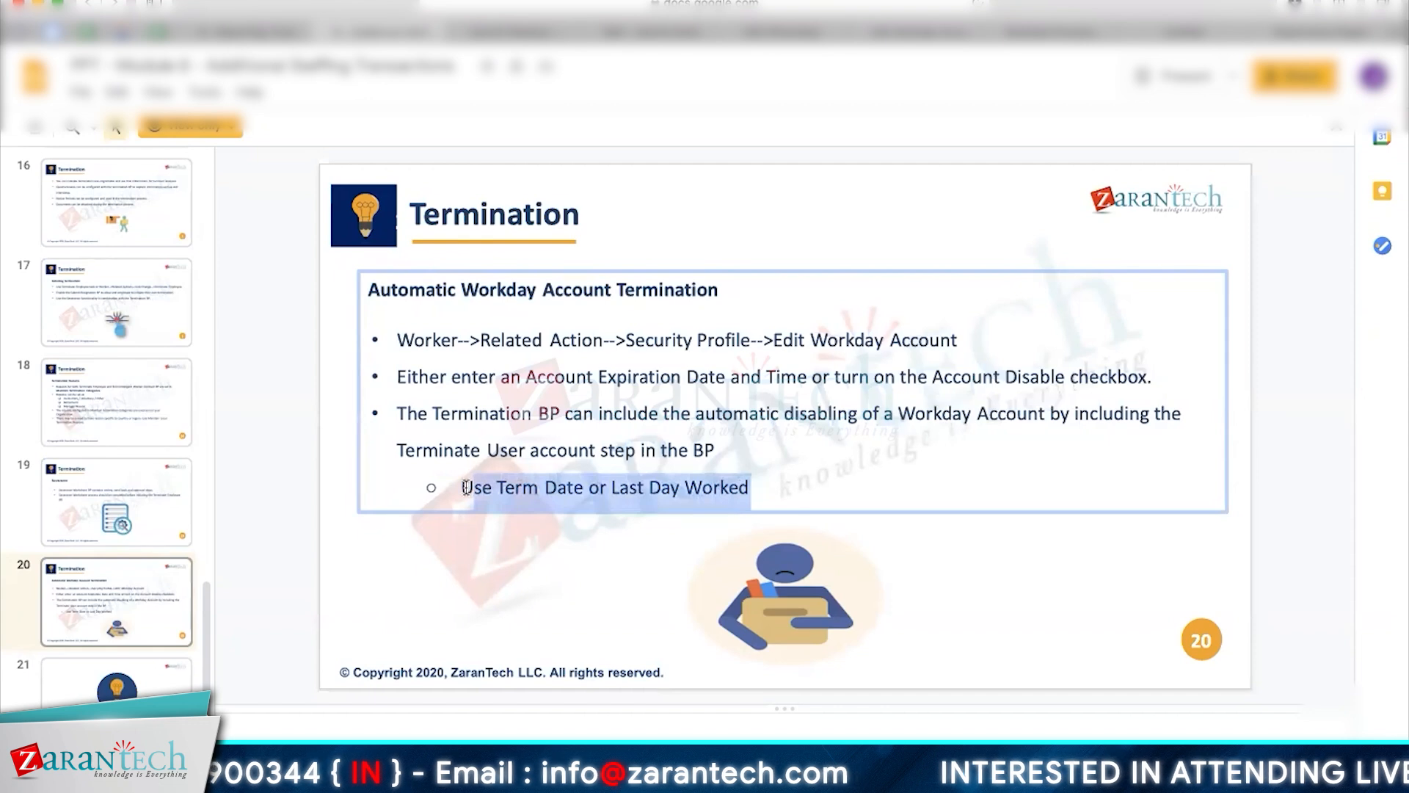
left_click(463, 488)
left_click_drag(472, 487, 775, 497)
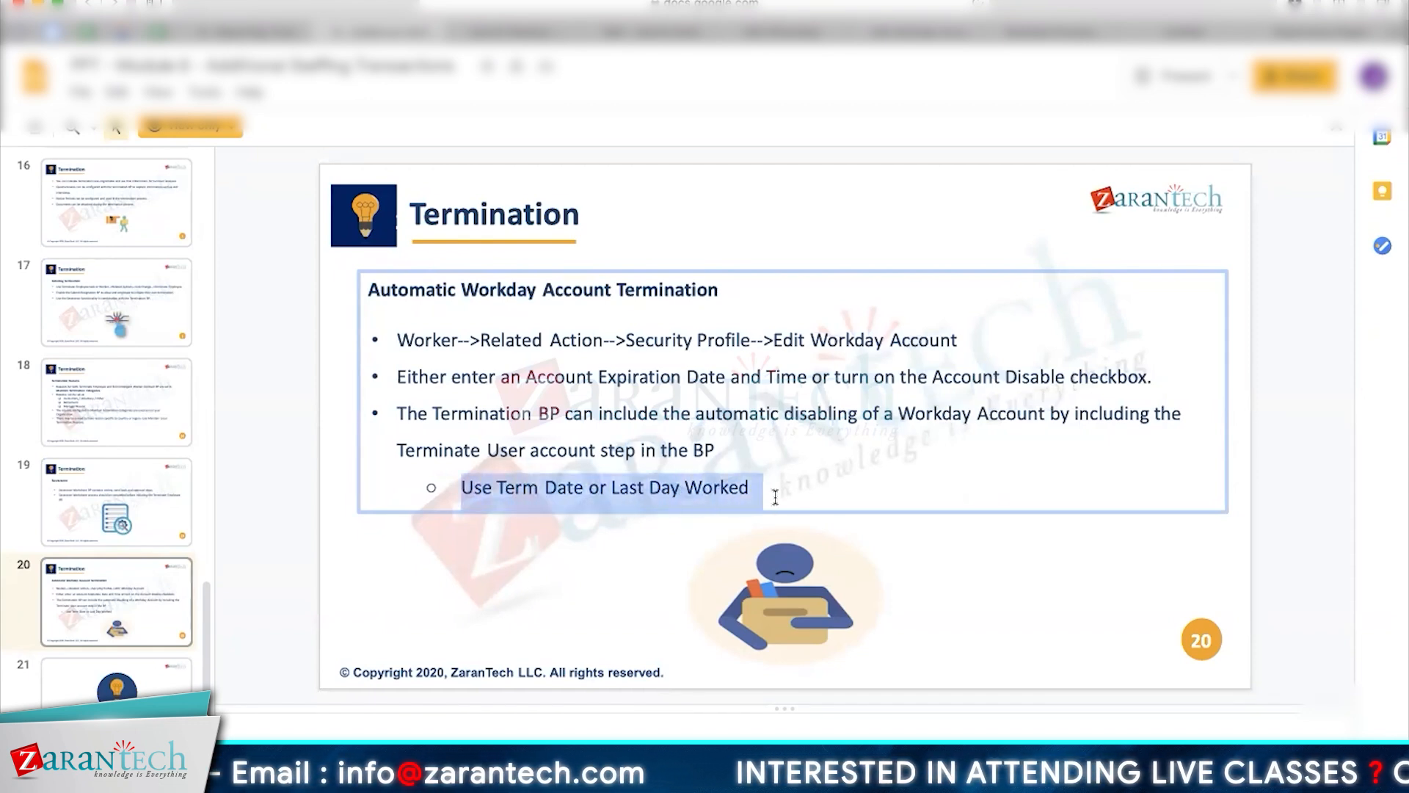
left_click(613, 479)
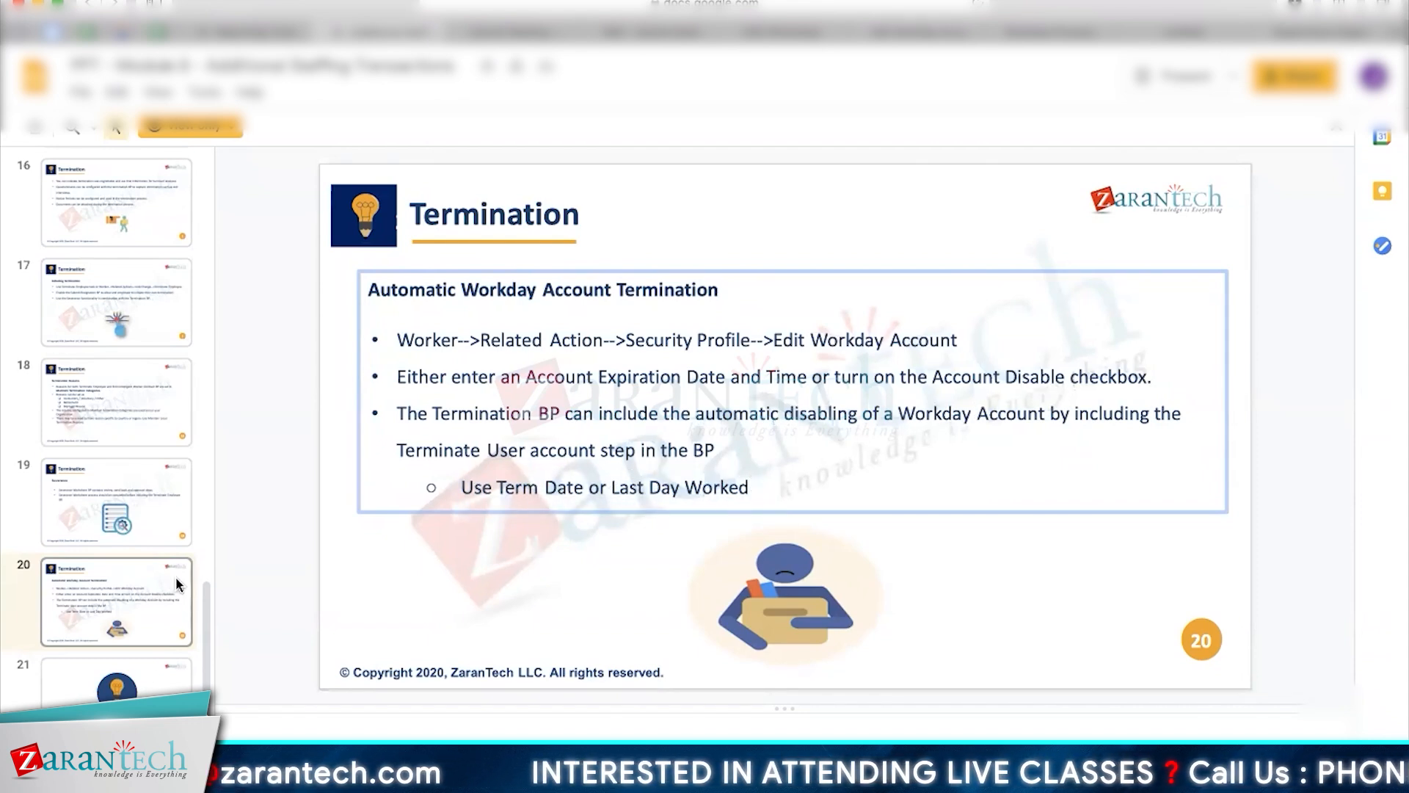